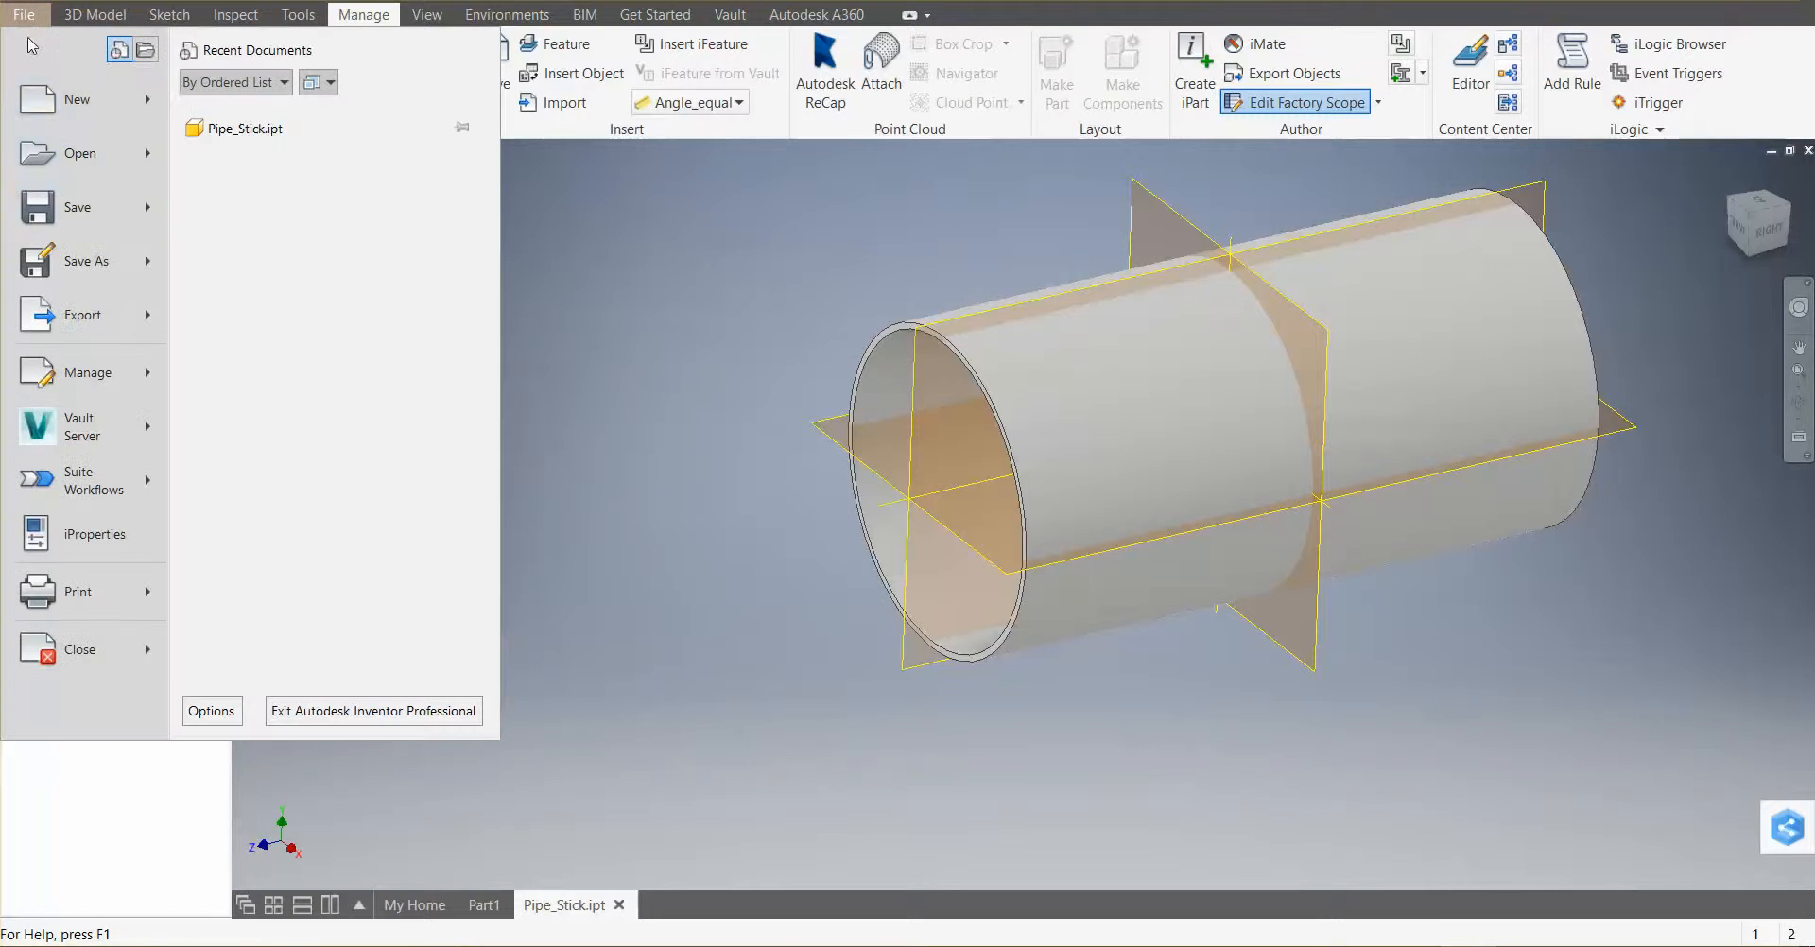
# Create a new assembly and rename its top node to Venturi Section
pyautogui.moveTo(108, 102)
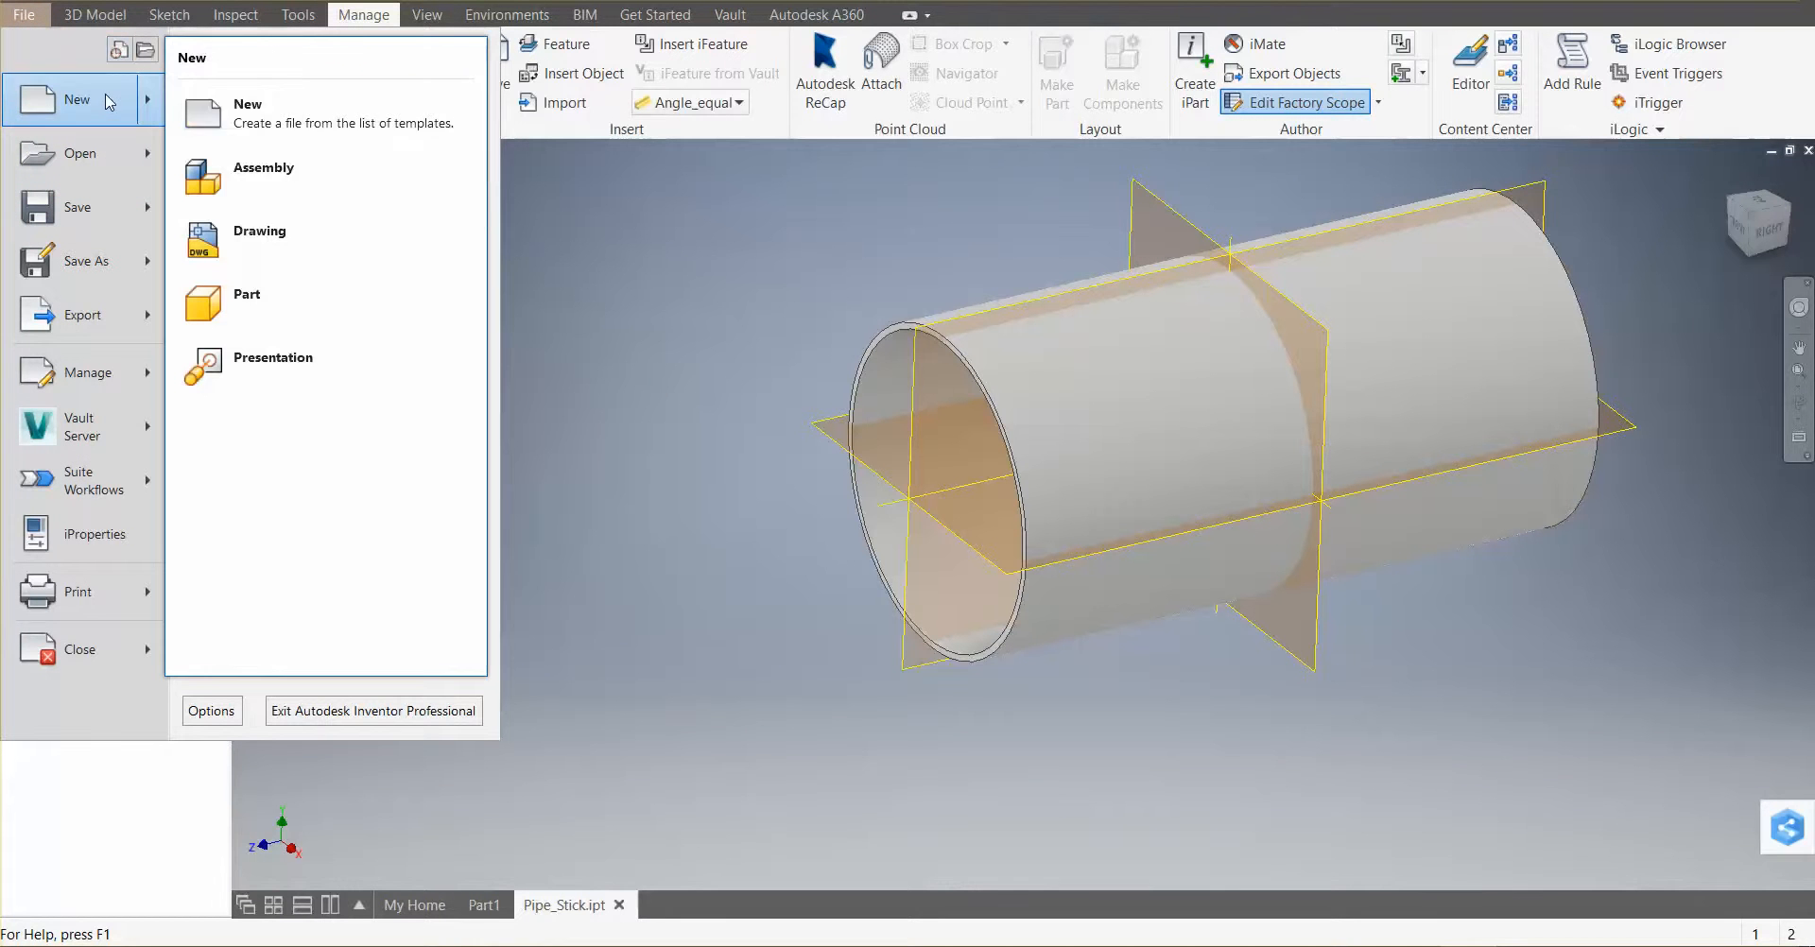
pyautogui.click(355, 180)
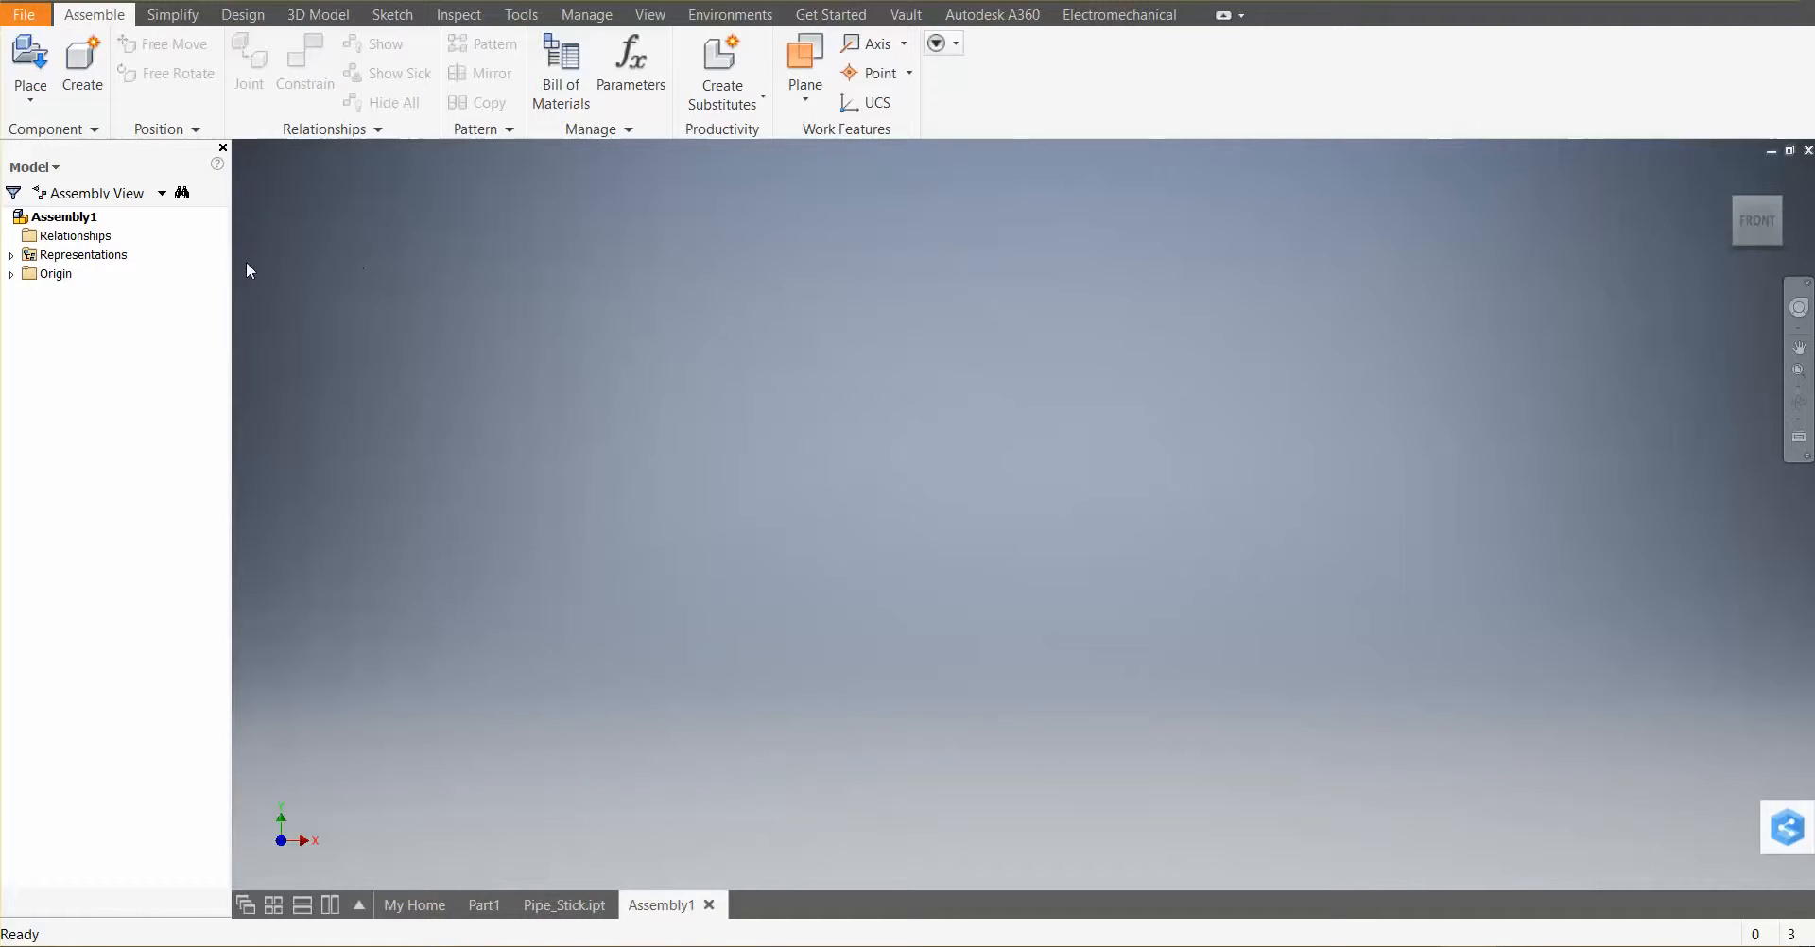
pyautogui.click(59, 216)
pyautogui.click(83, 217)
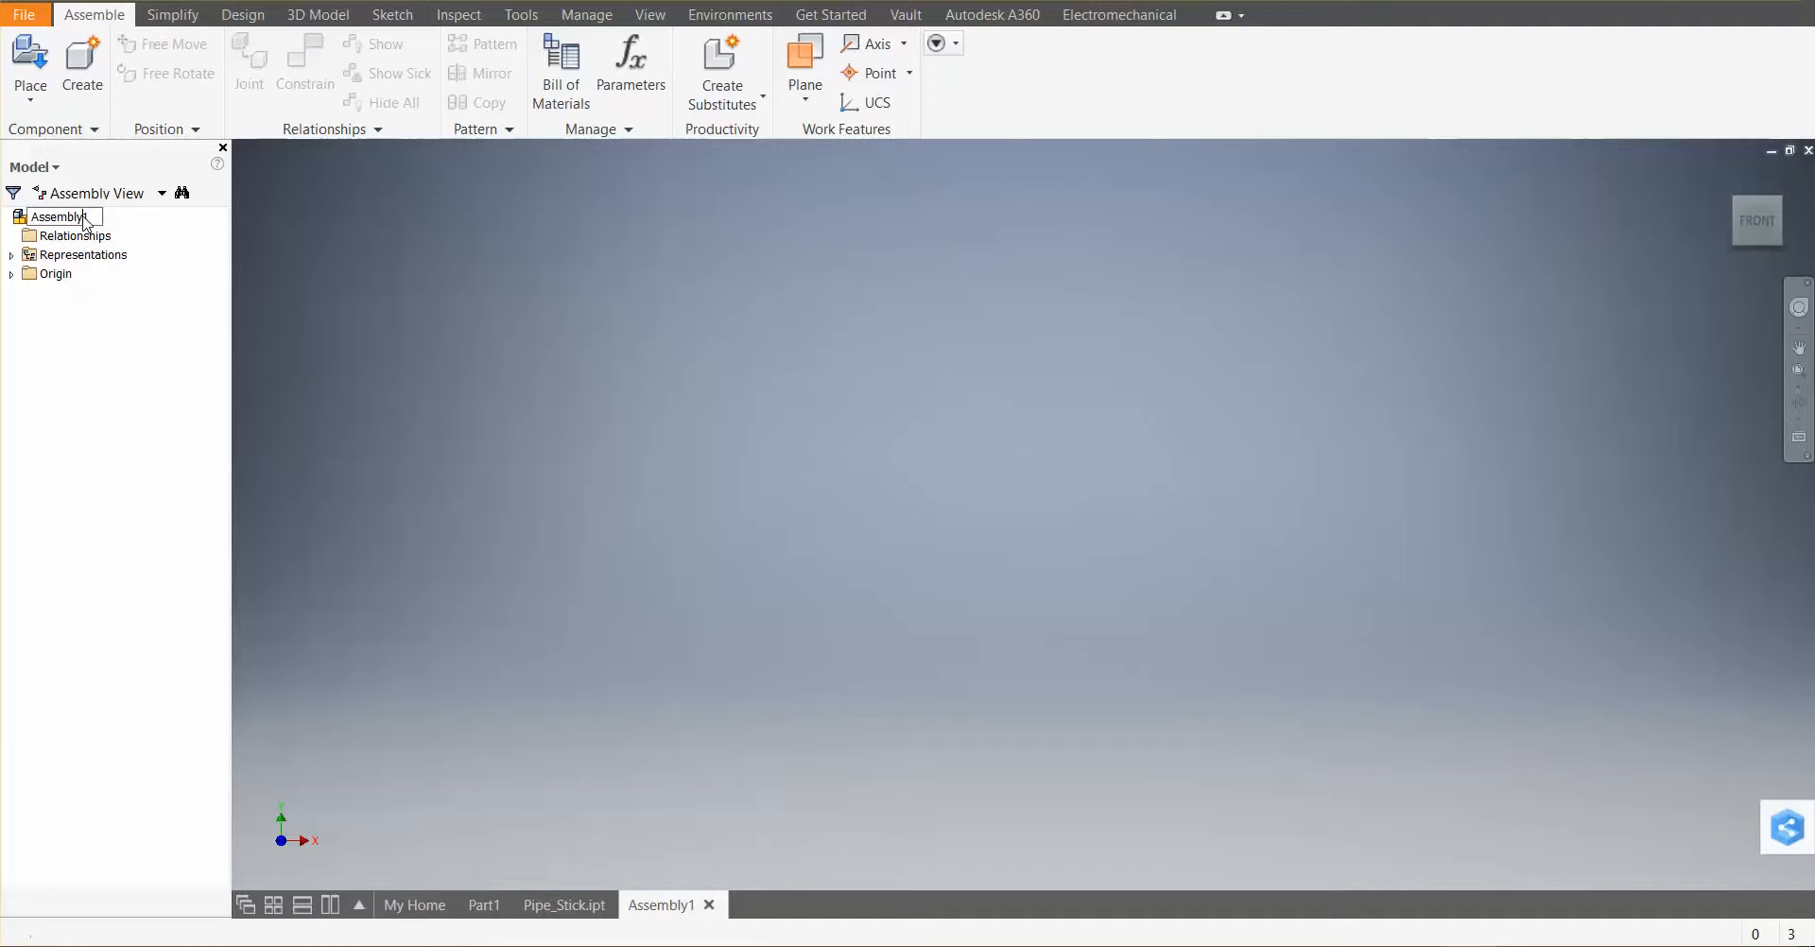
pyautogui.write('venenturi Section')
pyautogui.press('Return')
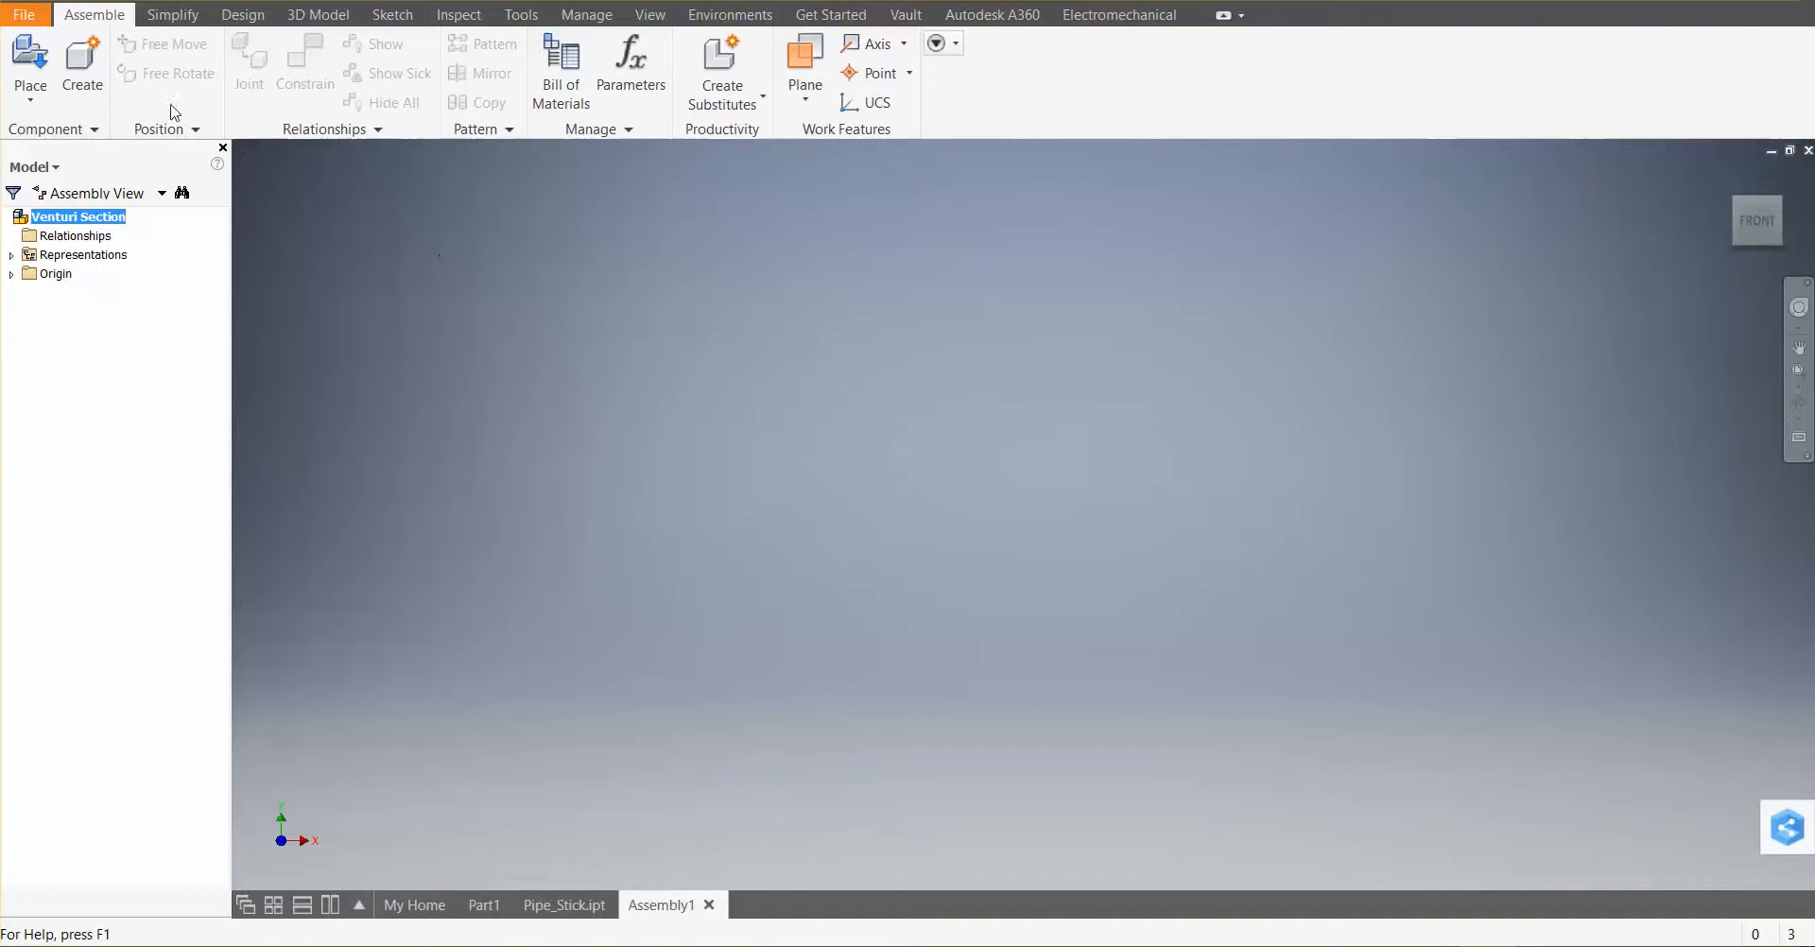
pyautogui.click(36, 104)
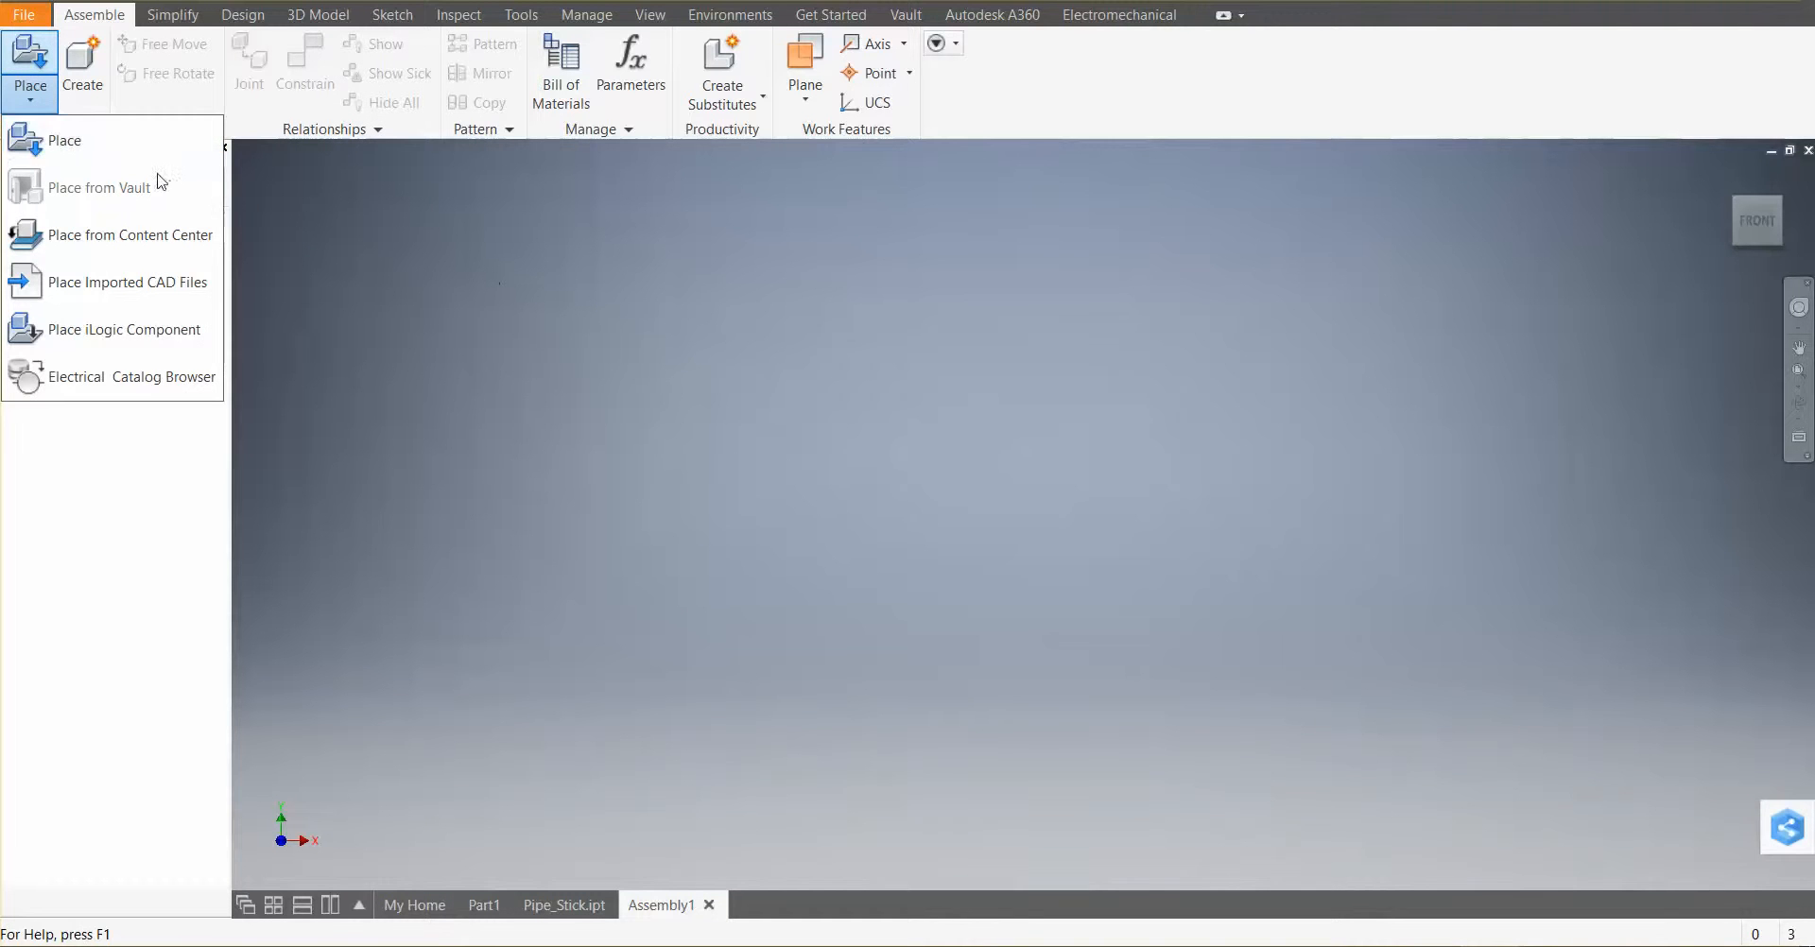
pyautogui.click(84, 146)
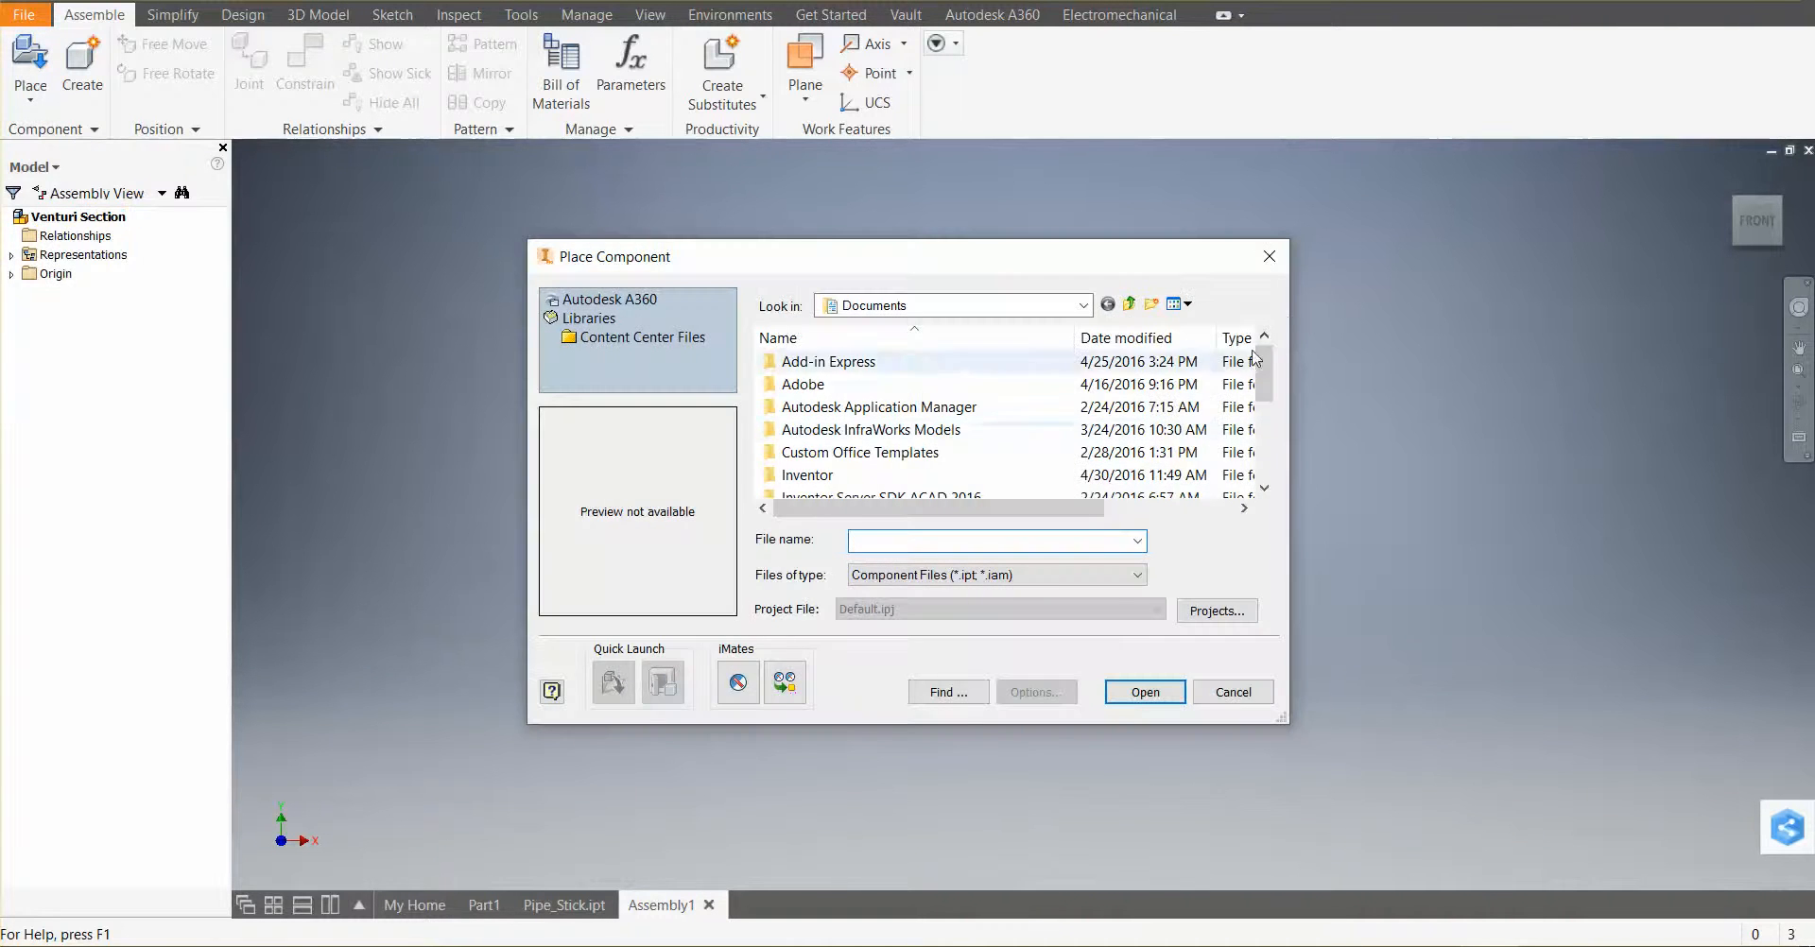
pyautogui.click(1272, 257)
# Choose Pipe_Stick.ipt from the SDCWA folder to place as a component
pyautogui.click(31, 100)
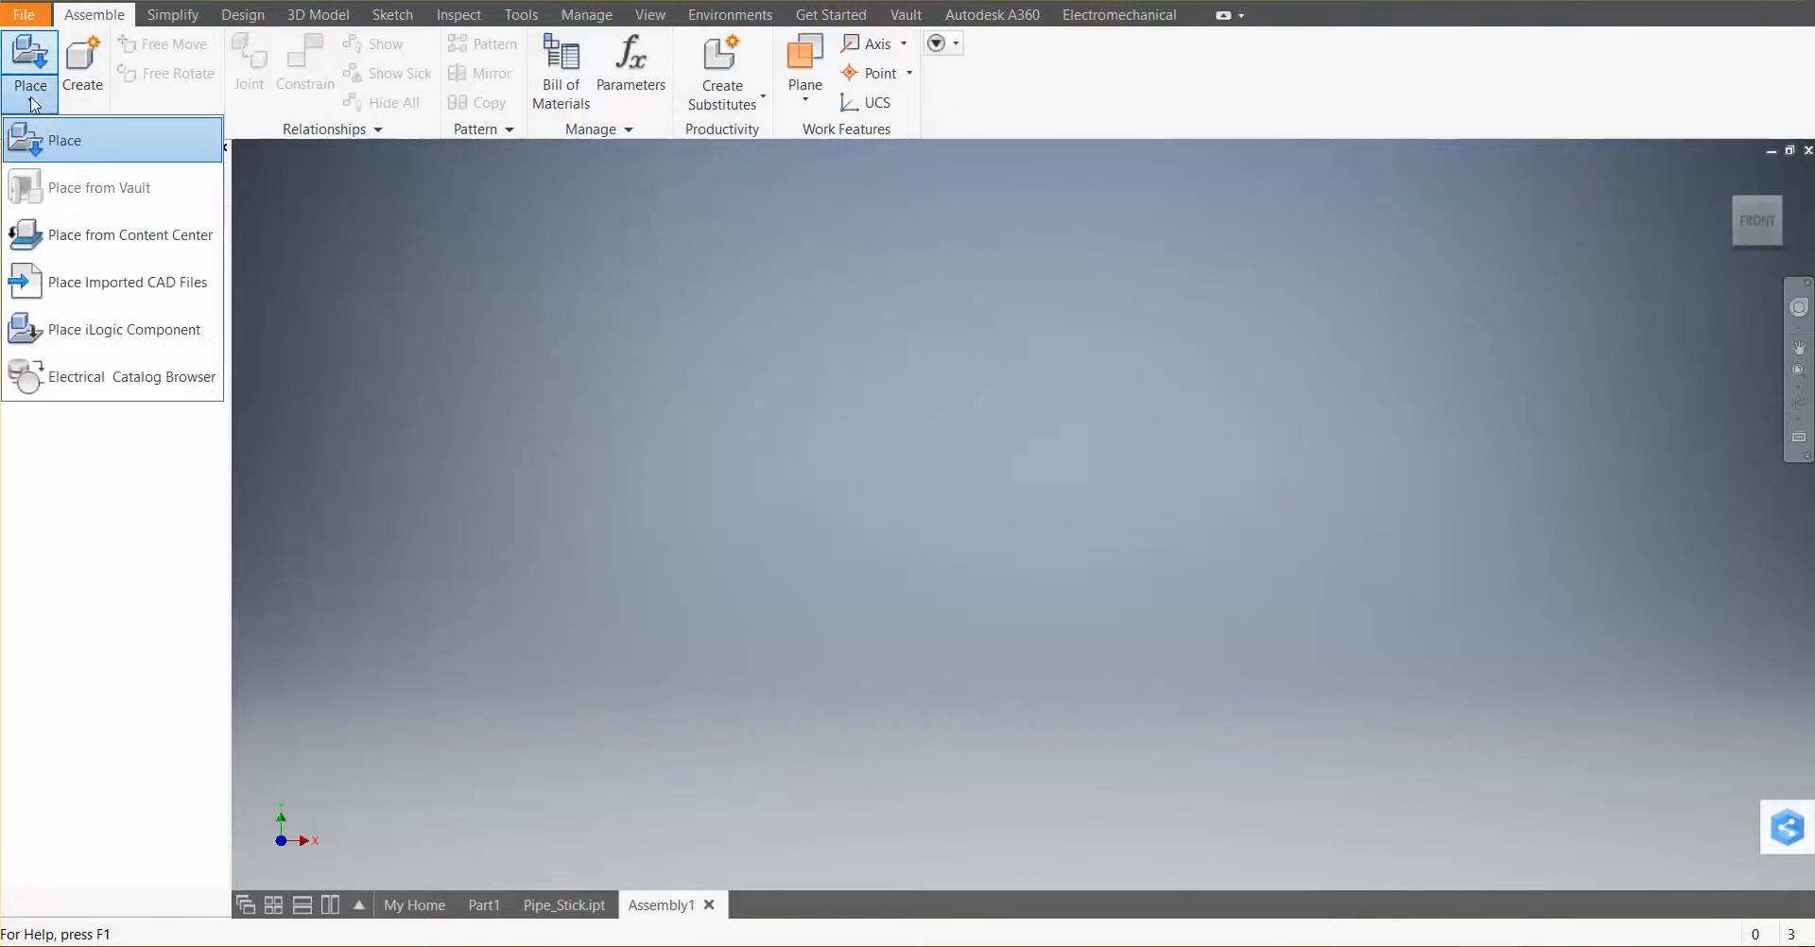
pyautogui.click(49, 149)
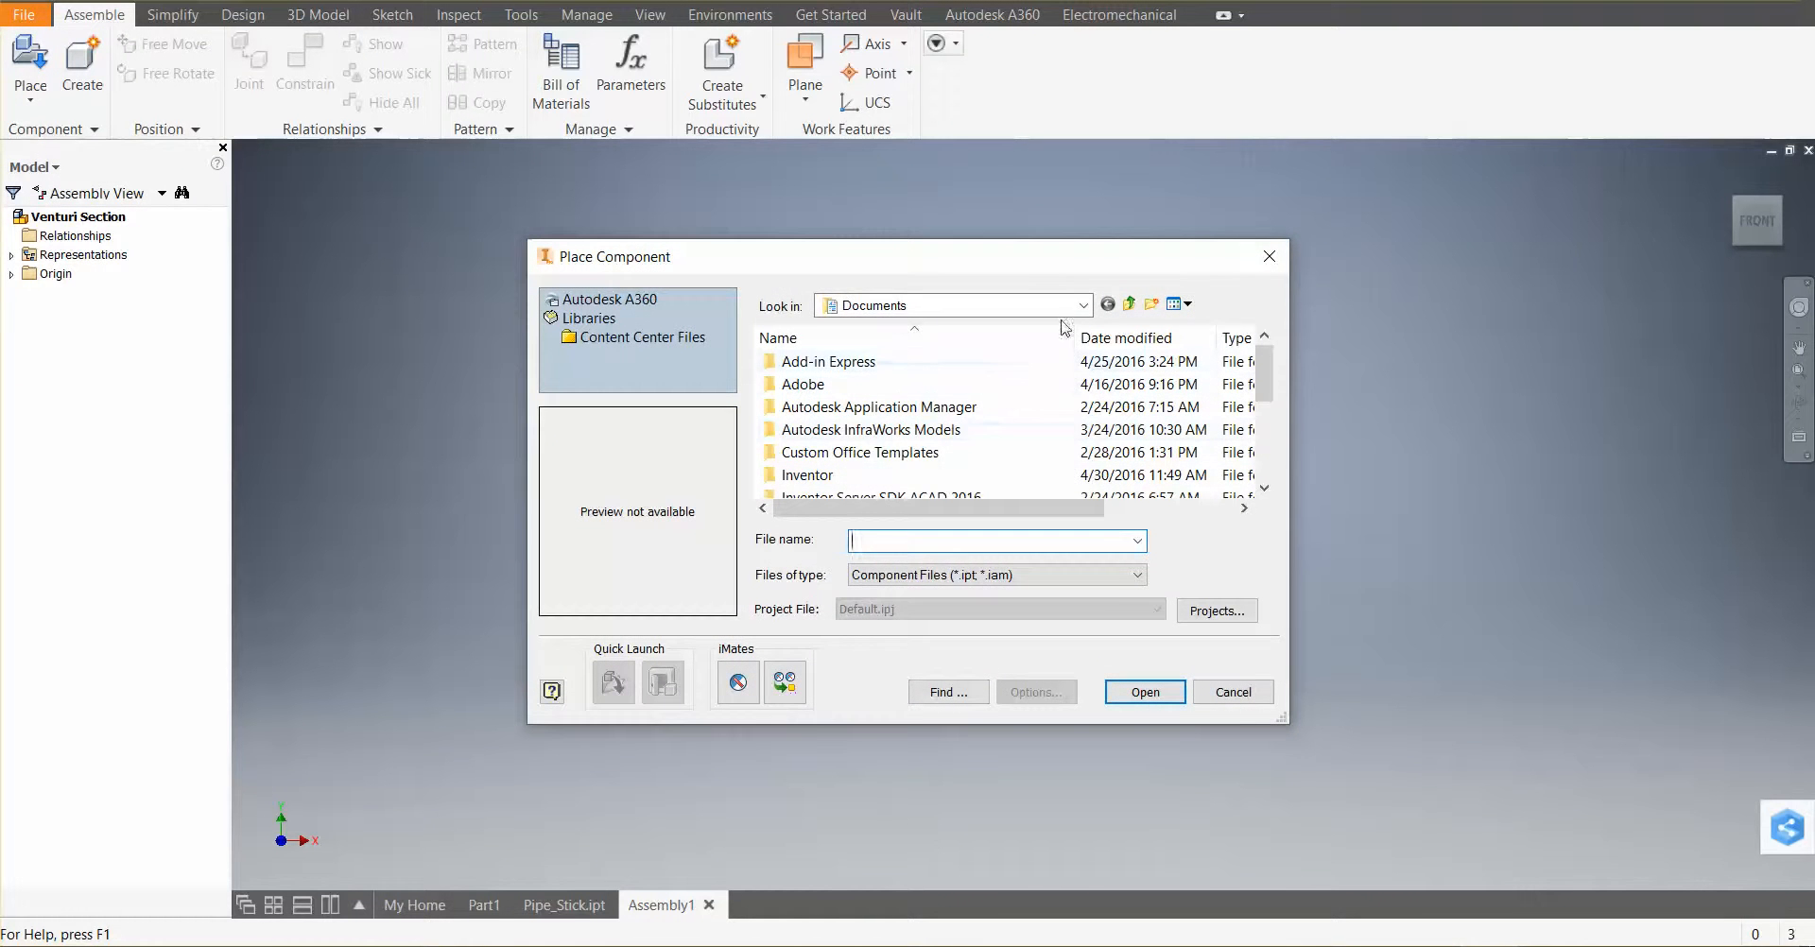
pyautogui.click(1082, 305)
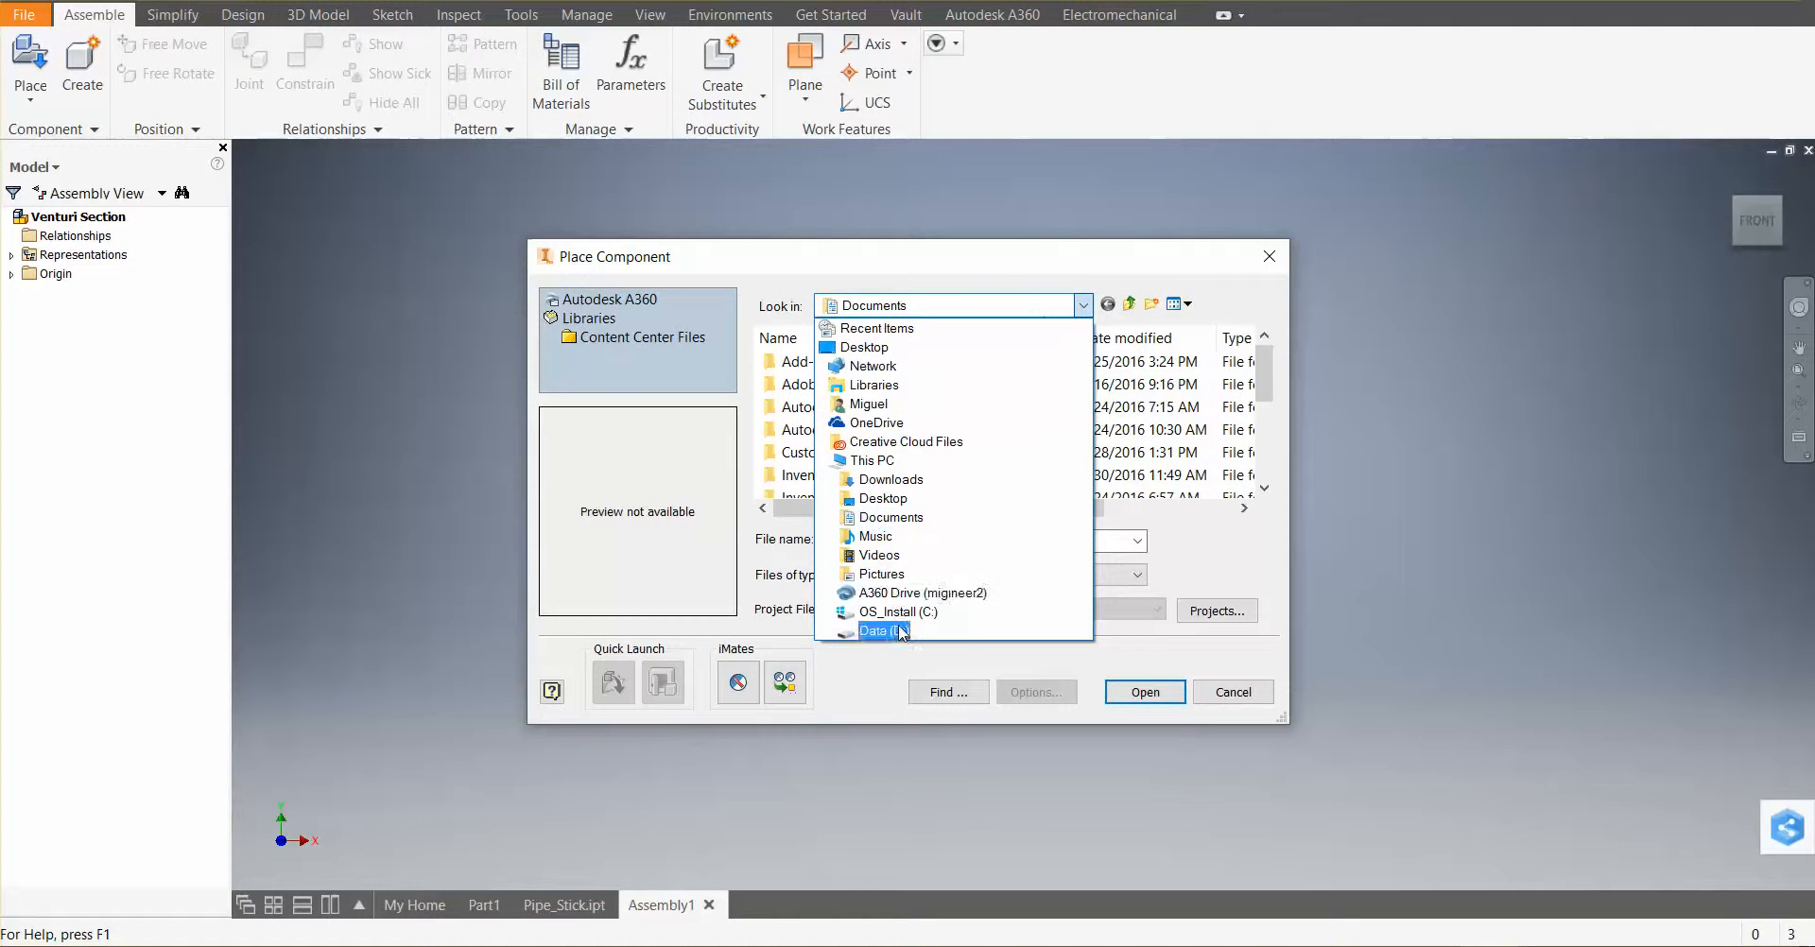
pyautogui.click(869, 404)
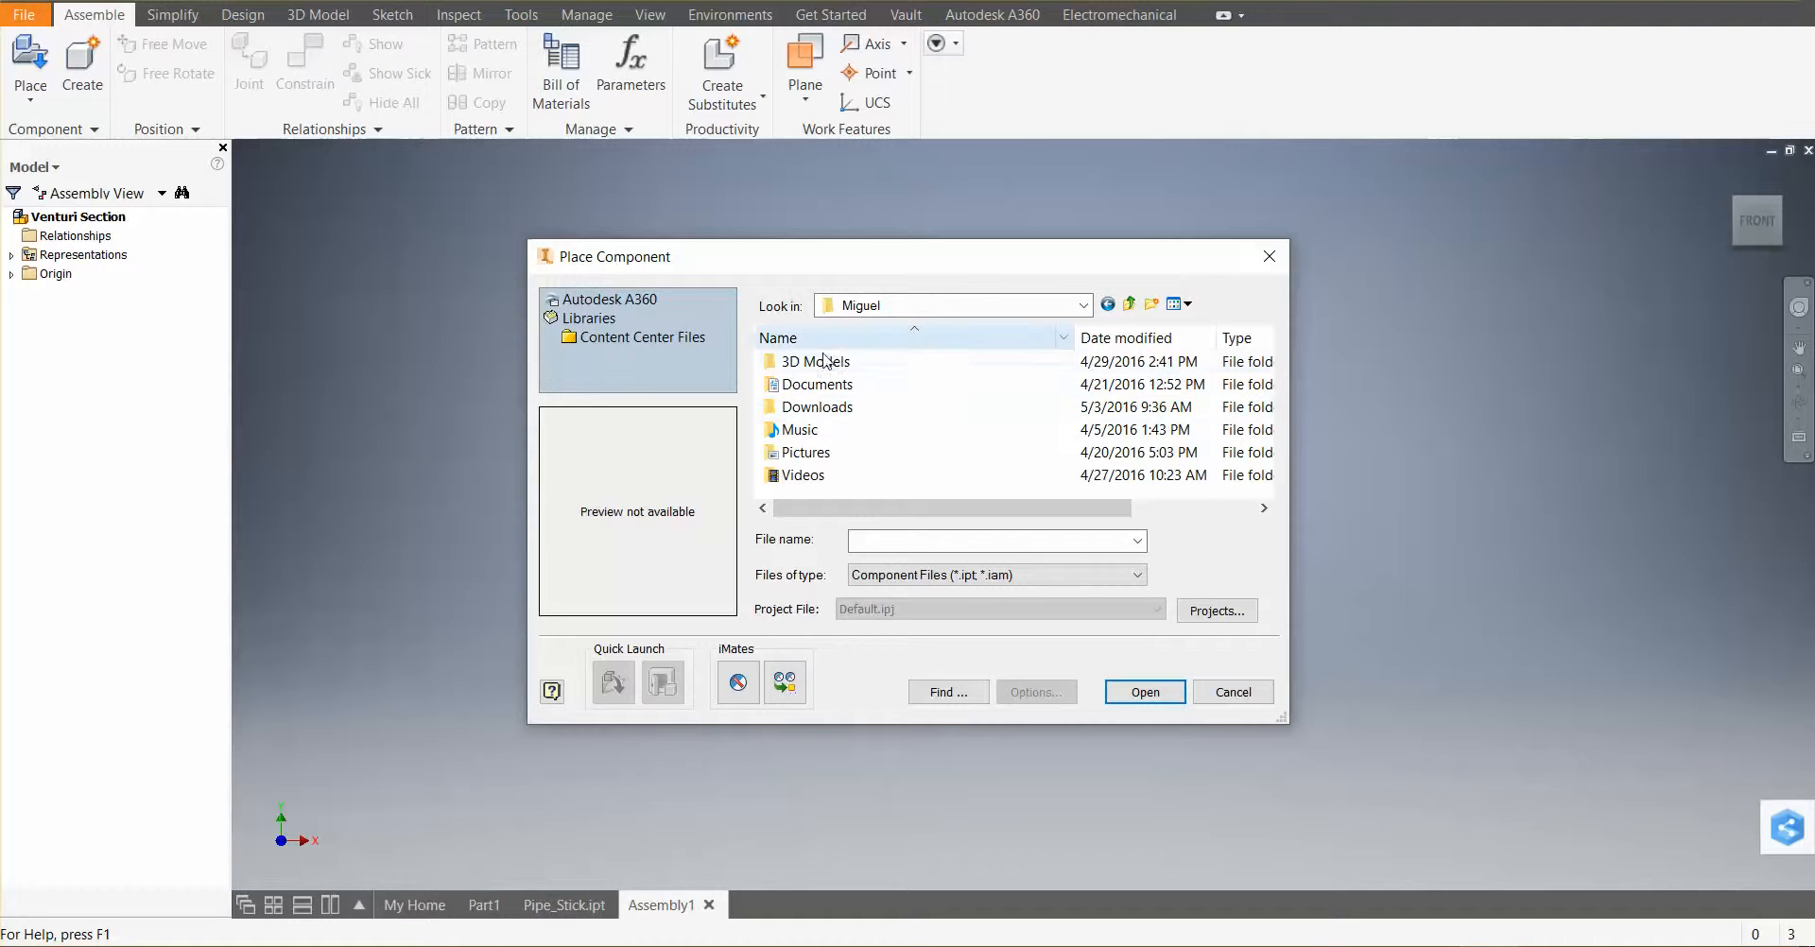
pyautogui.doubleClick(818, 385)
pyautogui.doubleClick(834, 386)
pyautogui.scroll(-1, 869, 407)
pyautogui.doubleClick(843, 480)
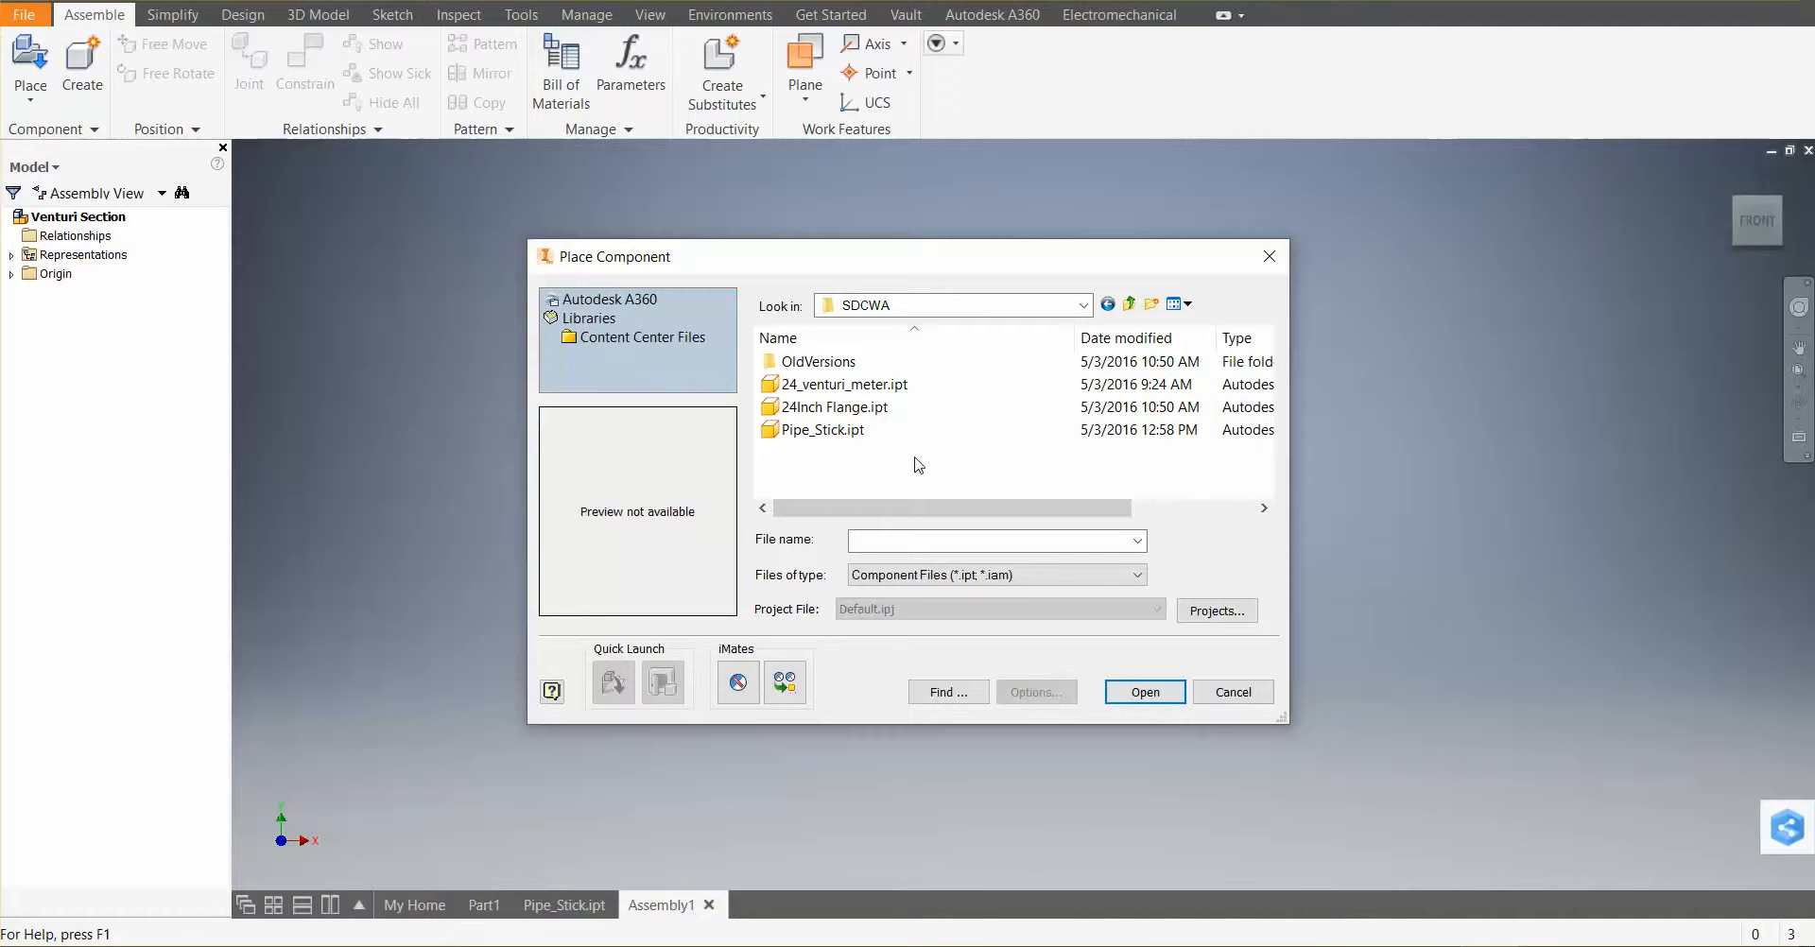
pyautogui.click(811, 430)
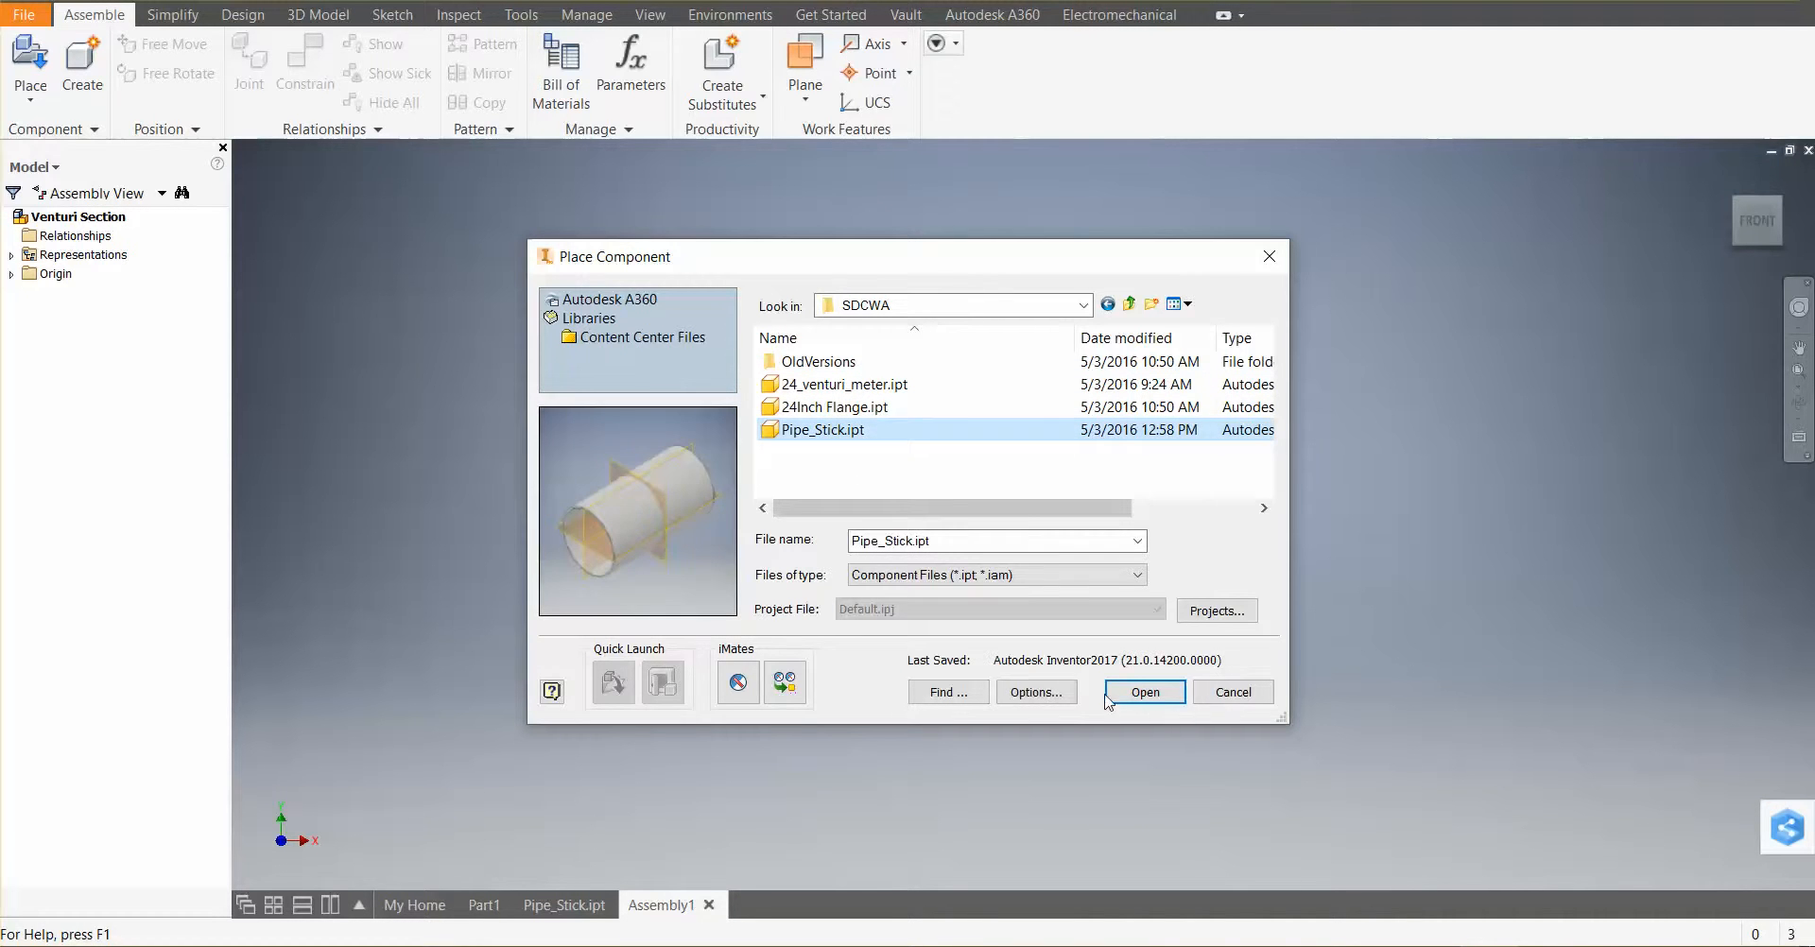
pyautogui.click(1151, 693)
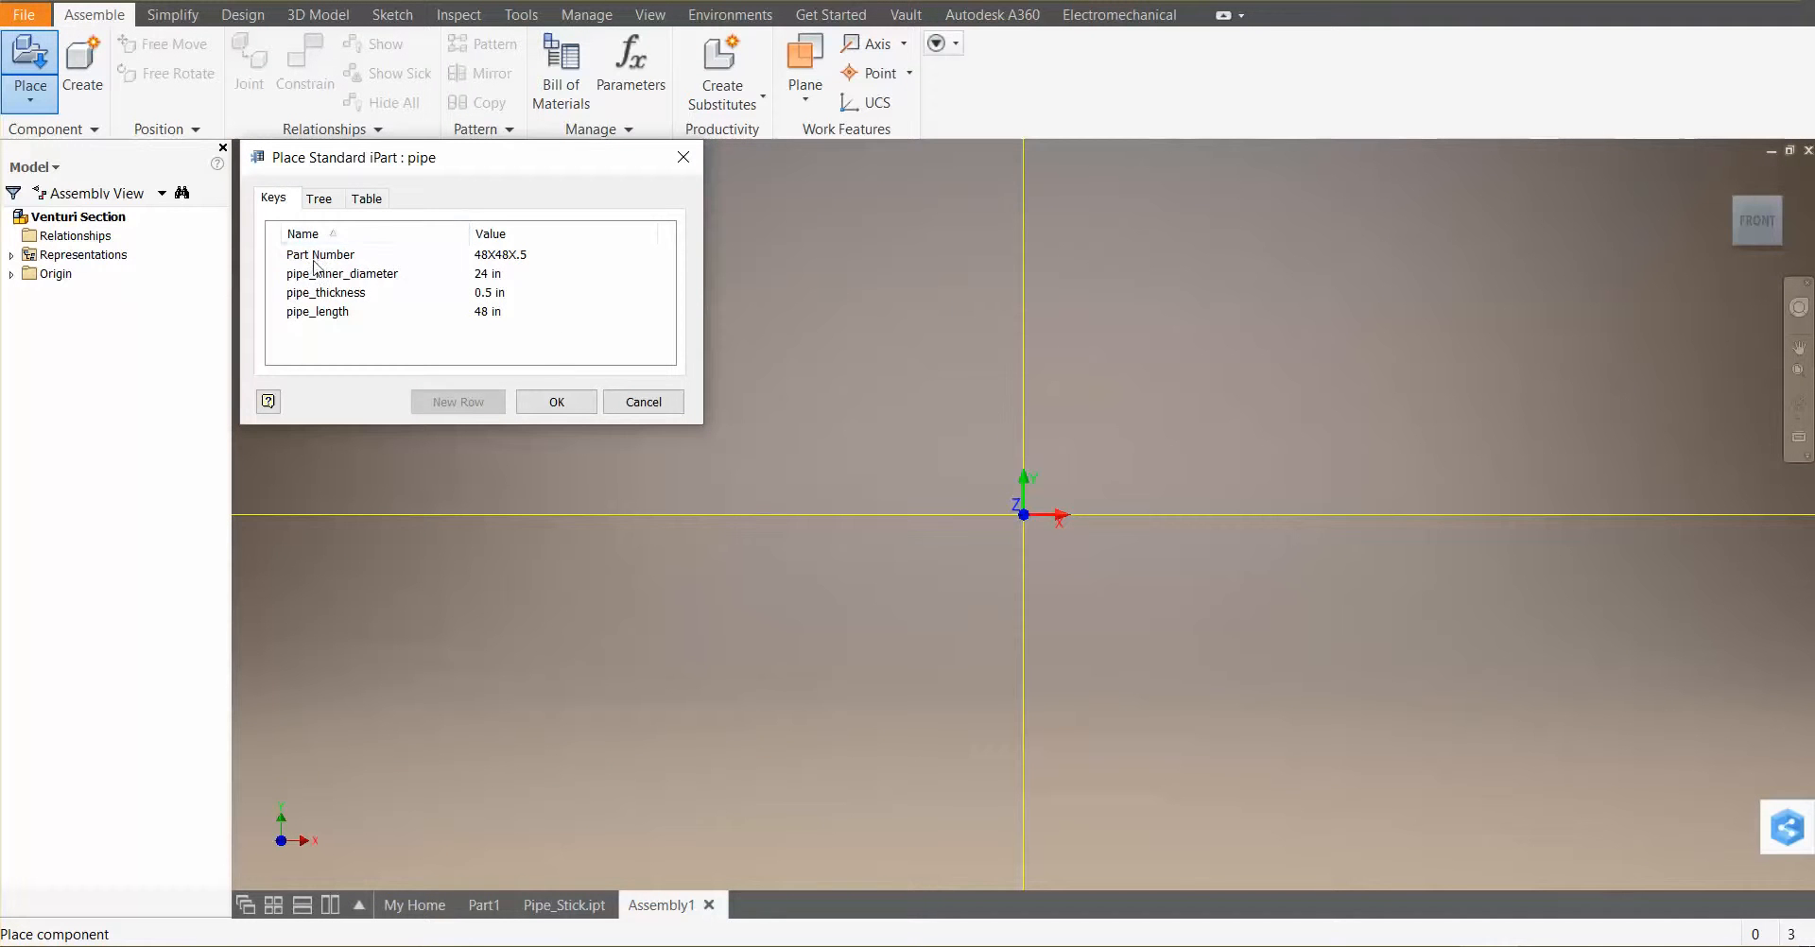
# Place one instance of the 24X48X.5 member from the pipe iPart table into the assembly
pyautogui.click(319, 199)
pyautogui.click(275, 201)
pyautogui.click(376, 204)
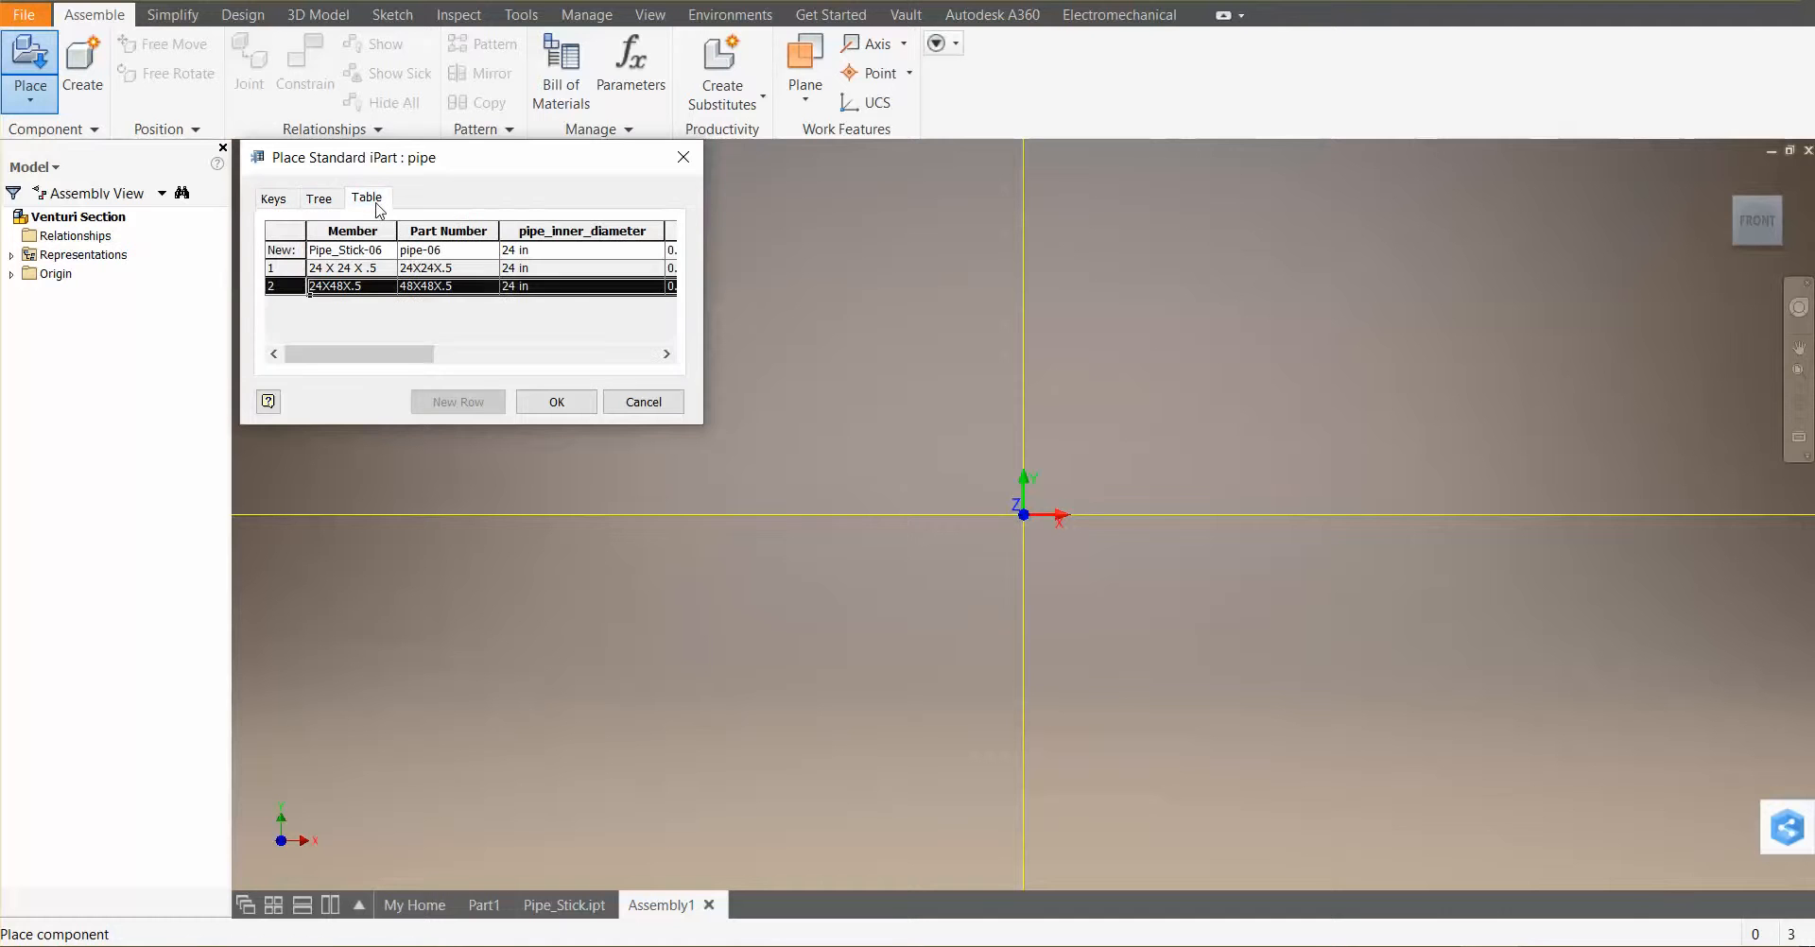
pyautogui.click(340, 271)
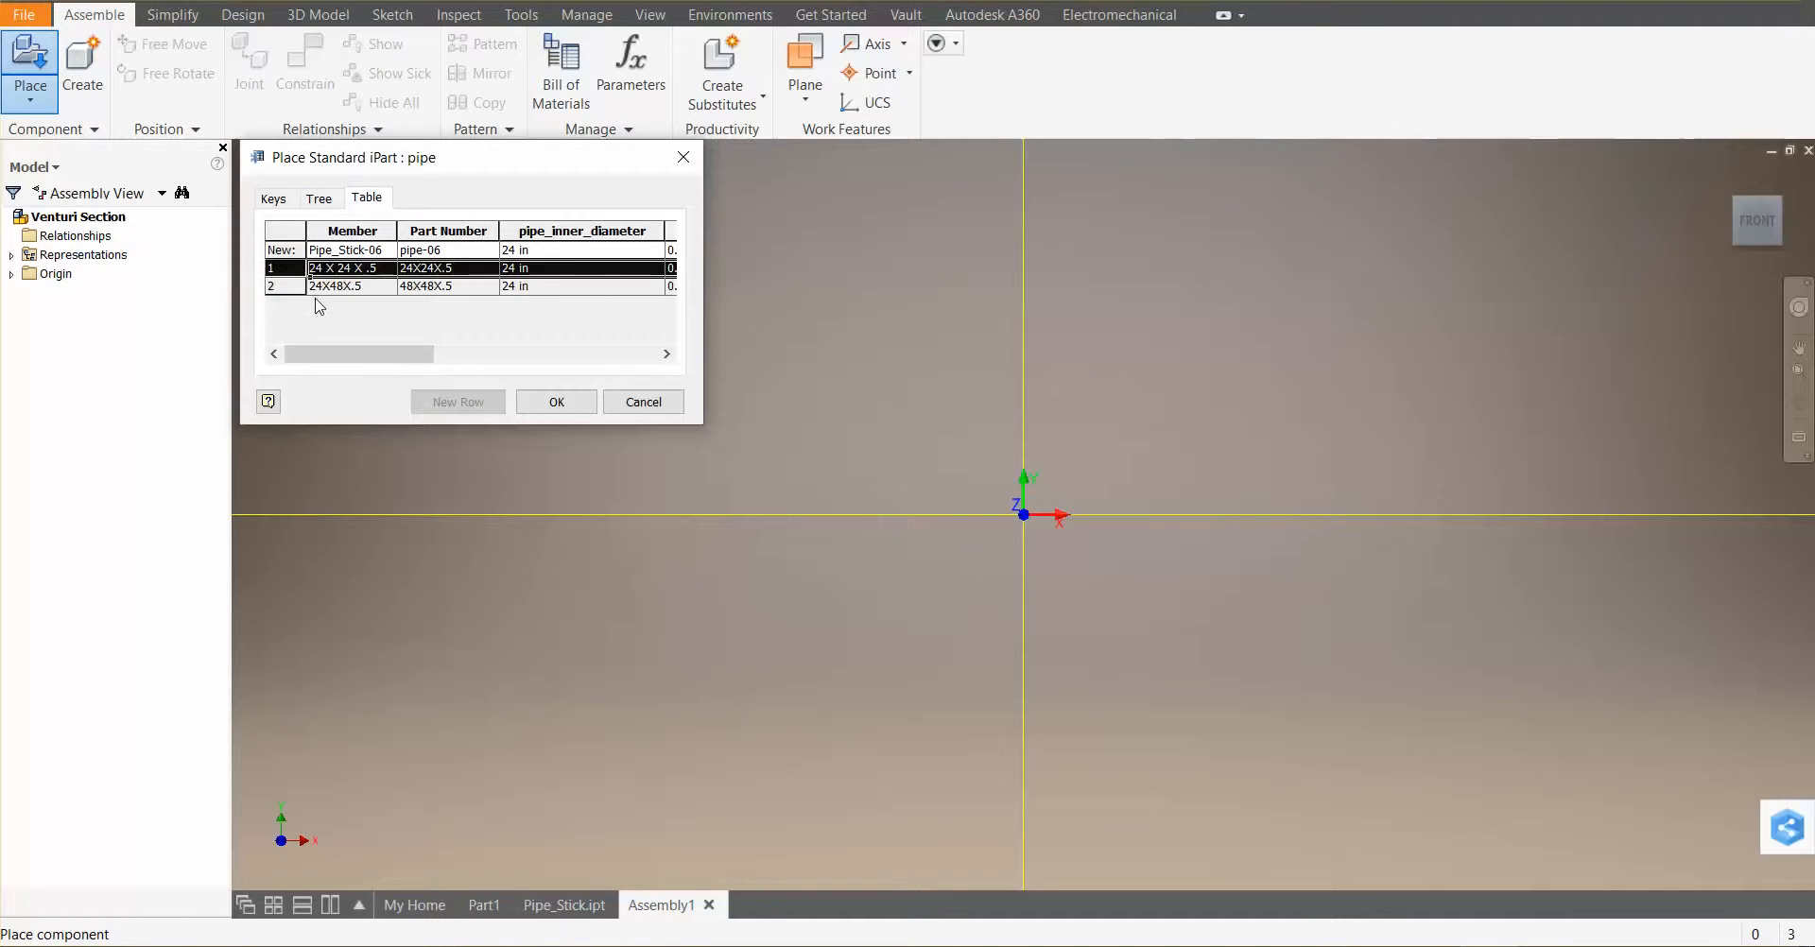
pyautogui.click(335, 288)
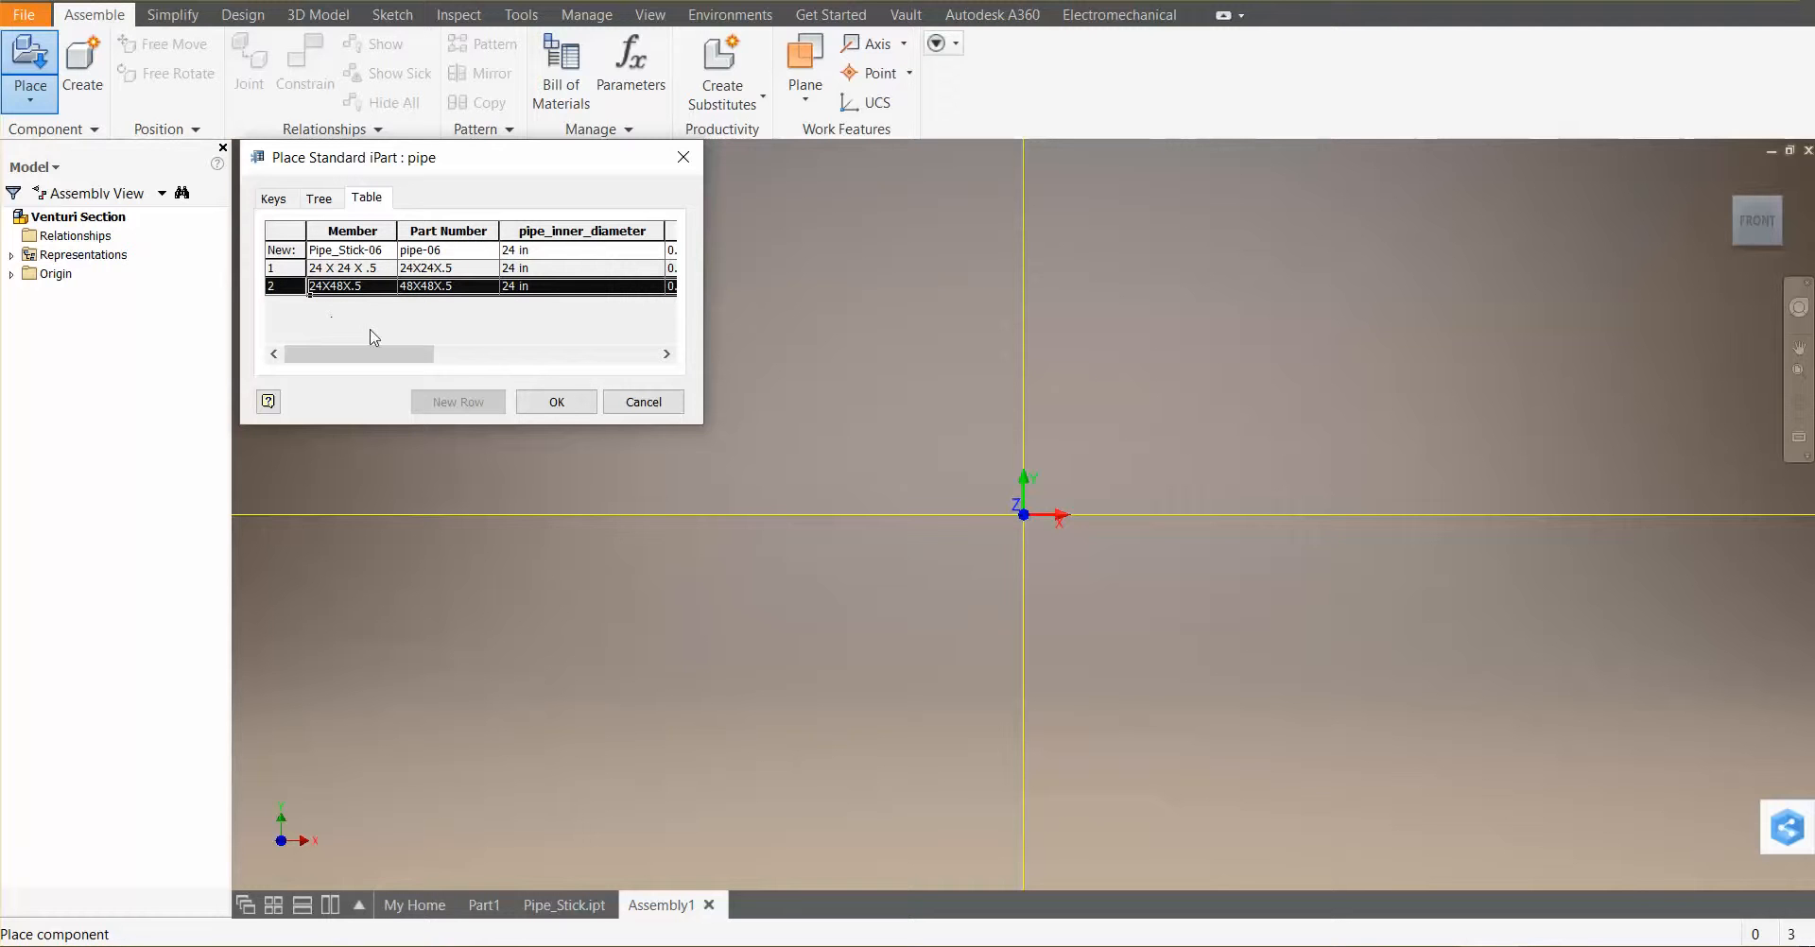
pyautogui.click(558, 404)
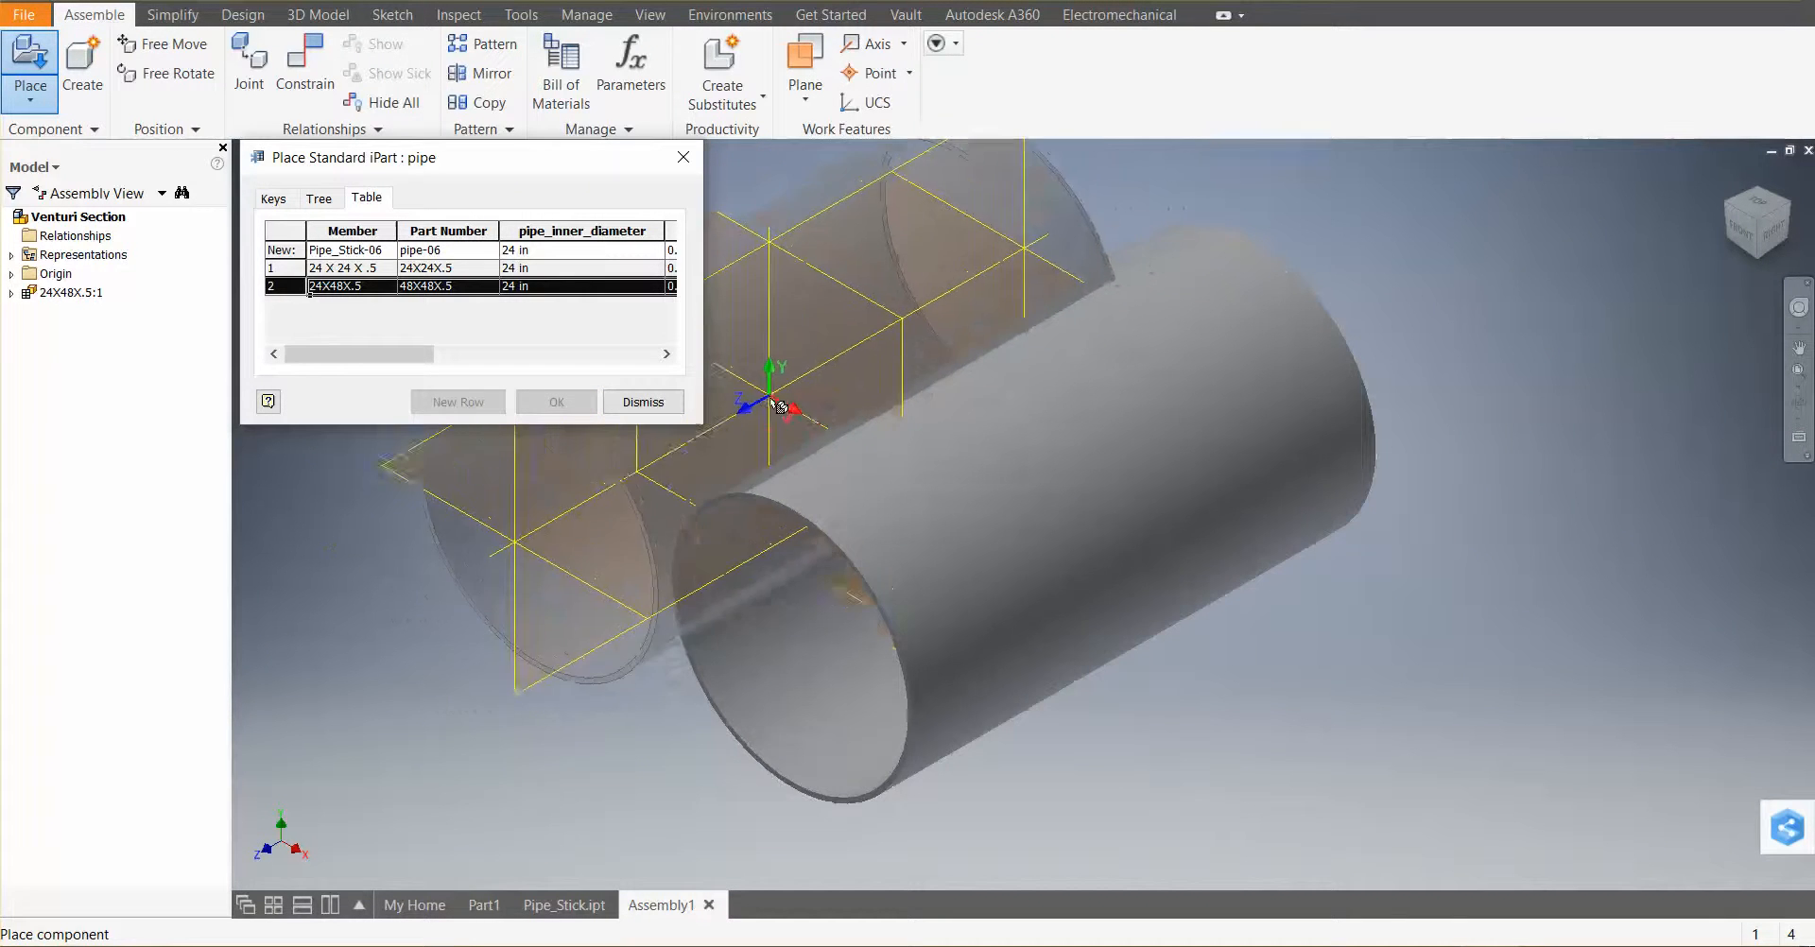
pyautogui.click(643, 402)
pyautogui.scroll(-2, 656, 405)
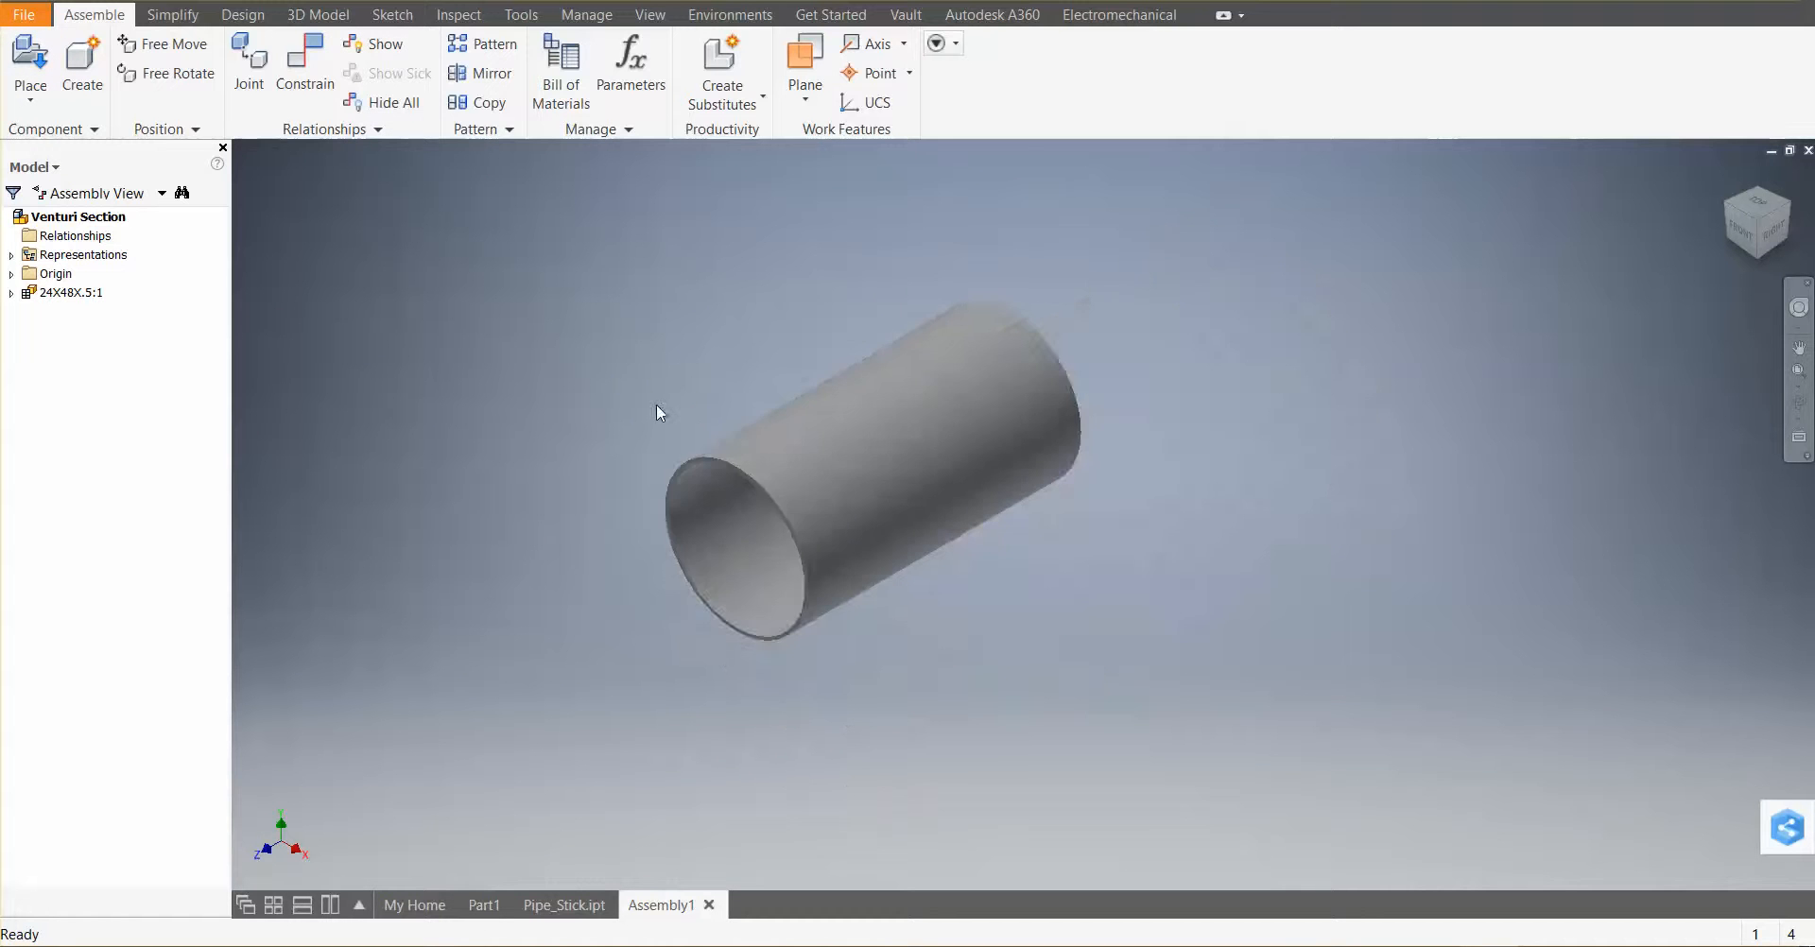
pyautogui.scroll(-3, 953, 573)
pyautogui.scroll(7, 953, 573)
pyautogui.scroll(-7, 945, 554)
pyautogui.scroll(3, 856, 531)
pyautogui.rightClick(826, 439)
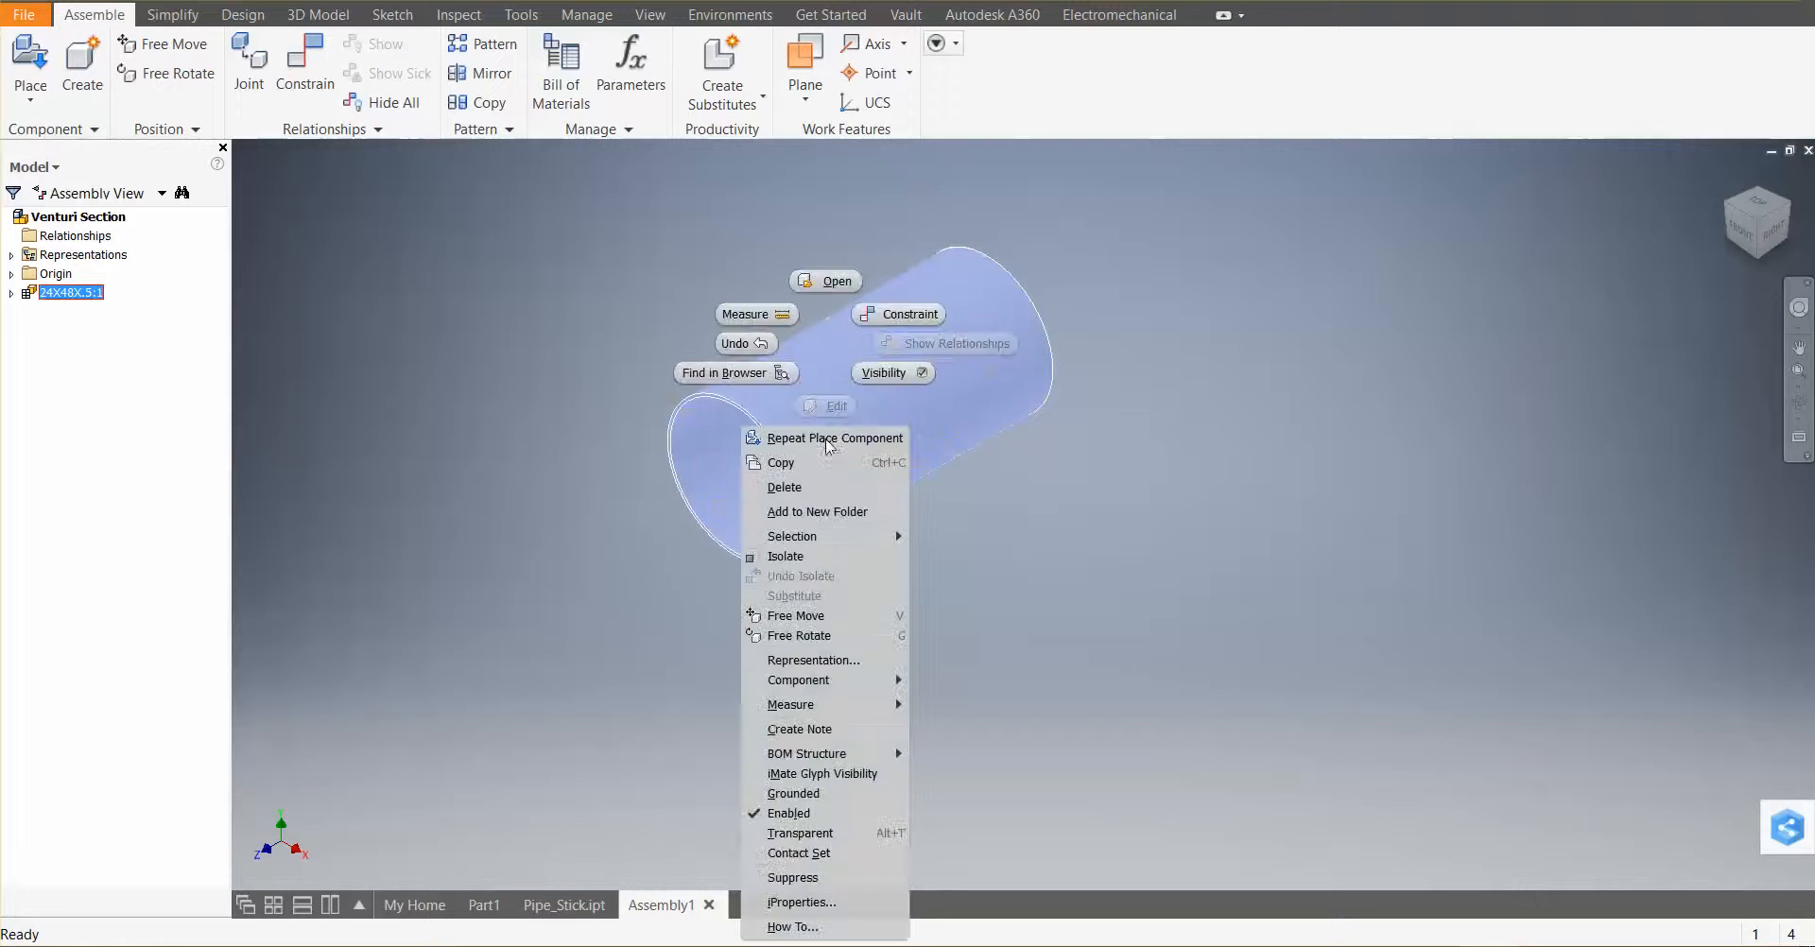
pyautogui.click(576, 479)
pyautogui.moveTo(818, 450); pyautogui.dragTo(838, 518)
pyautogui.click(861, 481)
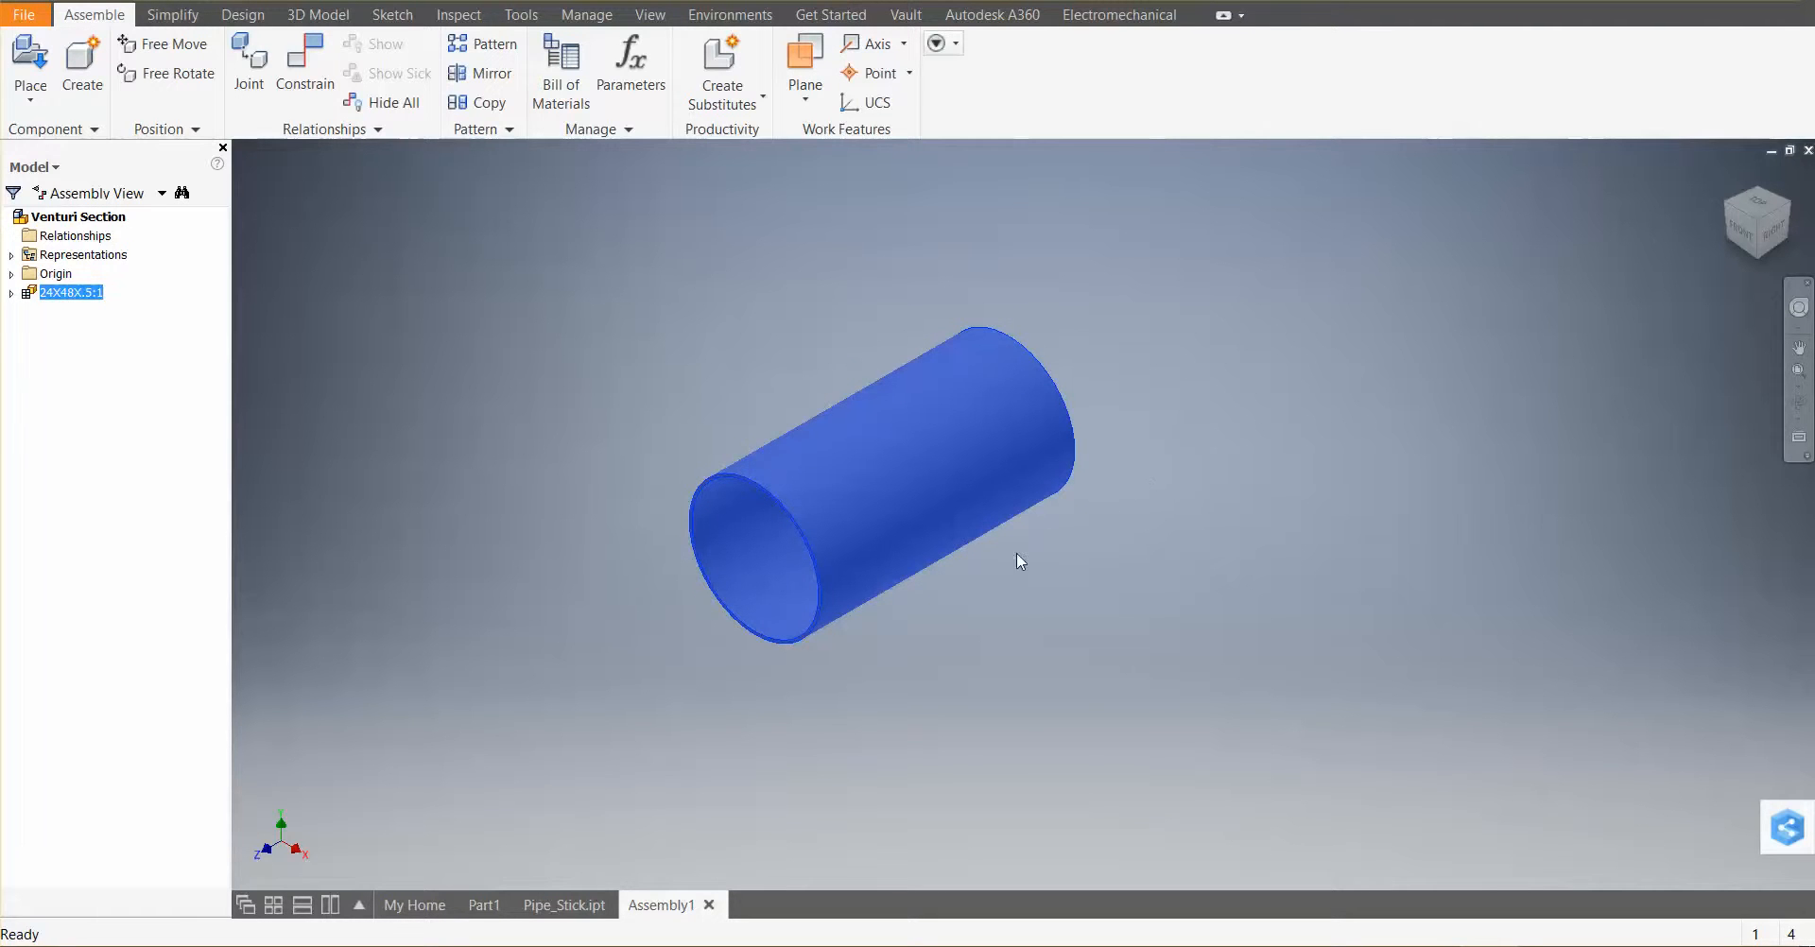
pyautogui.click(988, 579)
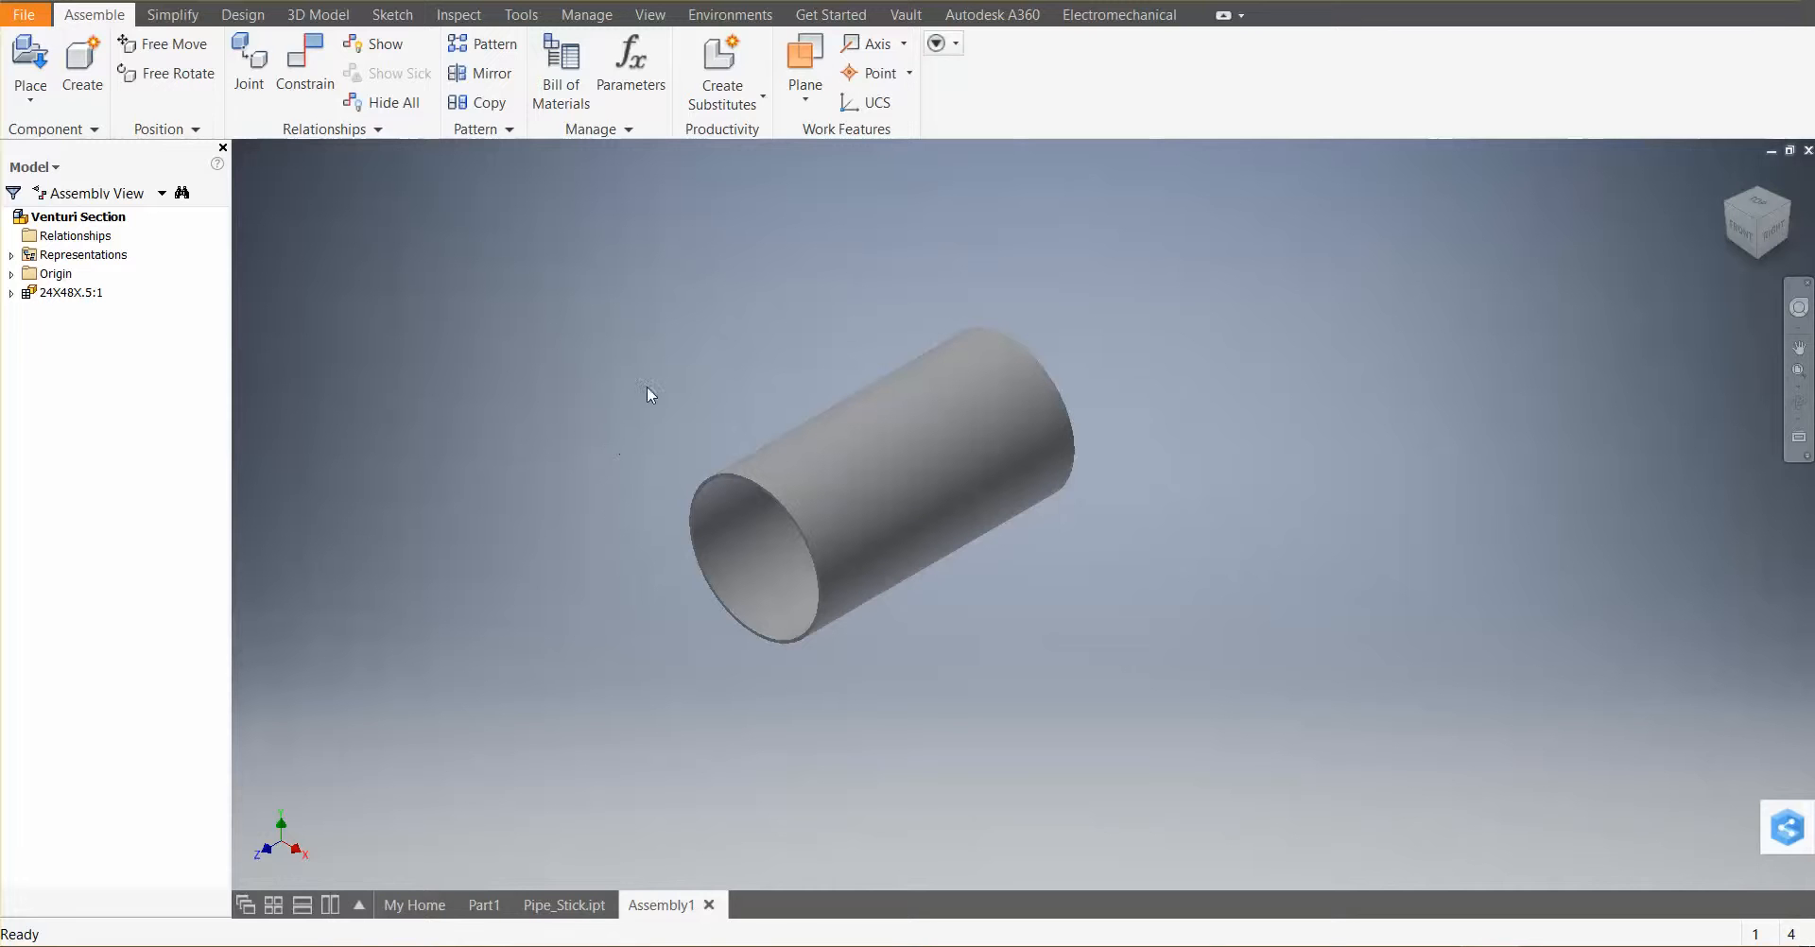
pyautogui.click(956, 452)
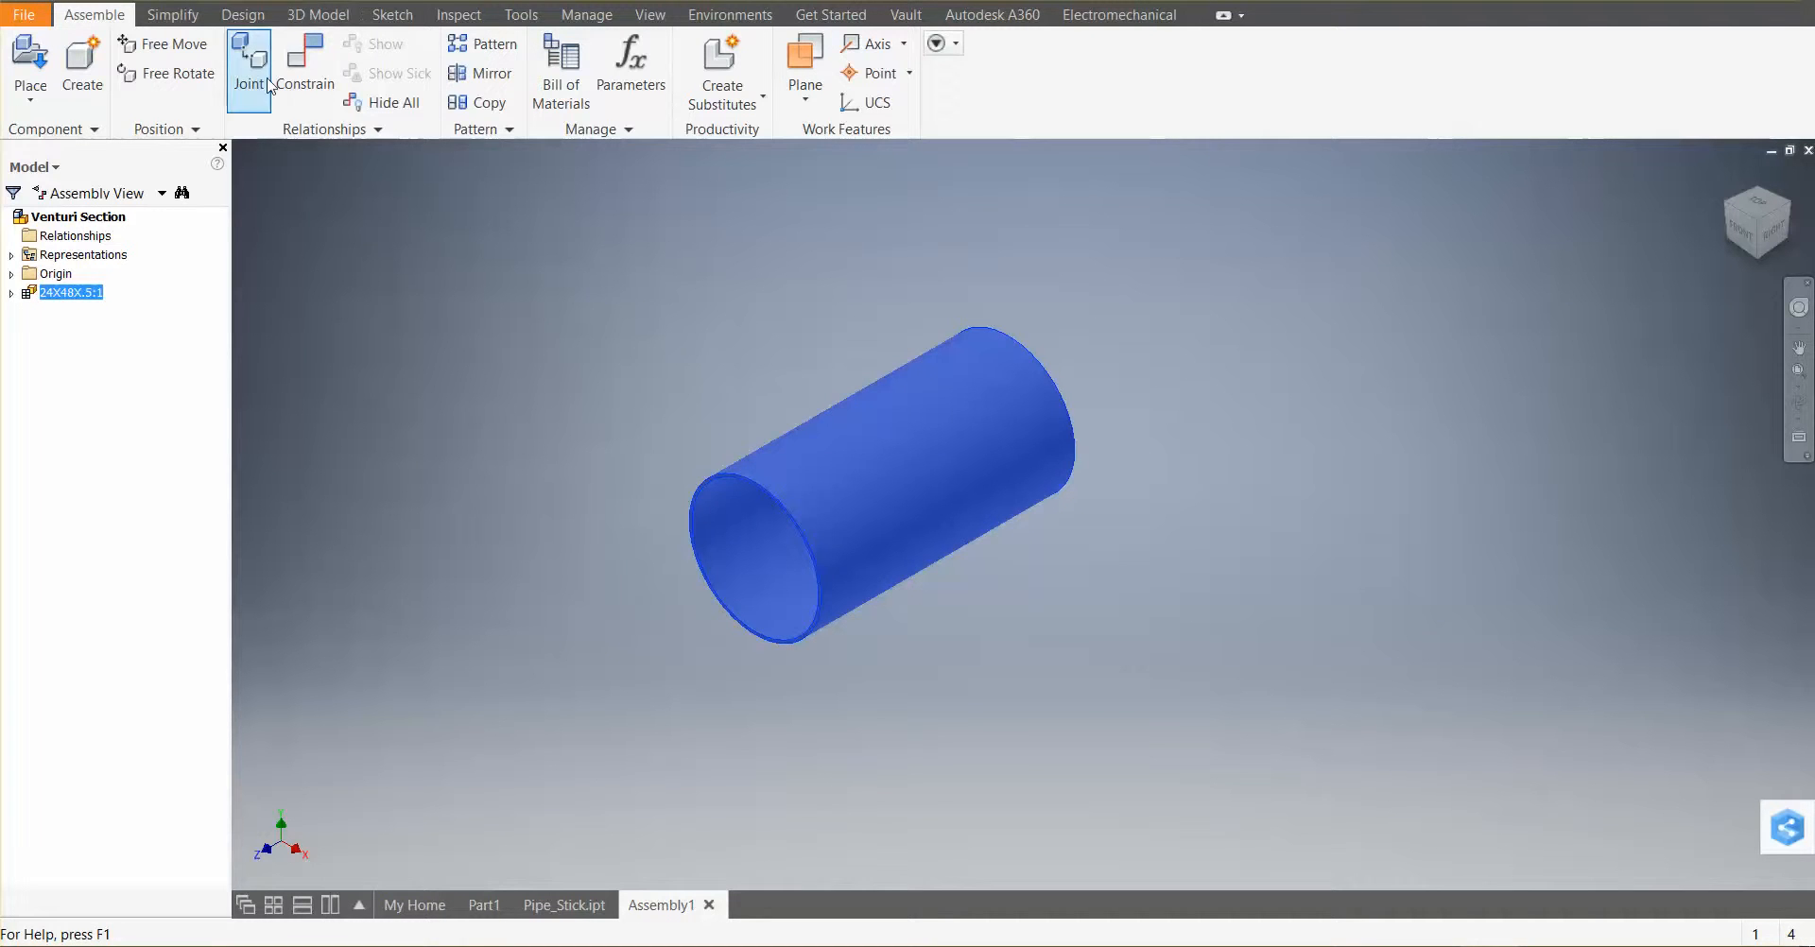
# Examine the constraint types offered in each tab of the Place Constraint dialog
pyautogui.click(291, 74)
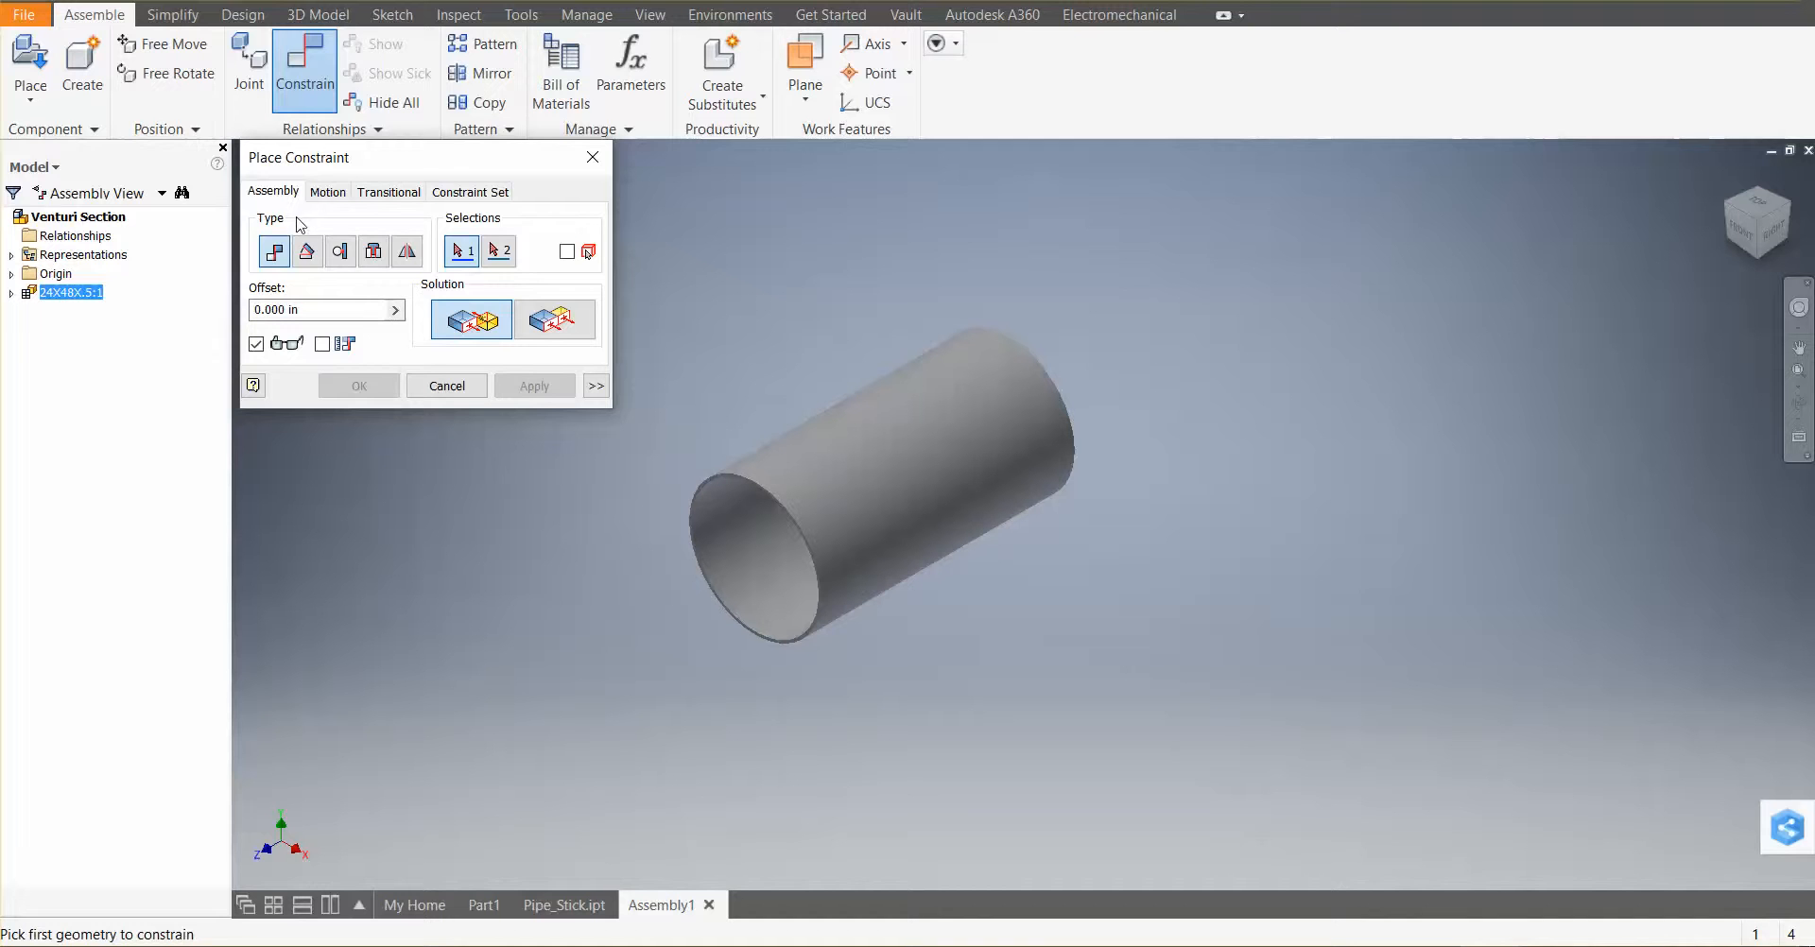
pyautogui.click(327, 191)
pyautogui.click(389, 192)
pyautogui.click(470, 192)
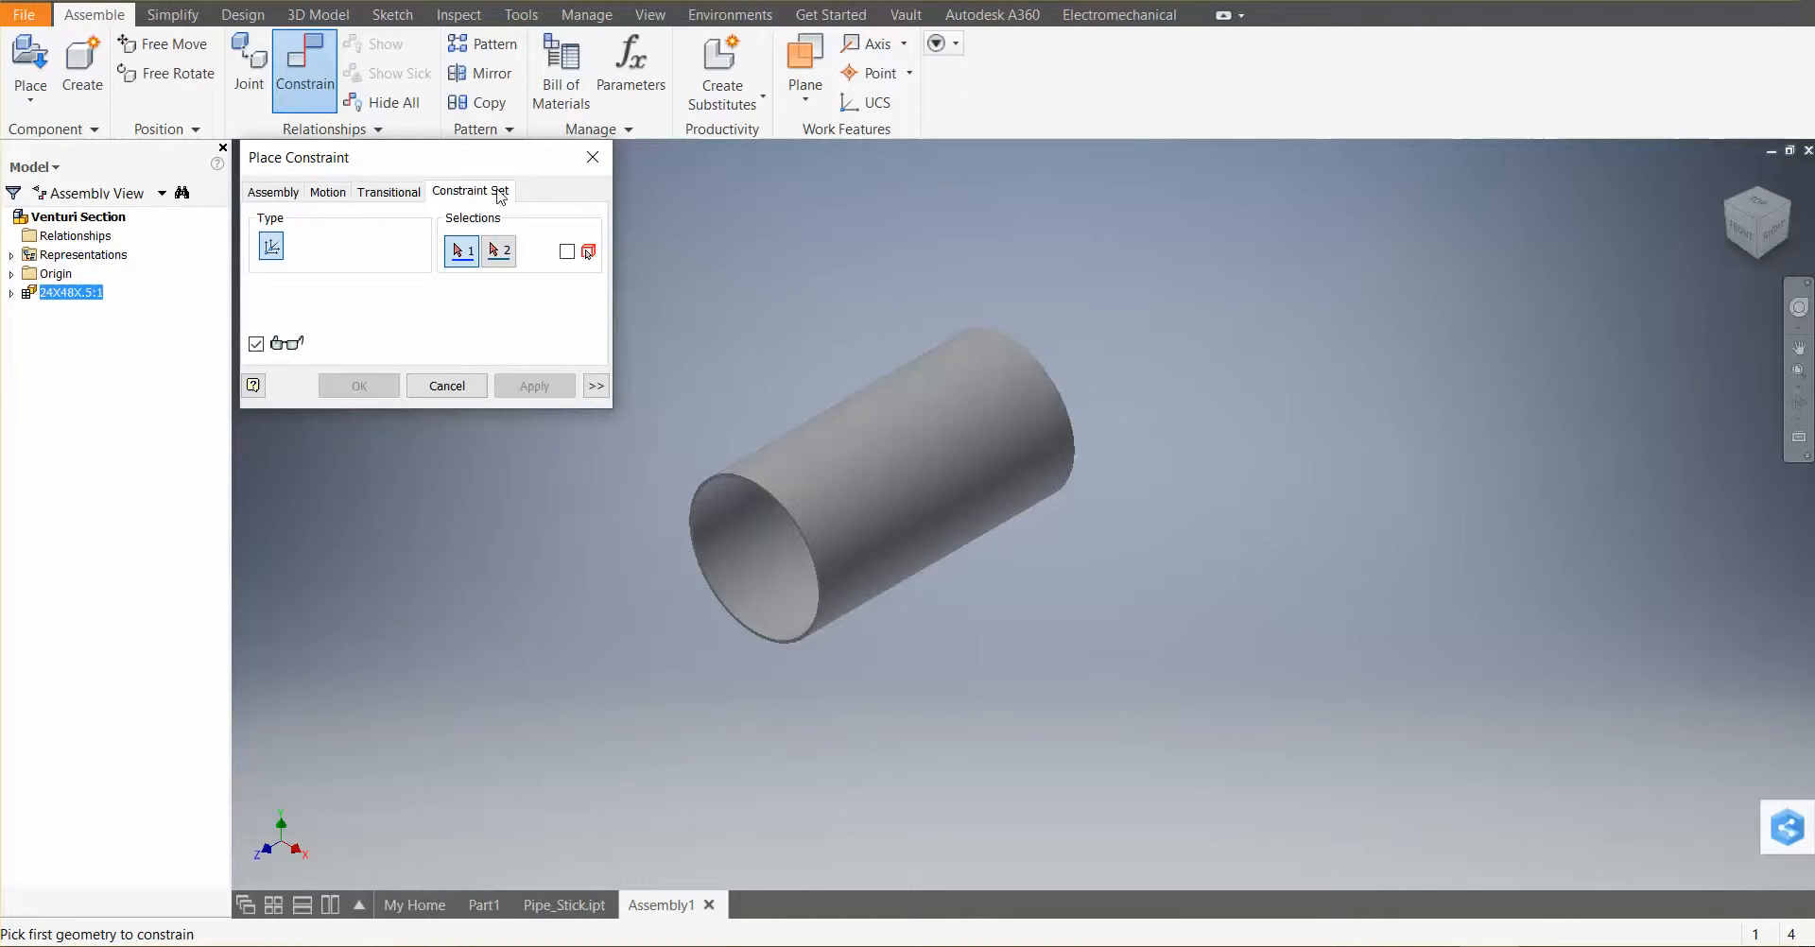
pyautogui.click(594, 158)
pyautogui.click(506, 275)
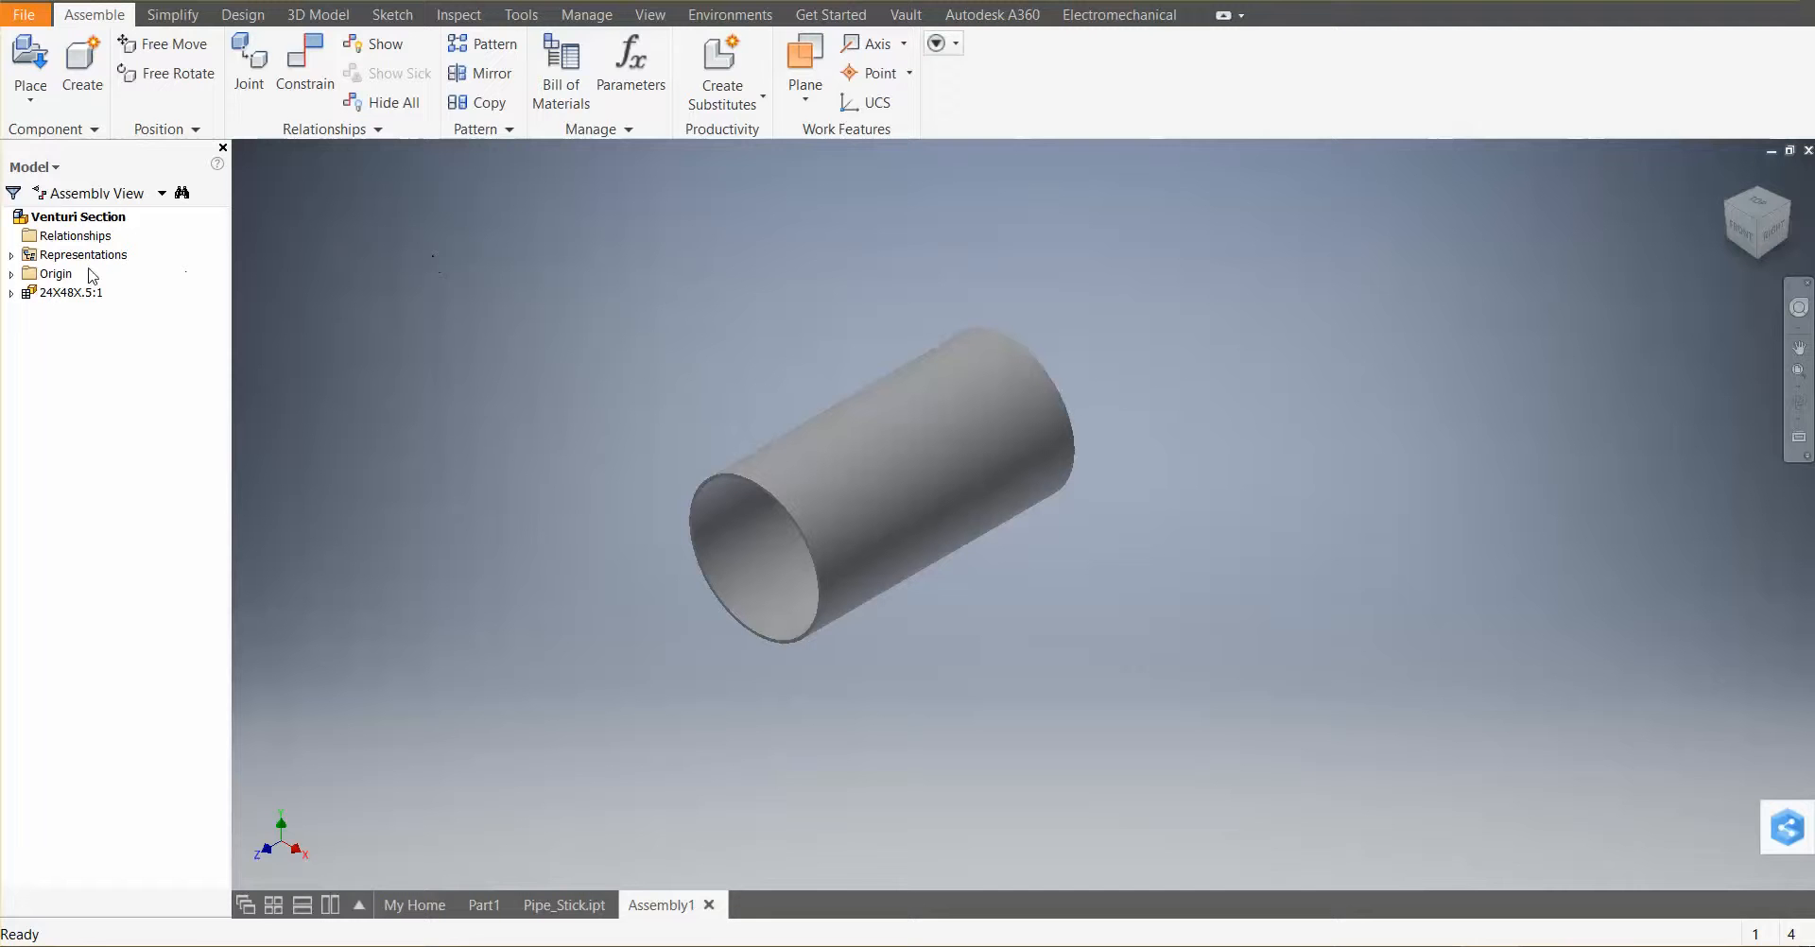
# Turn on visibility of the assembly's origin planes and axes
pyautogui.click(11, 274)
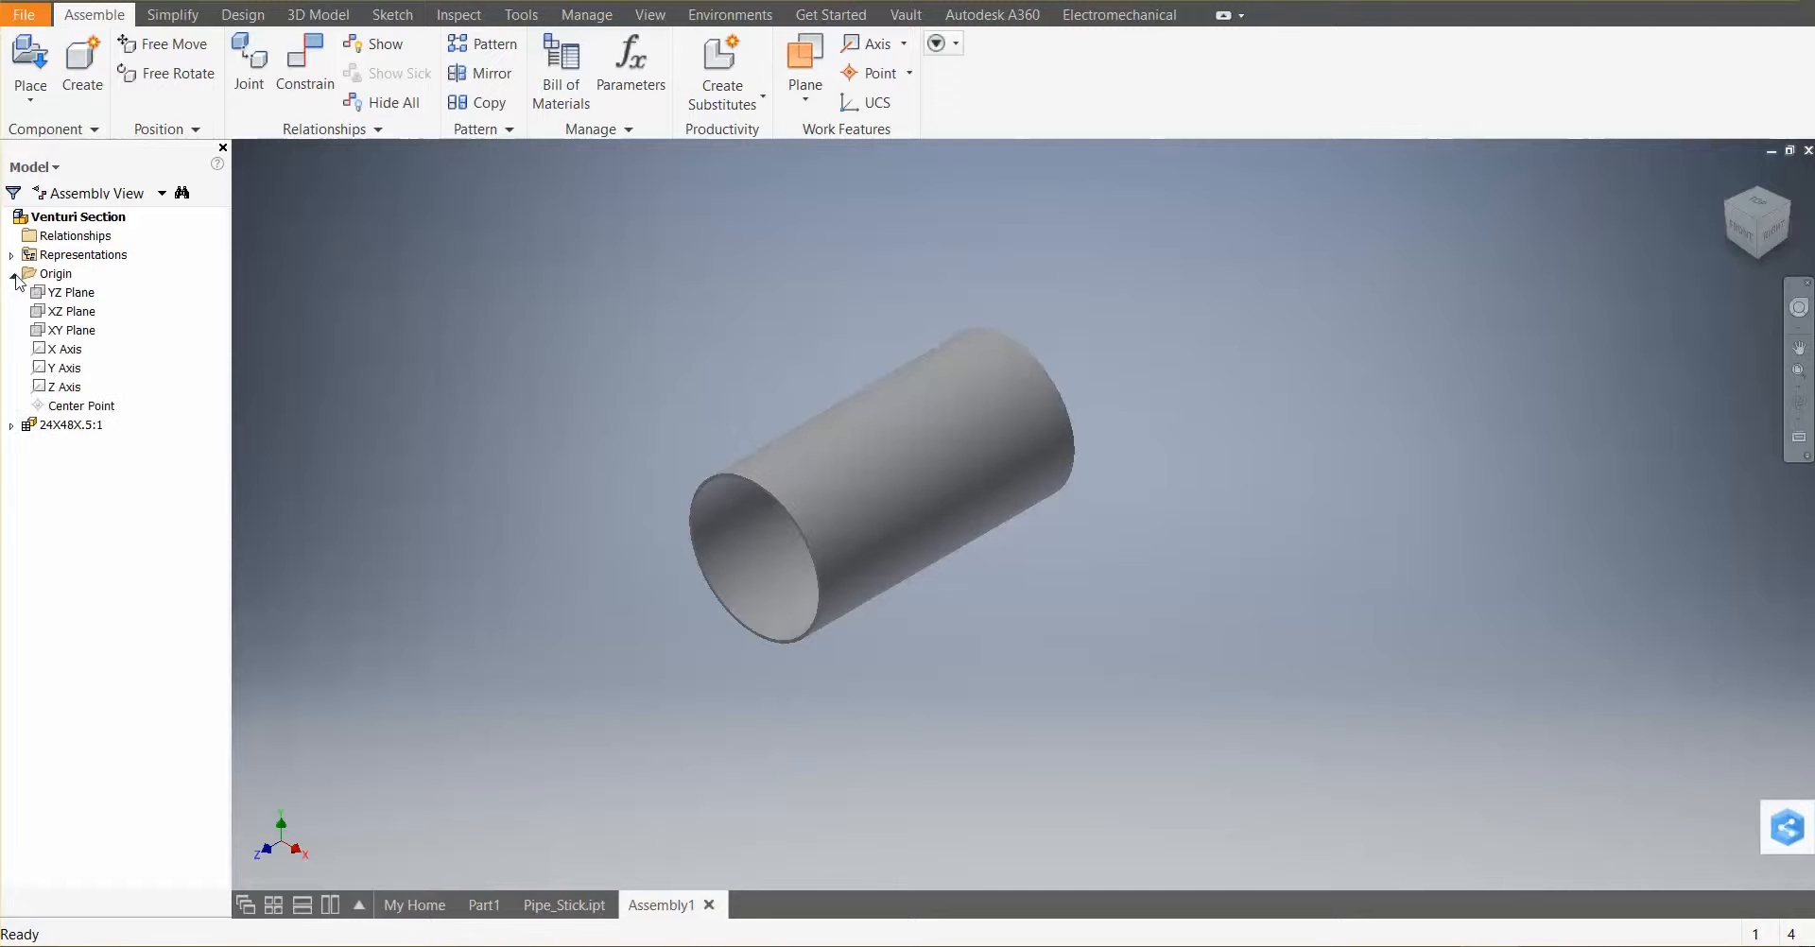
pyautogui.click(70, 292)
pyautogui.keyDown('shift'); pyautogui.click(71, 388); pyautogui.keyUp('shift')
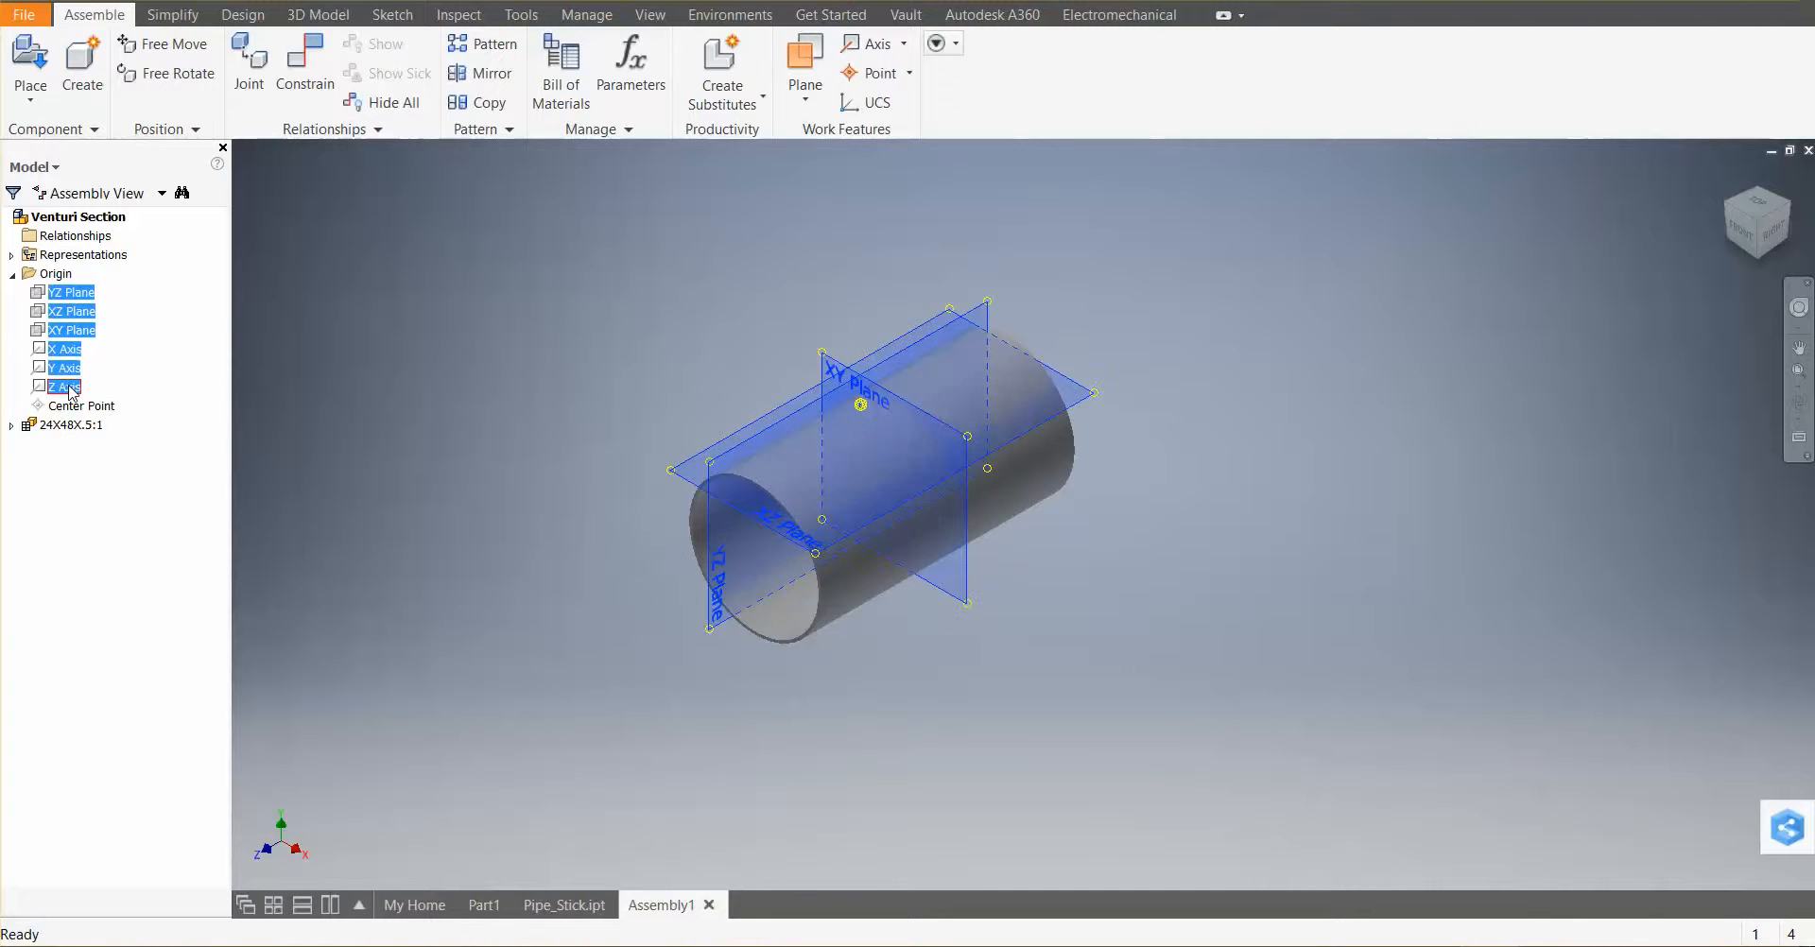
pyautogui.rightClick(72, 388)
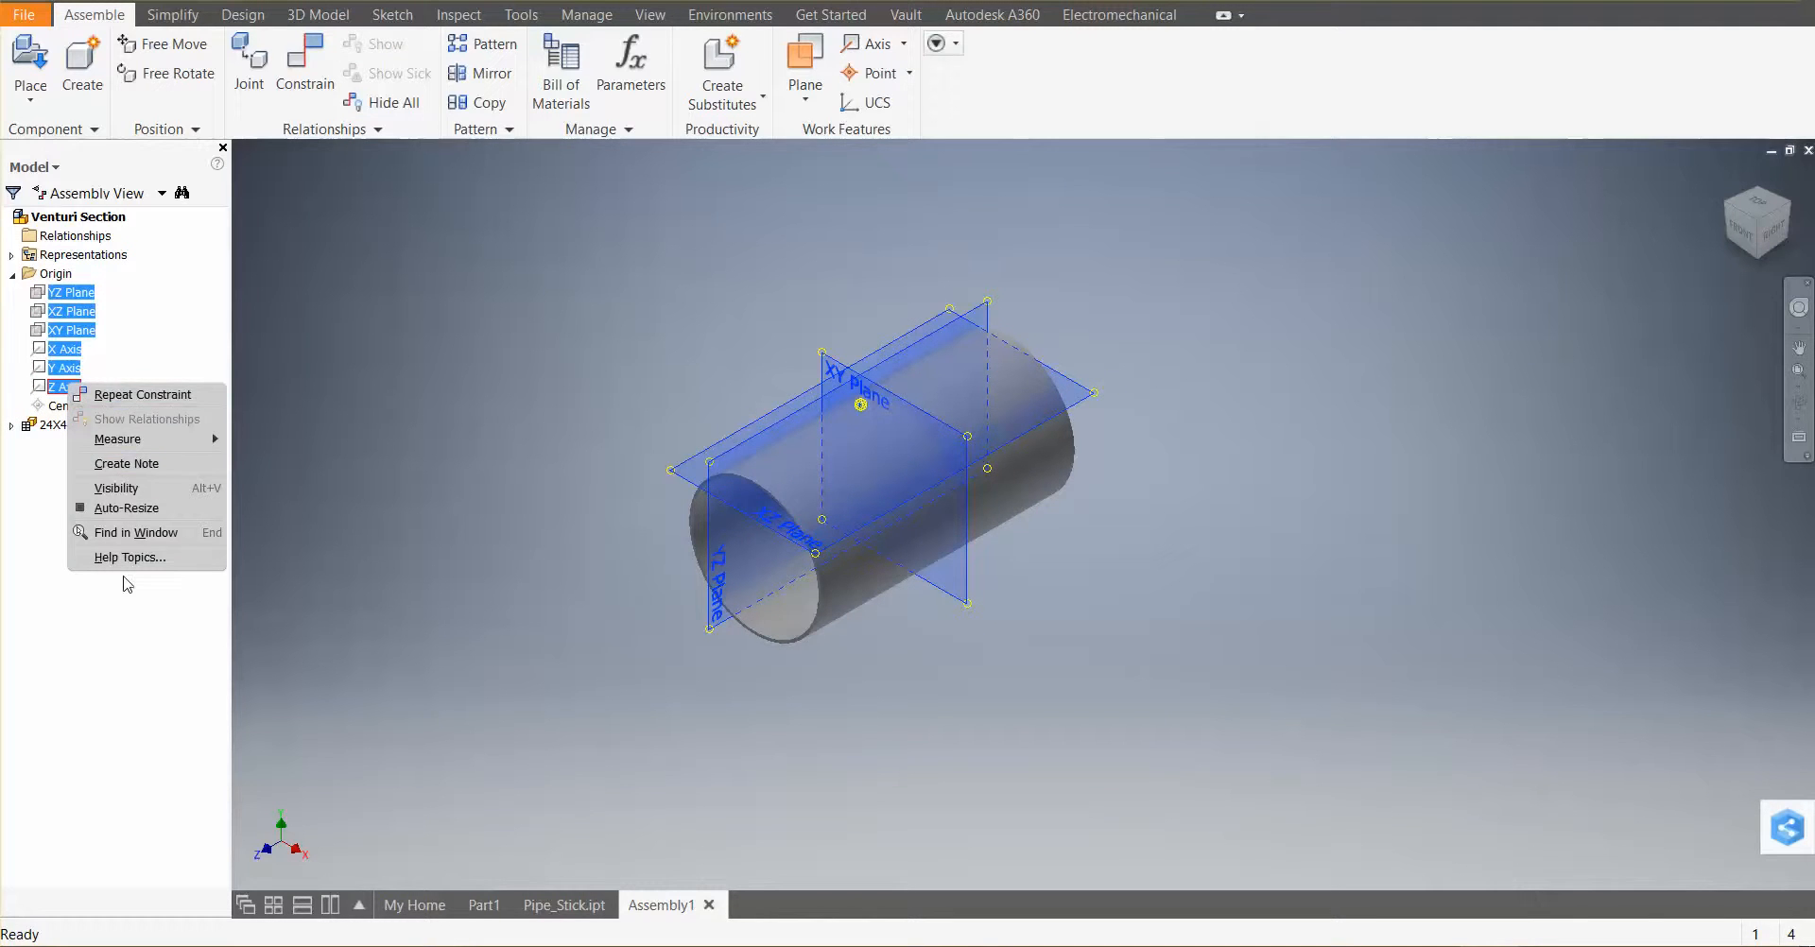
pyautogui.click(142, 488)
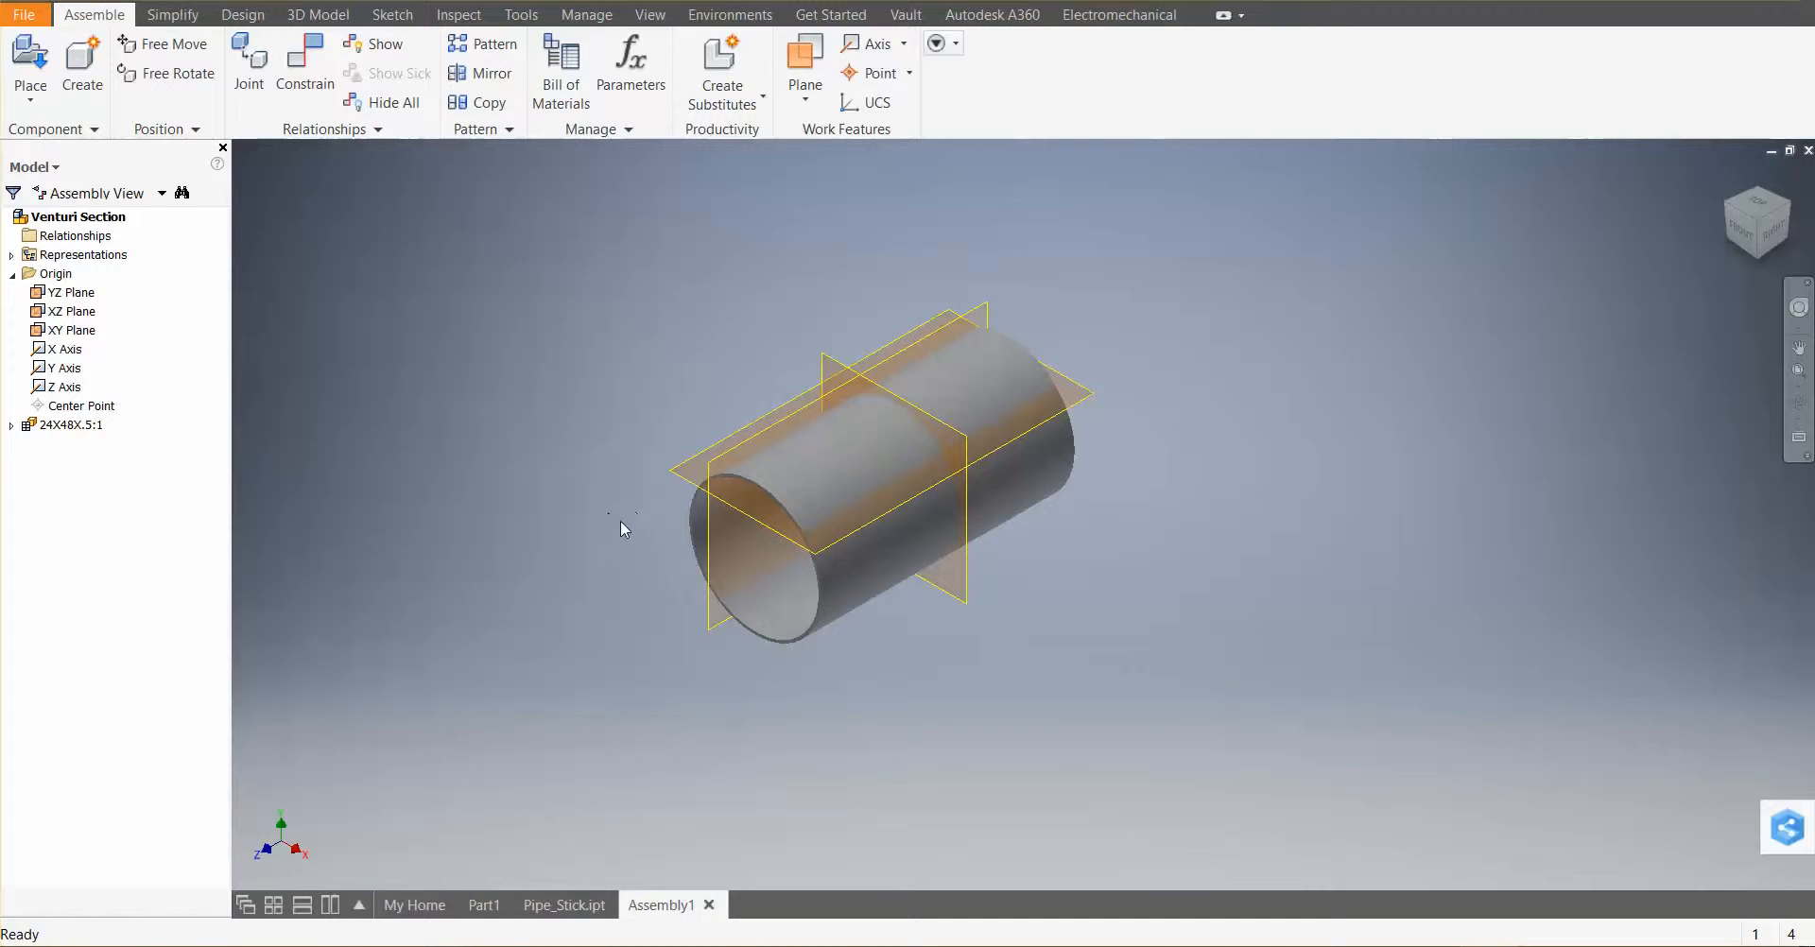
# Drag the pipe off the assembly origin and turn on visibility of the pipe's own origin planes and axes
pyautogui.moveTo(1004, 632)
pyautogui.mouseDown(button='middle')
pyautogui.moveTo(1033, 612)
pyautogui.moveTo(1028, 632)
pyautogui.moveTo(1022, 598)
pyautogui.moveTo(1090, 579)
pyautogui.moveTo(973, 615)
pyautogui.moveTo(992, 596)
pyautogui.moveTo(993, 615)
pyautogui.mouseUp(button='middle')
pyautogui.moveTo(1059, 360); pyautogui.dragTo(1084, 579)
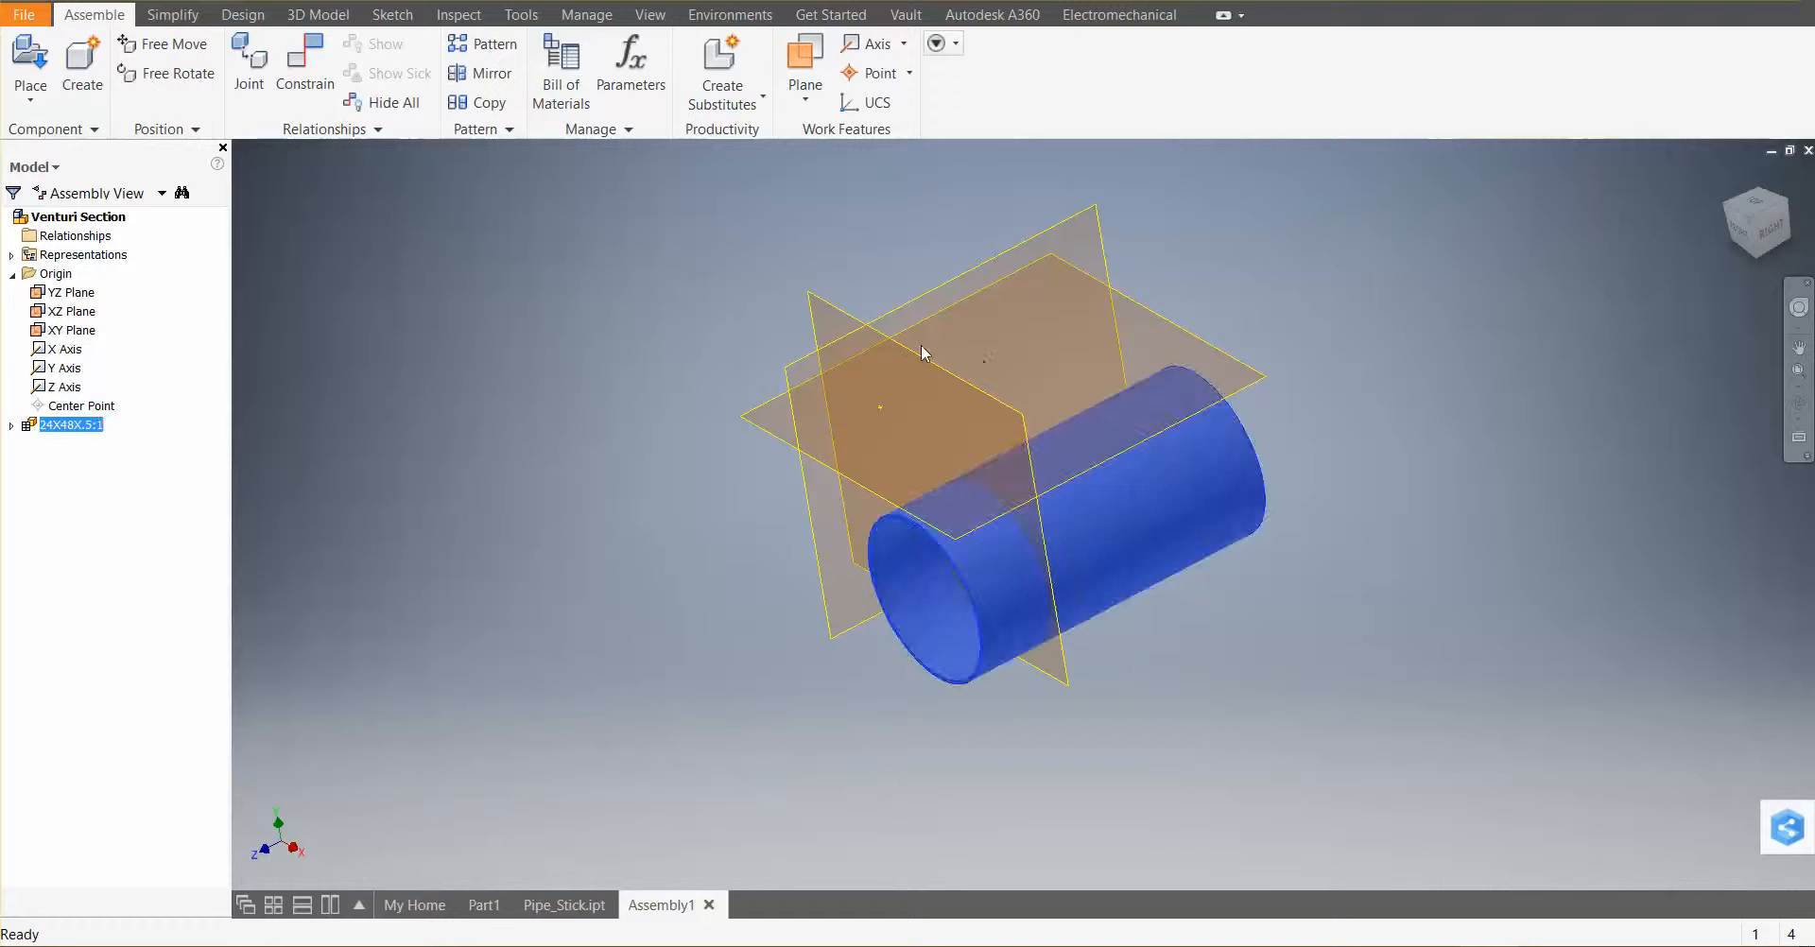
pyautogui.click(12, 426)
pyautogui.click(20, 463)
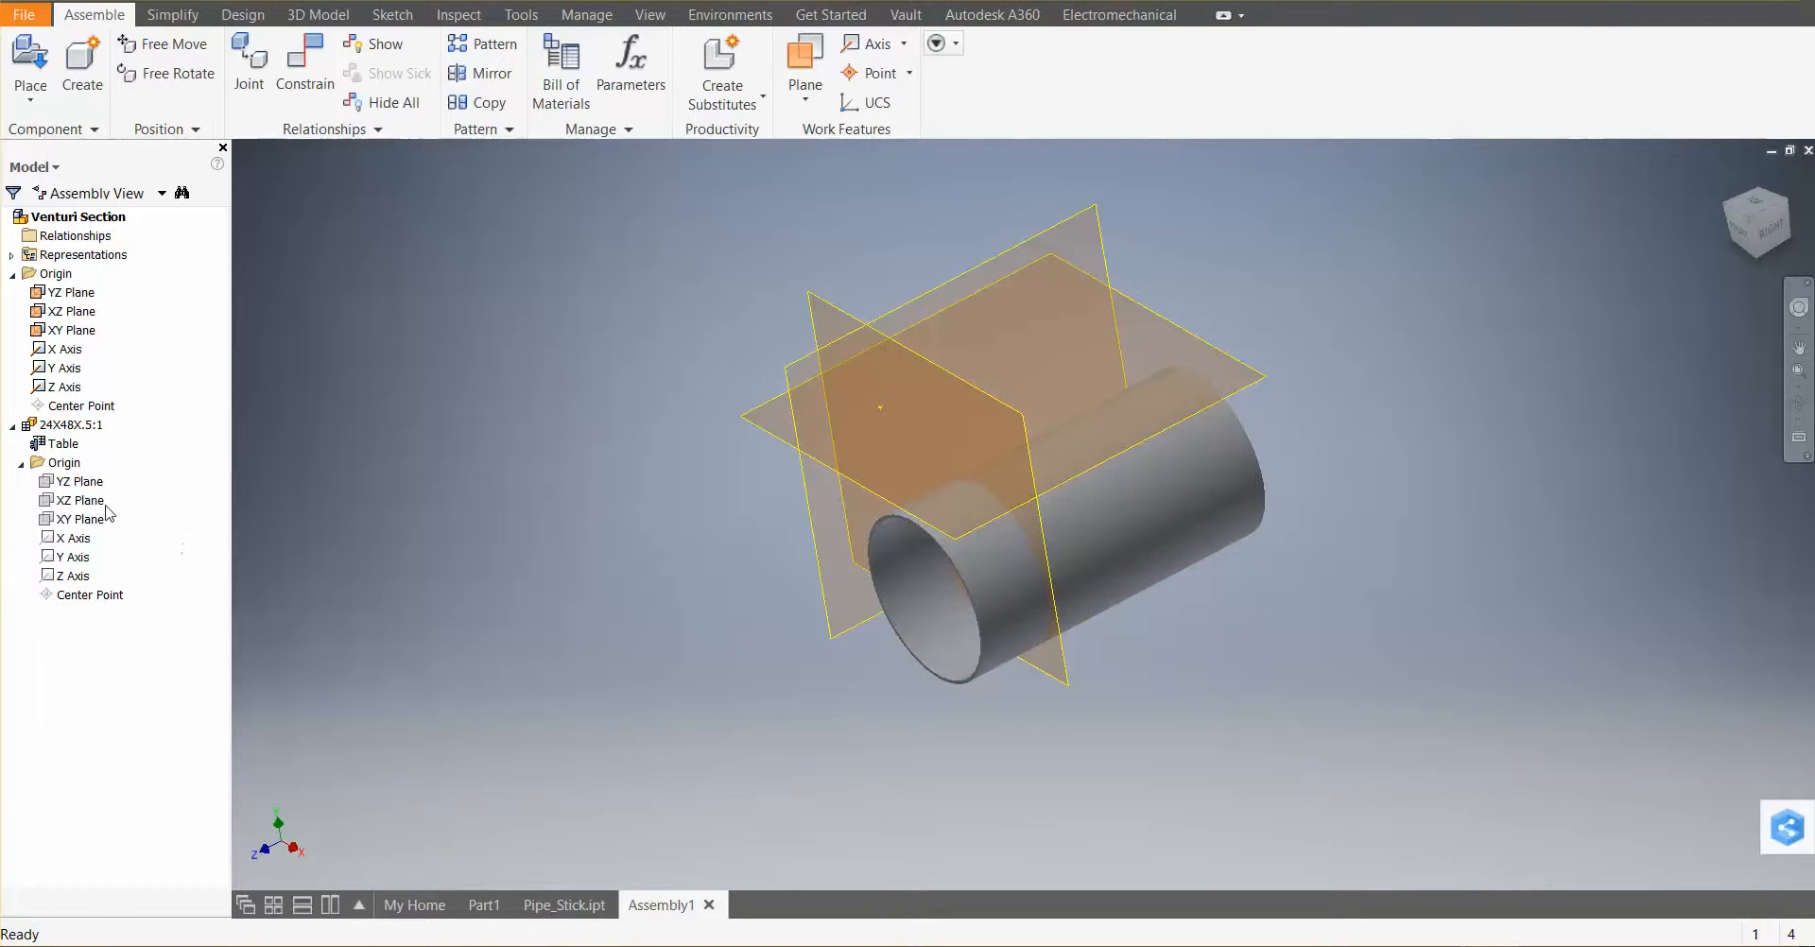
pyautogui.click(76, 483)
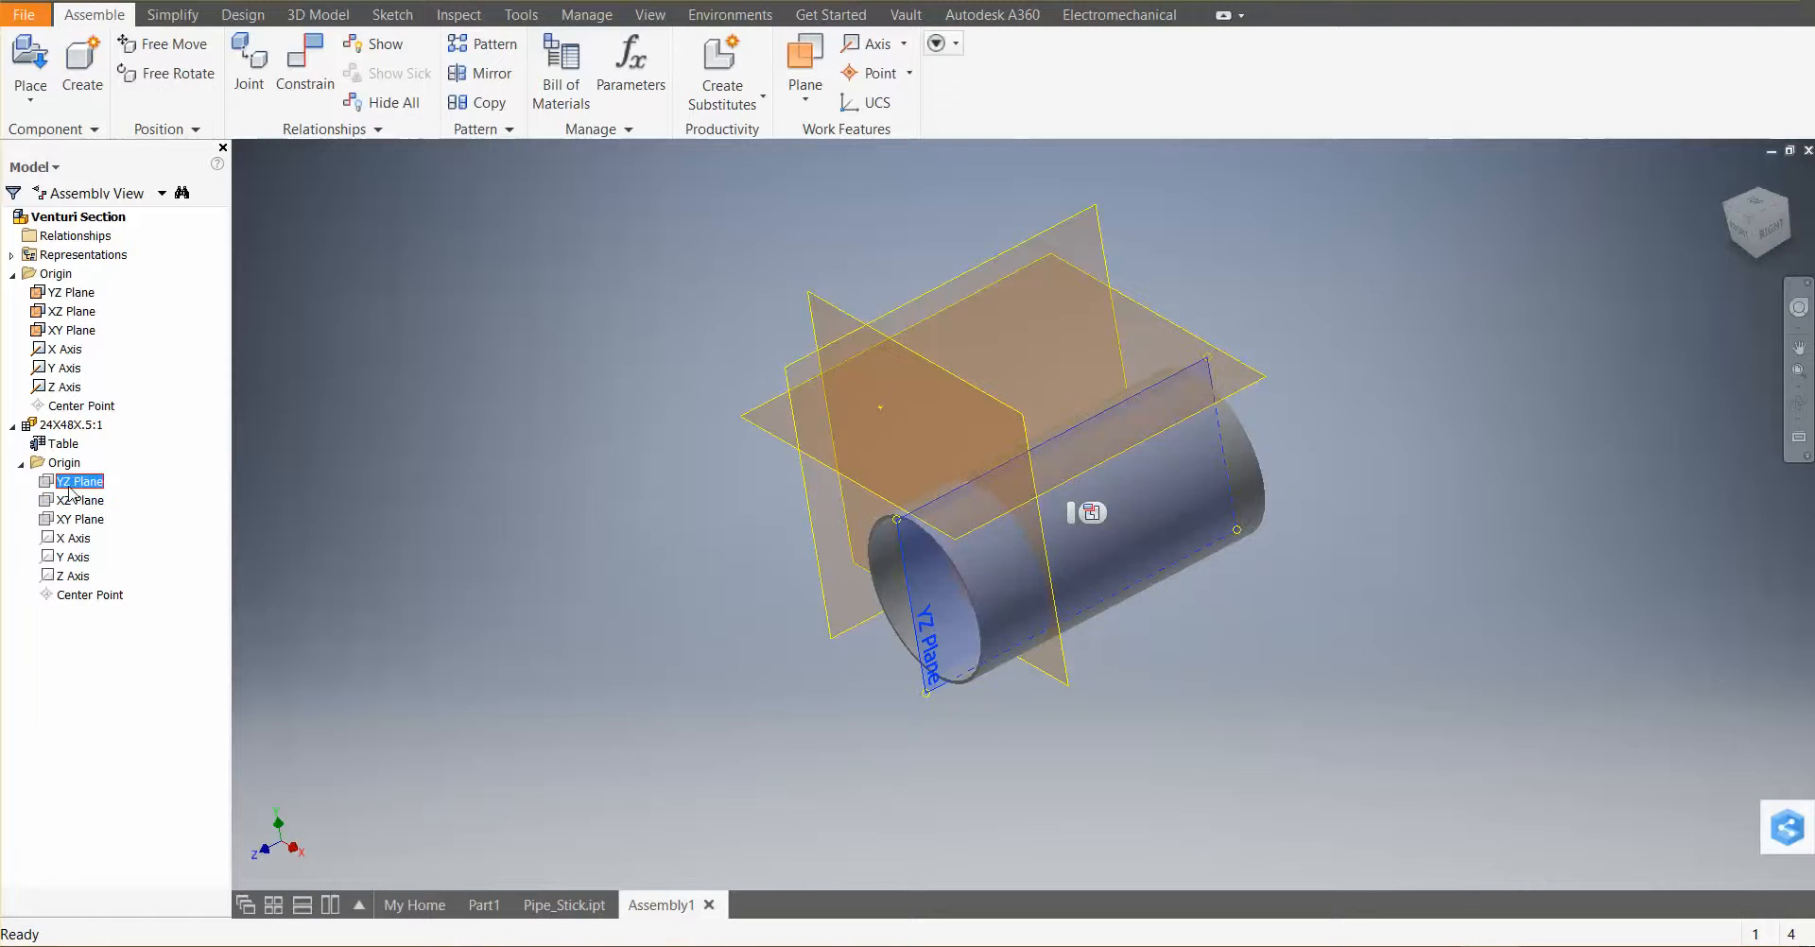
pyautogui.keyDown('shift'); pyautogui.click(75, 577); pyautogui.keyUp('shift')
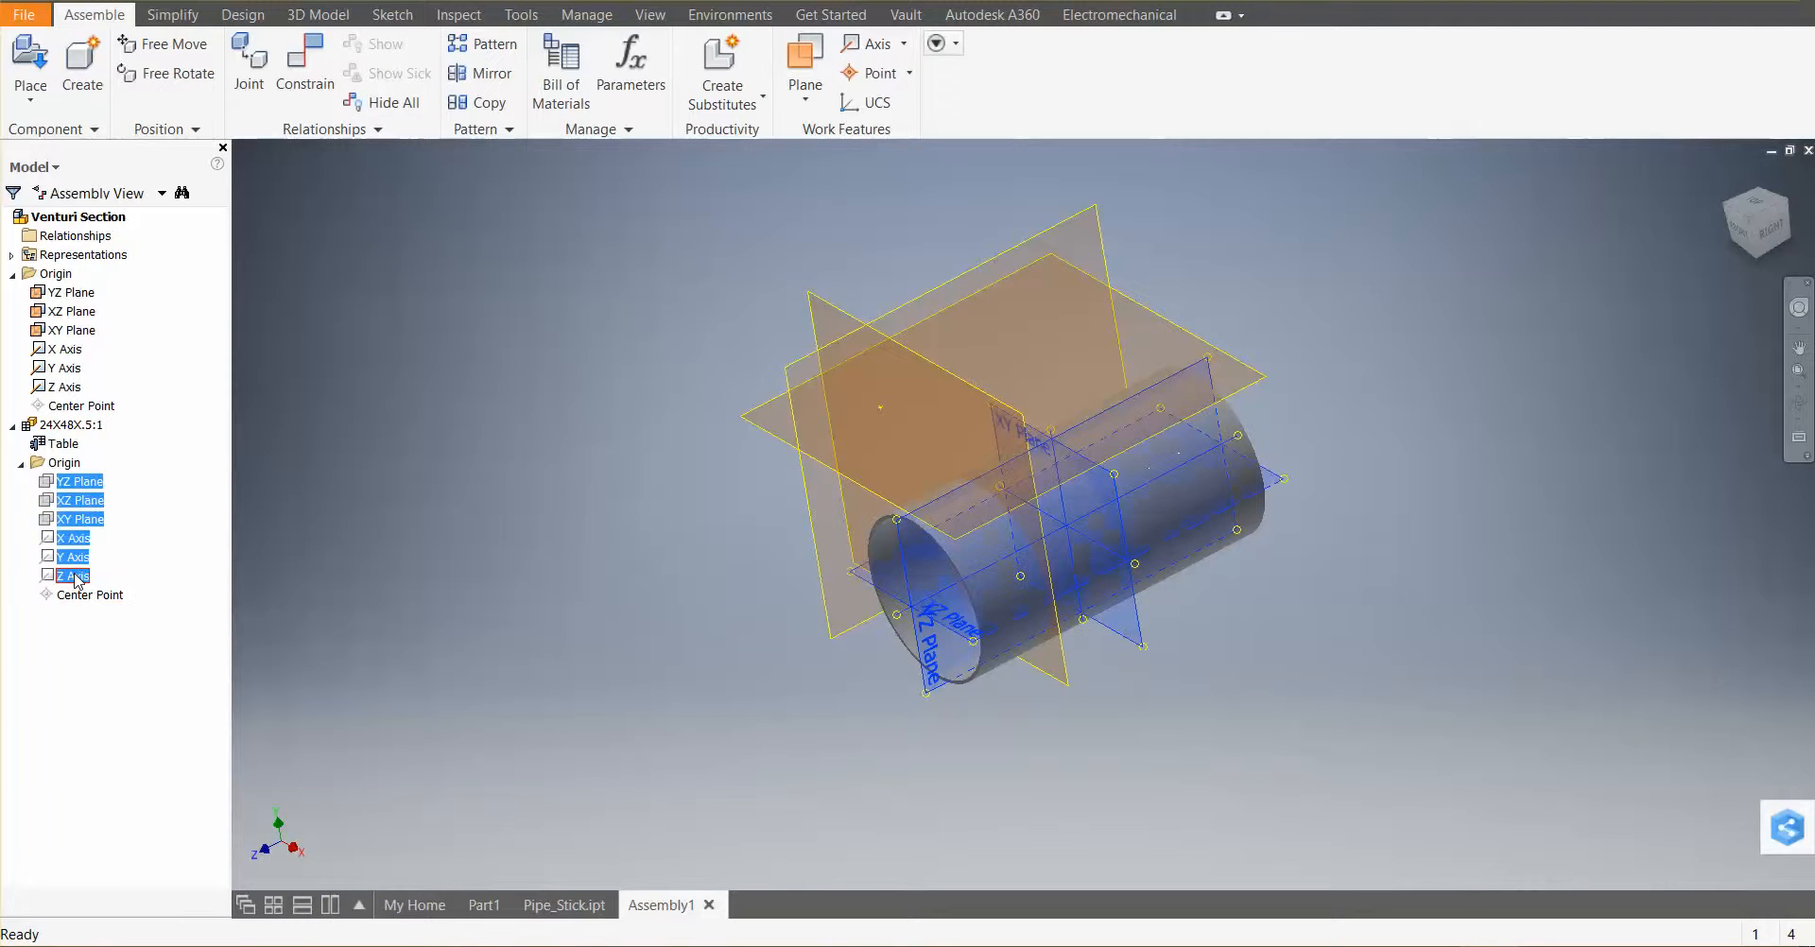
pyautogui.rightClick(74, 574)
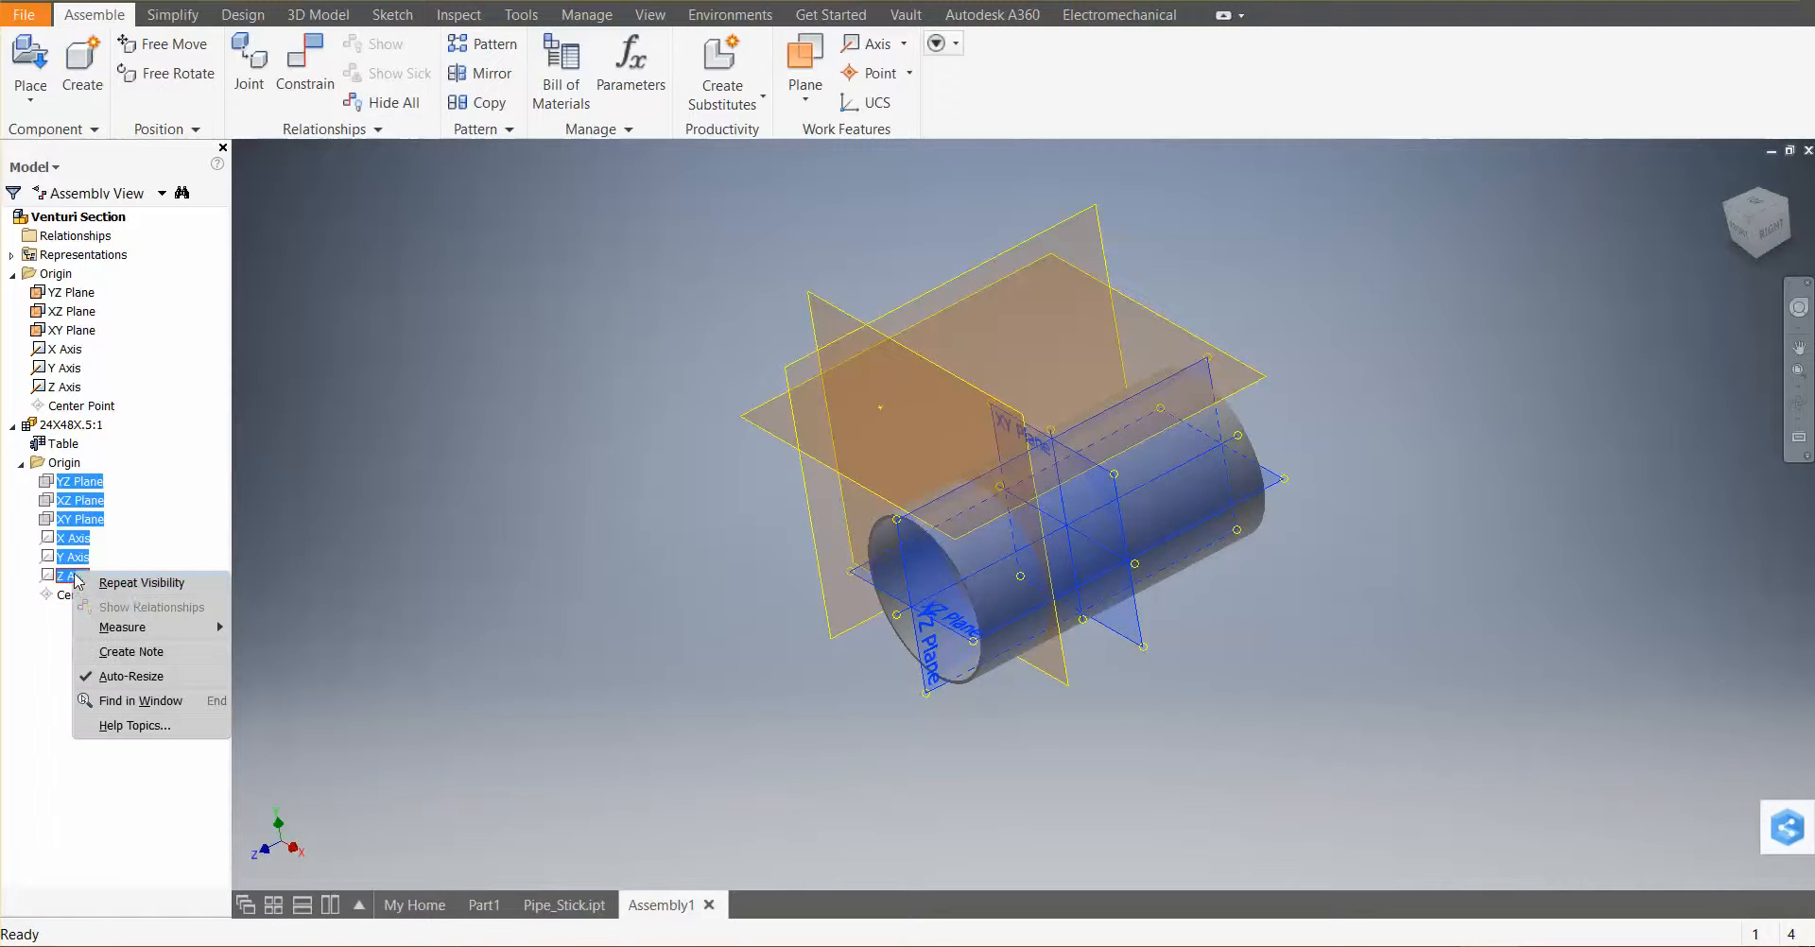
pyautogui.click(158, 588)
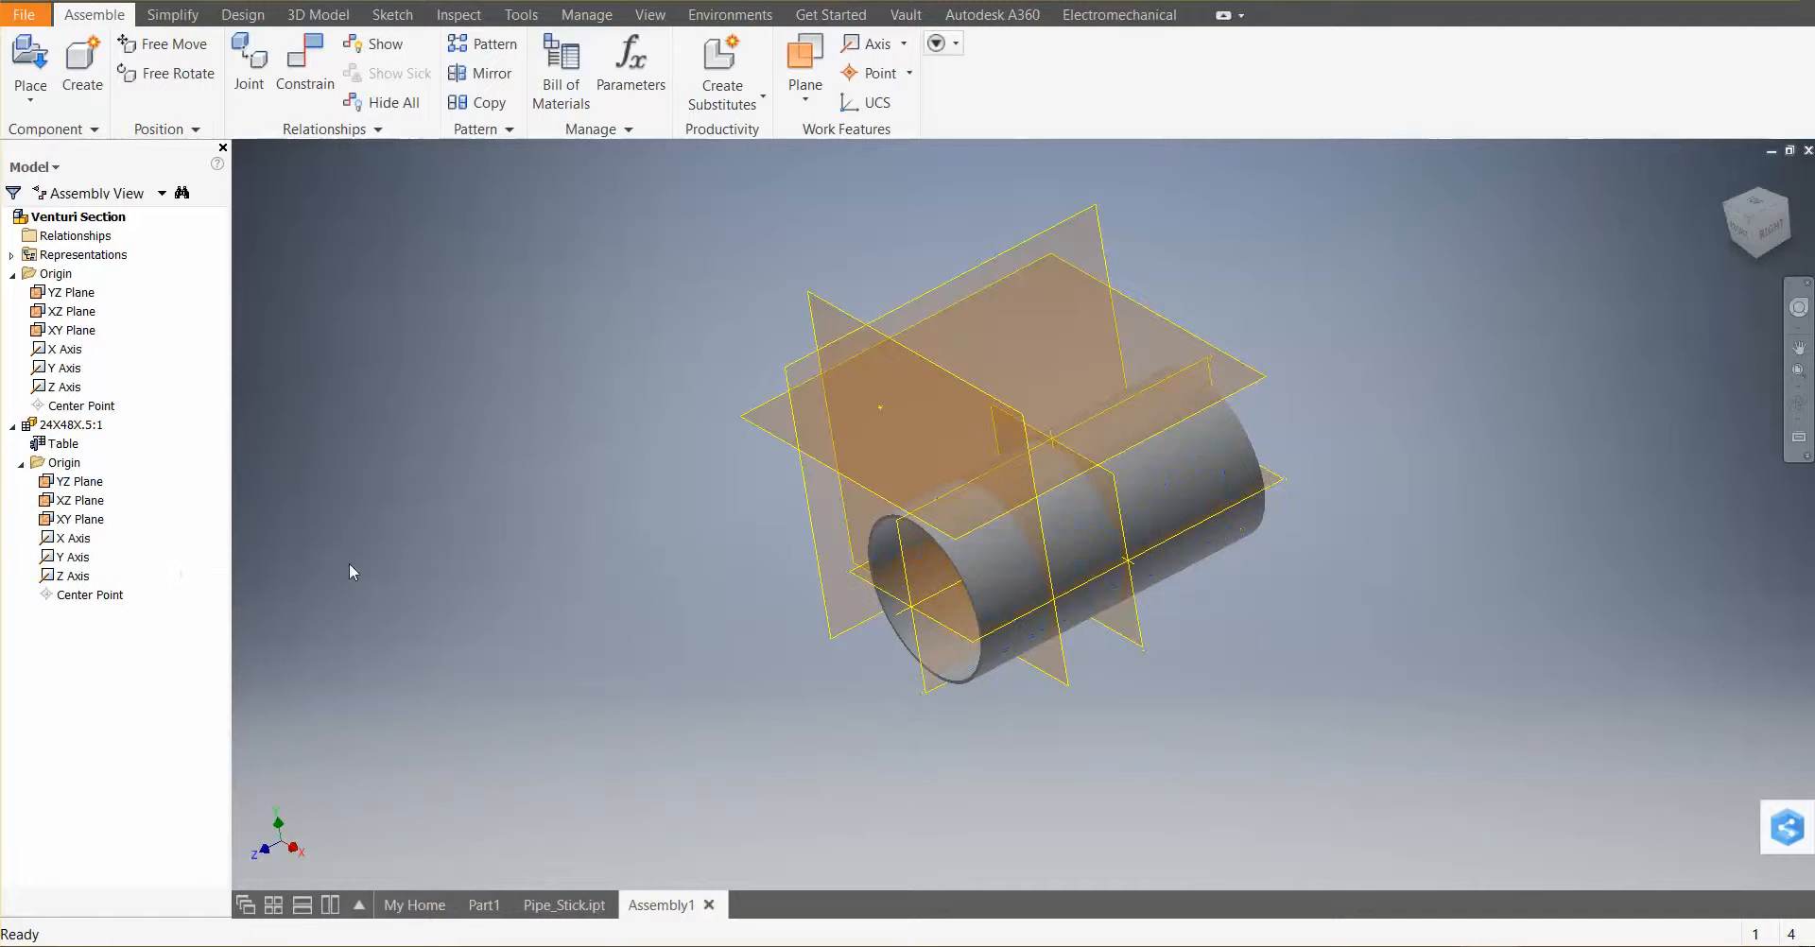
# Mate the pipe's XY plane to the assembly's XY plane with zero offset
pyautogui.moveTo(1072, 685); pyautogui.dragTo(1006, 656, button='middle')
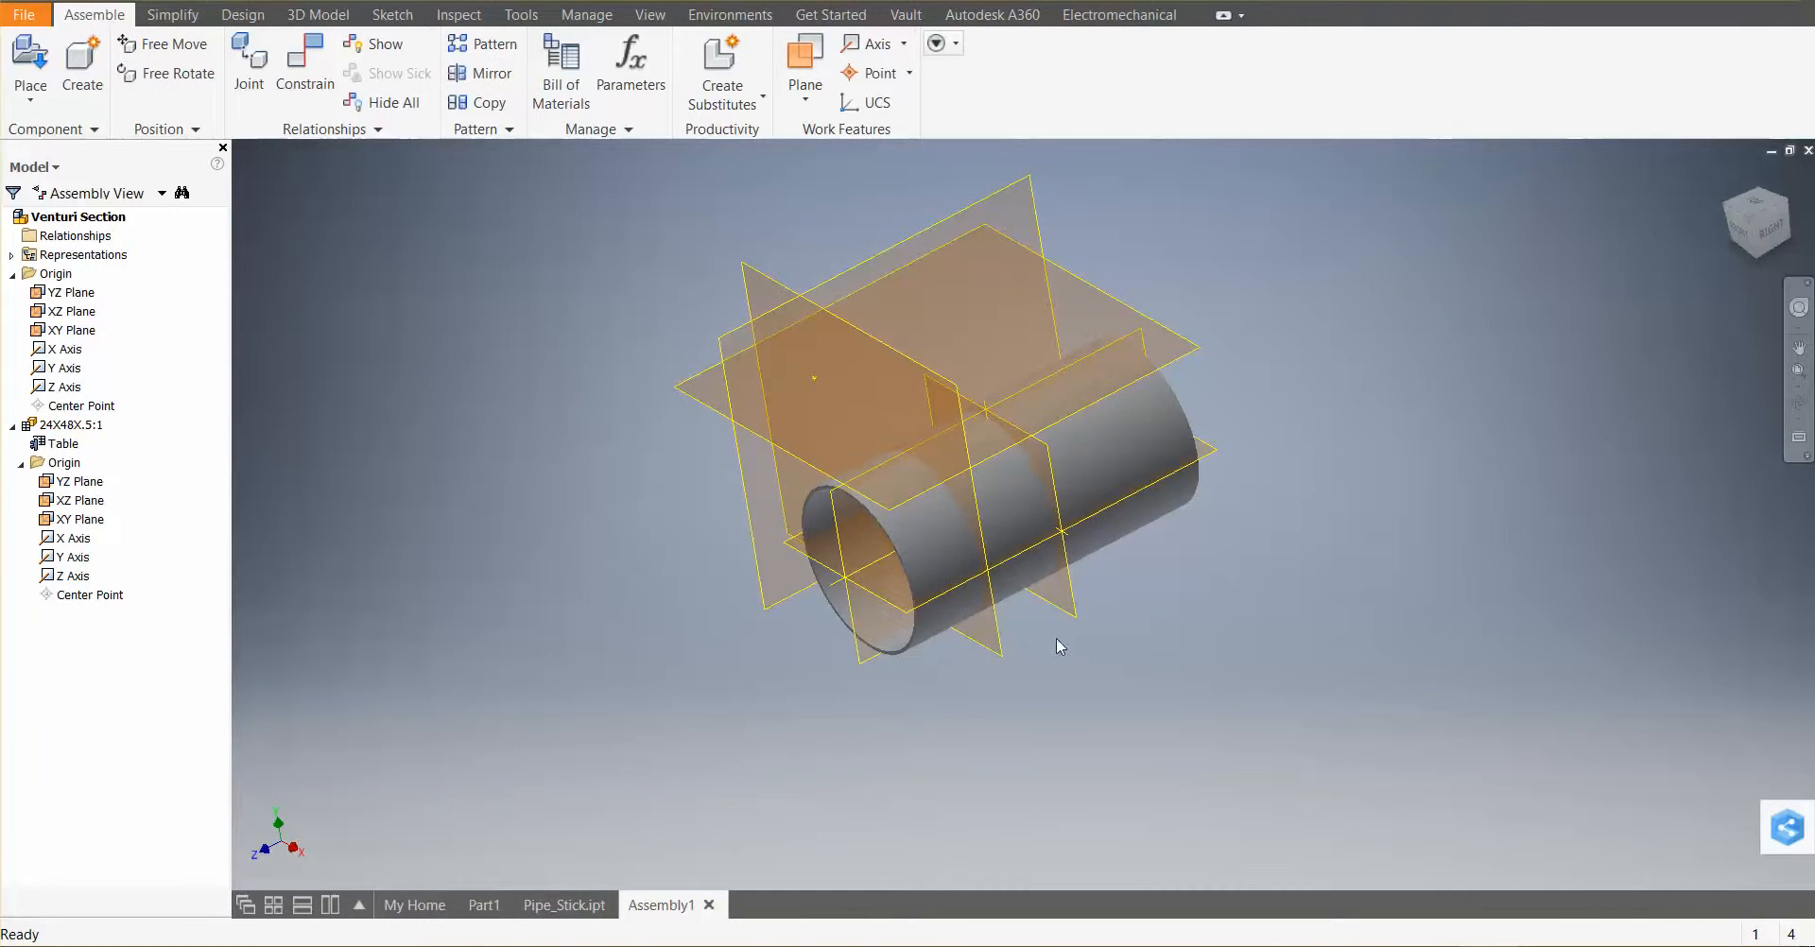
pyautogui.scroll(5, 1105, 612)
pyautogui.scroll(-6, 1107, 616)
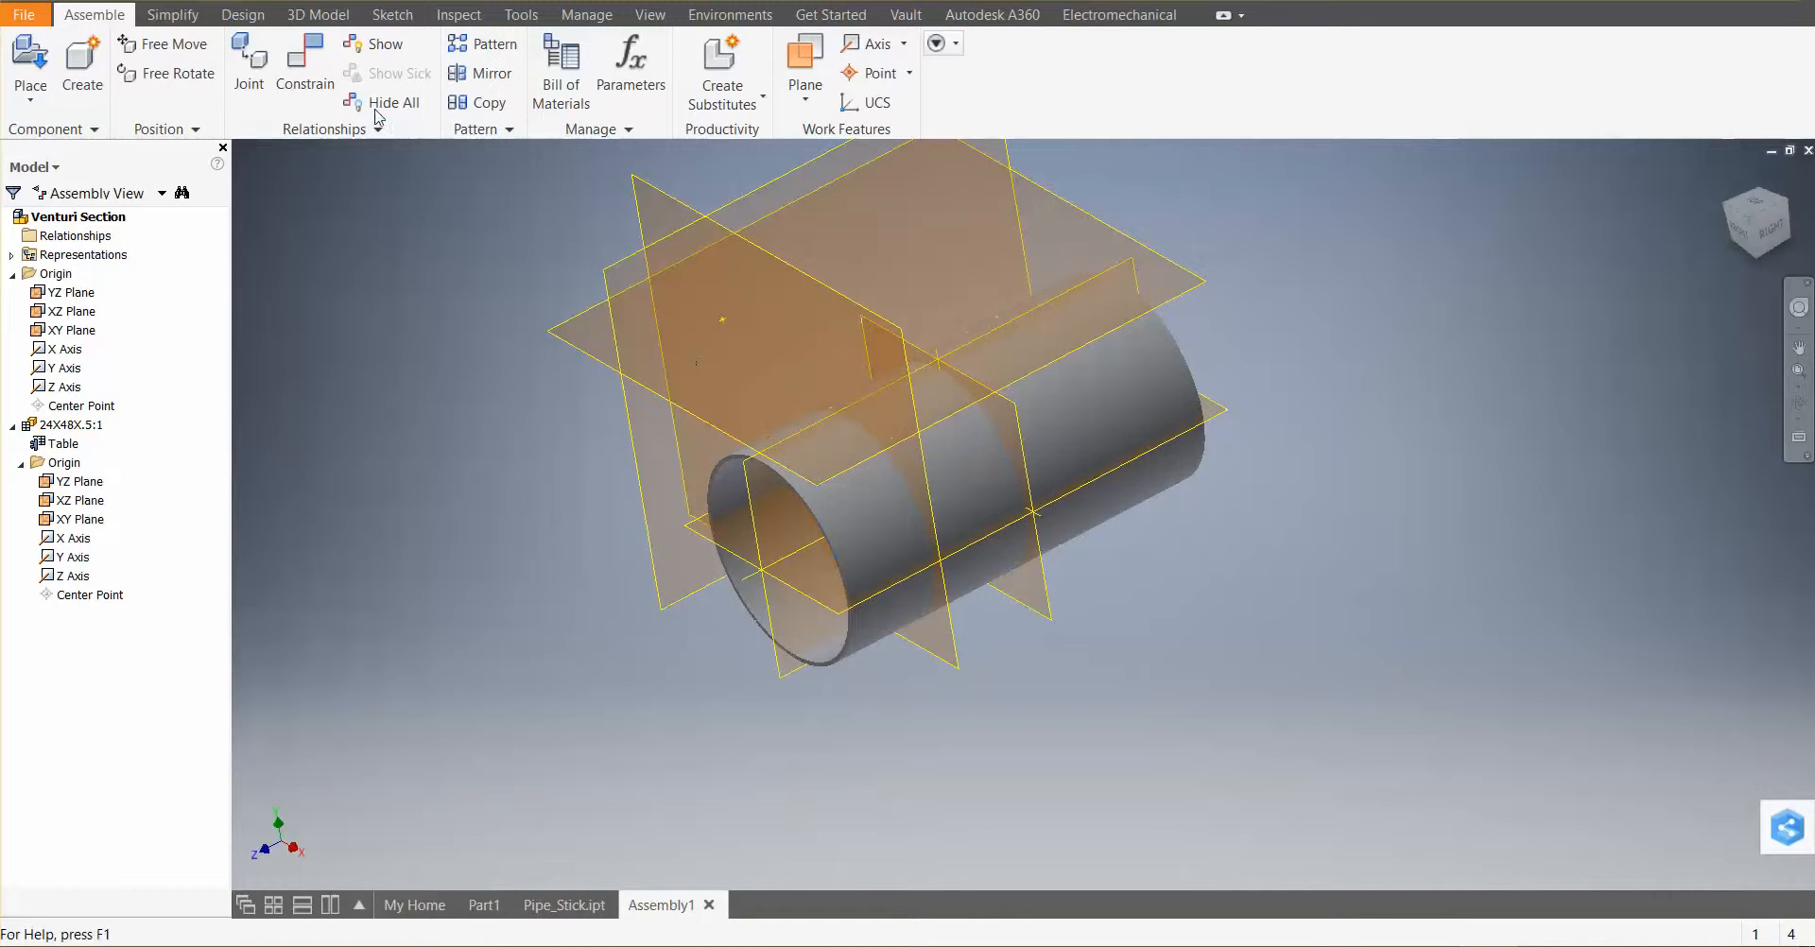
pyautogui.click(308, 73)
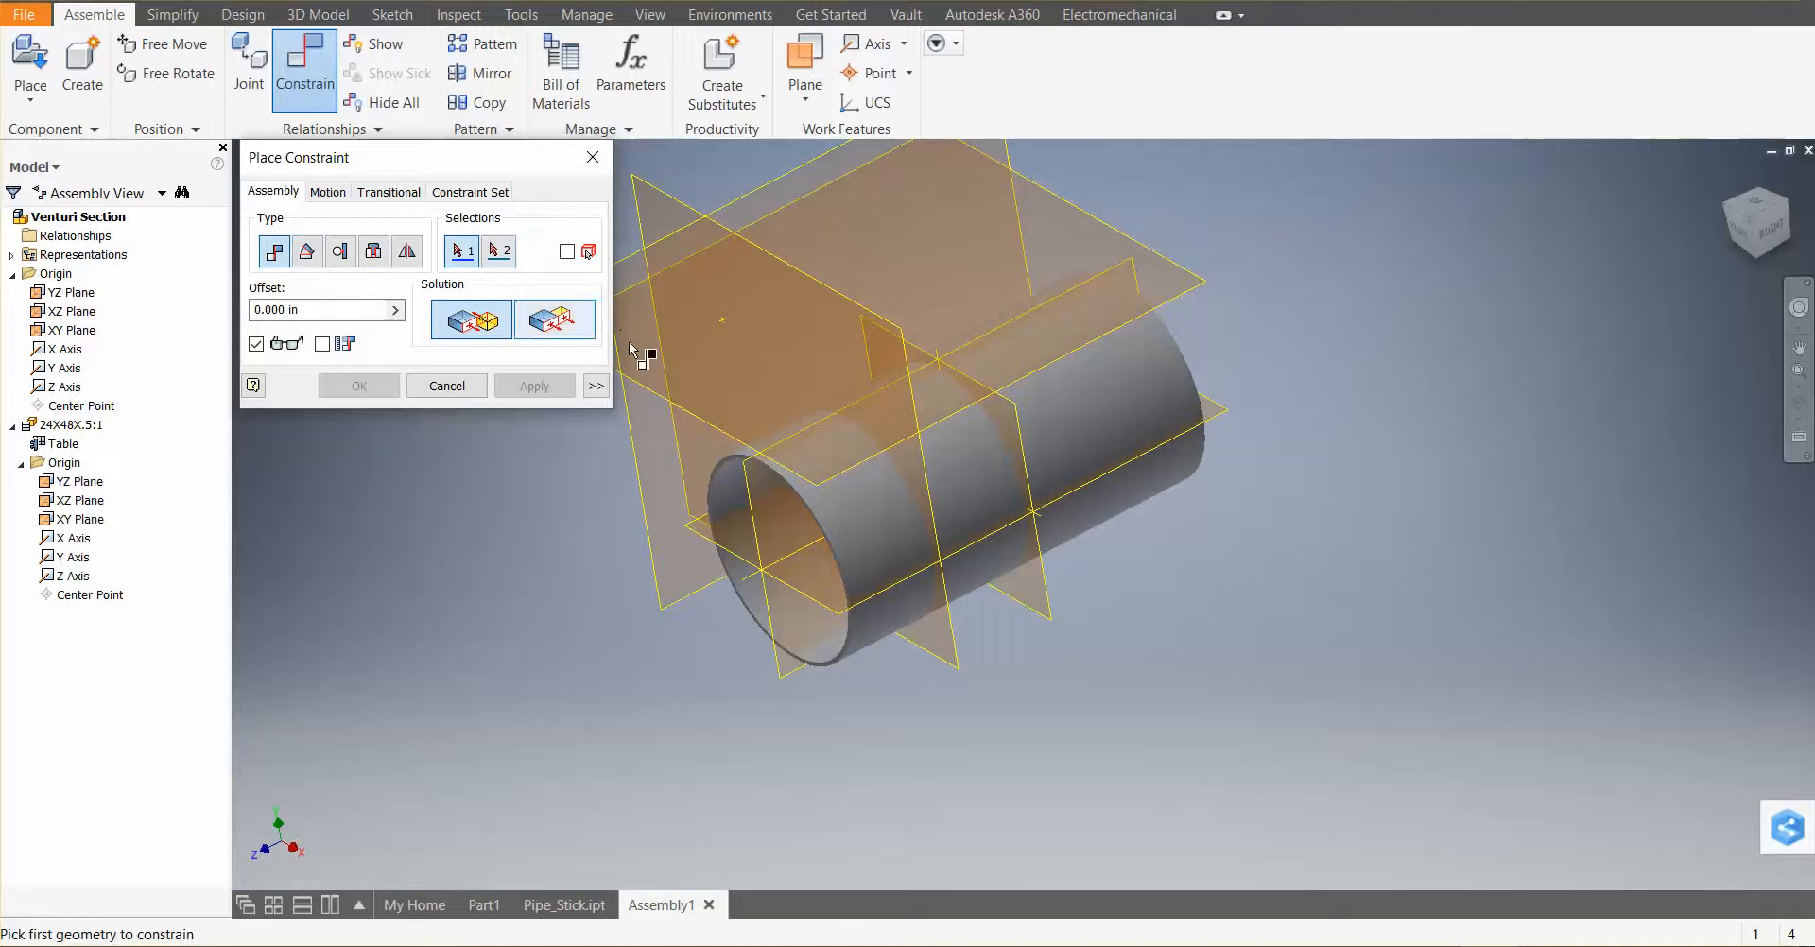
pyautogui.click(1051, 608)
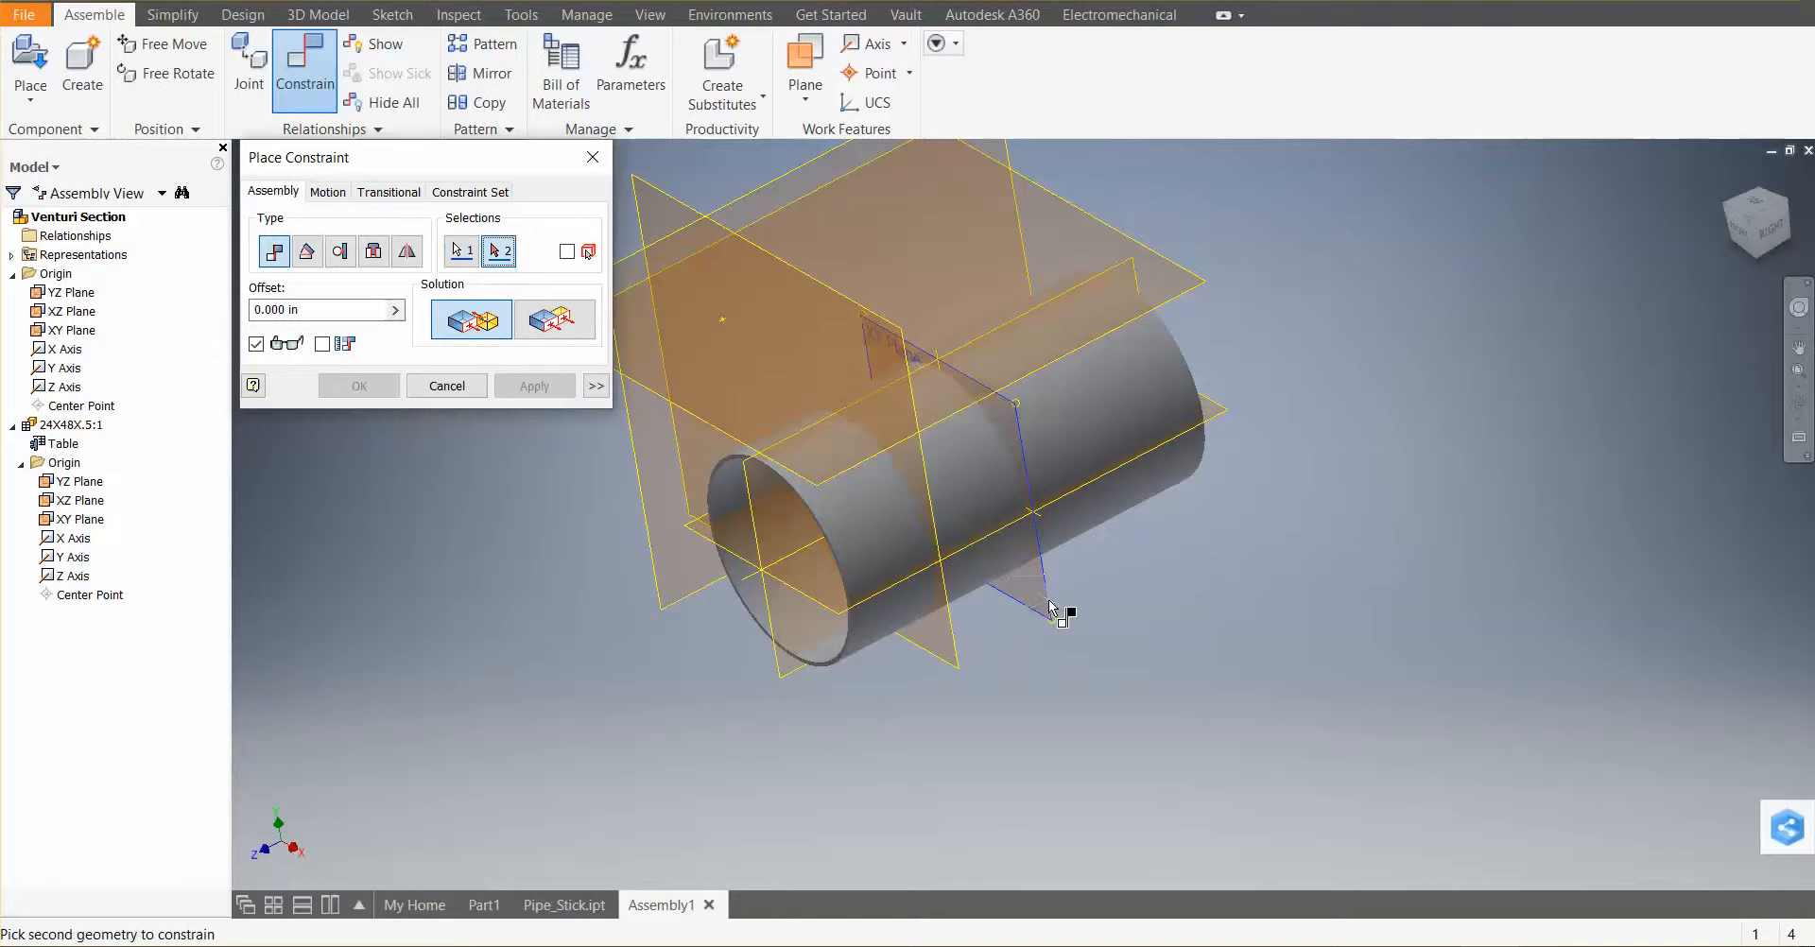
pyautogui.click(953, 642)
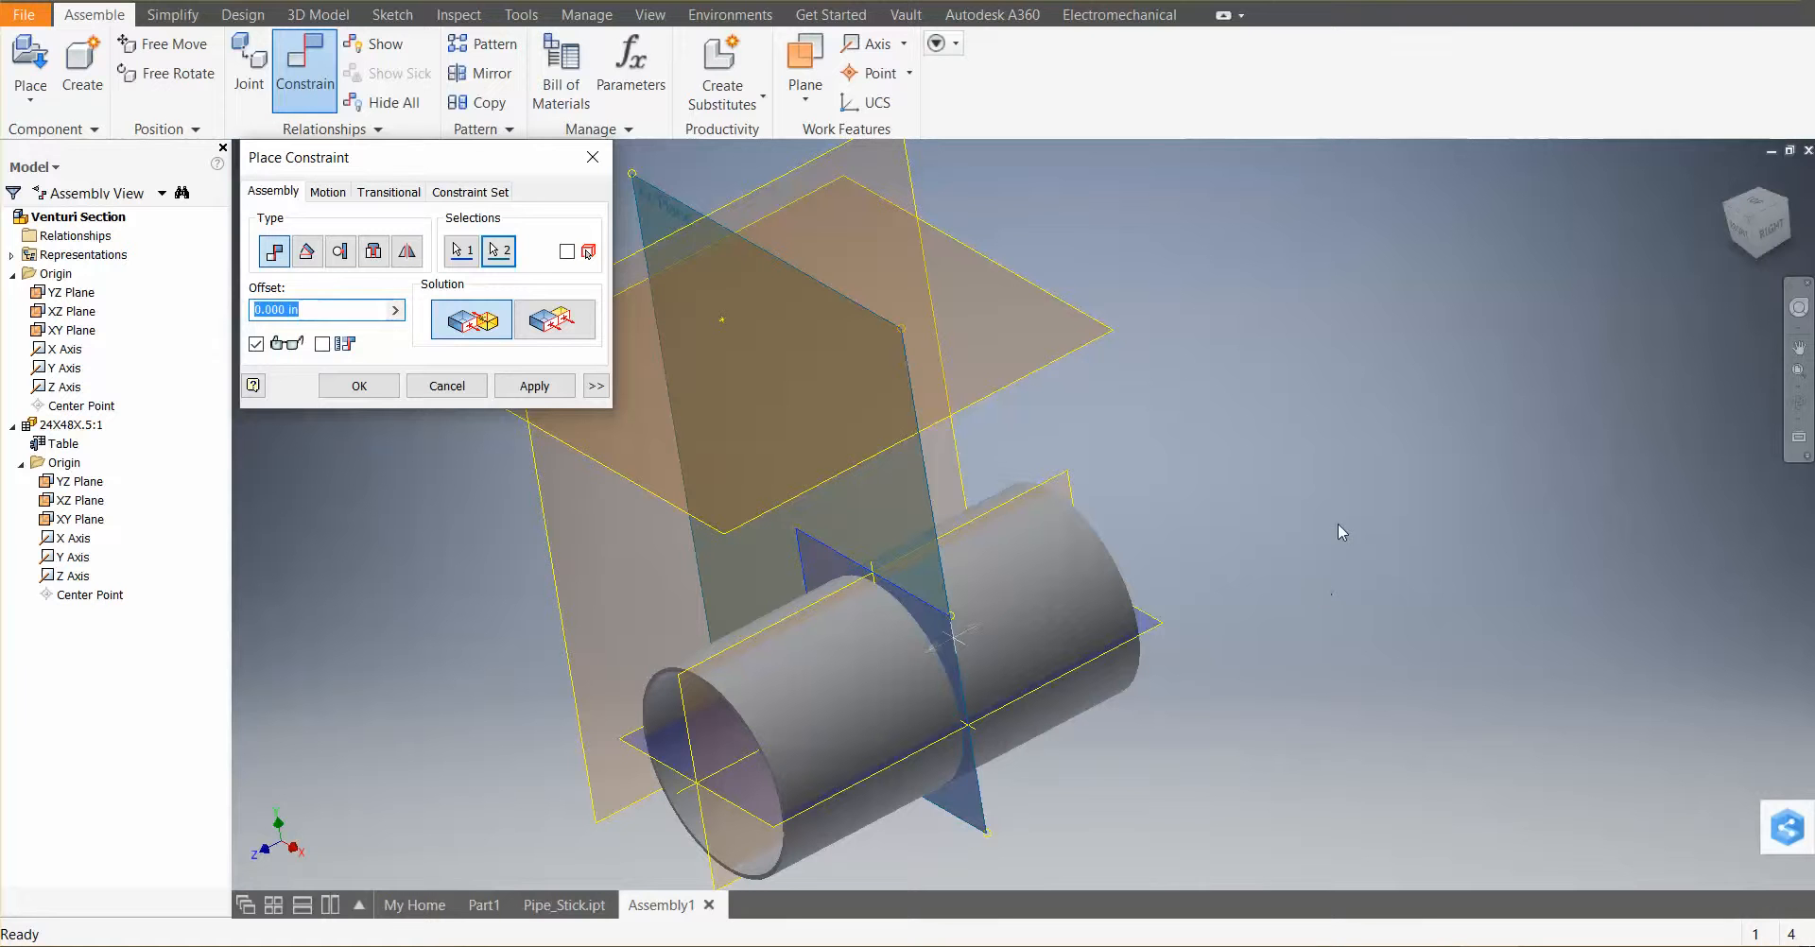
pyautogui.click(525, 386)
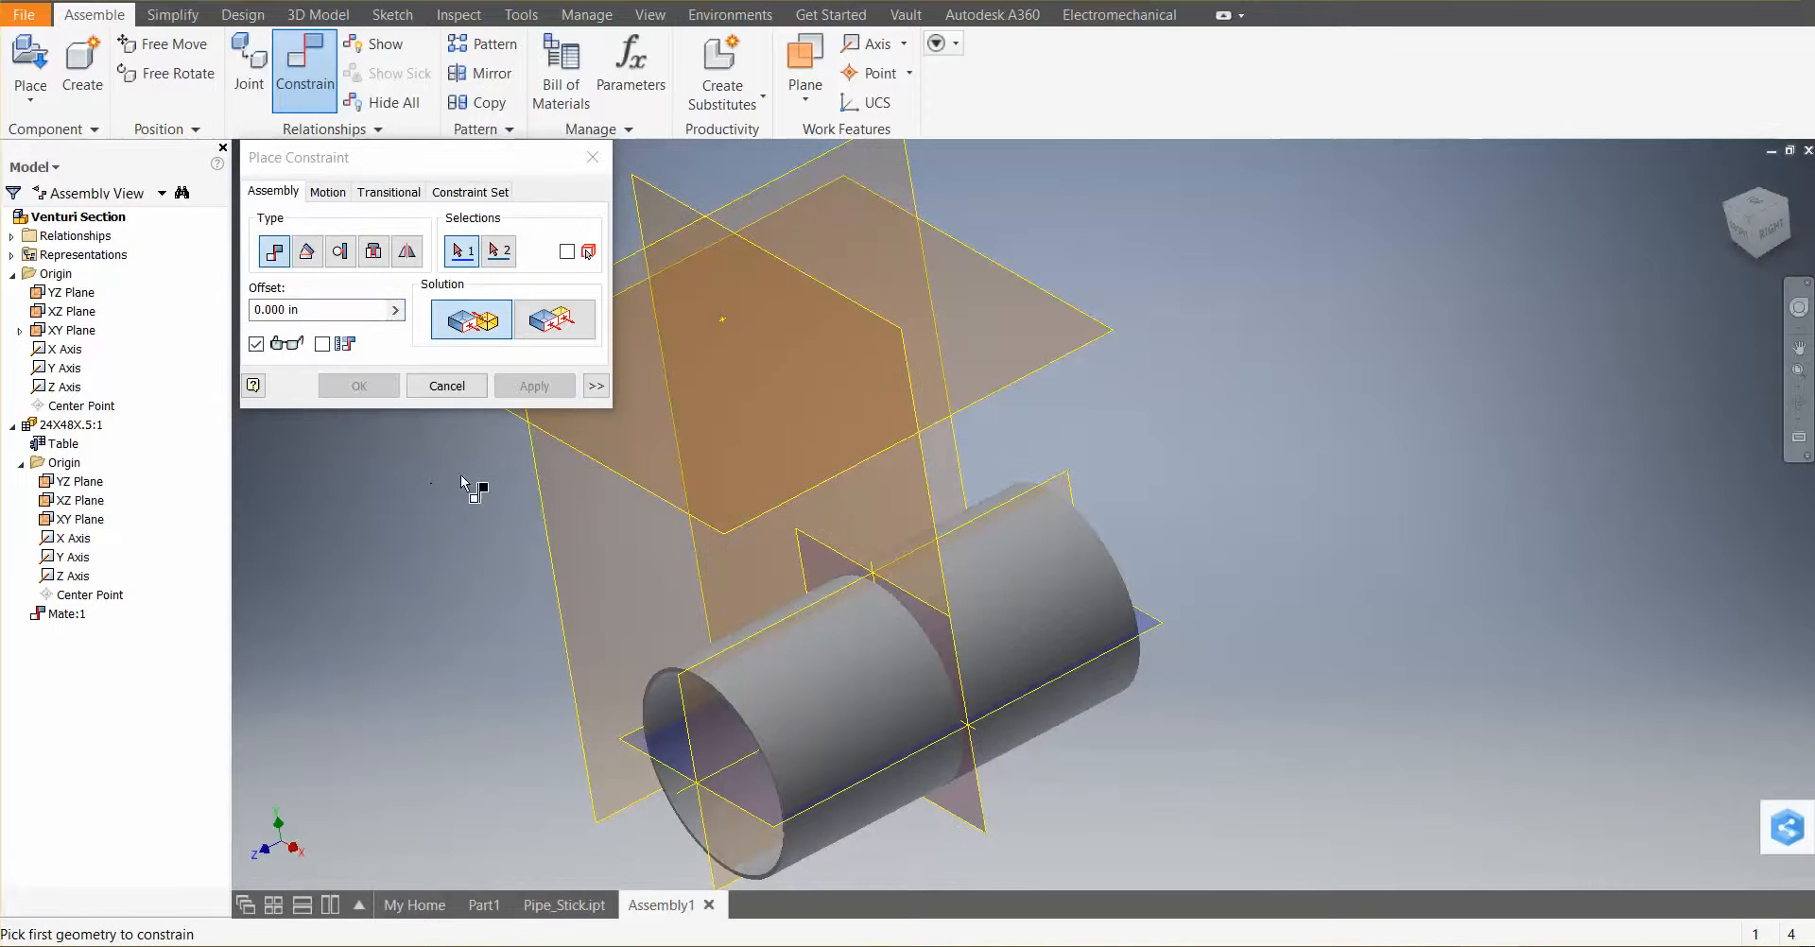
# Mate the pipe's XZ plane to the assembly's XZ plane
pyautogui.click(1156, 627)
pyautogui.click(1083, 348)
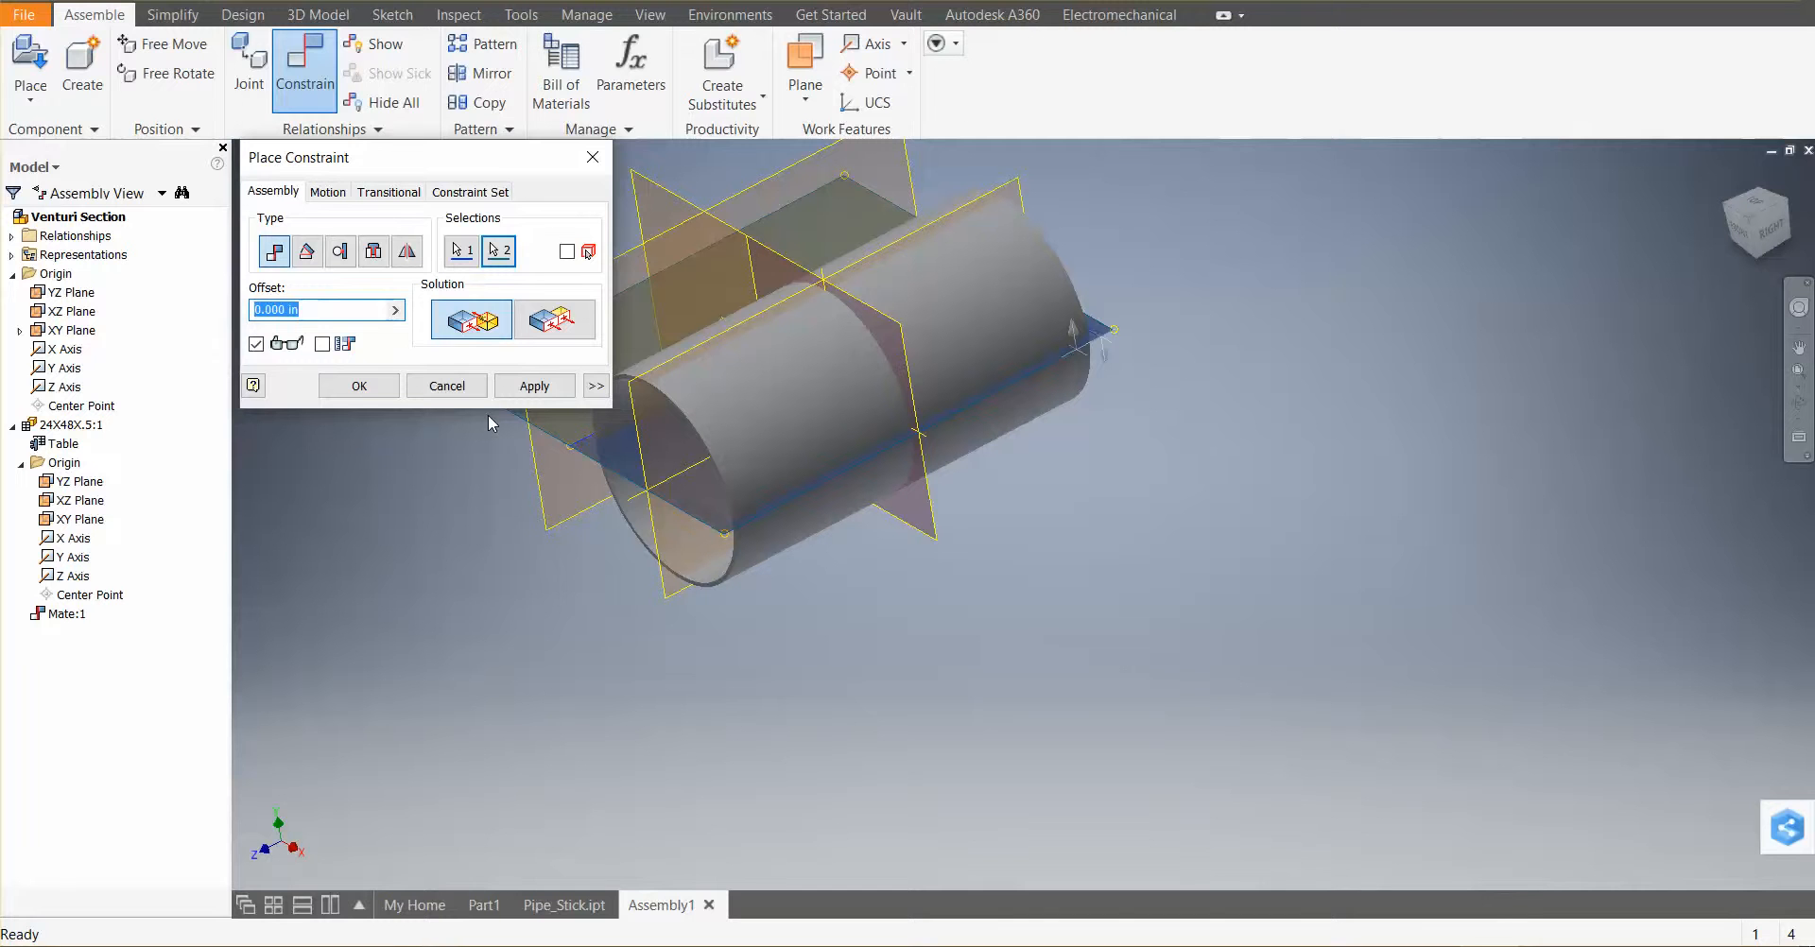
pyautogui.click(539, 390)
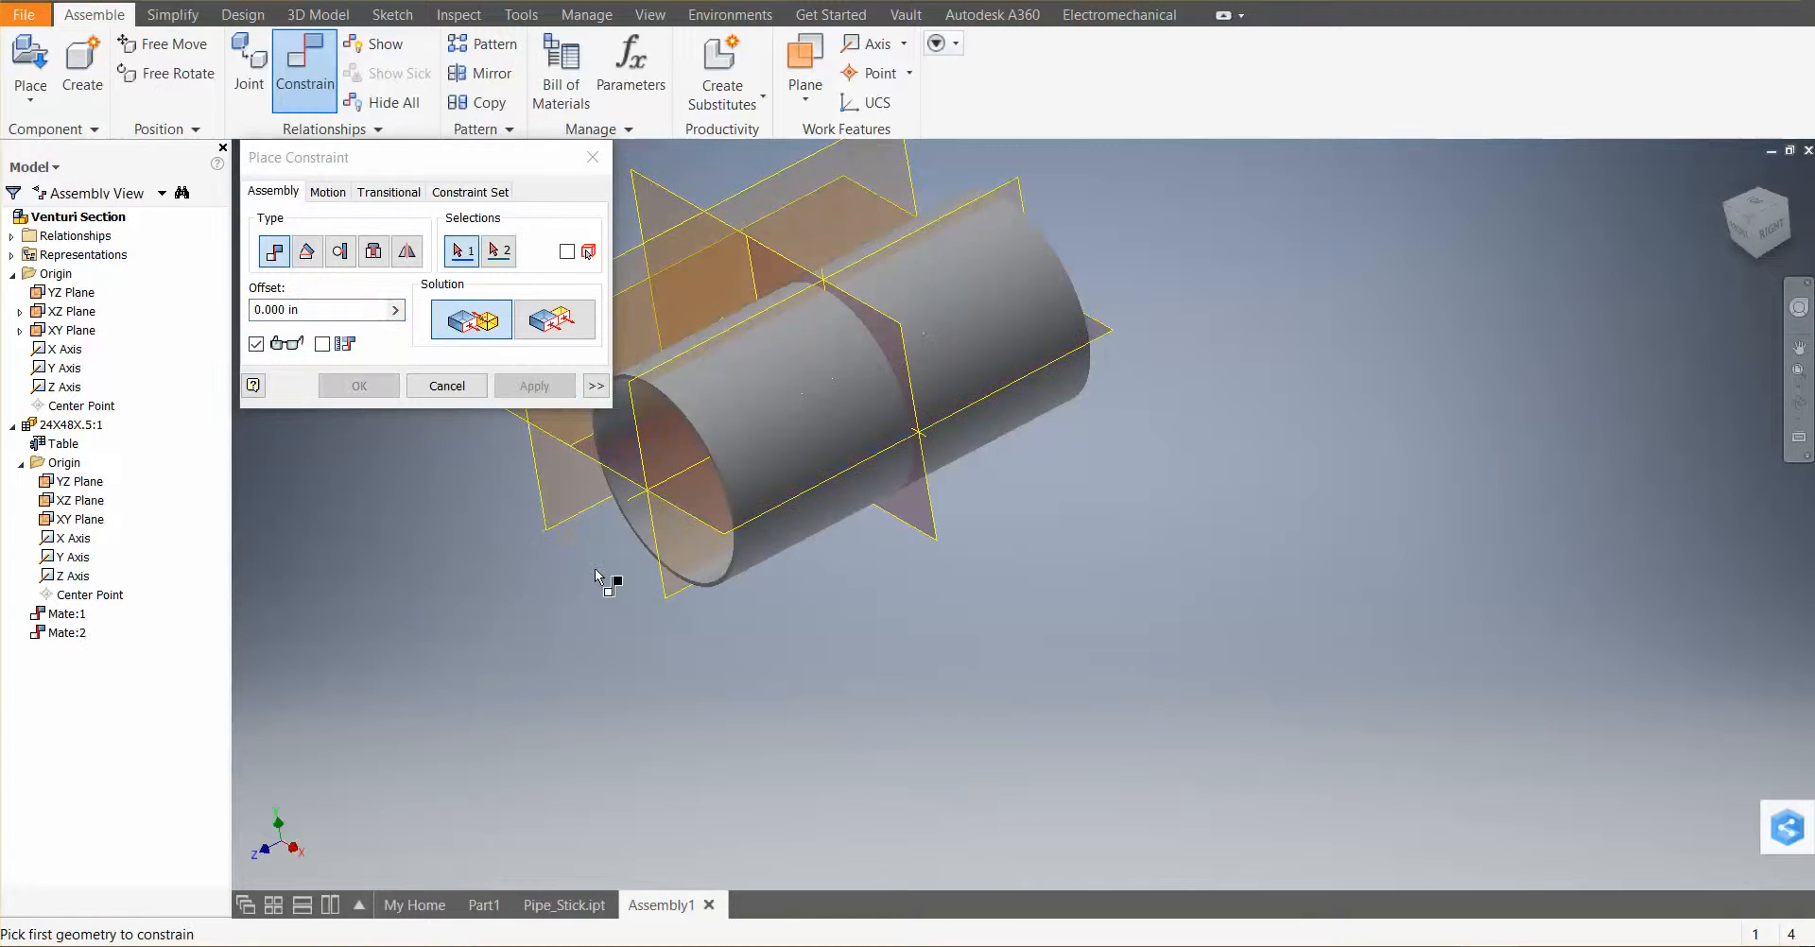
# Try to mate the pipe's YZ plane to the assembly's YZ plane
pyautogui.click(650, 590)
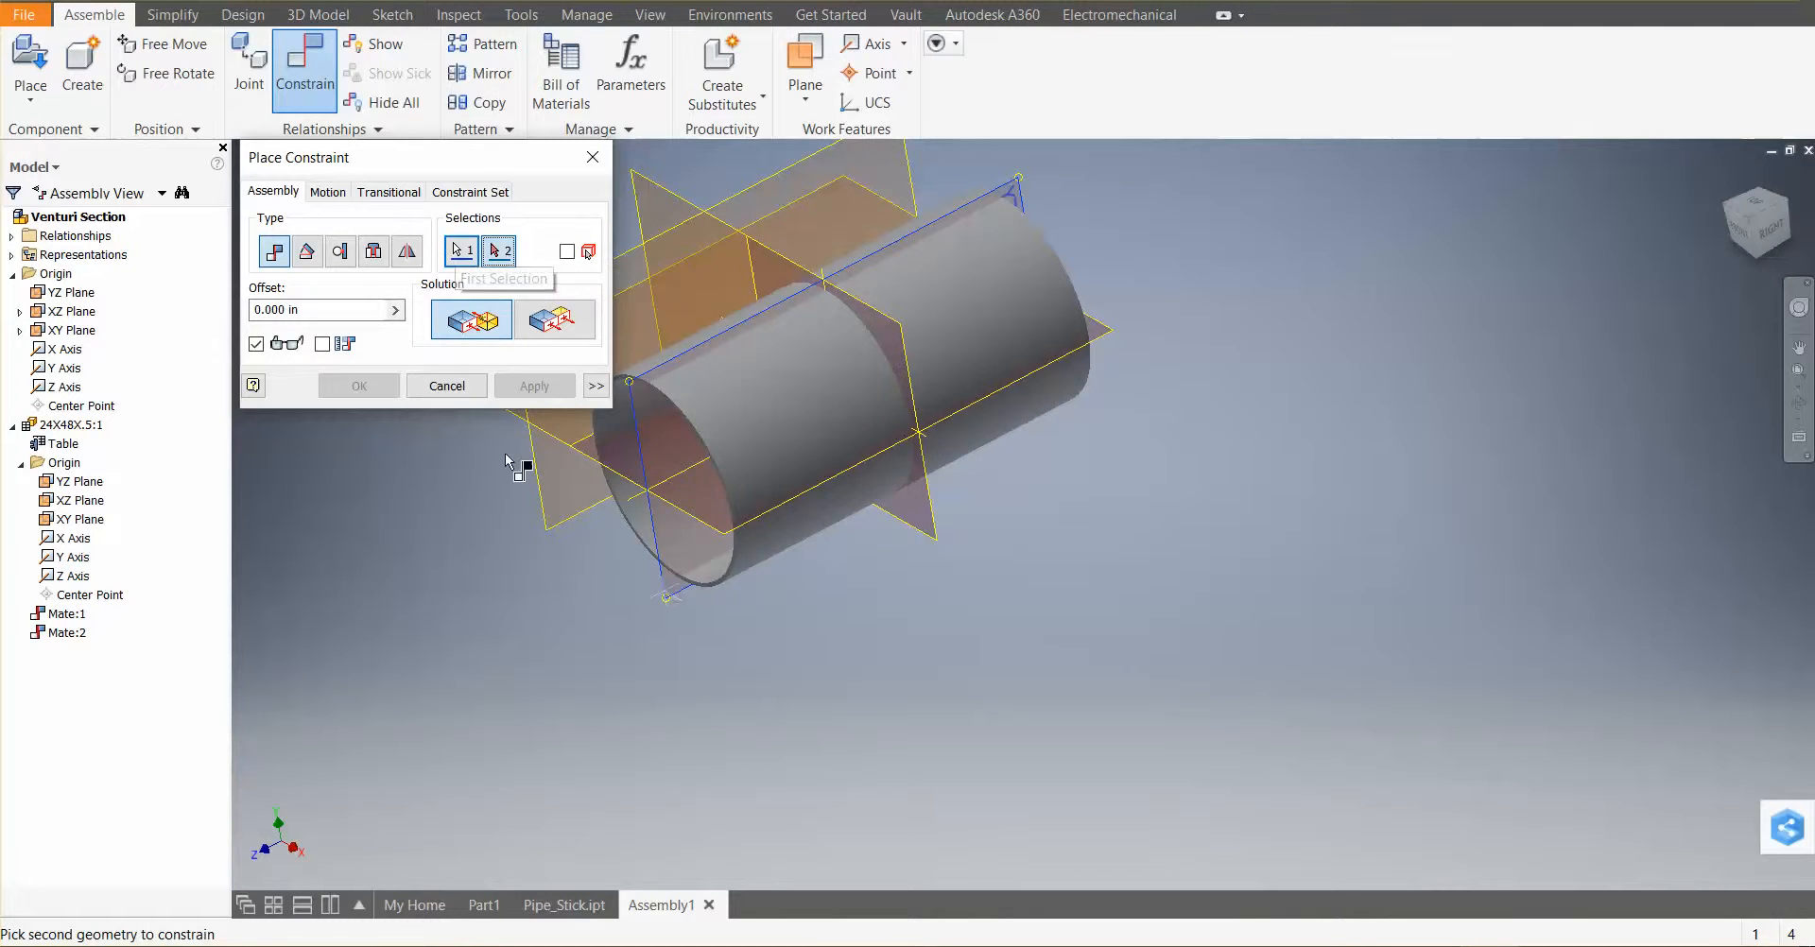
pyautogui.click(575, 525)
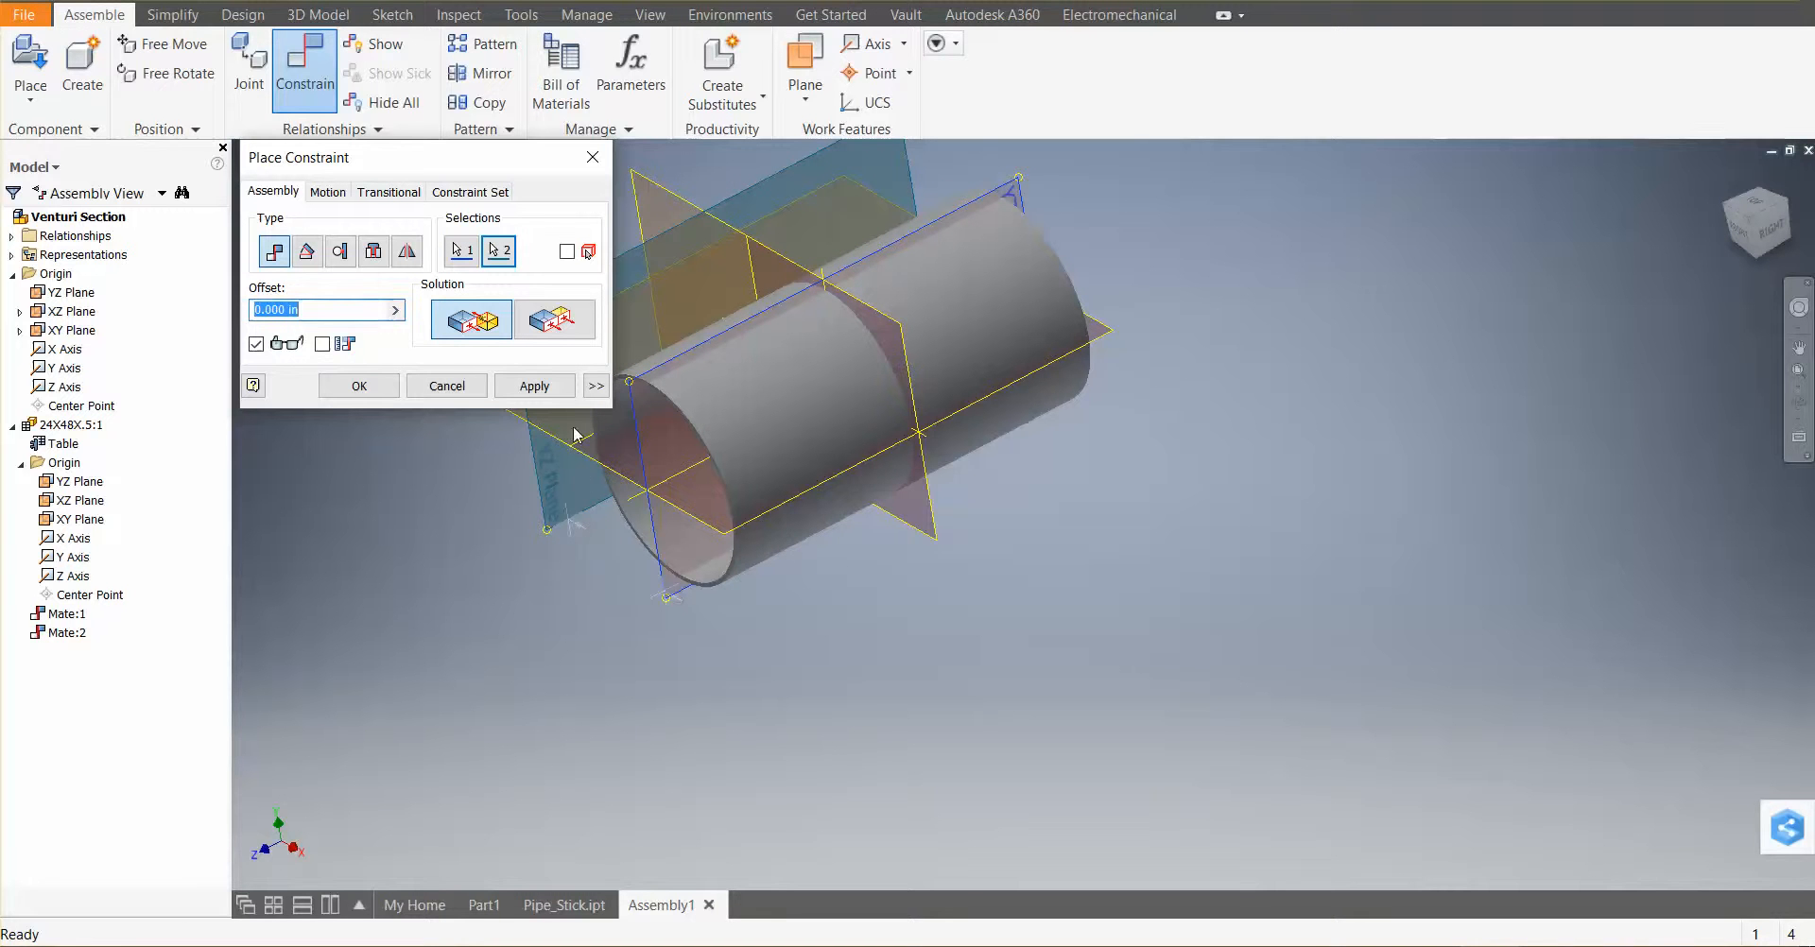
pyautogui.click(534, 387)
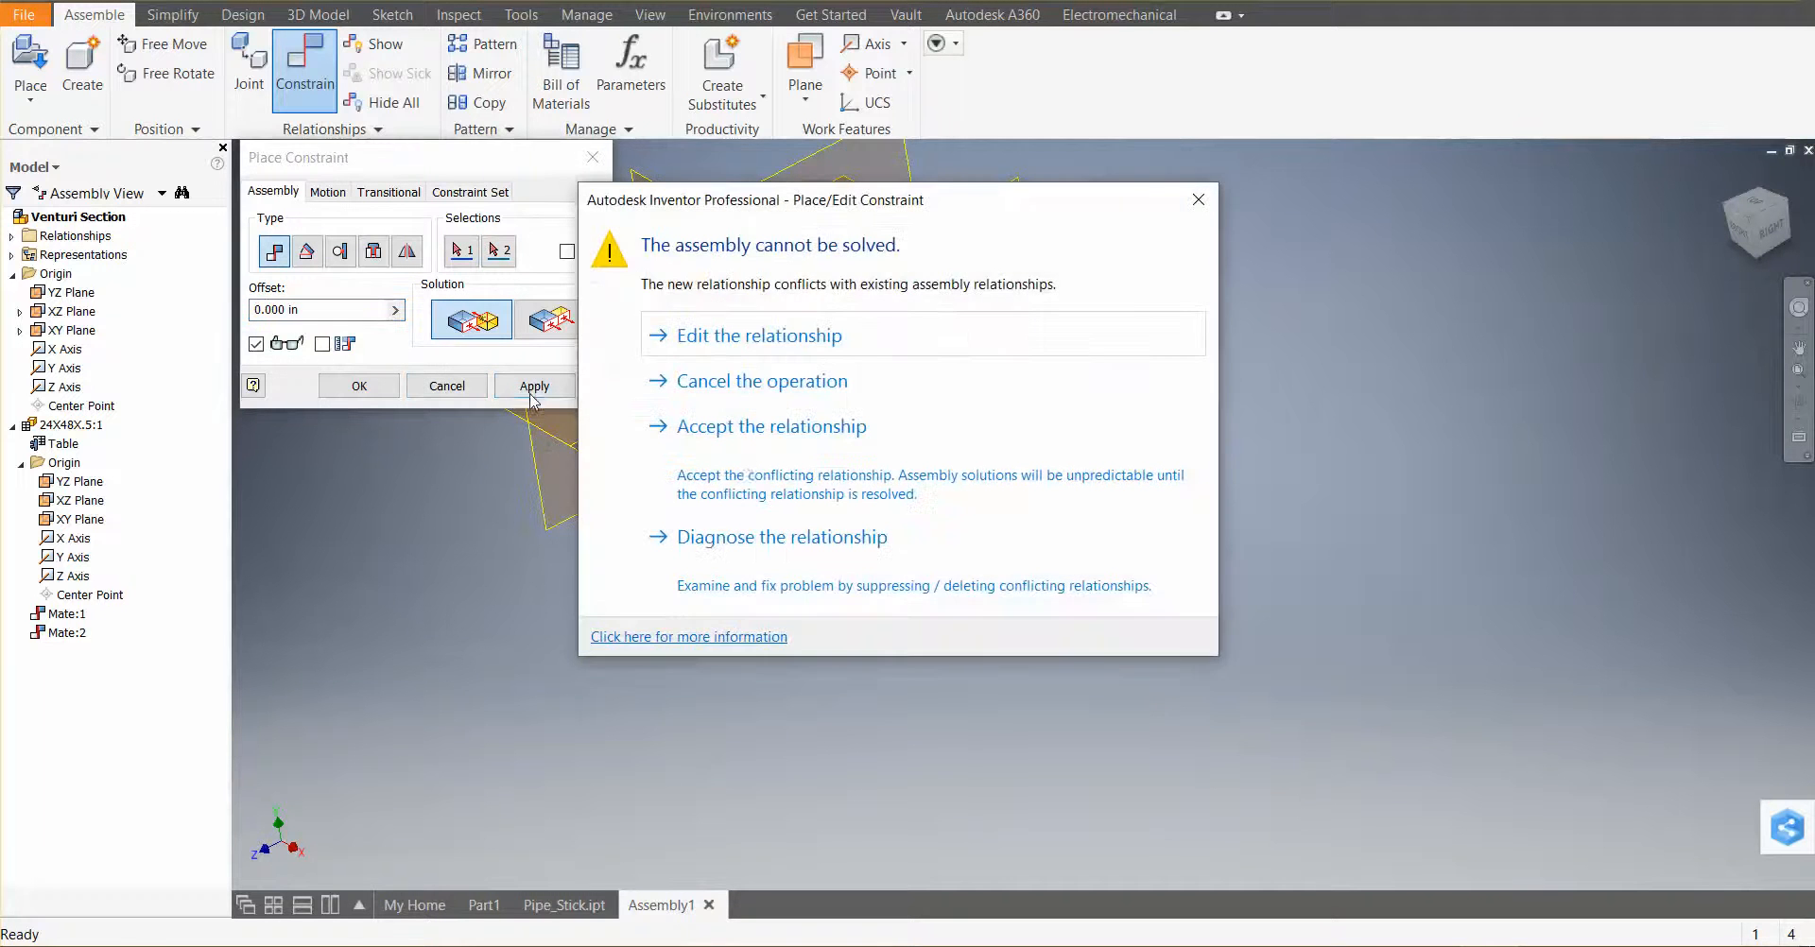
pyautogui.click(1197, 199)
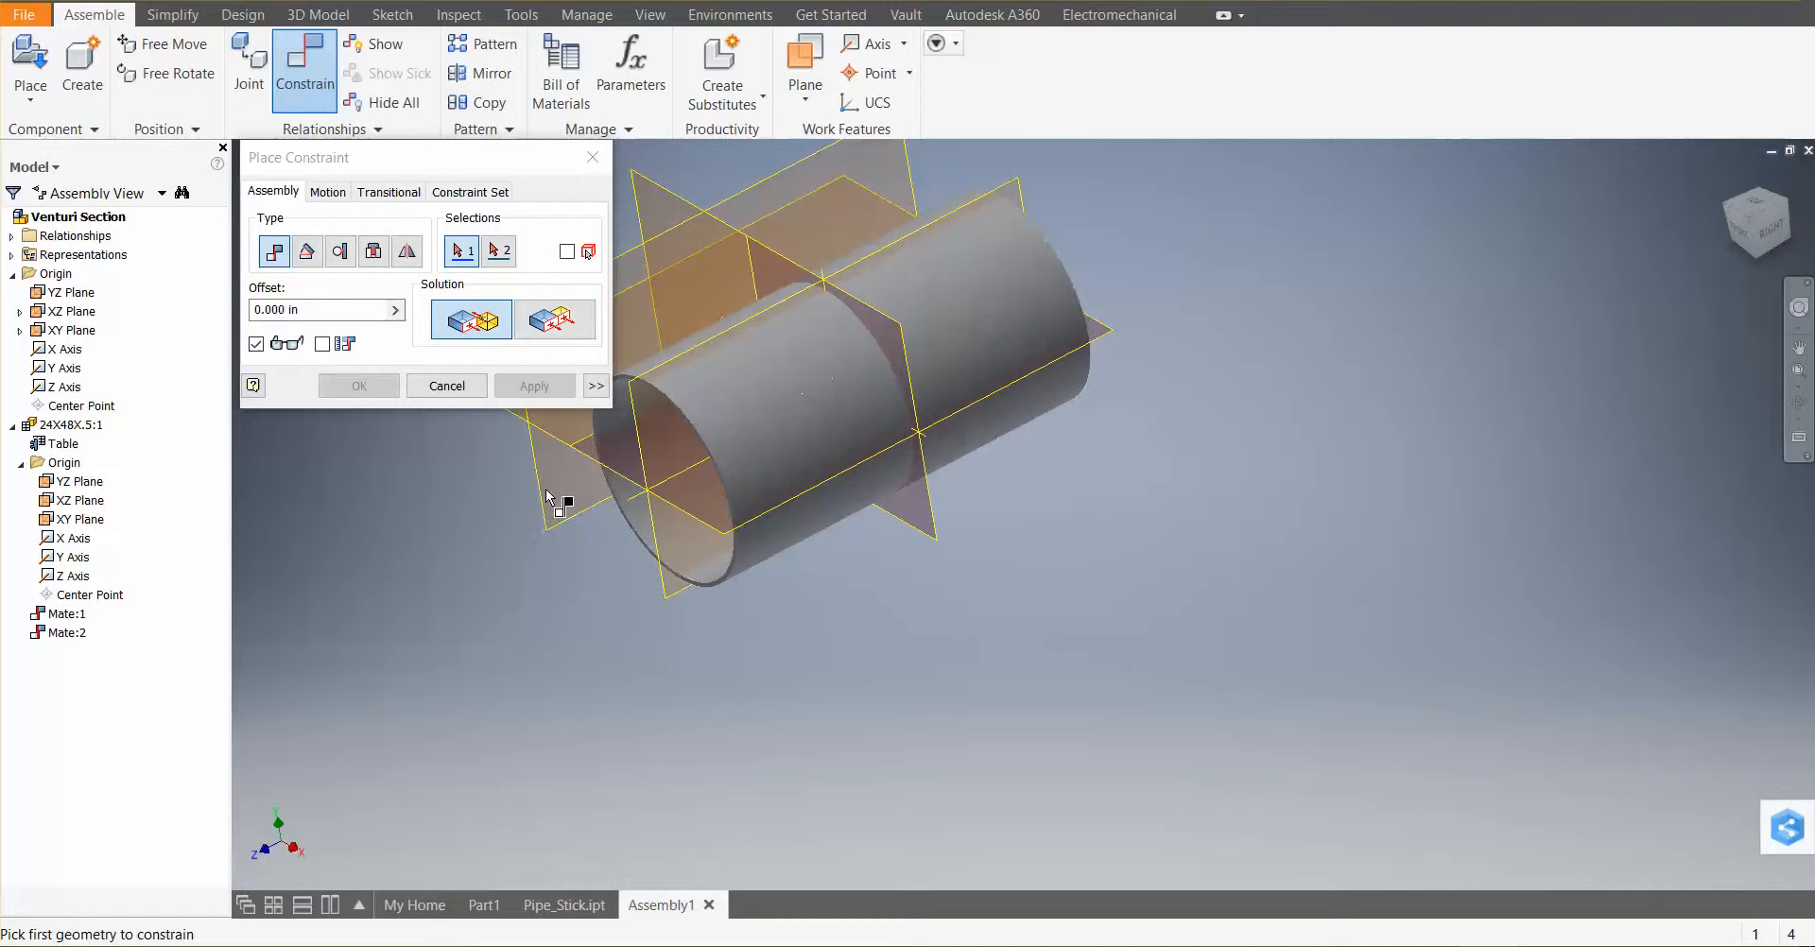
# Retry the YZ plane mate with the assembly's plane picked first, and open the diagnosis of the conflict
pyautogui.click(631, 578)
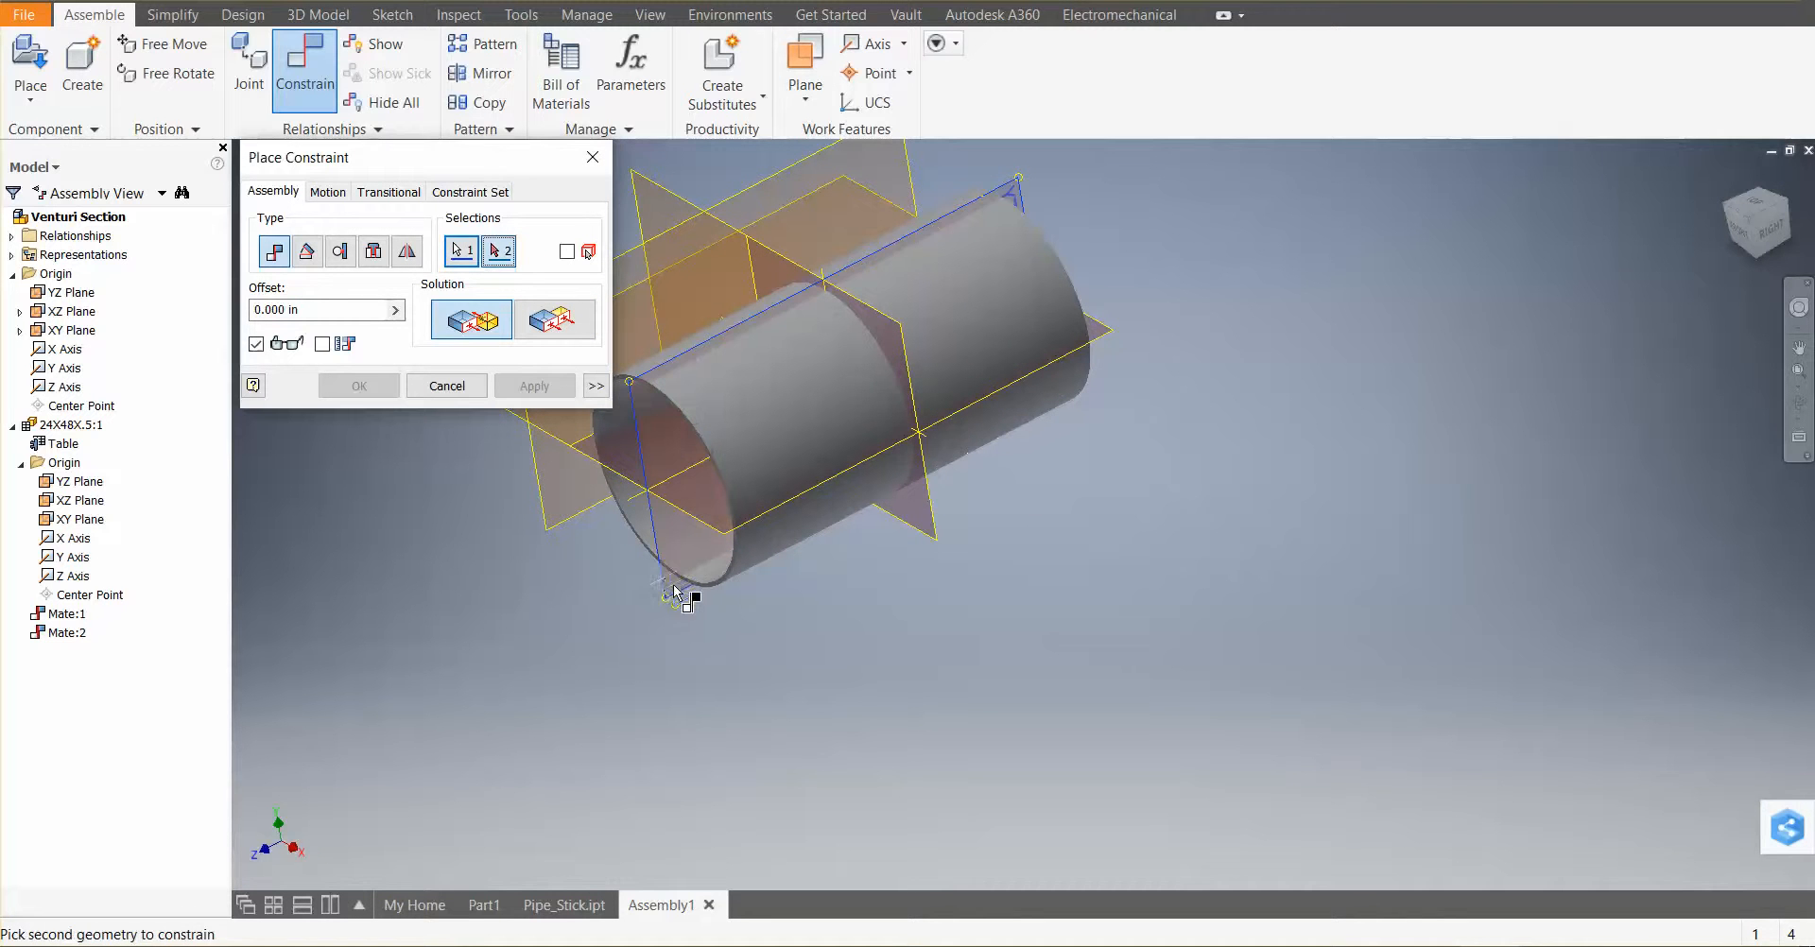
pyautogui.click(462, 250)
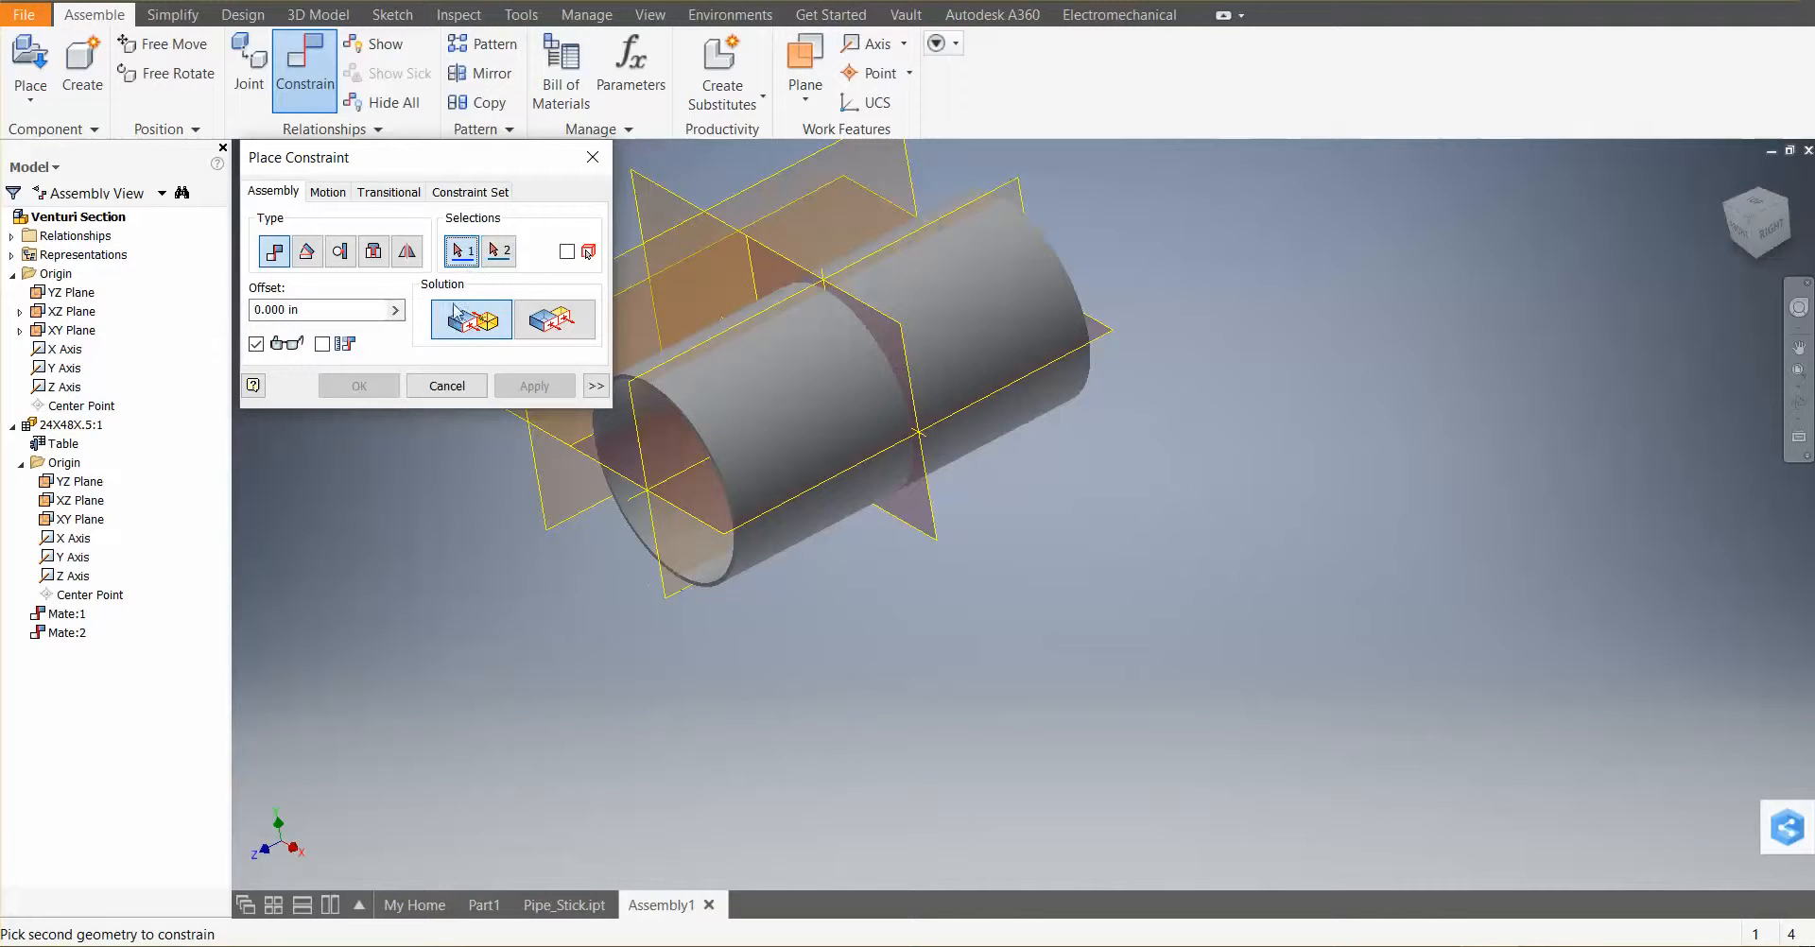
pyautogui.click(546, 507)
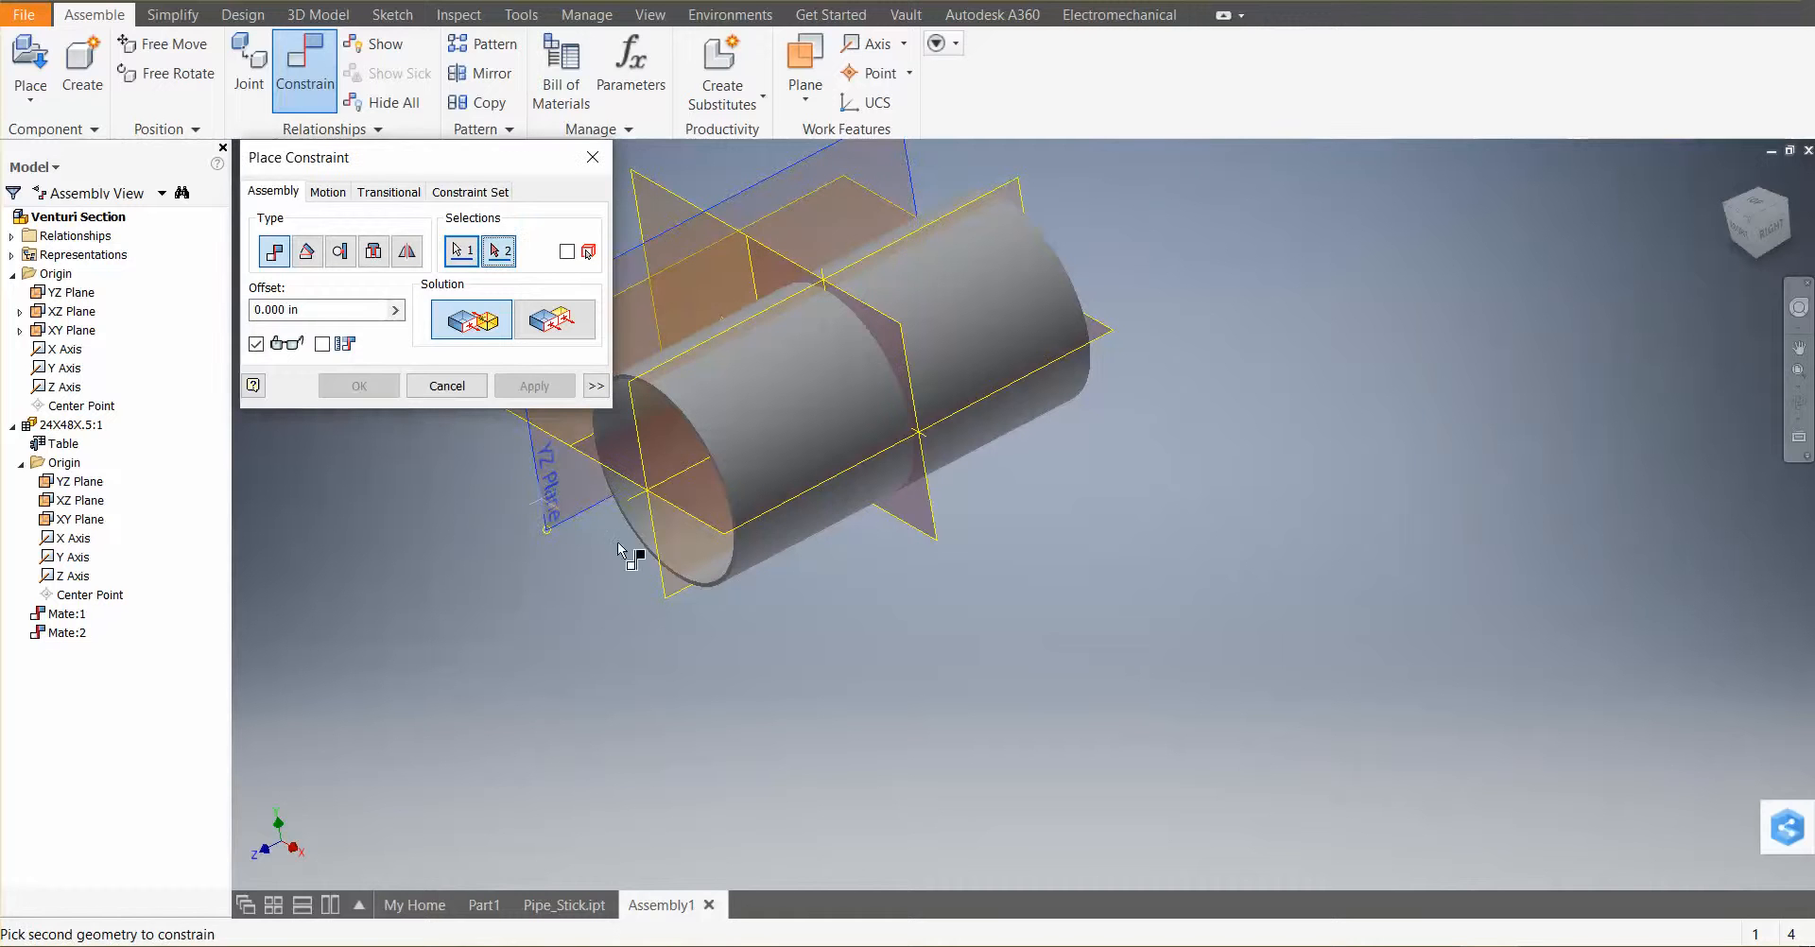
pyautogui.click(667, 575)
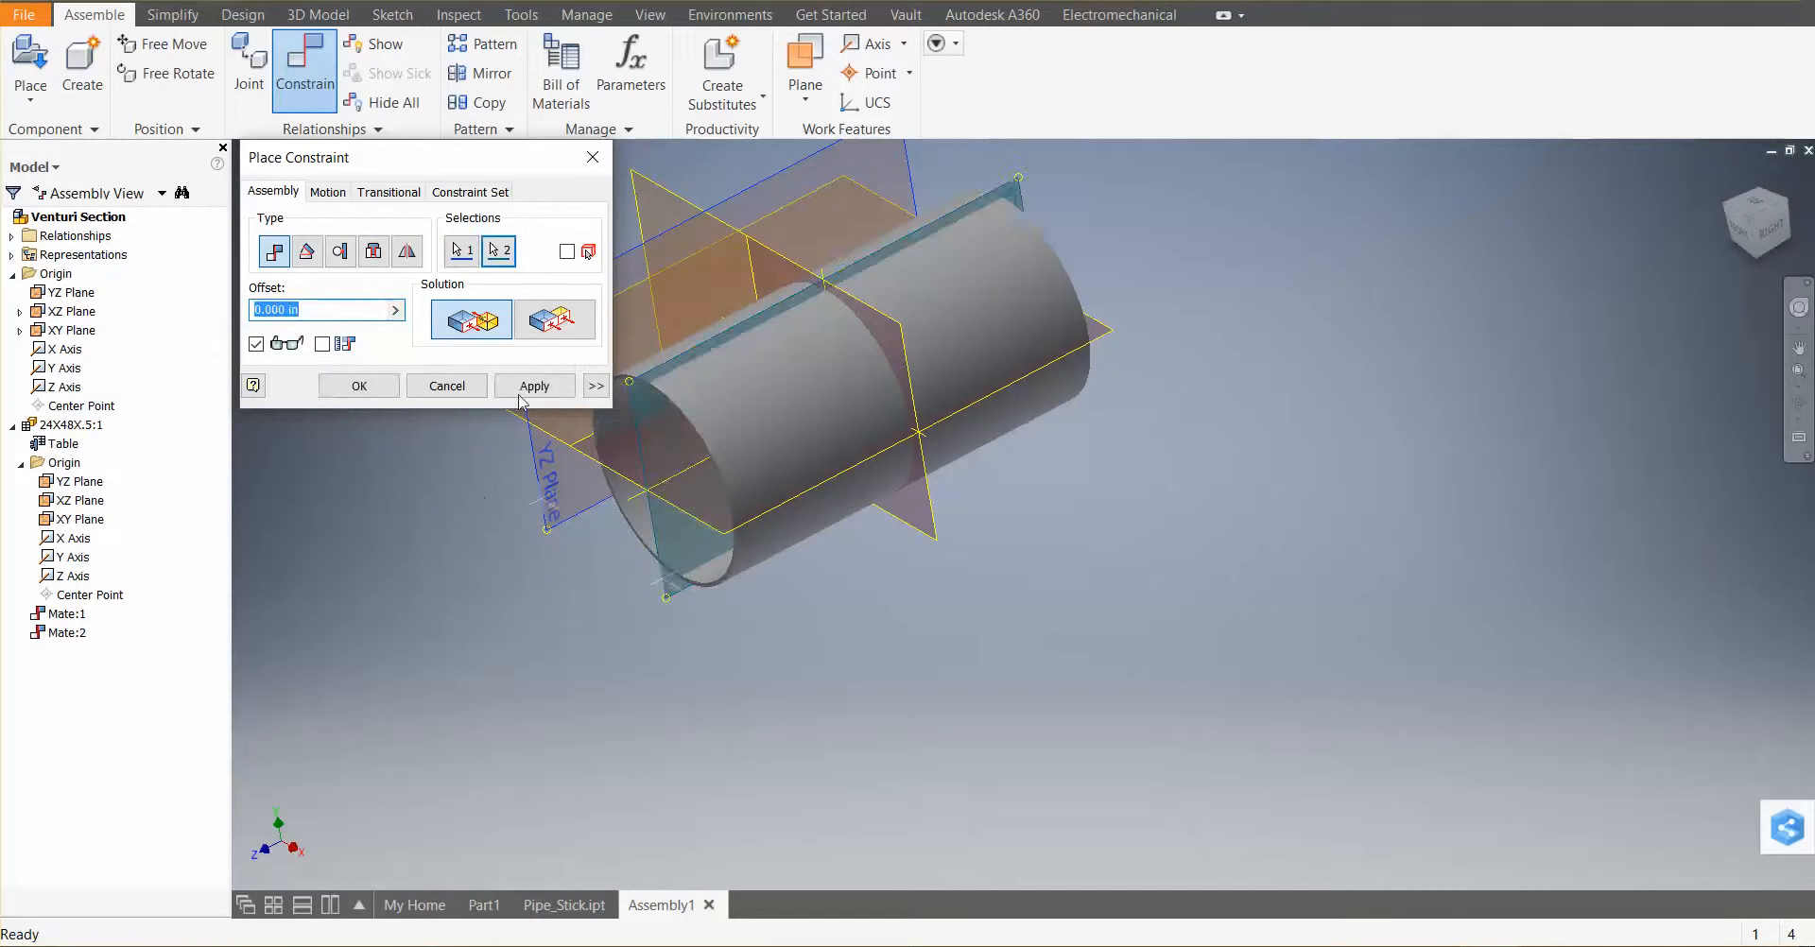
pyautogui.click(535, 386)
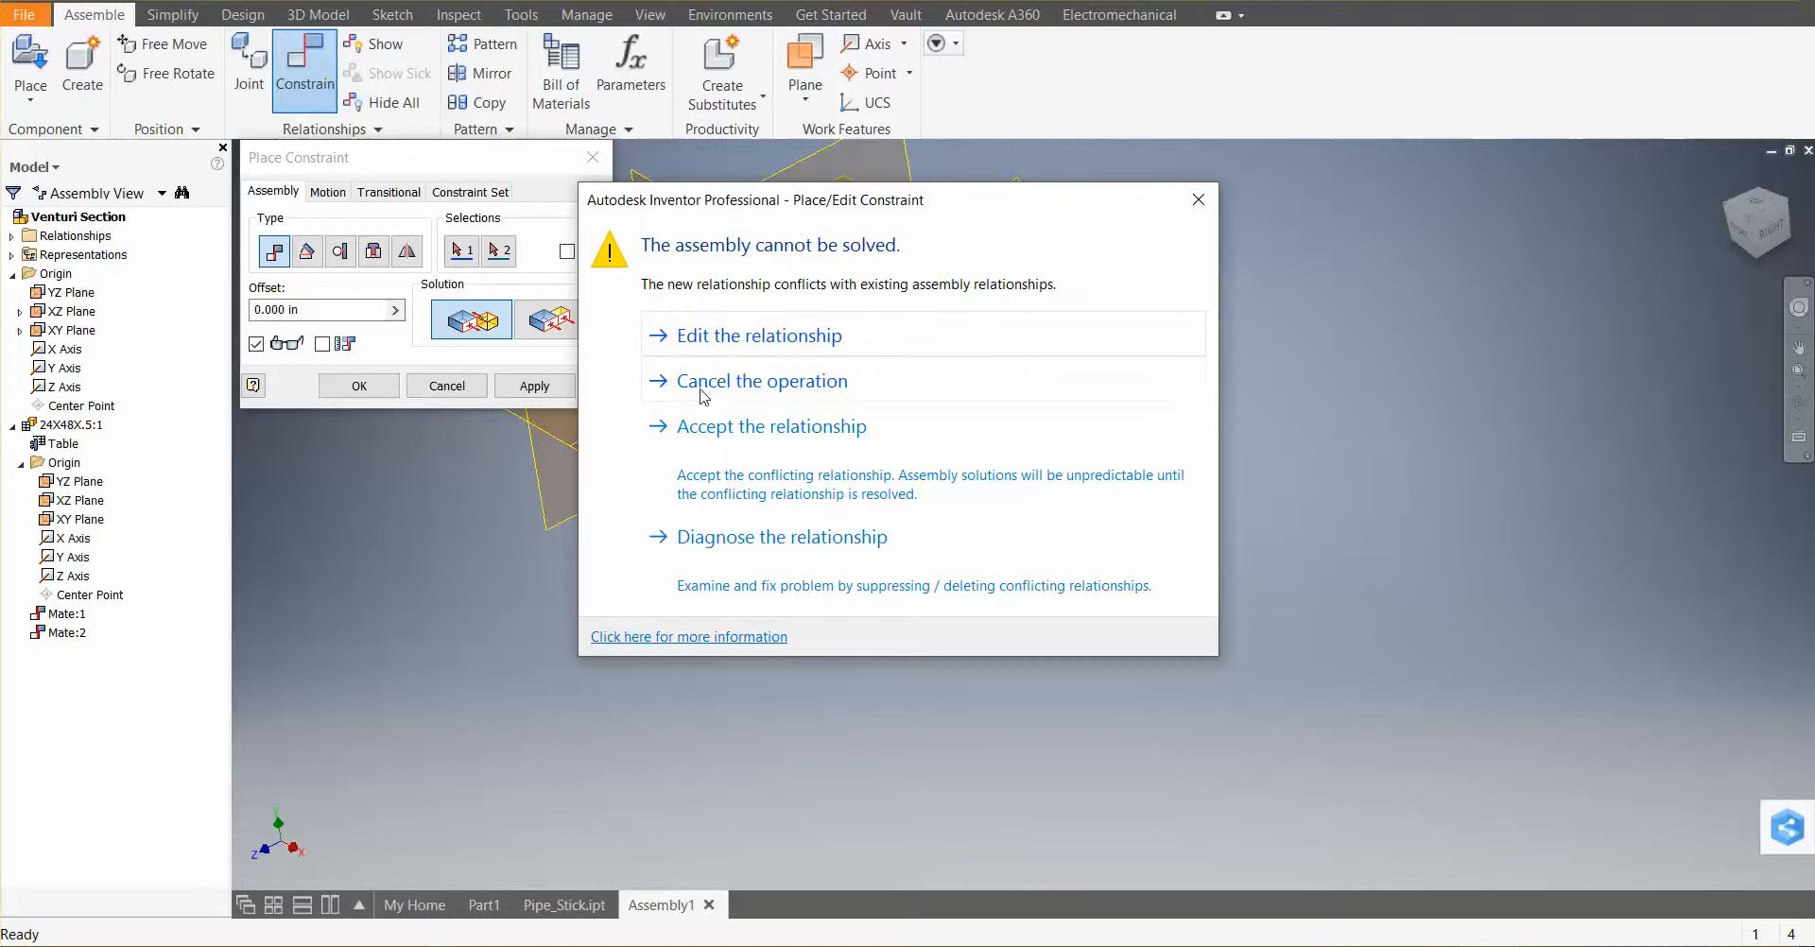
pyautogui.click(767, 537)
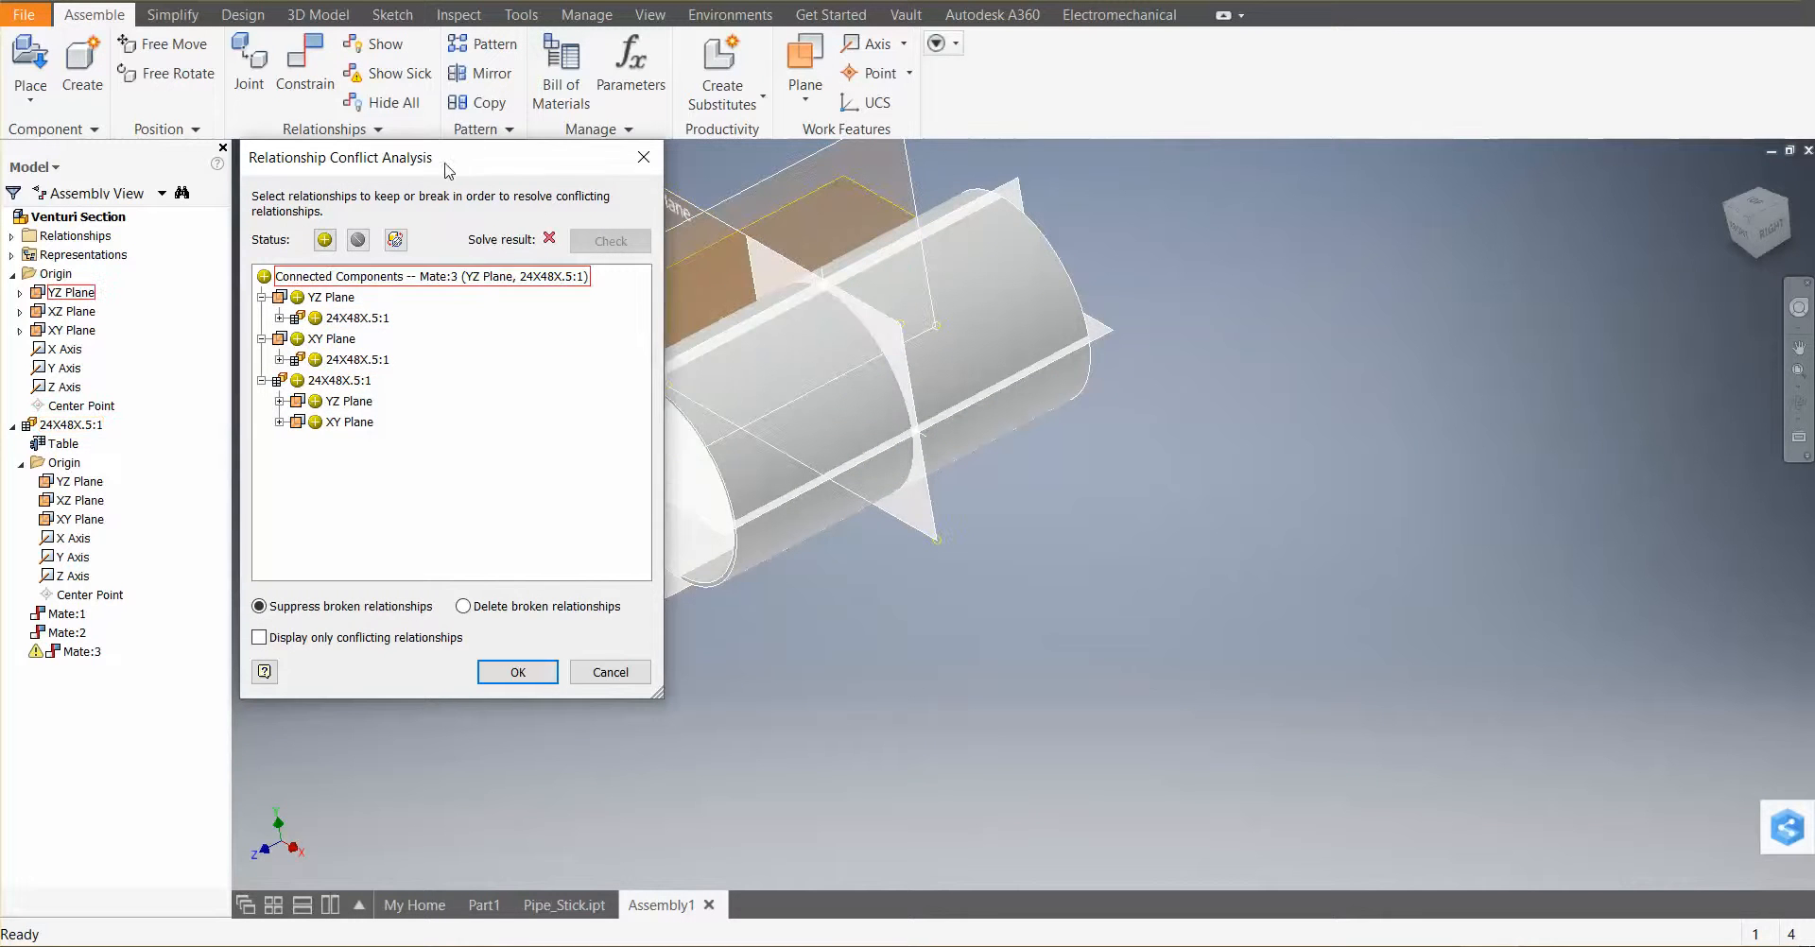
# Examine the conflicting relationships in the Relationship Conflict Analysis and close it keeping them
pyautogui.moveTo(454, 157); pyautogui.dragTo(1465, 219)
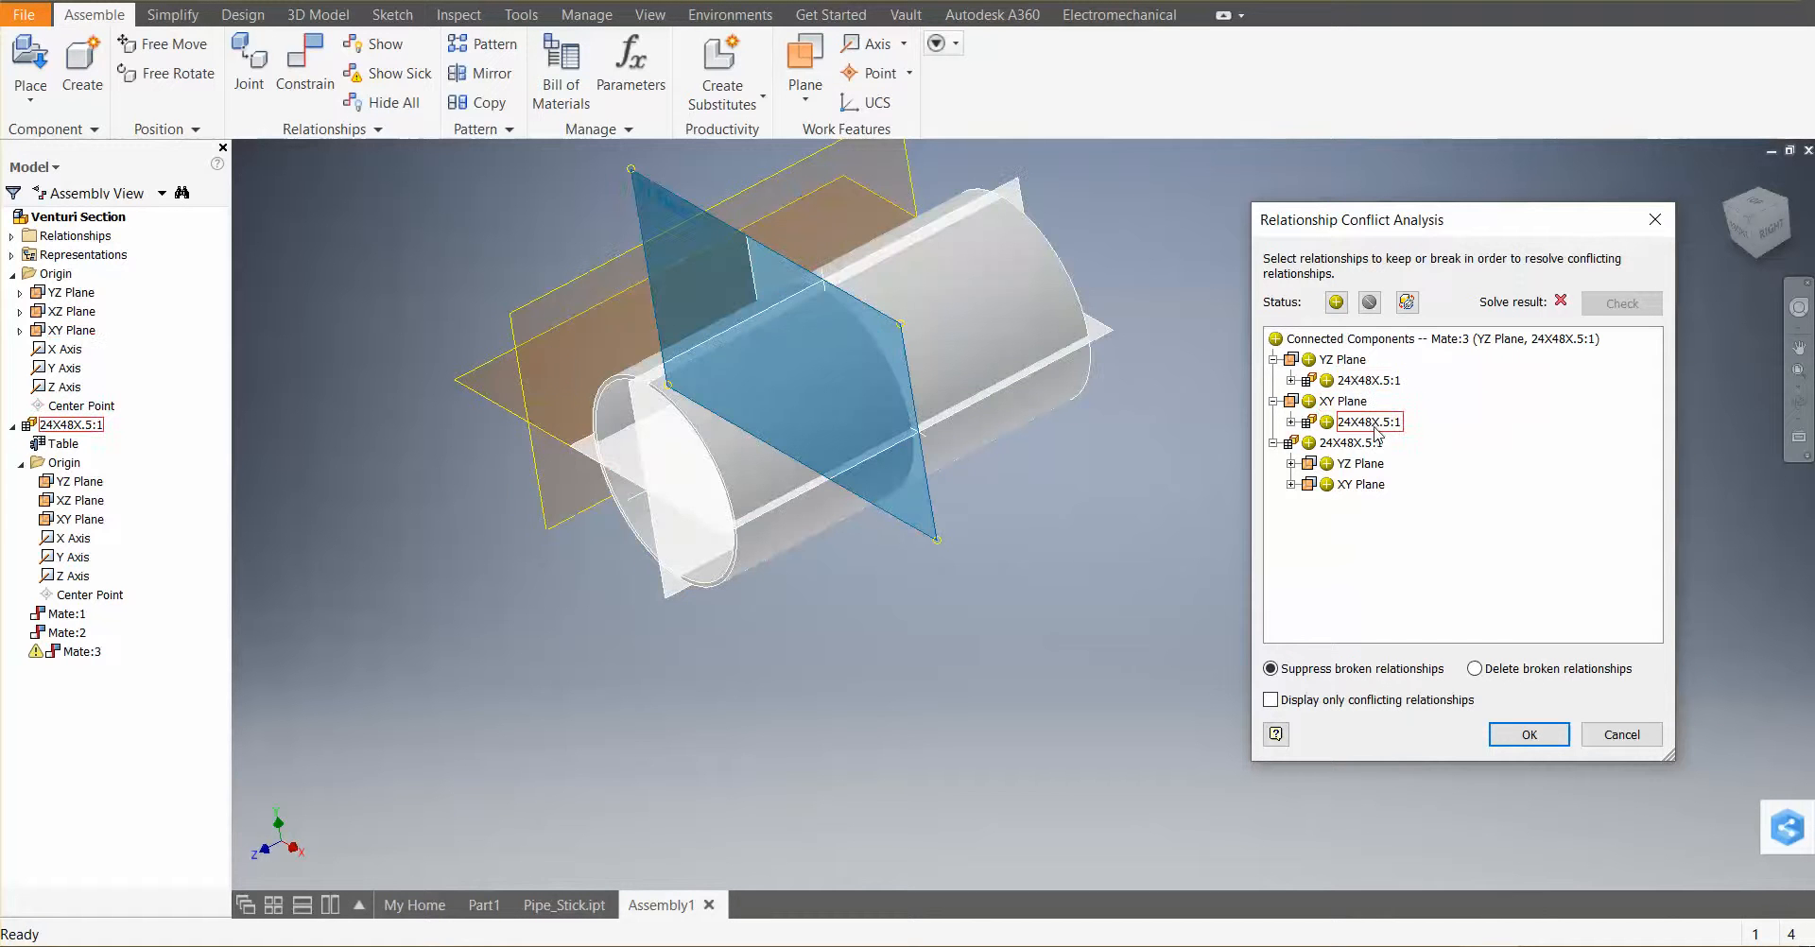
pyautogui.rightClick(1365, 488)
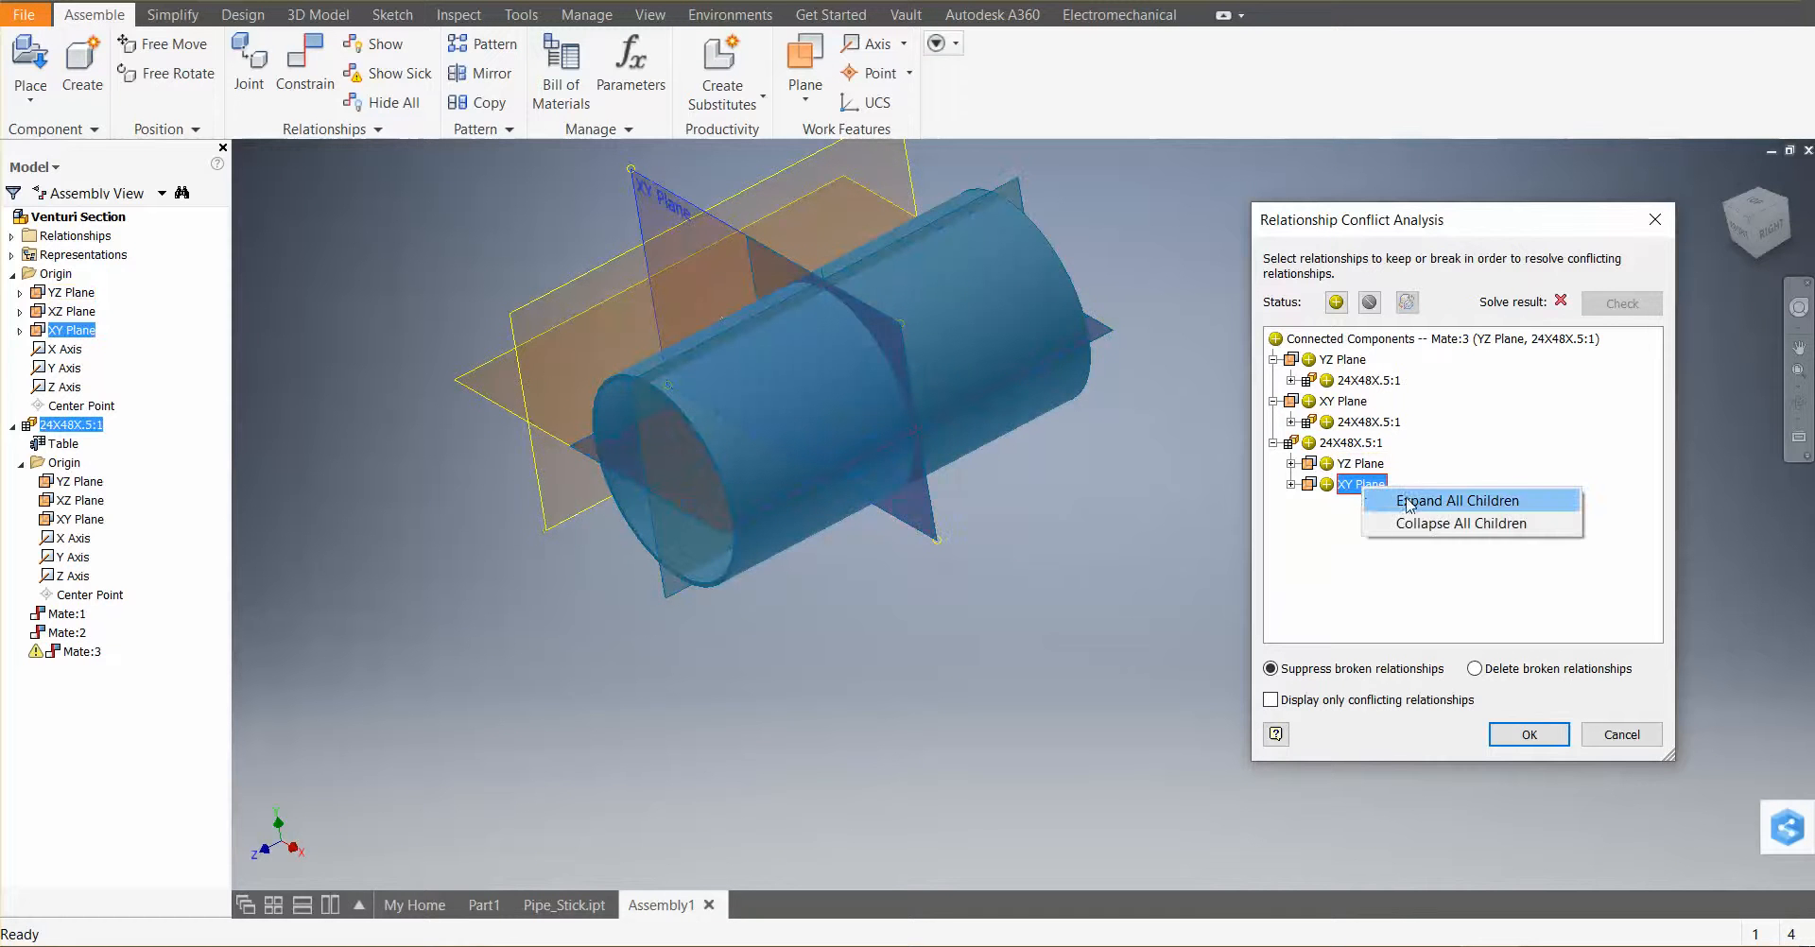
pyautogui.click(1274, 443)
pyautogui.rightClick(1344, 444)
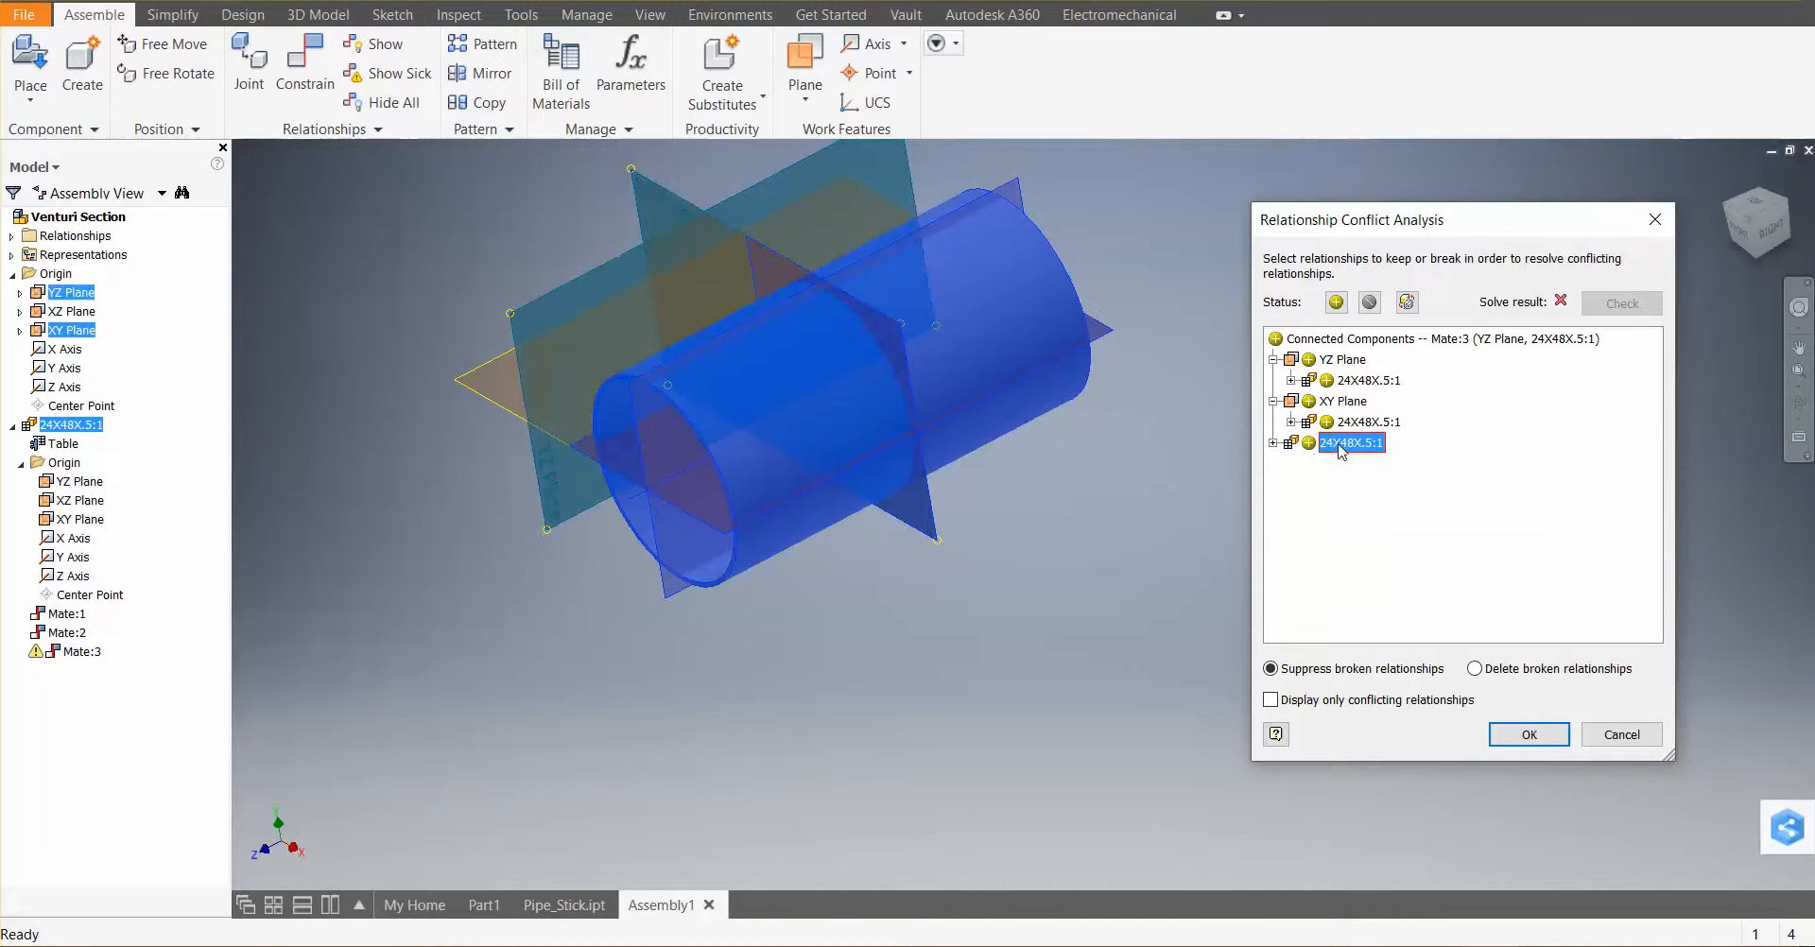
pyautogui.click(1334, 447)
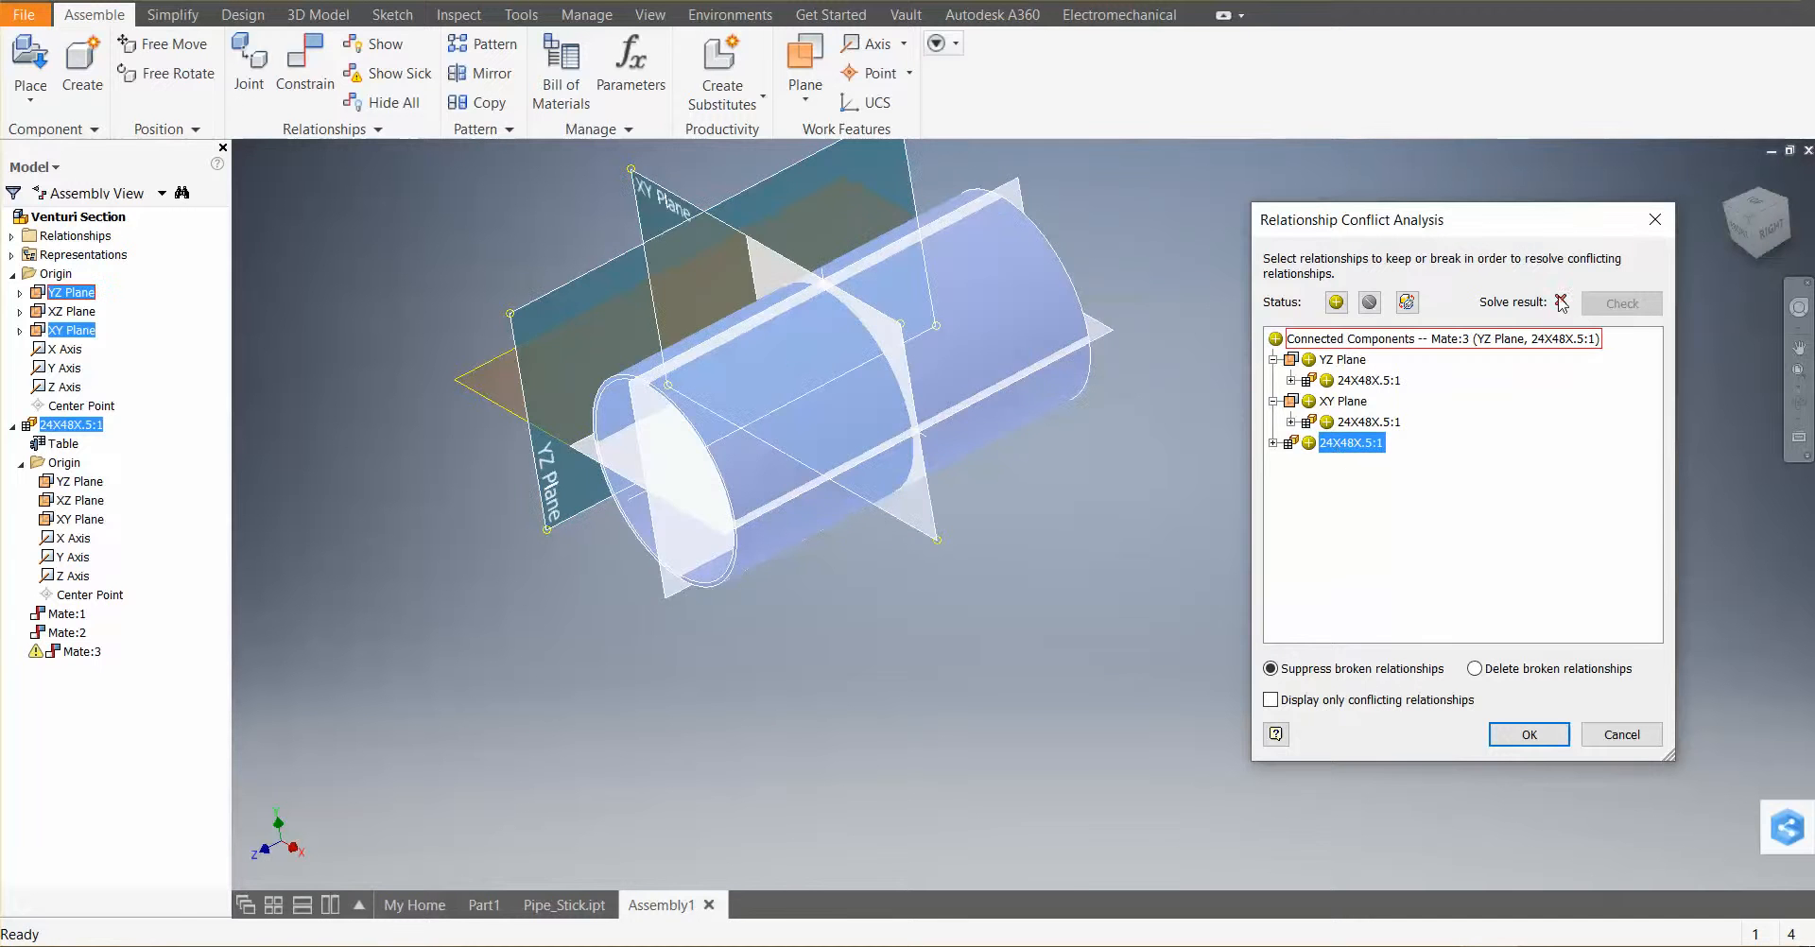
pyautogui.click(1376, 304)
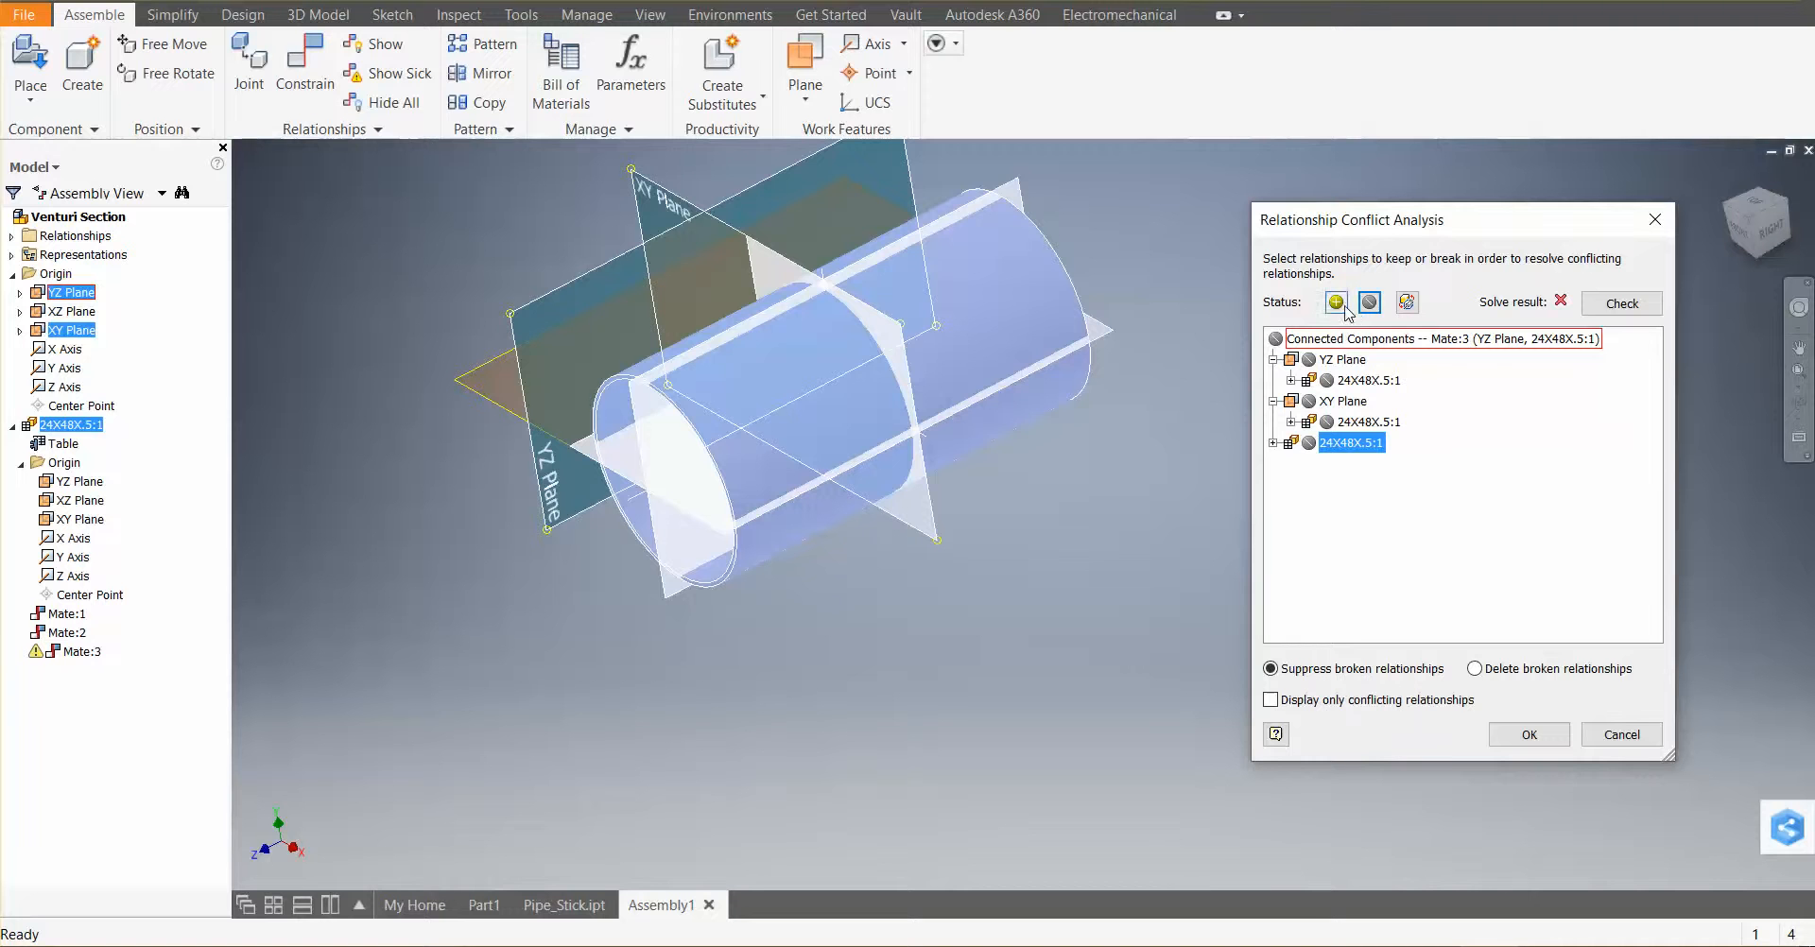
pyautogui.click(1336, 303)
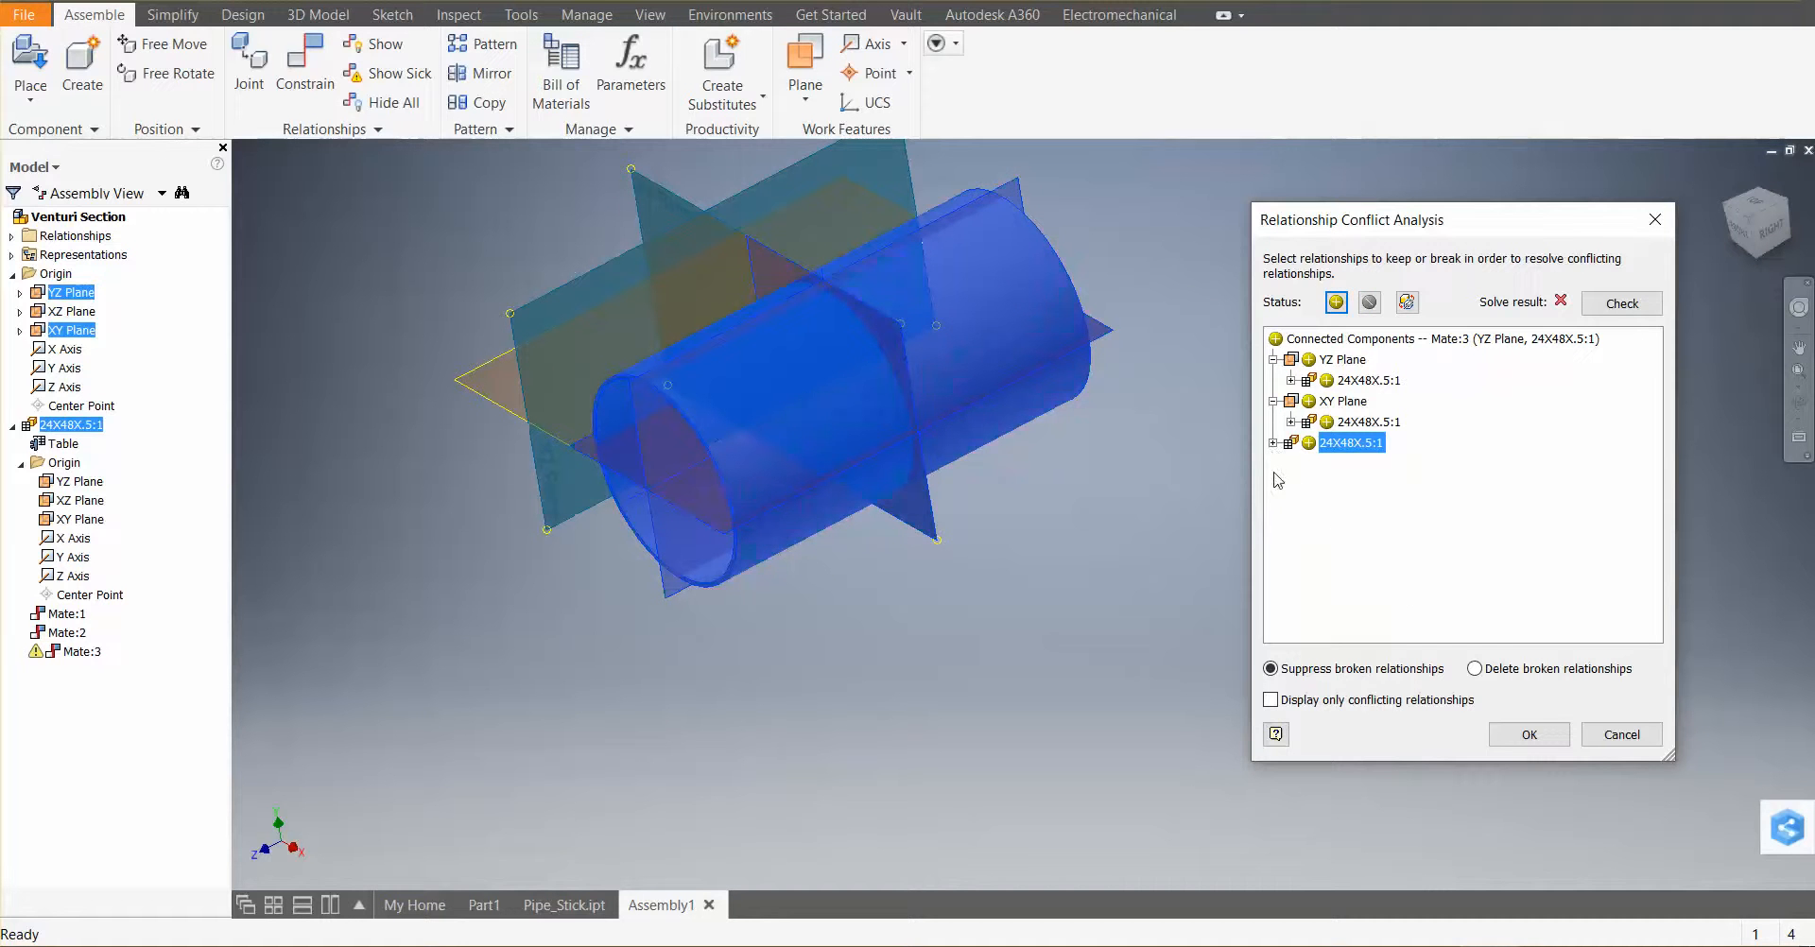
pyautogui.click(1528, 735)
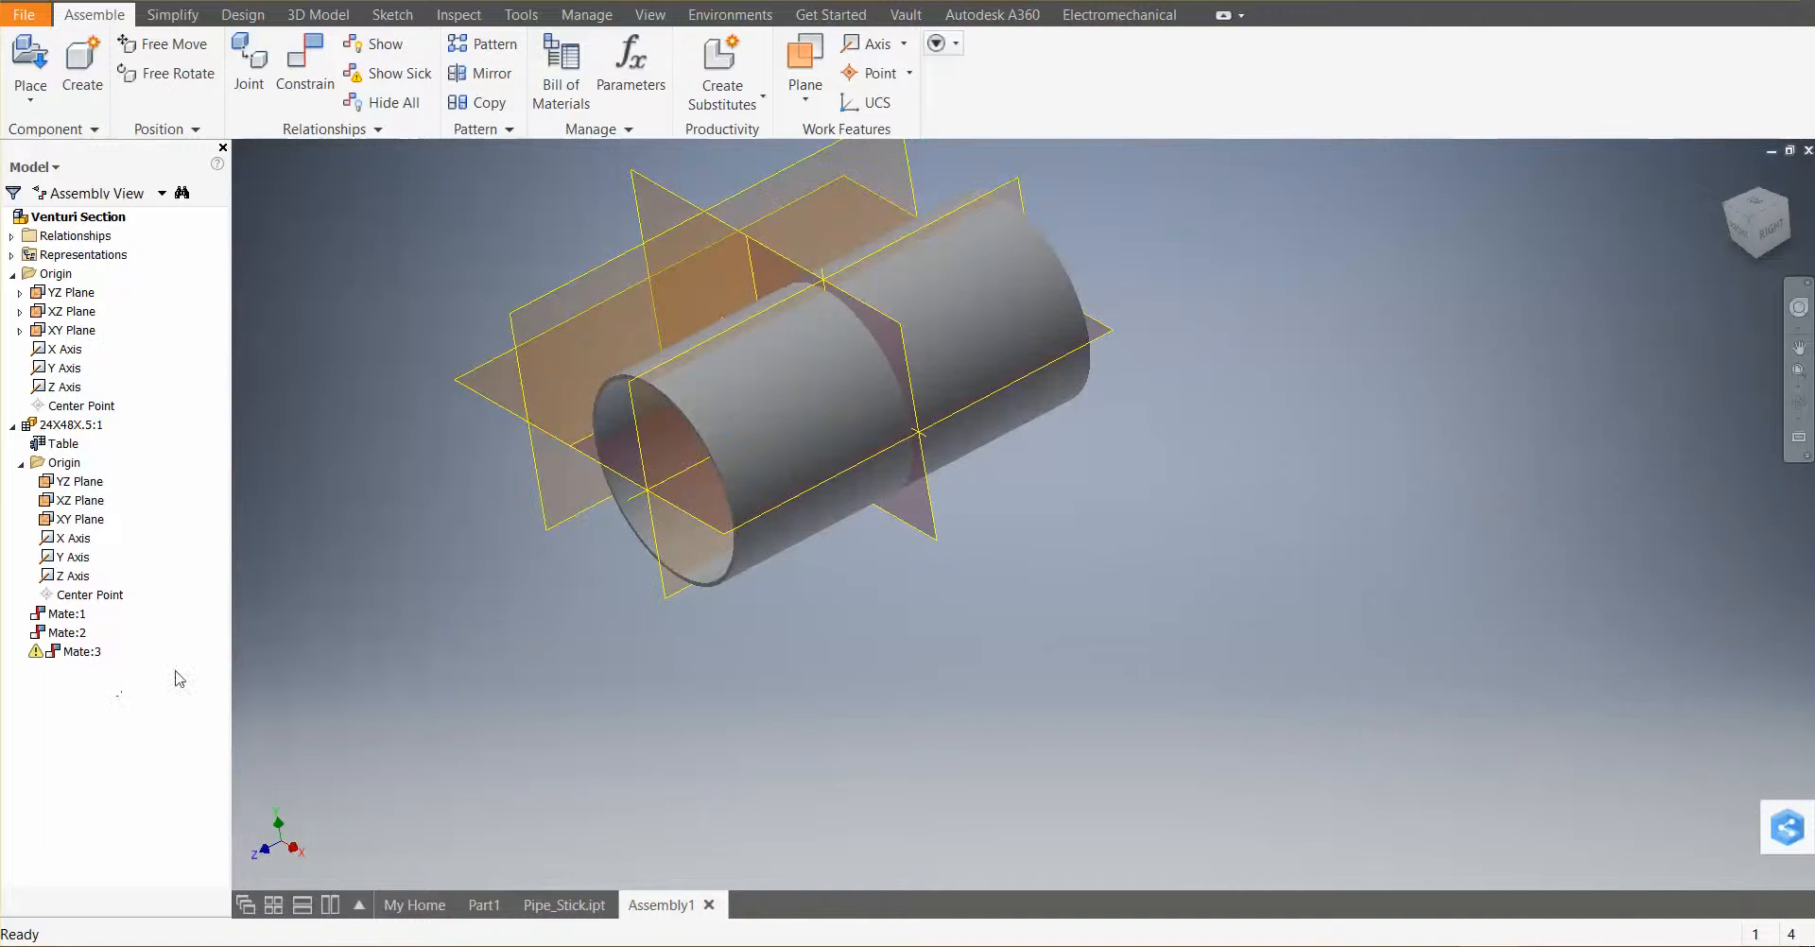
# Delete the conflicting third mate constraint from the model browser
pyautogui.click(71, 651)
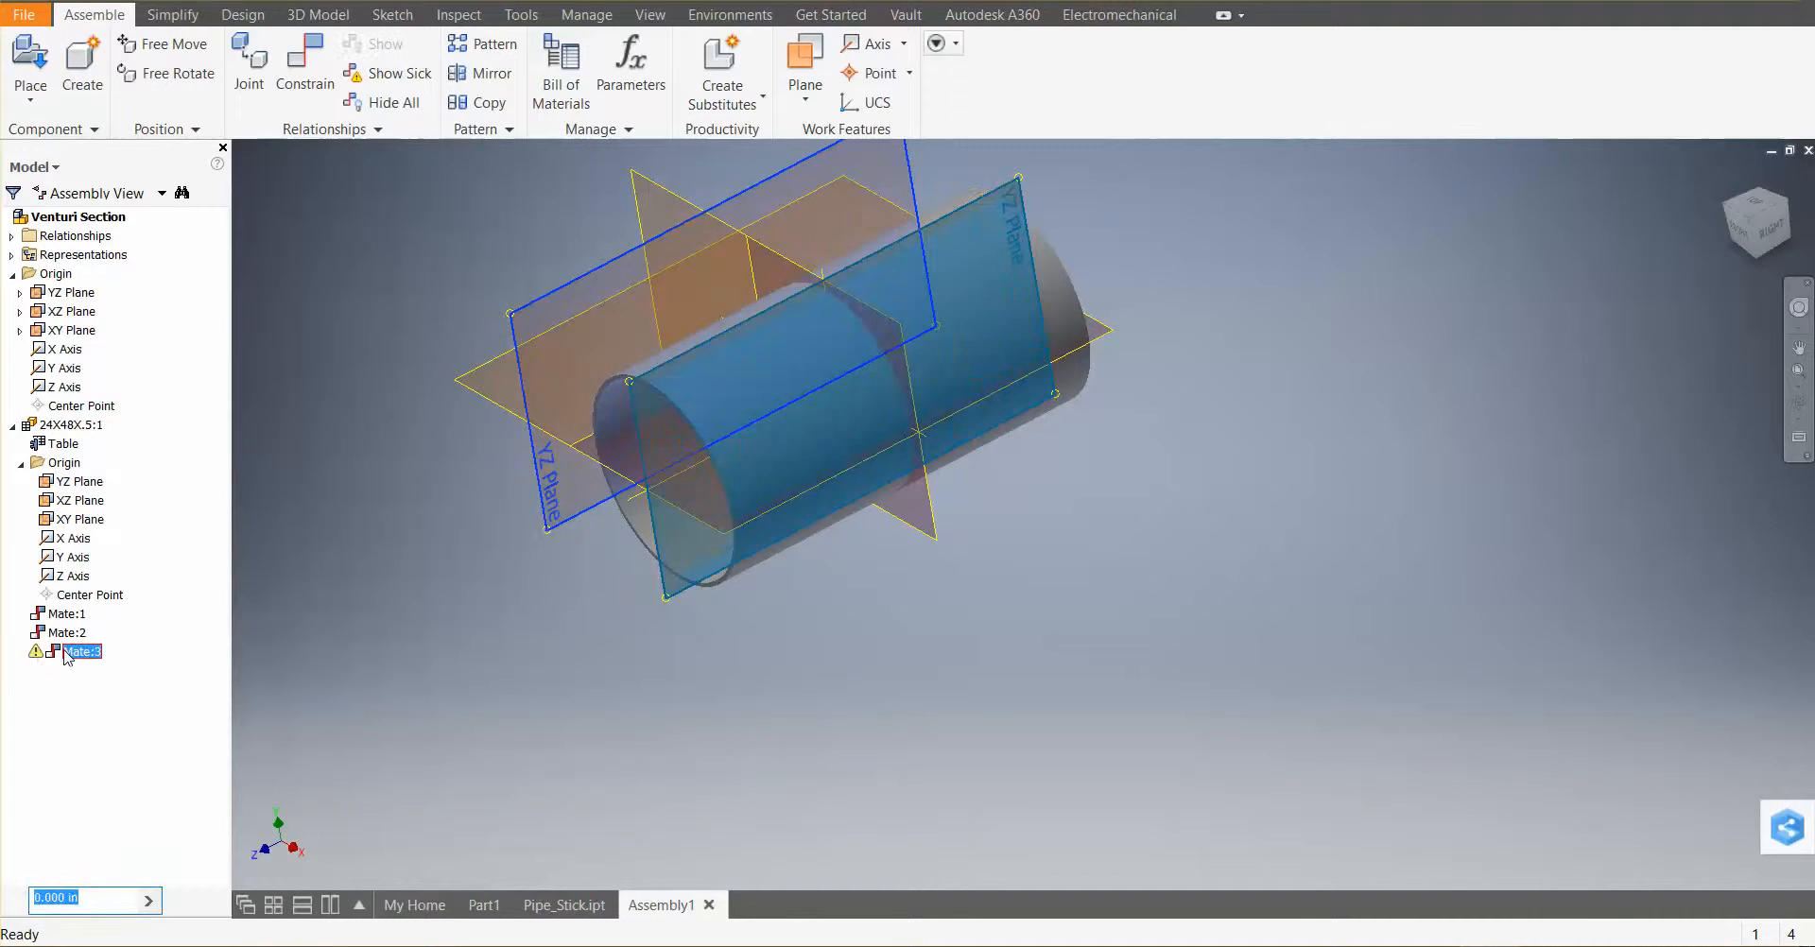
pyautogui.rightClick(66, 657)
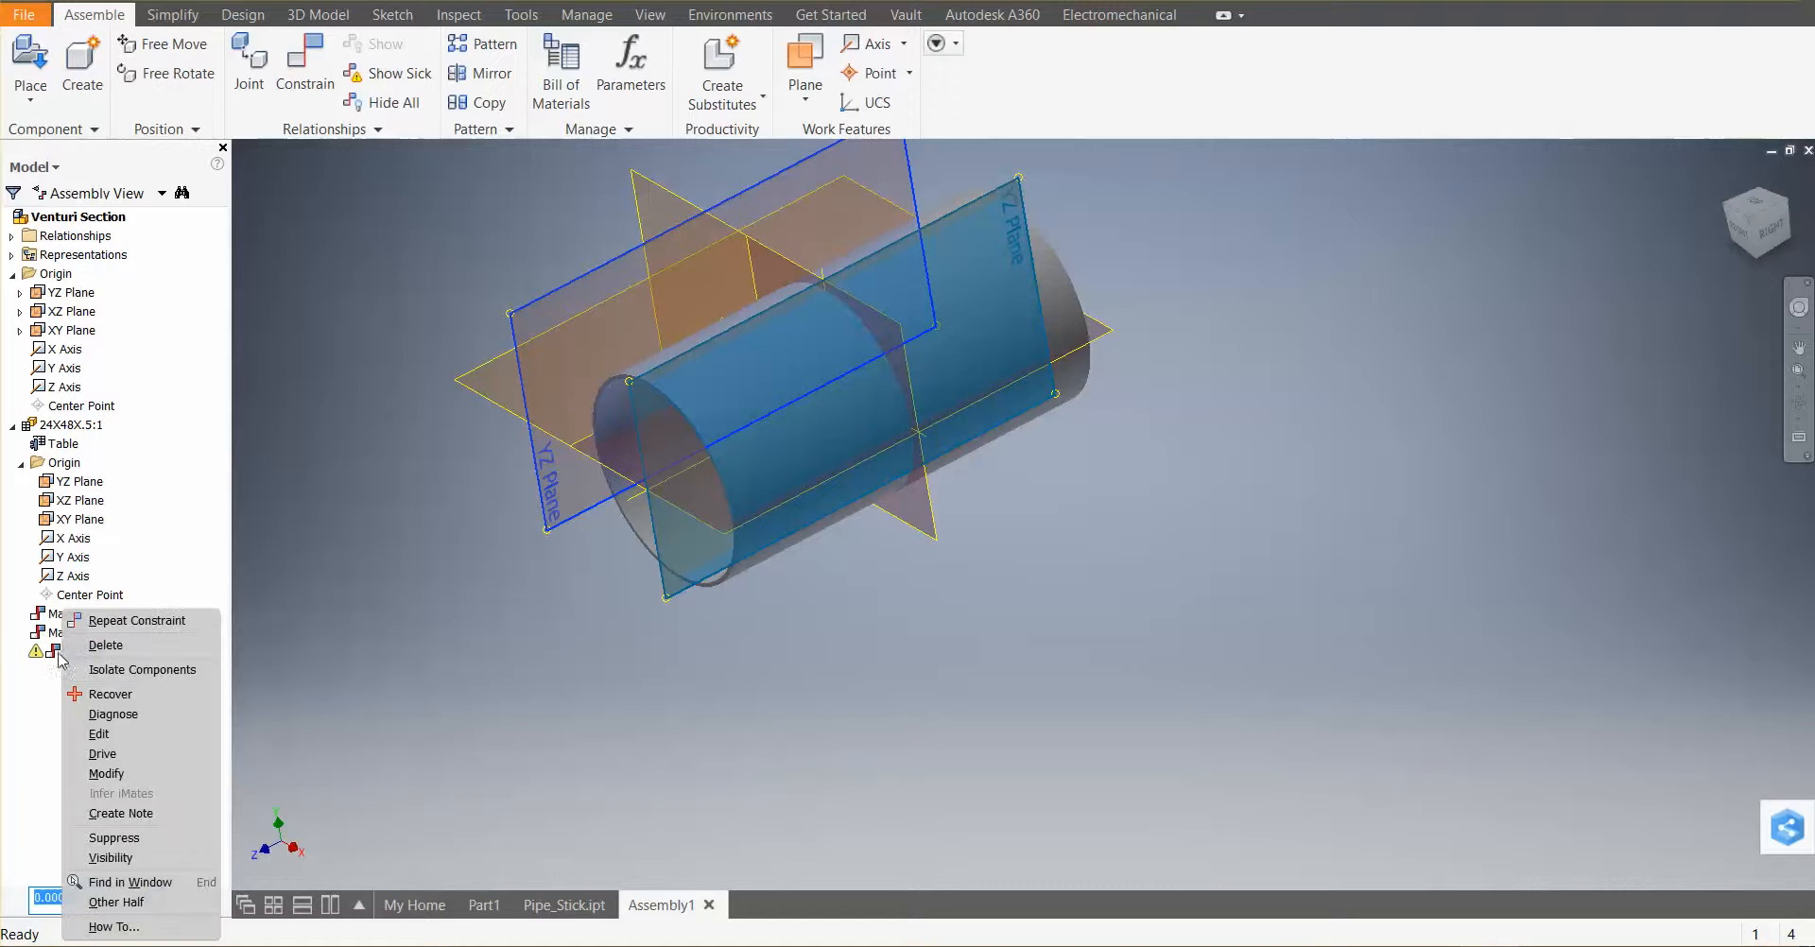
pyautogui.click(134, 650)
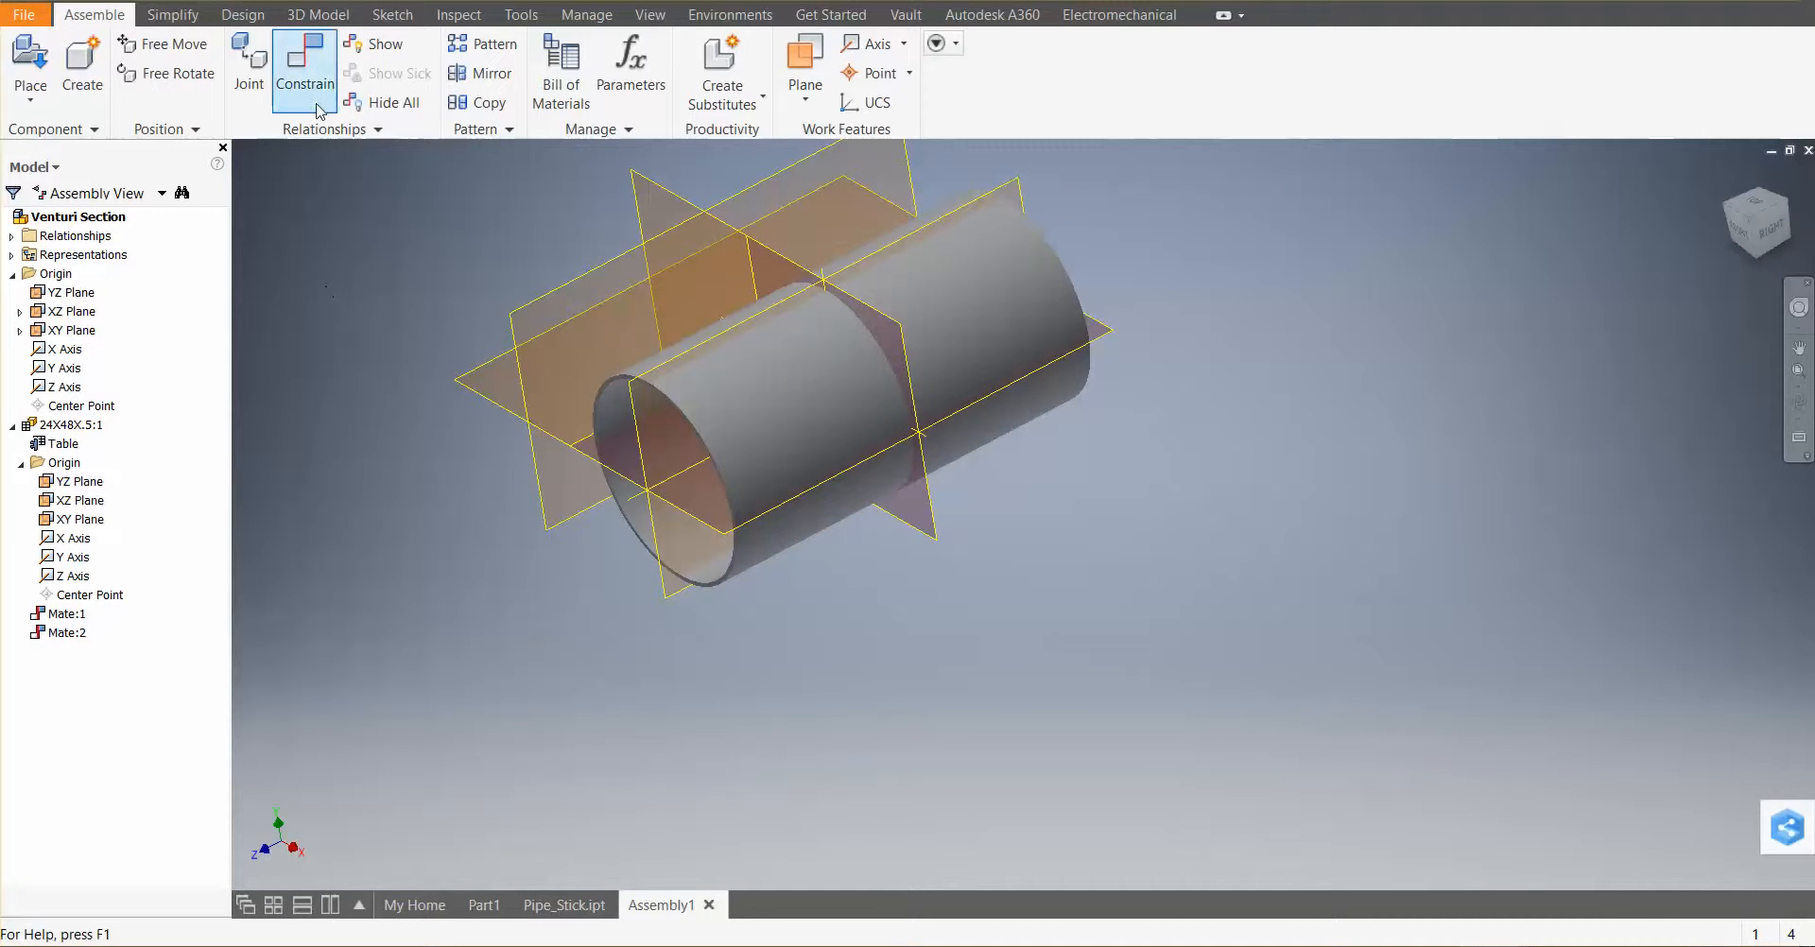
# Attempt the YZ plane mate once more with the Constrain tool and dismiss the conflict warning
pyautogui.click(305, 72)
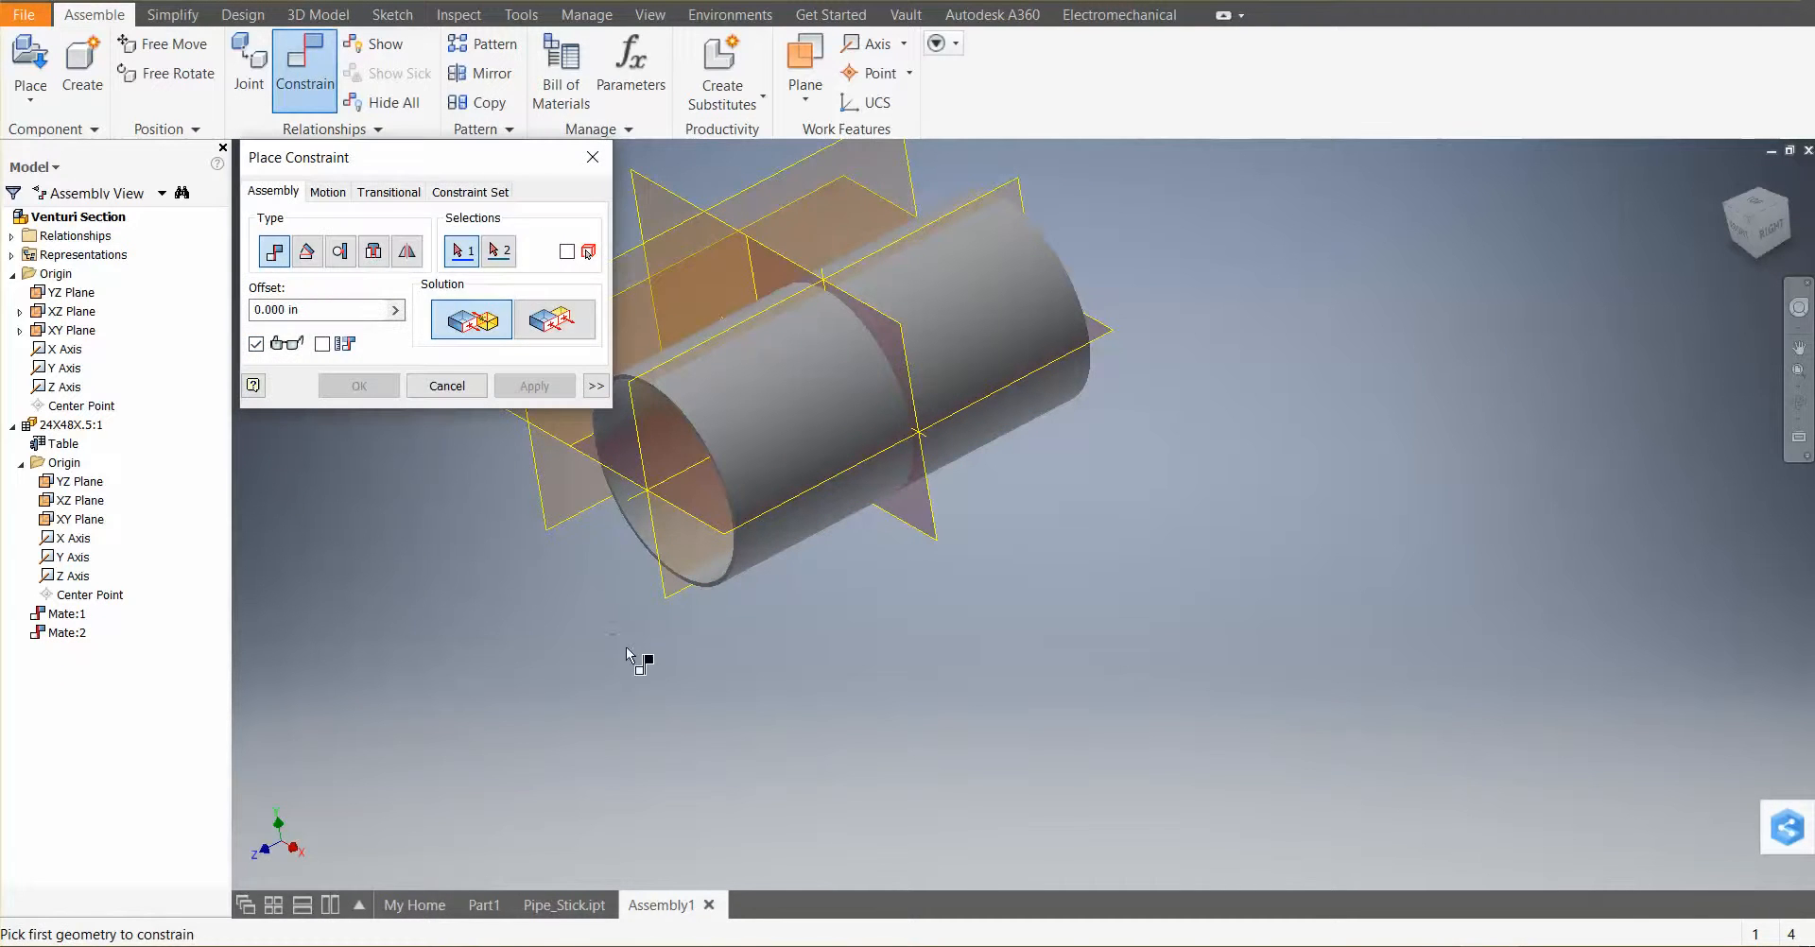
pyautogui.click(669, 601)
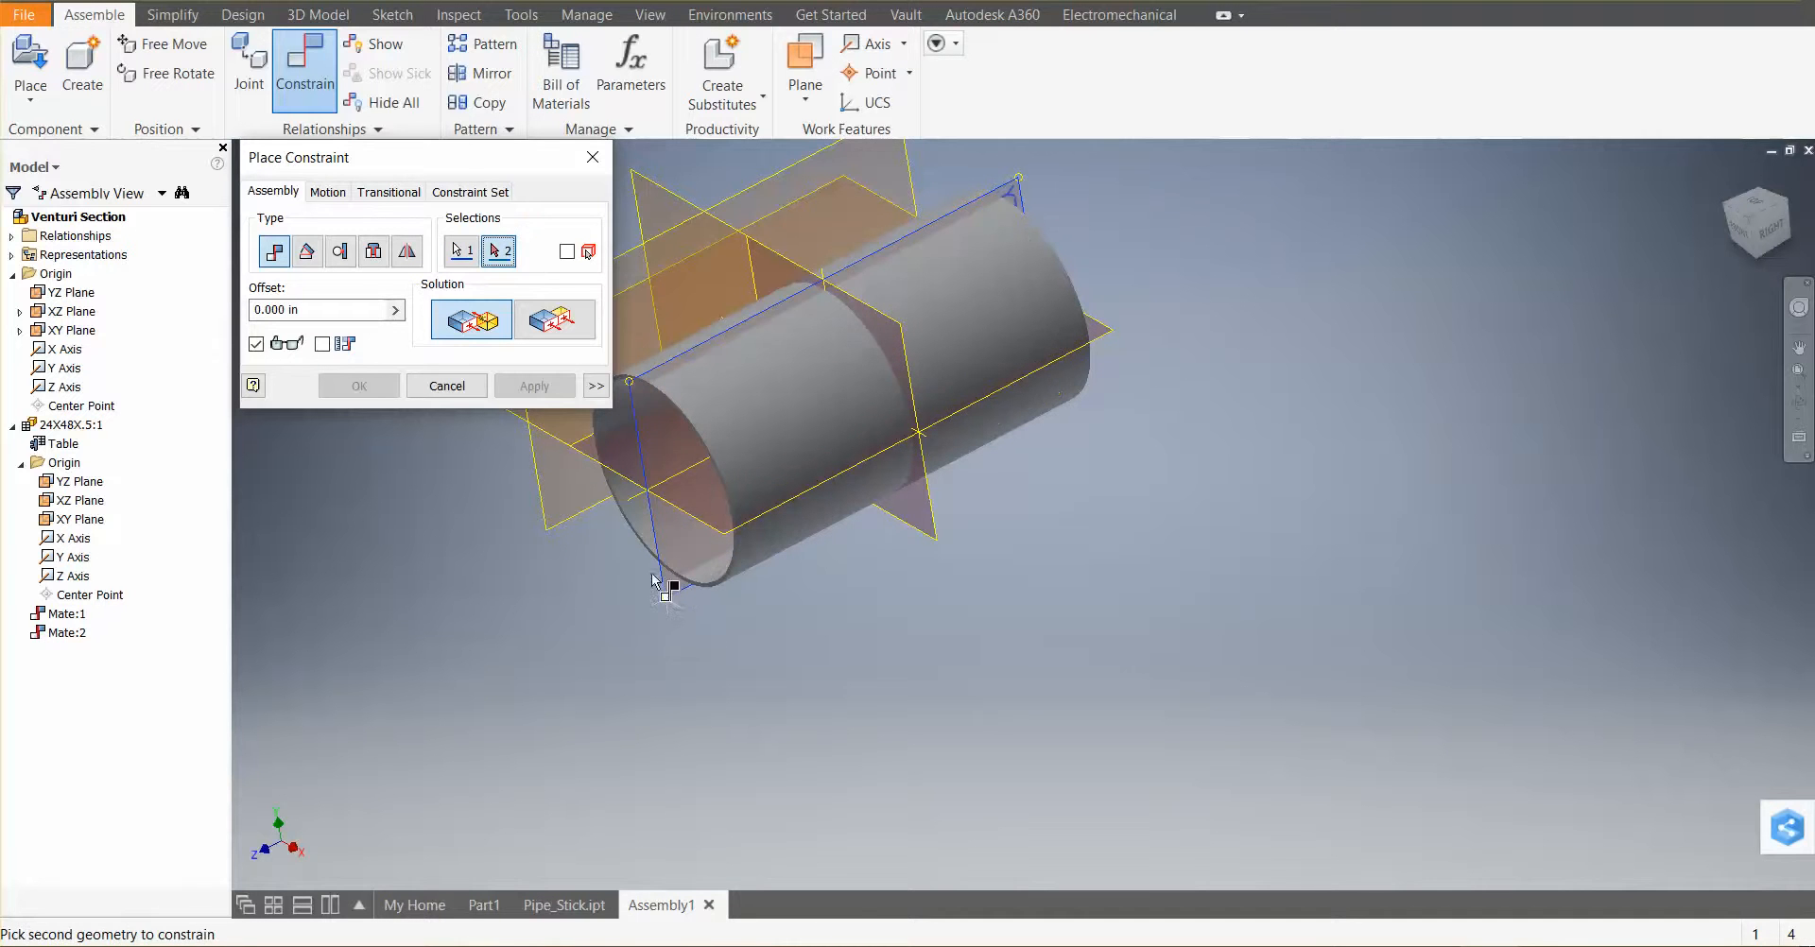
pyautogui.click(570, 527)
pyautogui.click(534, 386)
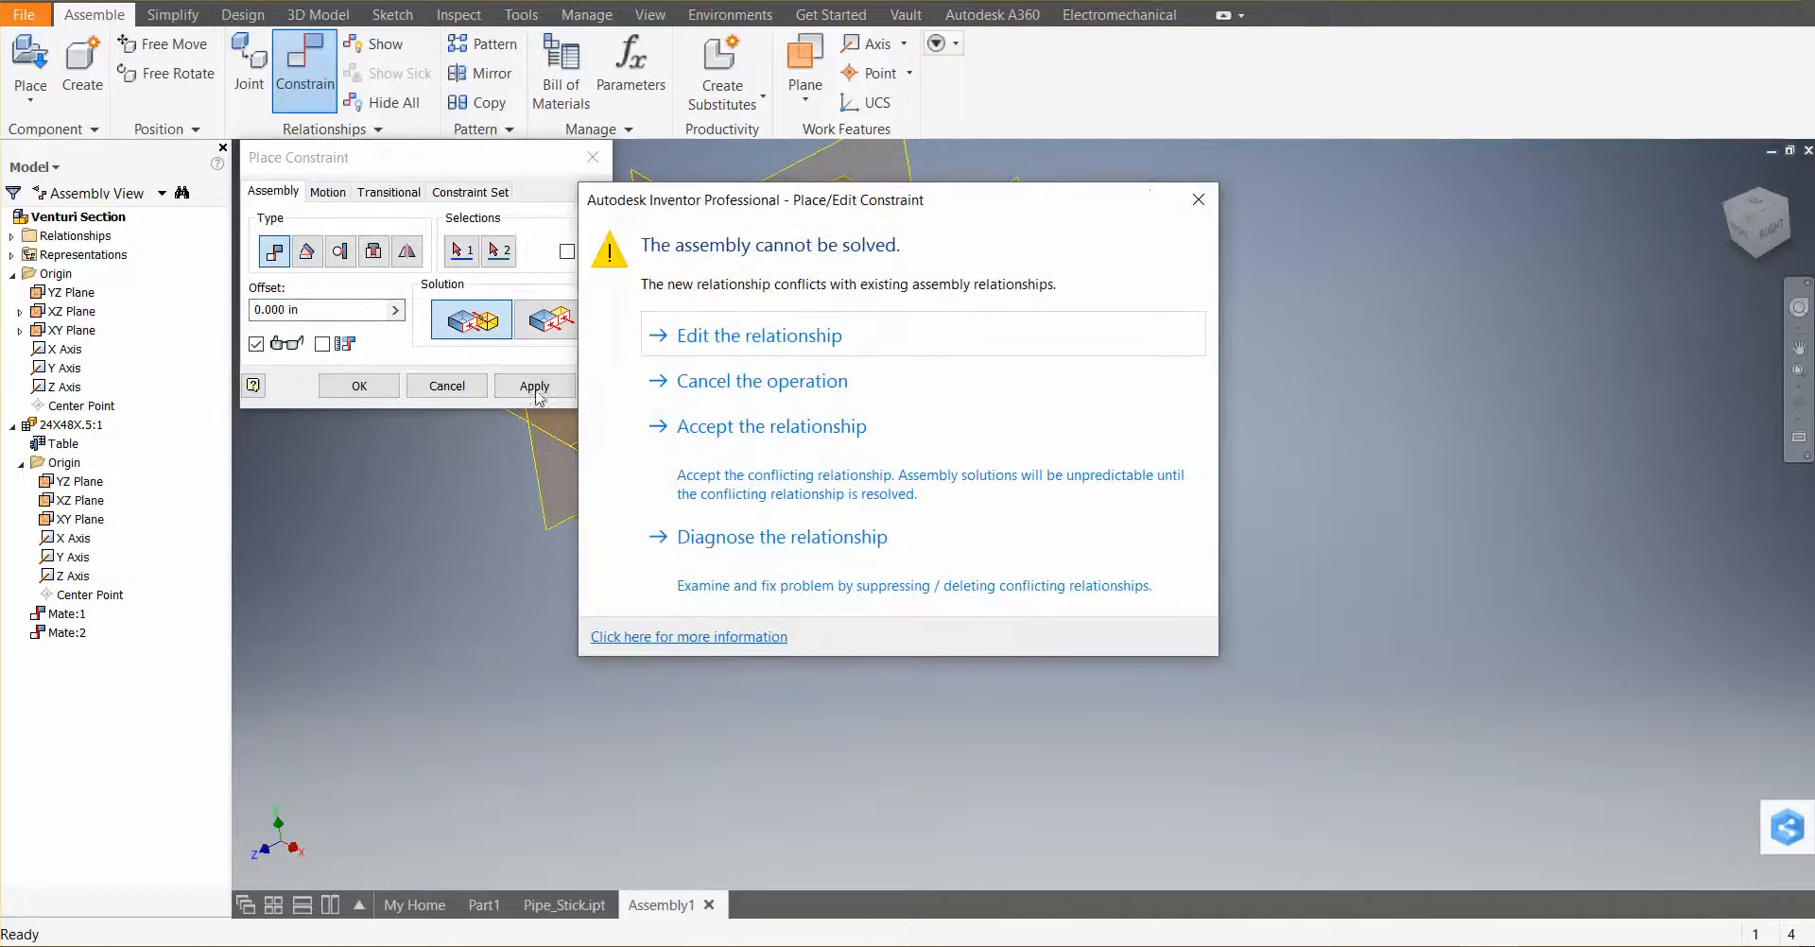
pyautogui.click(1197, 202)
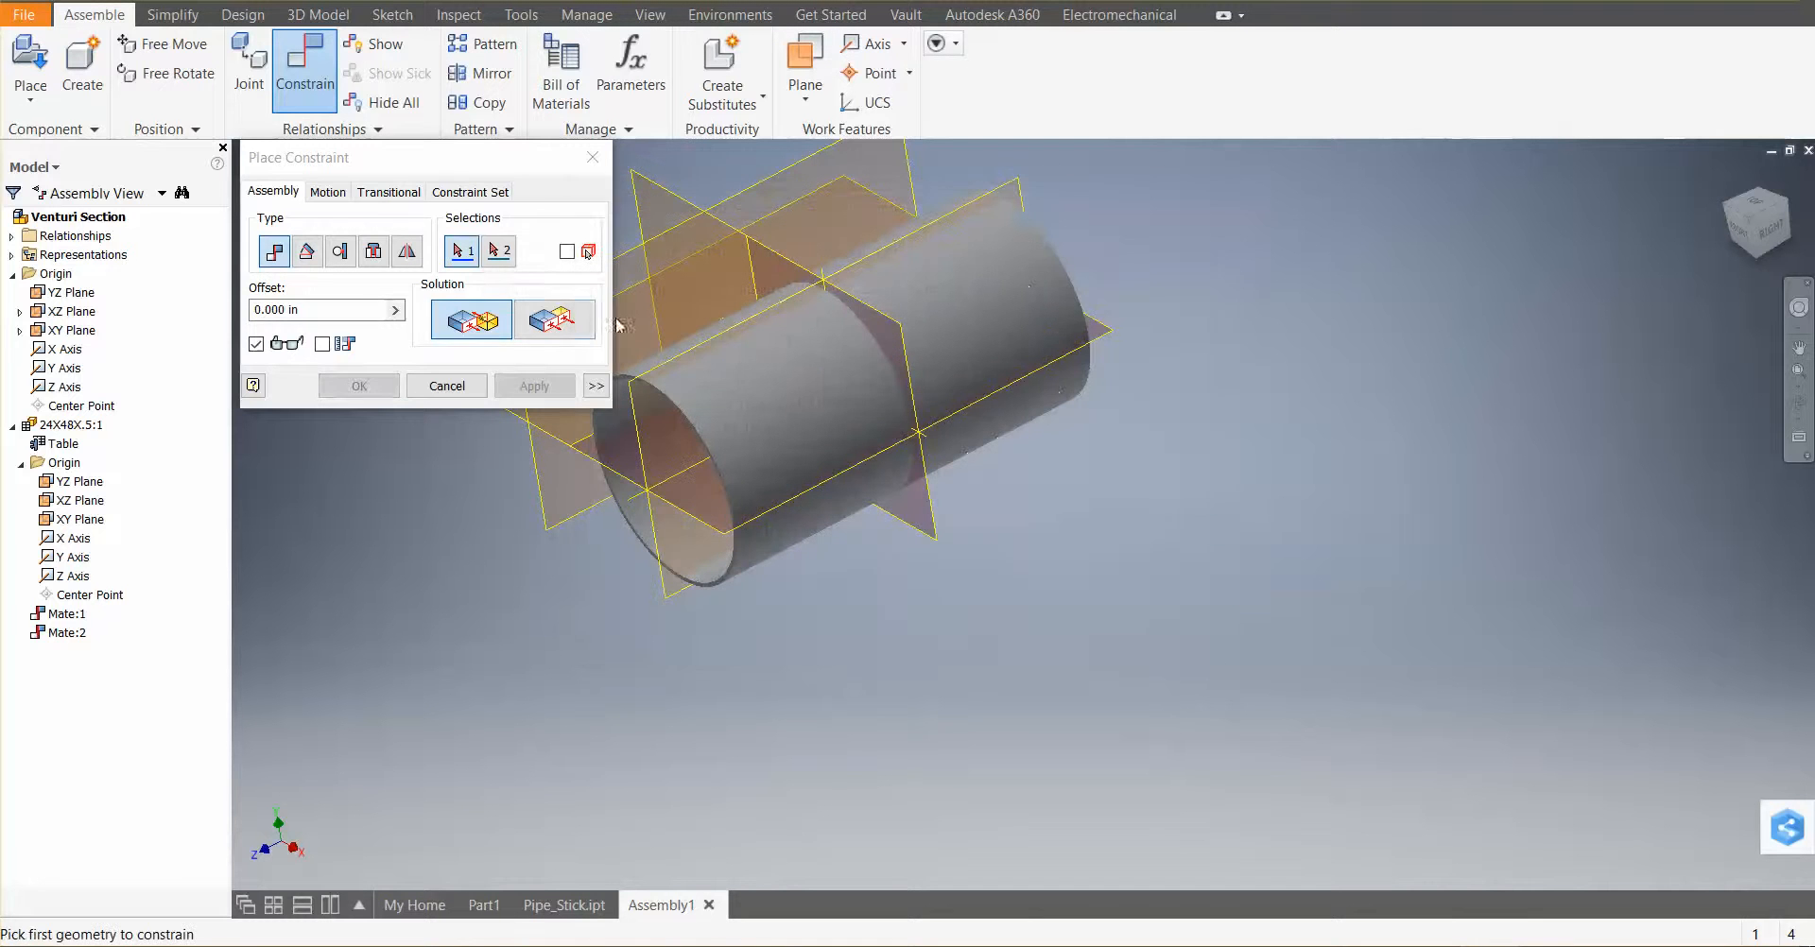
# Flush-constrain the pipe's remaining origin plane to the assembly's origin plane using the Flush solution, then close the Place Constraint dialog
pyautogui.click(552, 320)
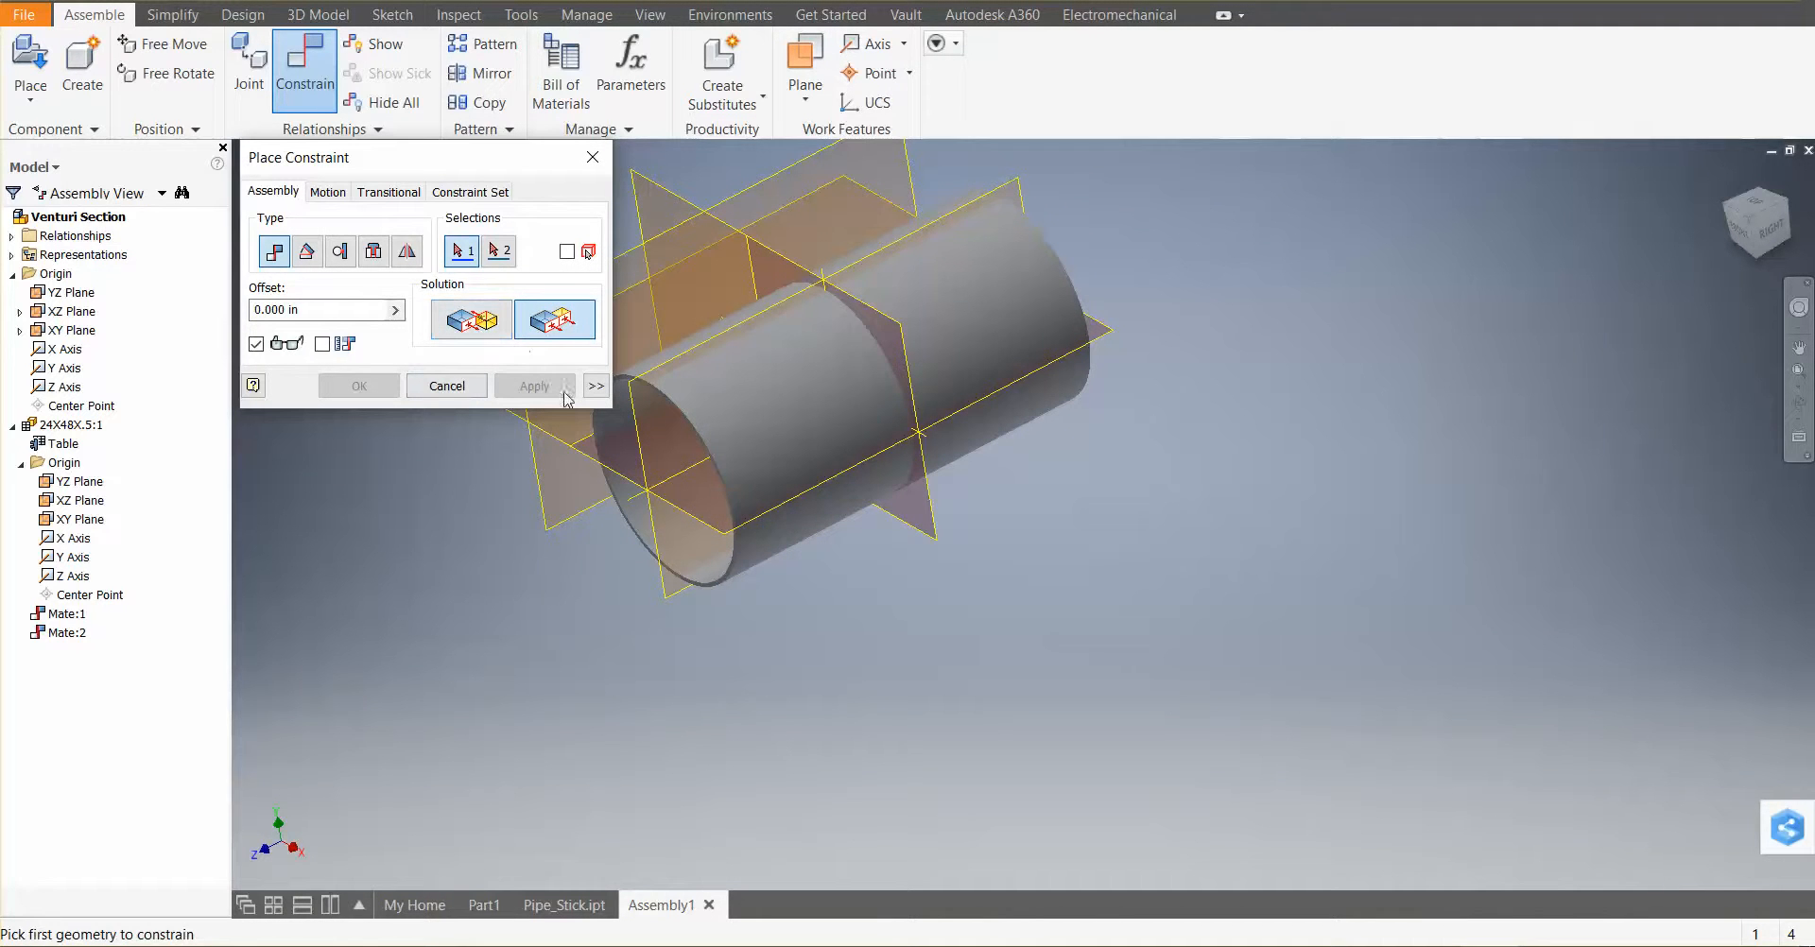
pyautogui.click(668, 589)
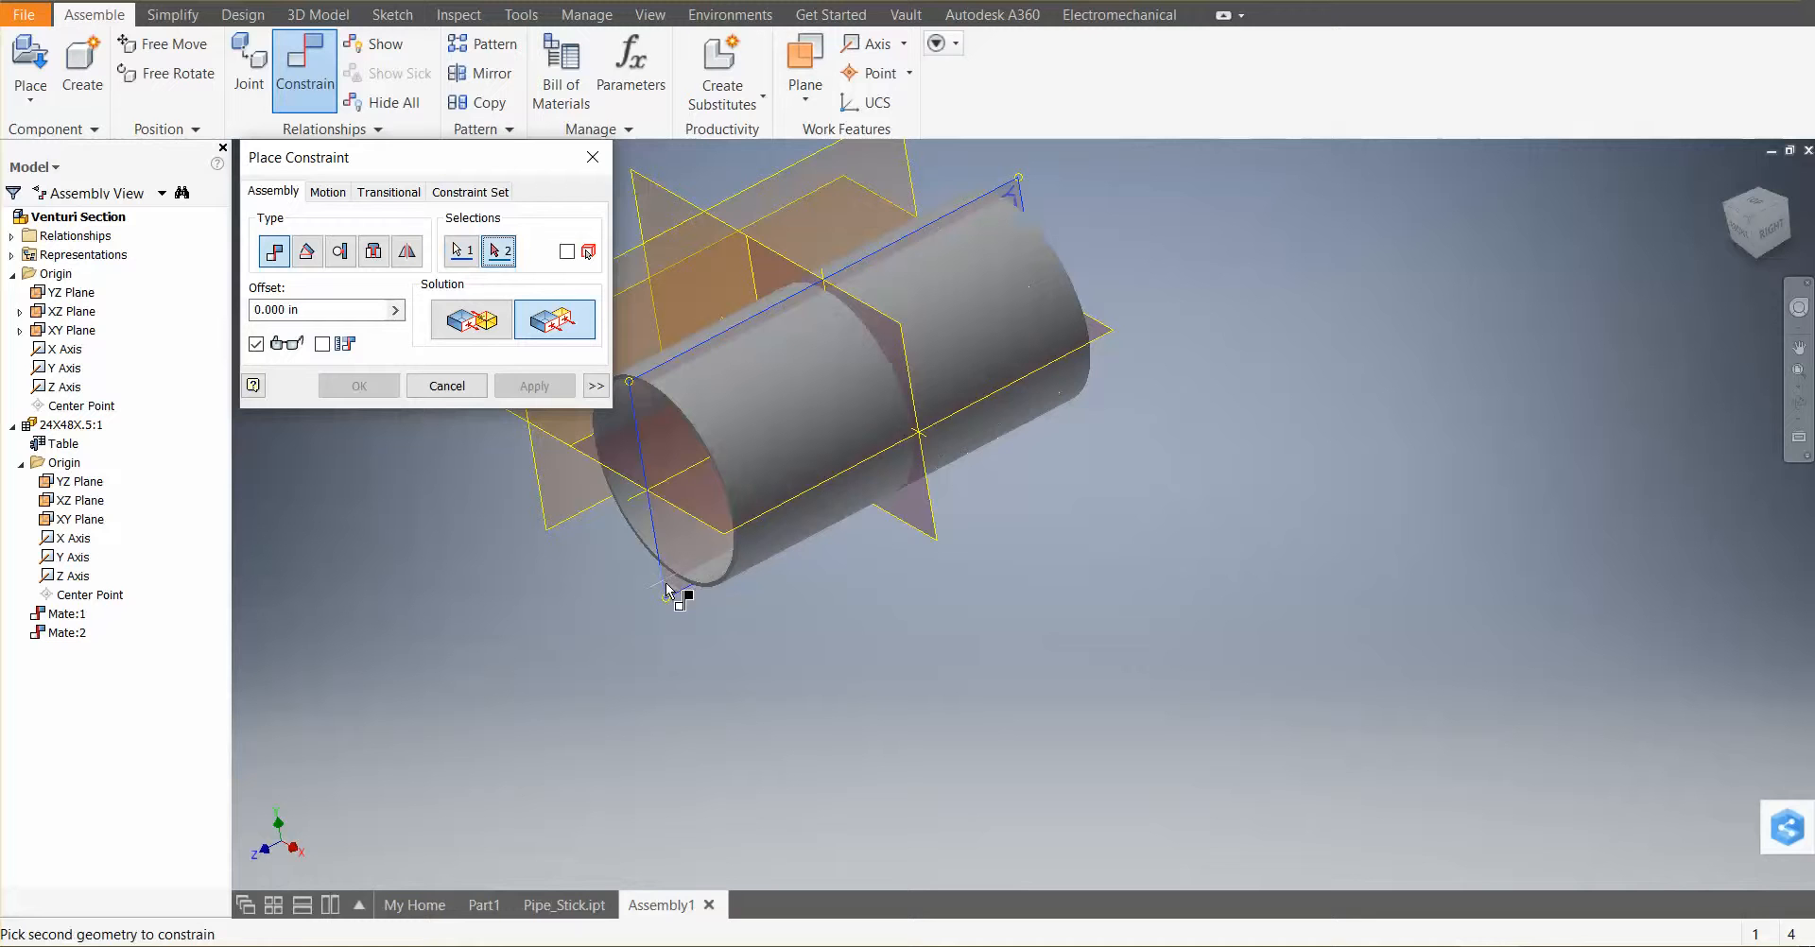
pyautogui.click(586, 519)
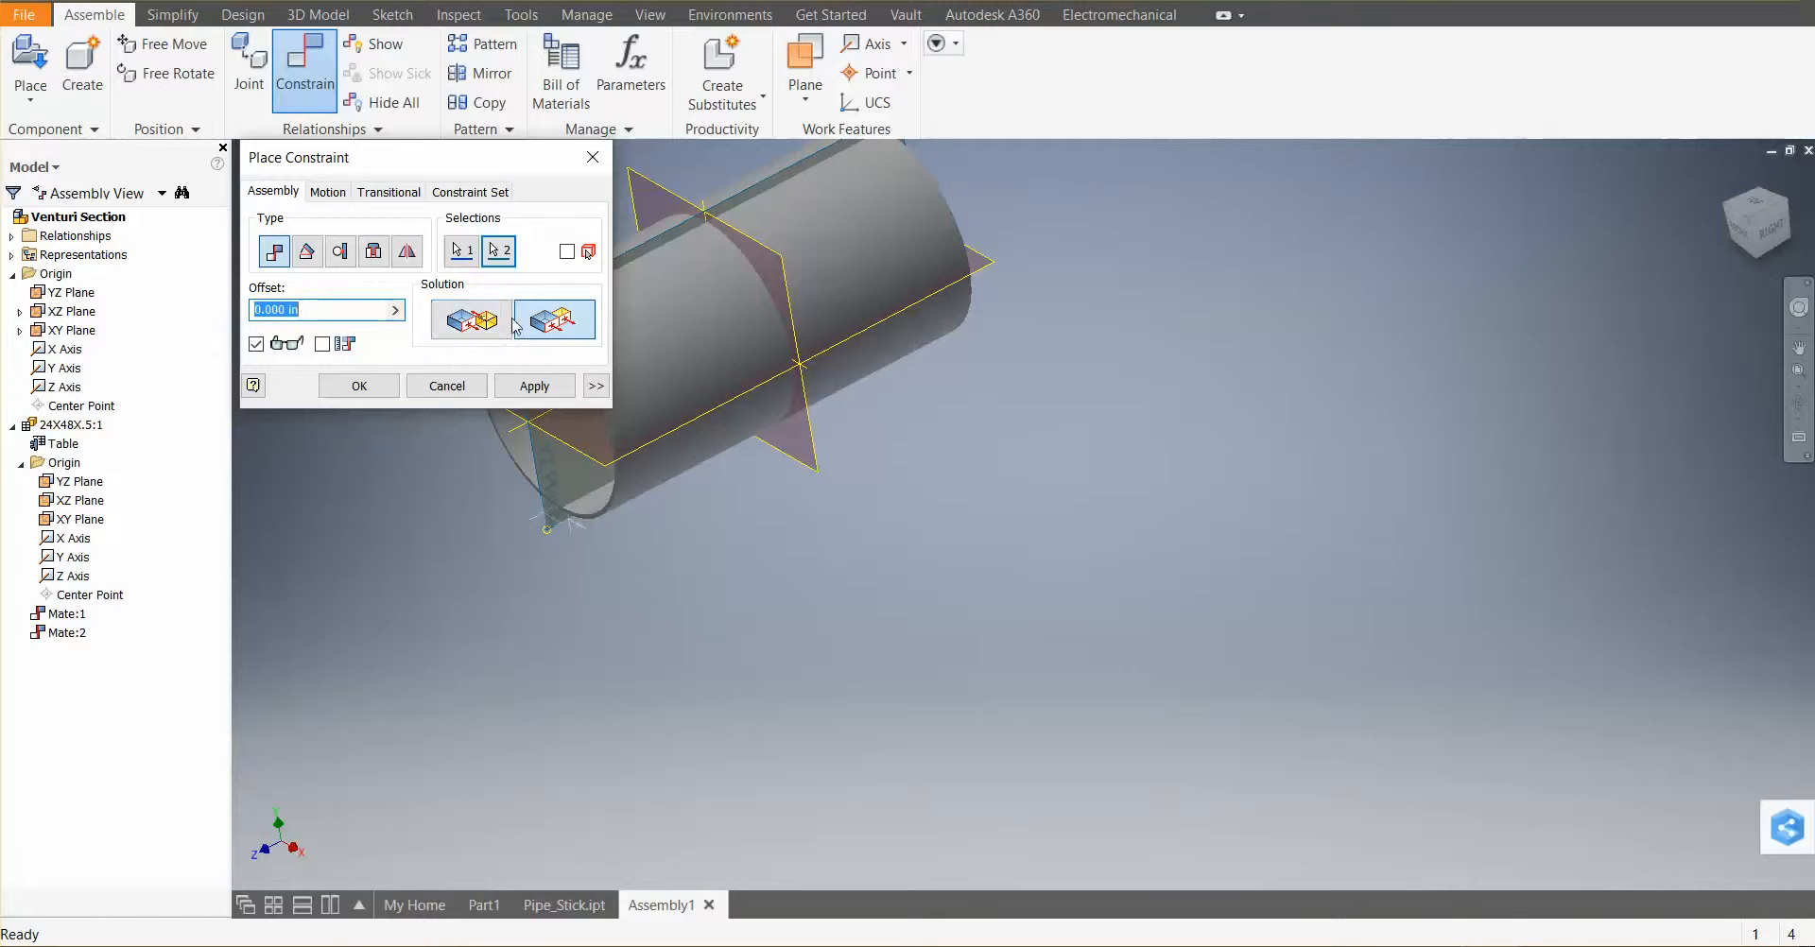
pyautogui.click(534, 386)
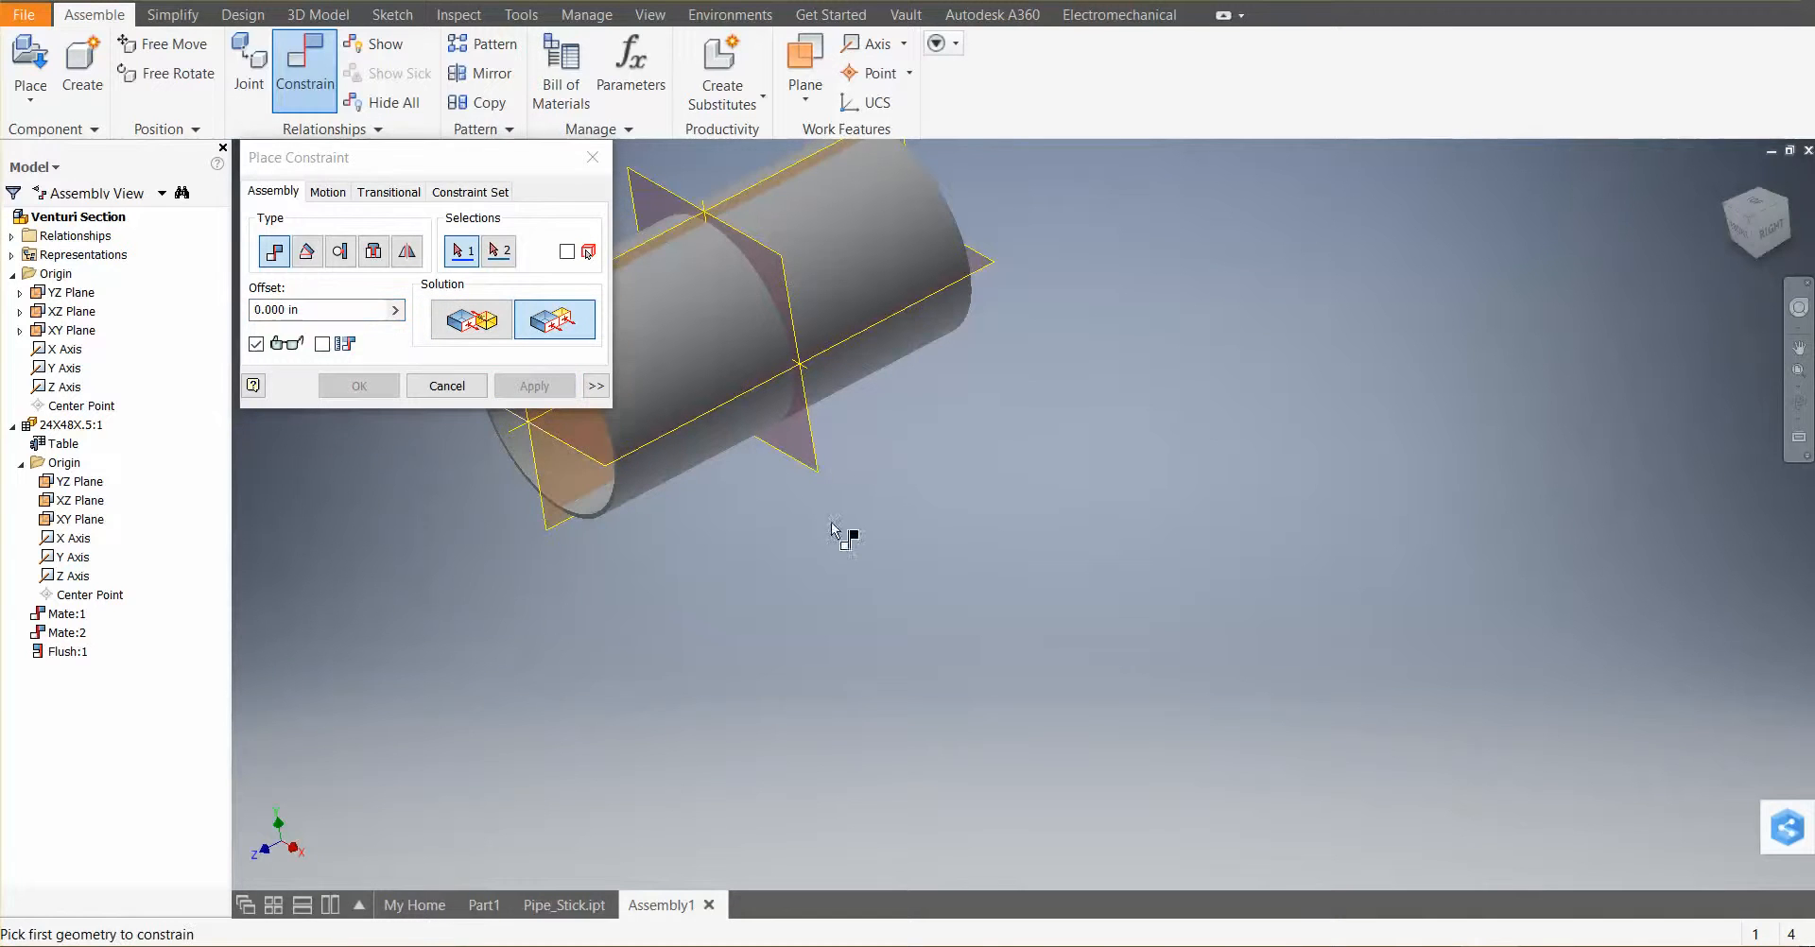
pyautogui.click(593, 158)
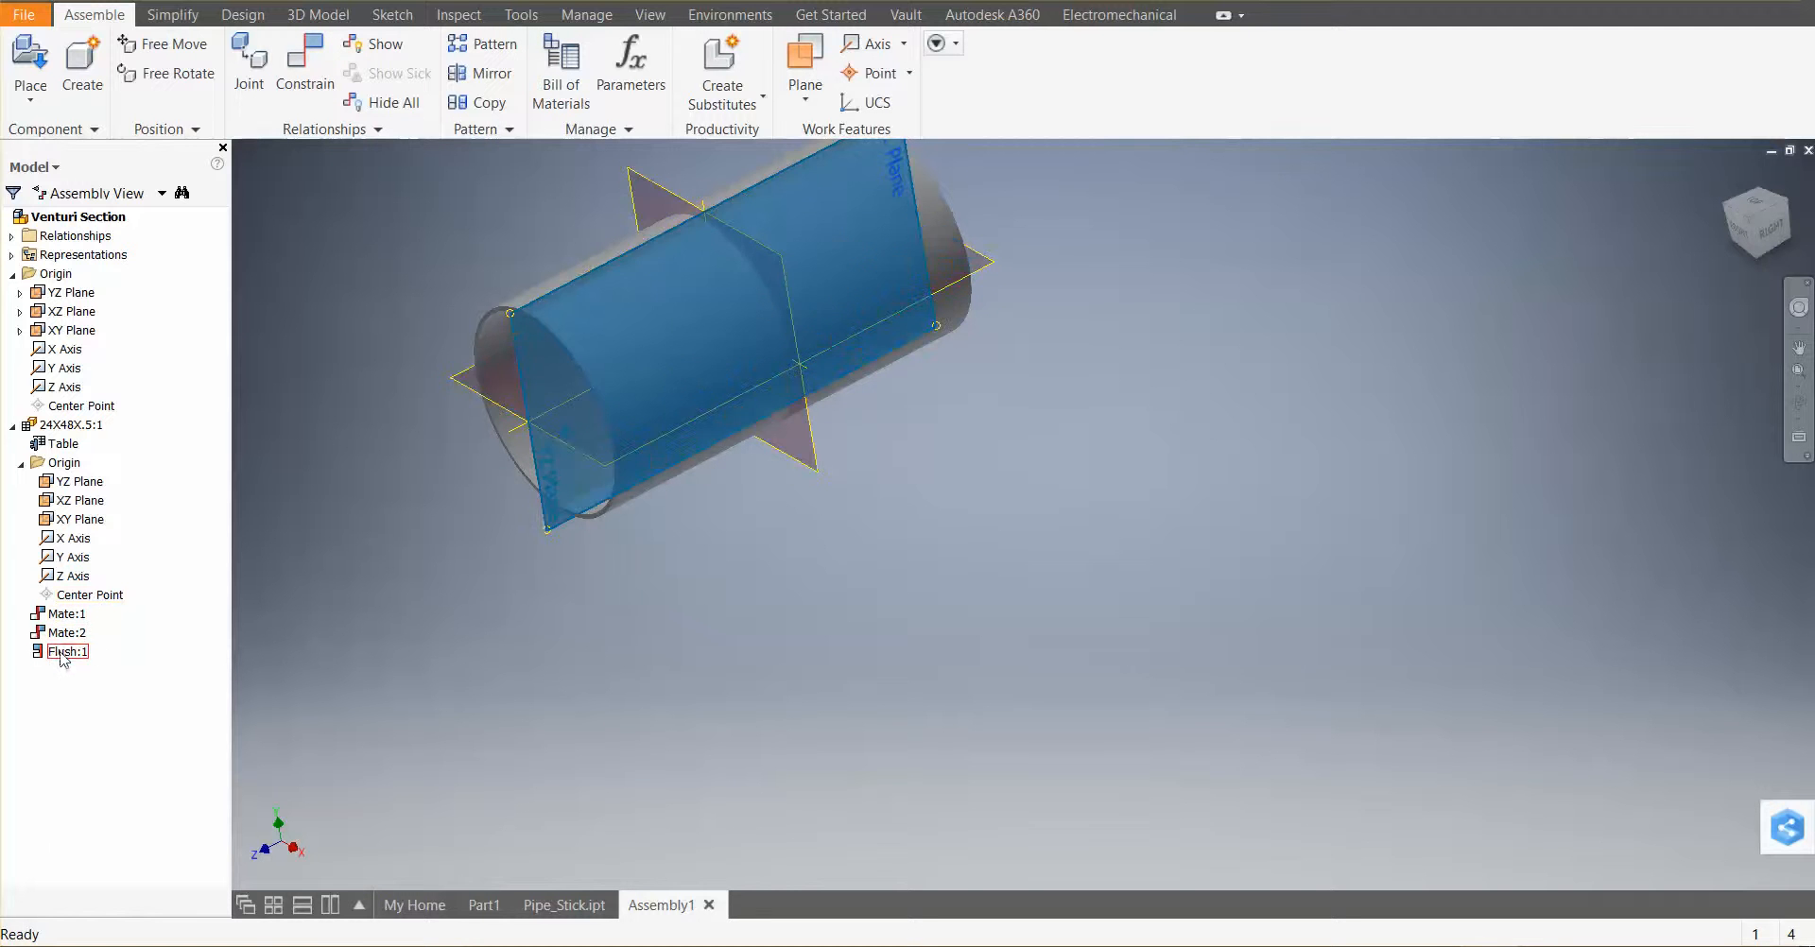
# Toggle the visibility of the assembly's origin planes and axes
pyautogui.scroll(-5, 902, 652)
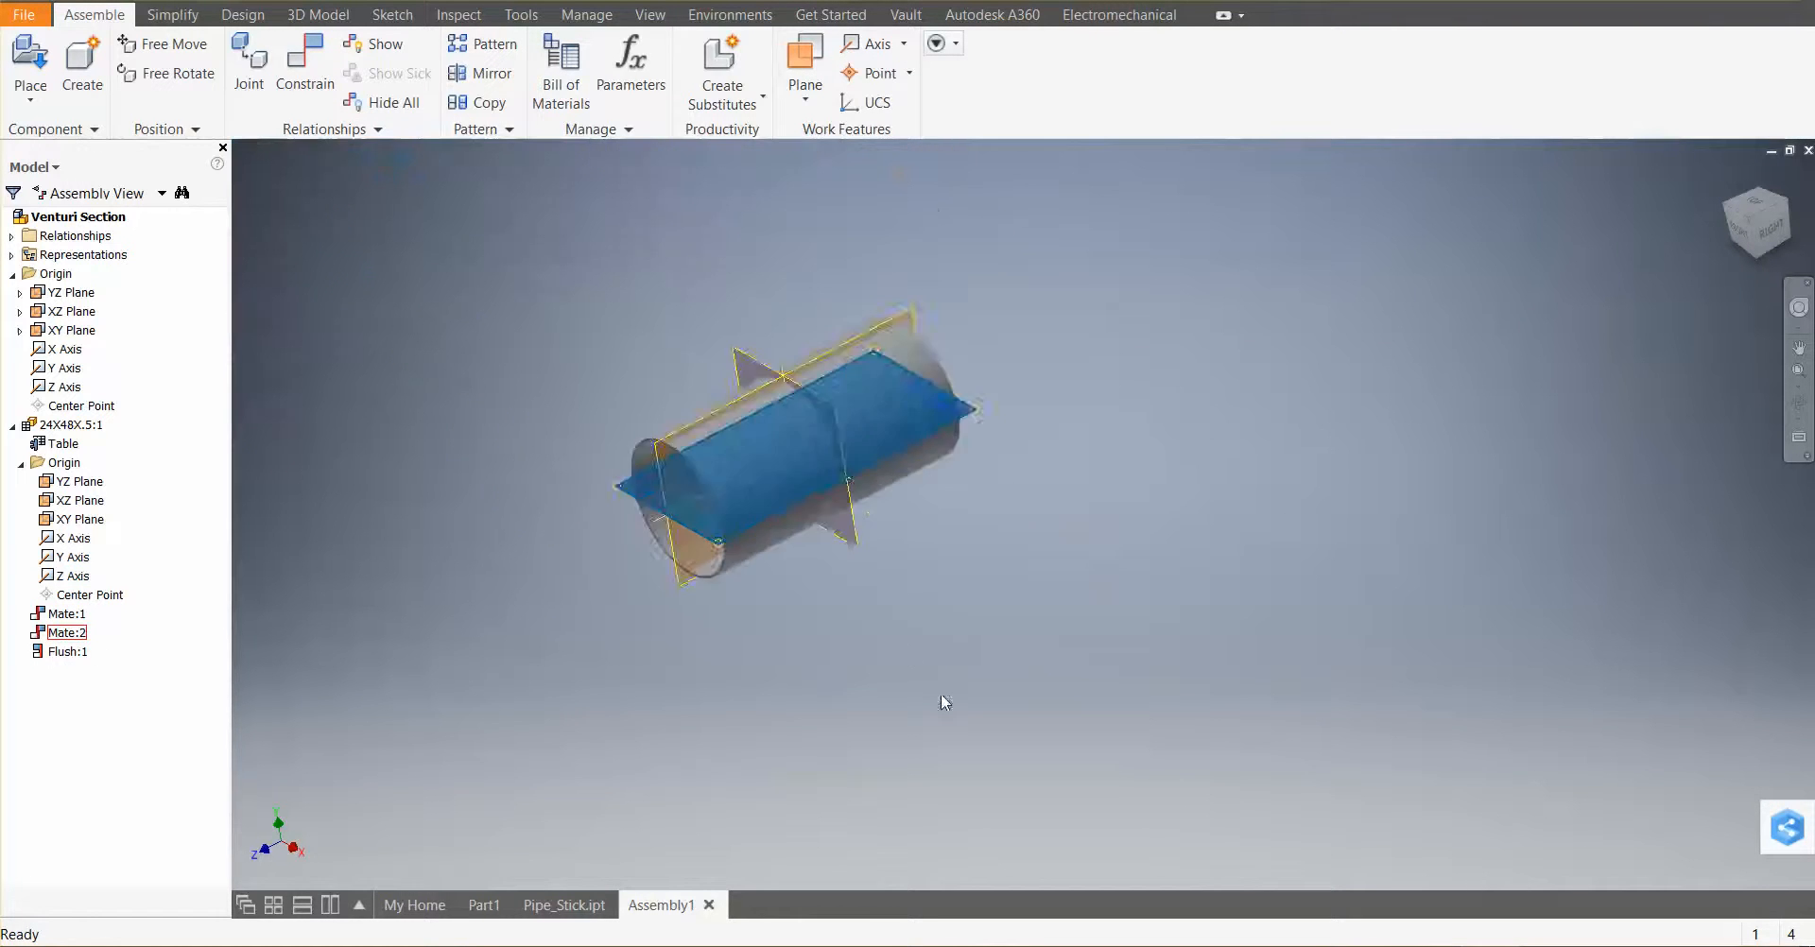
pyautogui.scroll(6, 865, 516)
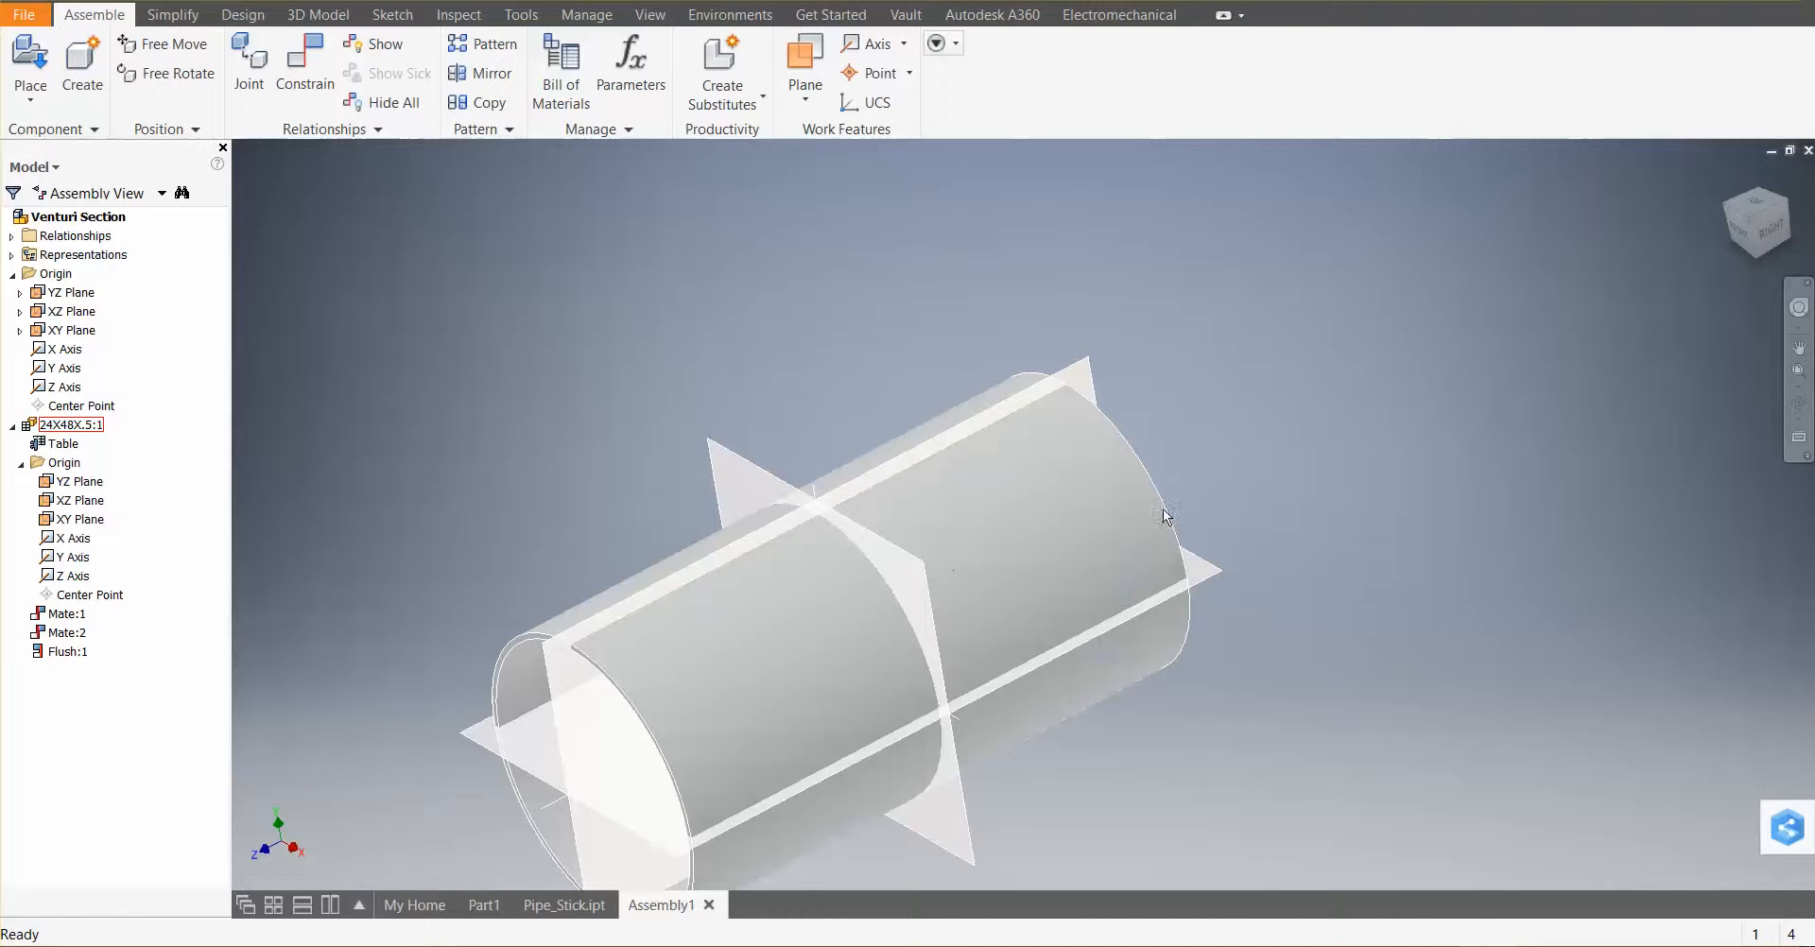
pyautogui.scroll(3, 527, 445)
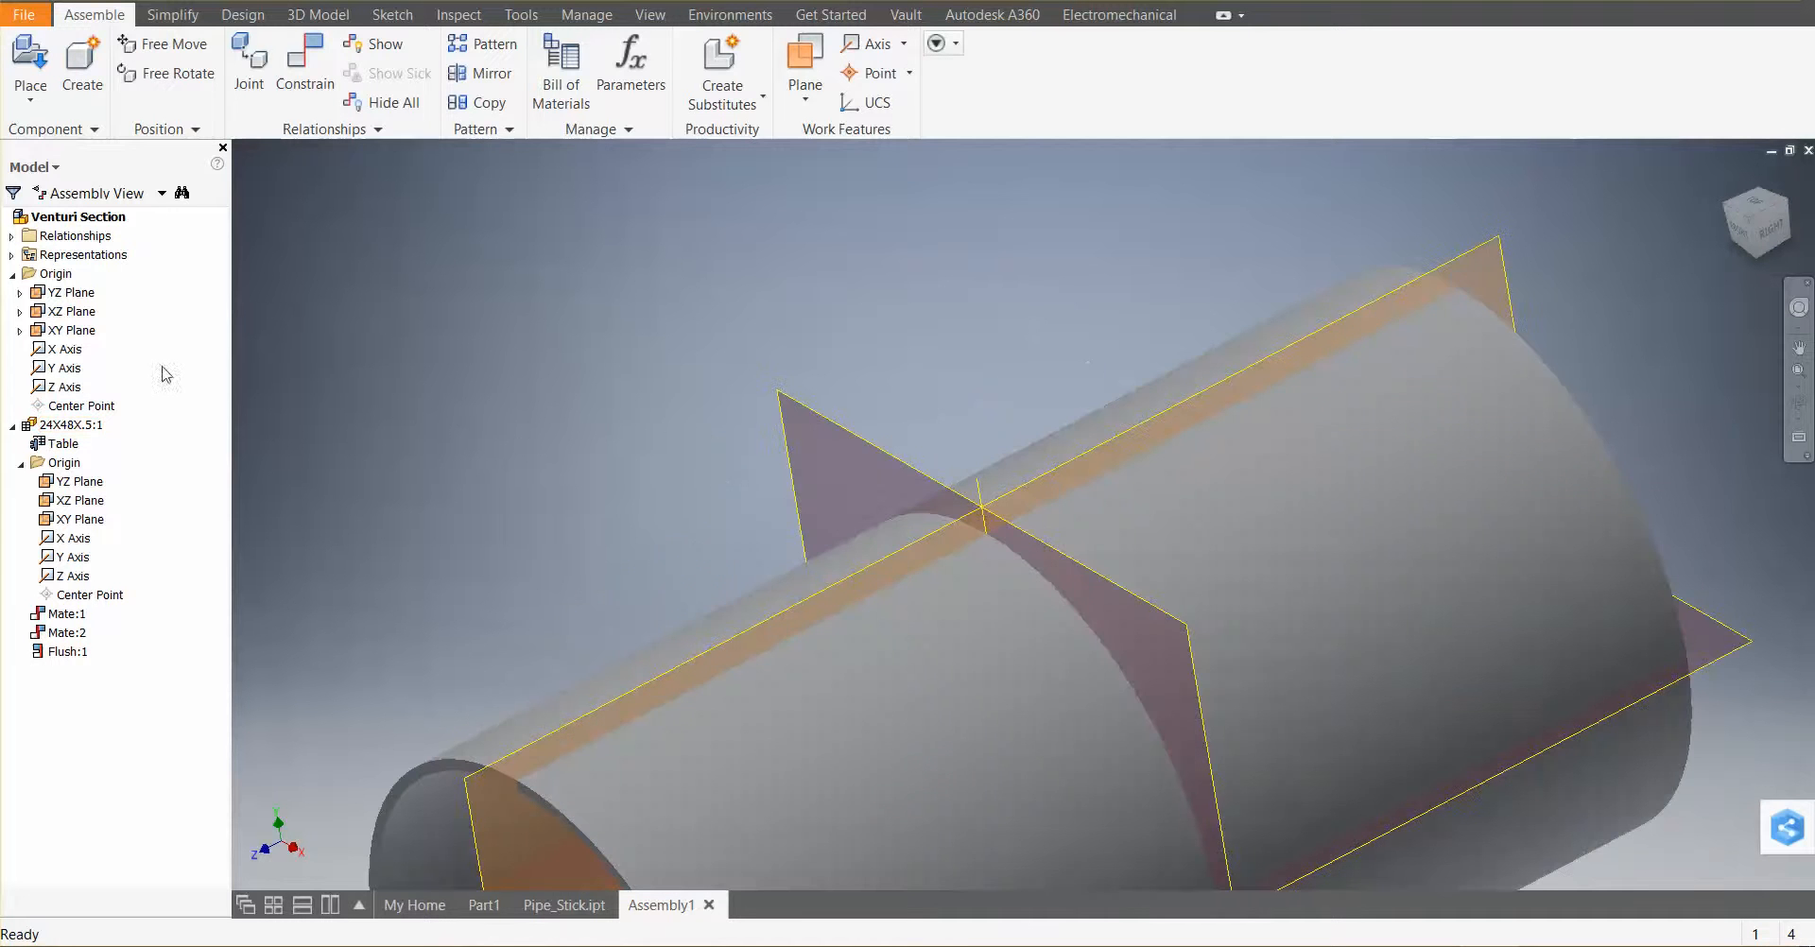
pyautogui.scroll(-2, 489, 482)
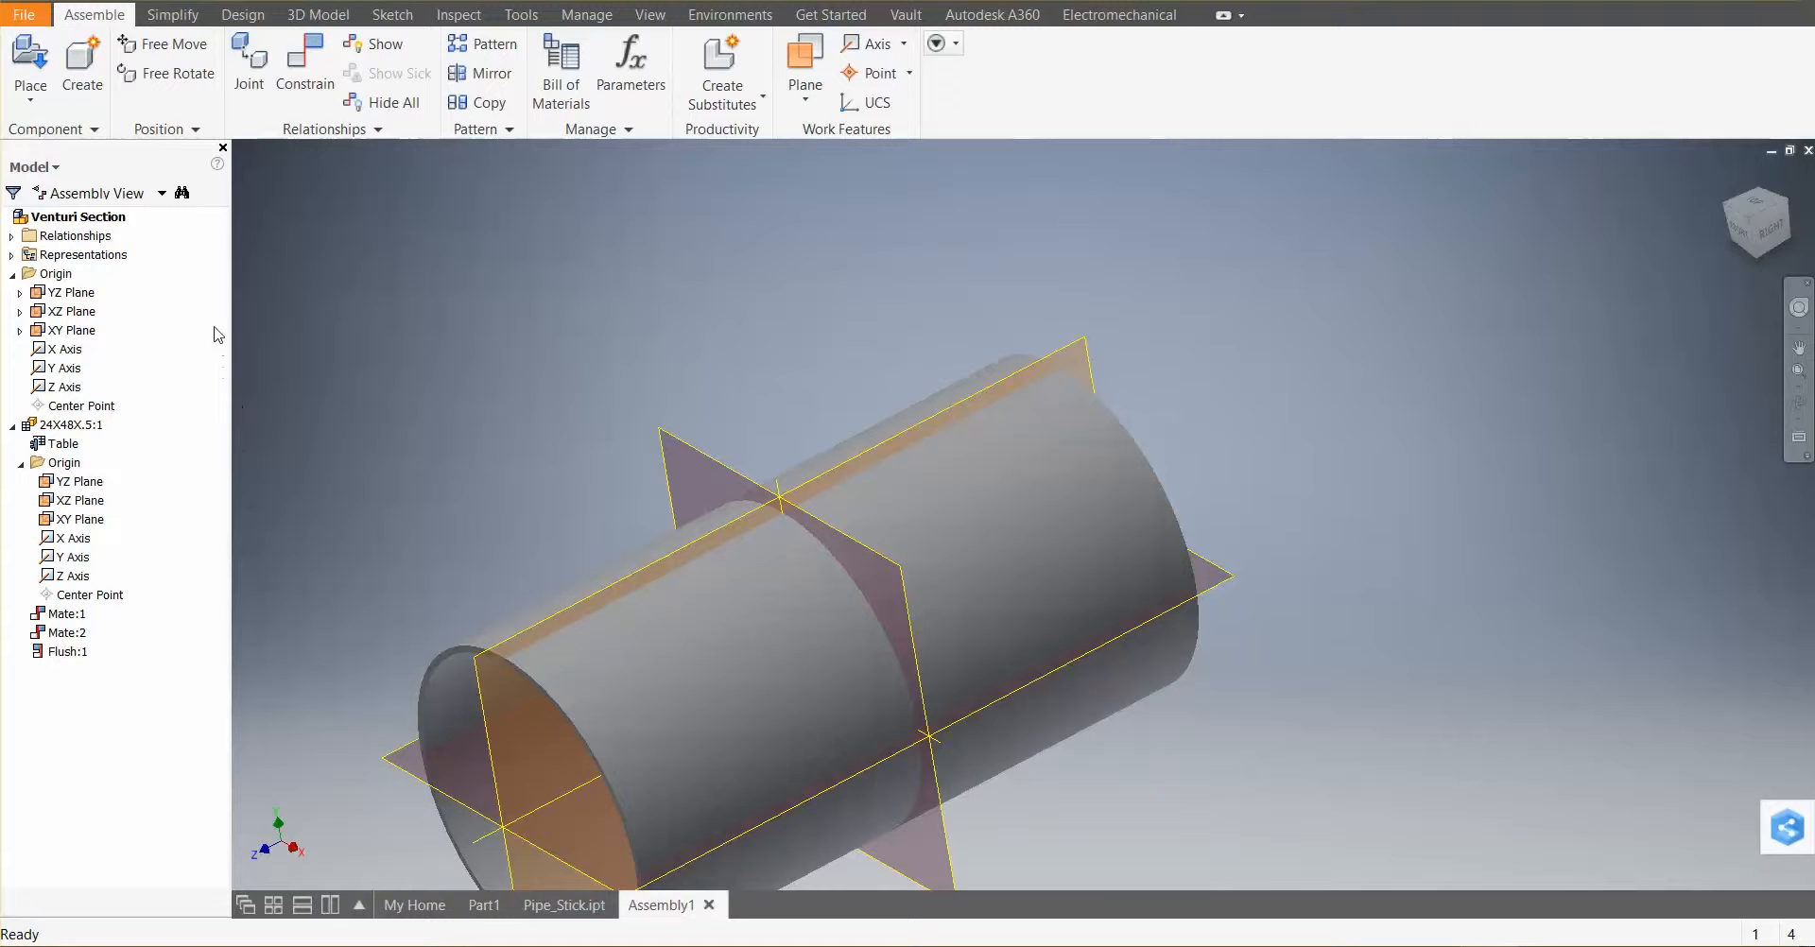
pyautogui.click(57, 274)
pyautogui.click(64, 293)
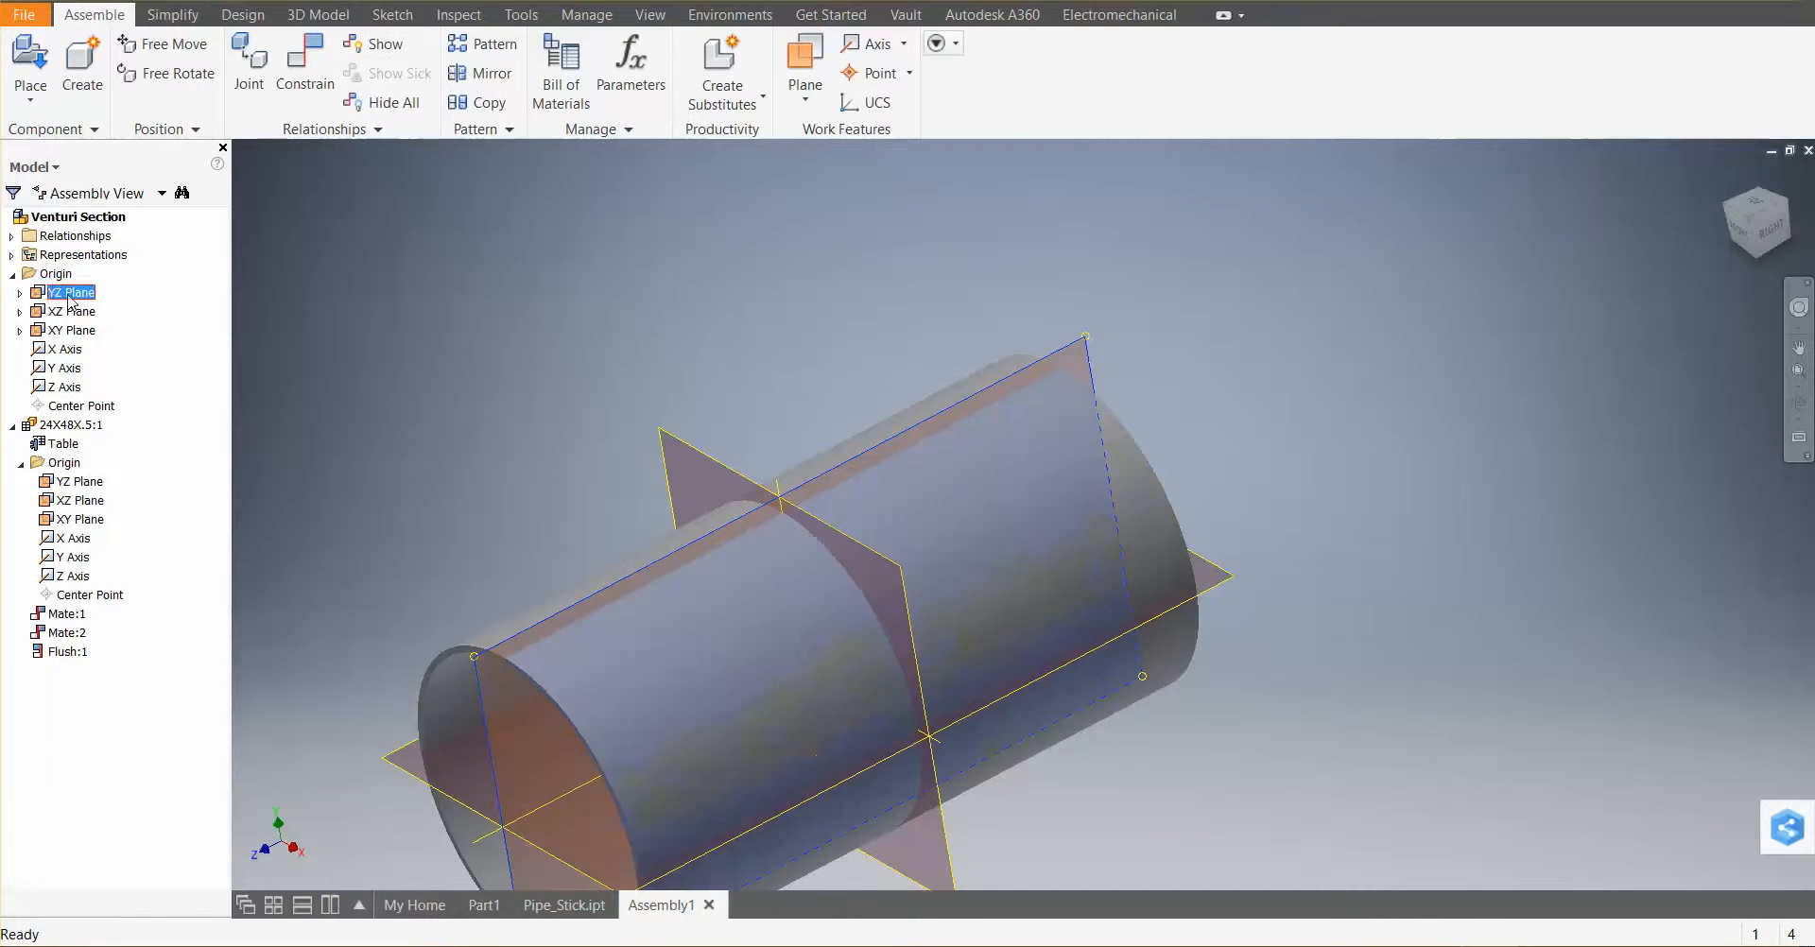
pyautogui.keyDown('shift'); pyautogui.click(62, 387); pyautogui.keyUp('shift')
pyautogui.rightClick(57, 389)
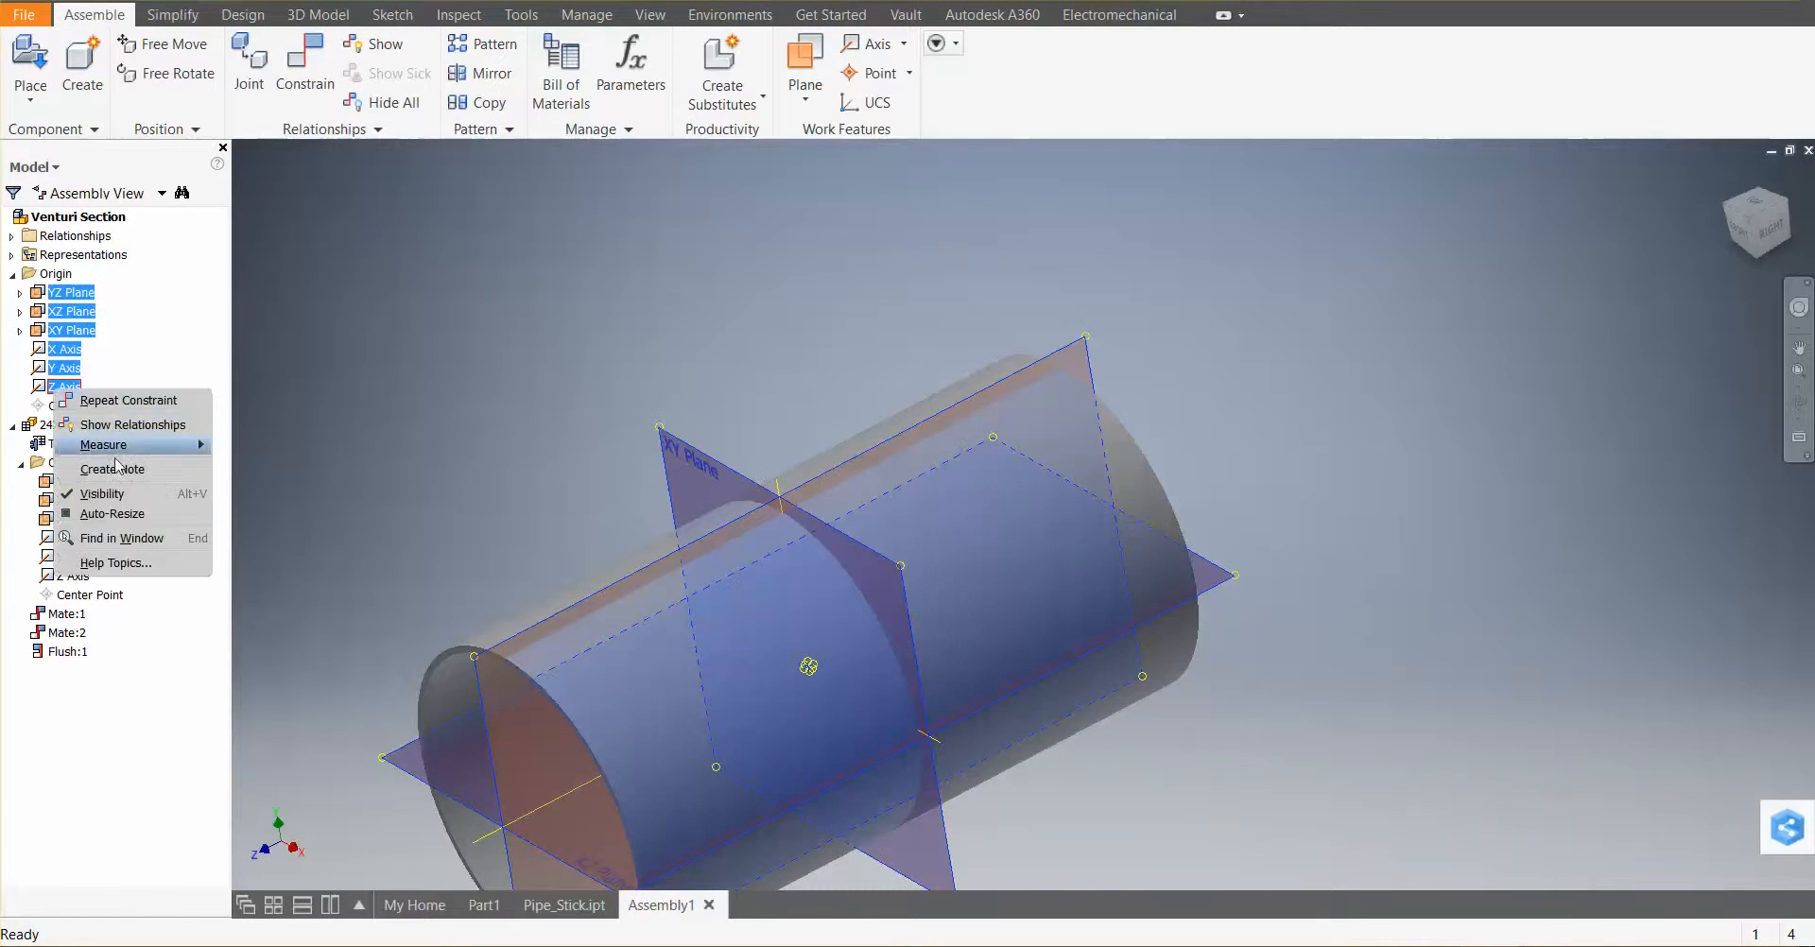
pyautogui.click(114, 495)
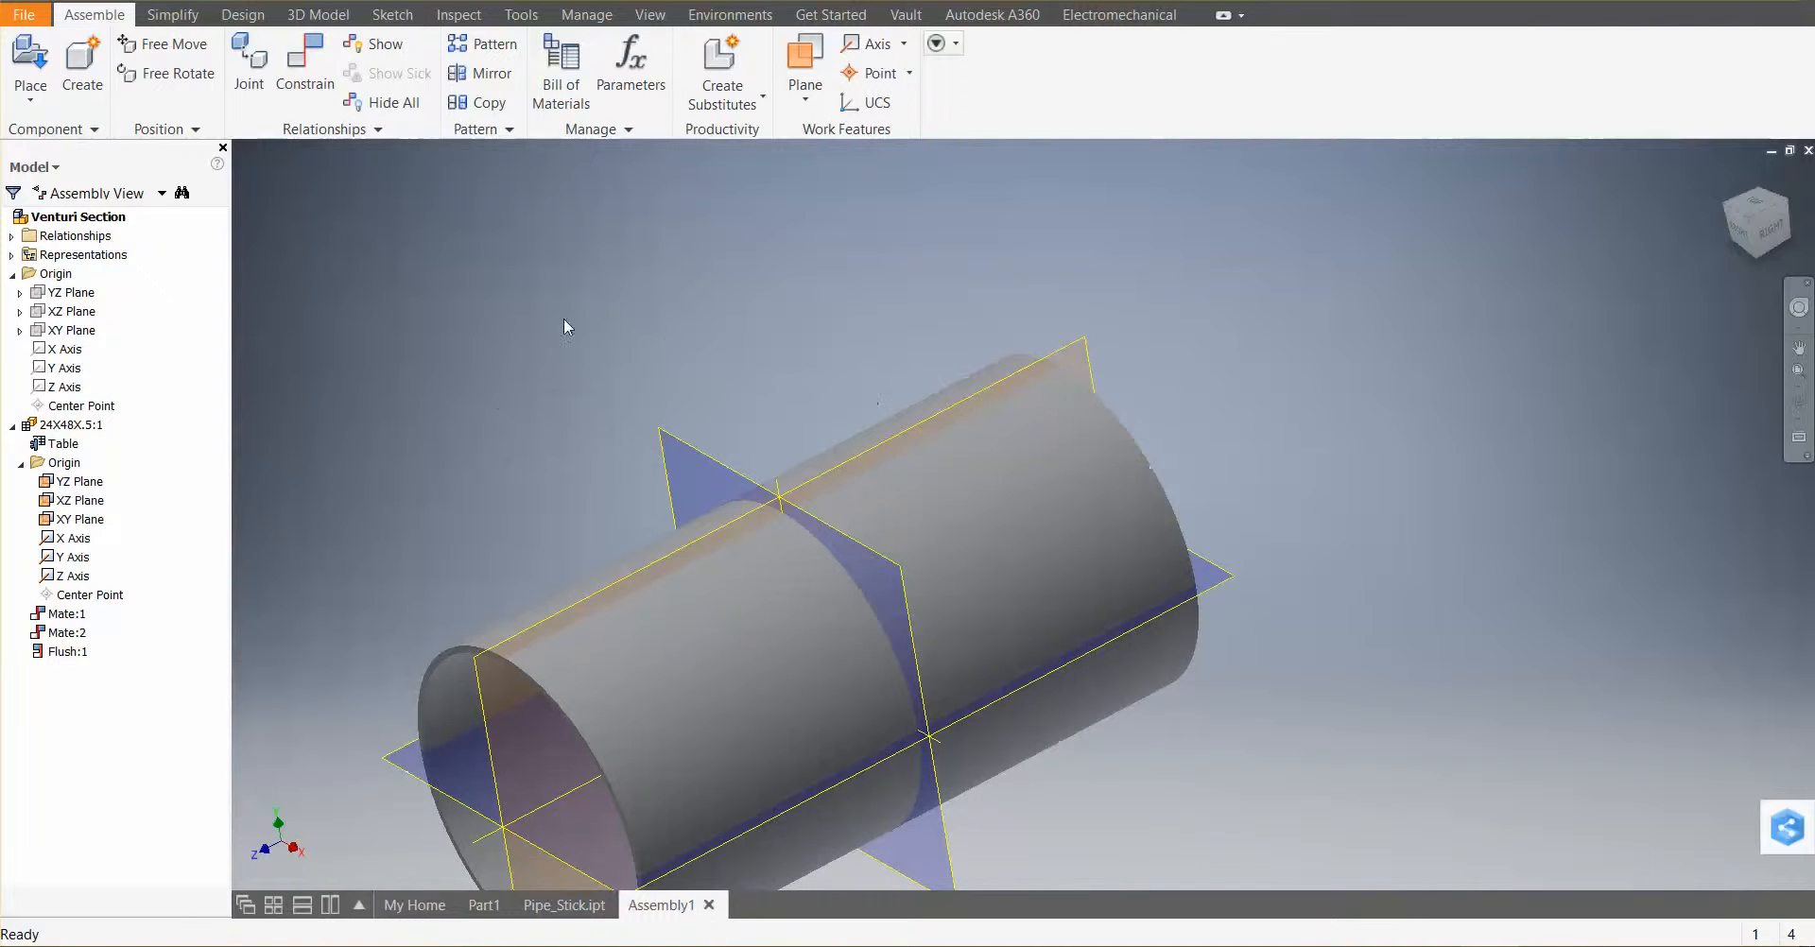
pyautogui.click(107, 318)
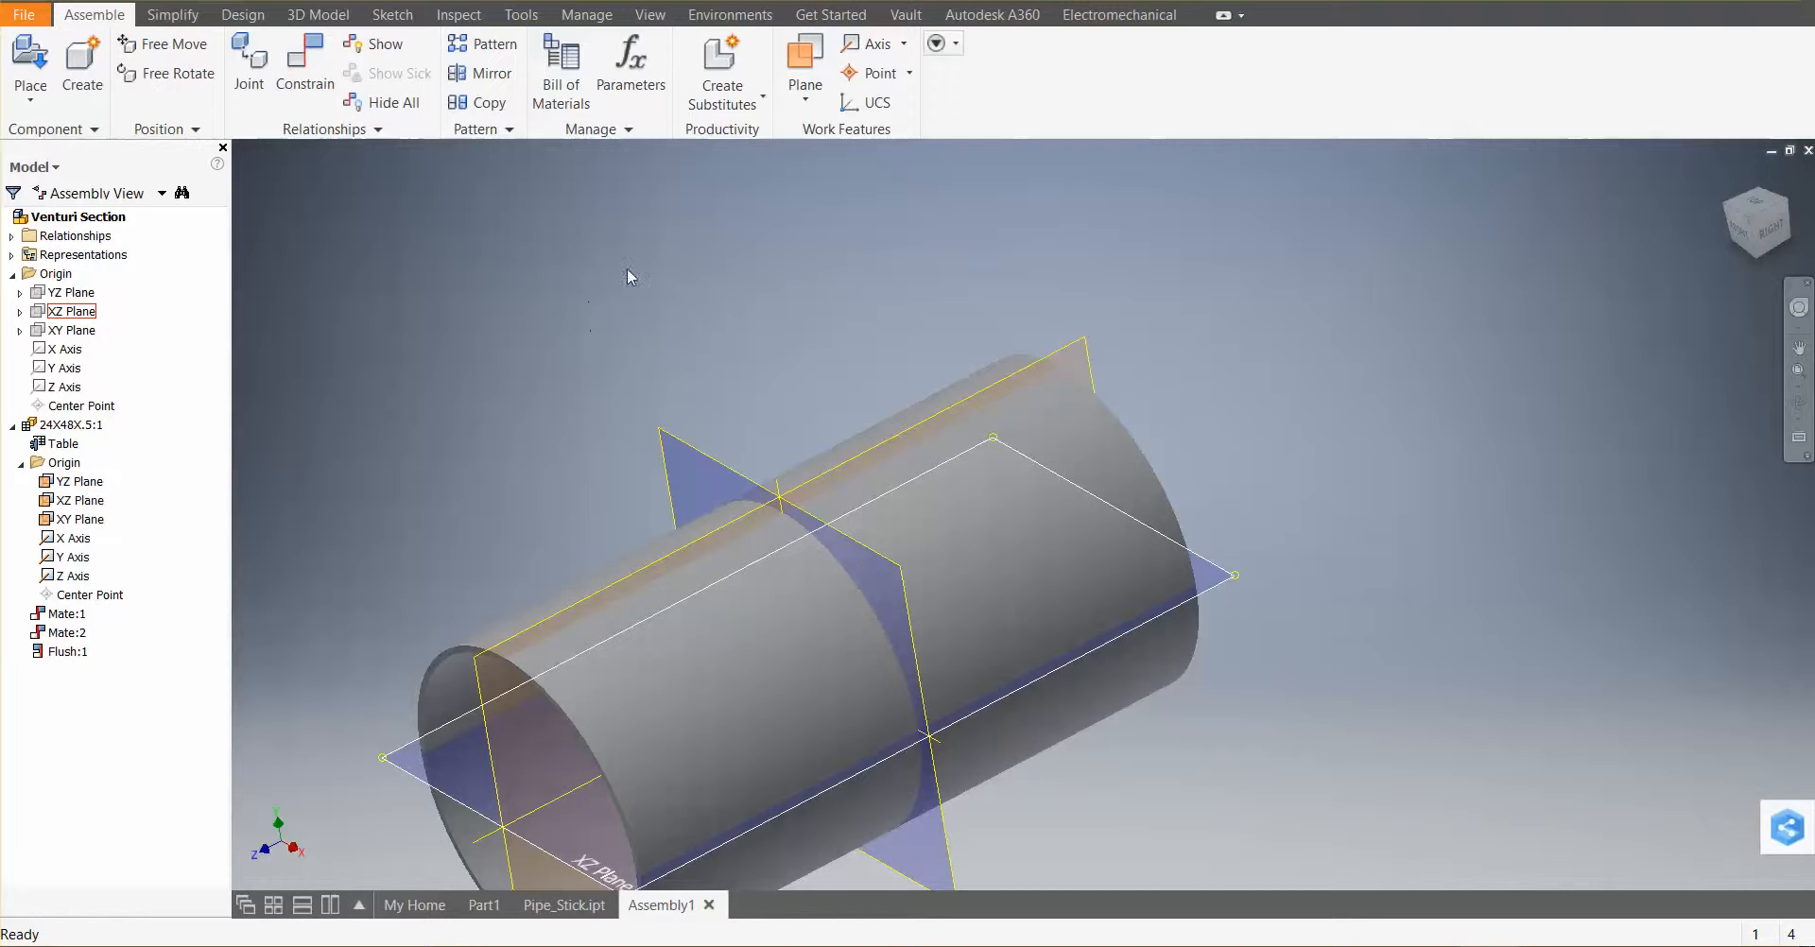
# Start placing 24Inch Flange.ipt and select the 24 Inch Class 8 Flange member in the iPart table
pyautogui.click(31, 64)
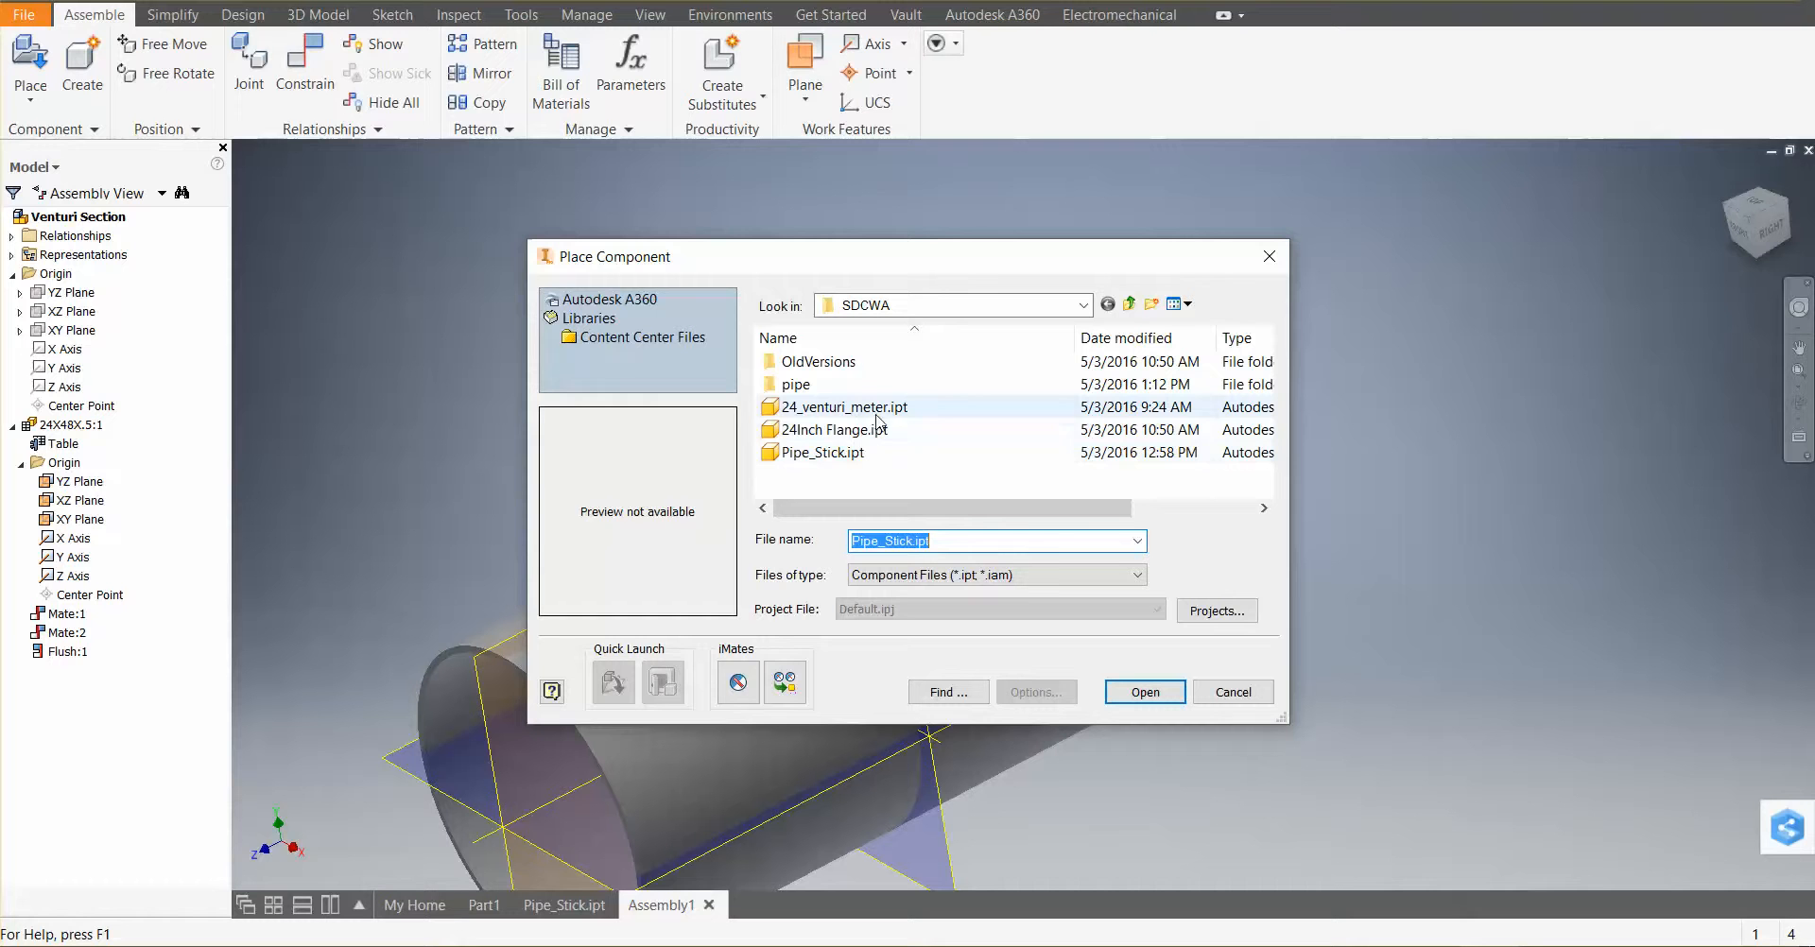
pyautogui.click(844, 433)
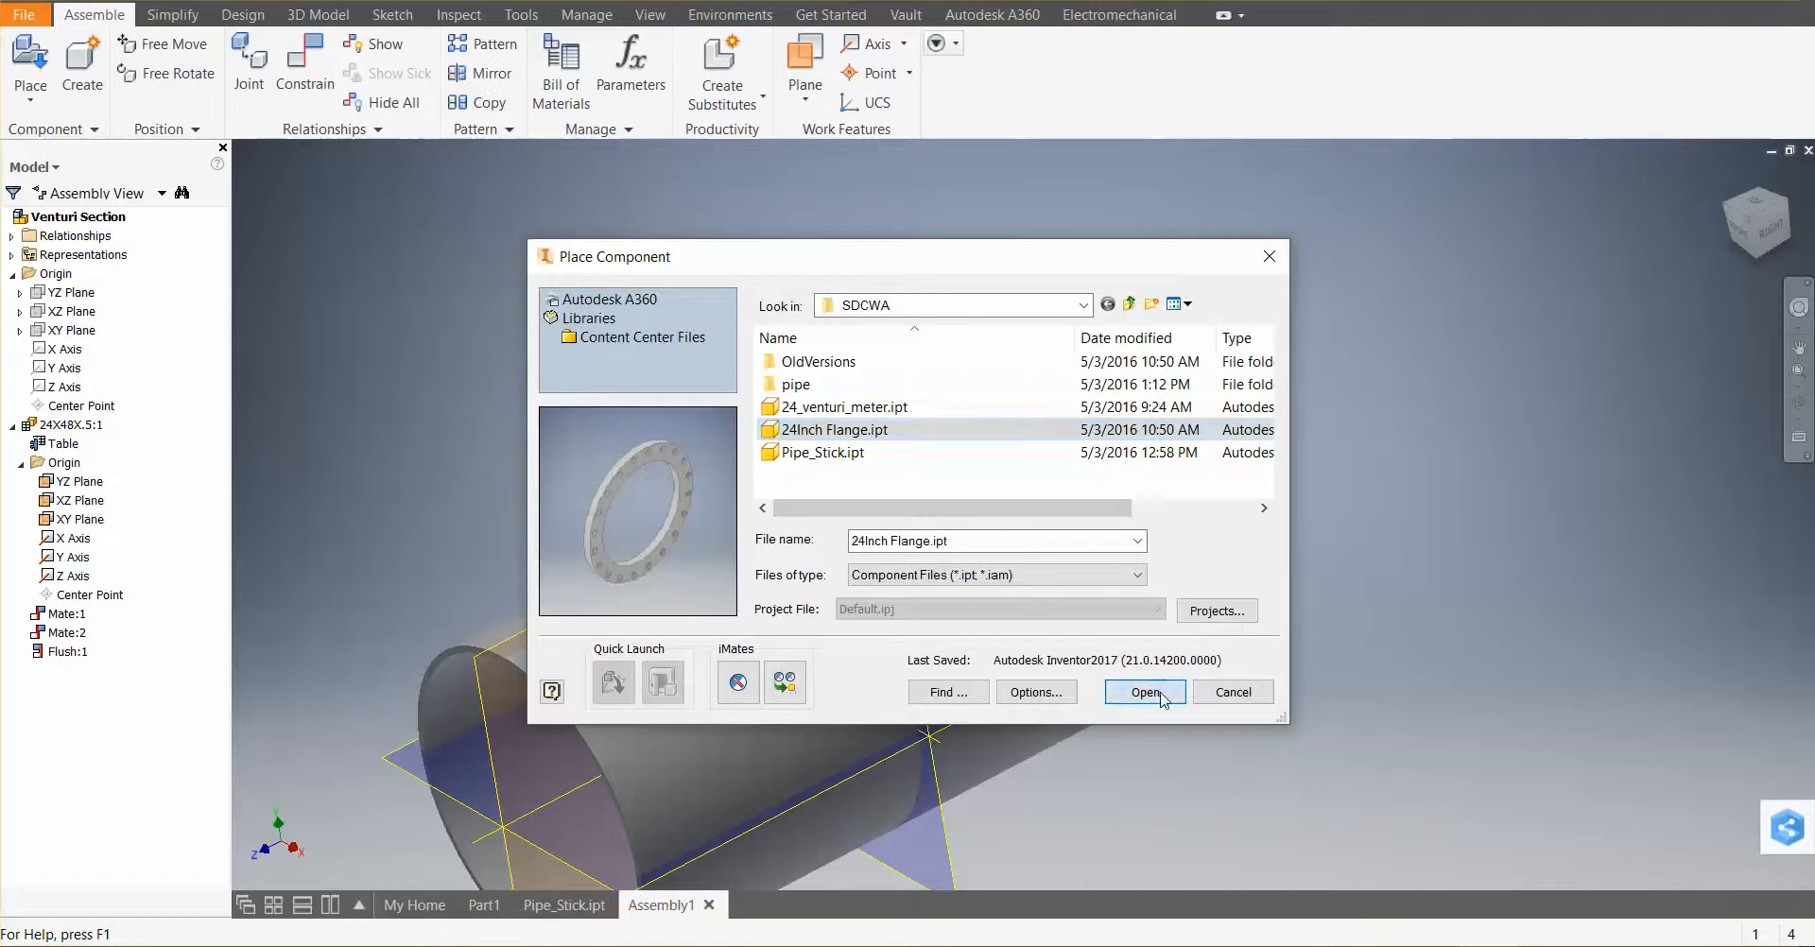
pyautogui.click(1145, 692)
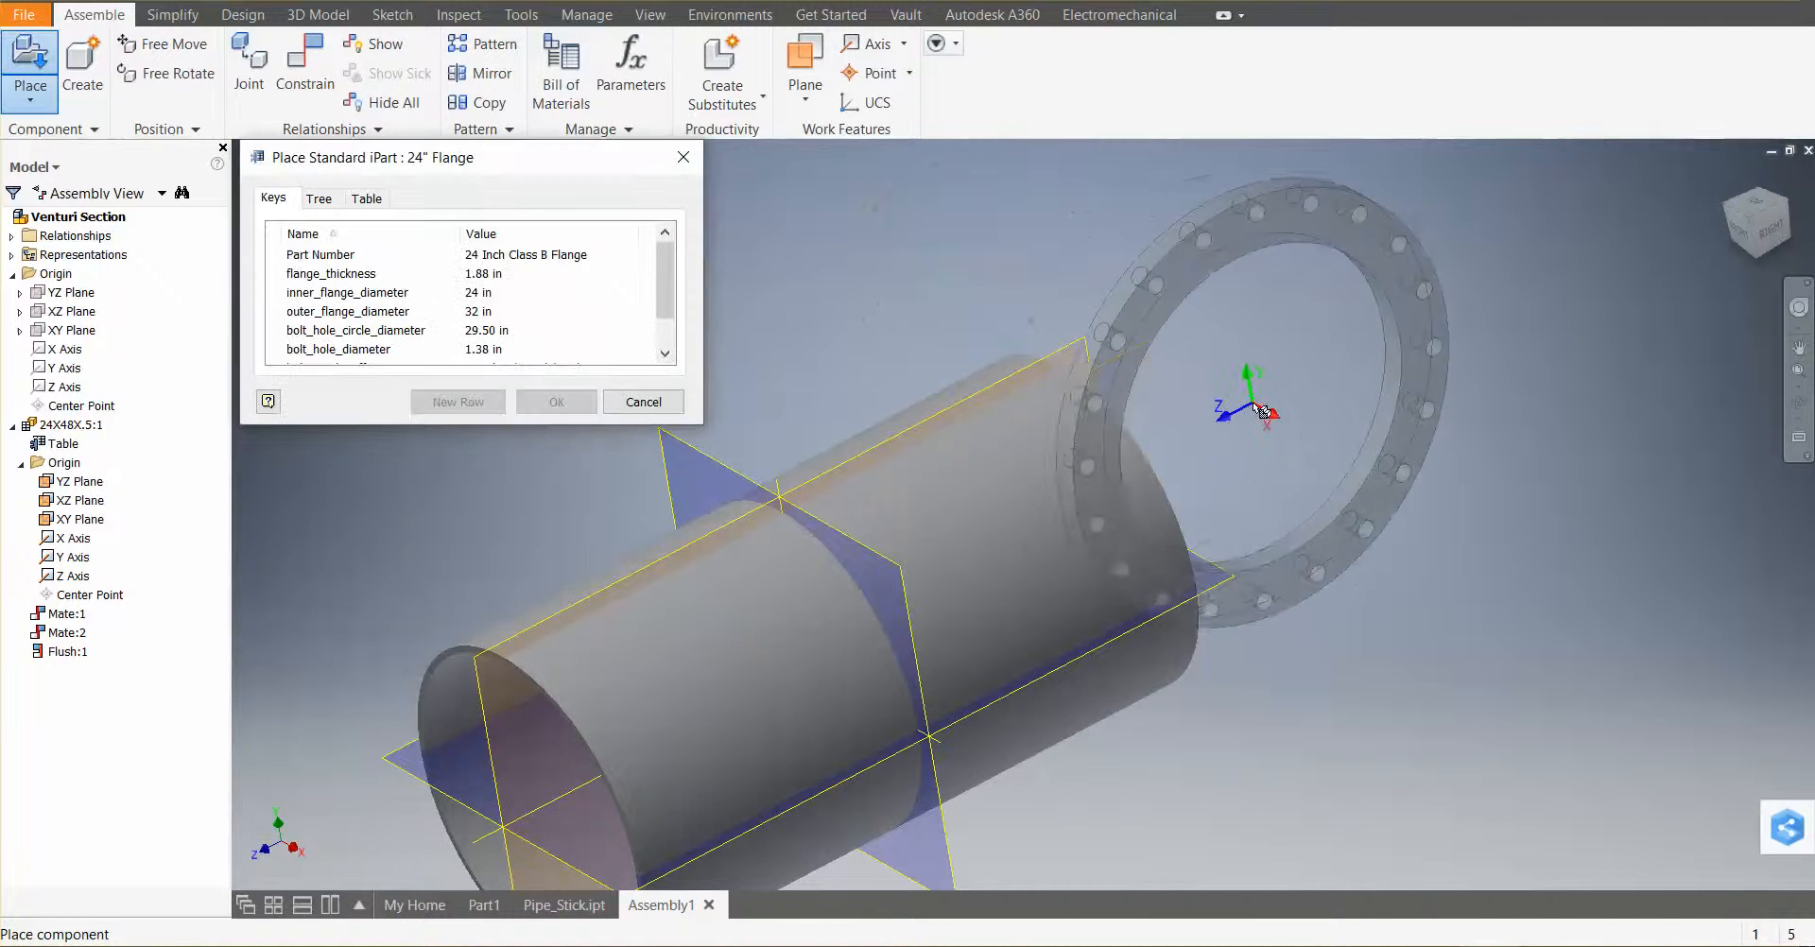
pyautogui.click(369, 199)
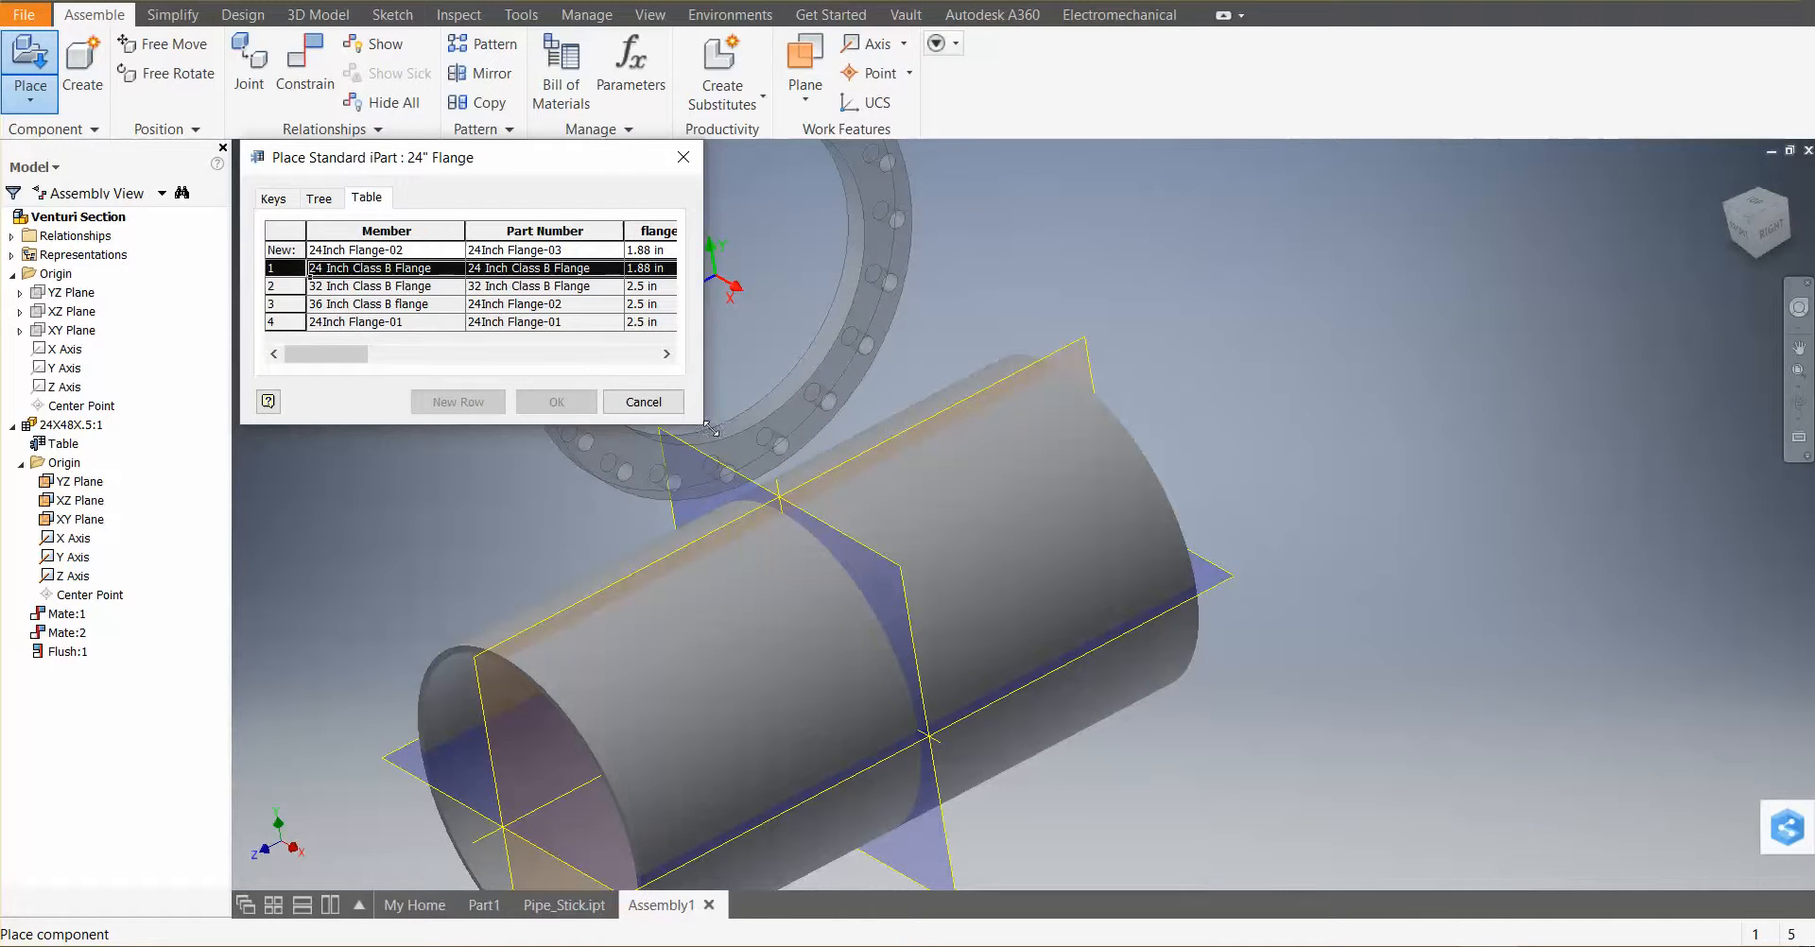
pyautogui.moveTo(711, 429); pyautogui.dragTo(868, 518)
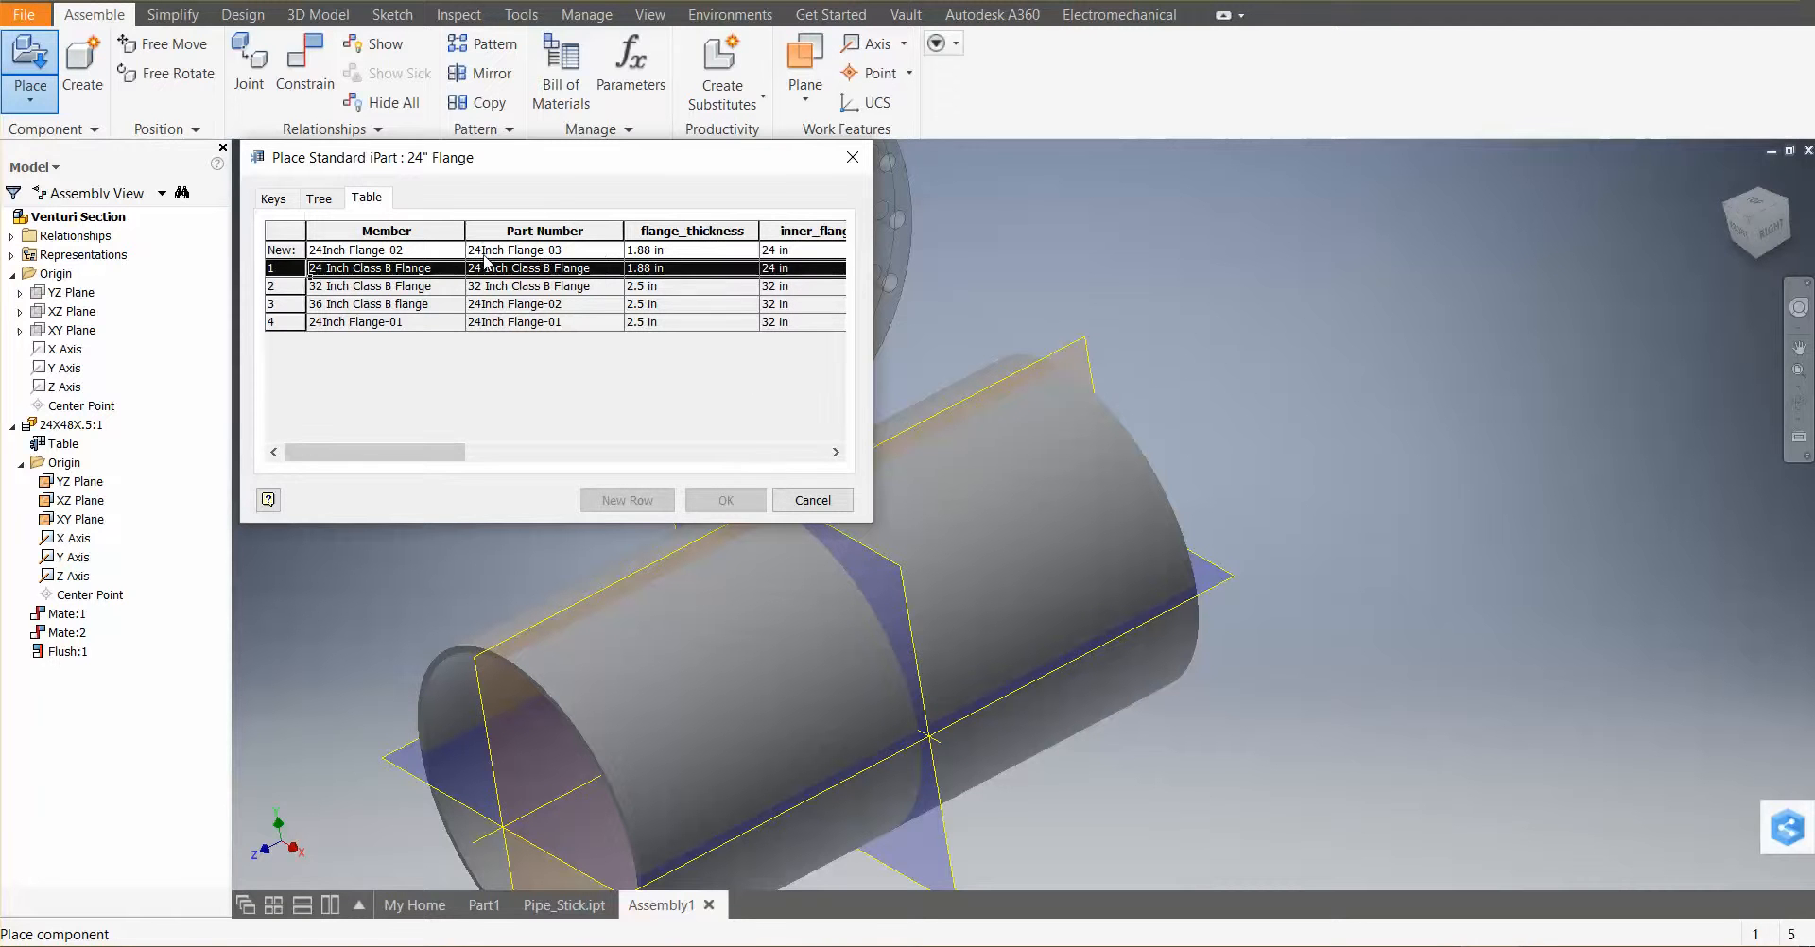
pyautogui.click(369, 268)
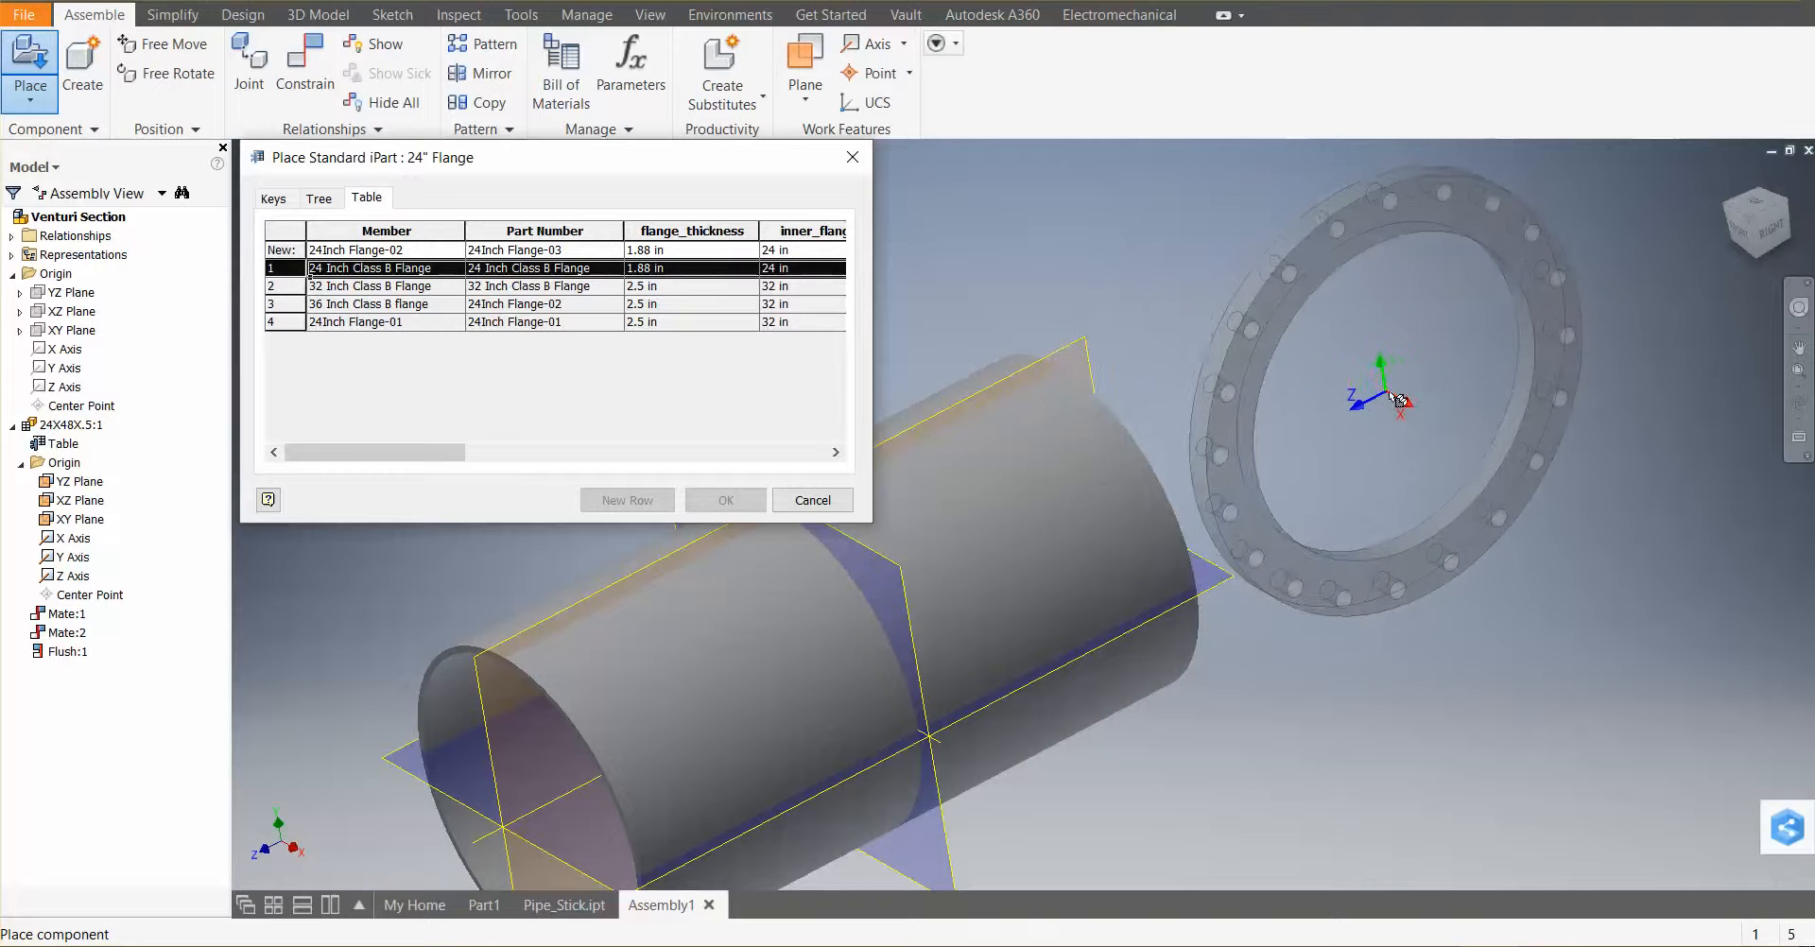
# Try to place the flange member in the viewport twice, cancel each error, and dismiss the placement dialog
pyautogui.click(1396, 401)
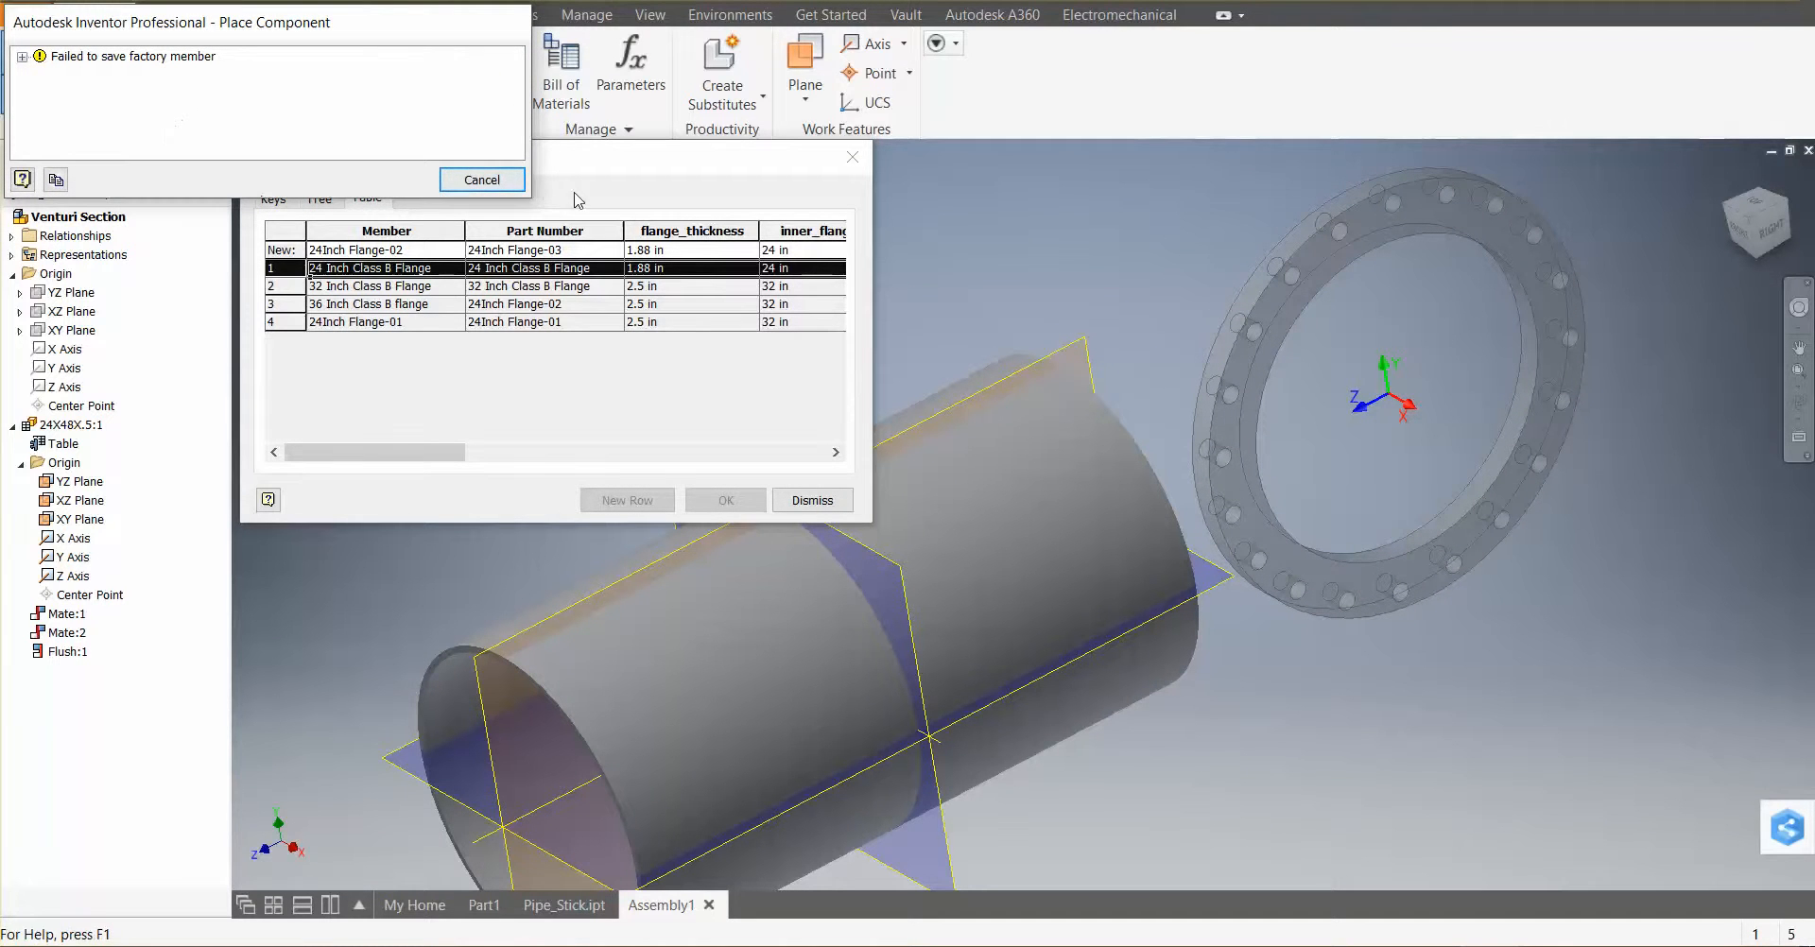
pyautogui.click(482, 180)
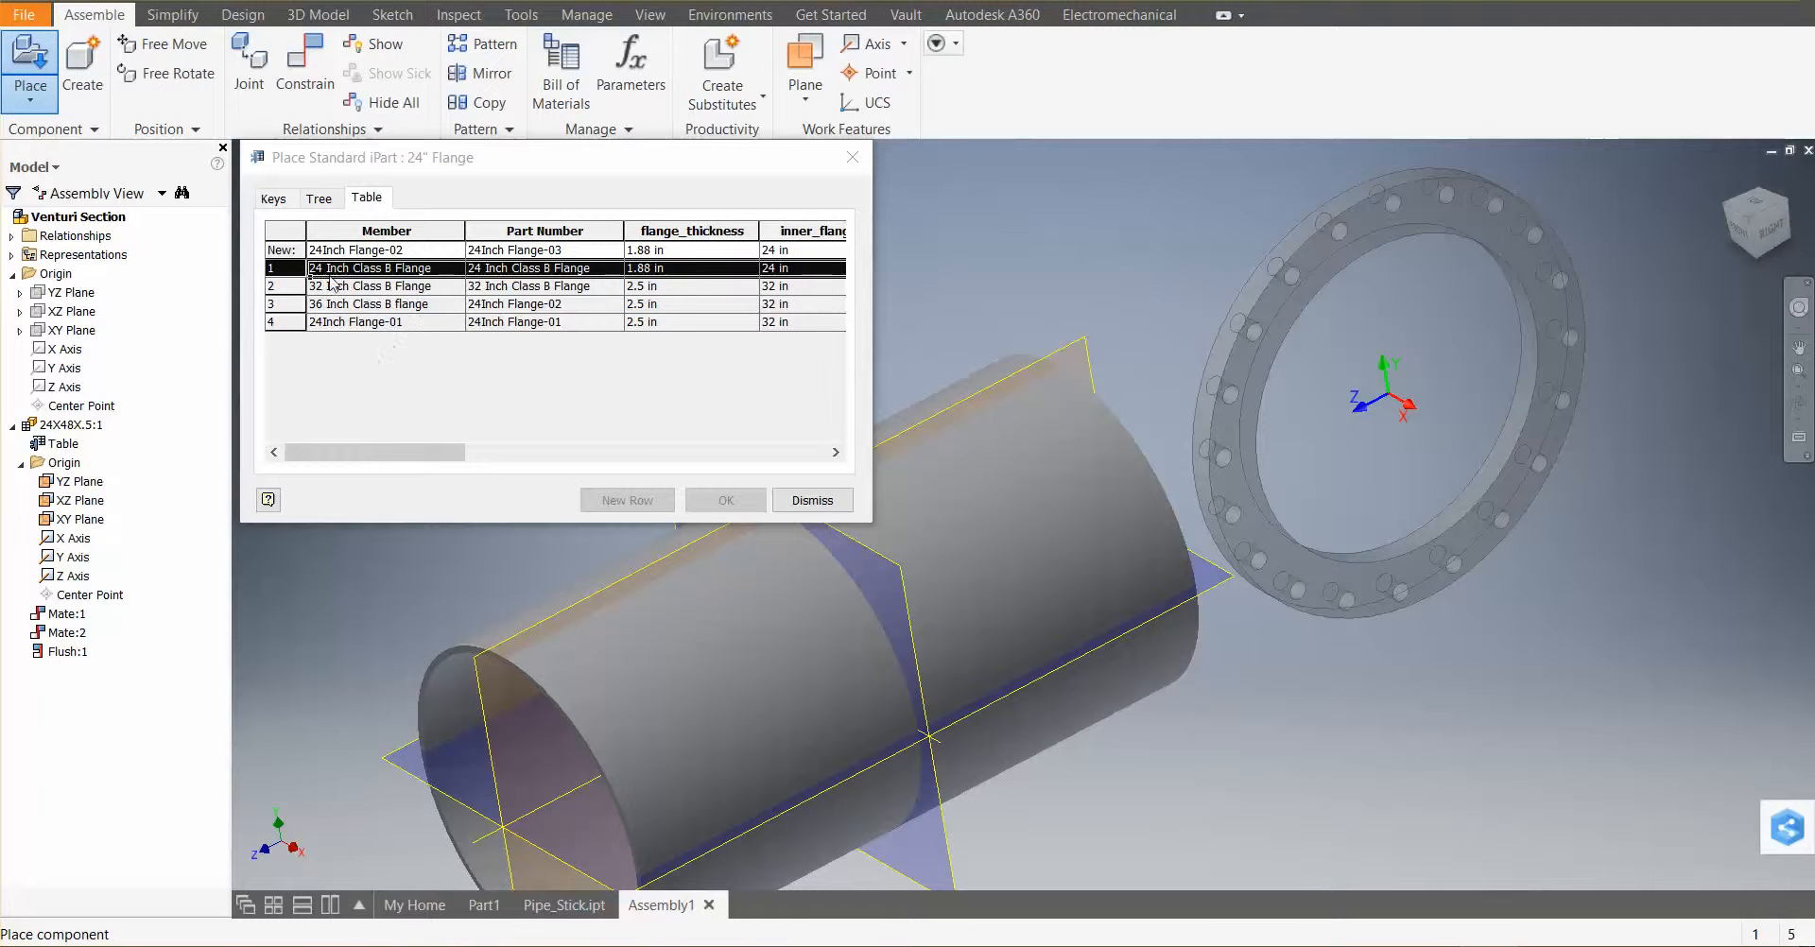
pyautogui.moveTo(402, 462); pyautogui.dragTo(336, 426)
pyautogui.click(1398, 401)
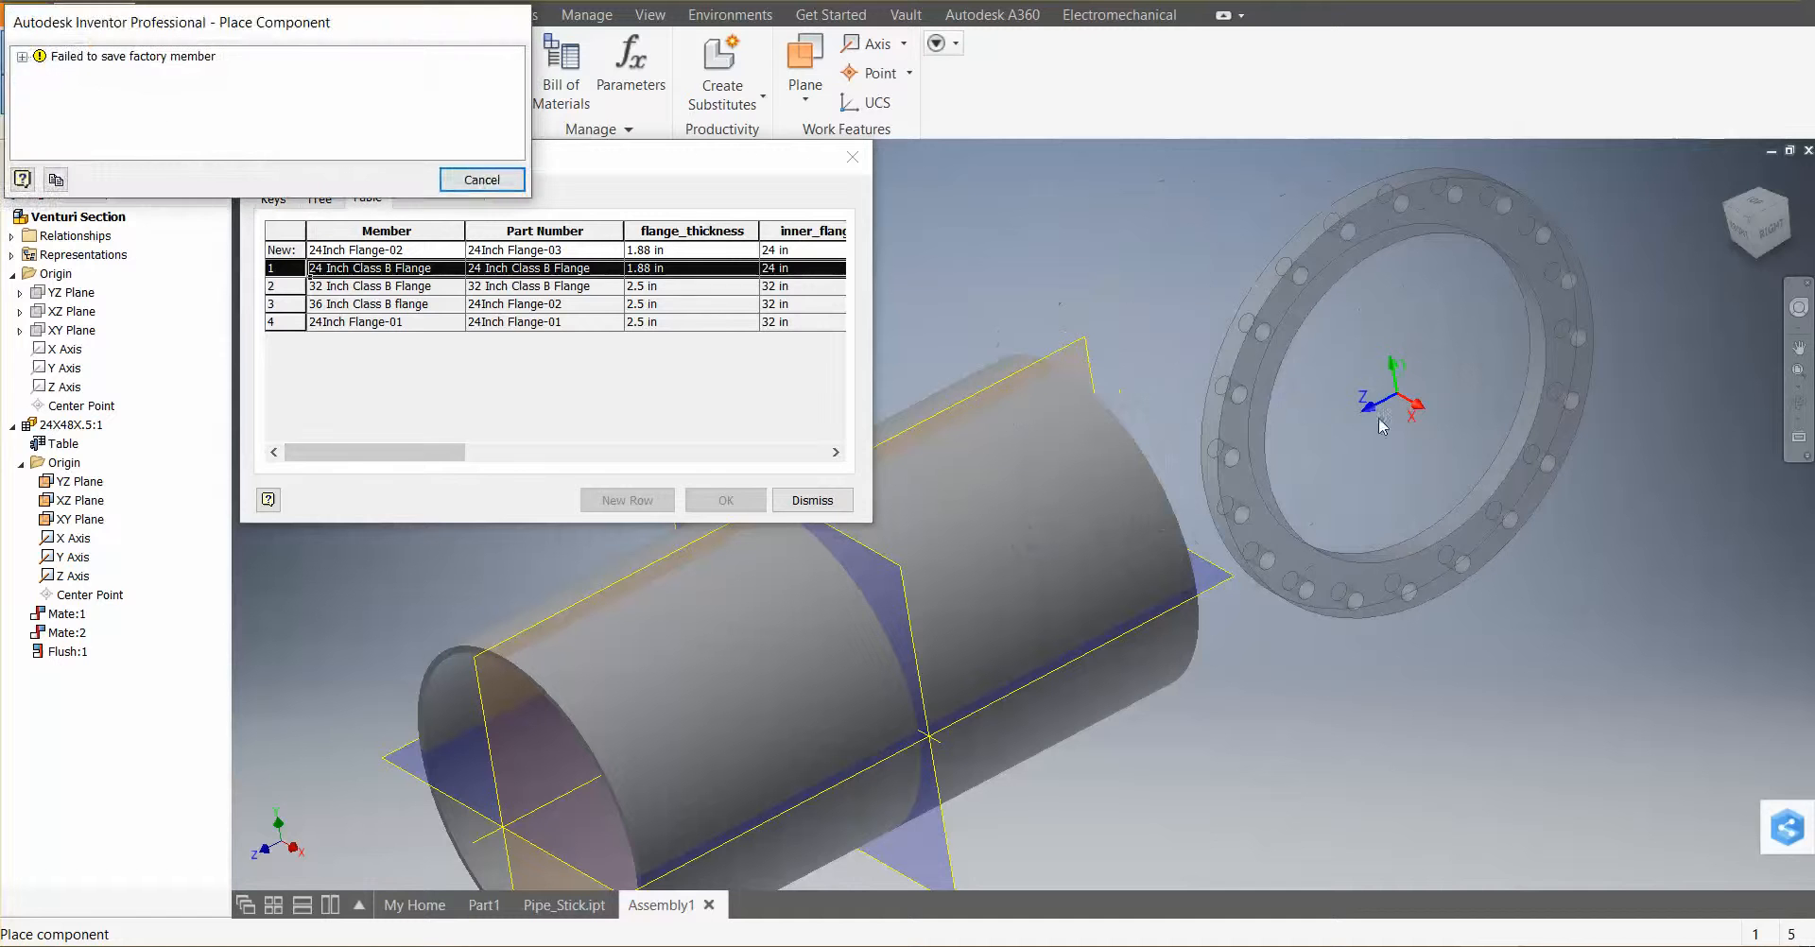
pyautogui.click(477, 179)
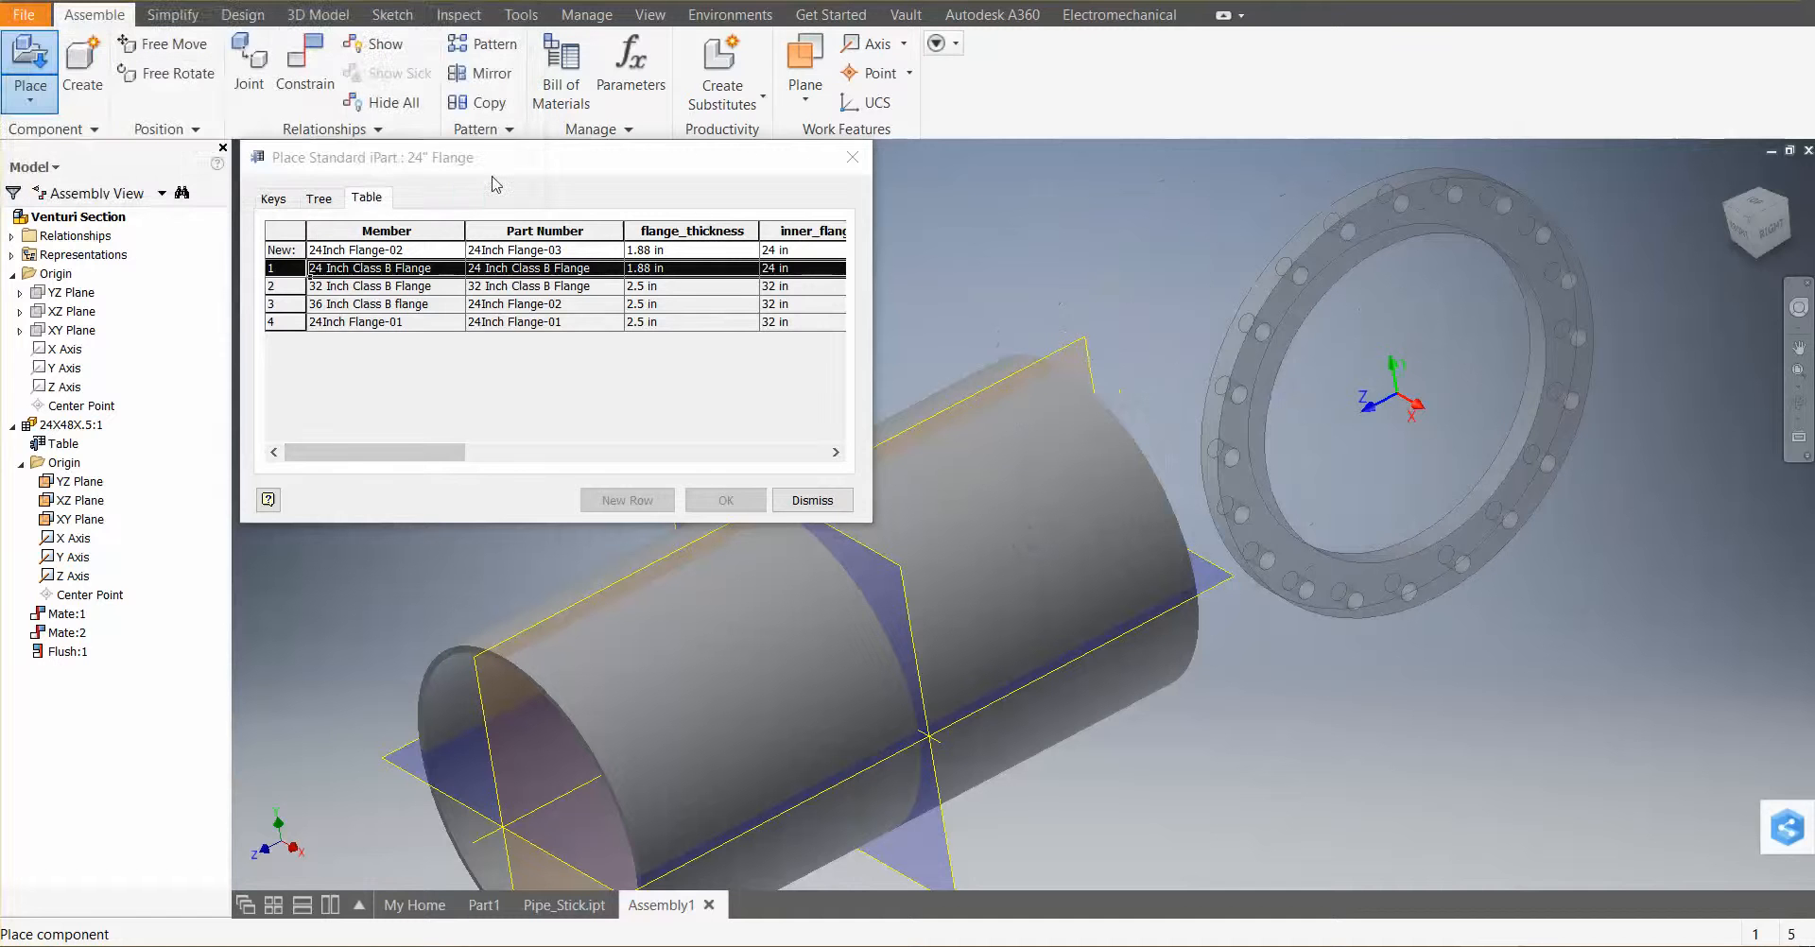
pyautogui.click(811, 501)
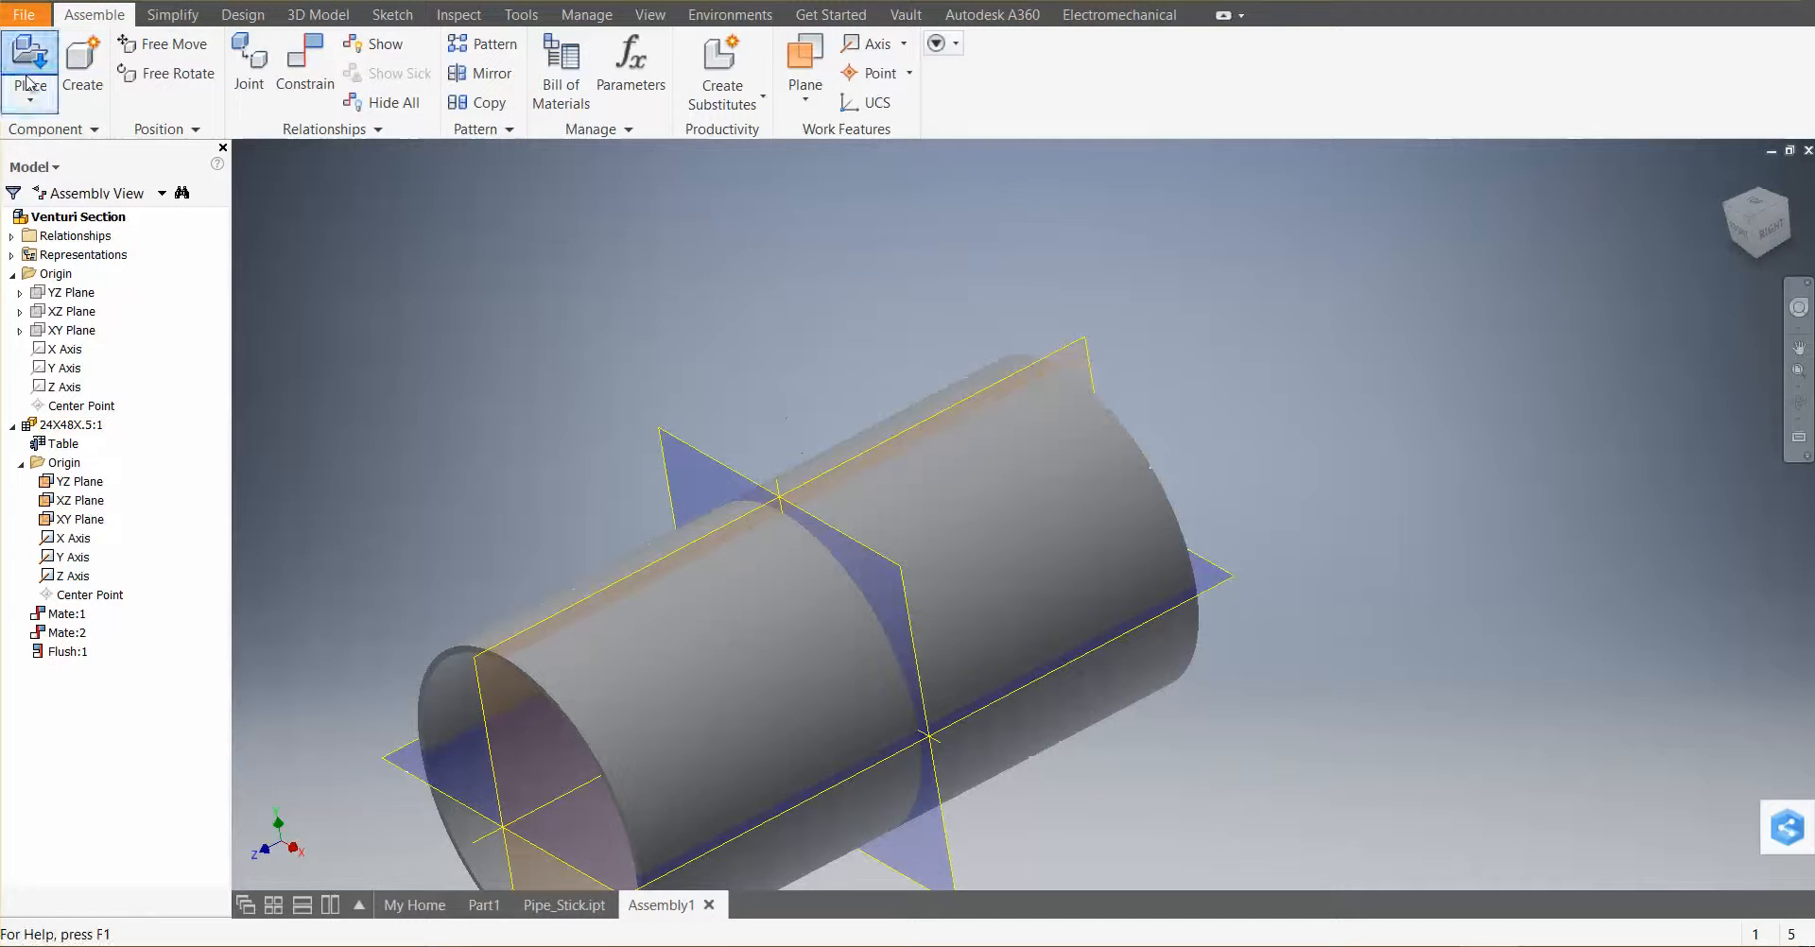
# Retry placing 24Inch Flange.ipt, expand the placement error details, and cancel them
pyautogui.click(28, 75)
pyautogui.click(851, 429)
pyautogui.click(1145, 693)
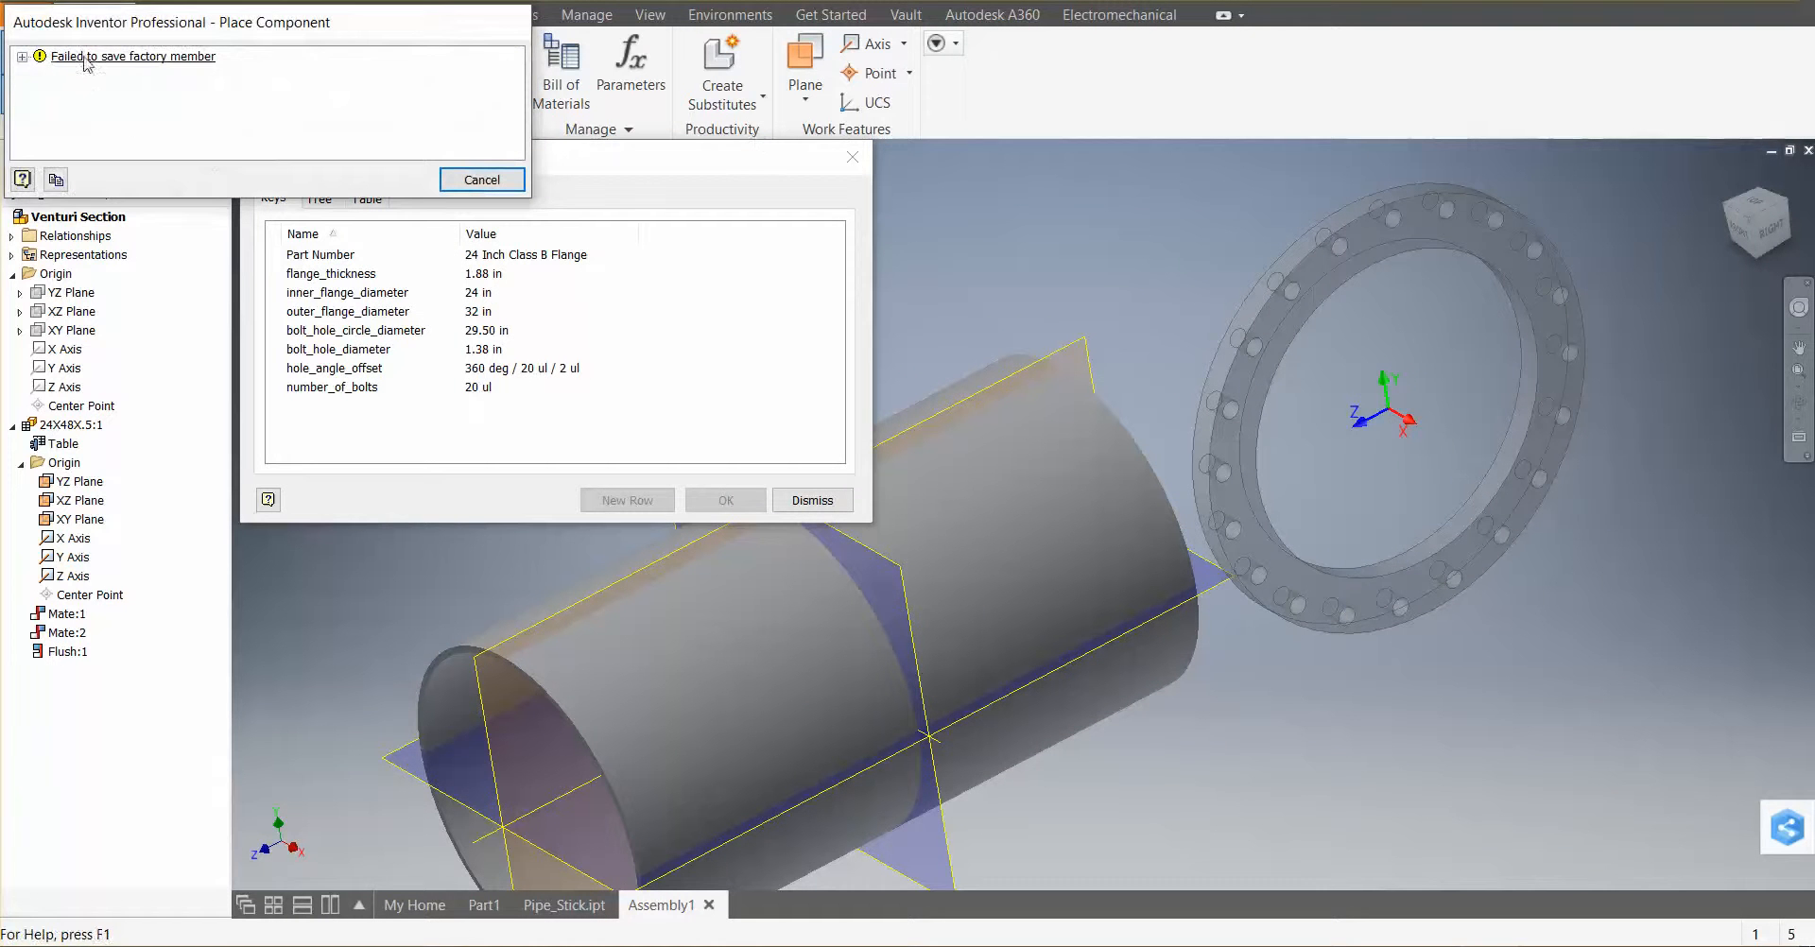
pyautogui.click(22, 57)
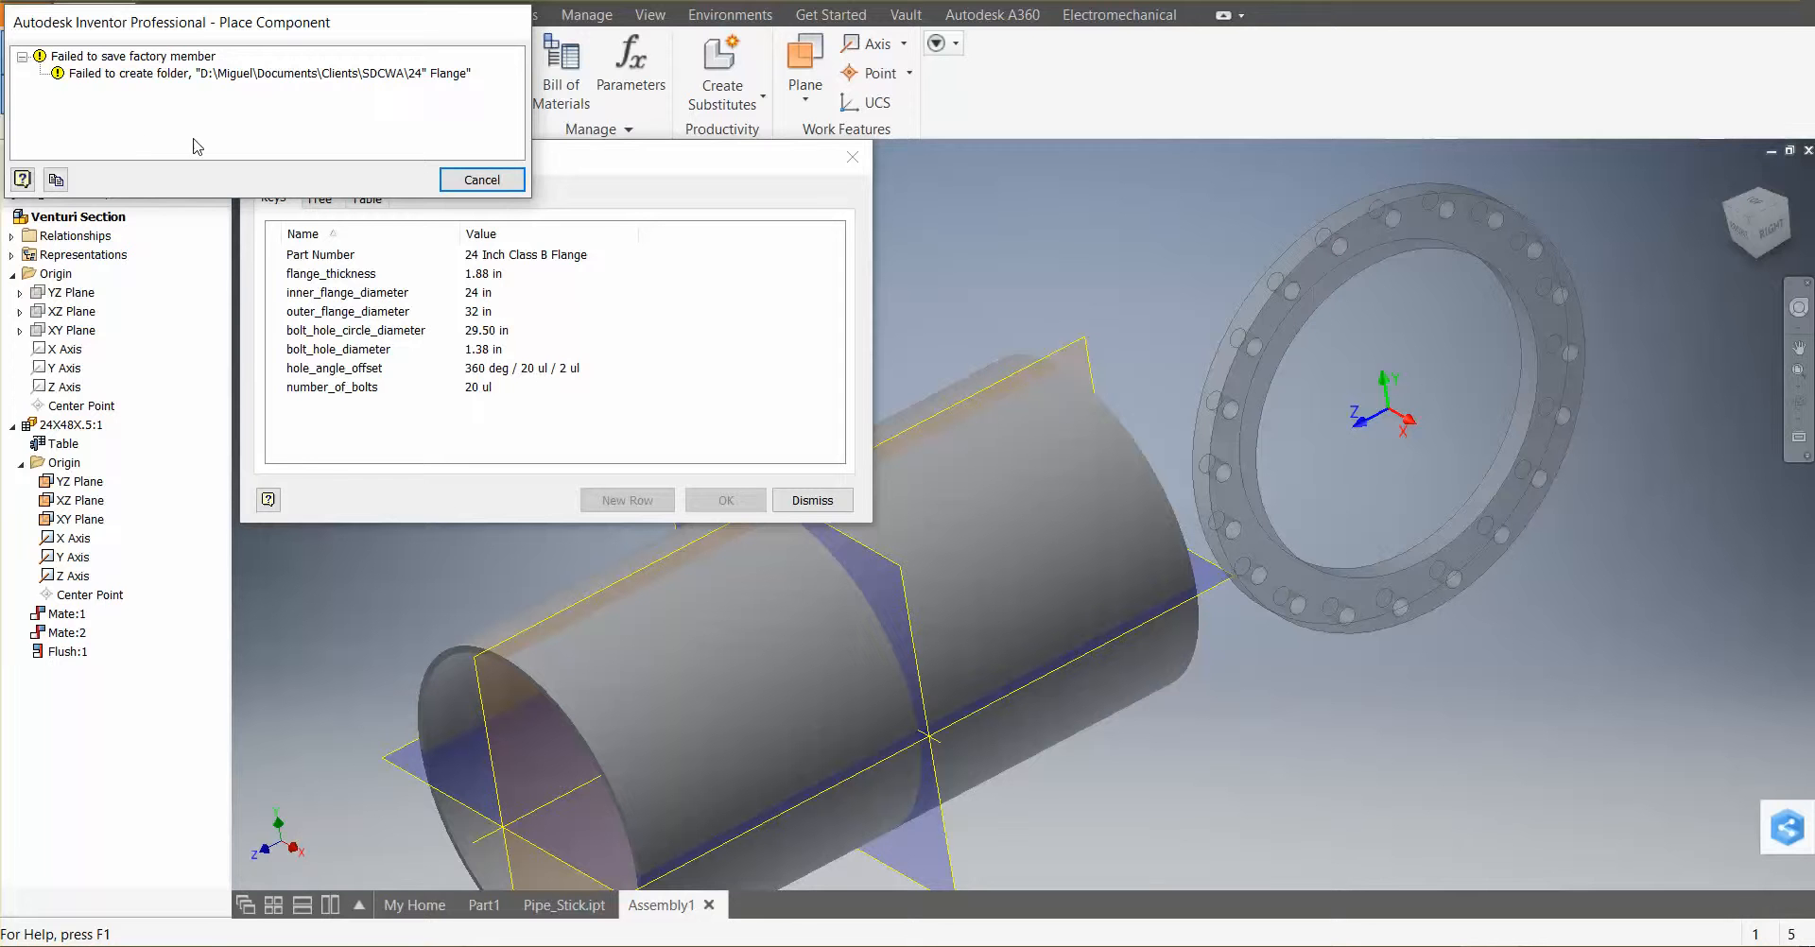
pyautogui.click(57, 182)
pyautogui.click(482, 179)
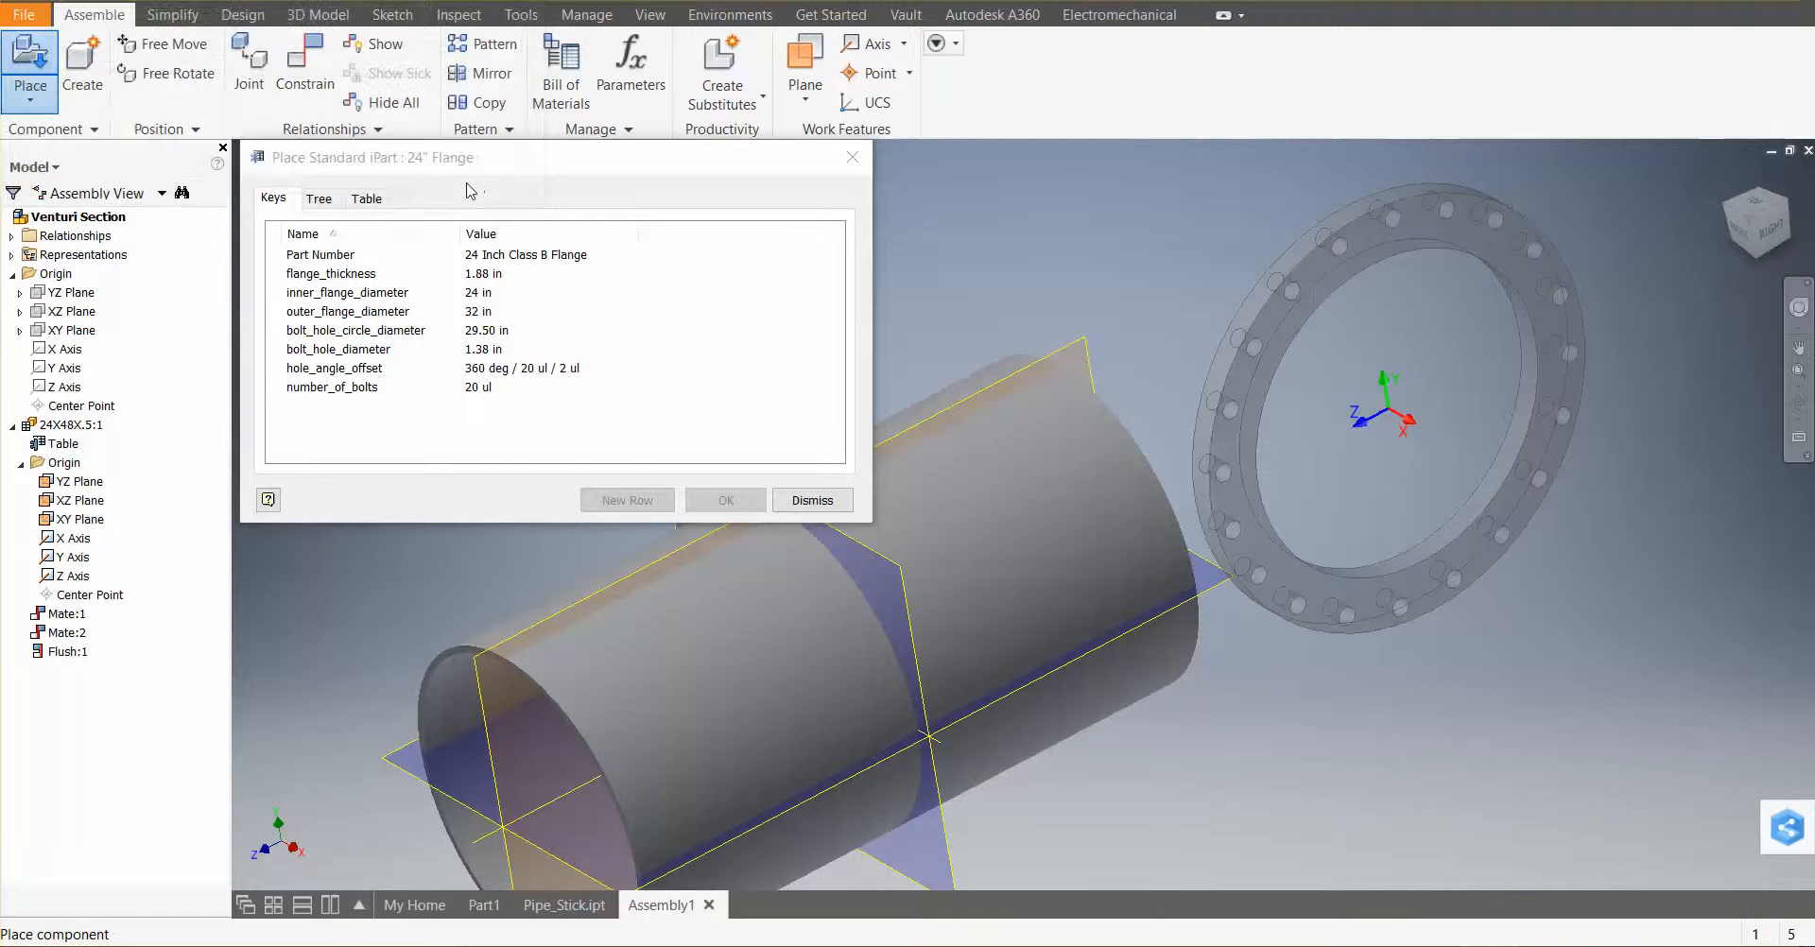
# Review the flange iPart's Tree and Table tabs and cancel the placement
pyautogui.click(326, 199)
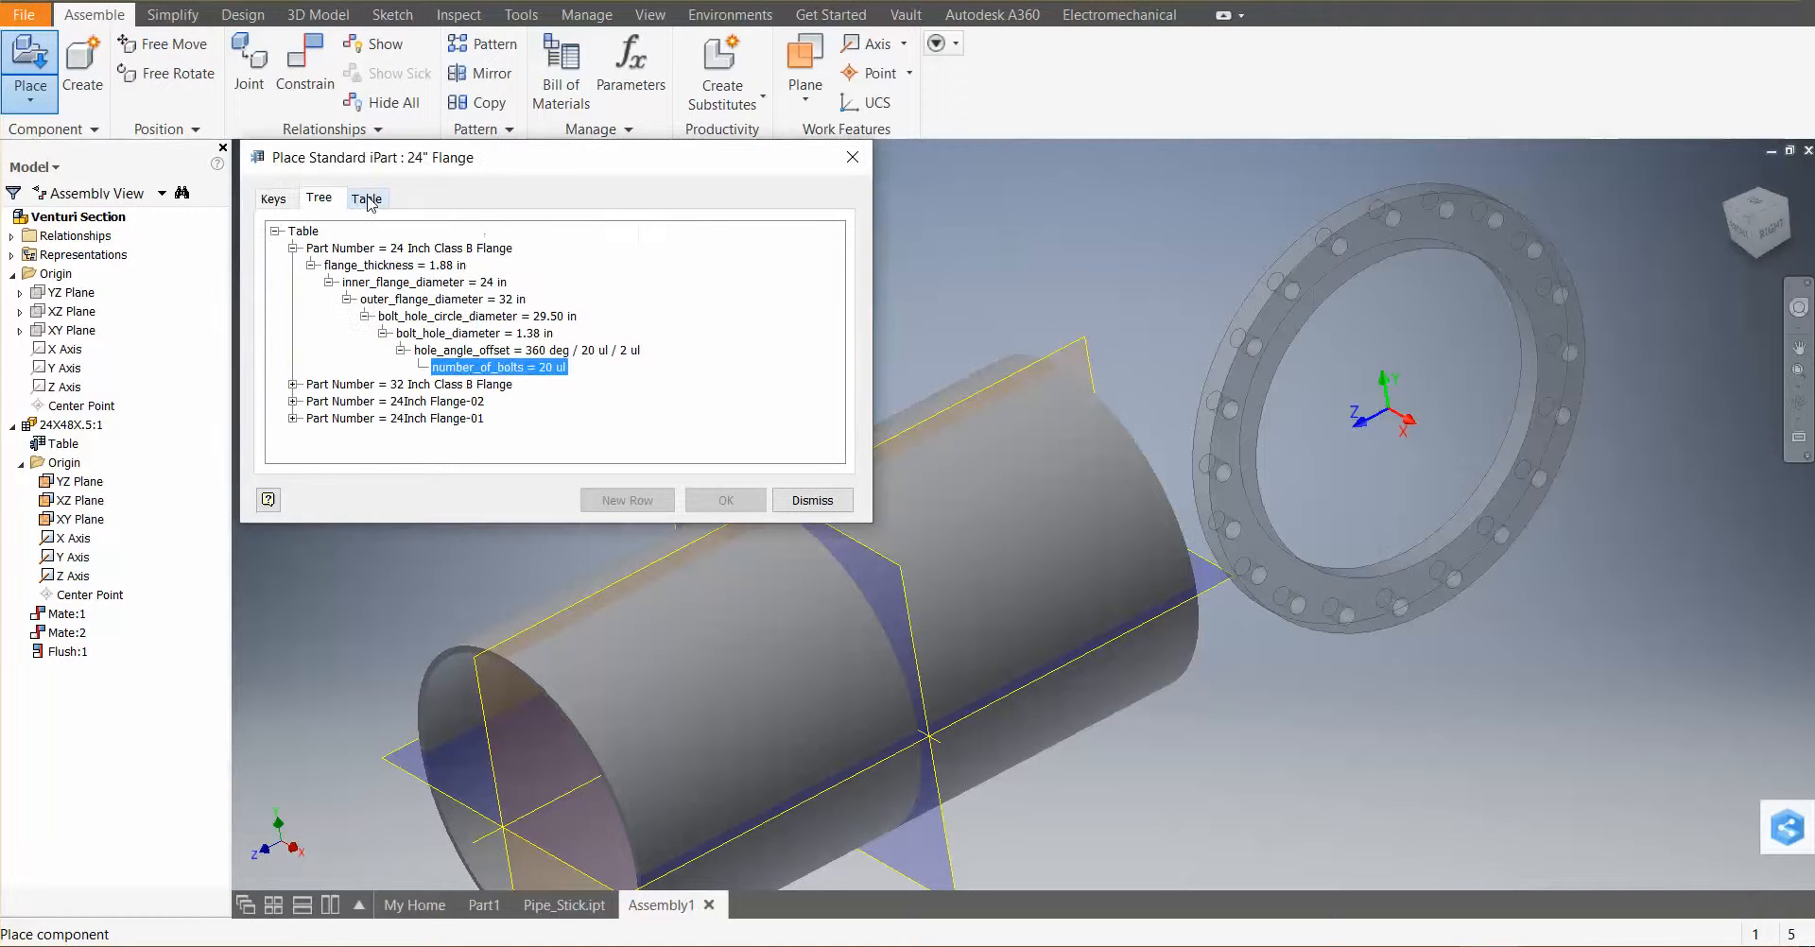
pyautogui.click(368, 201)
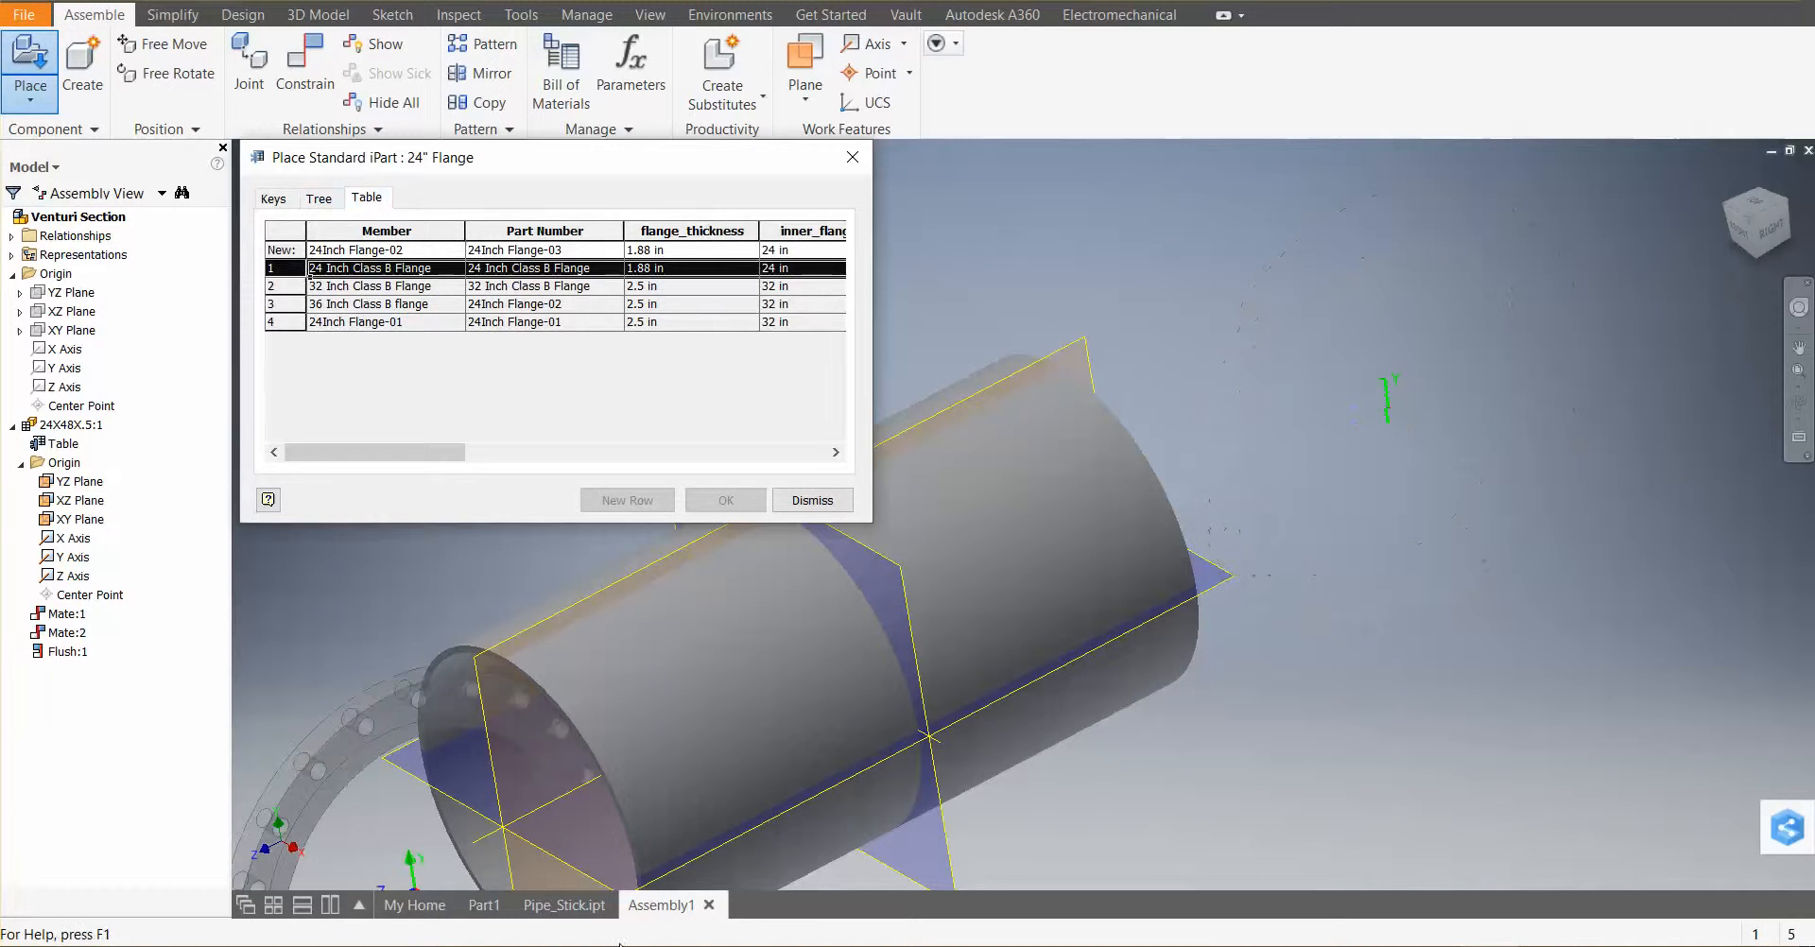
pyautogui.press('Escape')
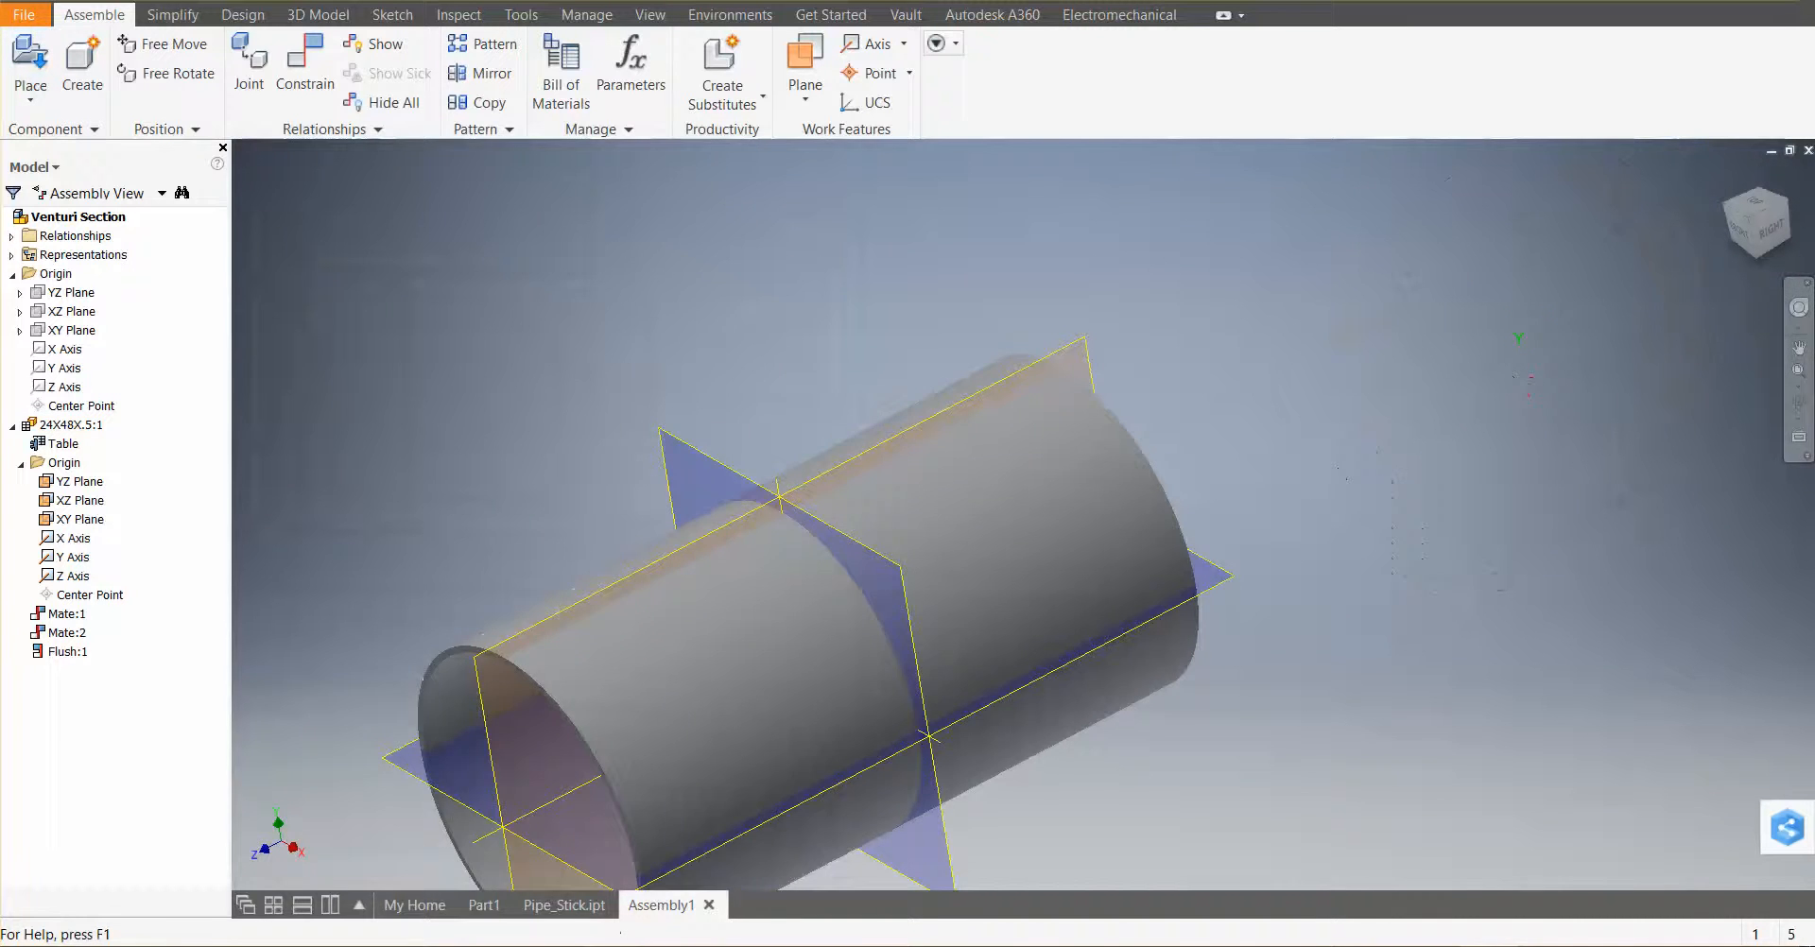
# Browse the SDCWA client folder and its pipe subfolder in File Explorer
pyautogui.click(645, 945)
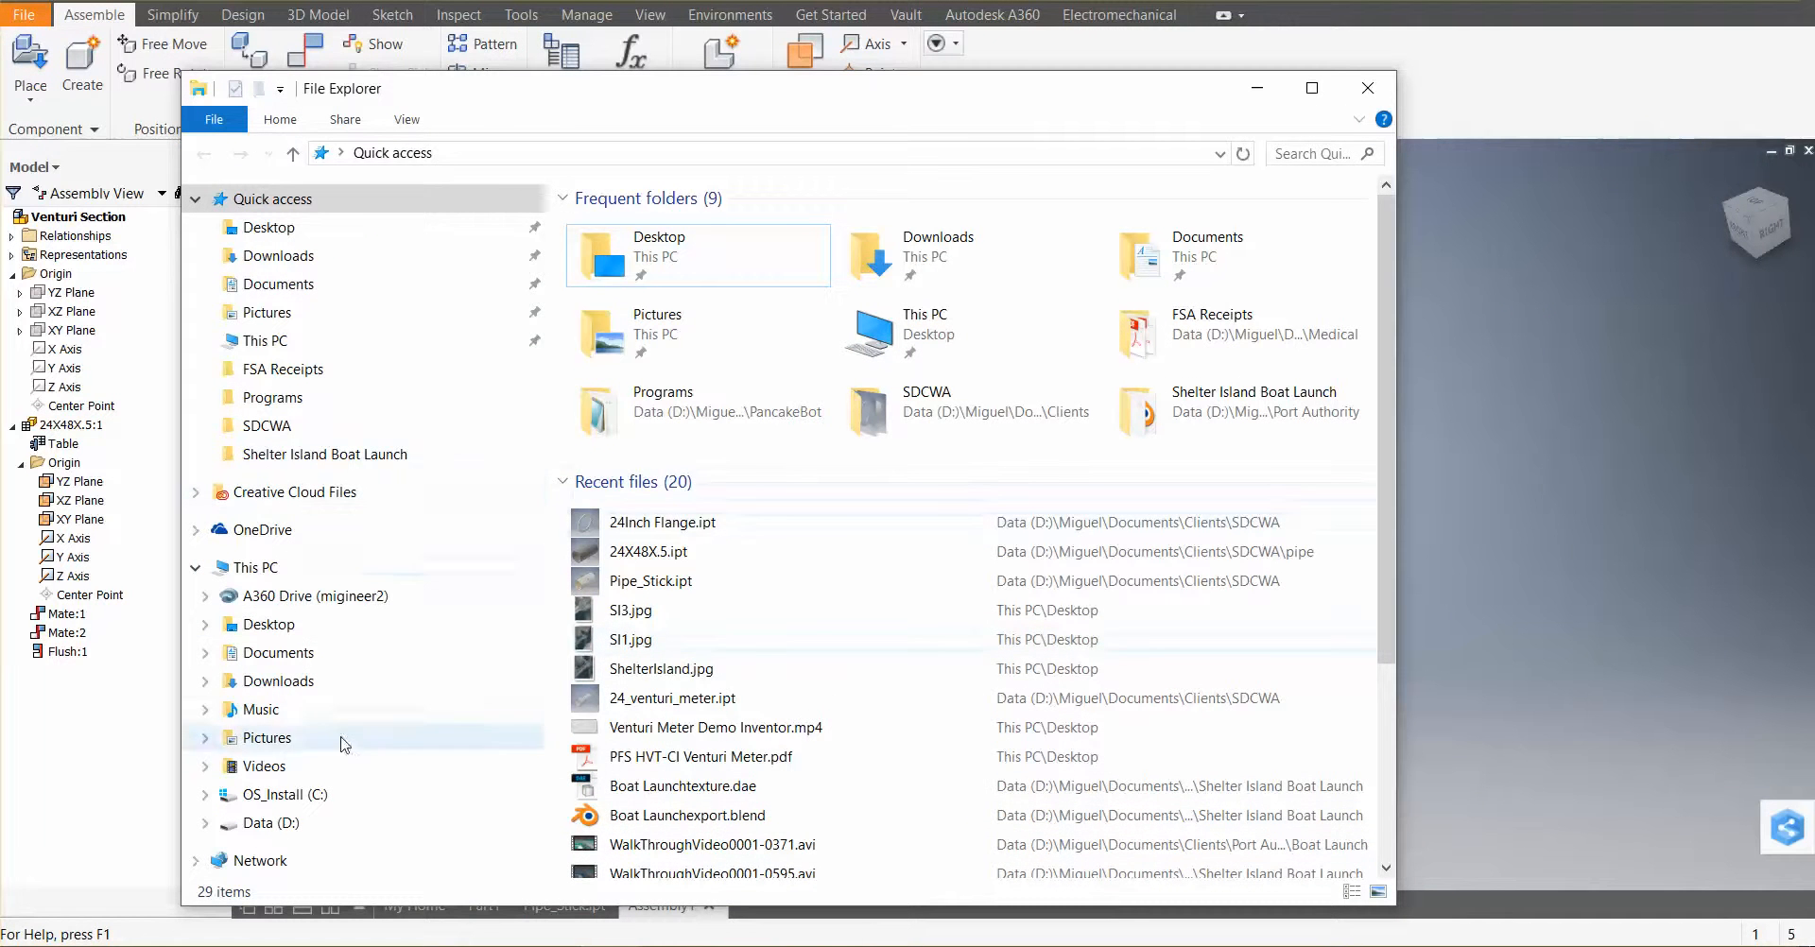
pyautogui.click(274, 823)
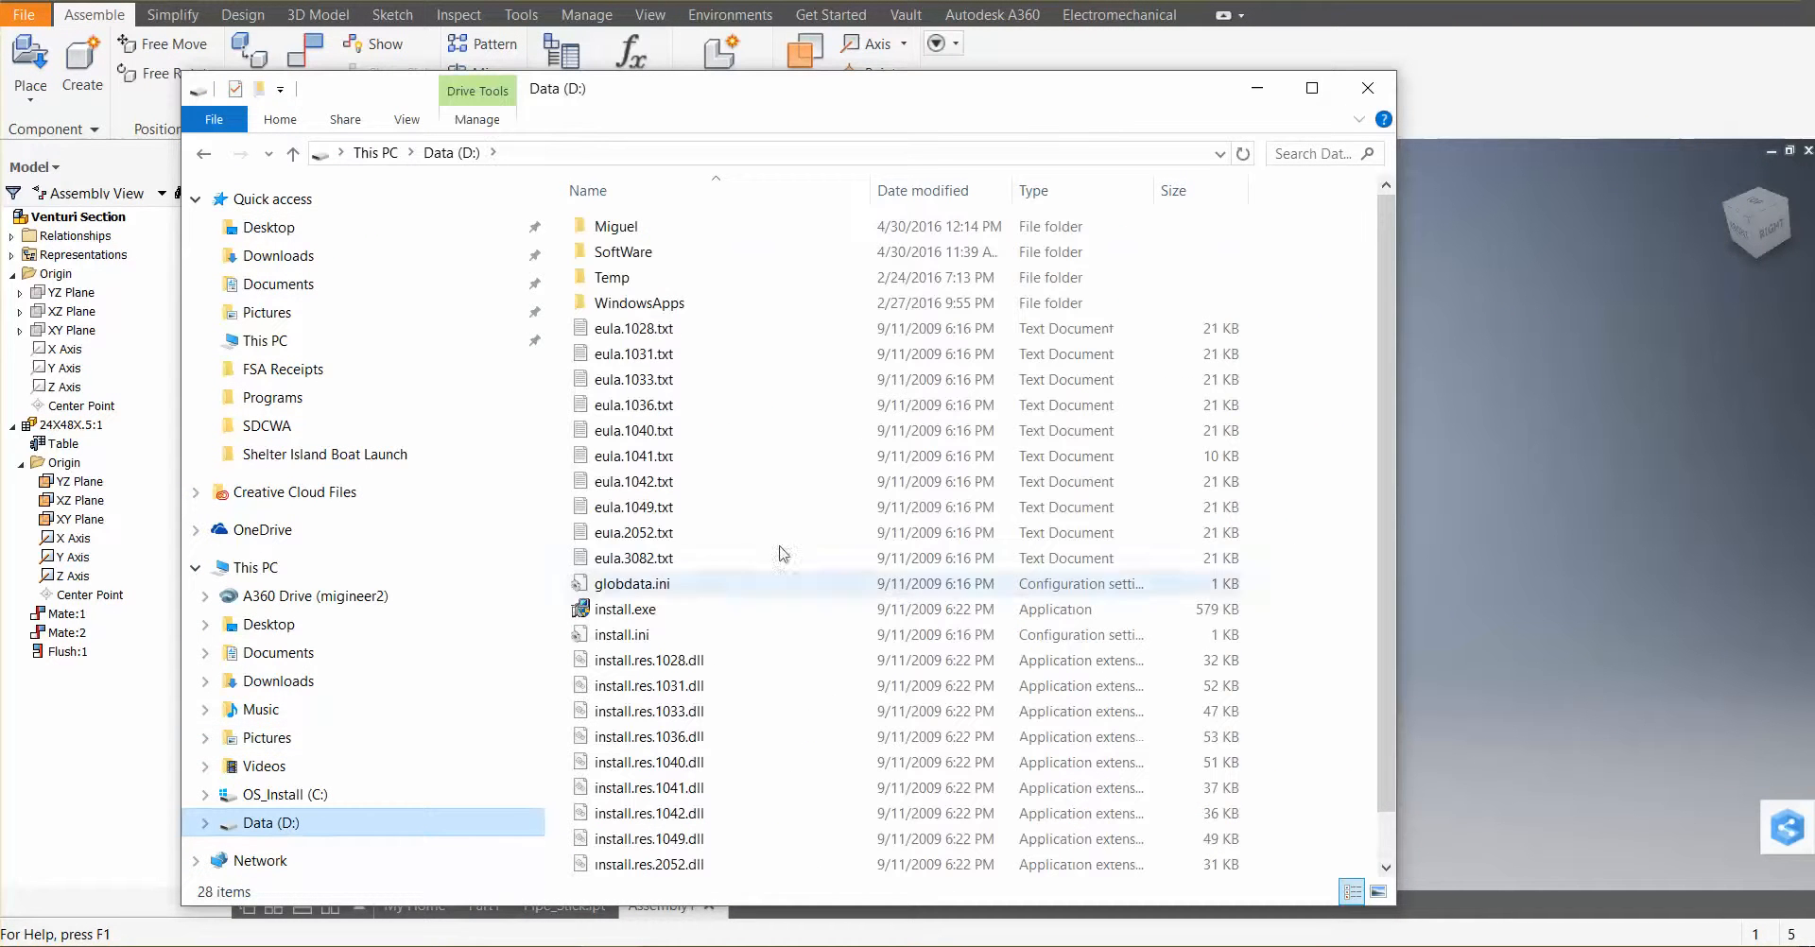
pyautogui.doubleClick(631, 225)
pyautogui.doubleClick(633, 225)
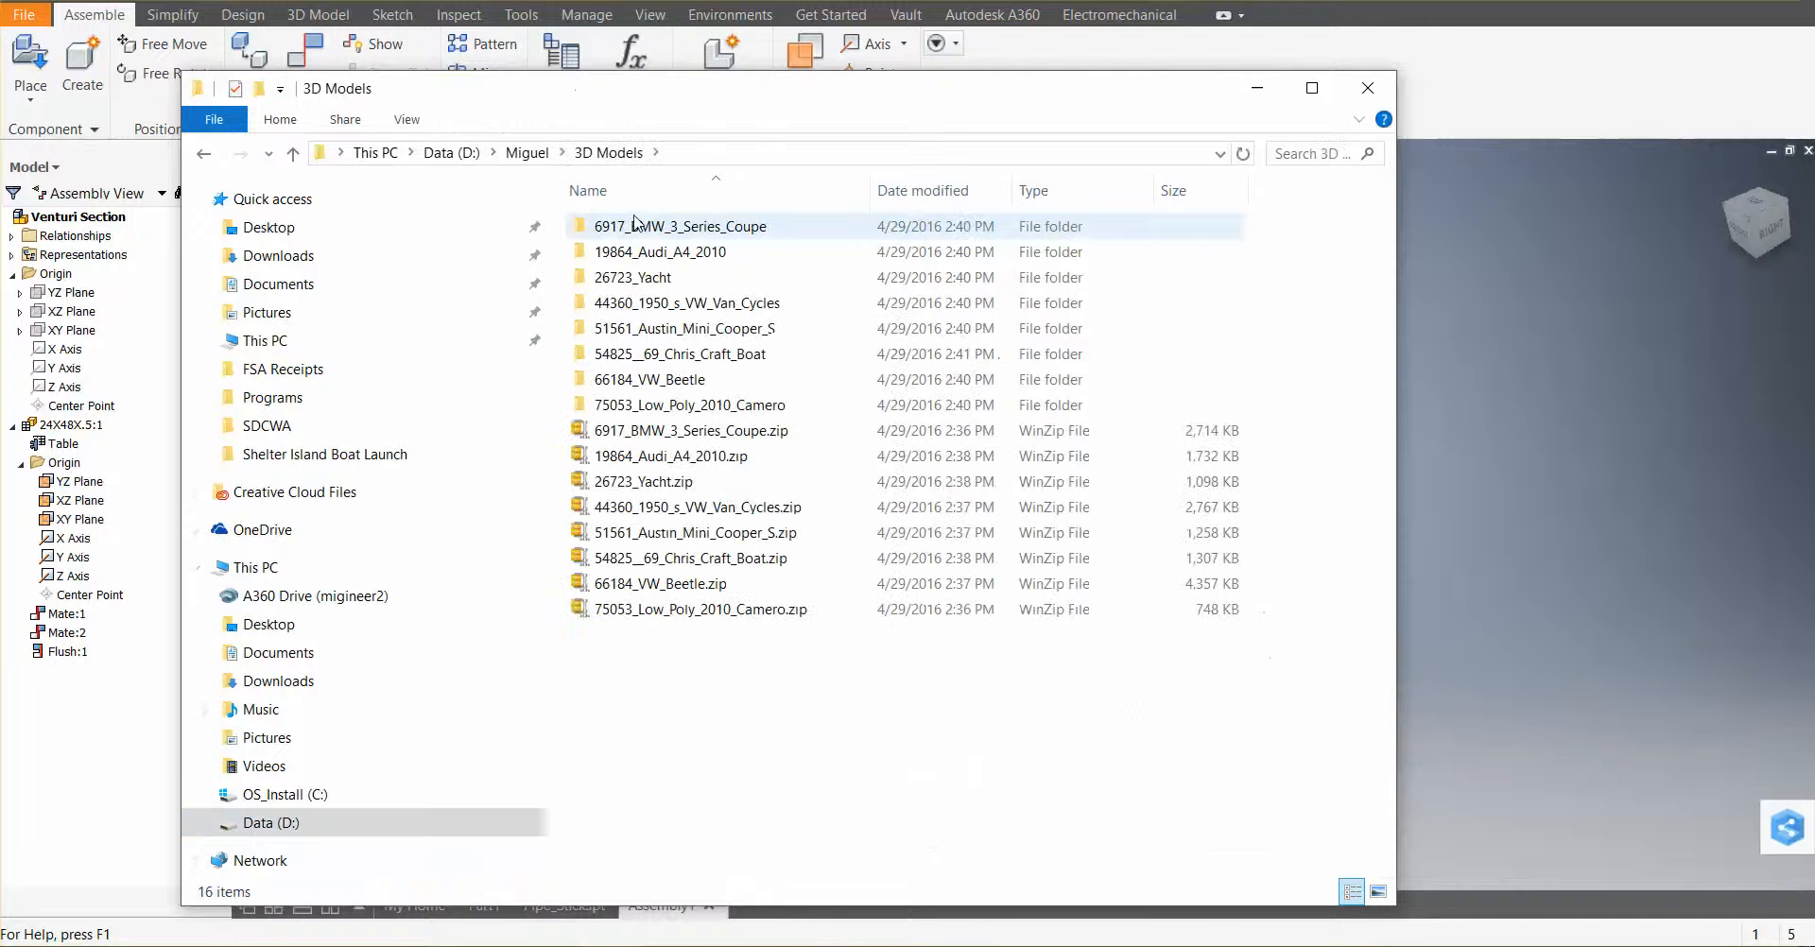
pyautogui.click(203, 153)
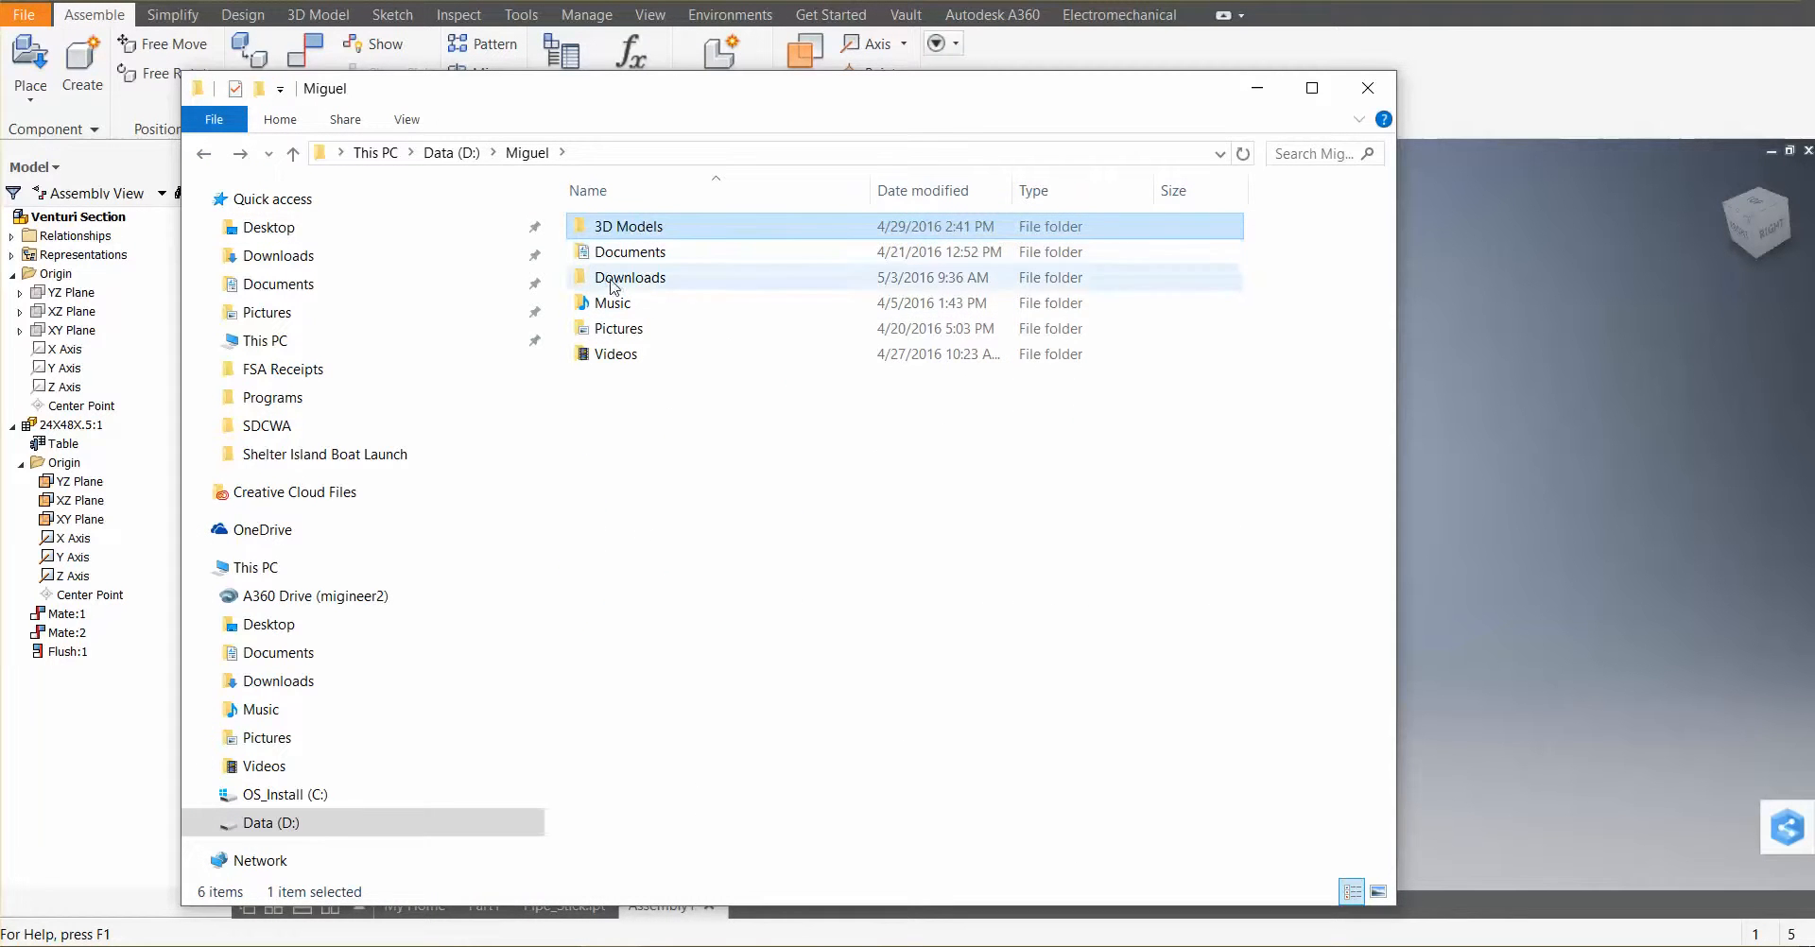
pyautogui.doubleClick(625, 251)
pyautogui.doubleClick(621, 253)
pyautogui.doubleClick(635, 378)
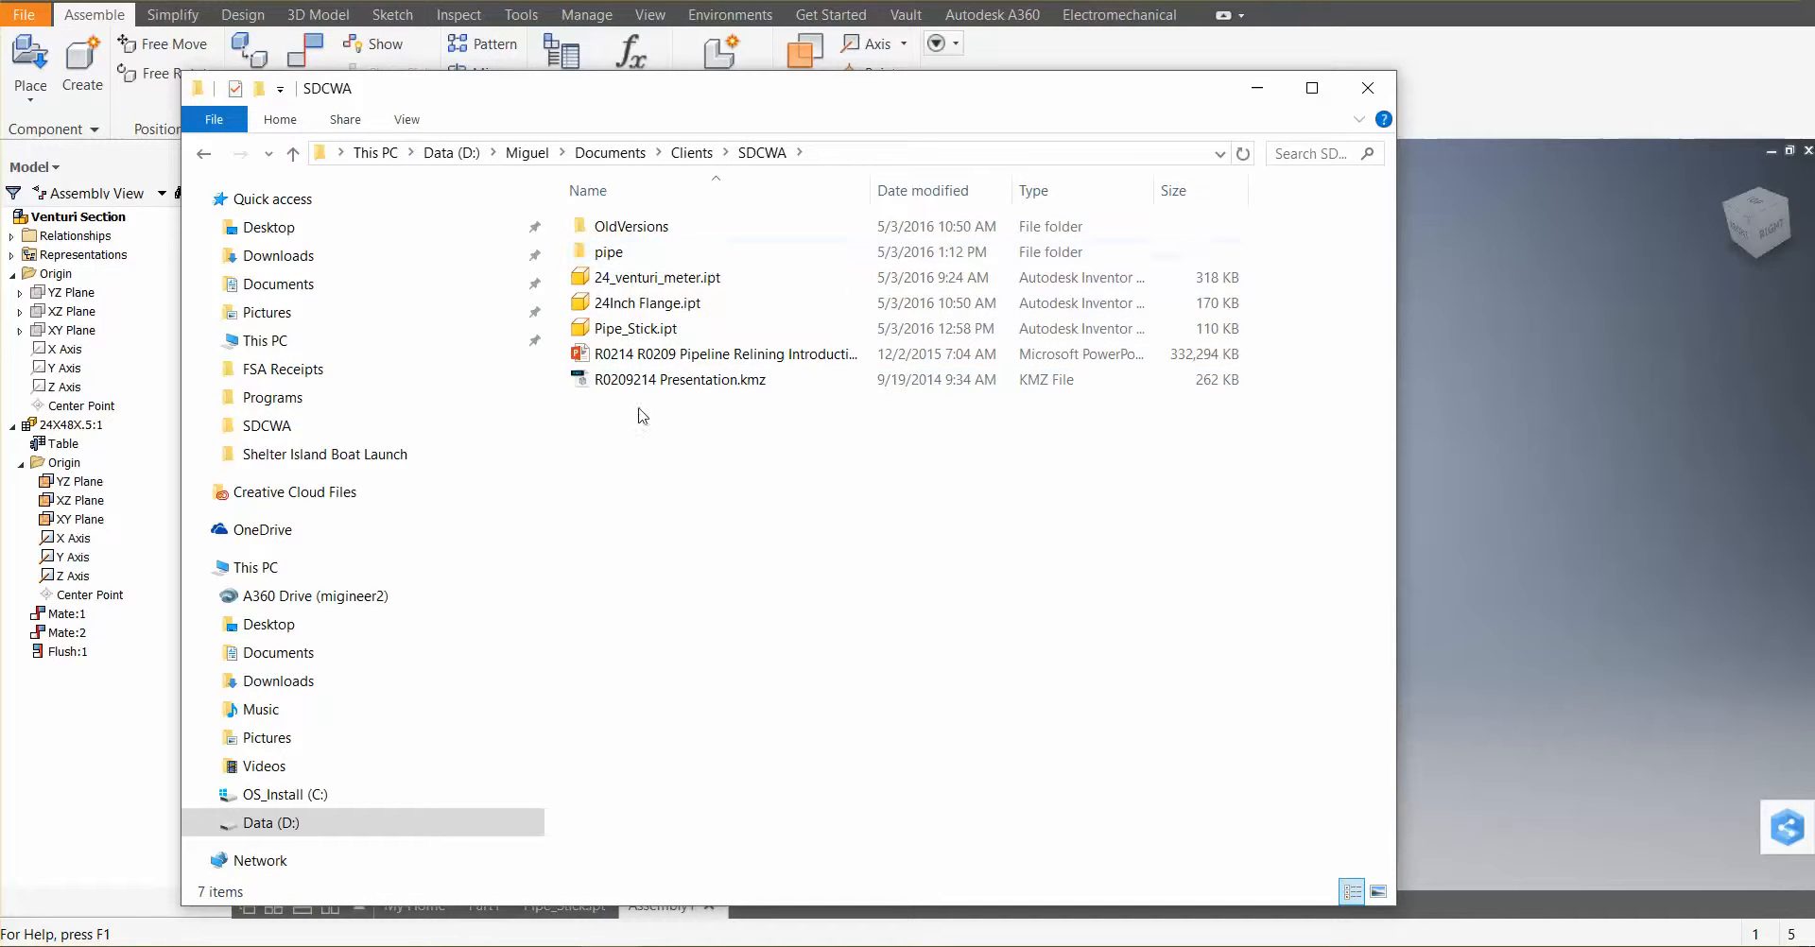
pyautogui.doubleClick(632, 253)
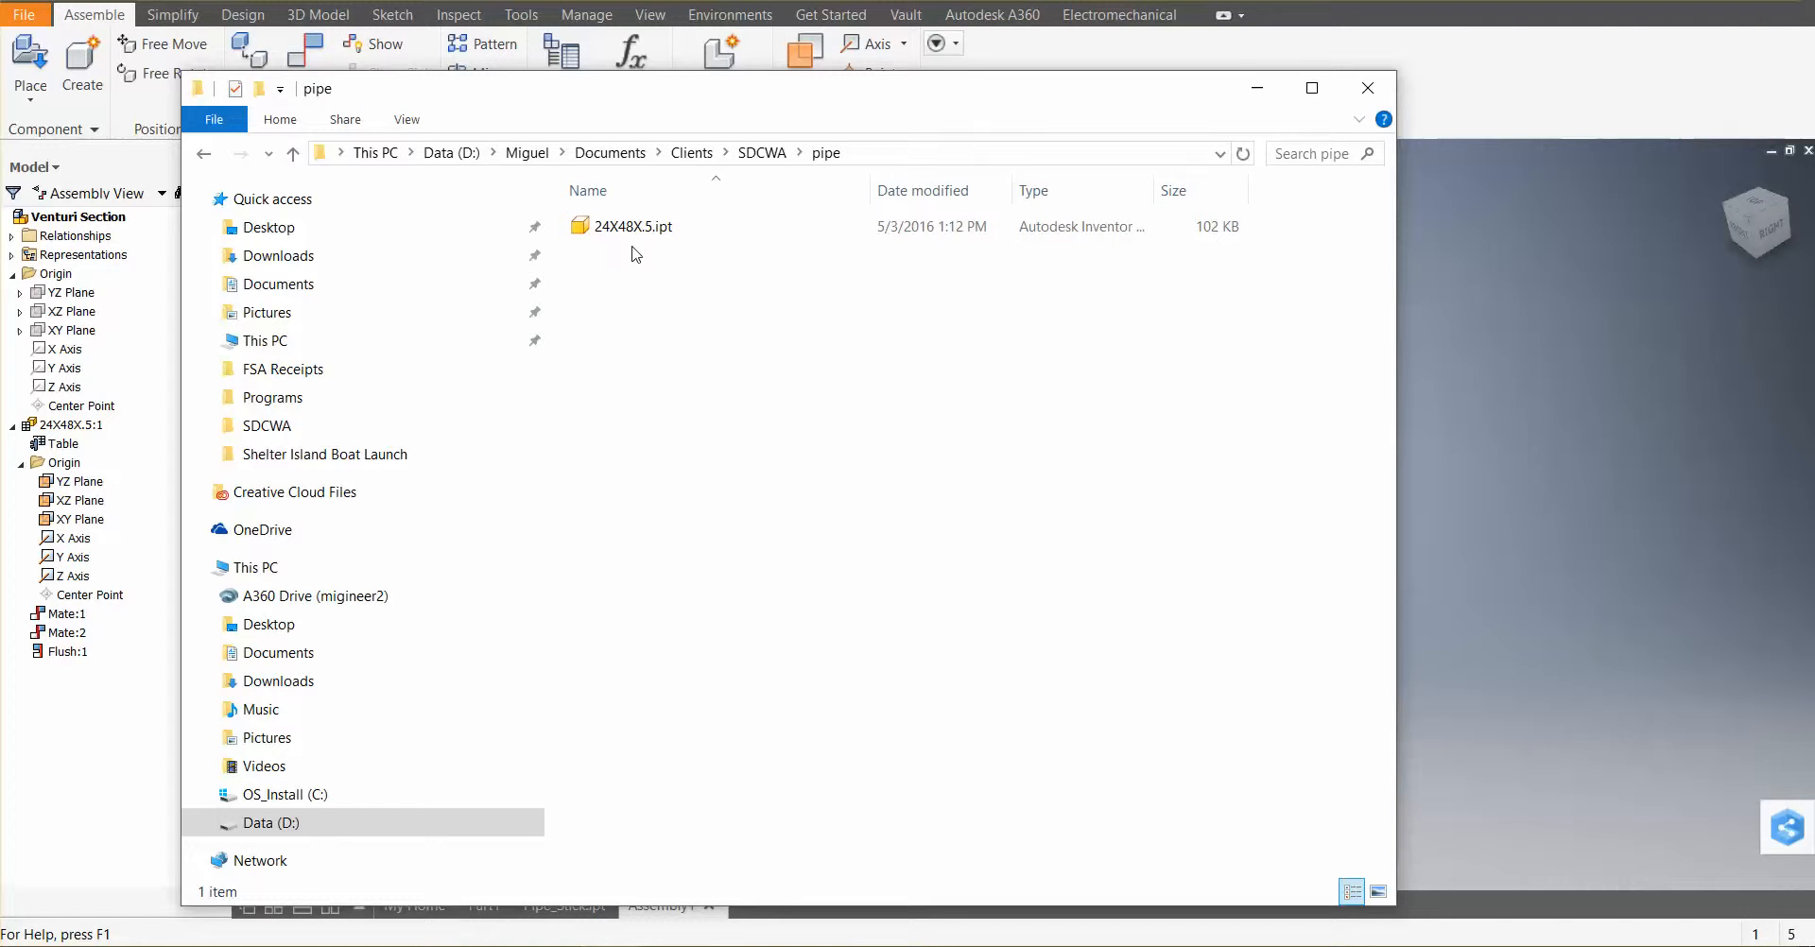
pyautogui.click(205, 155)
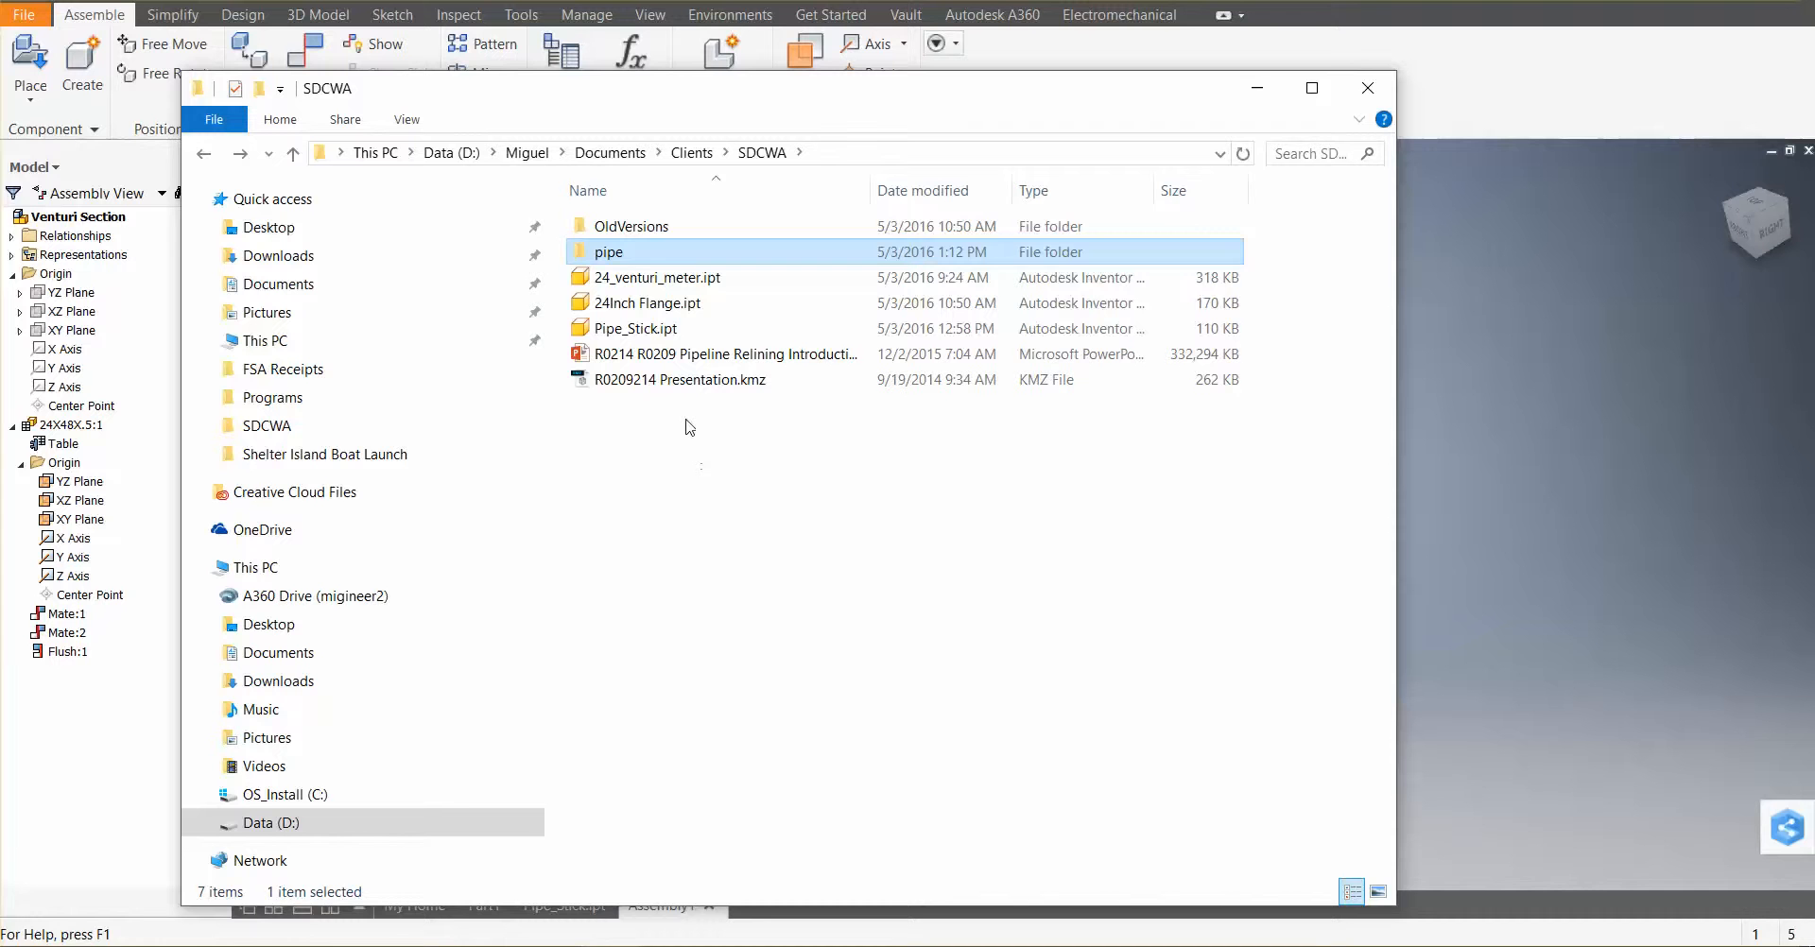
pyautogui.click(733, 437)
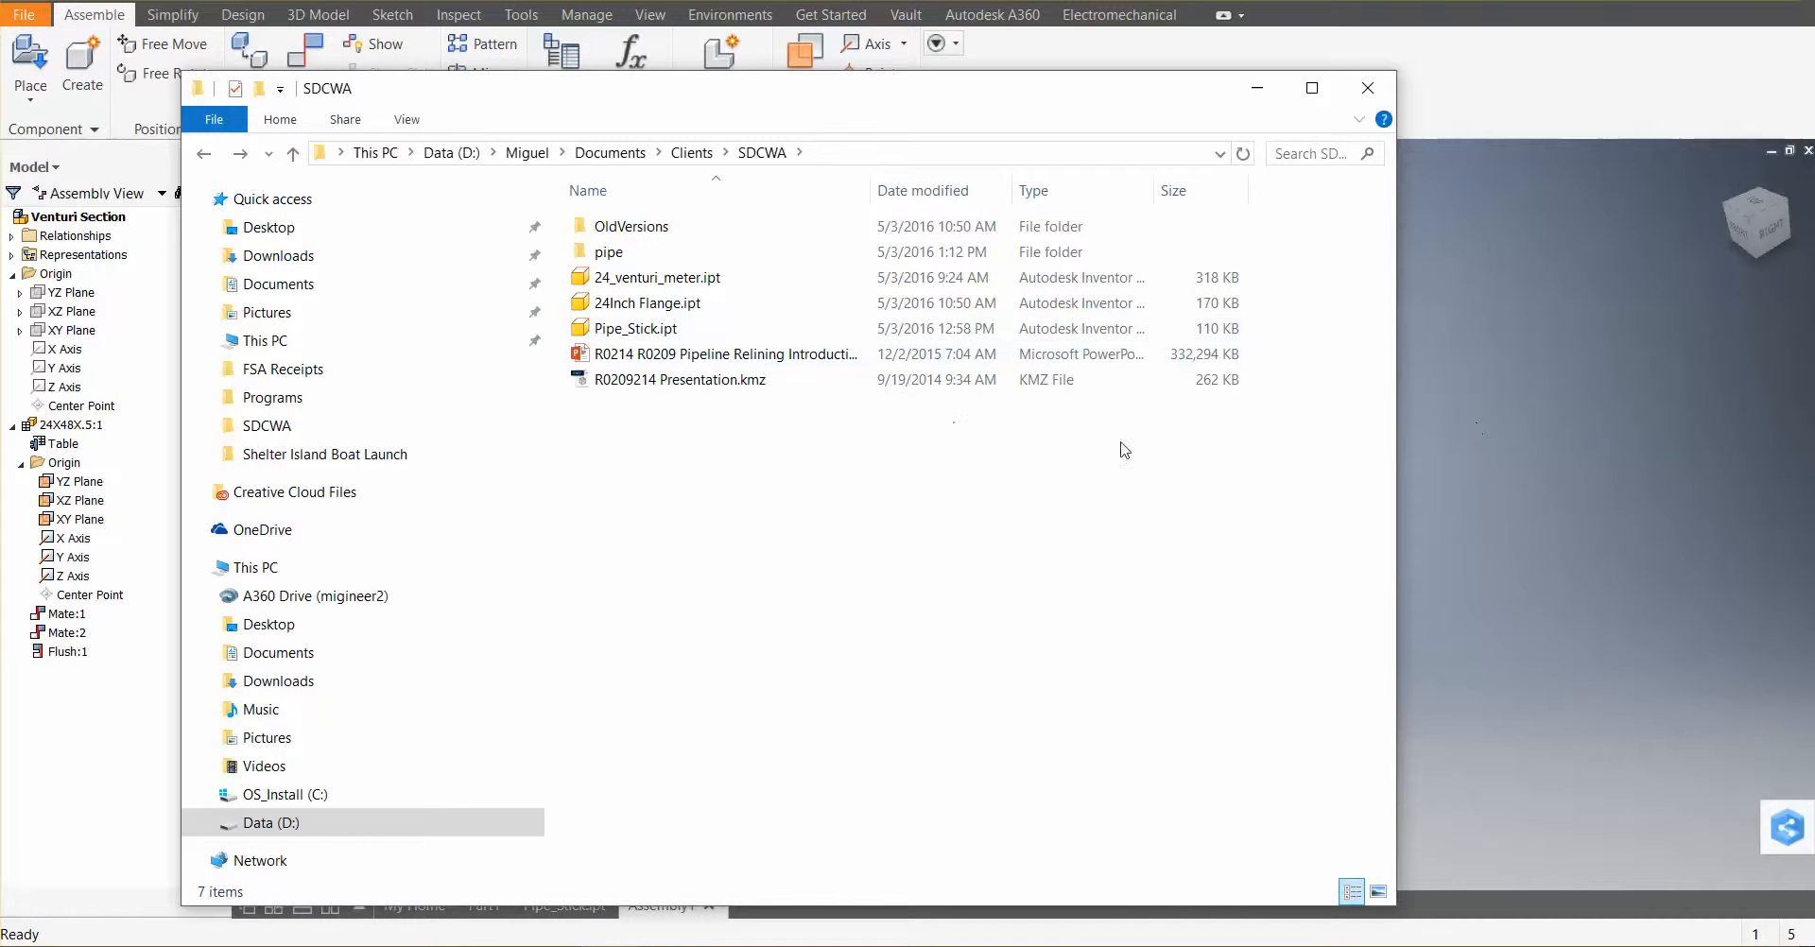
pyautogui.click(1677, 403)
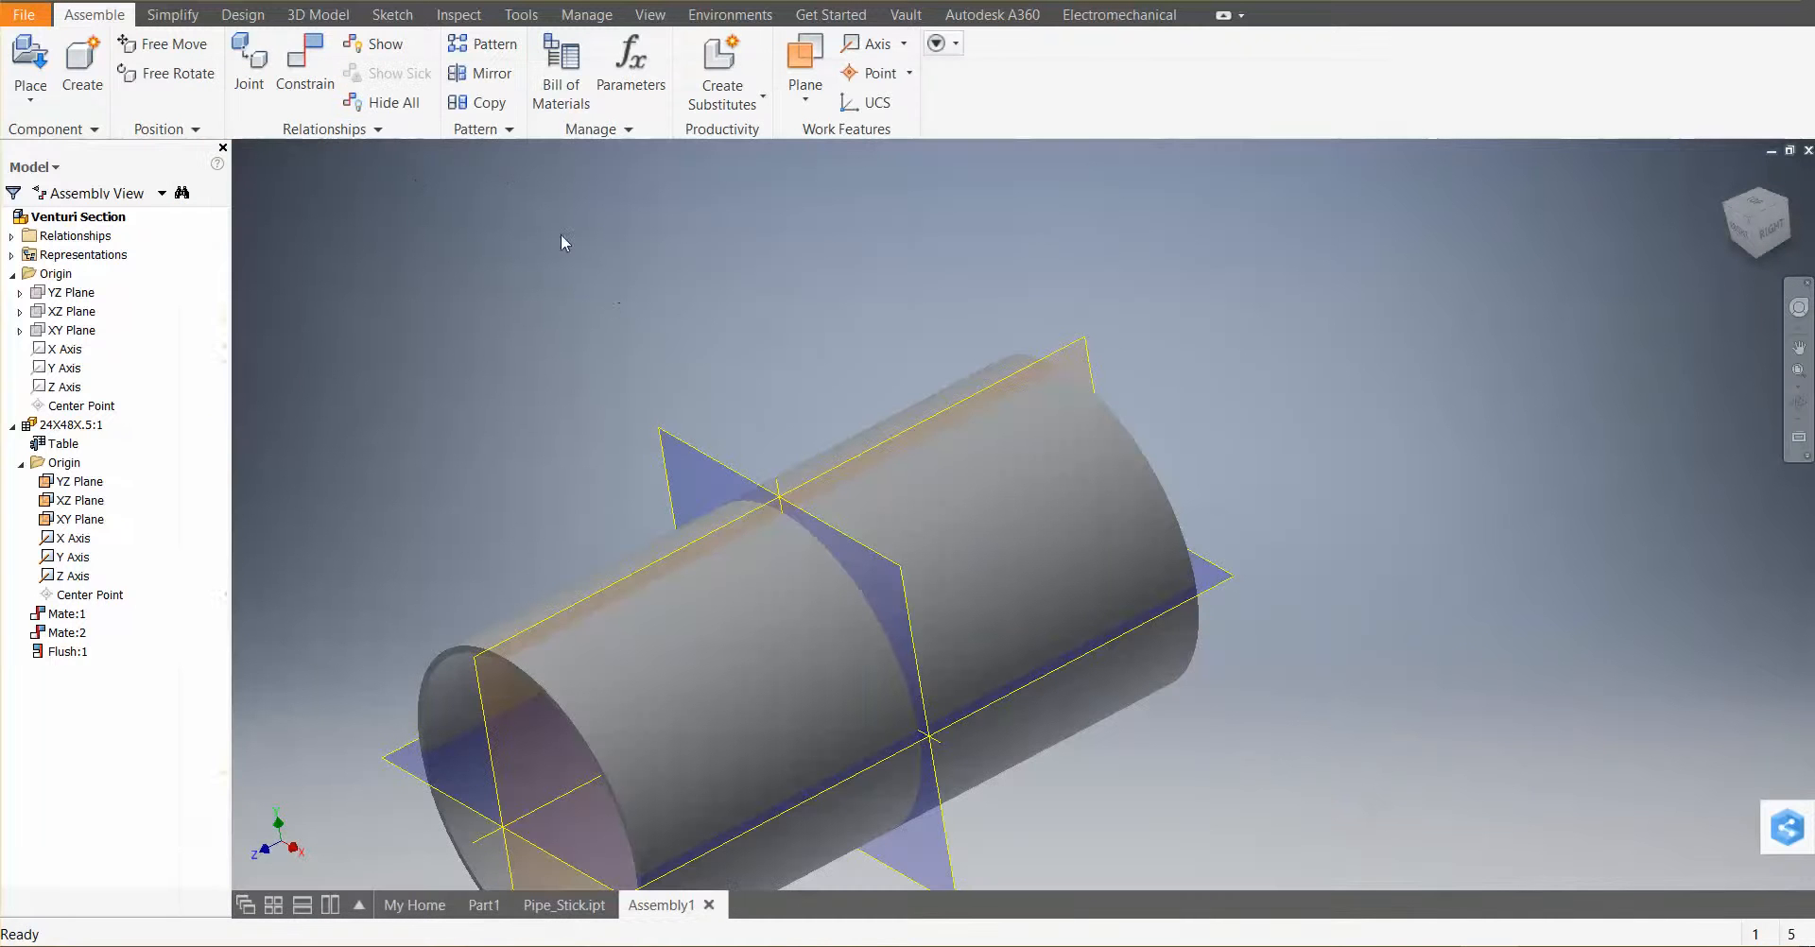
# Try placing 24Inch Flange.ipt again after checking the project settings, and cancel the folder creation error
pyautogui.click(31, 65)
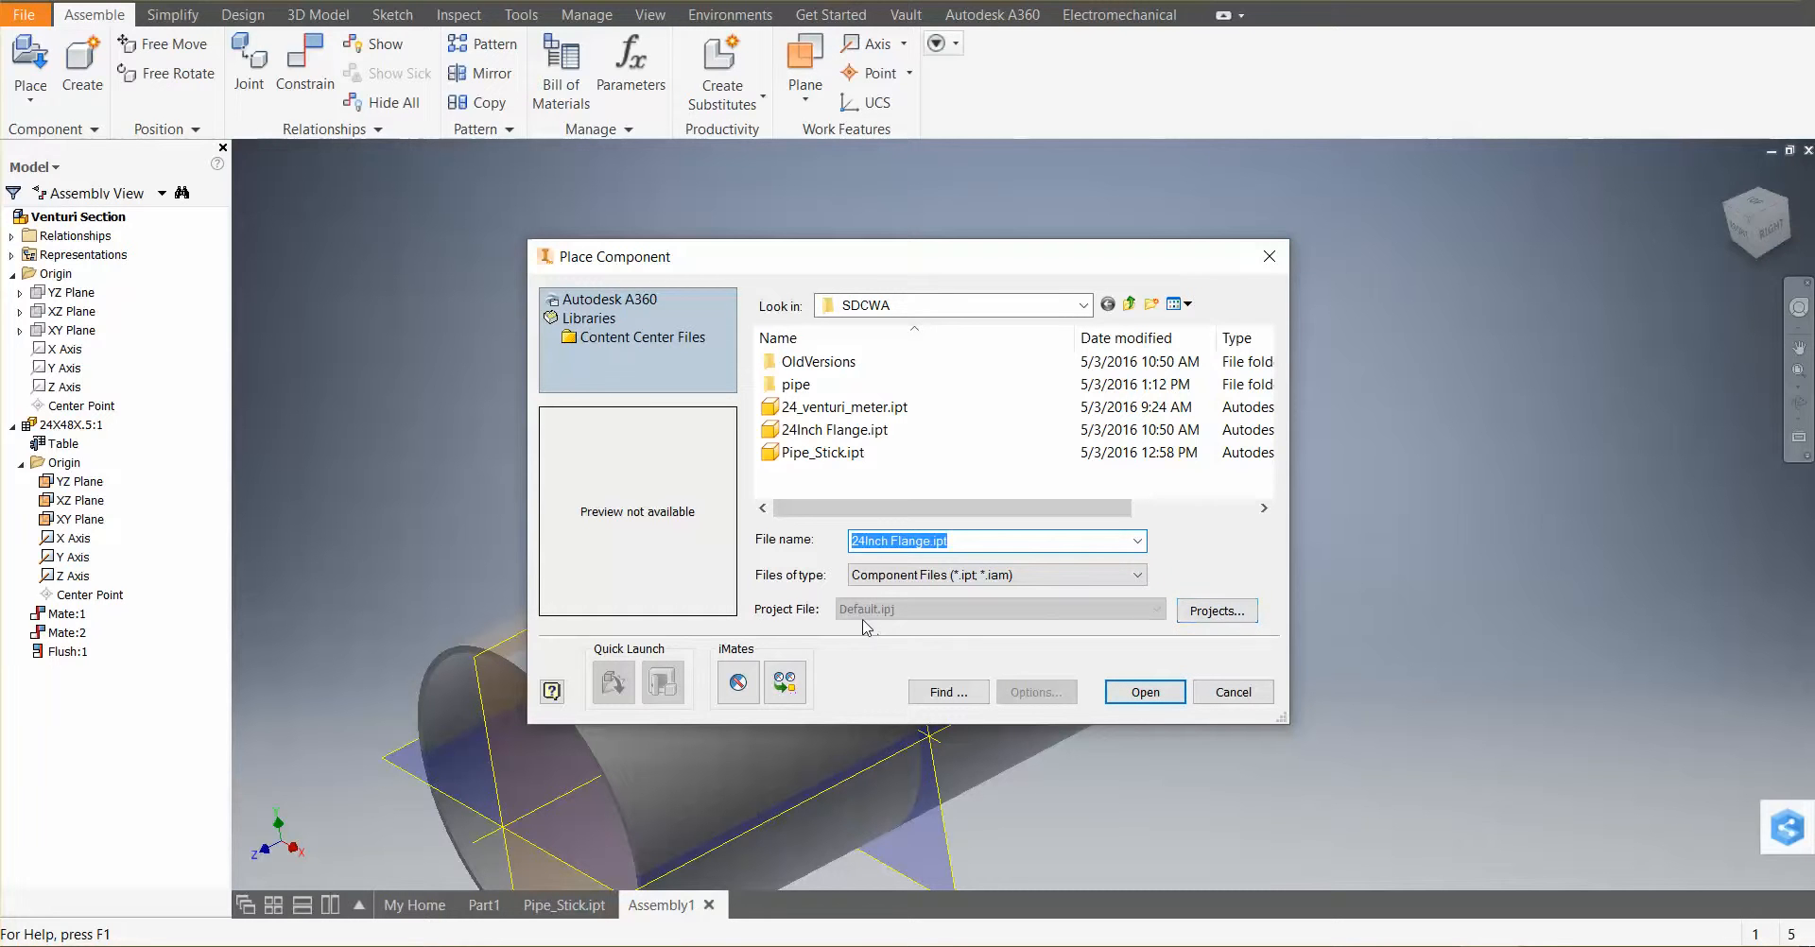
pyautogui.click(1228, 614)
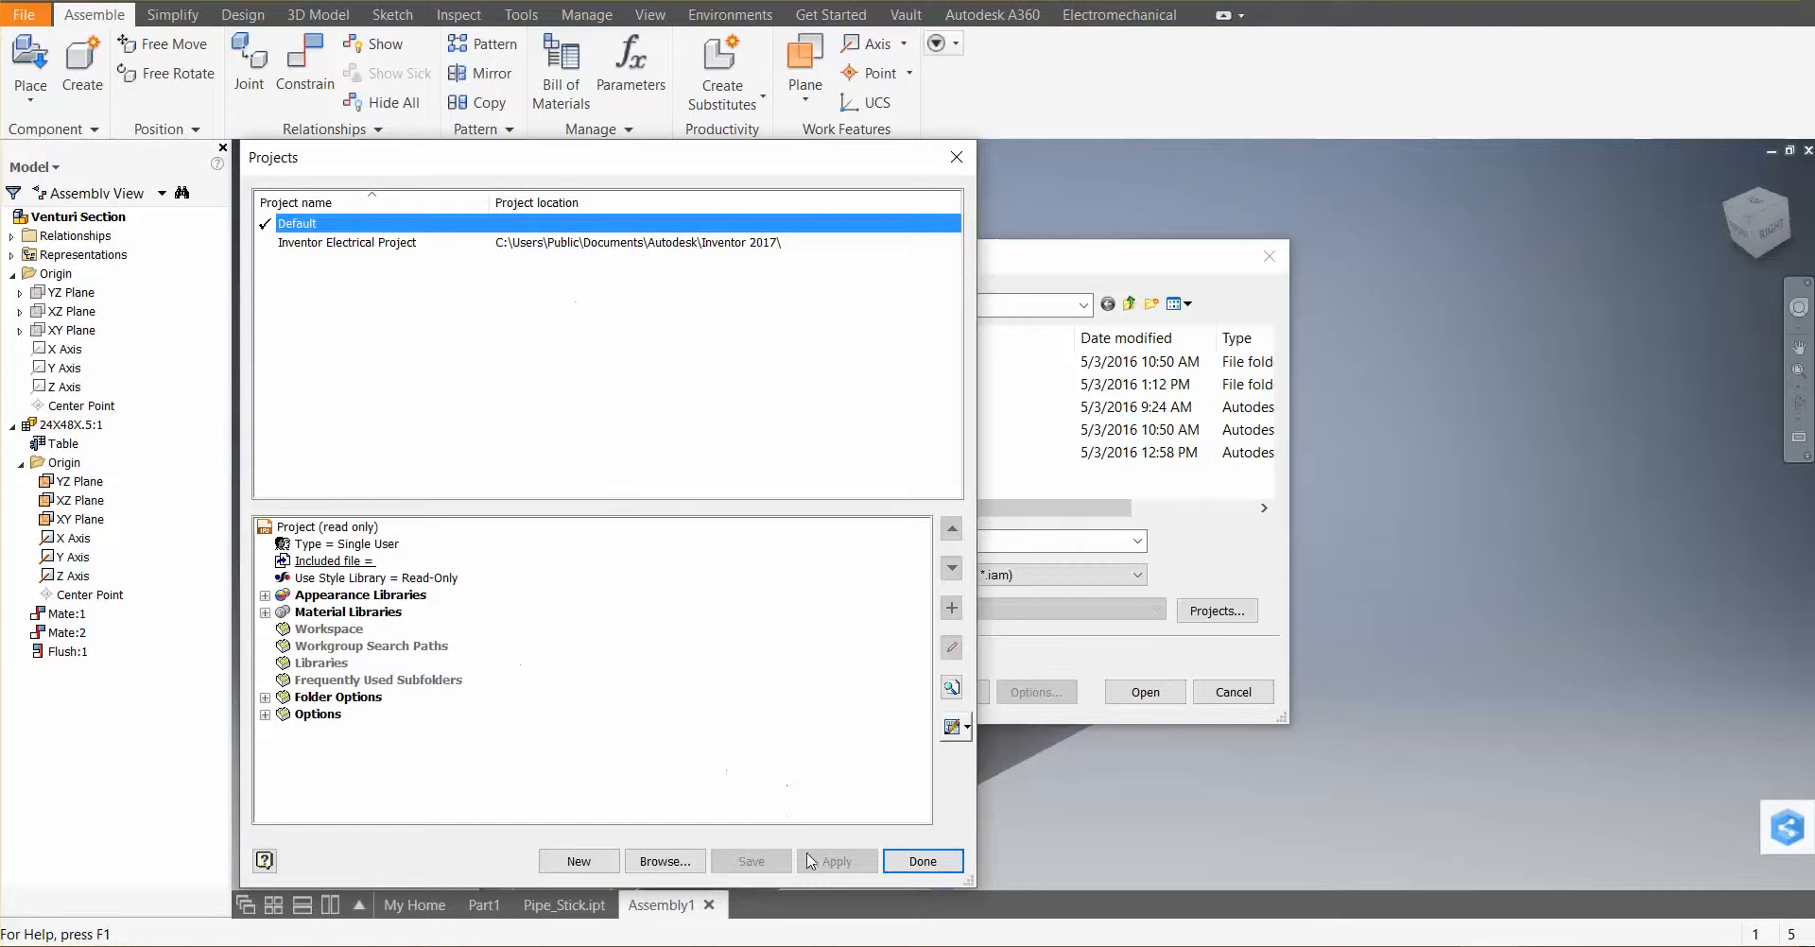
pyautogui.click(922, 861)
pyautogui.click(1145, 693)
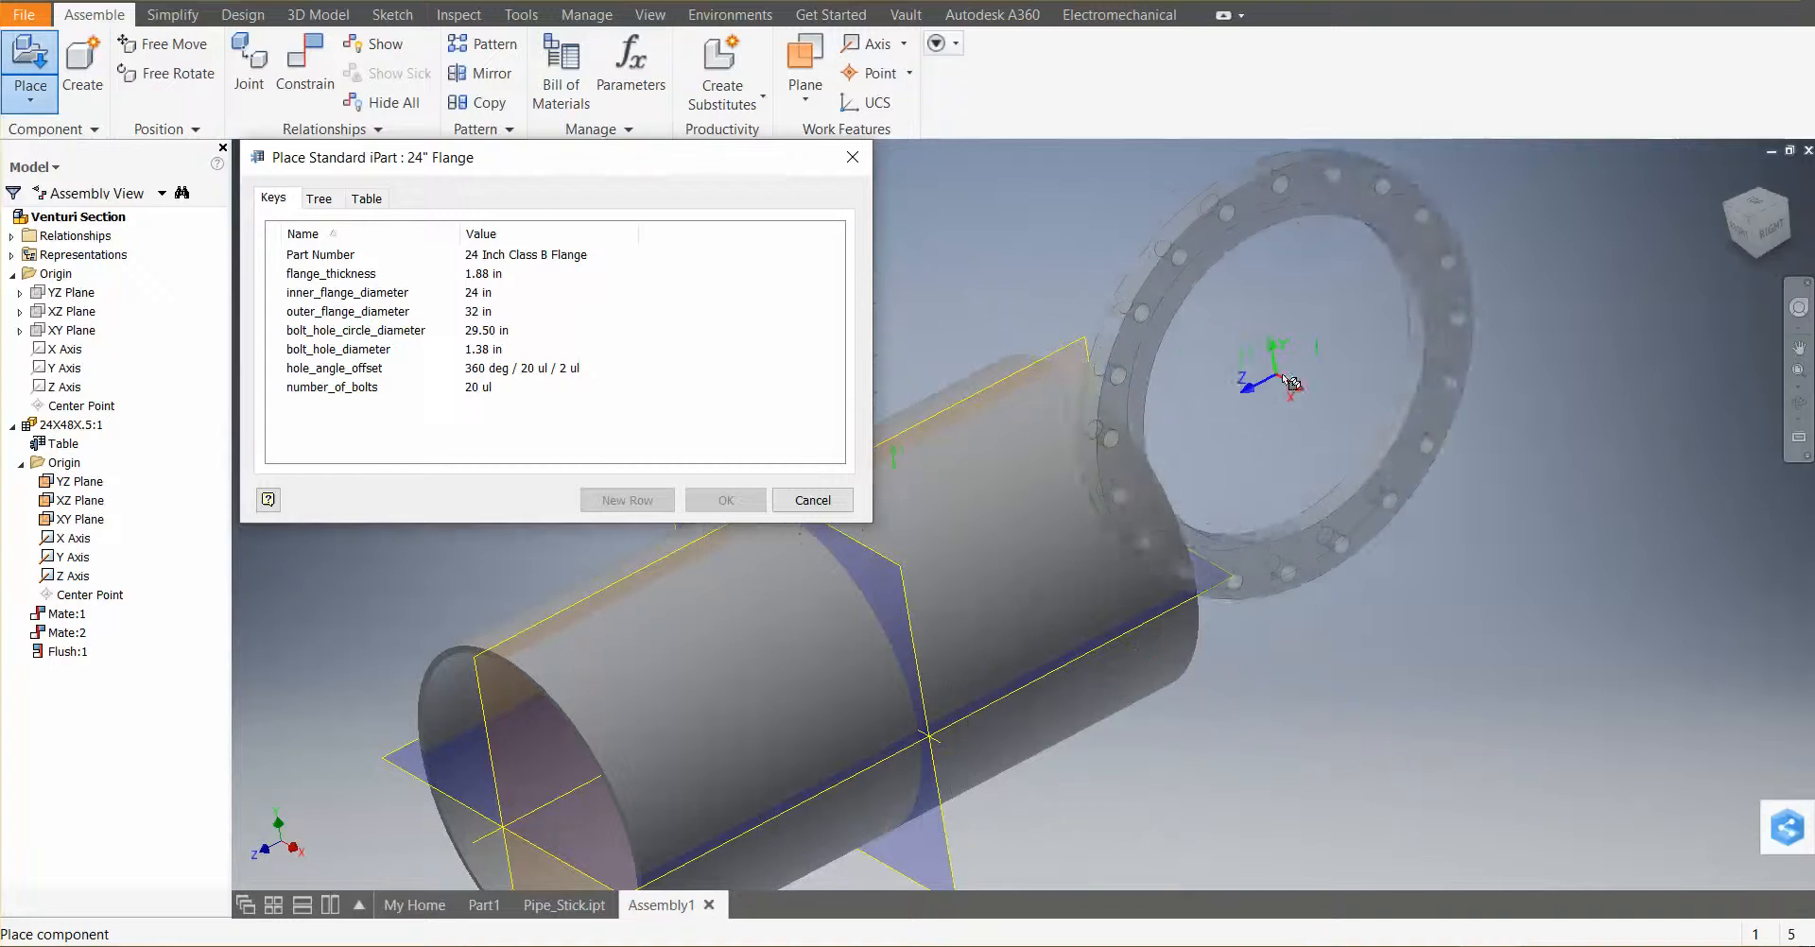
pyautogui.click(1361, 387)
pyautogui.click(23, 58)
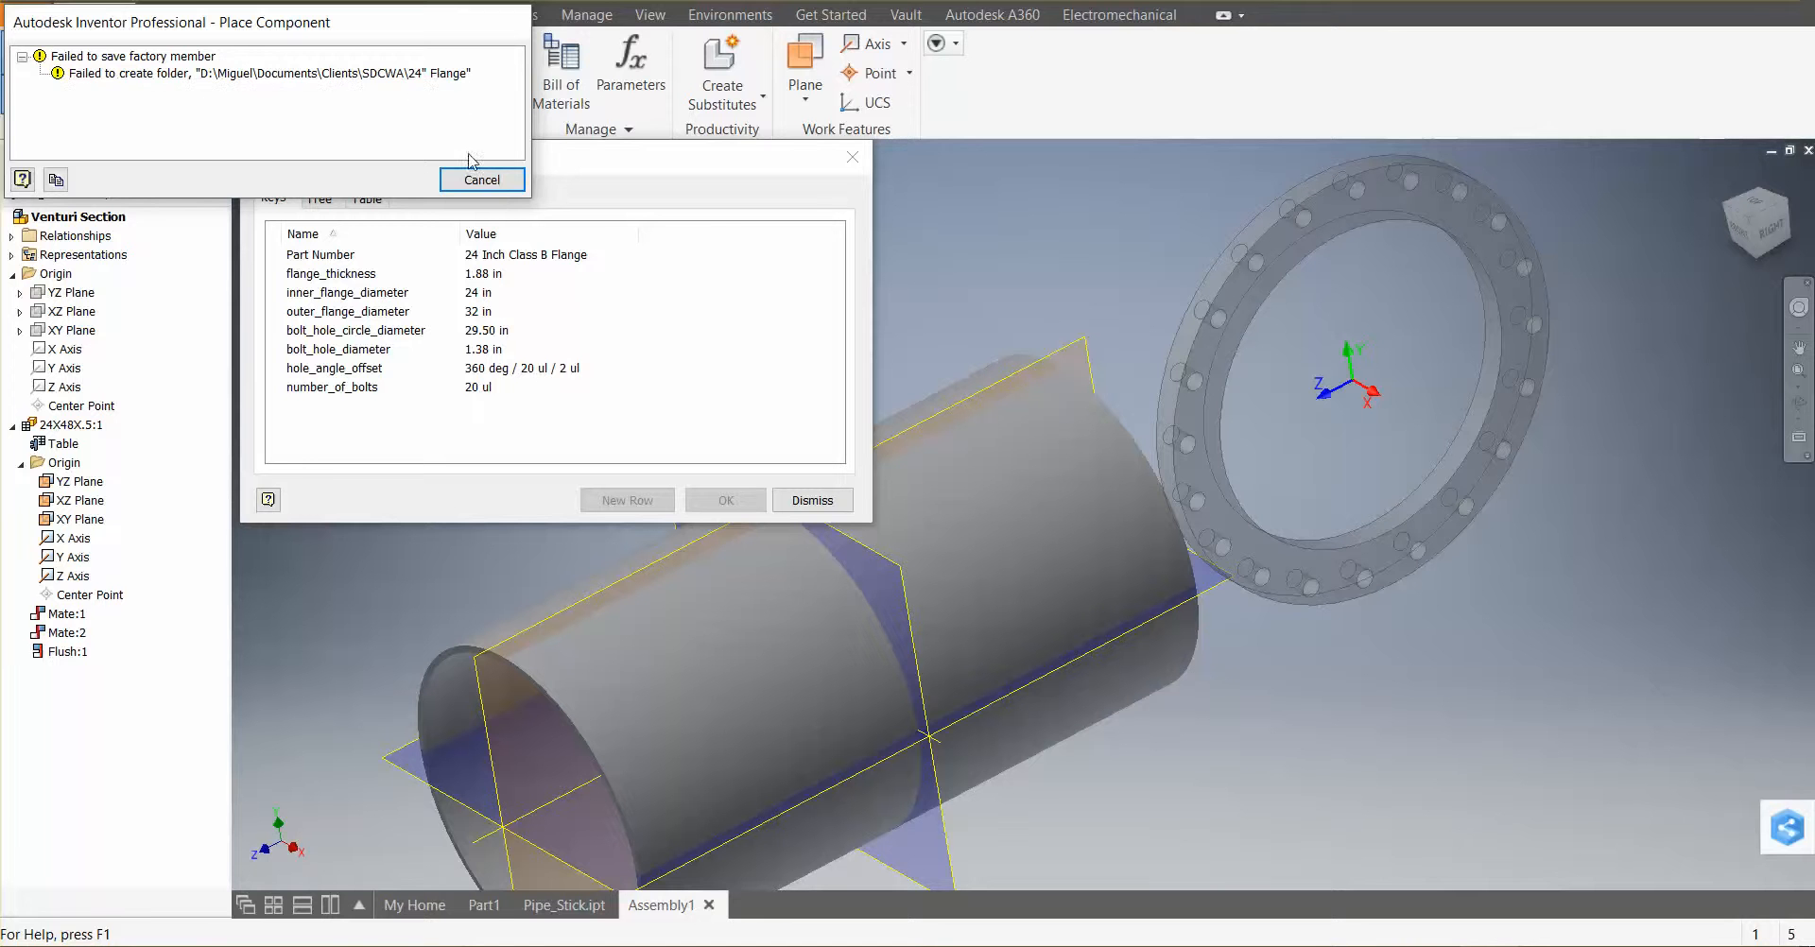
pyautogui.click(482, 180)
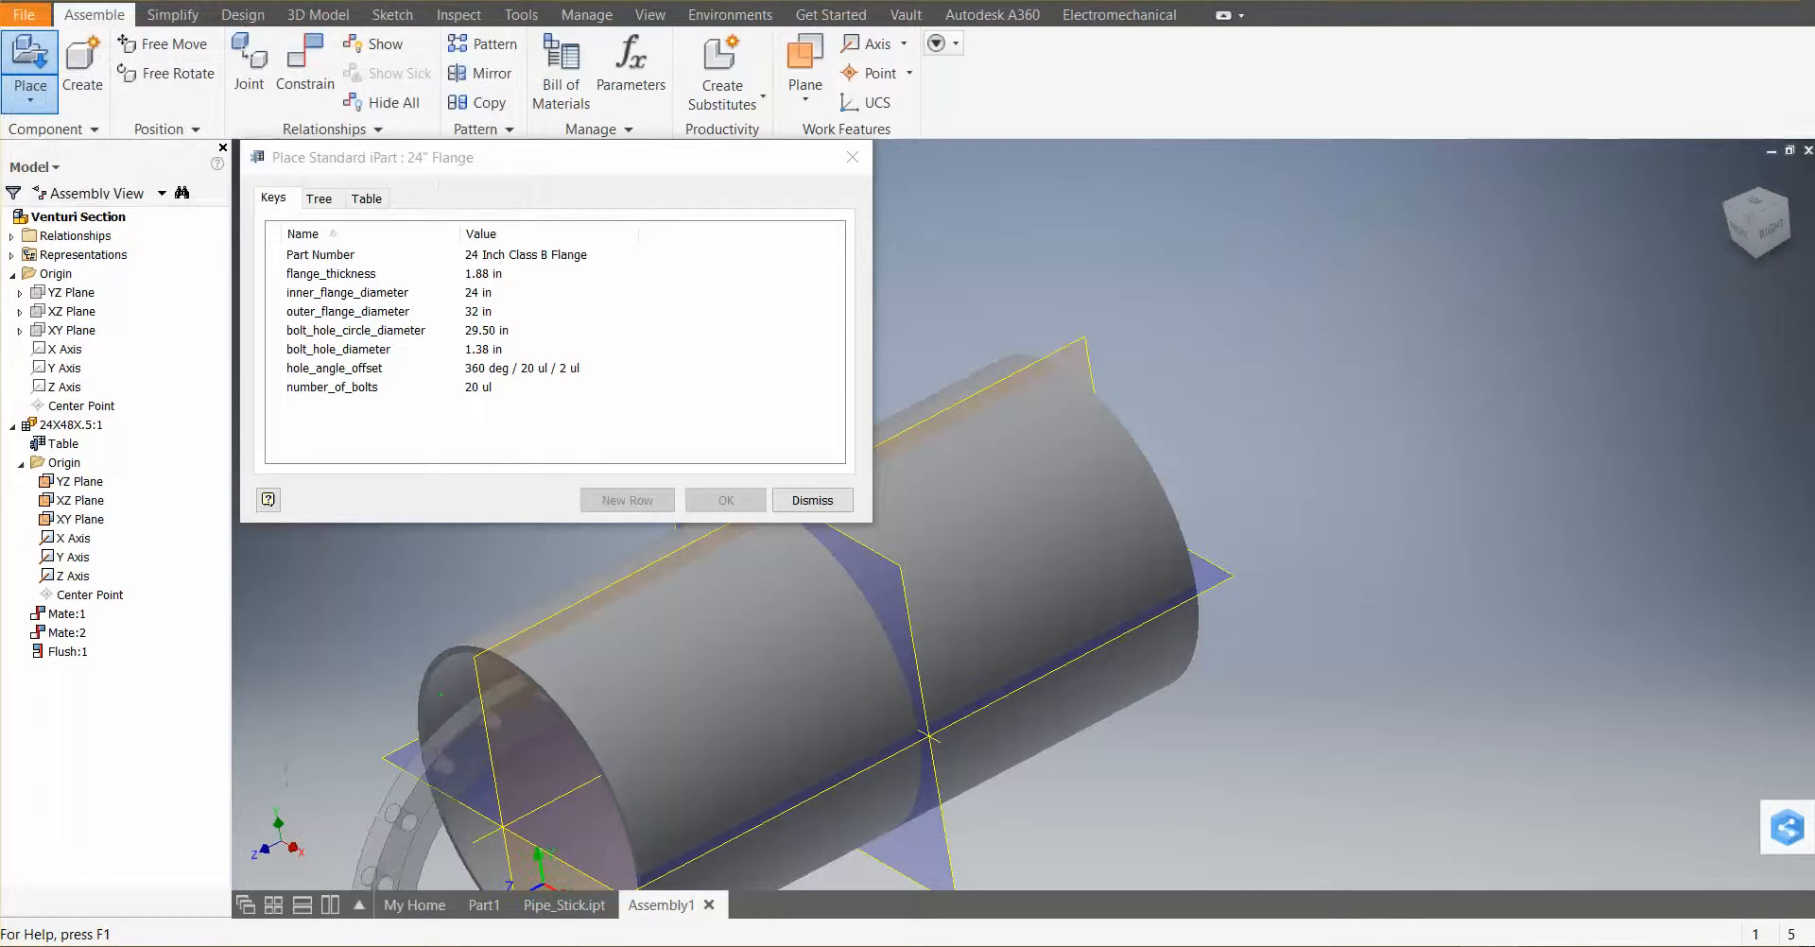
# Create a new folder in the SDCWA folder, try naming it 24", cancel the rename, and close File Explorer
pyautogui.click(742, 853)
pyautogui.rightClick(747, 425)
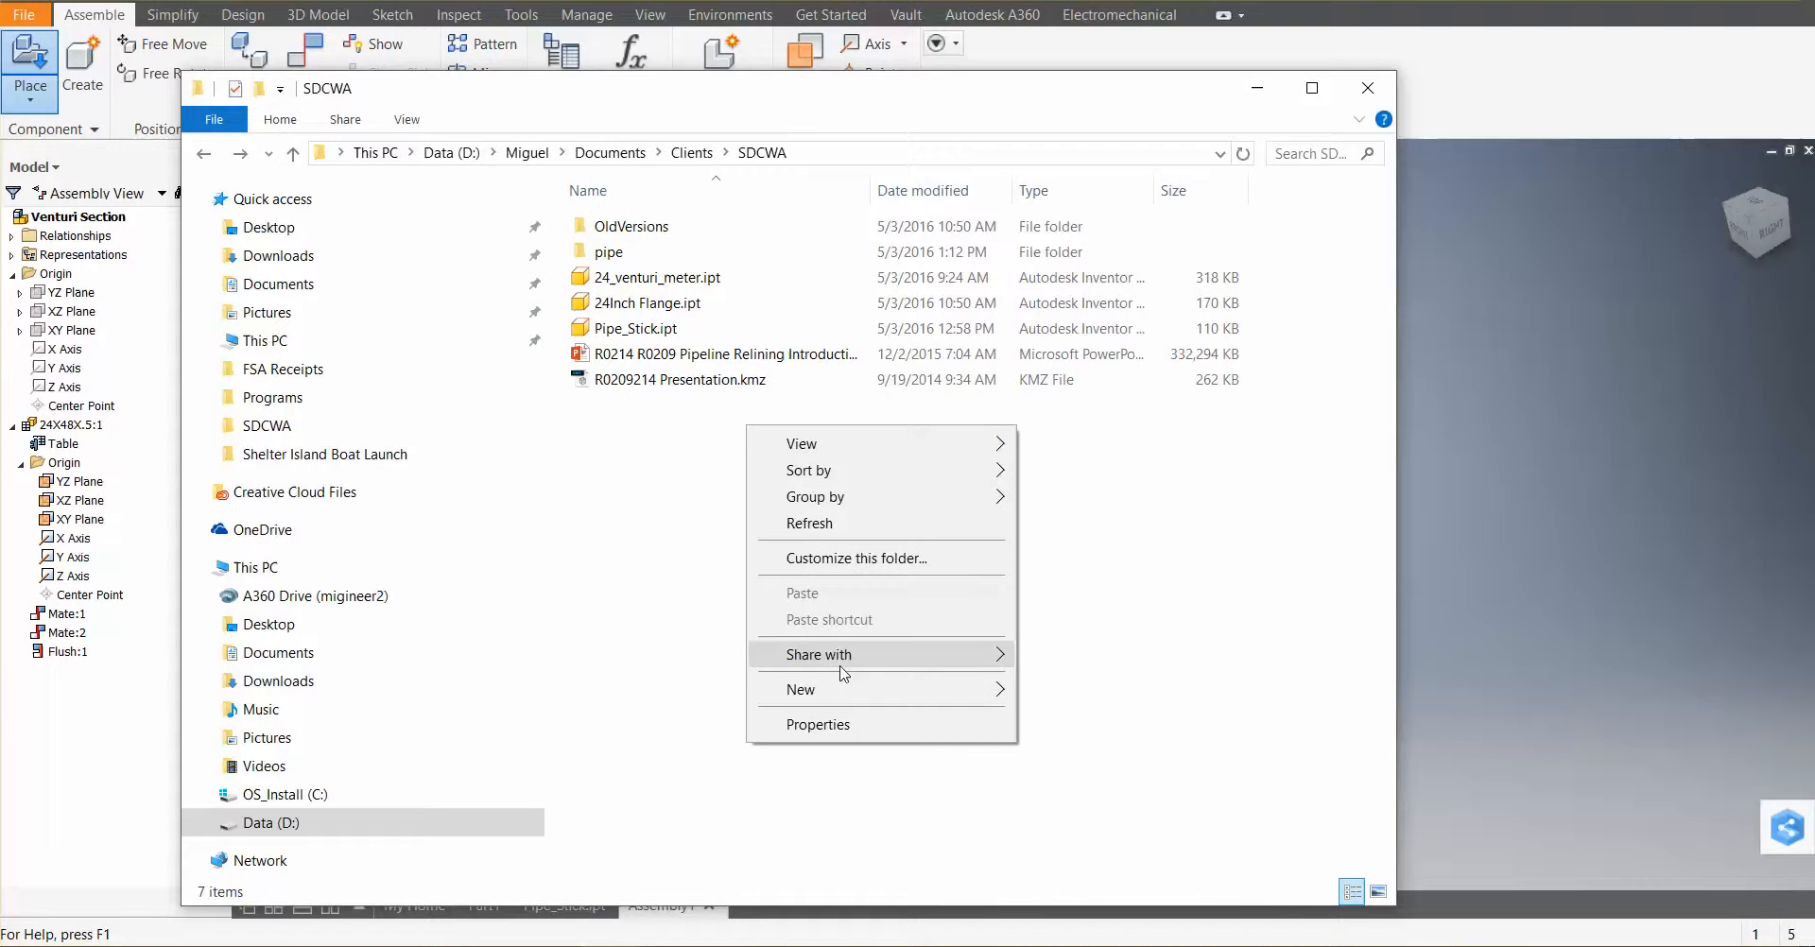
pyautogui.moveTo(841, 689)
pyautogui.click(1087, 360)
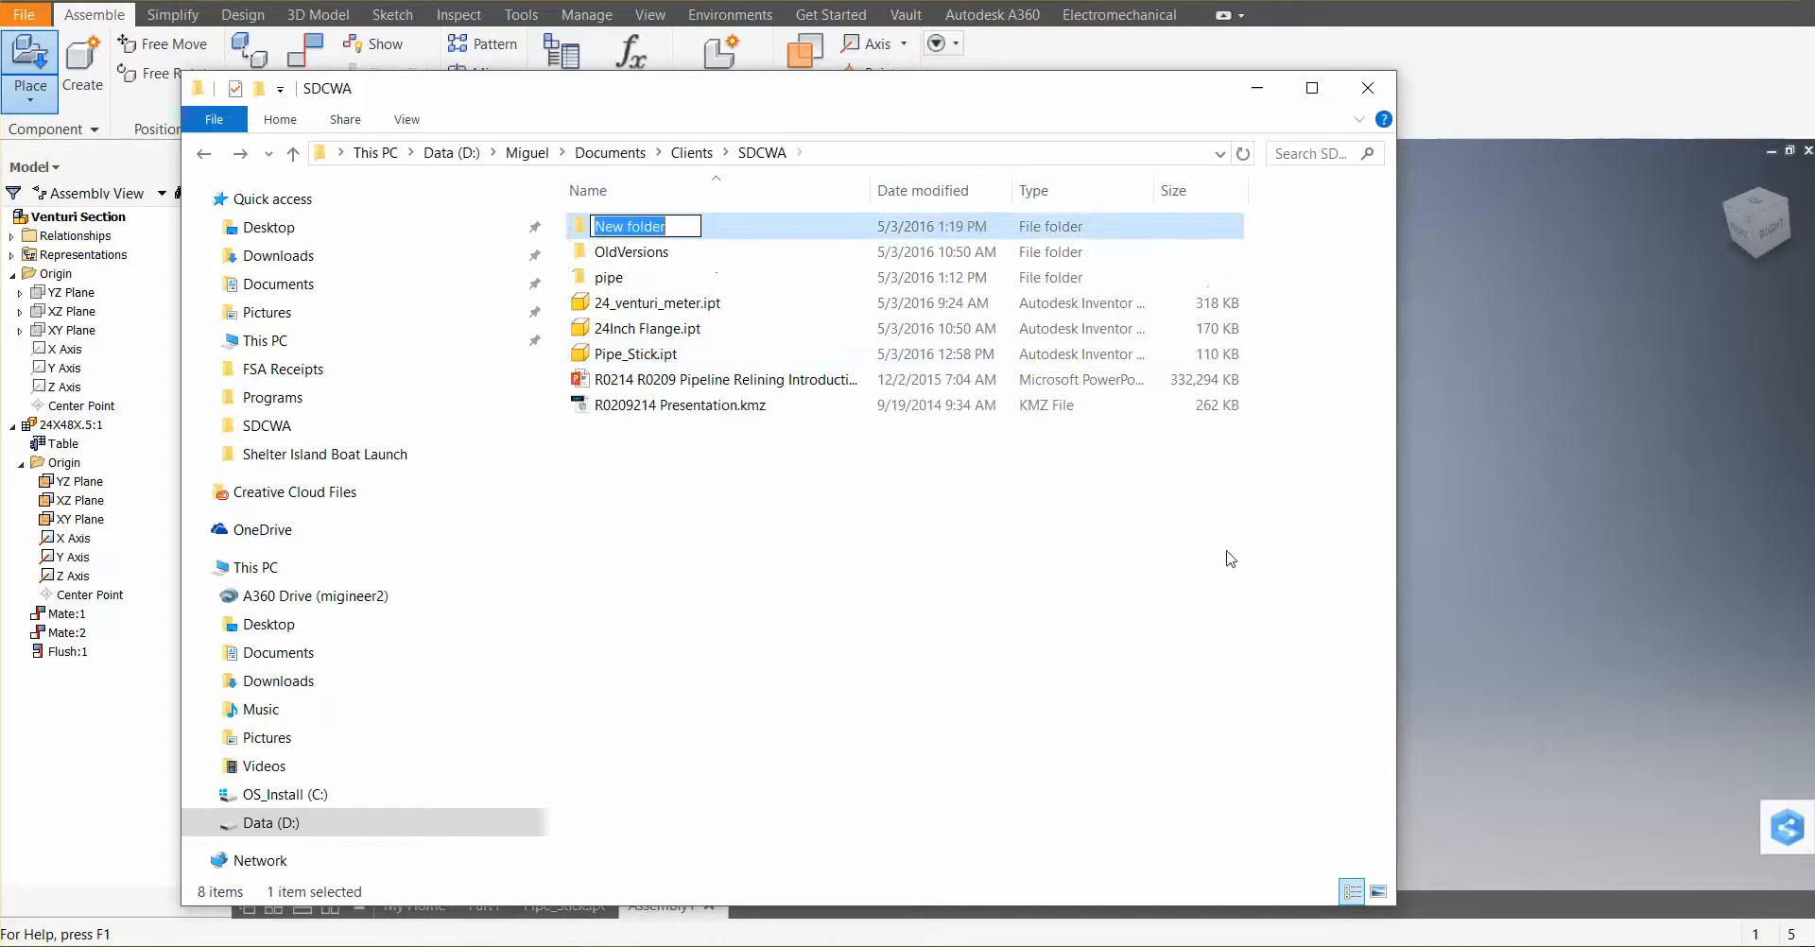
pyautogui.write('24')
pyautogui.hotkey('shift', "'")
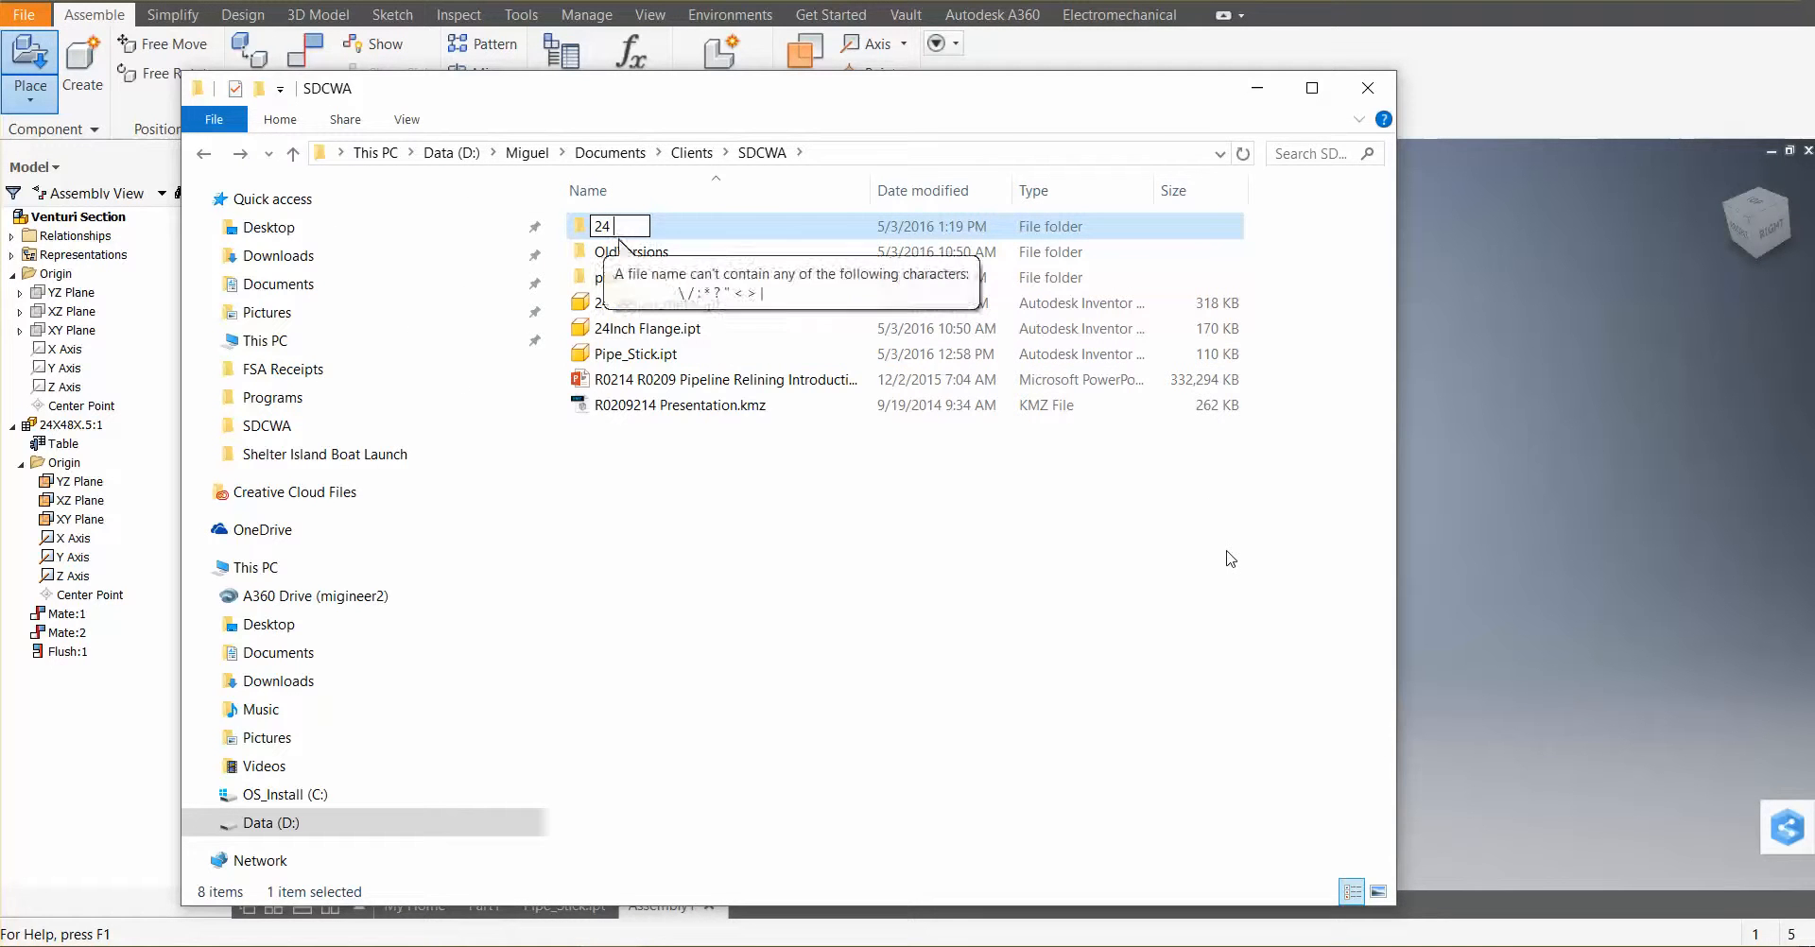
pyautogui.hotkey('shift', "'")
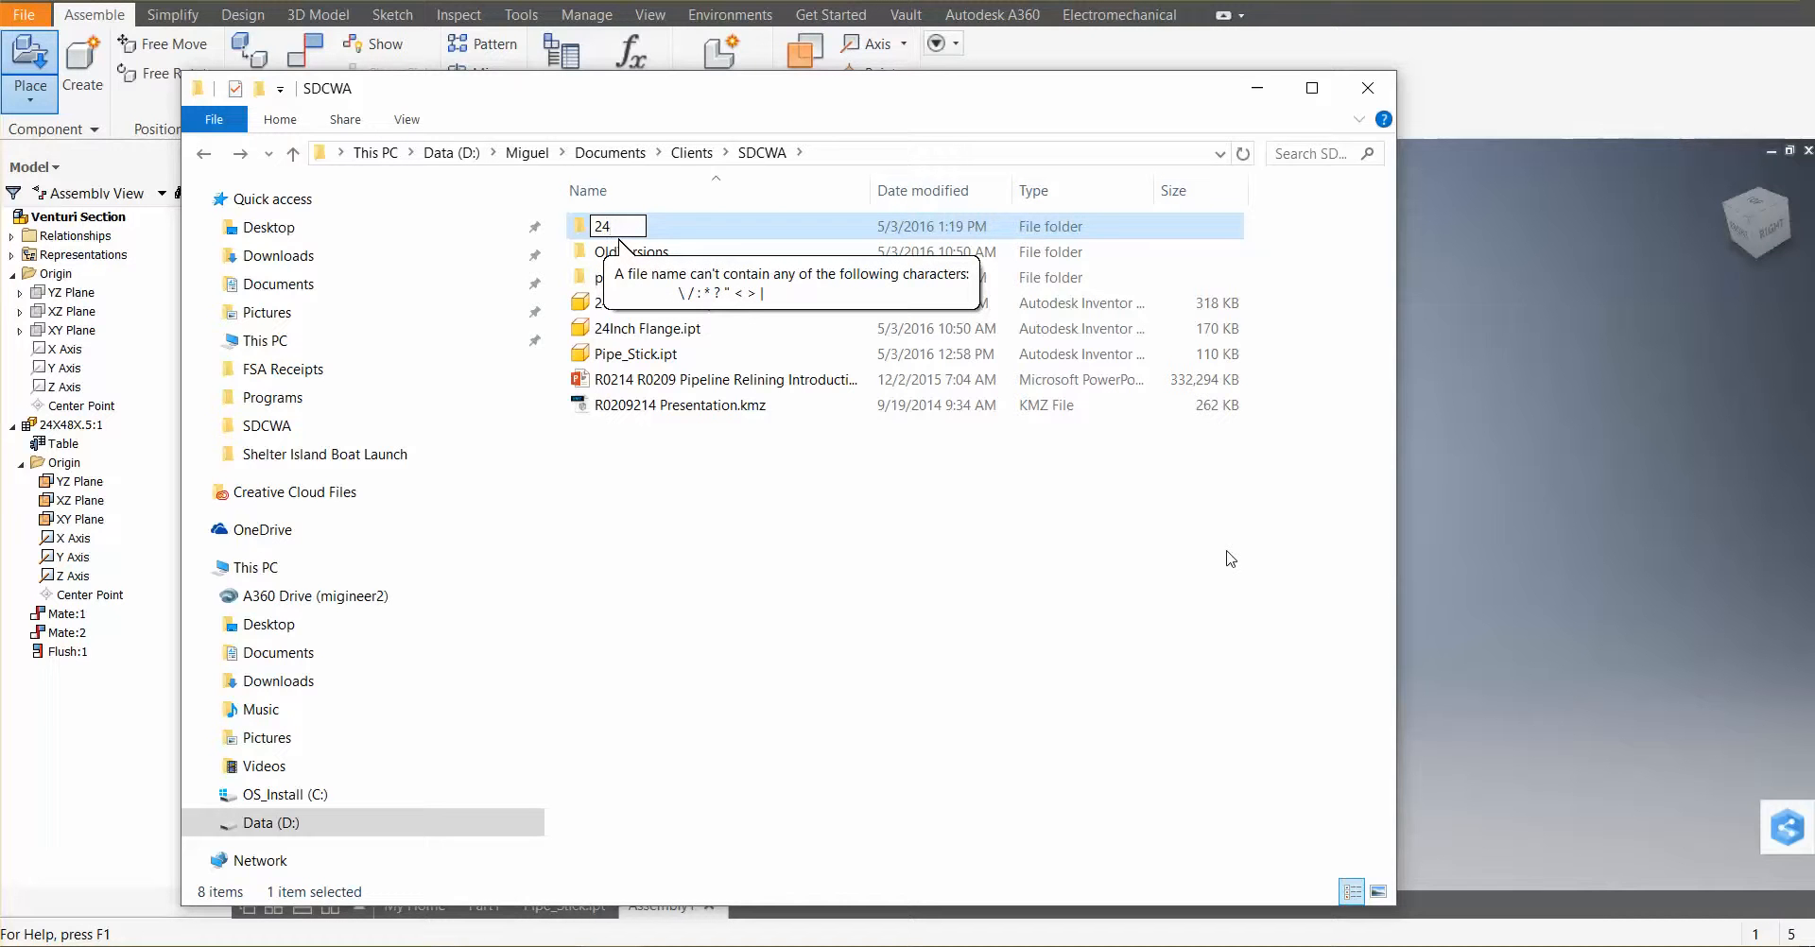
pyautogui.press('Escape')
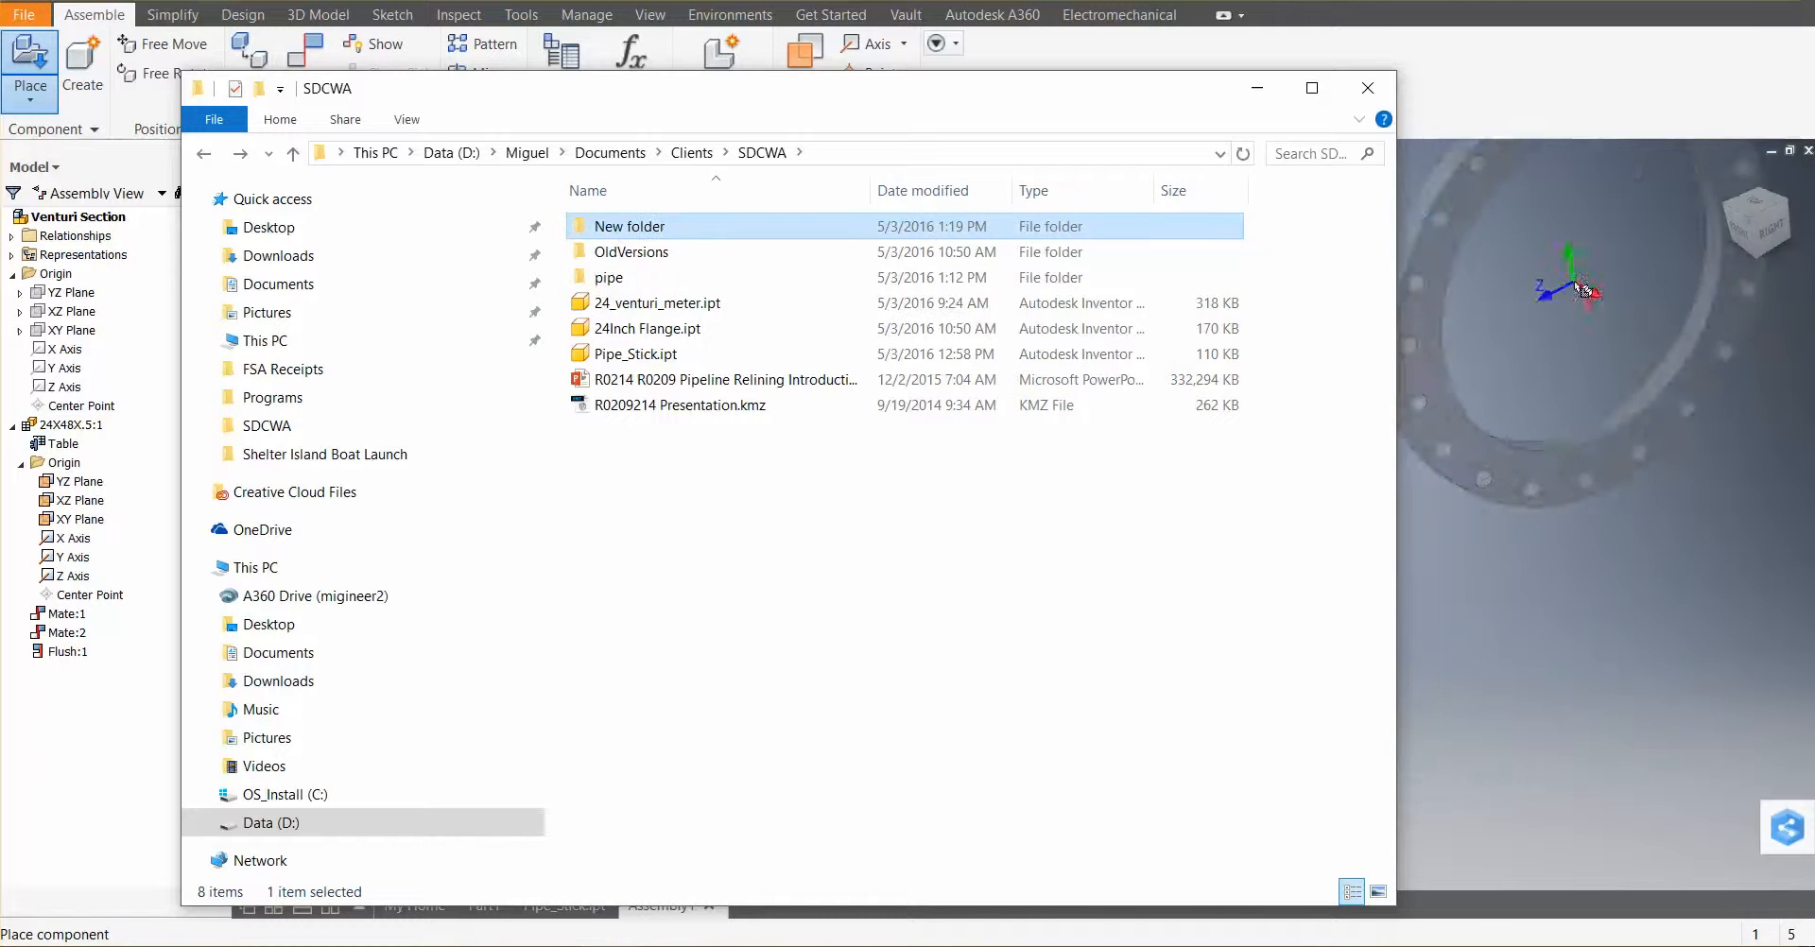
pyautogui.click(1368, 88)
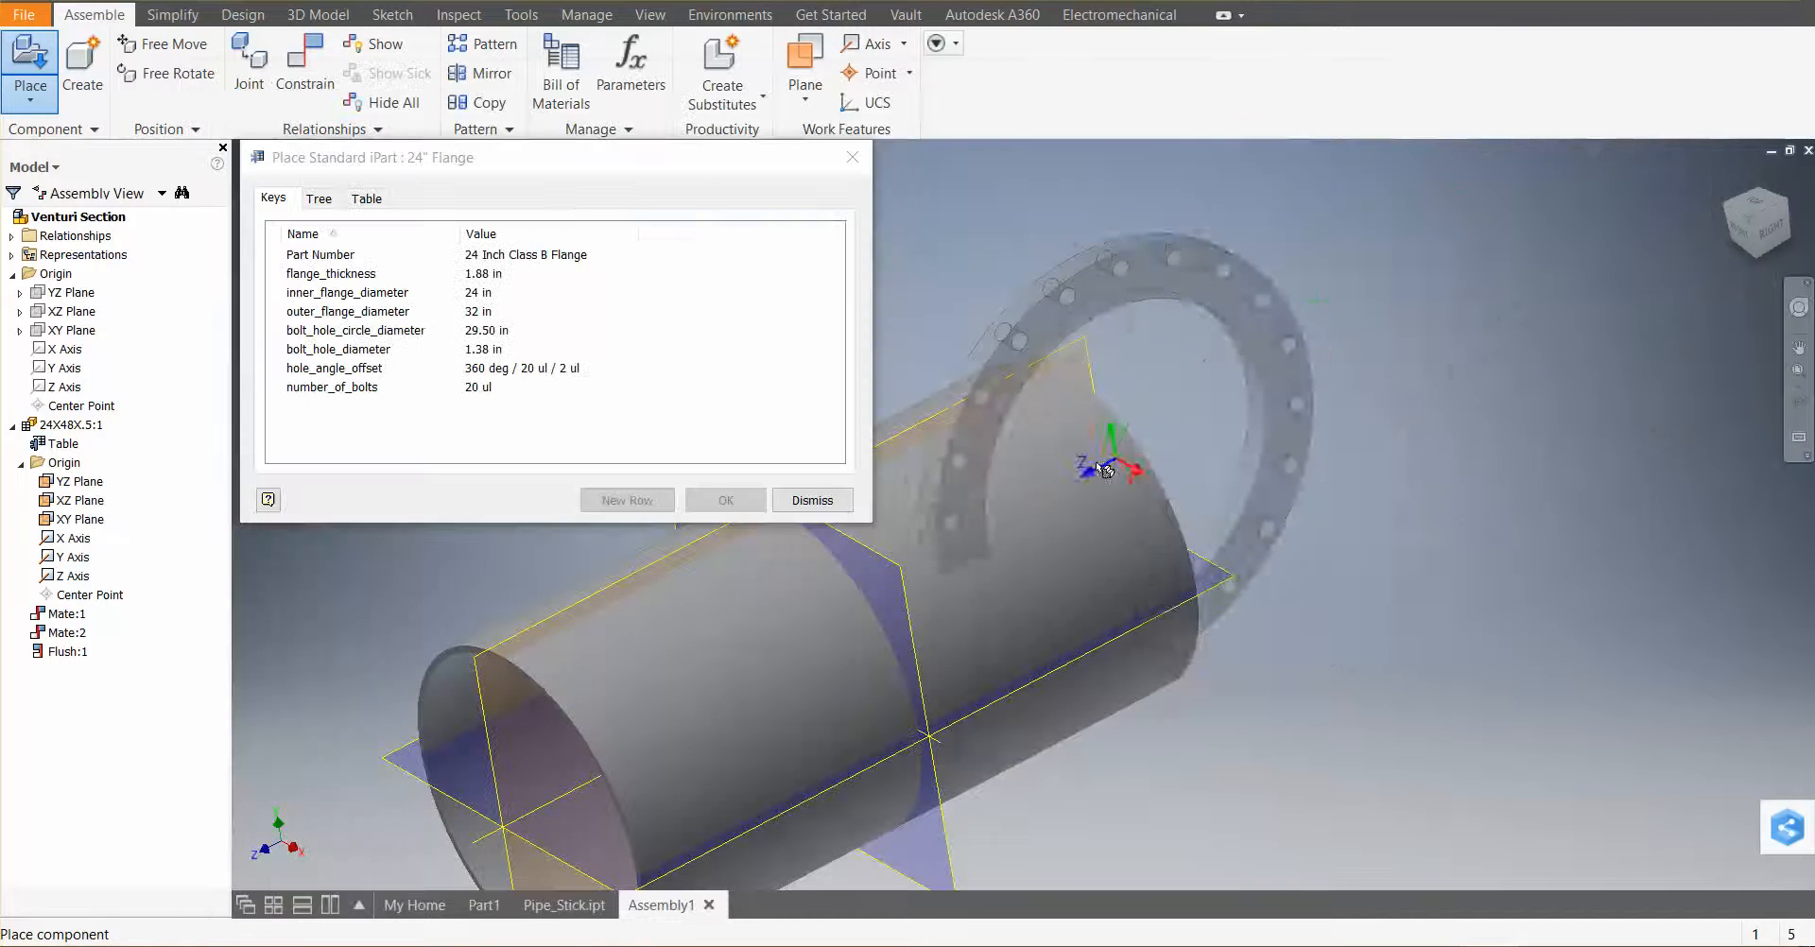
# Cancel the placement and open 24Inch Flange.ipt from D:\Miguel\Documents\Clients\SDCWA as a part
pyautogui.press('Escape')
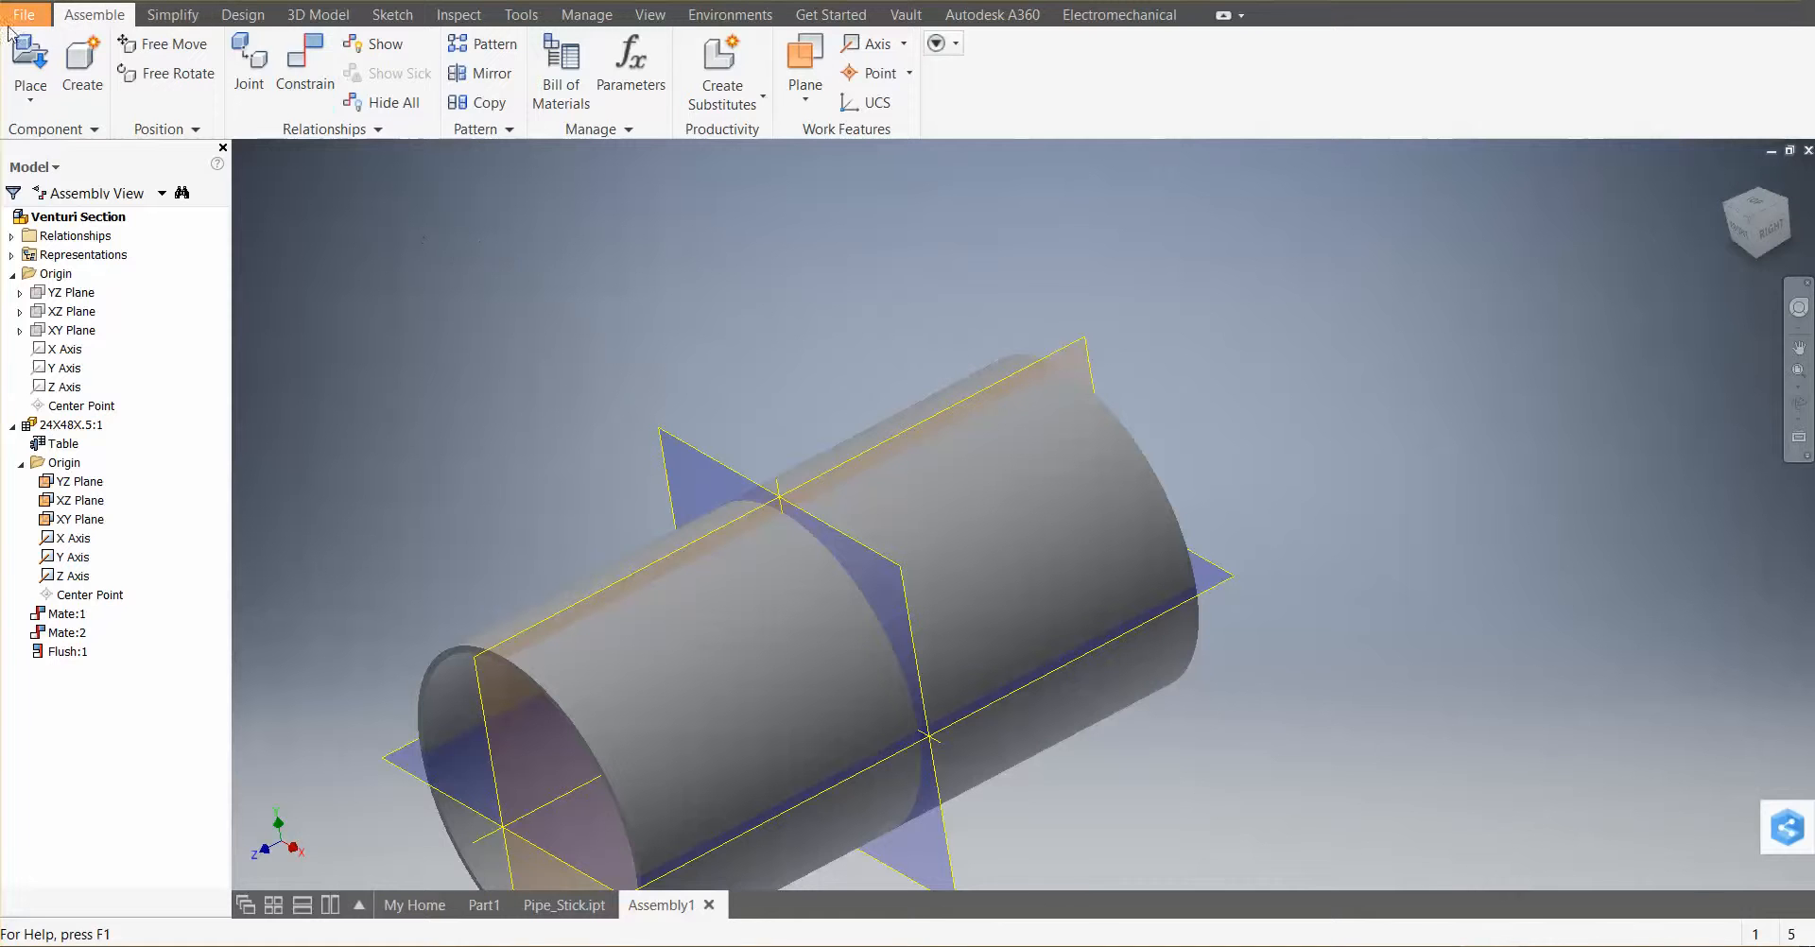
pyautogui.click(482, 904)
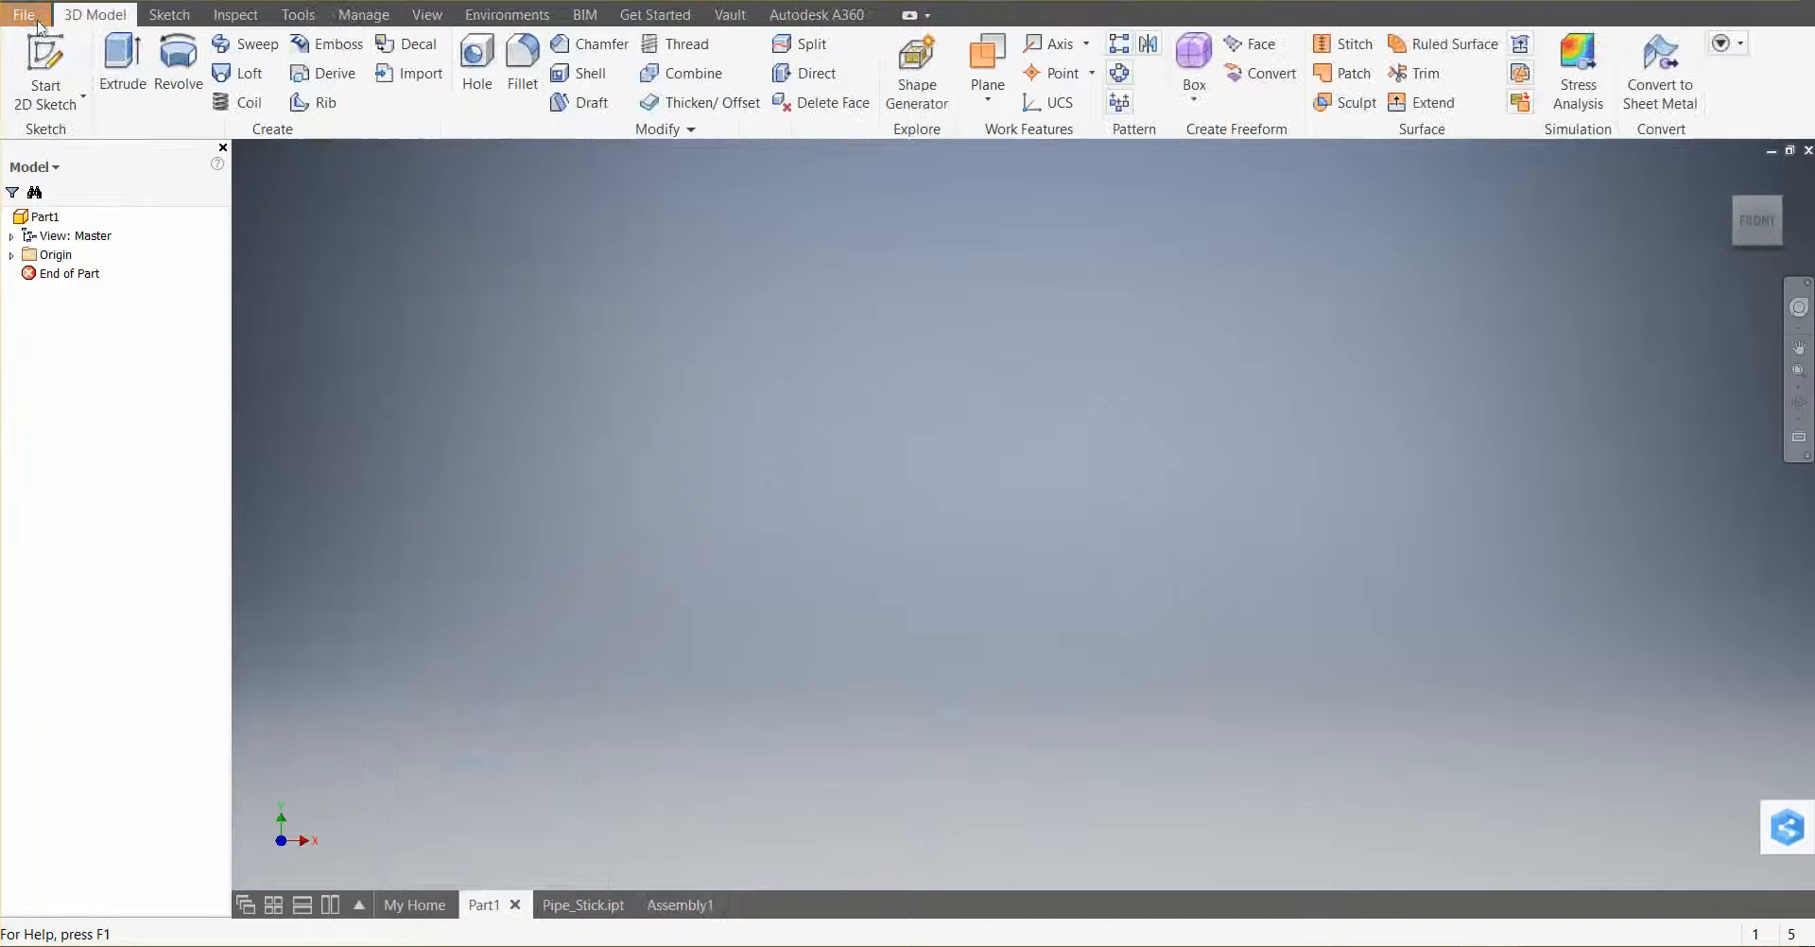
pyautogui.click(23, 14)
pyautogui.click(94, 166)
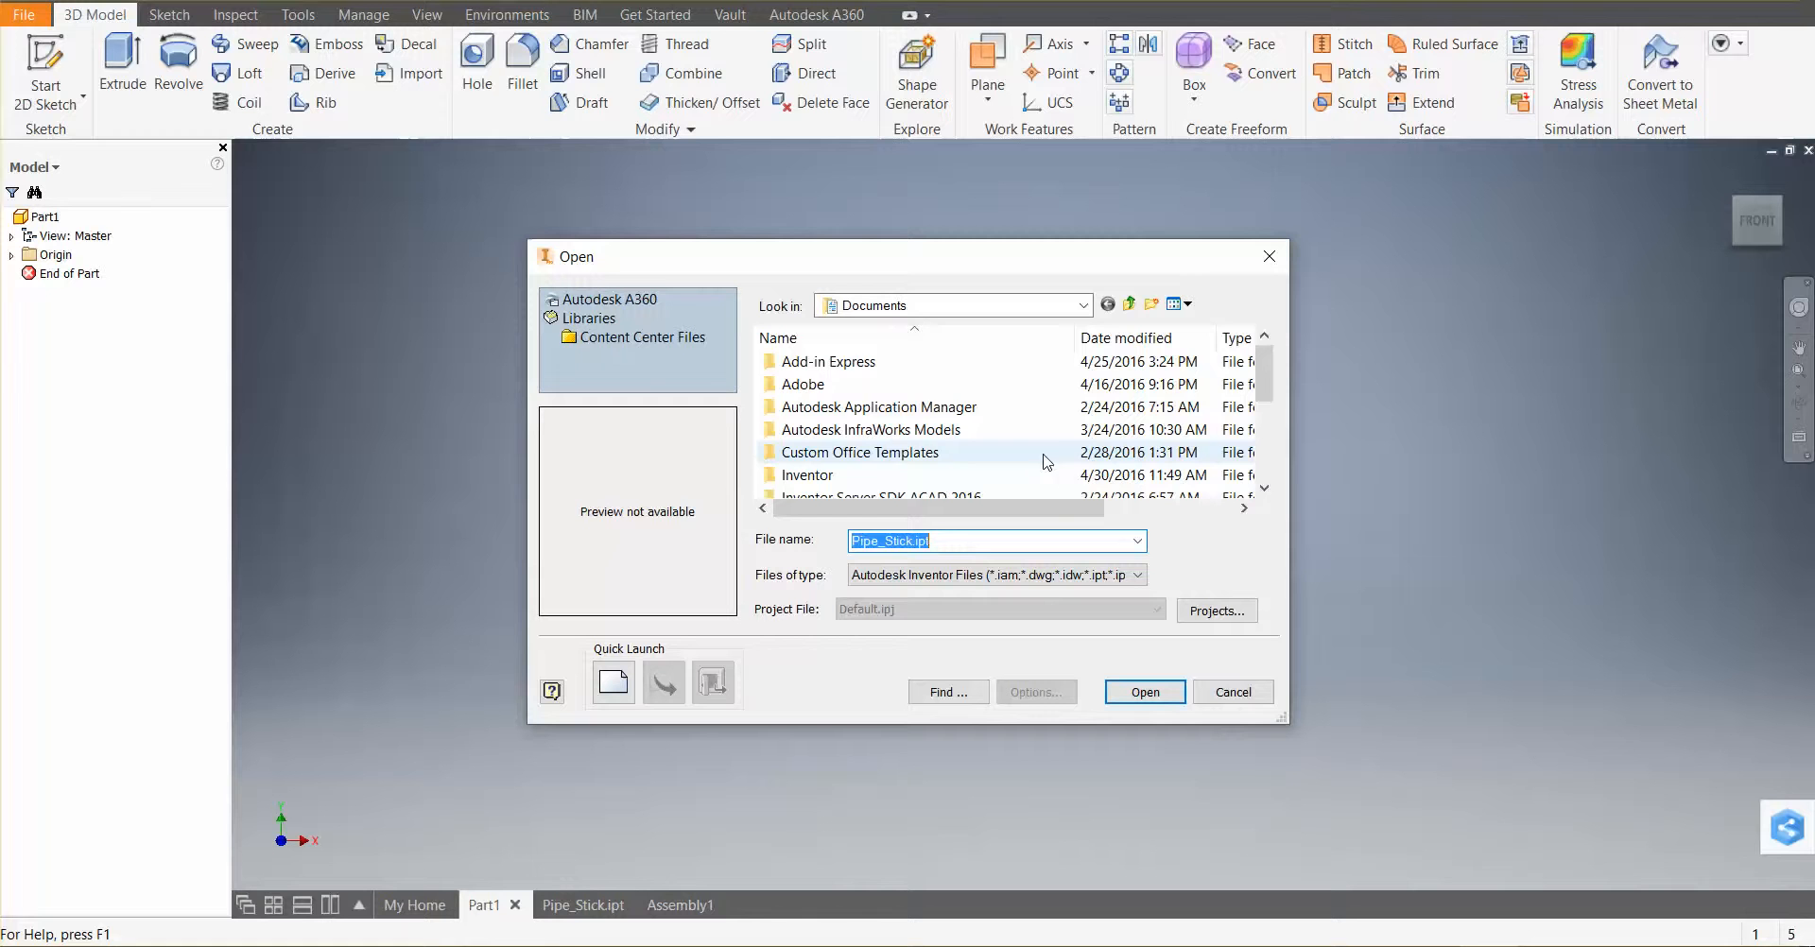
pyautogui.scroll(-1, 921, 377)
pyautogui.click(1083, 306)
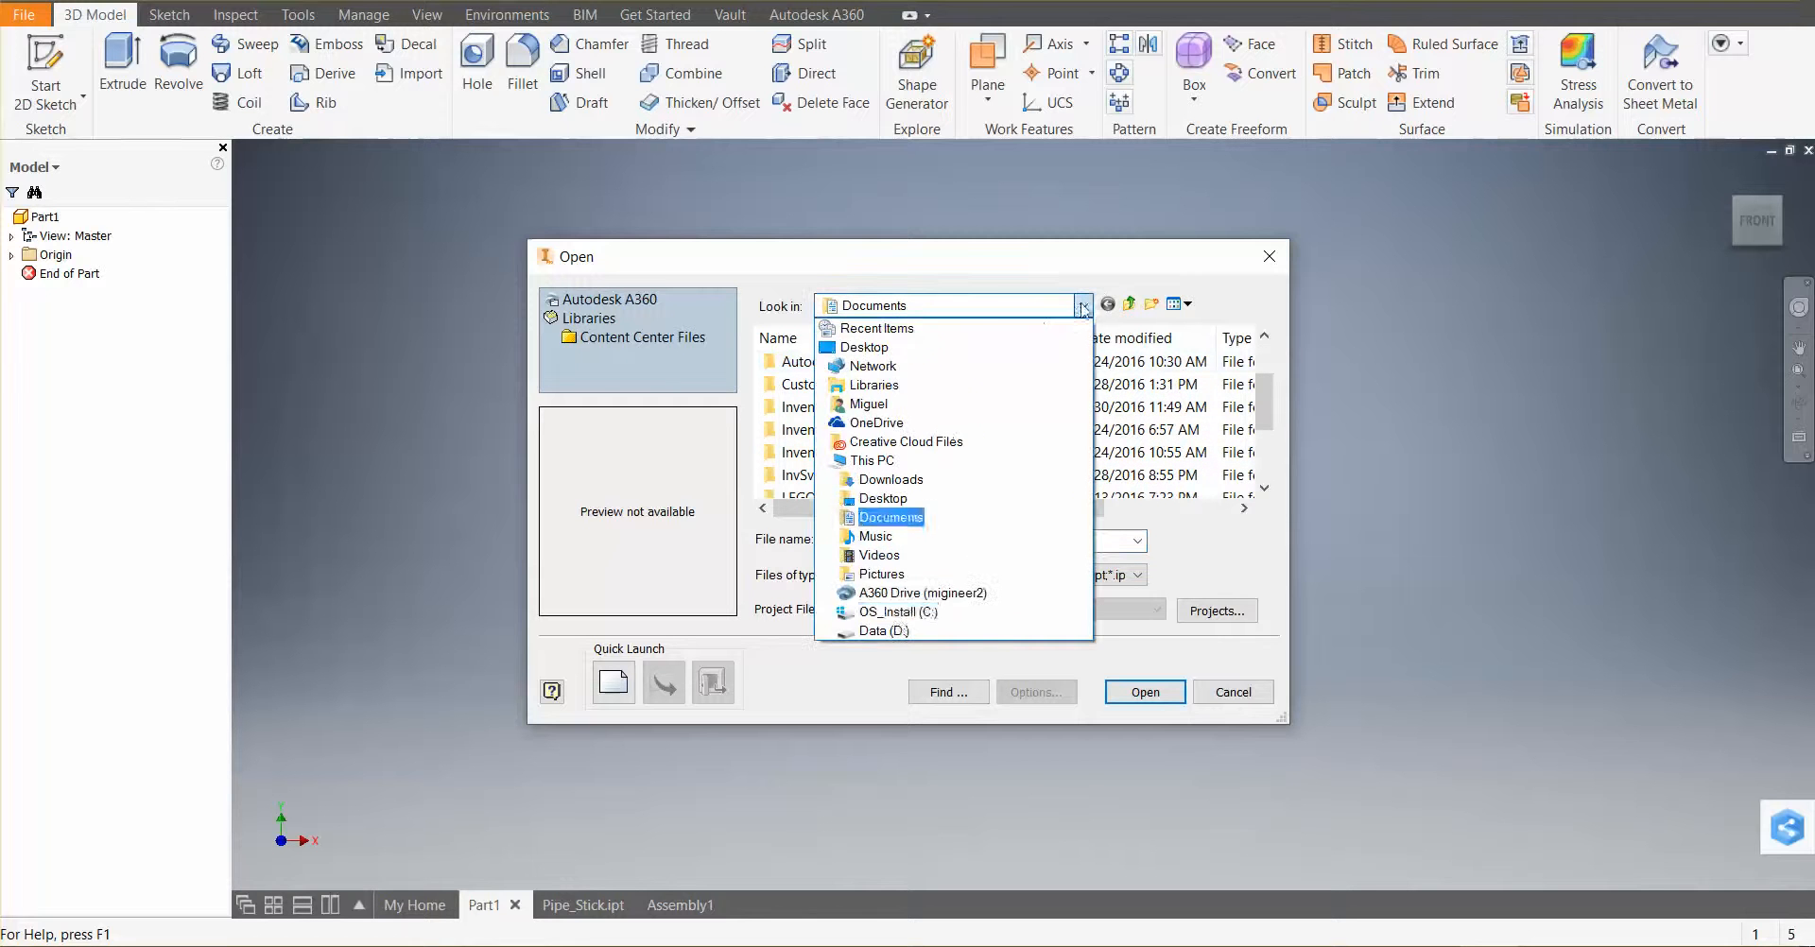
pyautogui.click(896, 631)
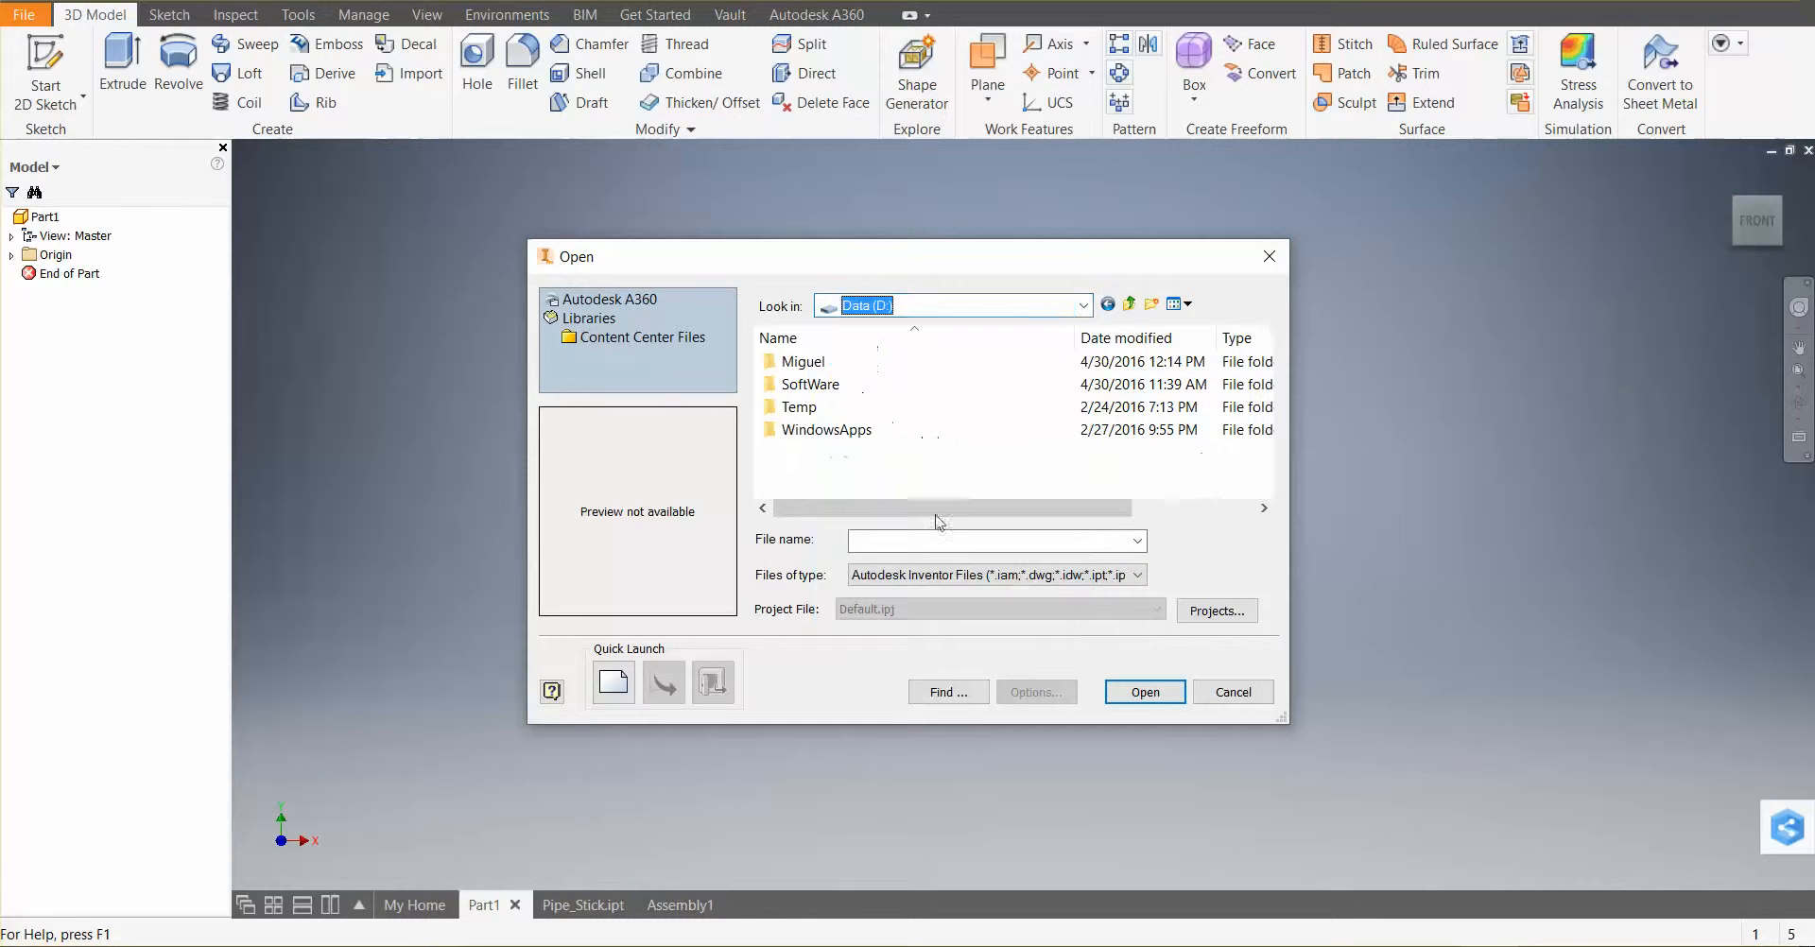
pyautogui.doubleClick(823, 364)
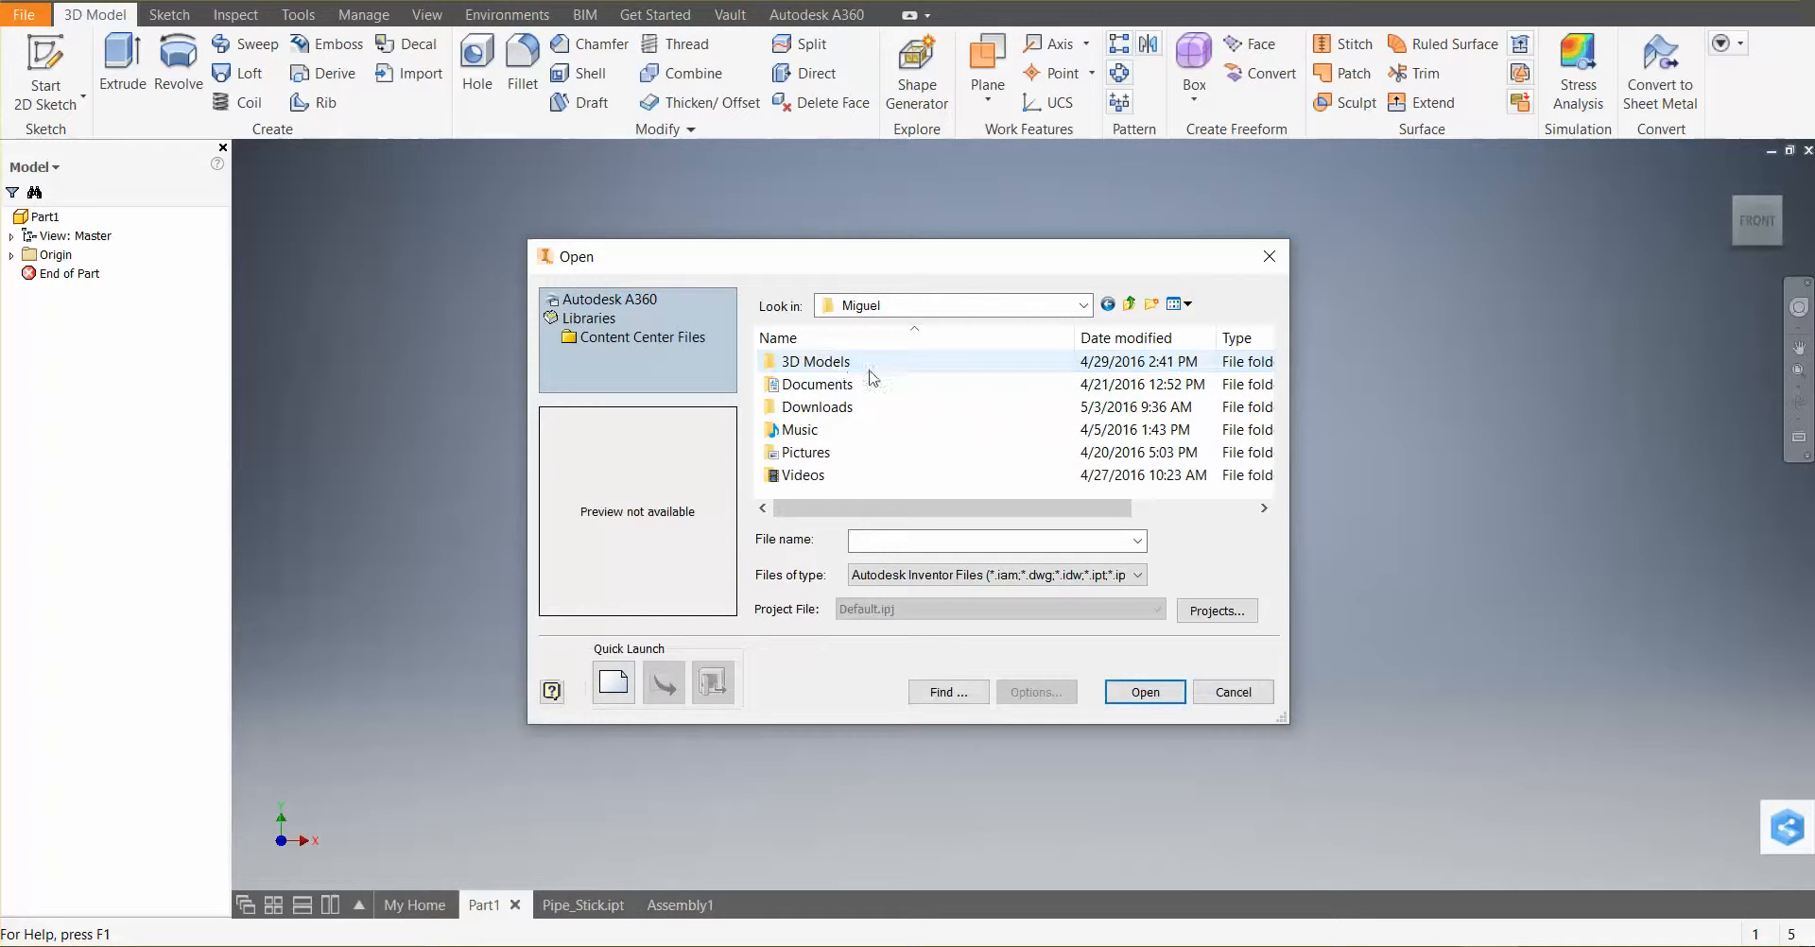
pyautogui.doubleClick(816, 384)
pyautogui.doubleClick(833, 388)
pyautogui.scroll(-1, 899, 394)
pyautogui.click(826, 475)
pyautogui.click(826, 474)
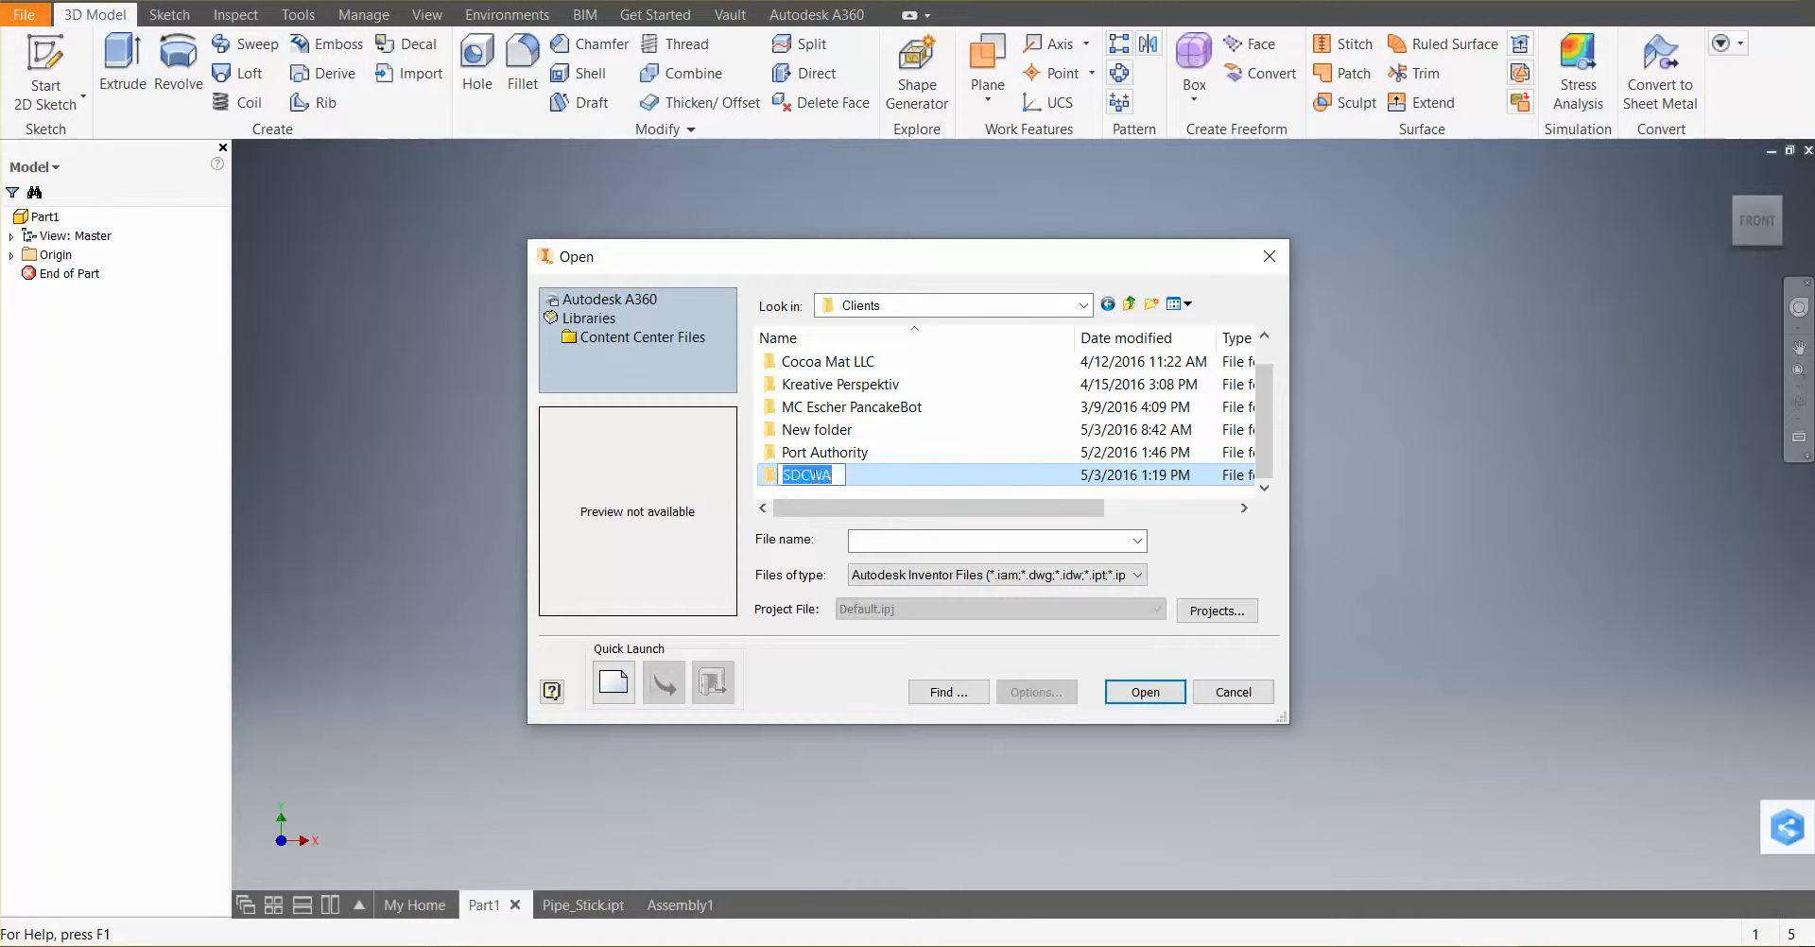
pyautogui.doubleClick(790, 474)
pyautogui.click(791, 475)
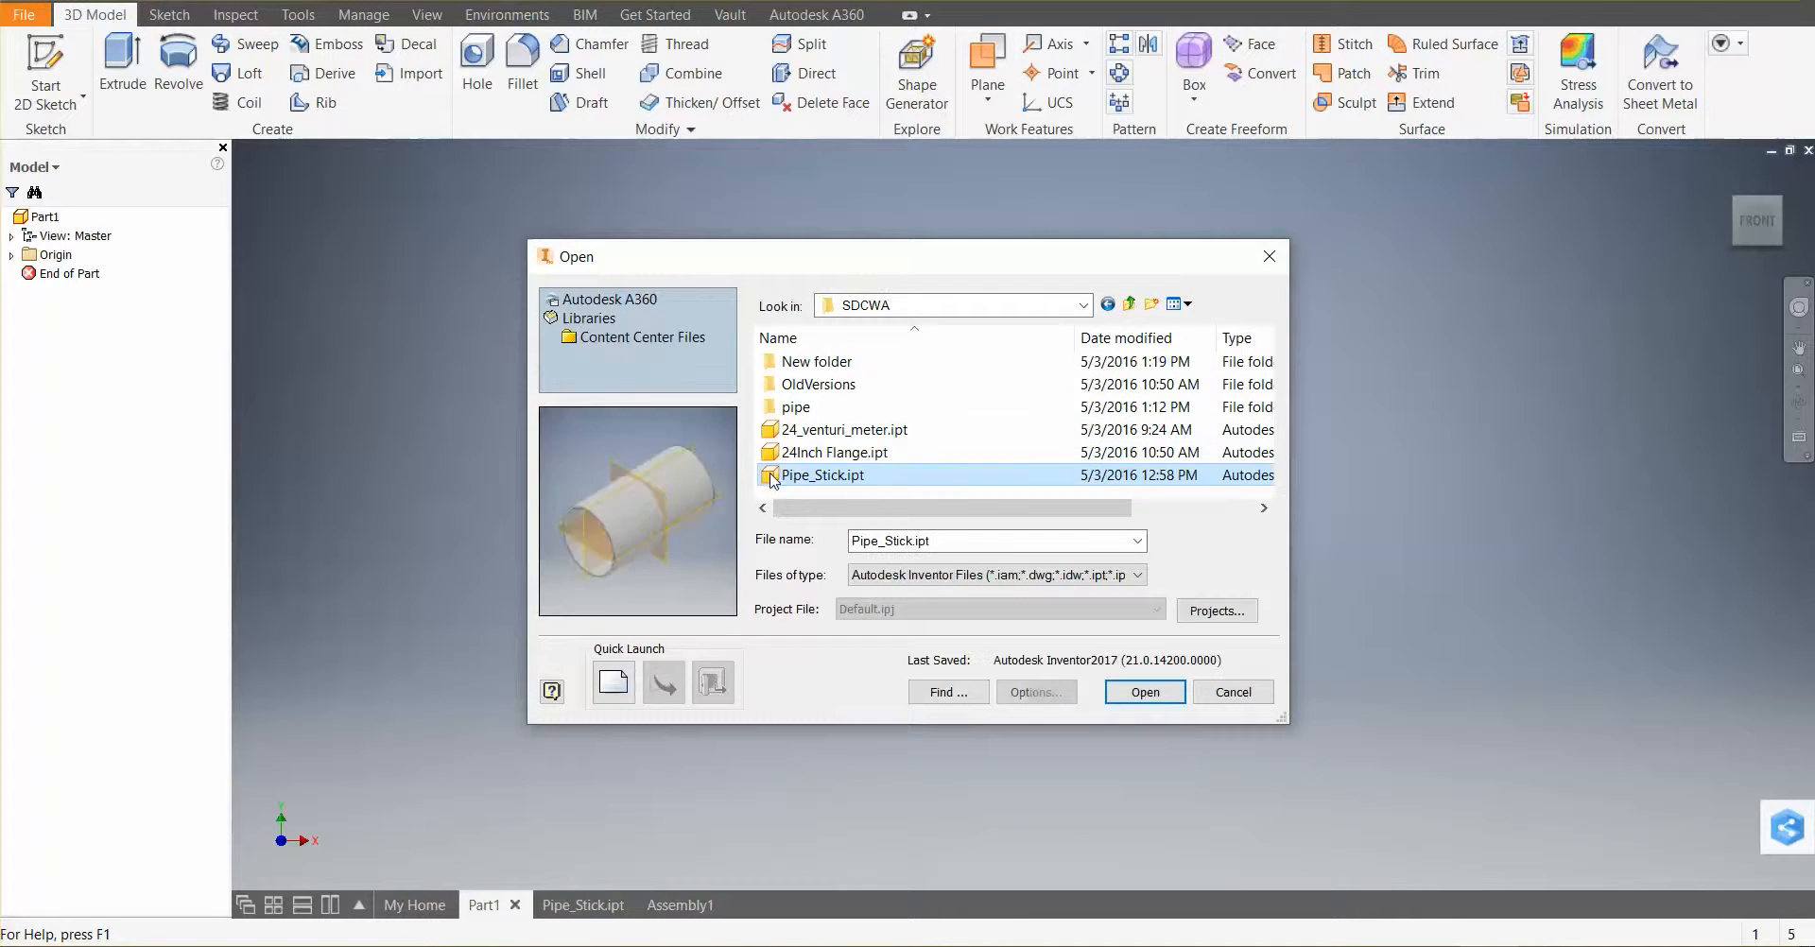
pyautogui.click(784, 453)
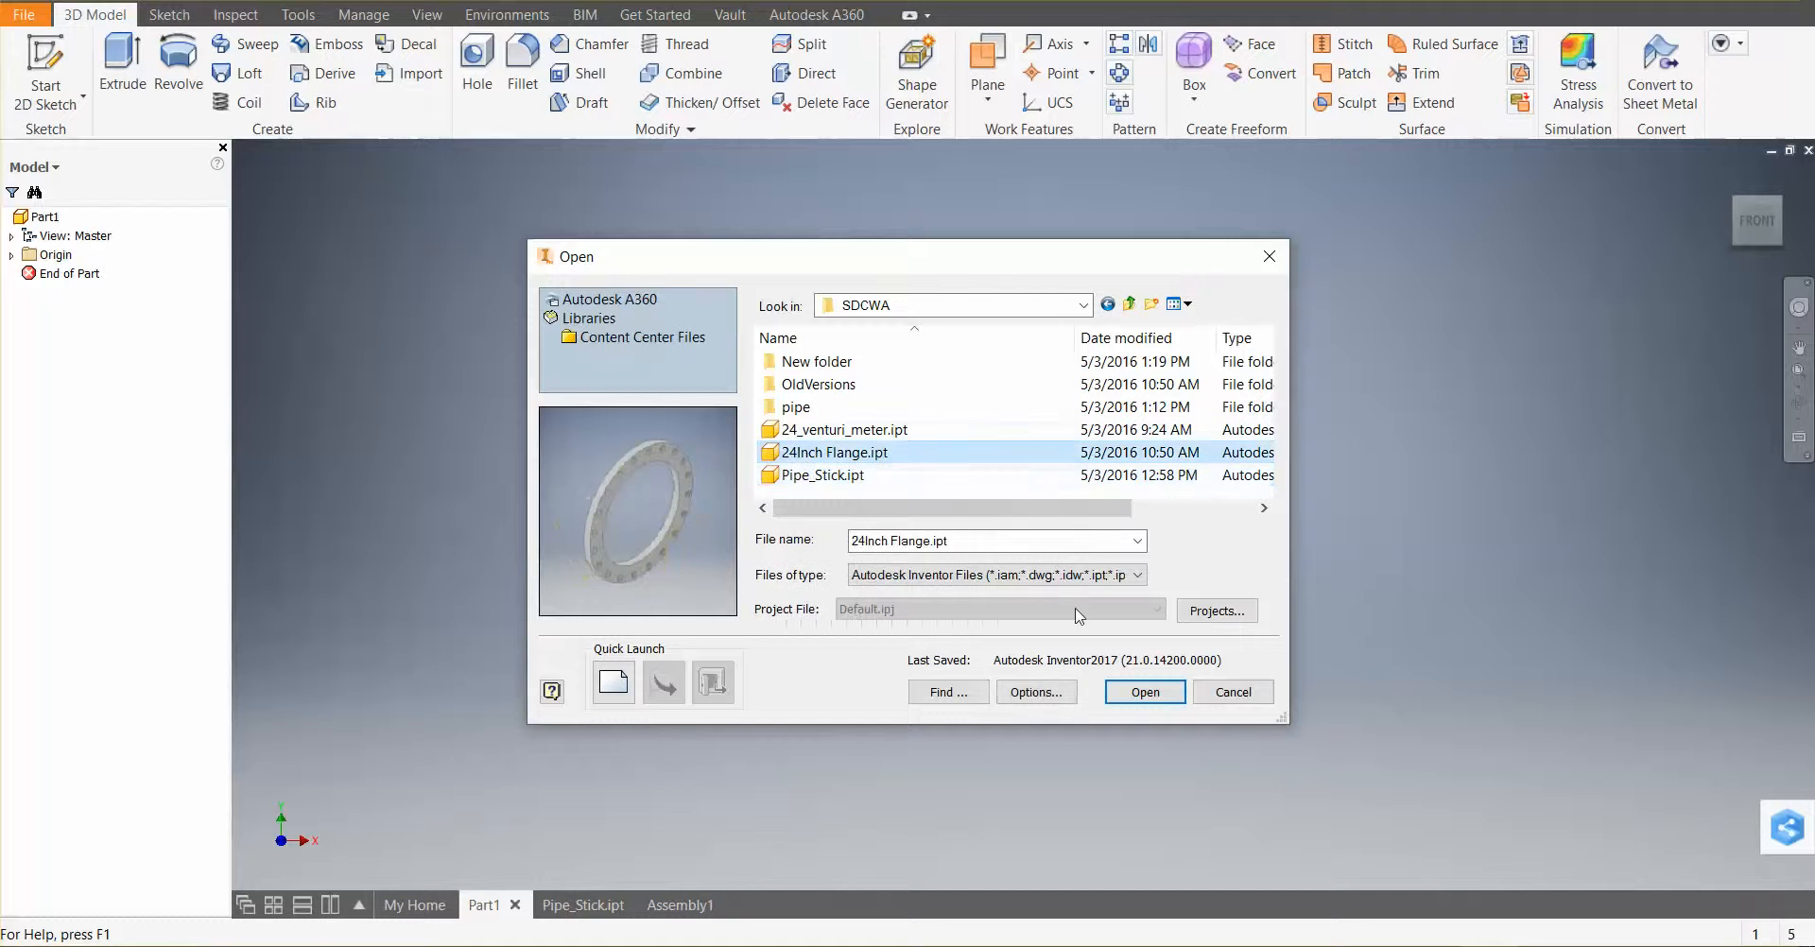
pyautogui.click(1144, 693)
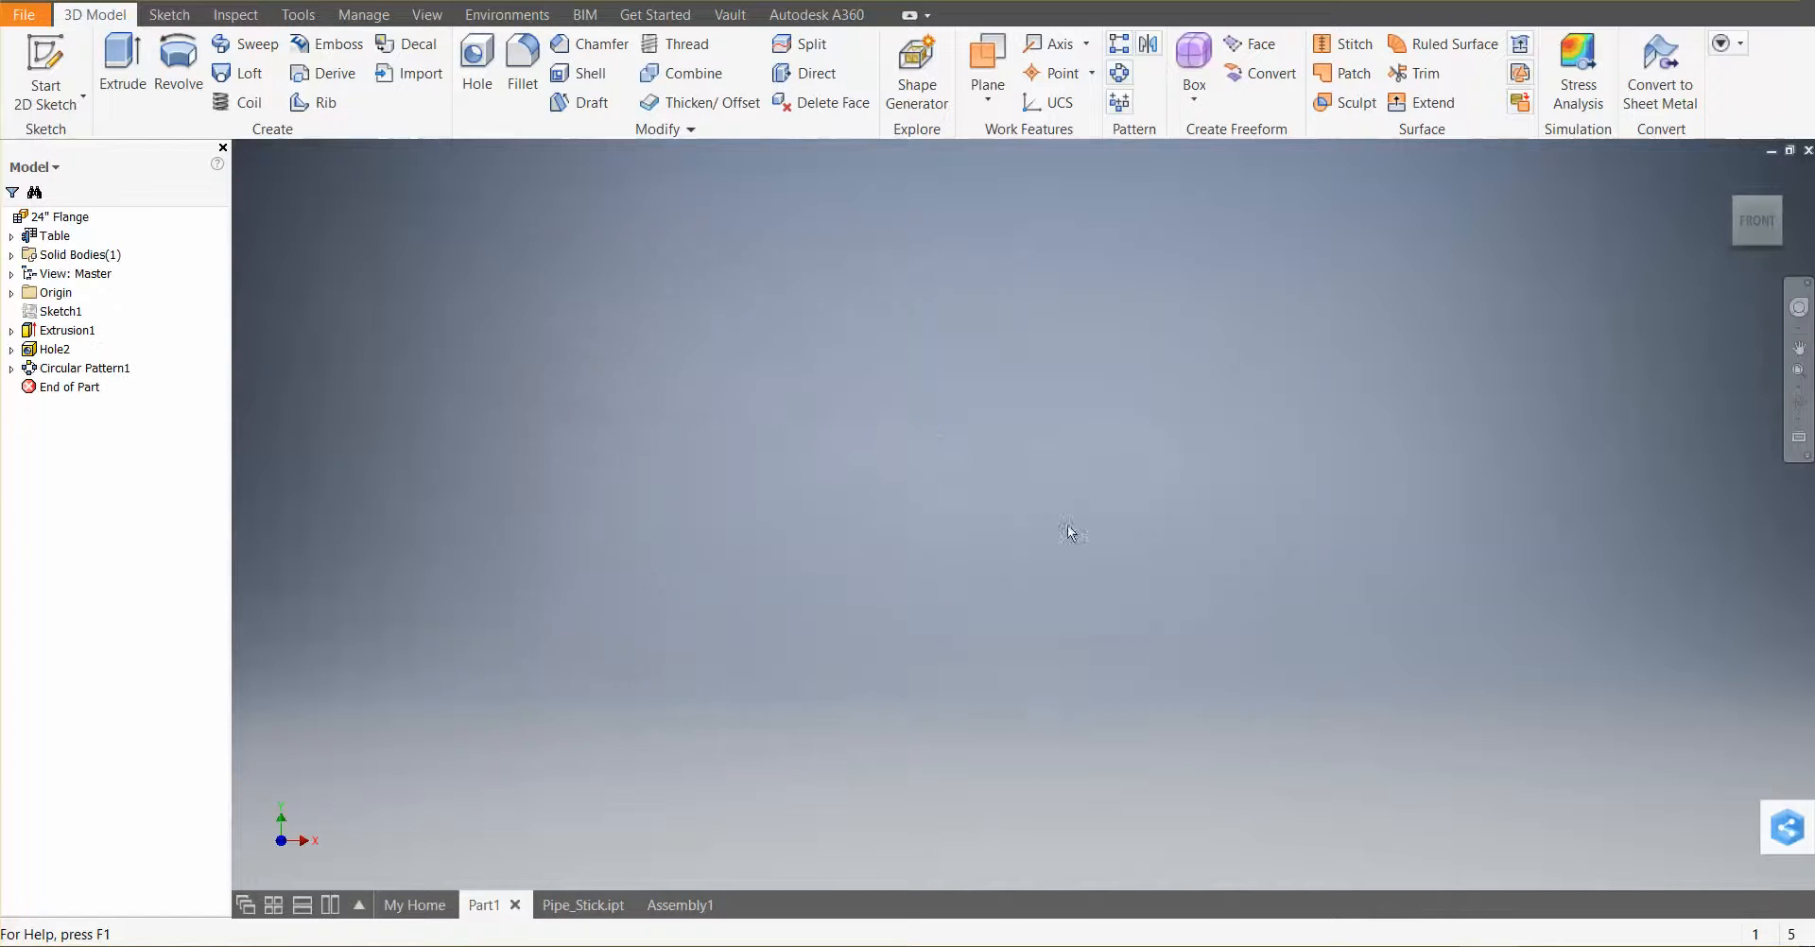
# Review the flange's iPart table, rename the part's top browser node to 24 inch Flange, and save the part
pyautogui.doubleClick(45, 236)
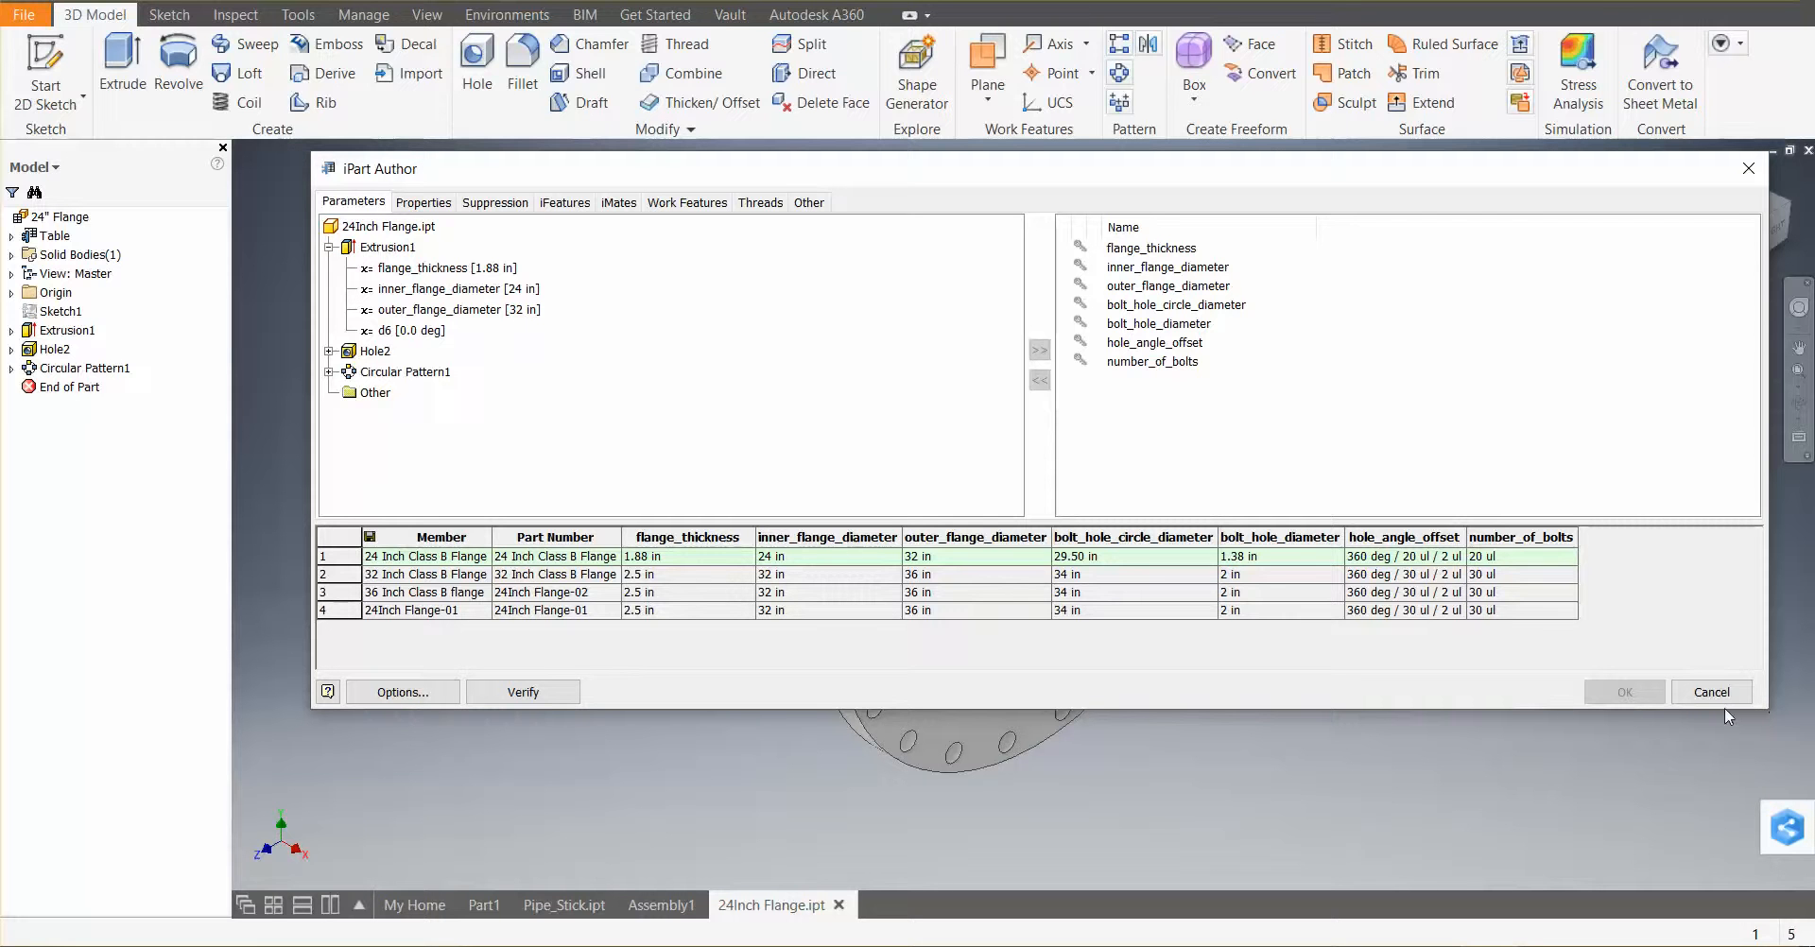
pyautogui.click(1739, 170)
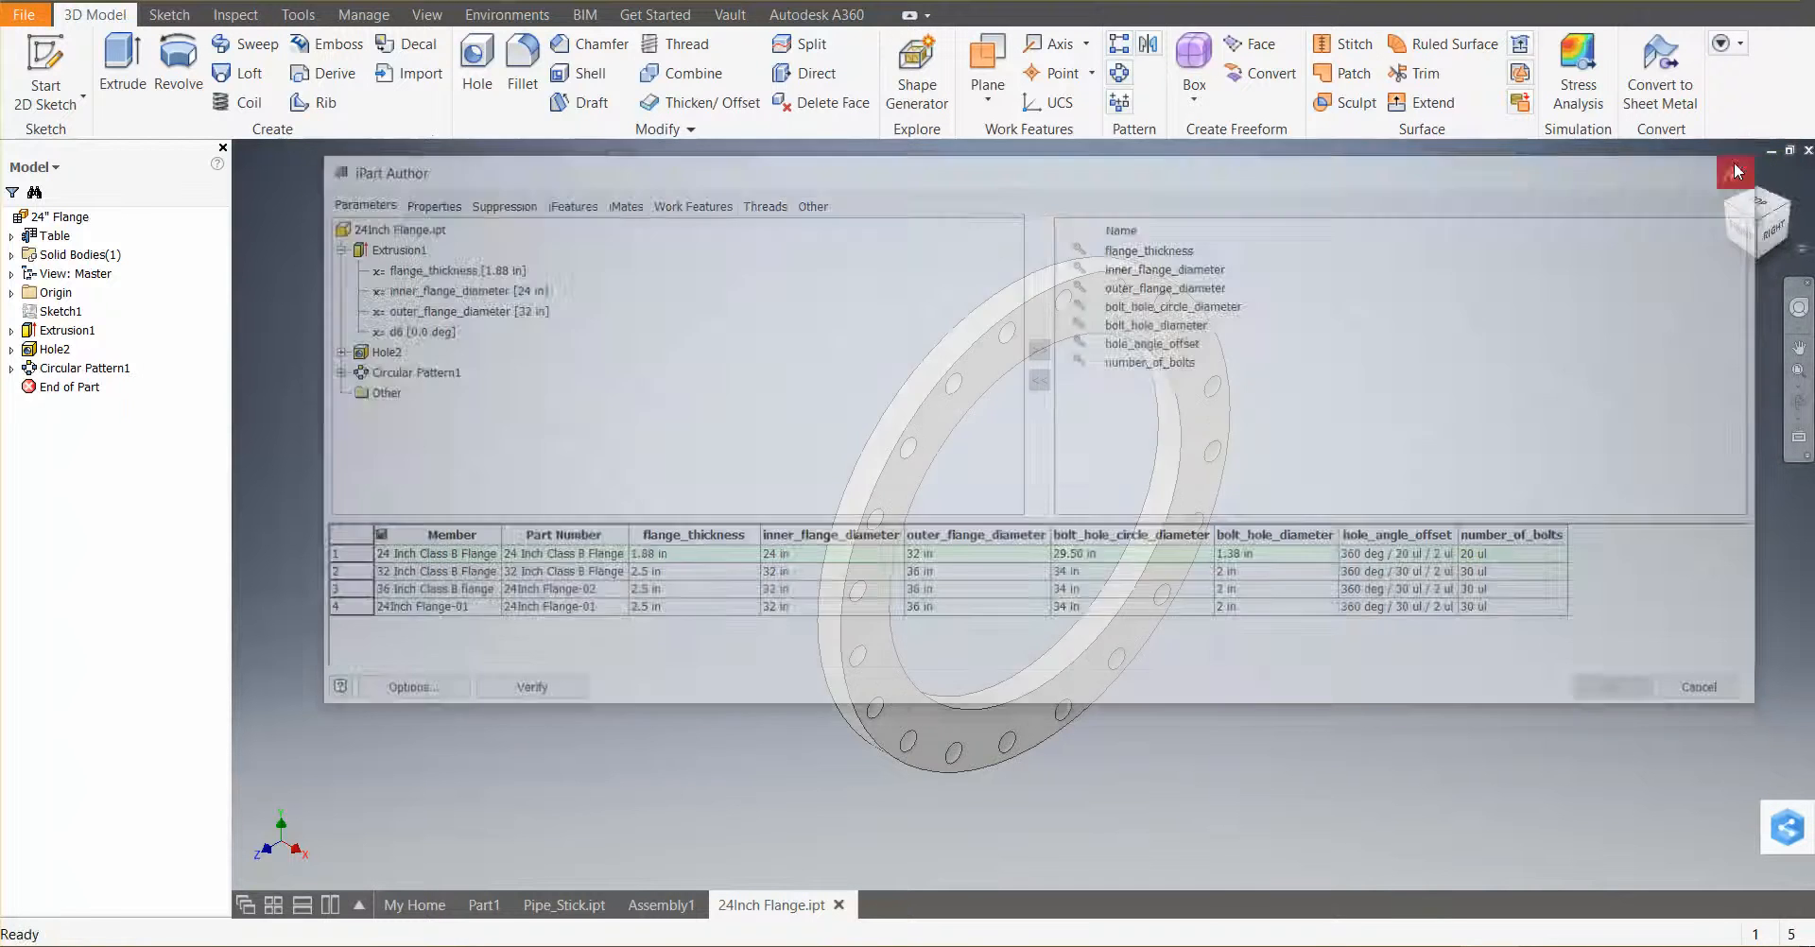
pyautogui.click(43, 224)
pyautogui.click(54, 223)
pyautogui.click(50, 219)
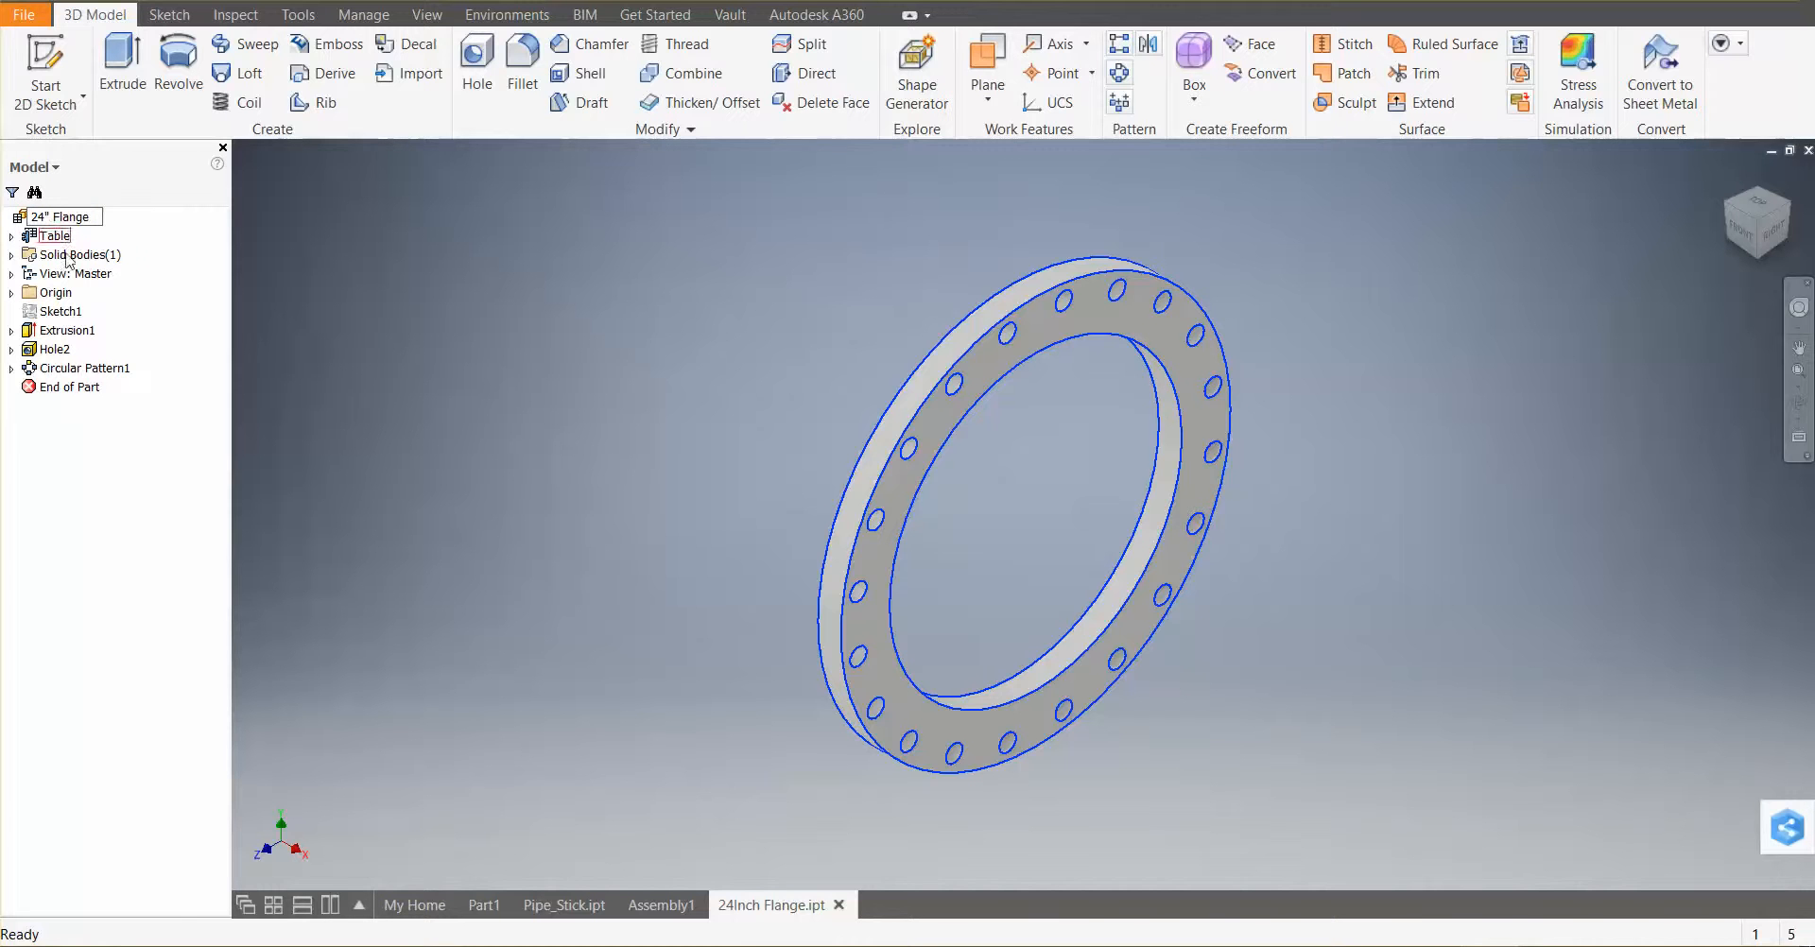
pyautogui.press('BackSpace')
pyautogui.write('inch')
pyautogui.click(121, 423)
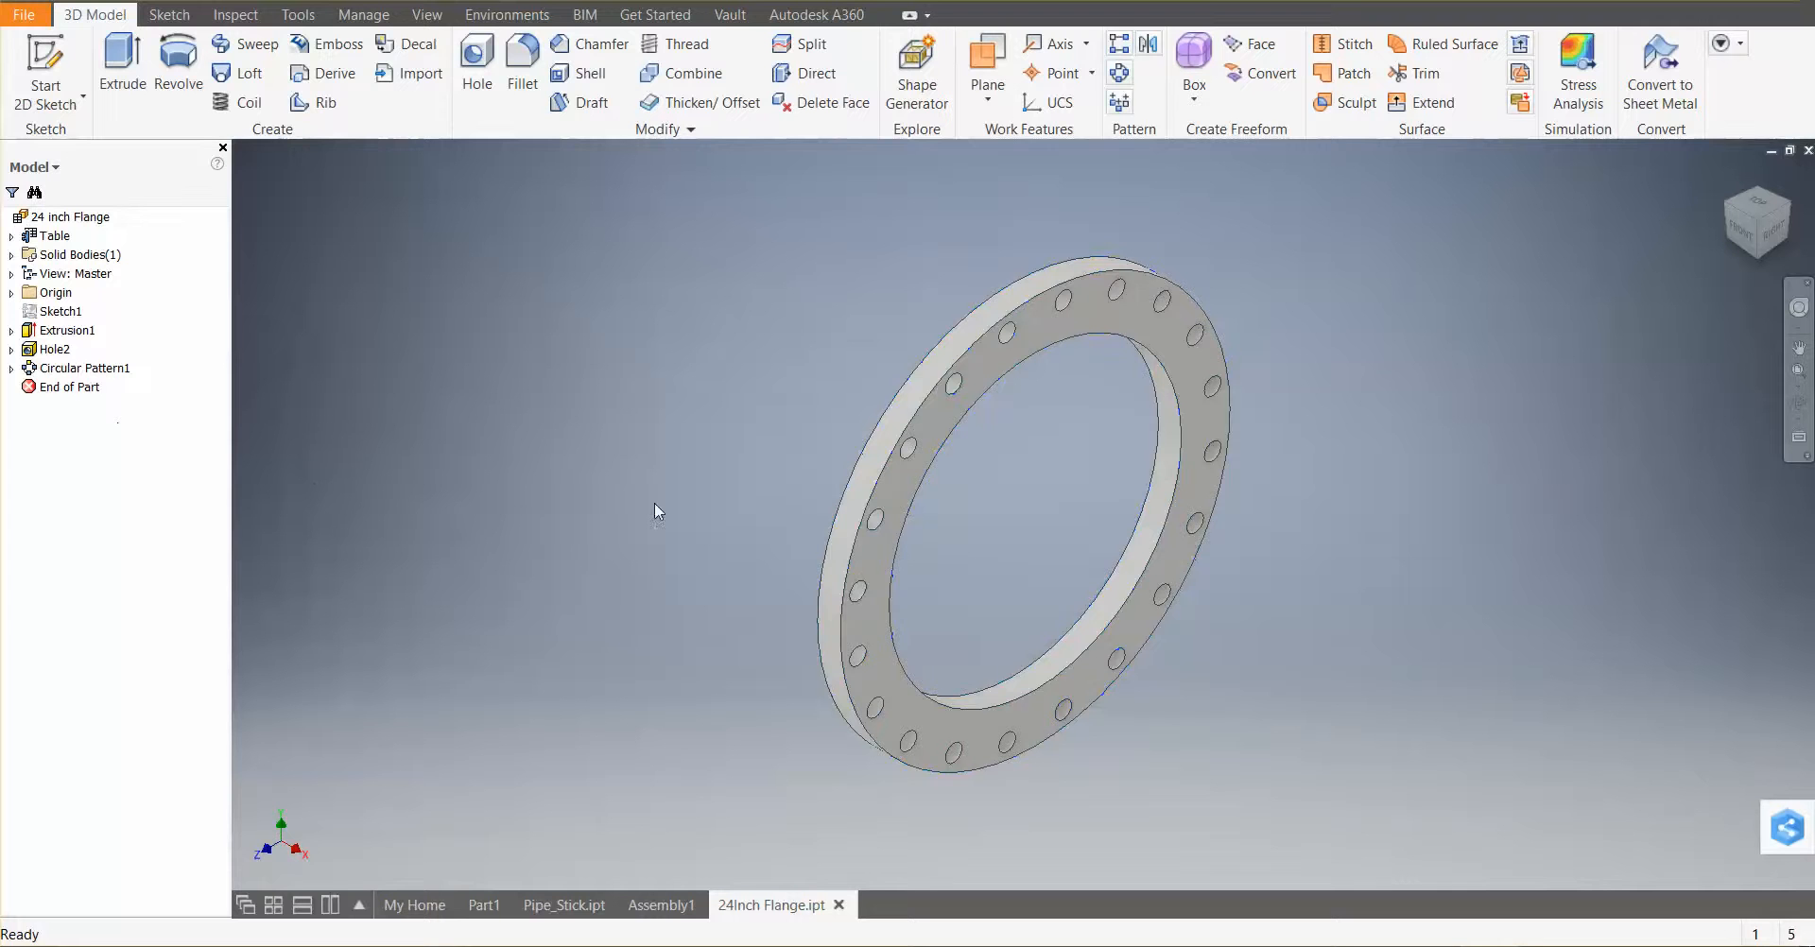
pyautogui.click(24, 14)
pyautogui.click(114, 212)
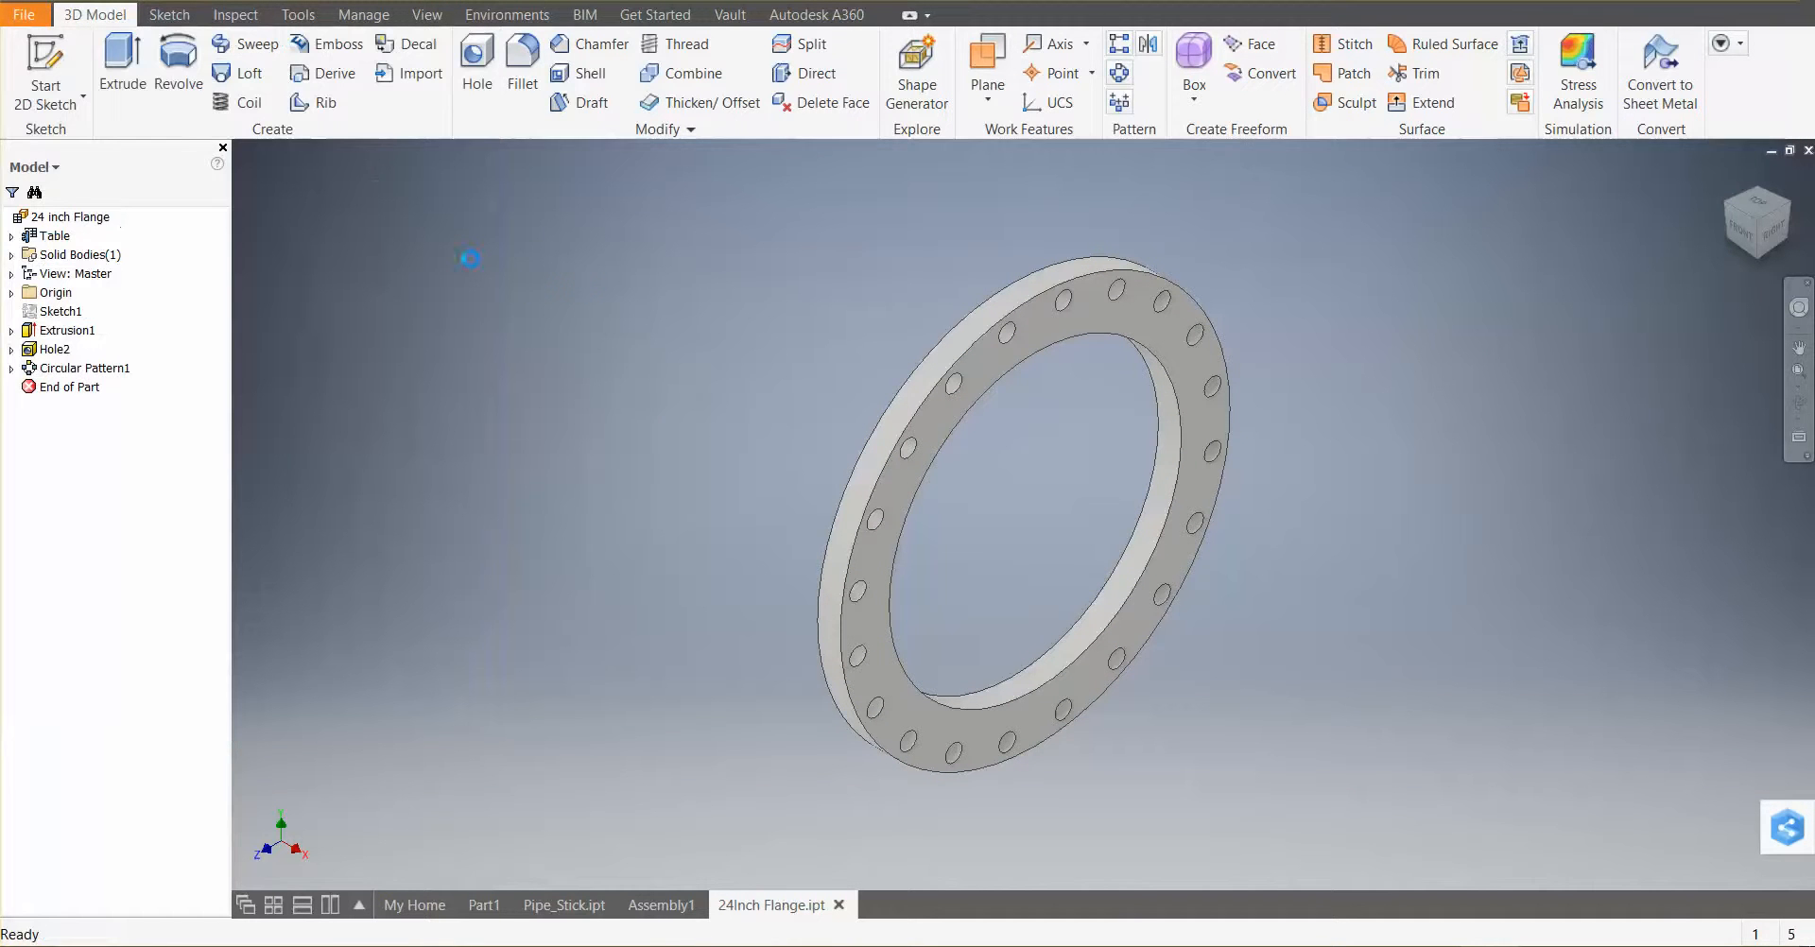
# Place the 24Inch Flange.ipt iPart into the Venturi Section assembly beside the pipe and dismiss its iPart table
pyautogui.click(661, 905)
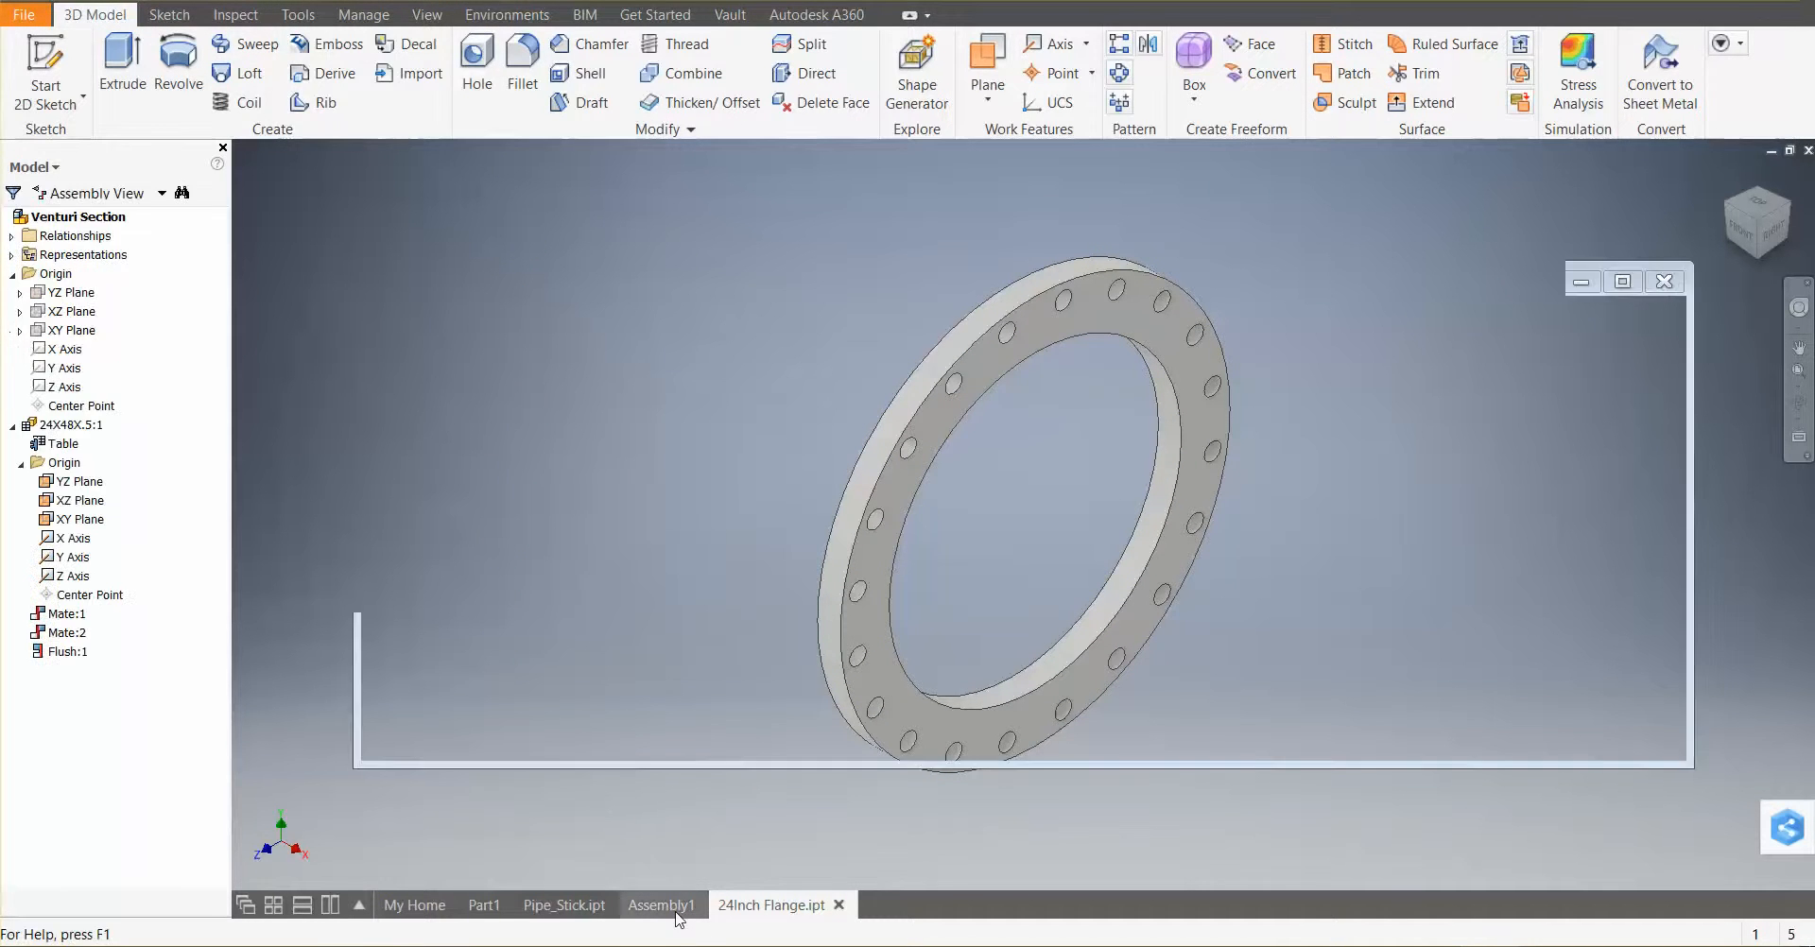
pyautogui.click(30, 59)
pyautogui.click(835, 452)
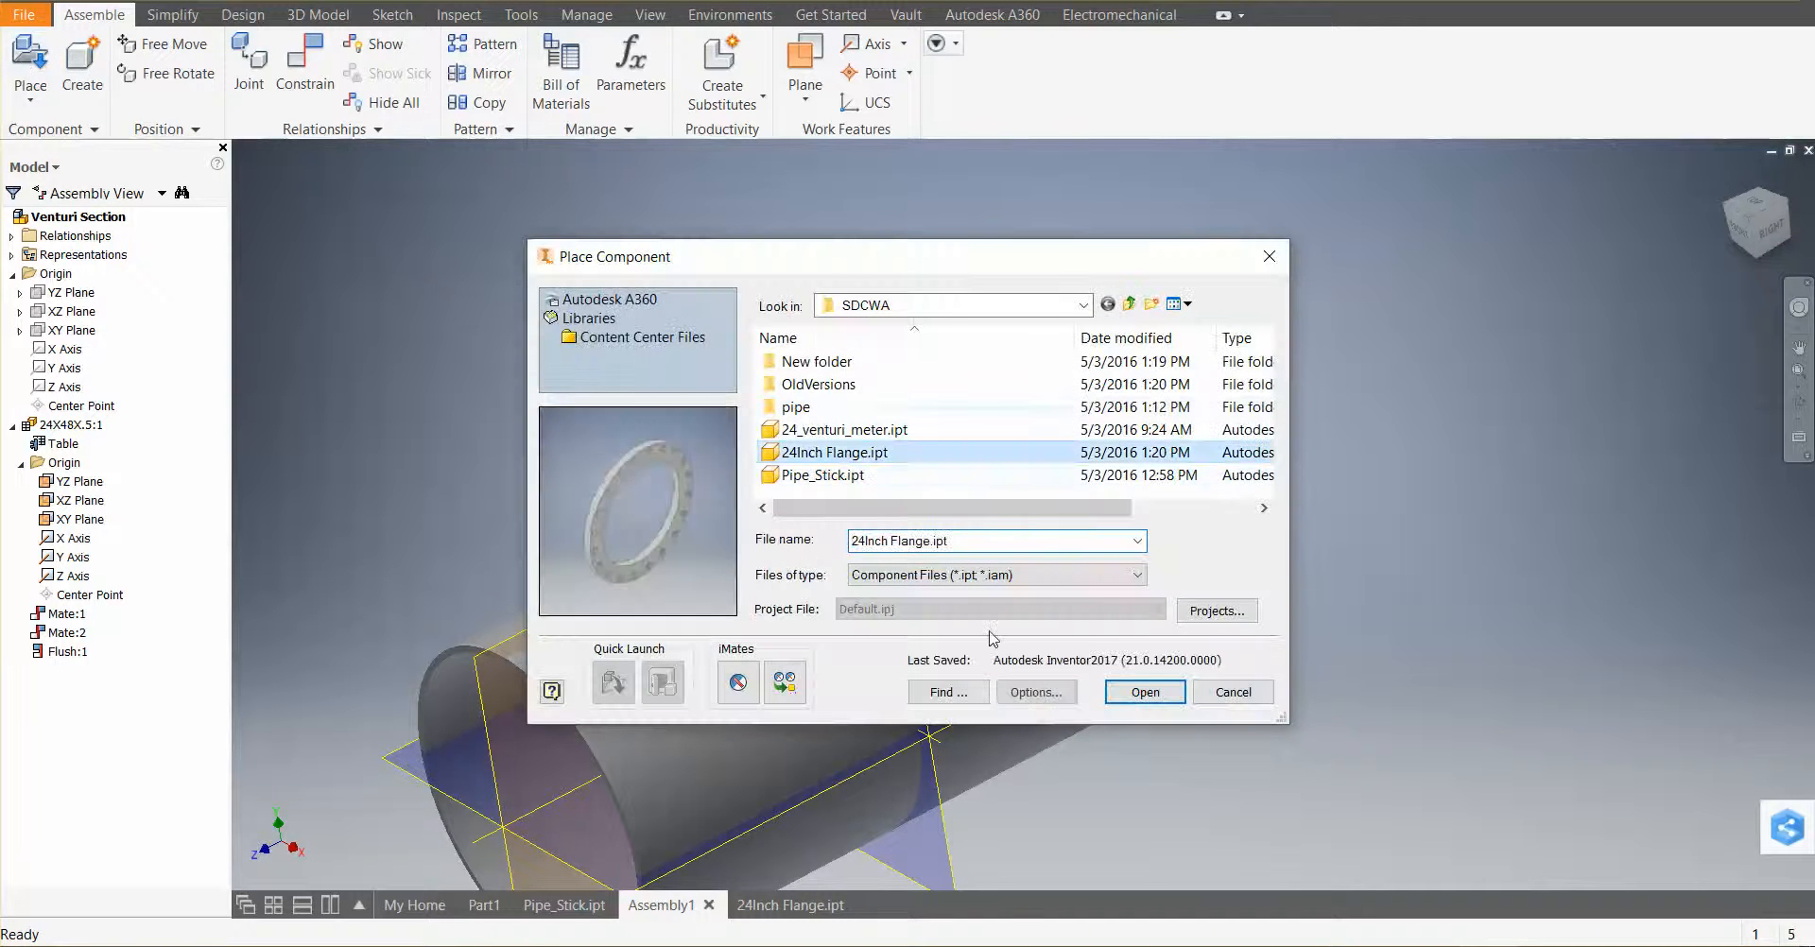
pyautogui.click(1175, 700)
pyautogui.click(1407, 416)
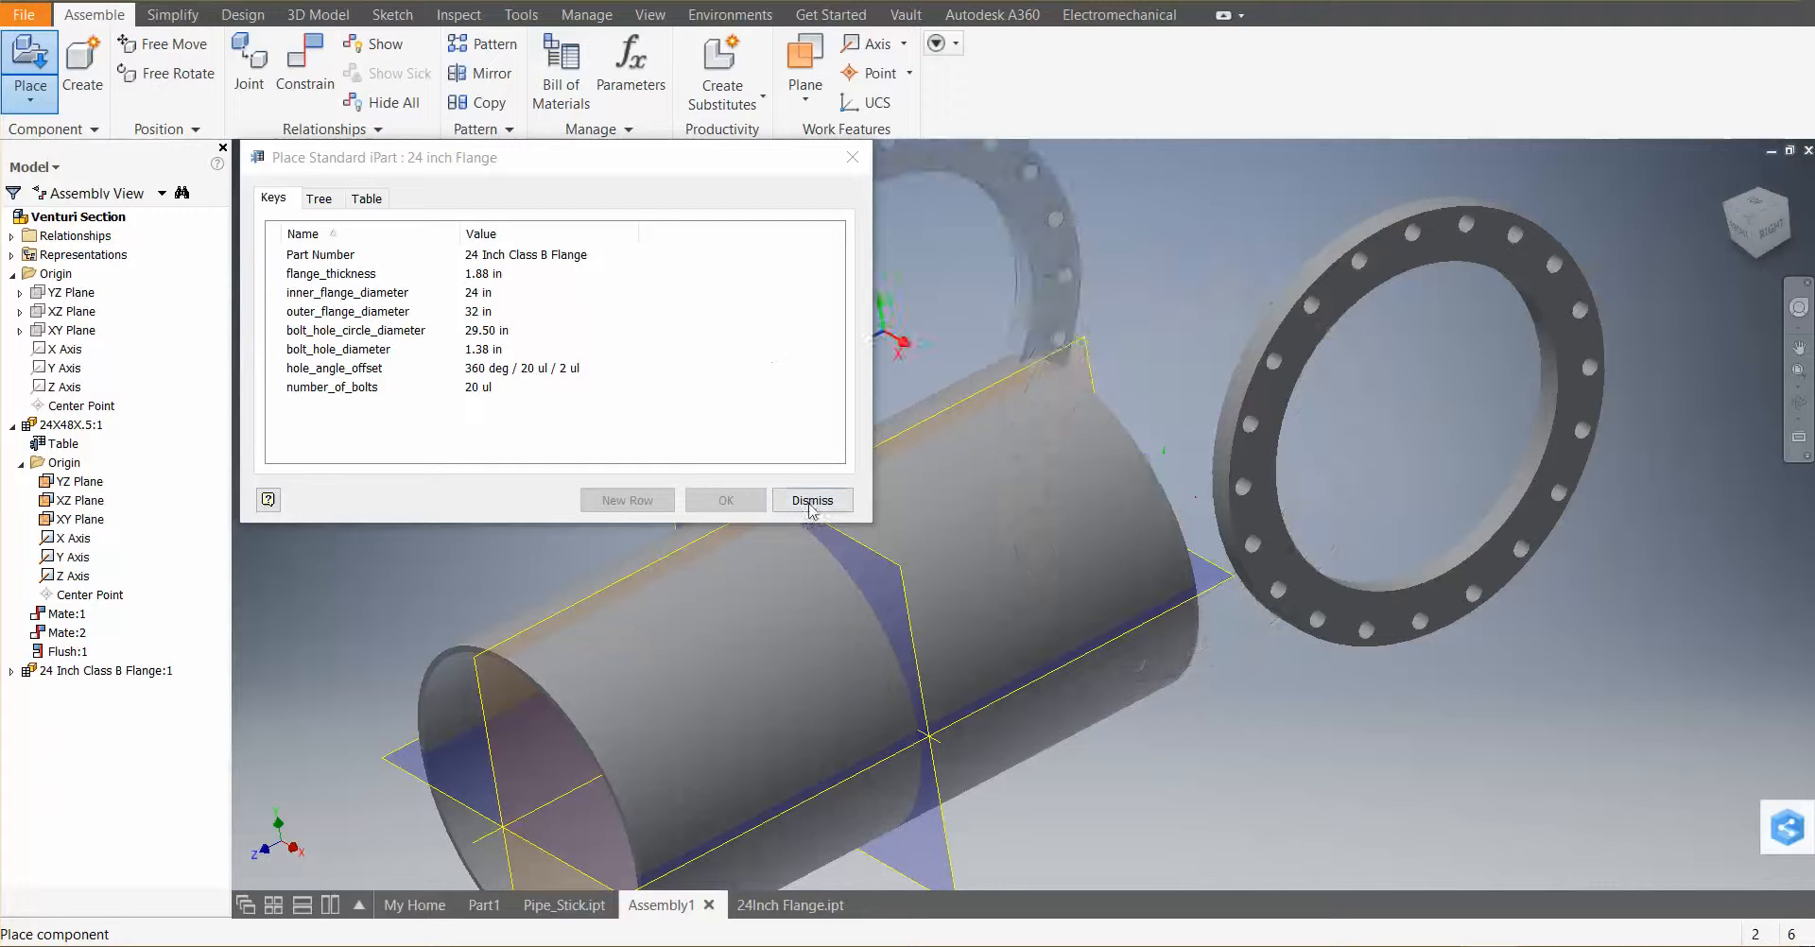
pyautogui.click(813, 500)
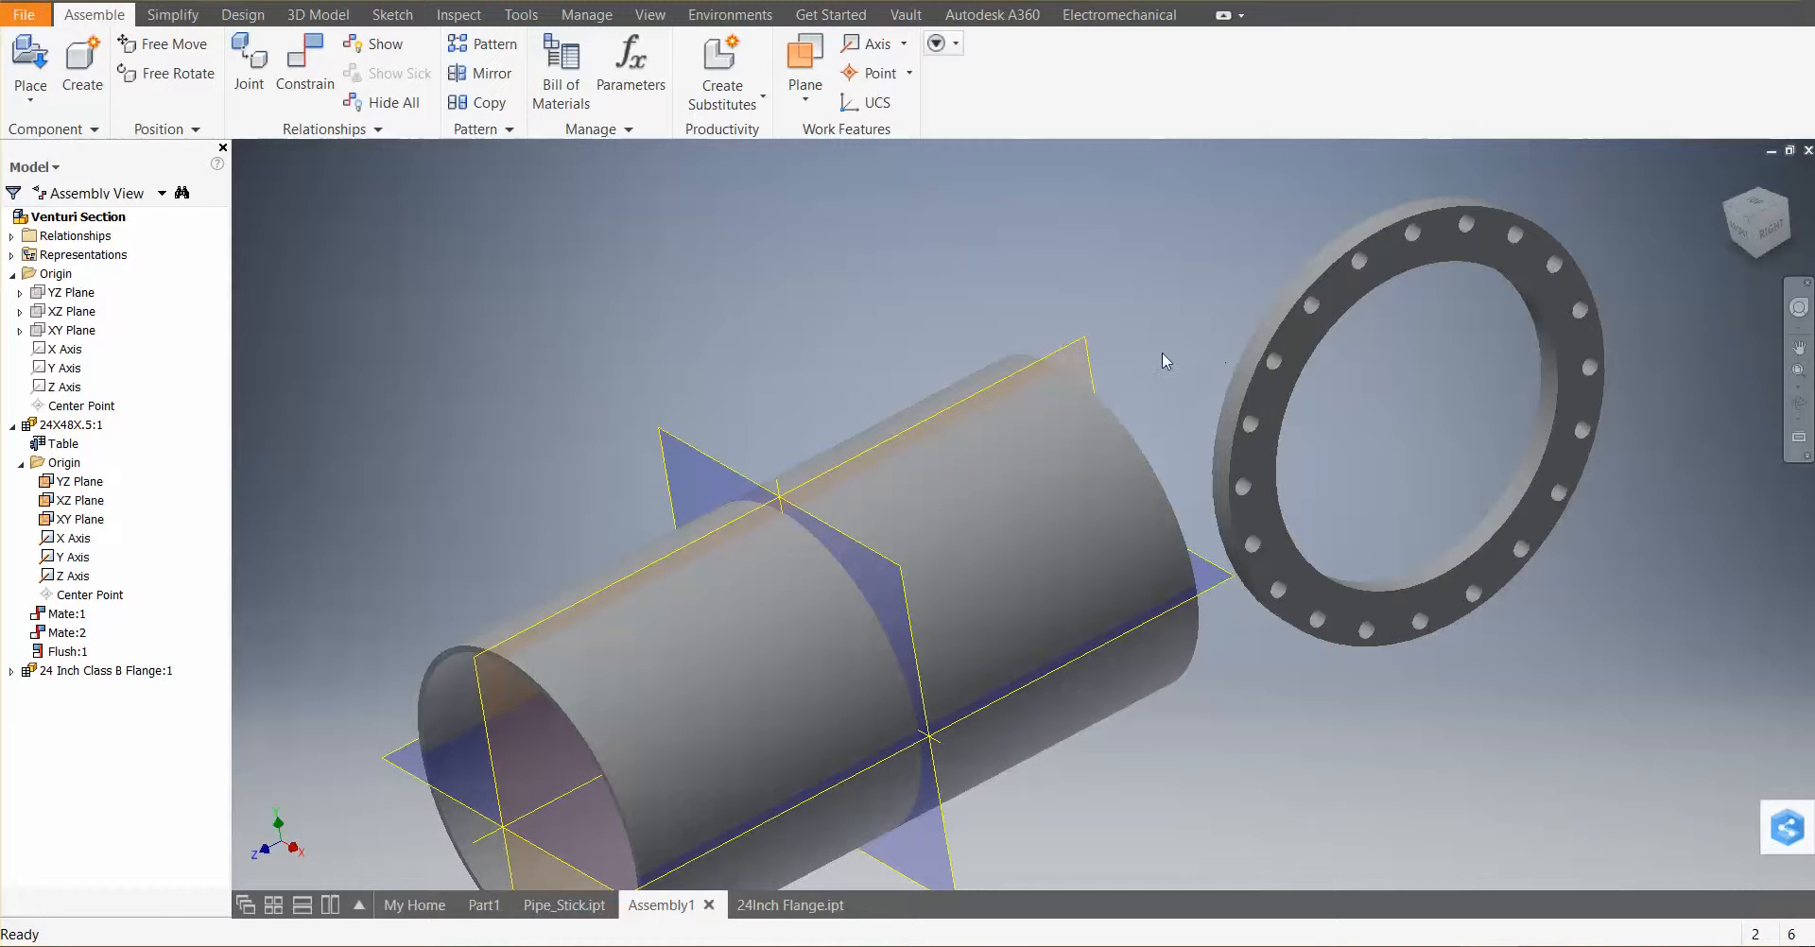
# Review the open pipe and flange documents and the assembly containing the newly placed flange
pyautogui.click(548, 902)
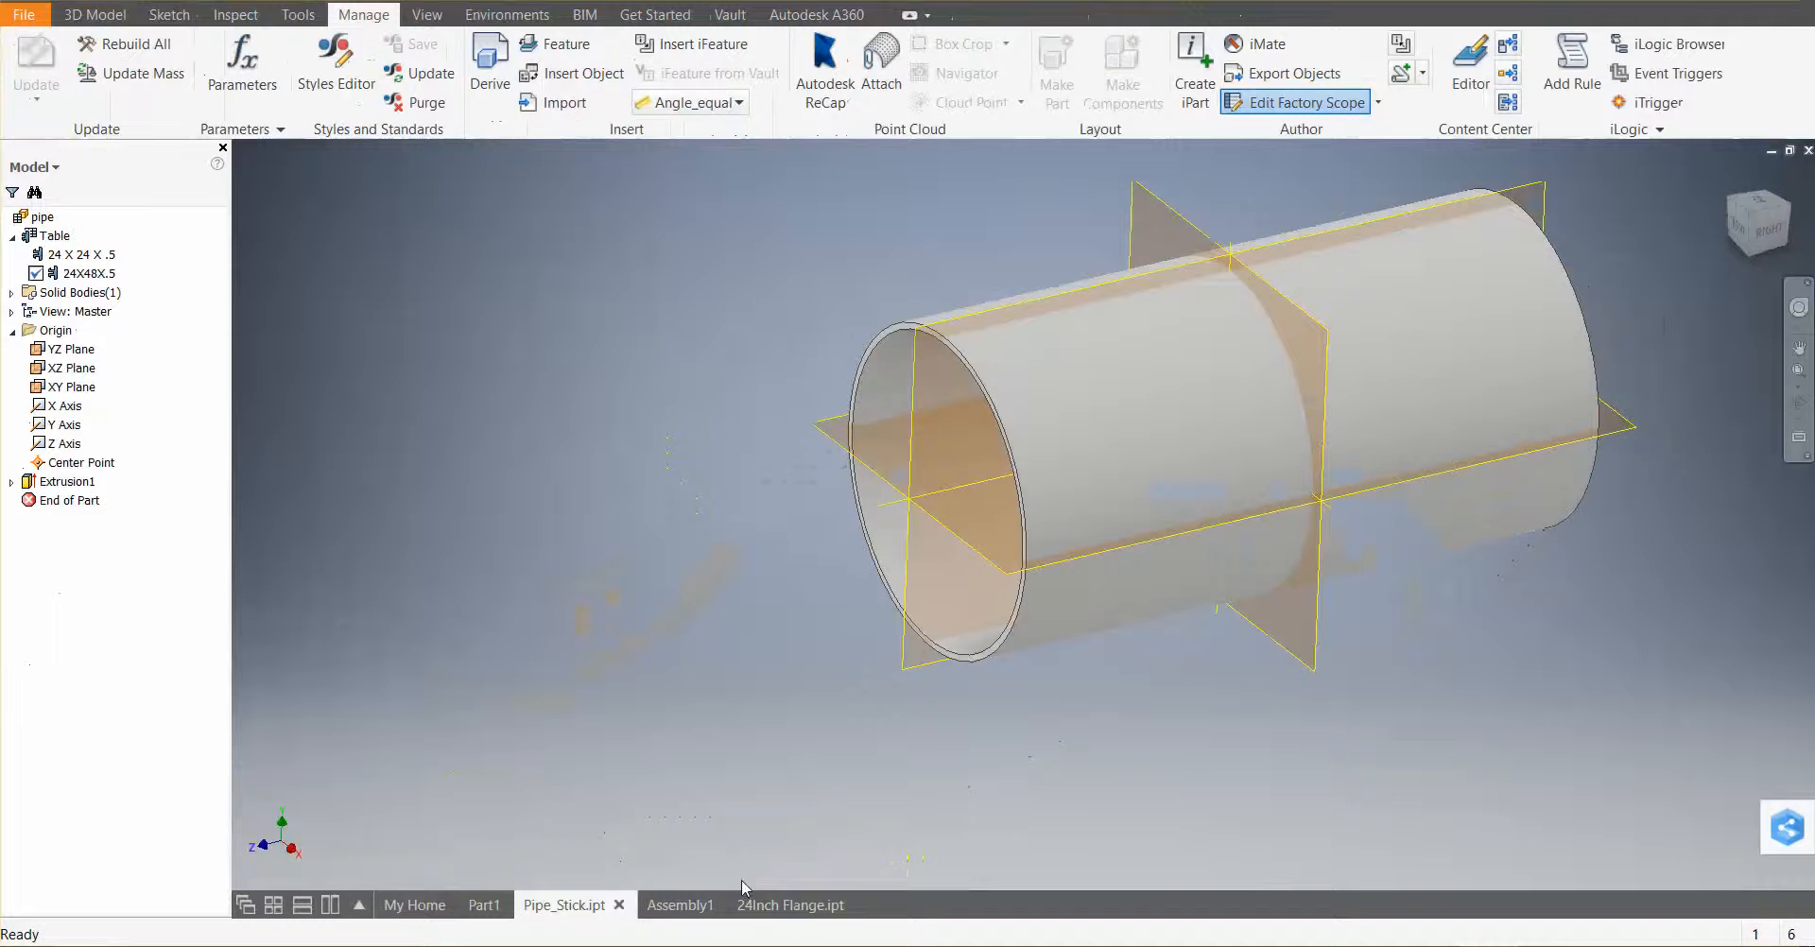
pyautogui.click(760, 903)
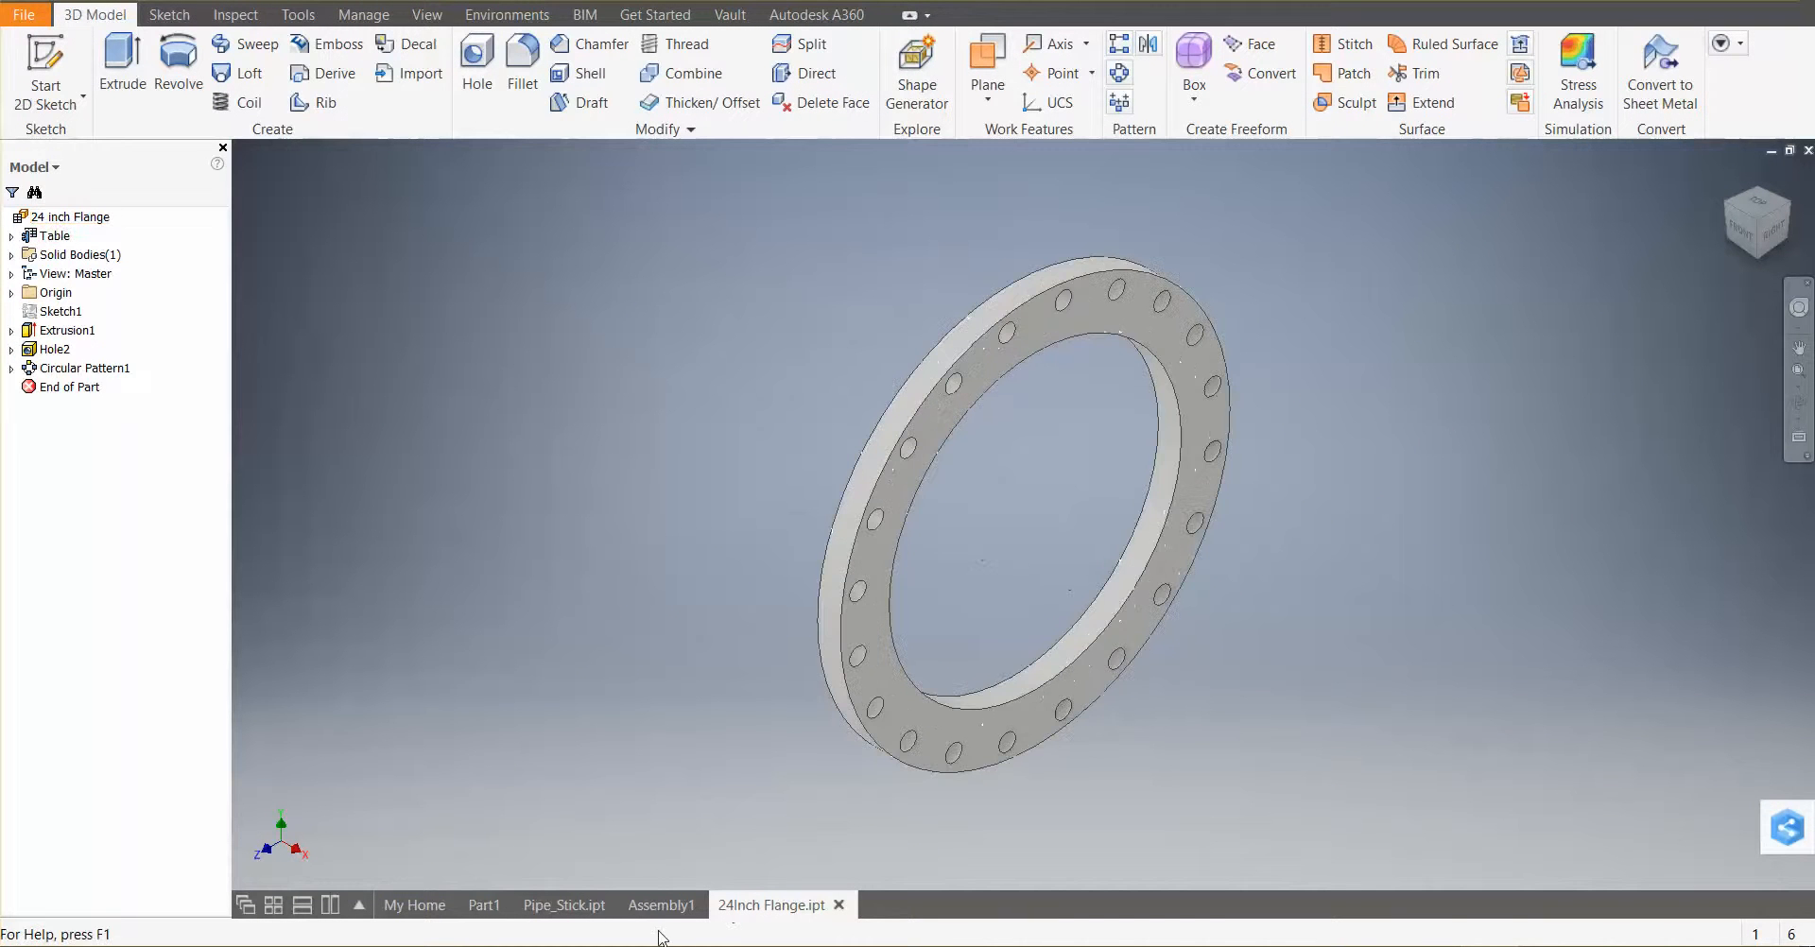
pyautogui.click(673, 905)
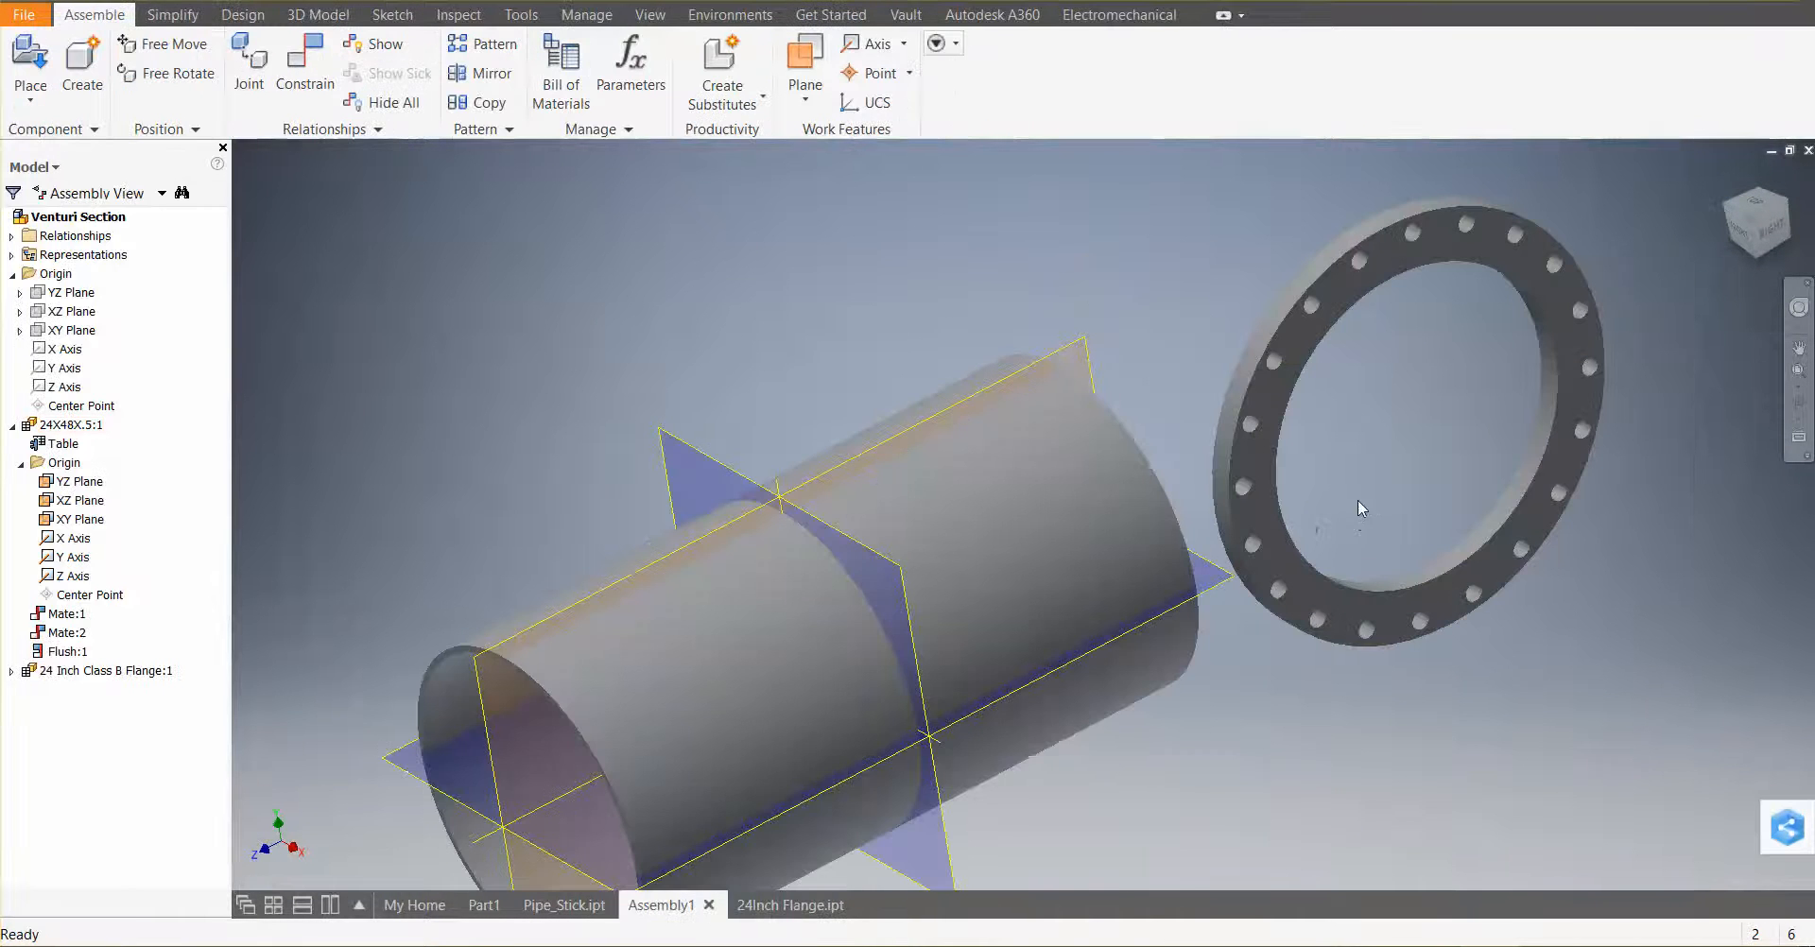
pyautogui.scroll(2, 890, 251)
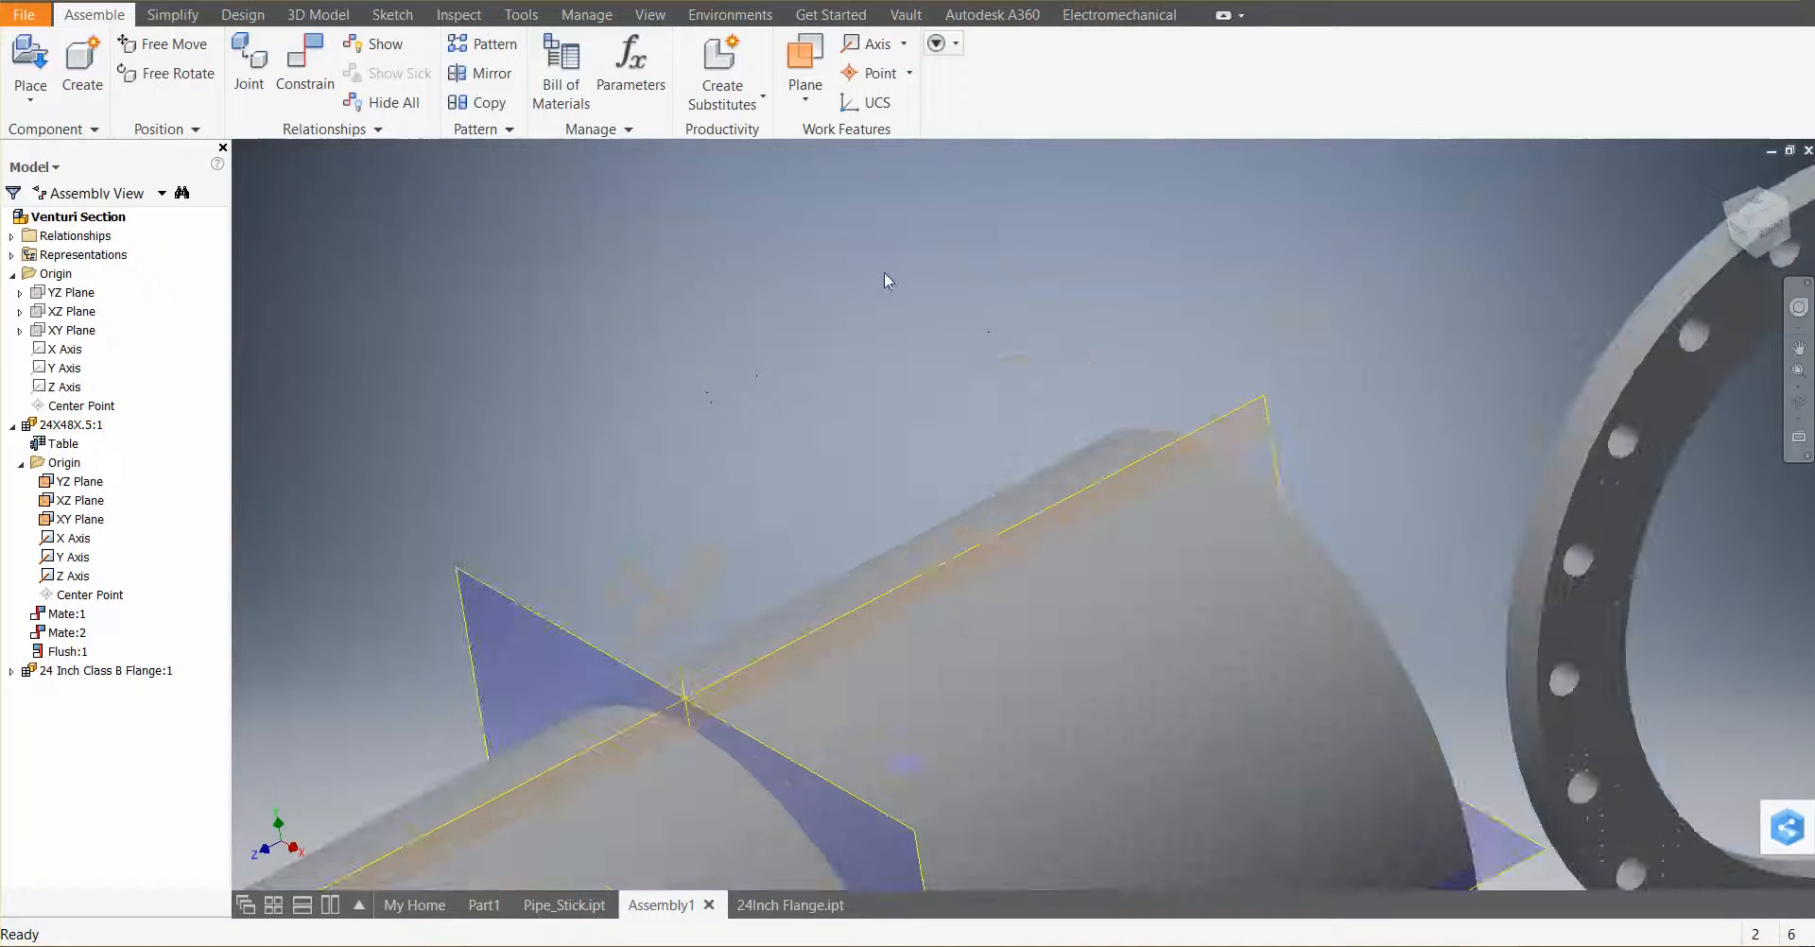
pyautogui.scroll(-4, 859, 258)
pyautogui.scroll(2, 1134, 324)
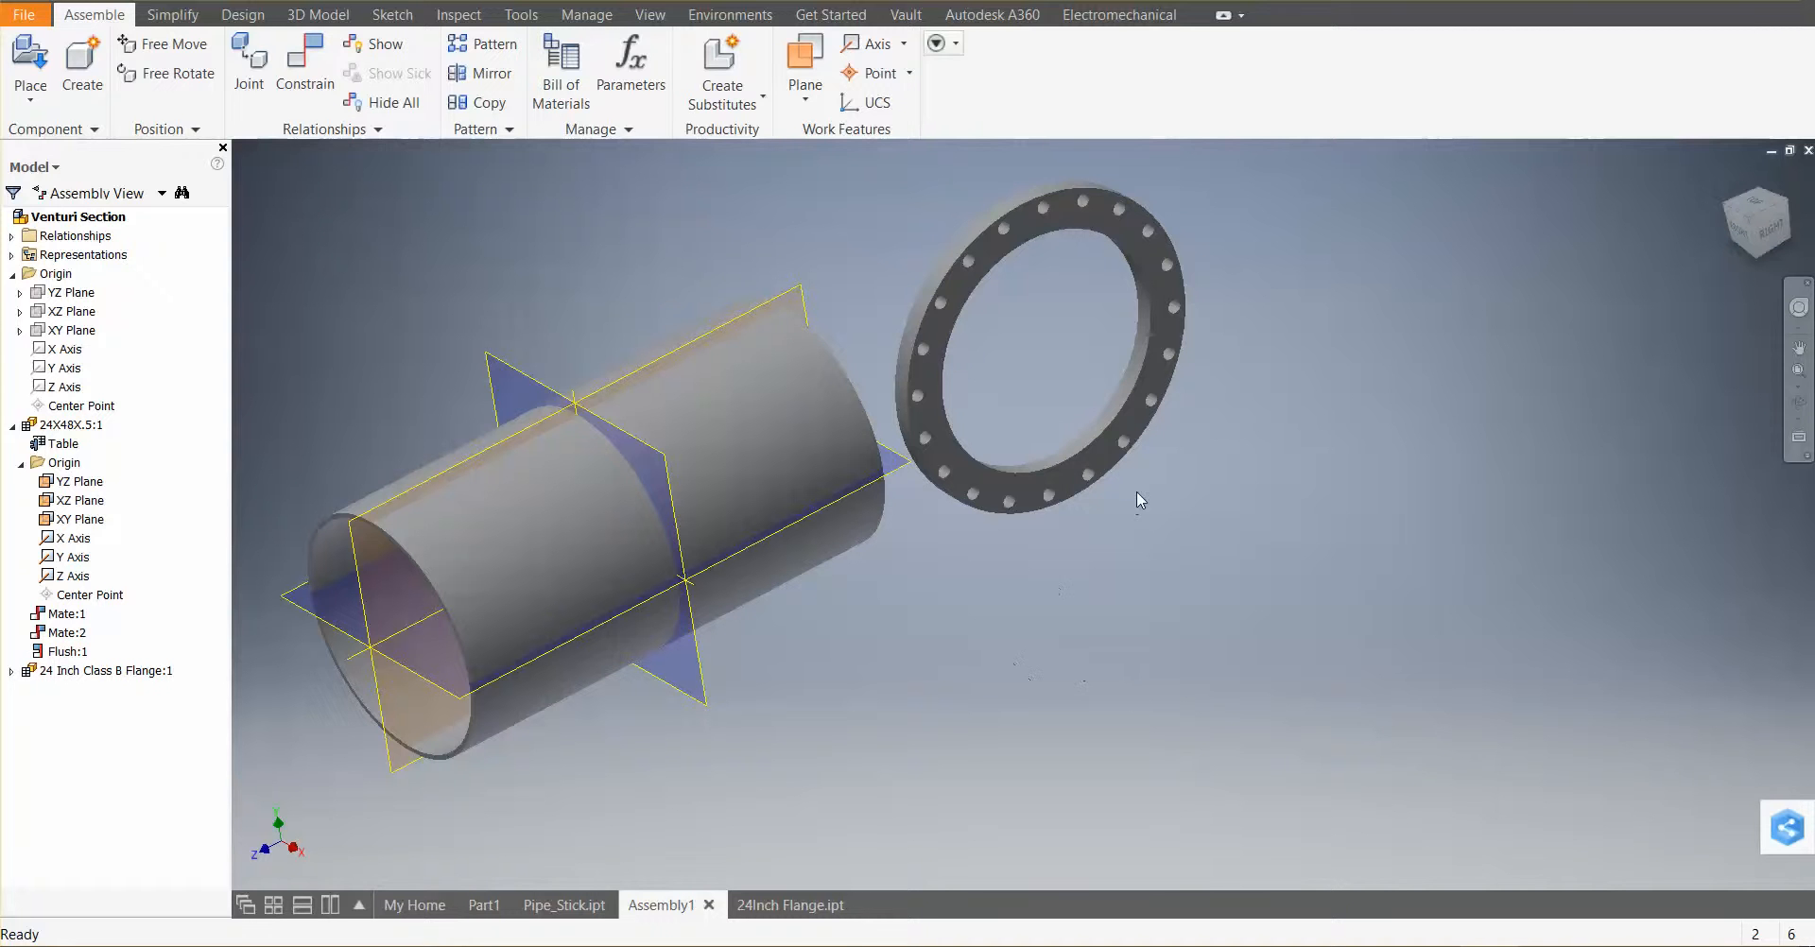
pyautogui.moveTo(1133, 511); pyautogui.dragTo(1189, 253, button='middle')
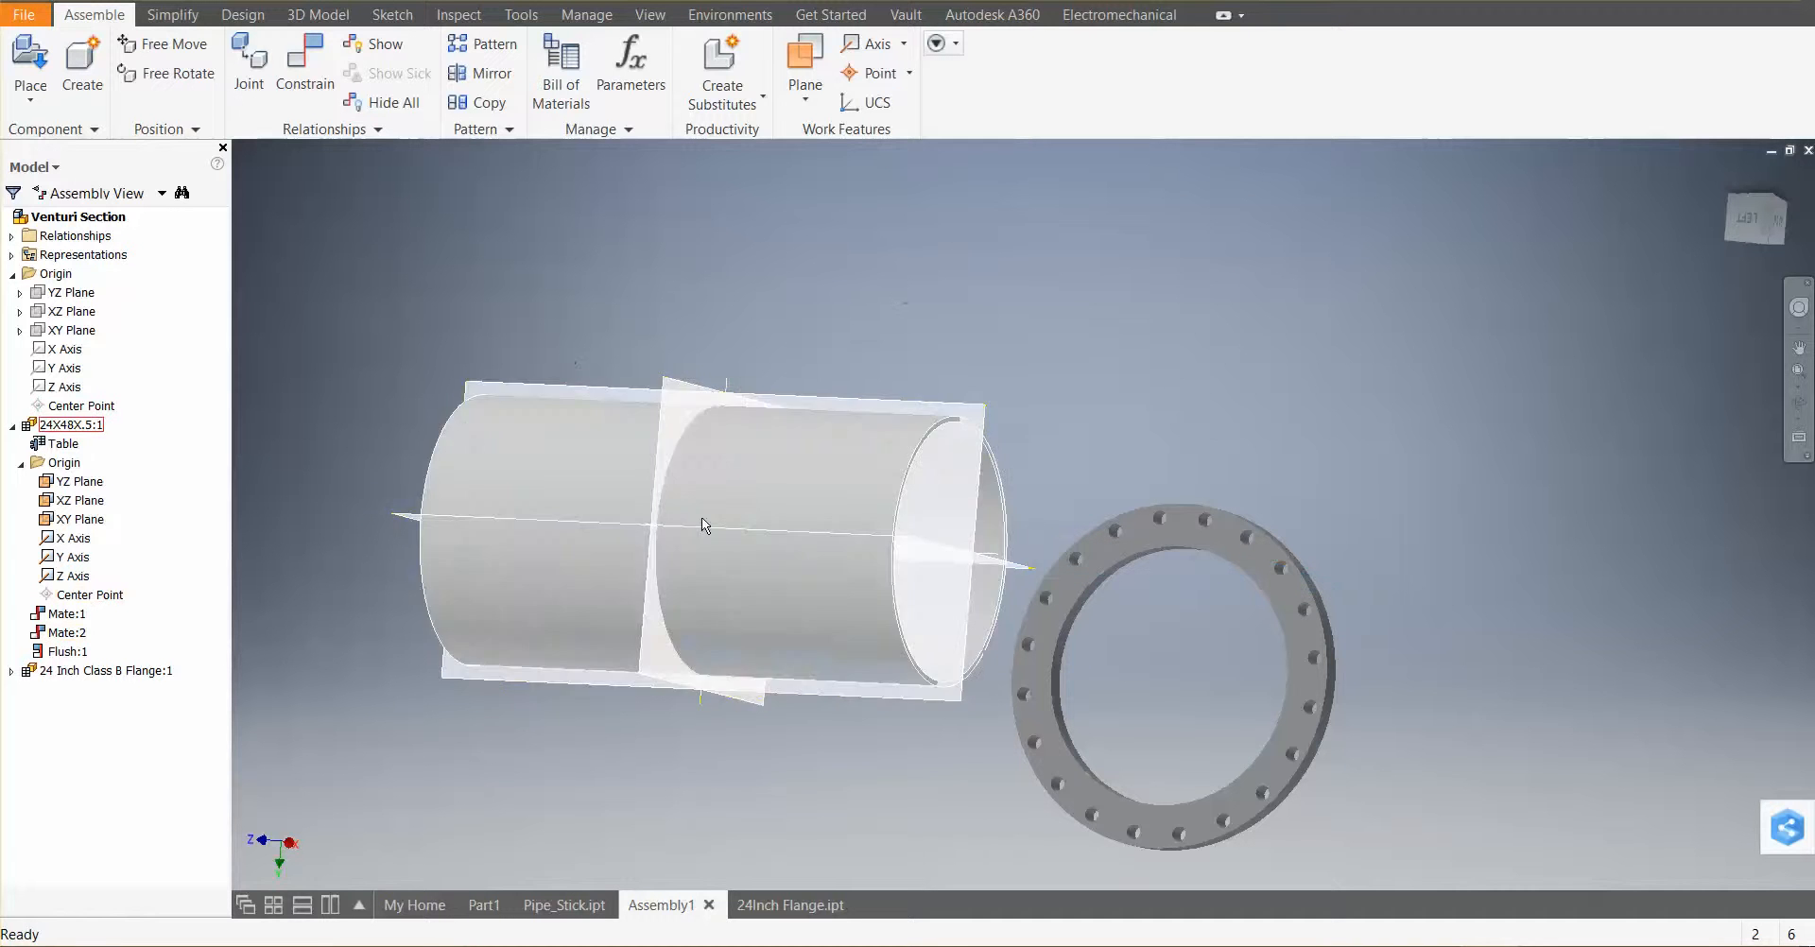
# Try to turn on visibility of the flange's origin planes and axes from the assembly browser
pyautogui.click(12, 671)
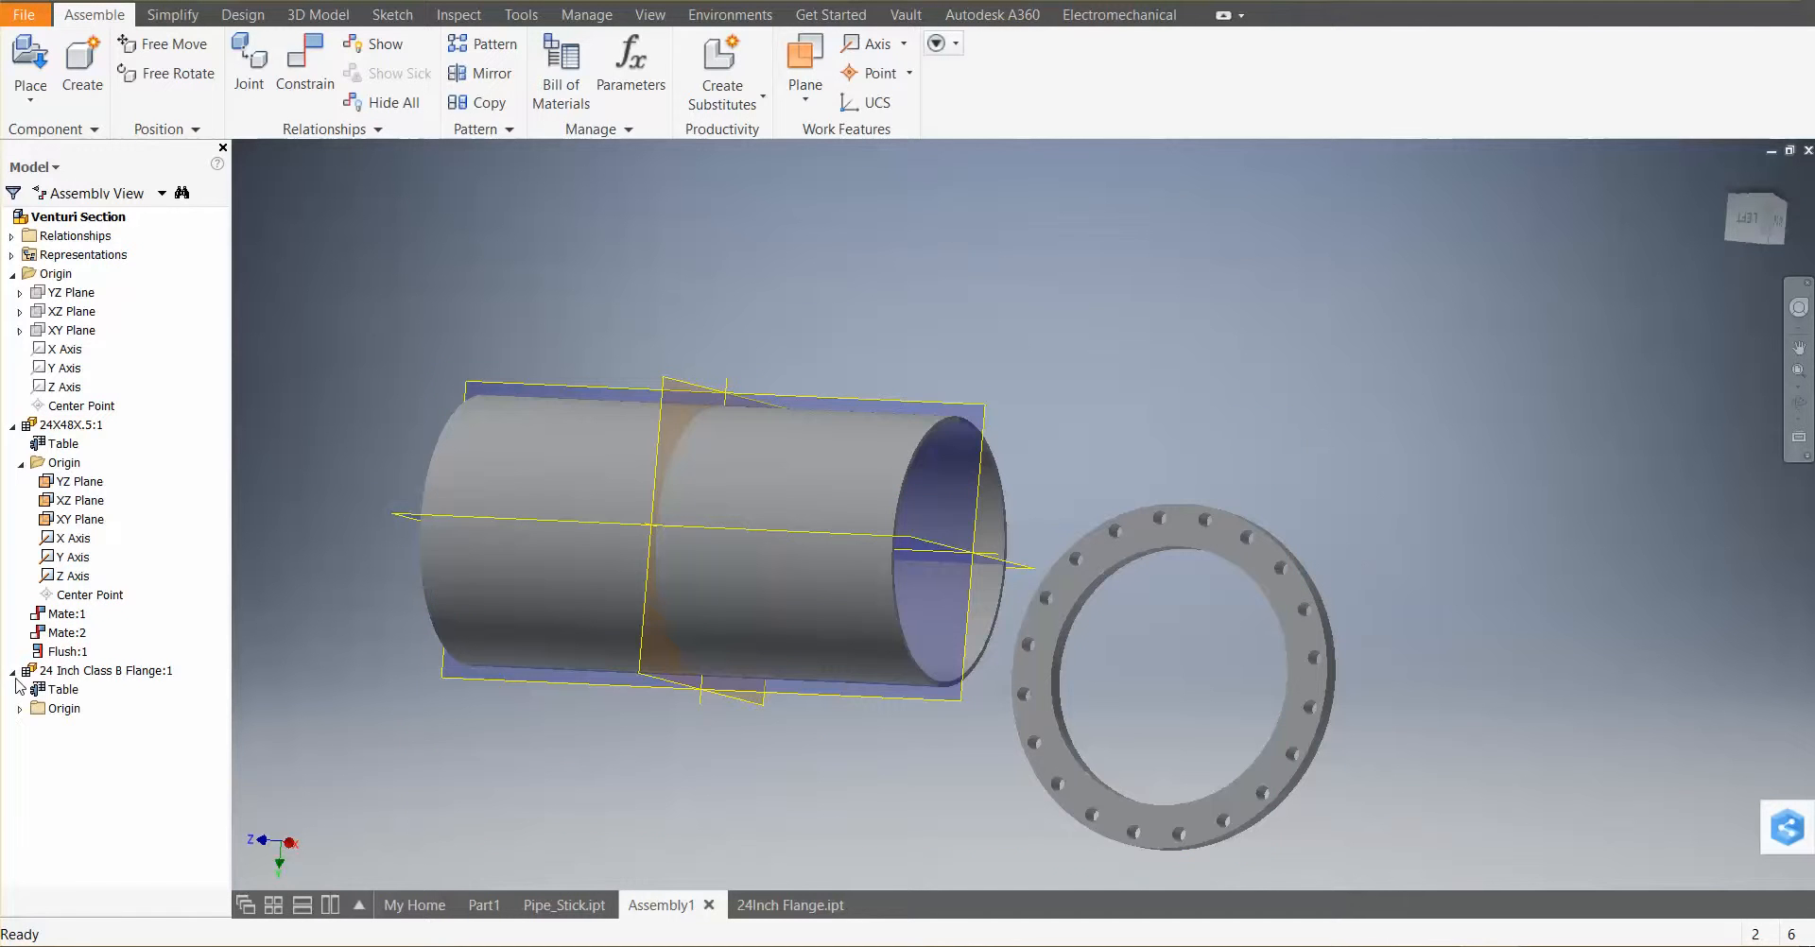
pyautogui.click(20, 710)
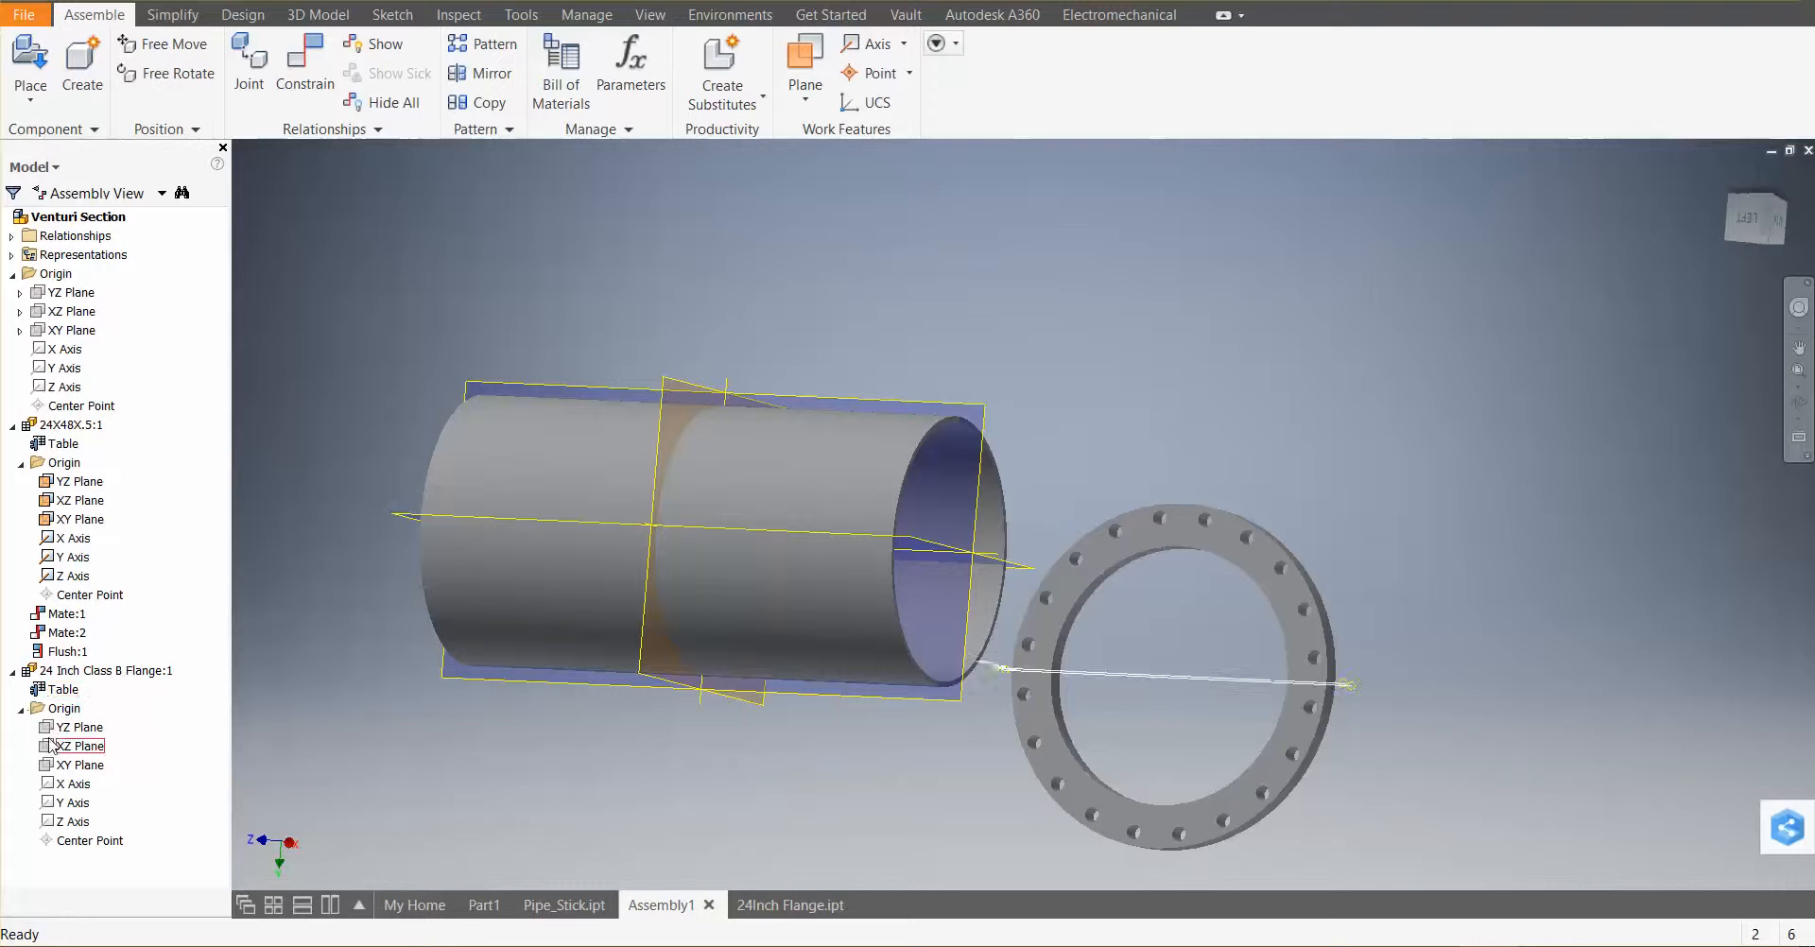
pyautogui.click(76, 729)
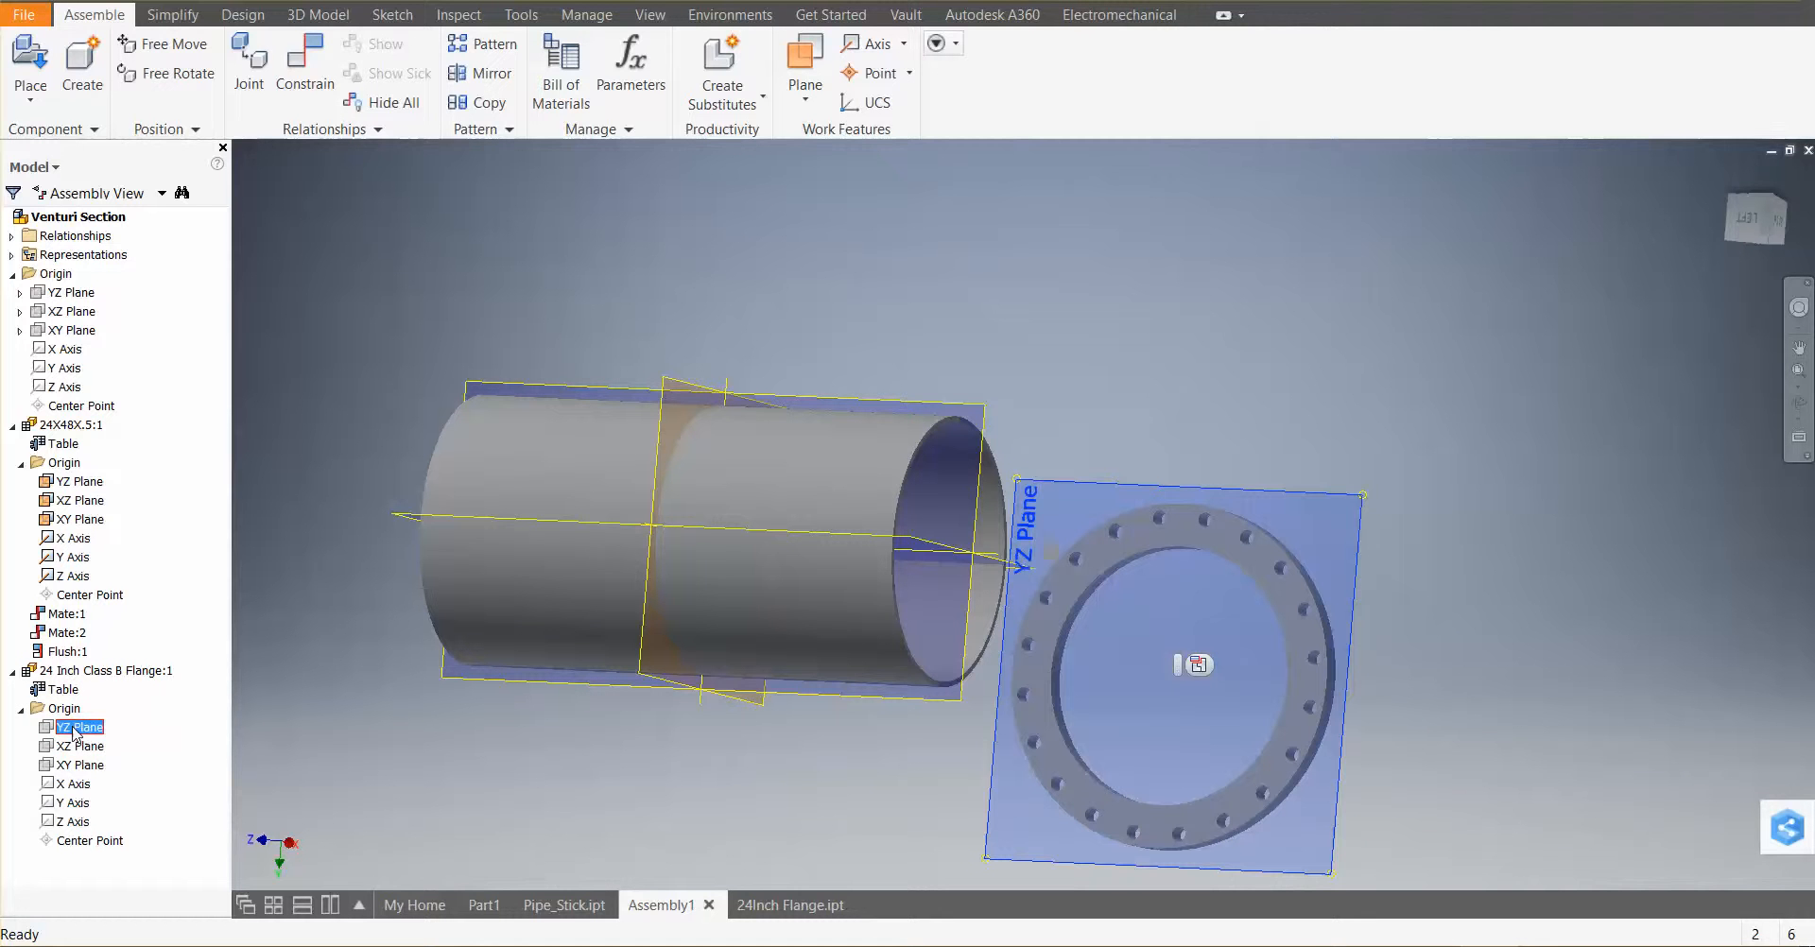
pyautogui.keyDown('shift'); pyautogui.click(71, 821); pyautogui.keyUp('shift')
pyautogui.rightClick(71, 822)
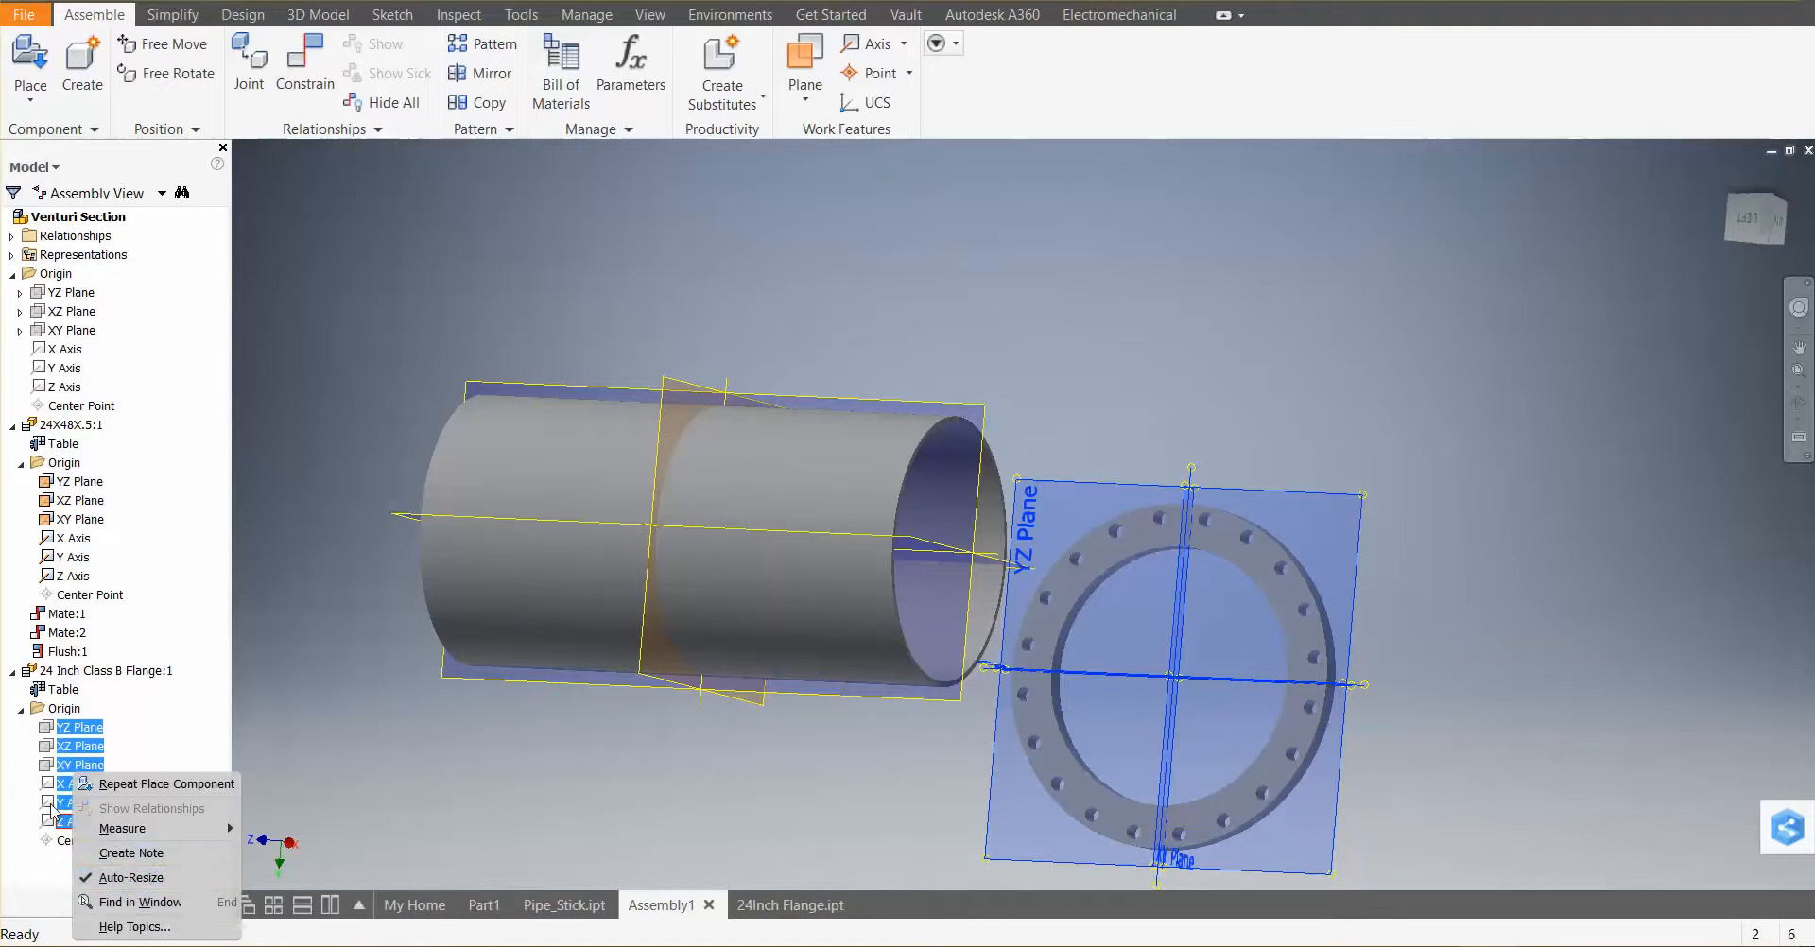
pyautogui.click(51, 735)
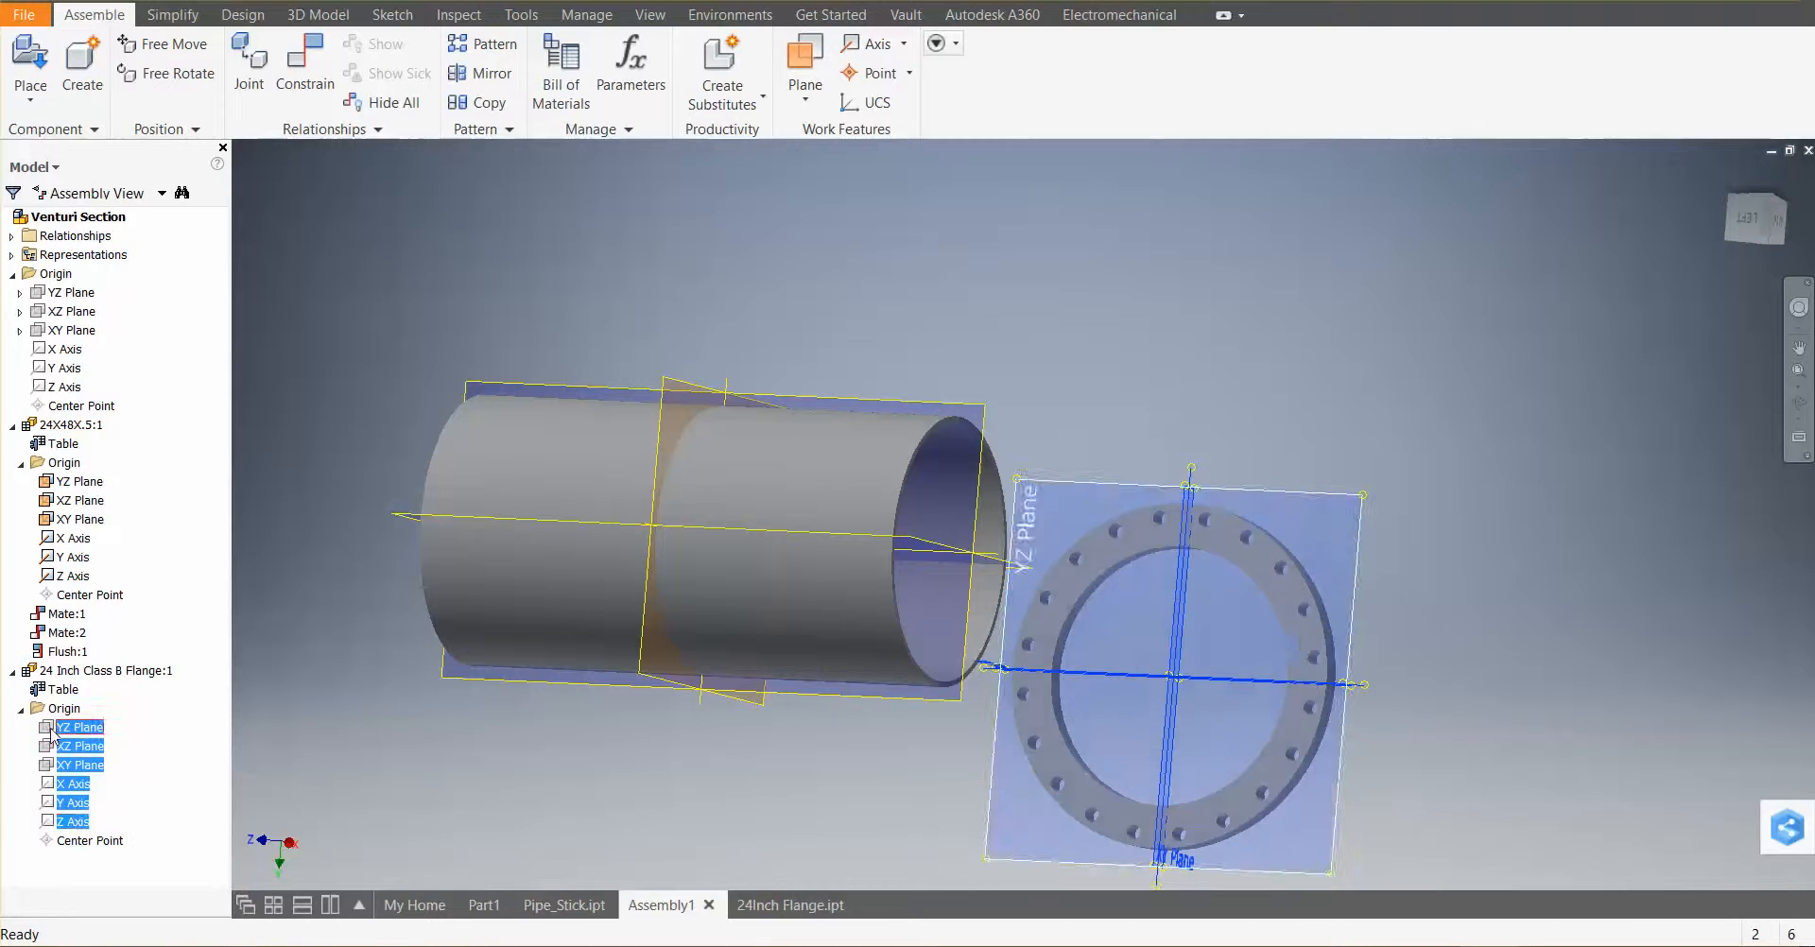
pyautogui.rightClick(52, 828)
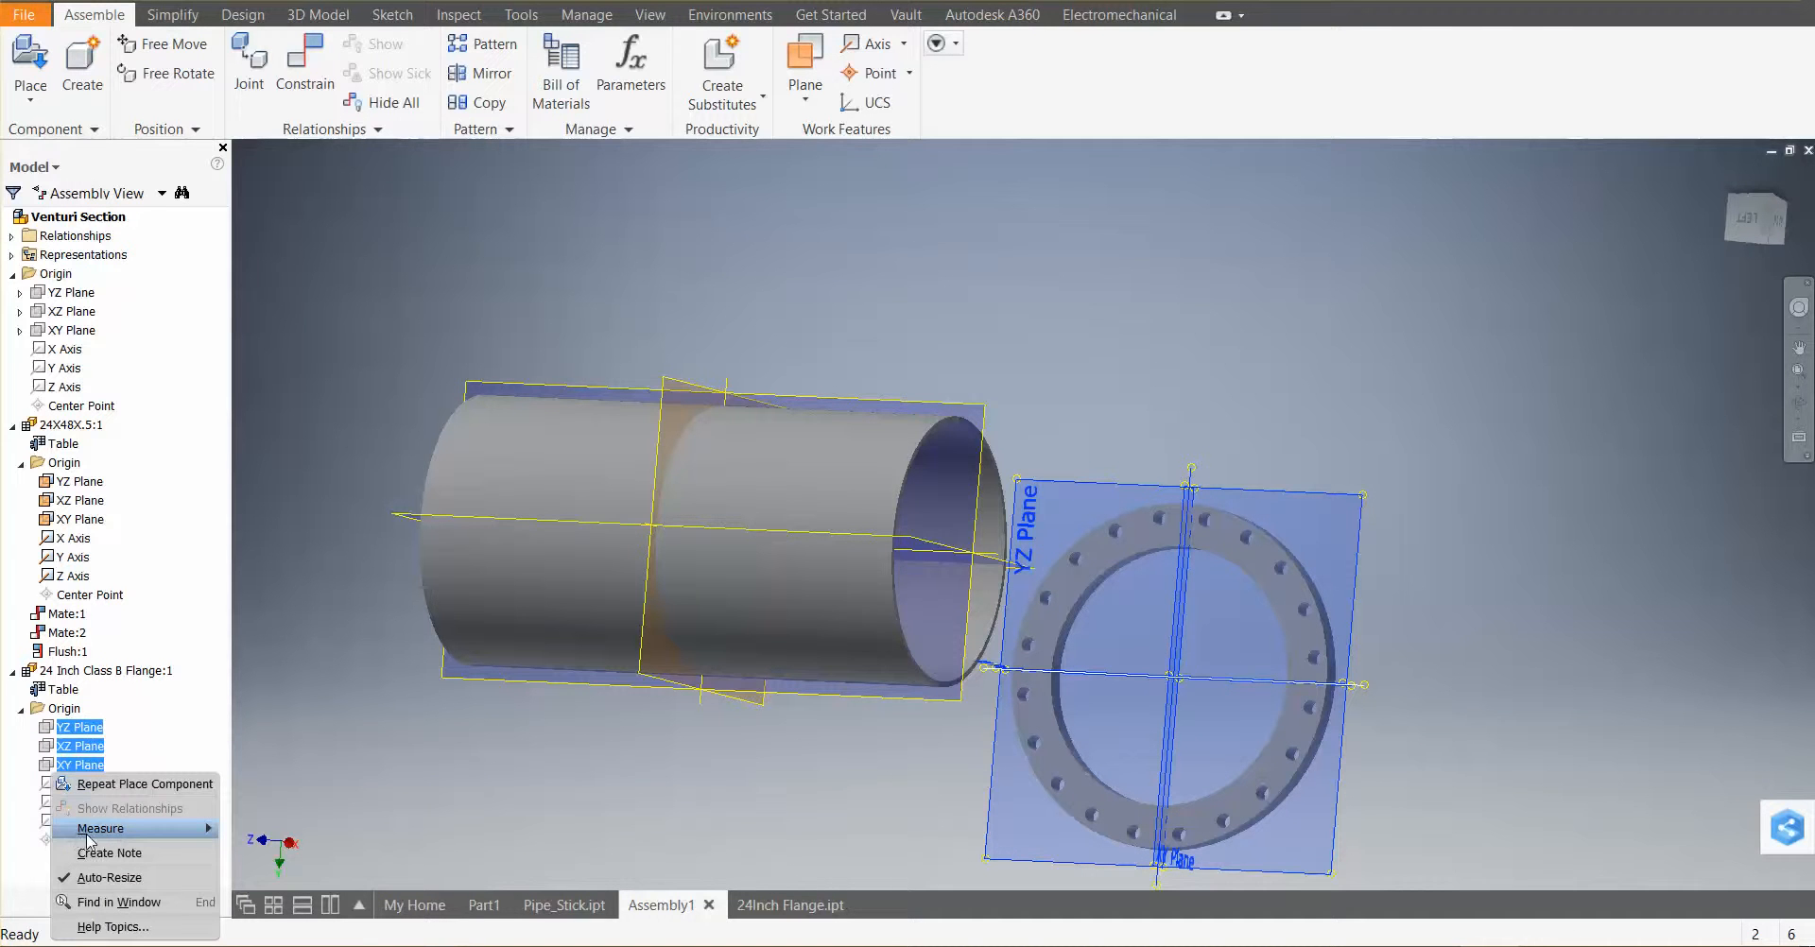
pyautogui.click(356, 743)
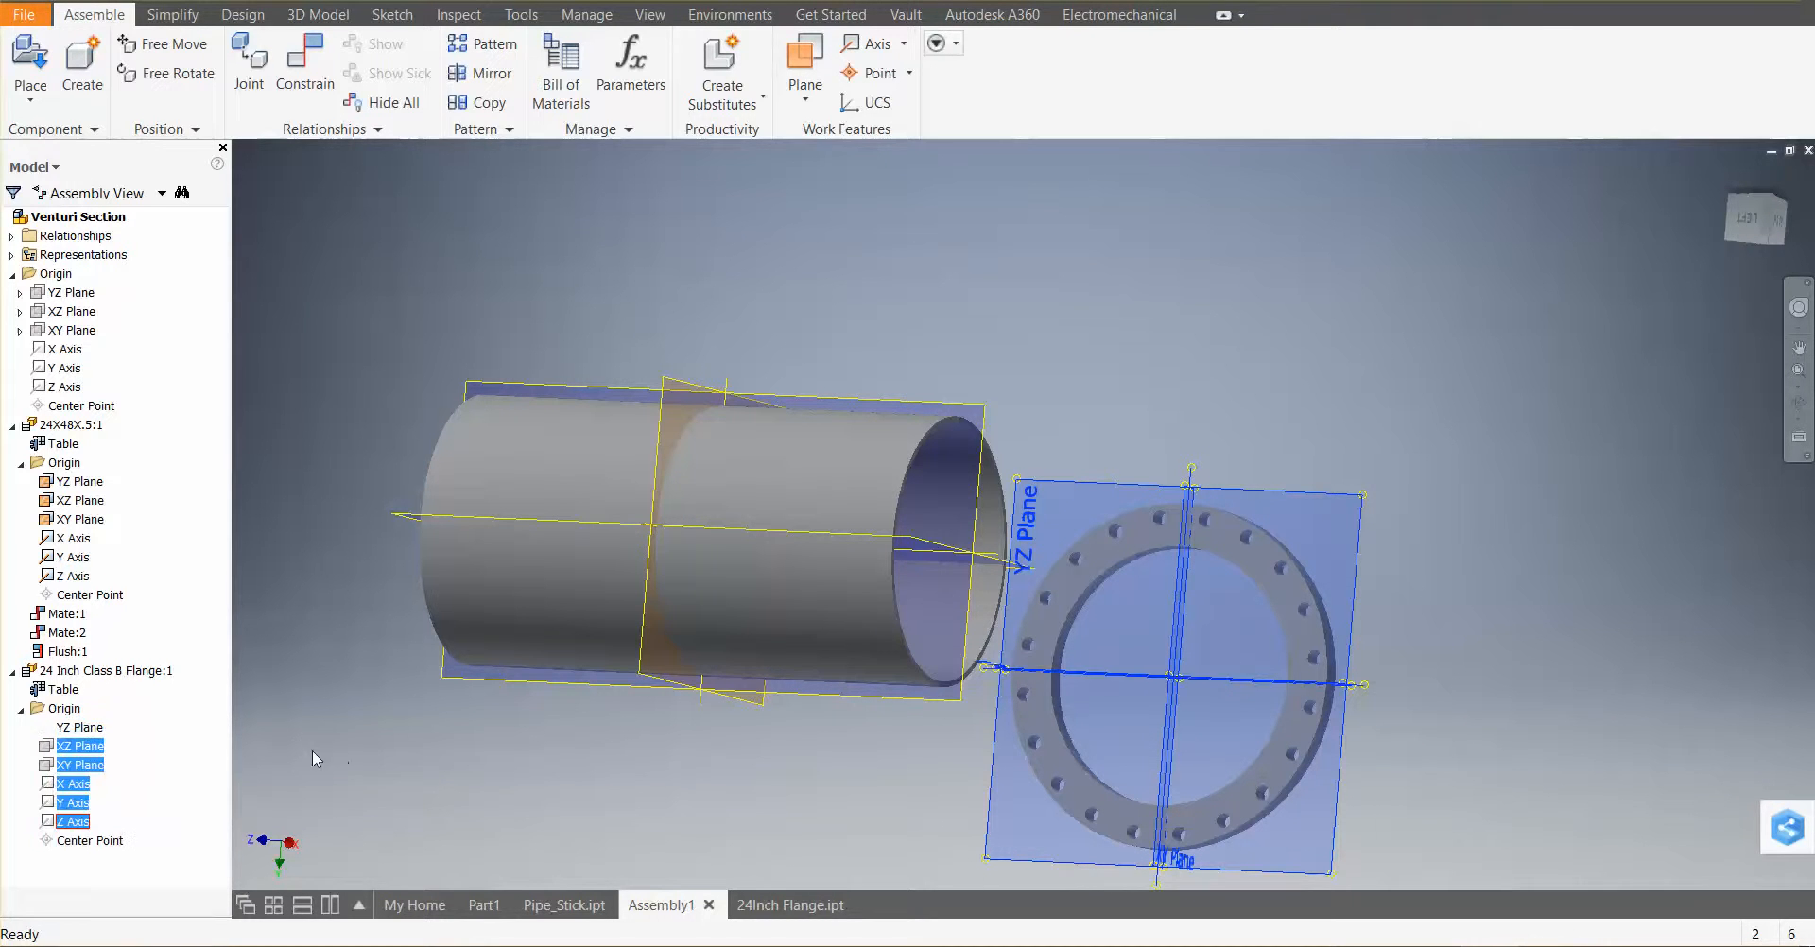
pyautogui.click(324, 753)
pyautogui.click(76, 728)
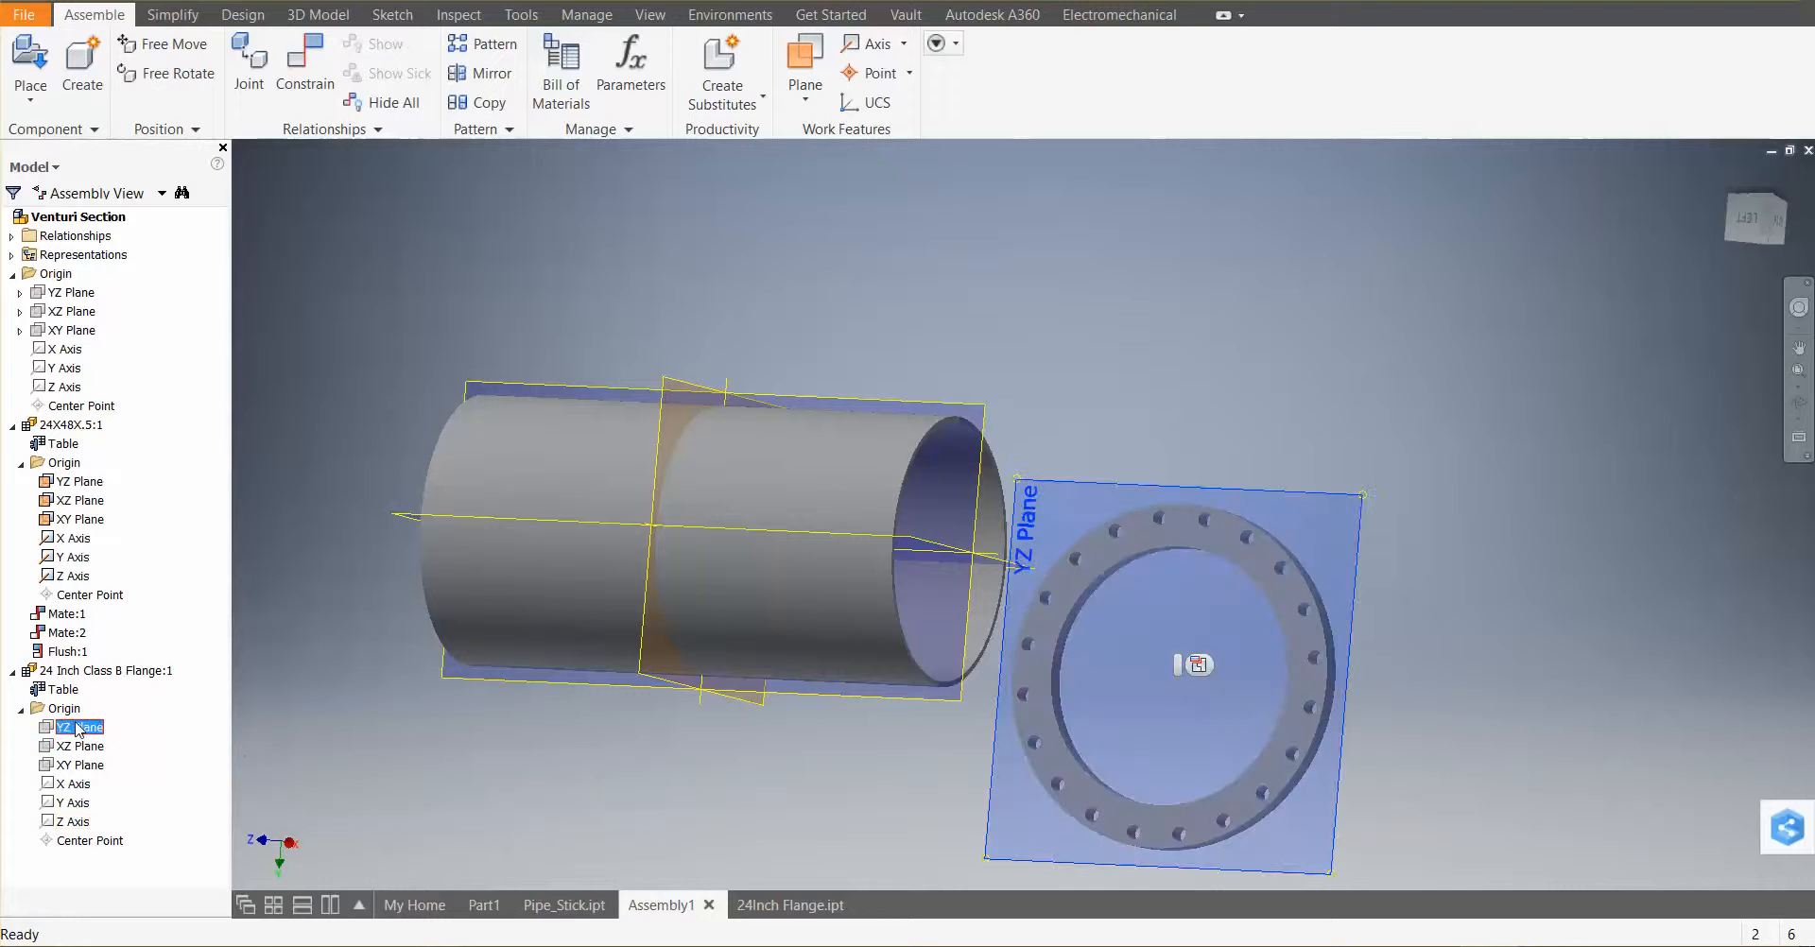
pyautogui.rightClick(78, 730)
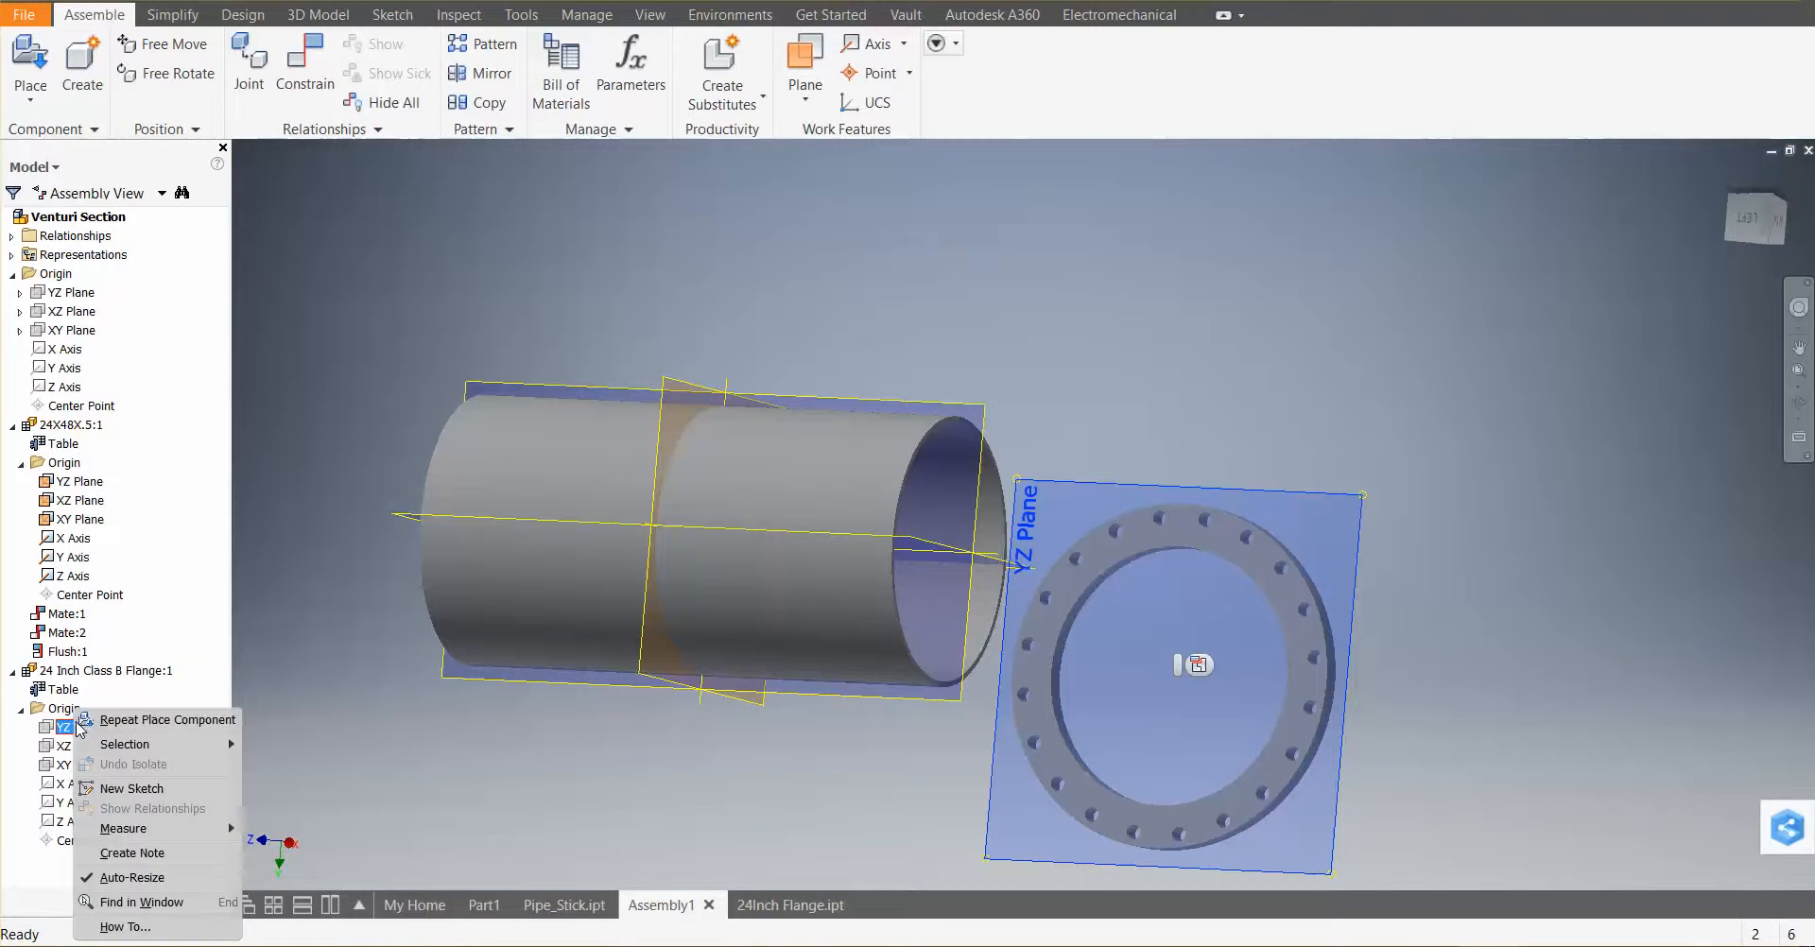
pyautogui.click(337, 750)
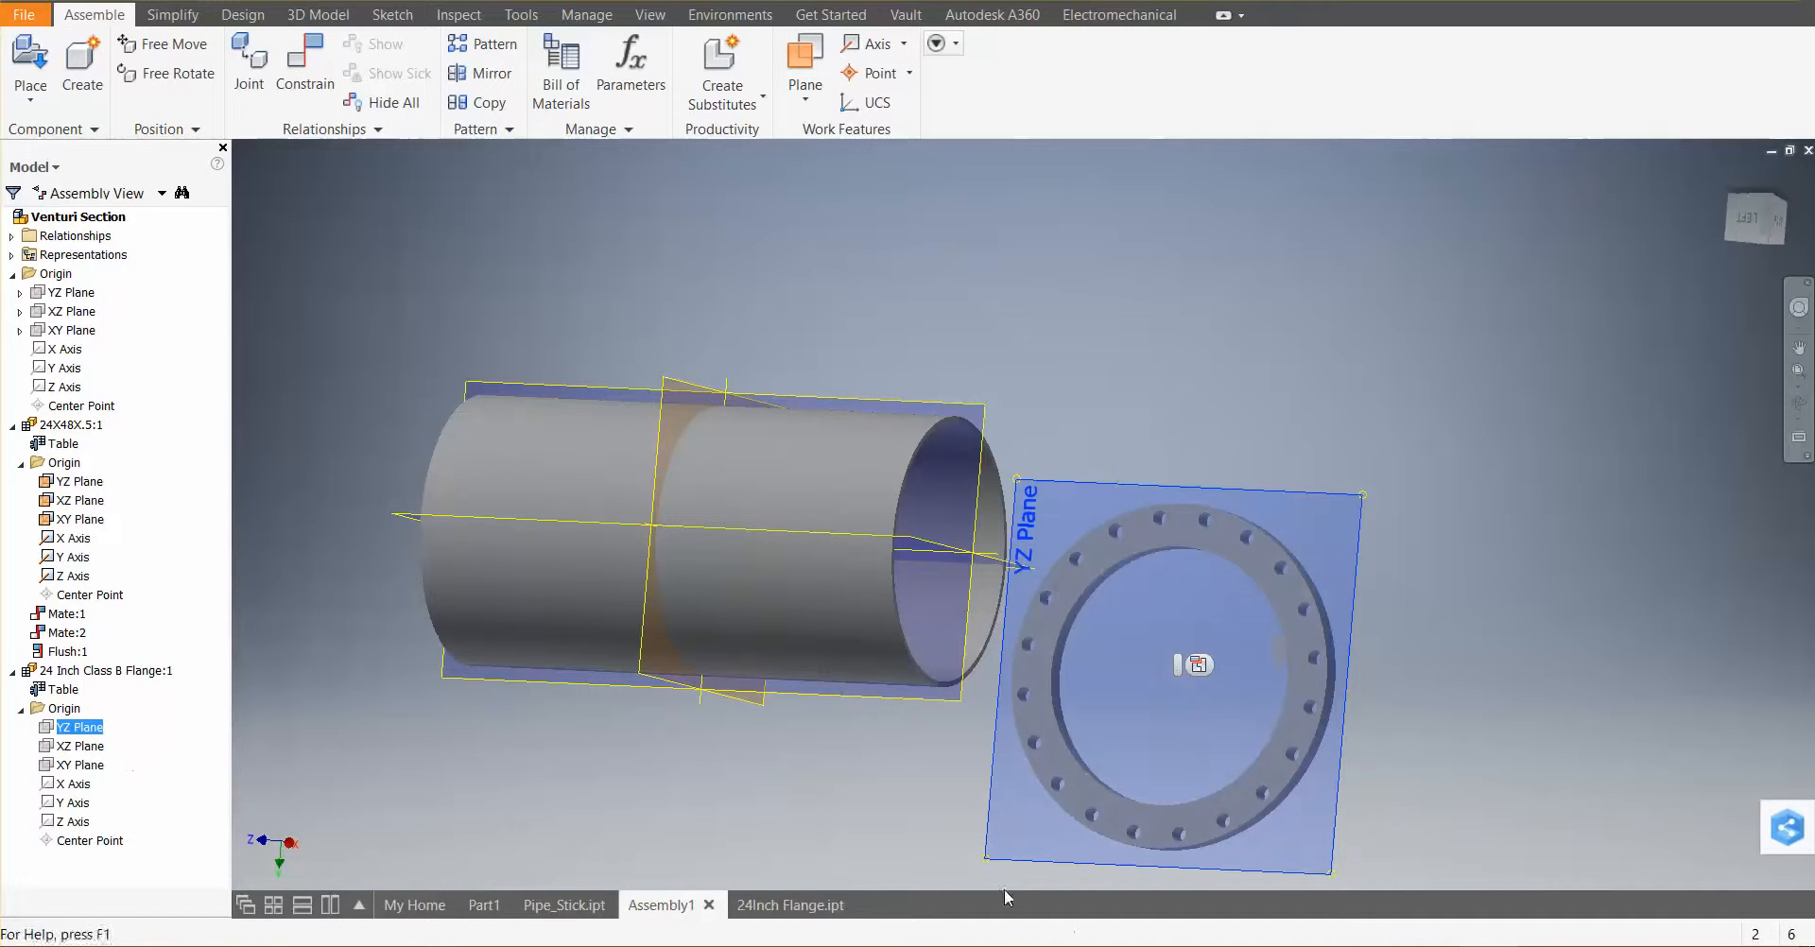
# In the flange part, select all origin planes and axes and turn their visibility on
pyautogui.click(782, 905)
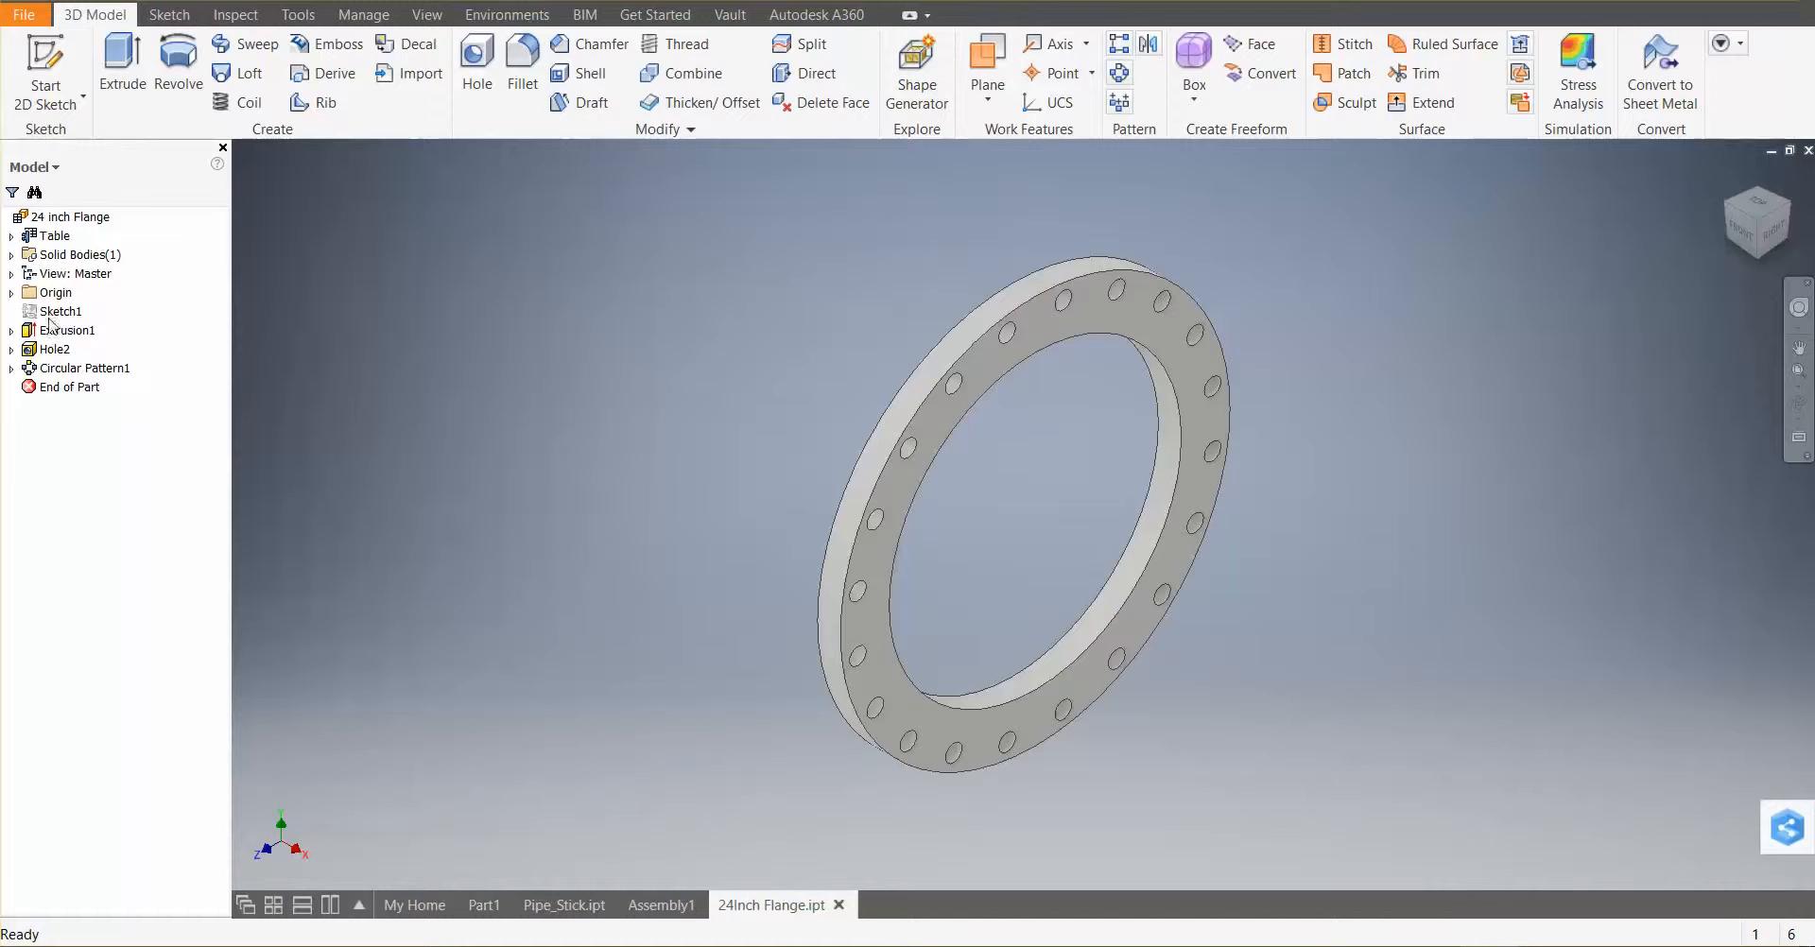
pyautogui.click(11, 292)
pyautogui.click(61, 311)
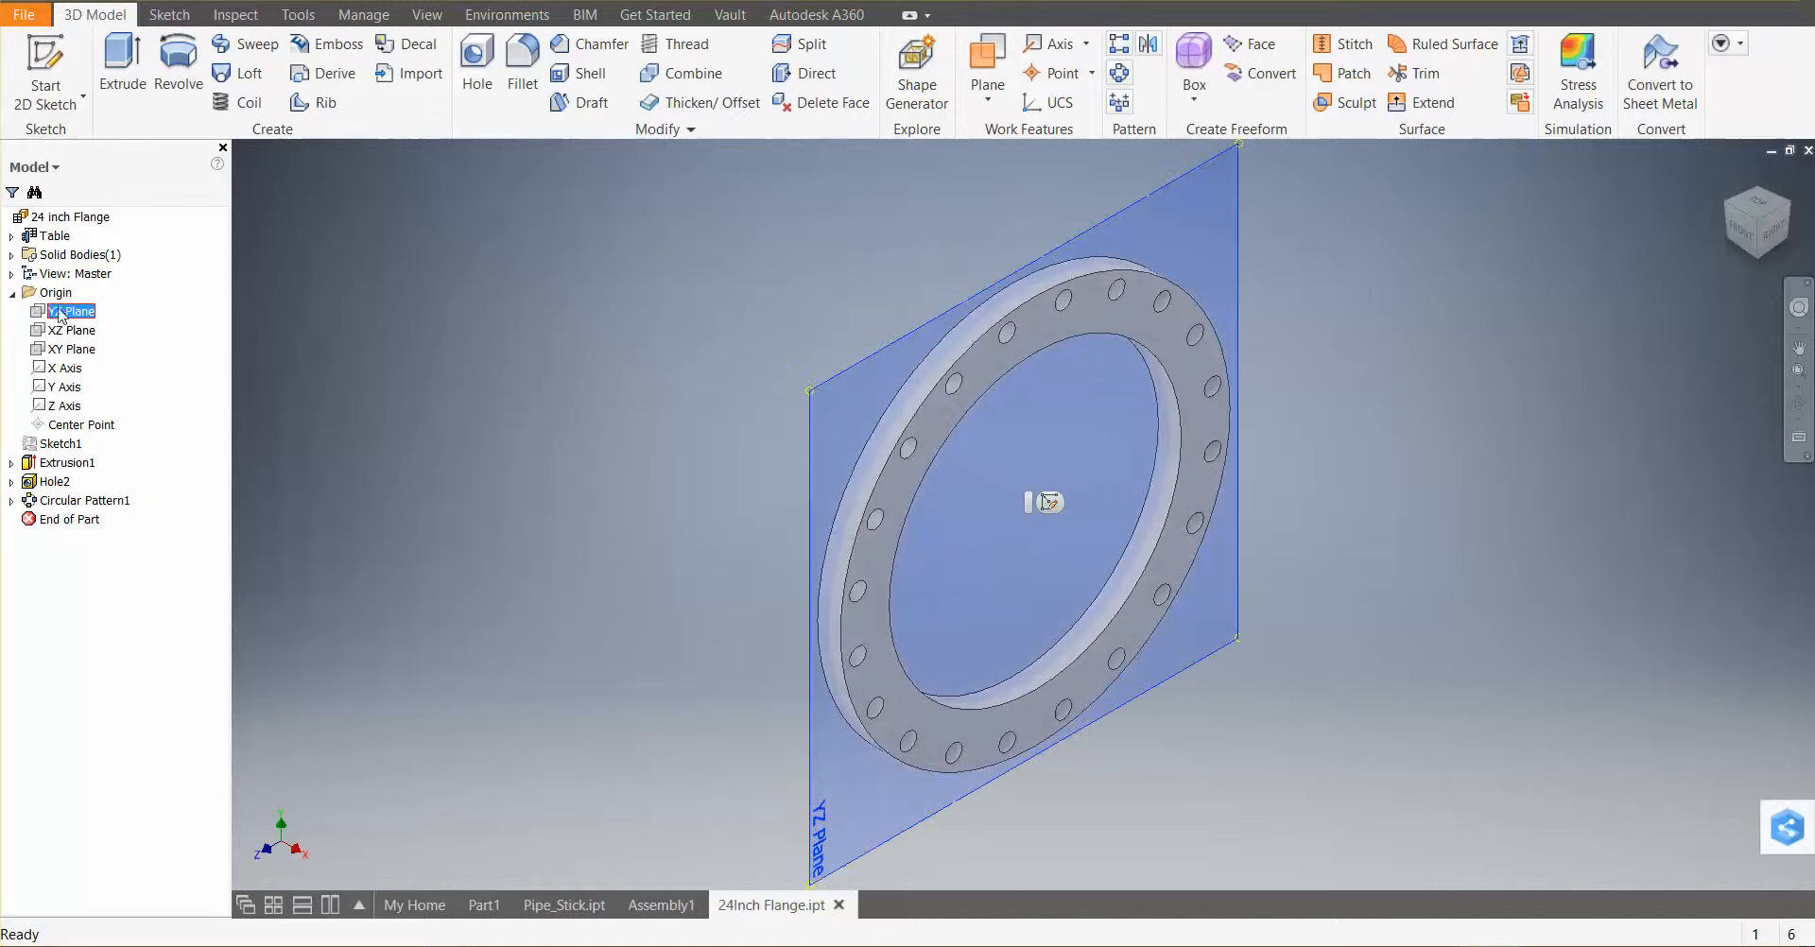
pyautogui.keyDown('shift'); pyautogui.click(66, 406); pyautogui.keyUp('shift')
pyautogui.rightClick(66, 406)
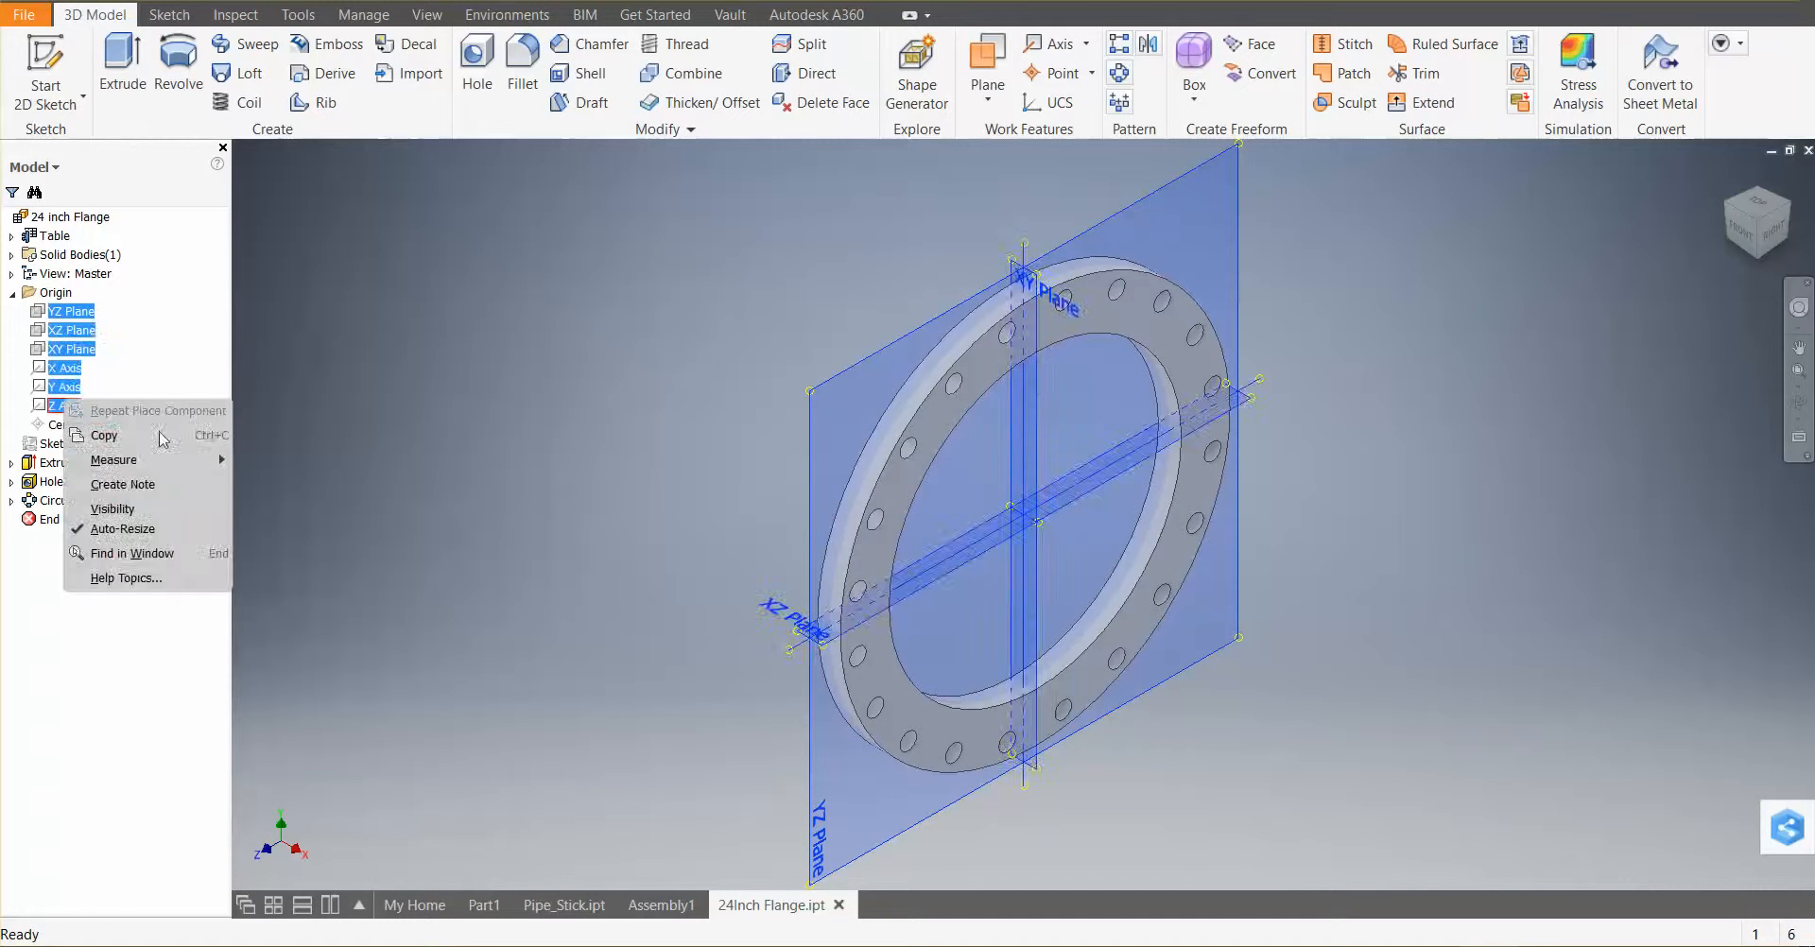
pyautogui.click(142, 505)
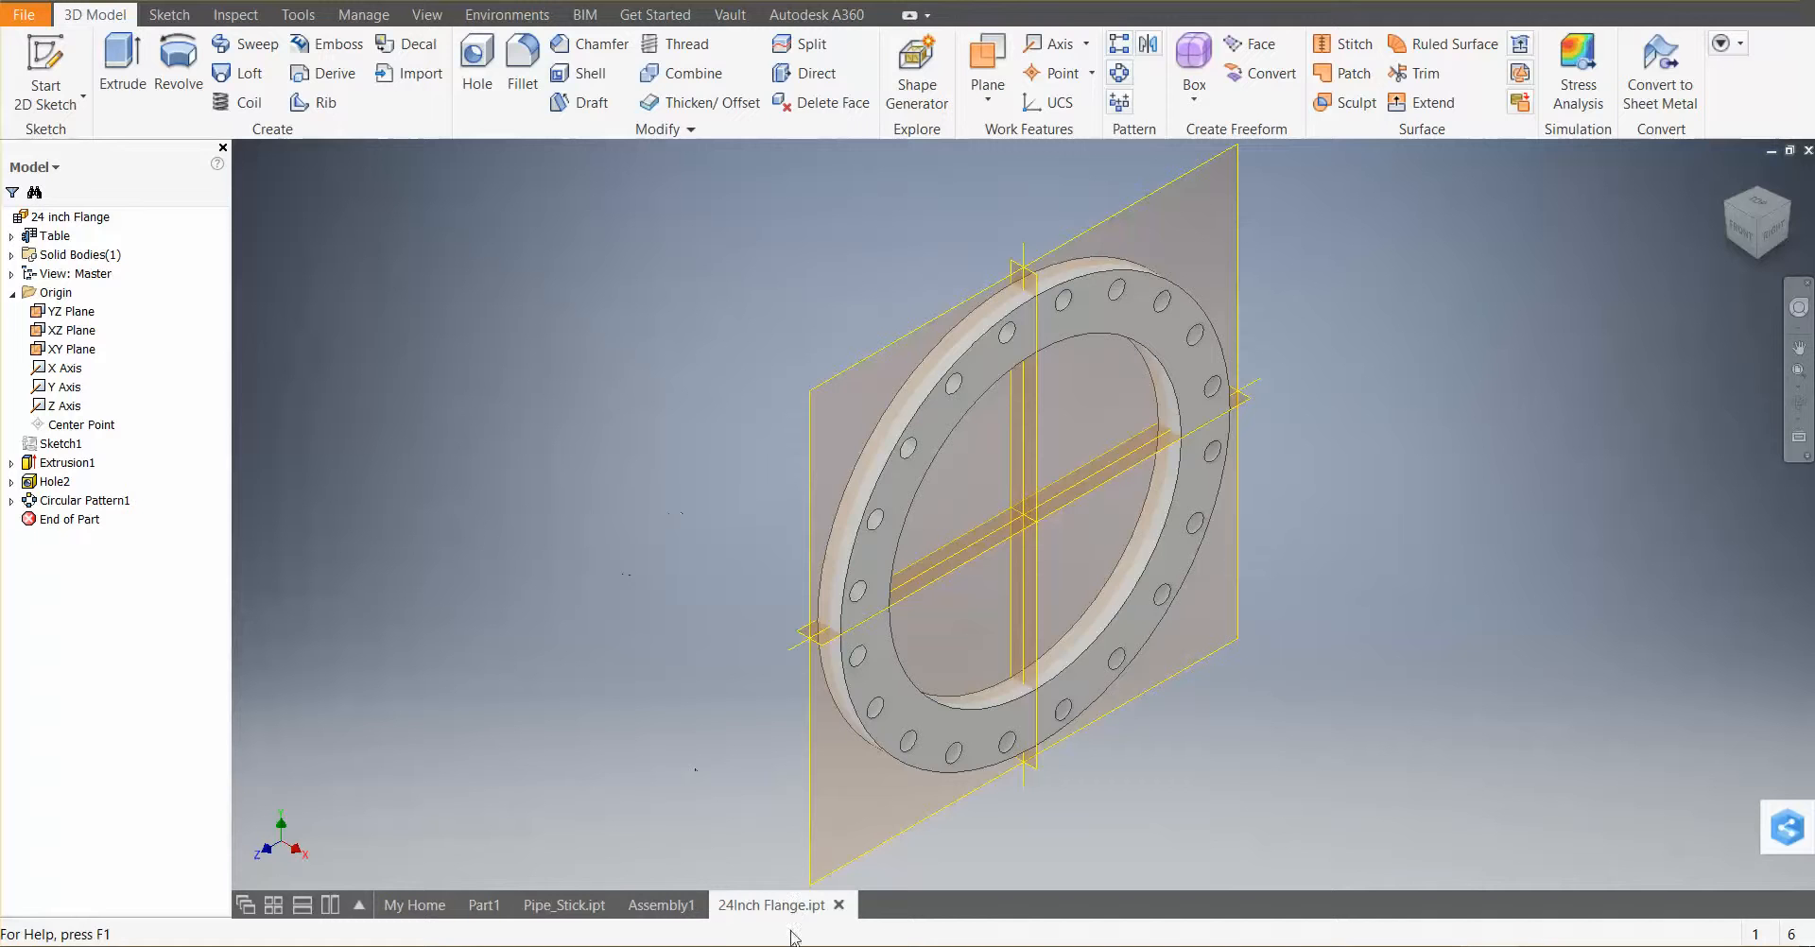
pyautogui.click(570, 905)
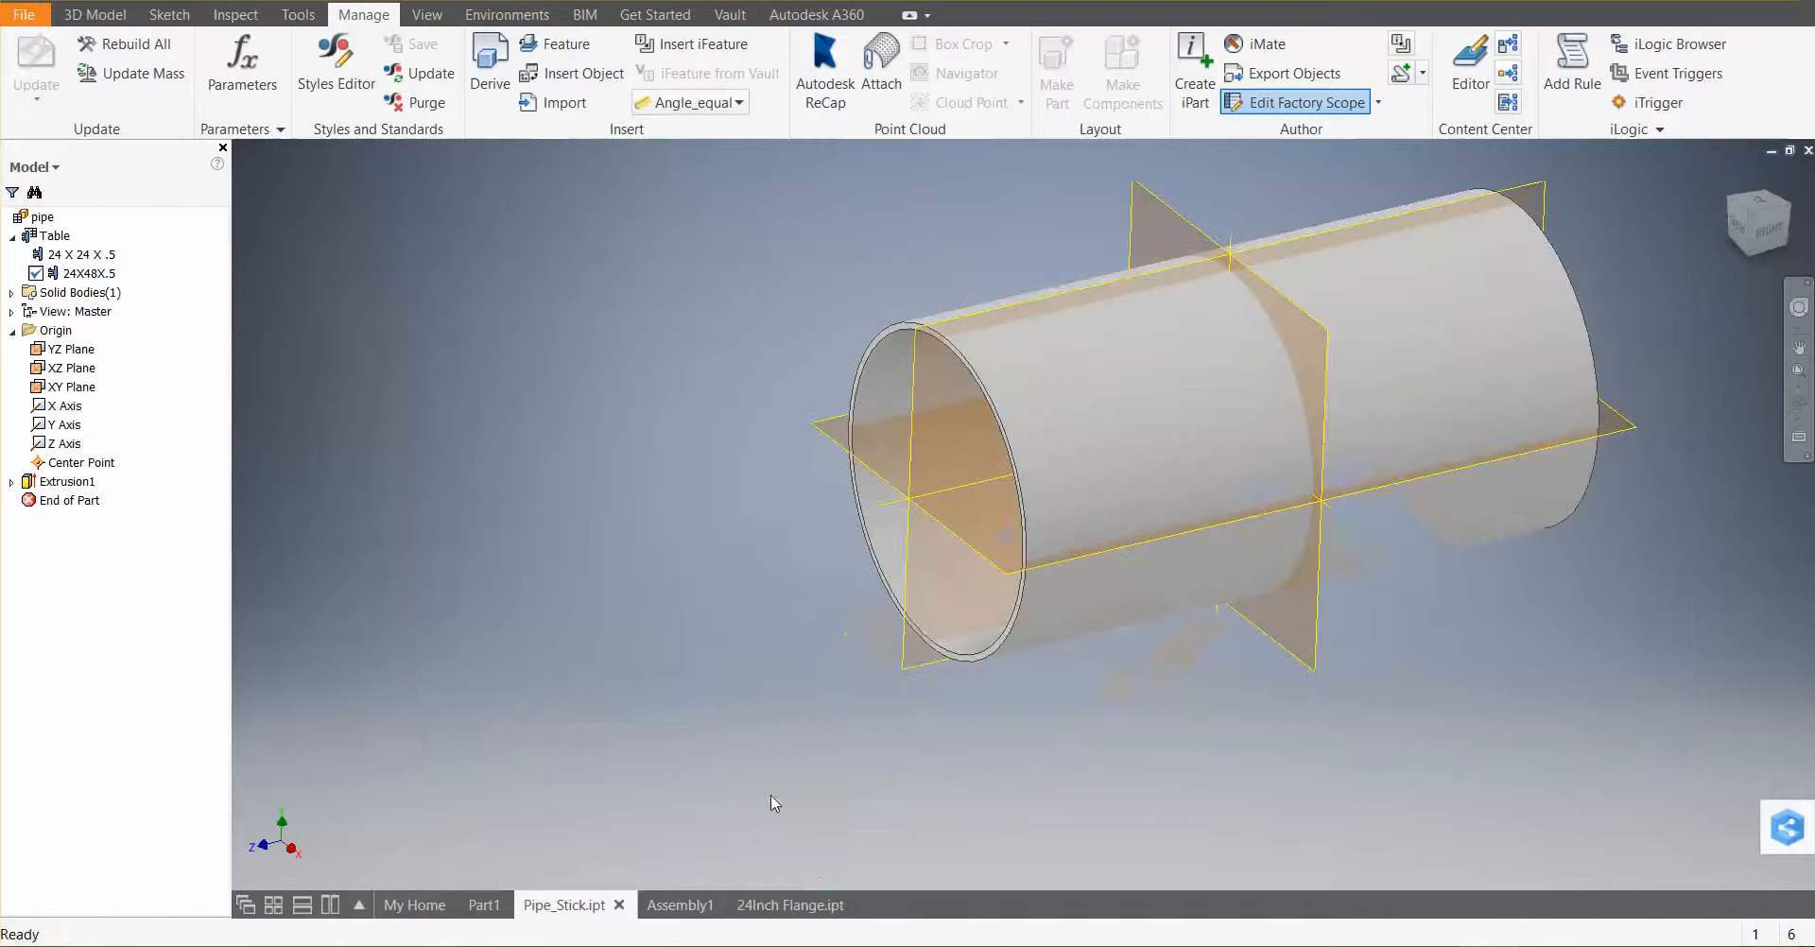
pyautogui.click(695, 905)
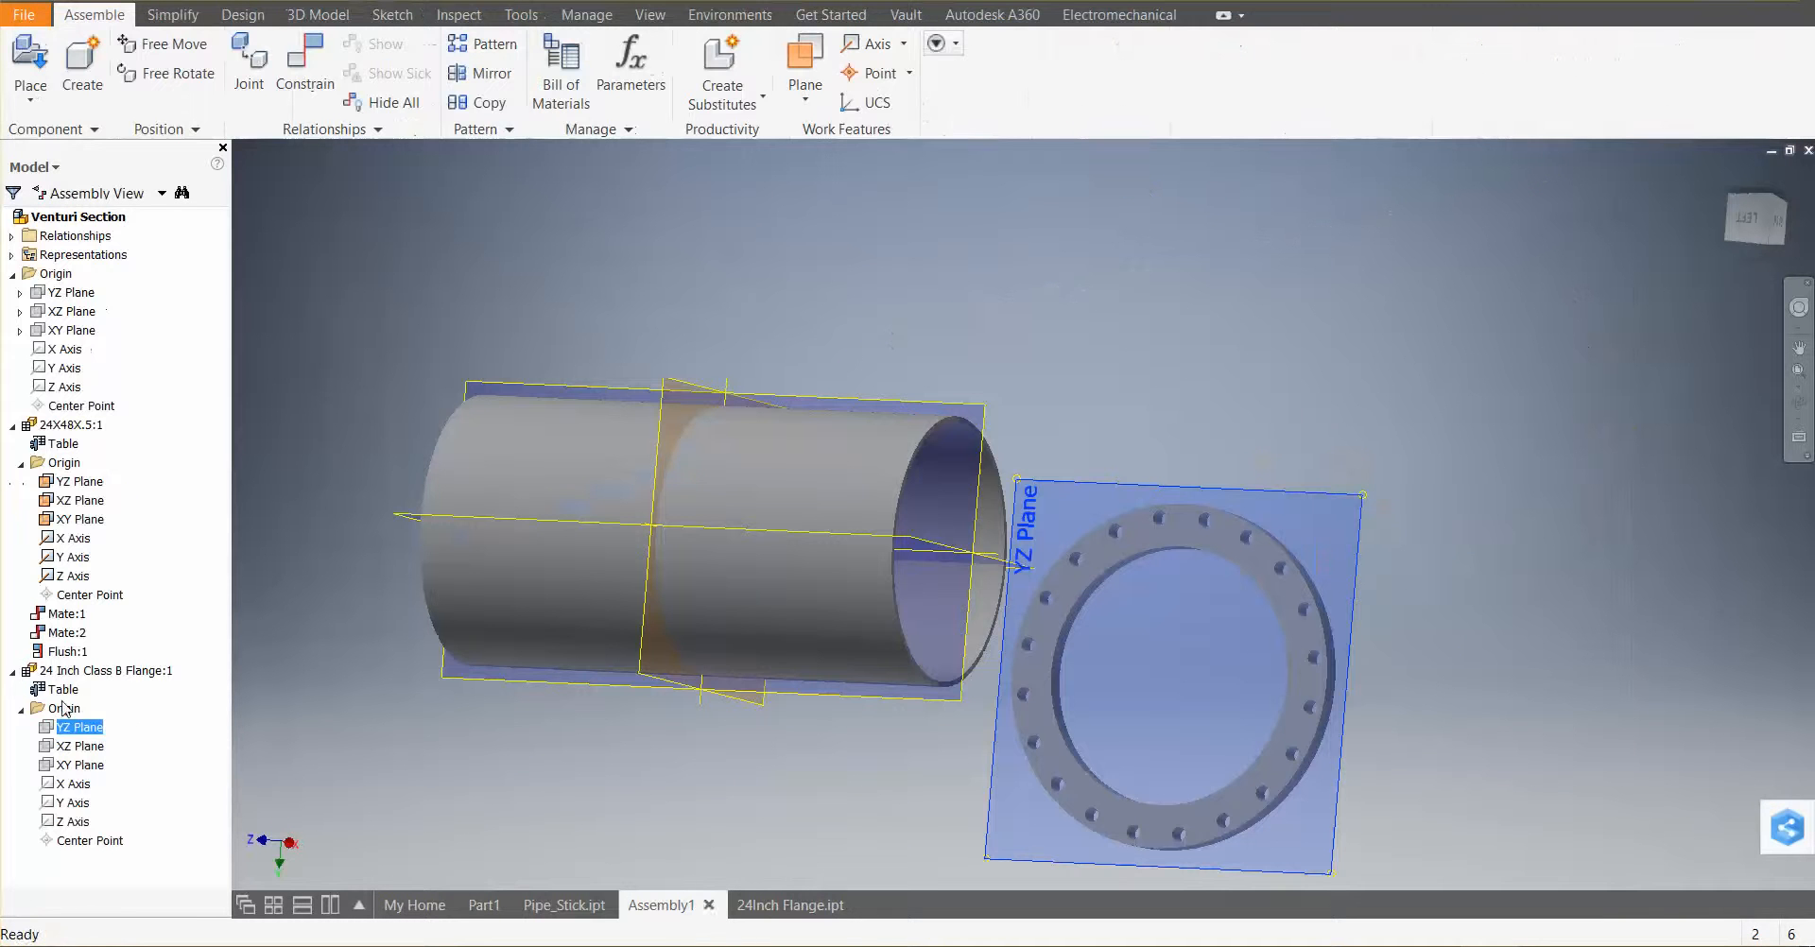
pyautogui.click(72, 821)
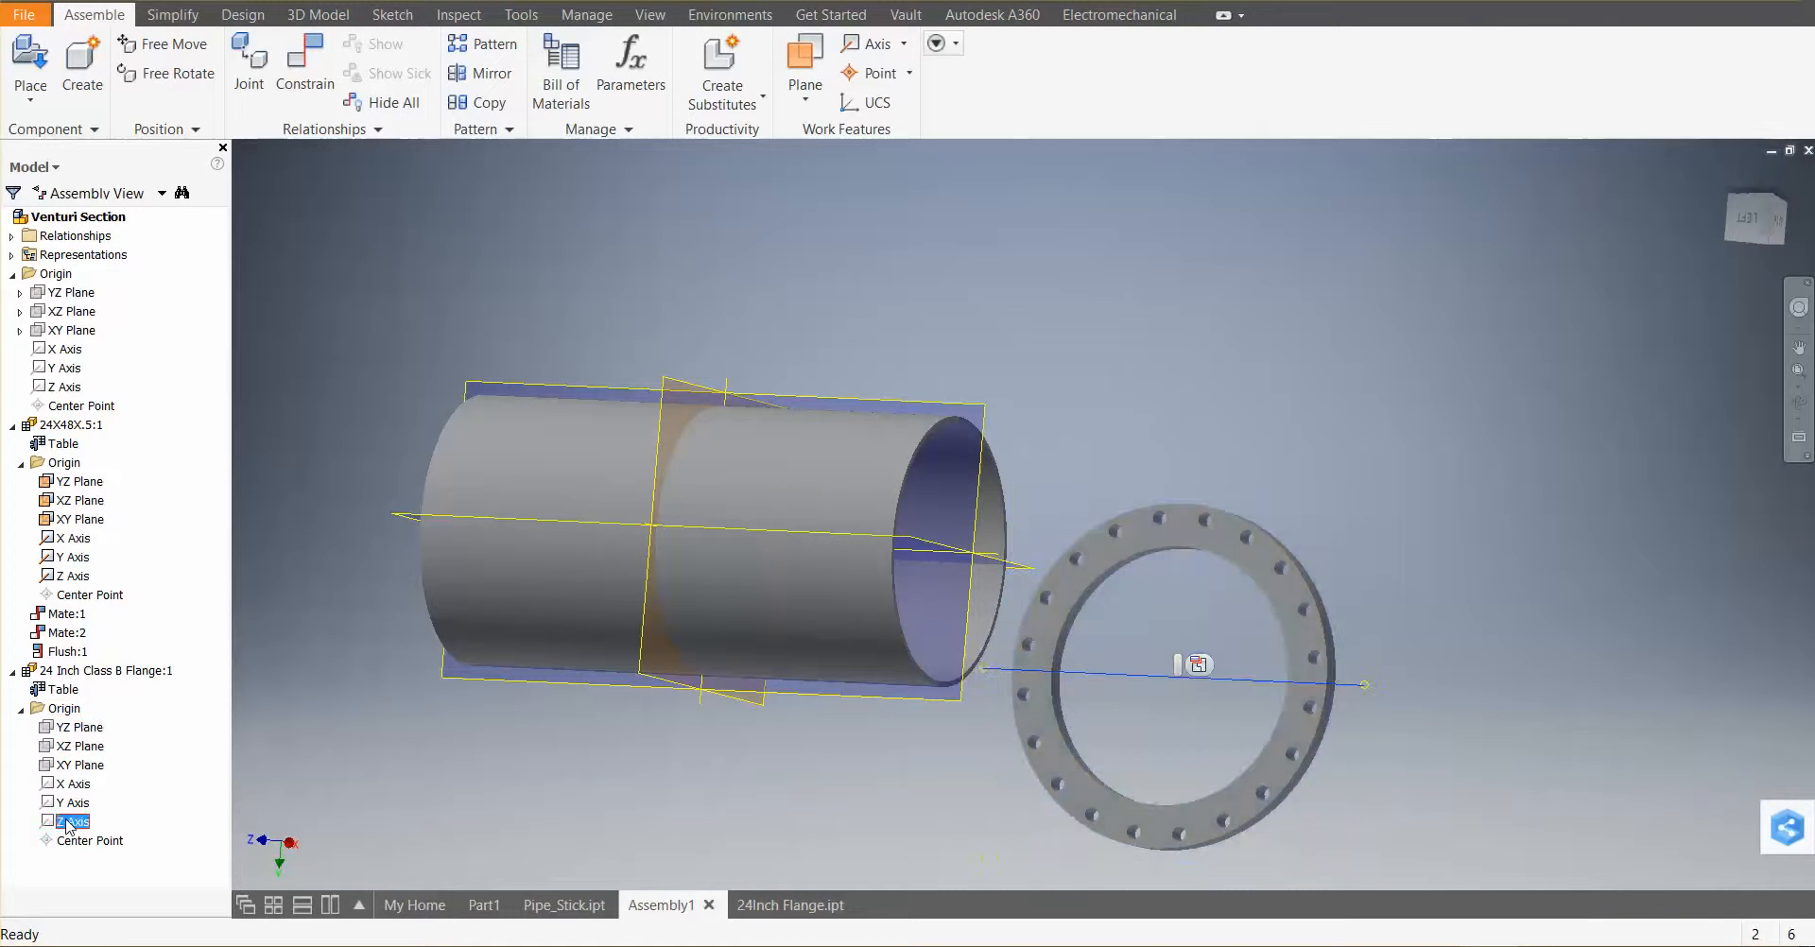
pyautogui.rightClick(61, 727)
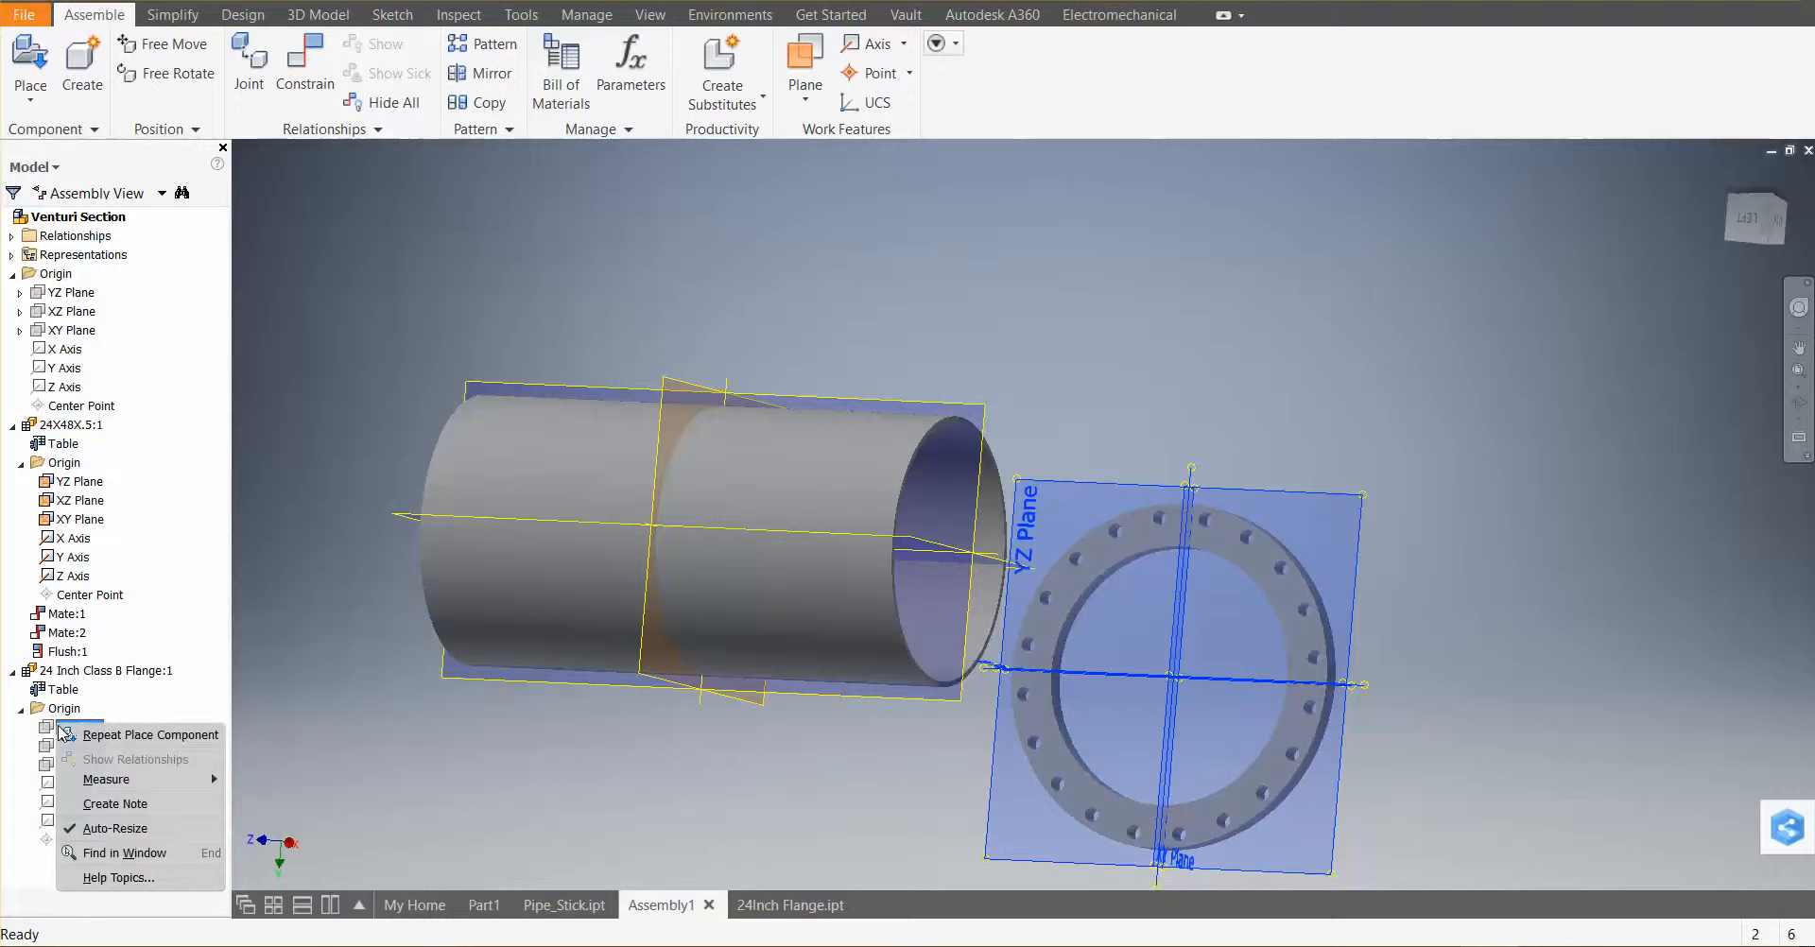
pyautogui.click(303, 624)
pyautogui.click(336, 688)
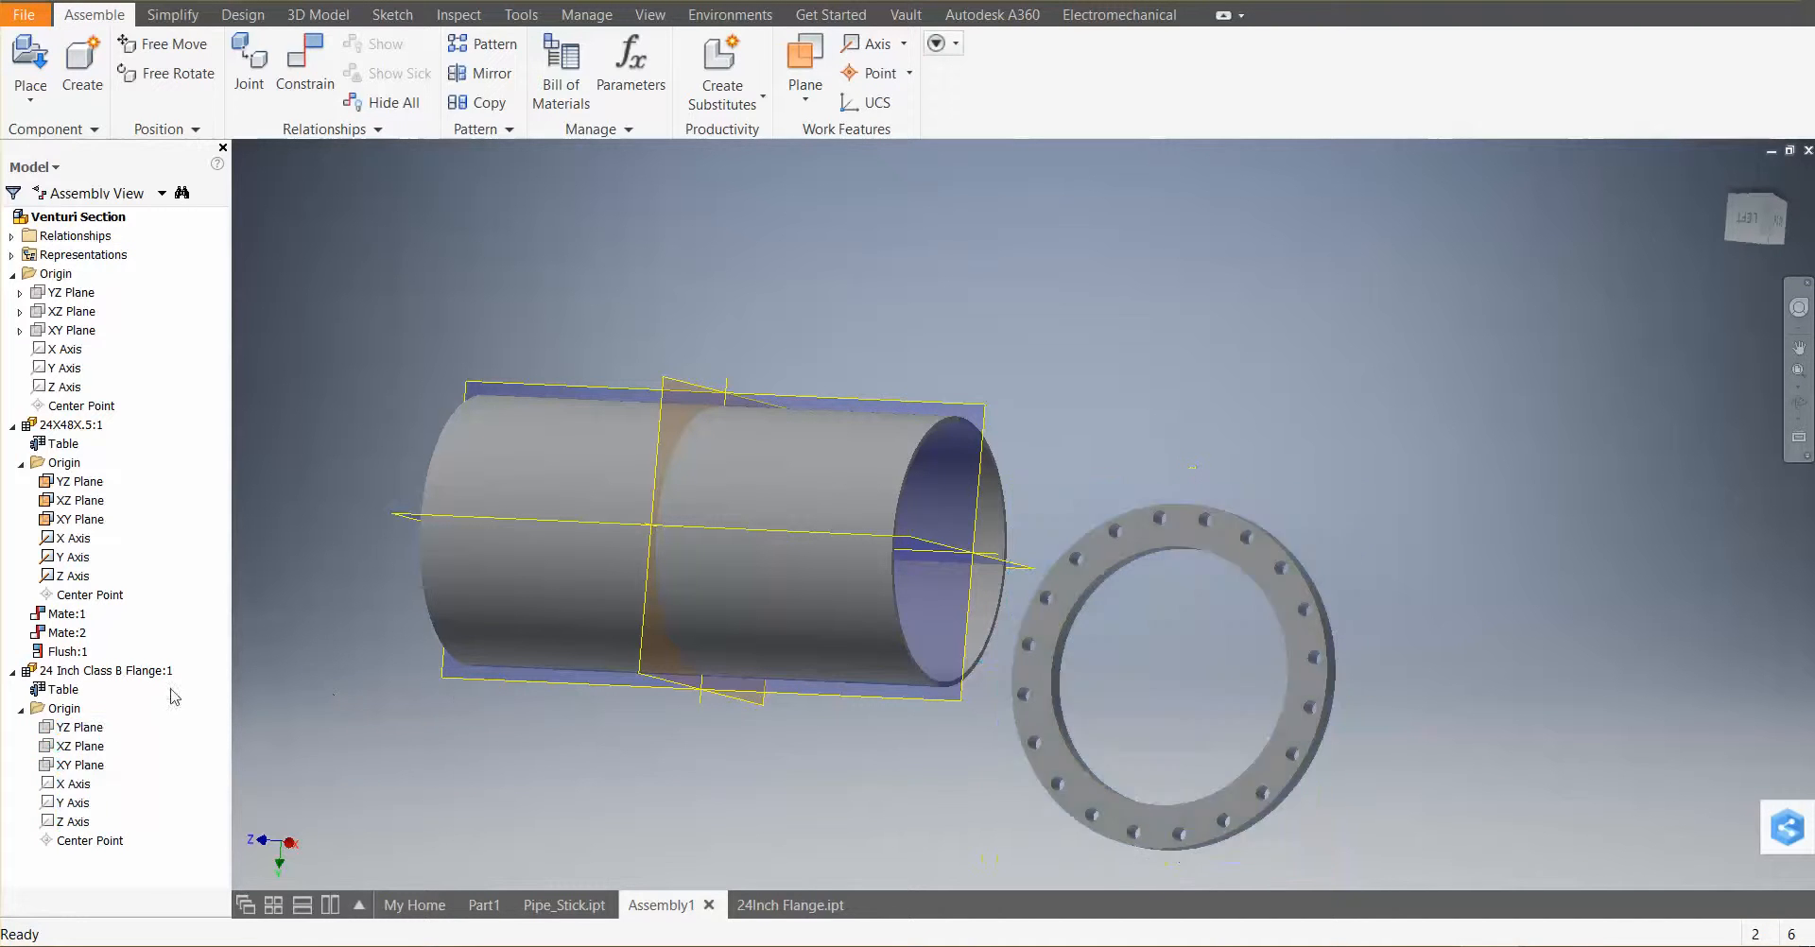
# Collapse the flange's browser node, then hide the flange component and show it again
pyautogui.click(21, 708)
pyautogui.click(12, 671)
pyautogui.moveTo(392, 550); pyautogui.dragTo(394, 477, button='middle')
pyautogui.moveTo(892, 692); pyautogui.dragTo(852, 756, button='middle')
pyautogui.click(1284, 479)
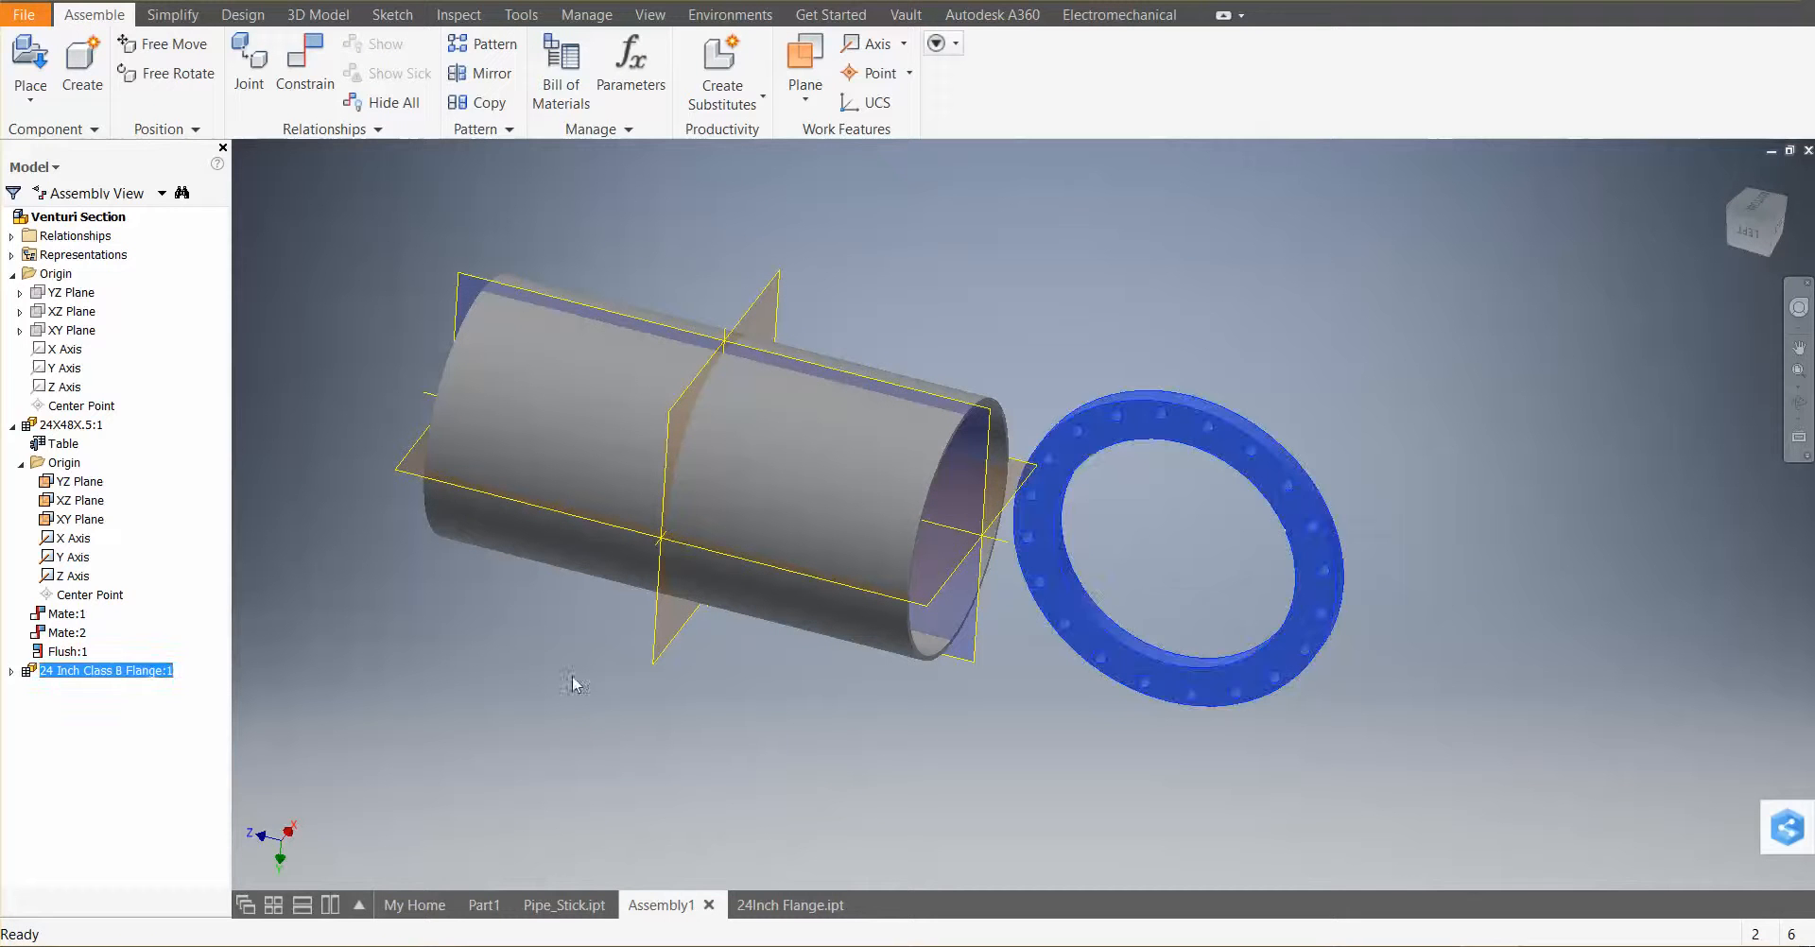
pyautogui.rightClick(118, 670)
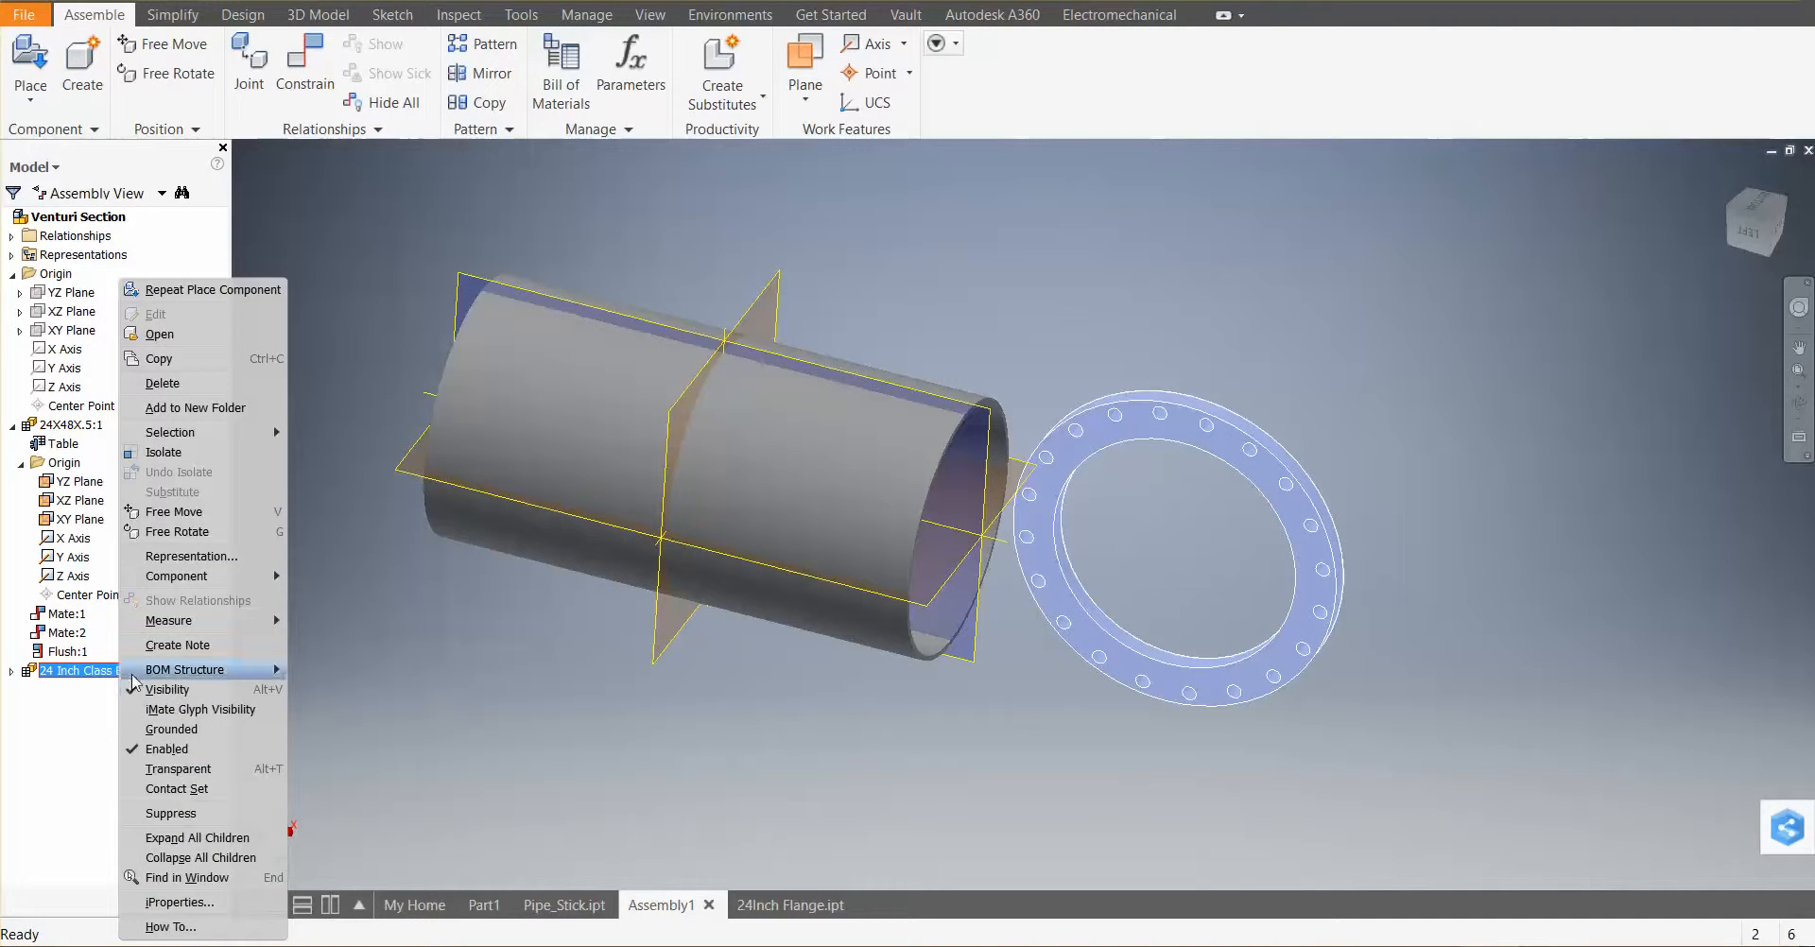
pyautogui.click(189, 690)
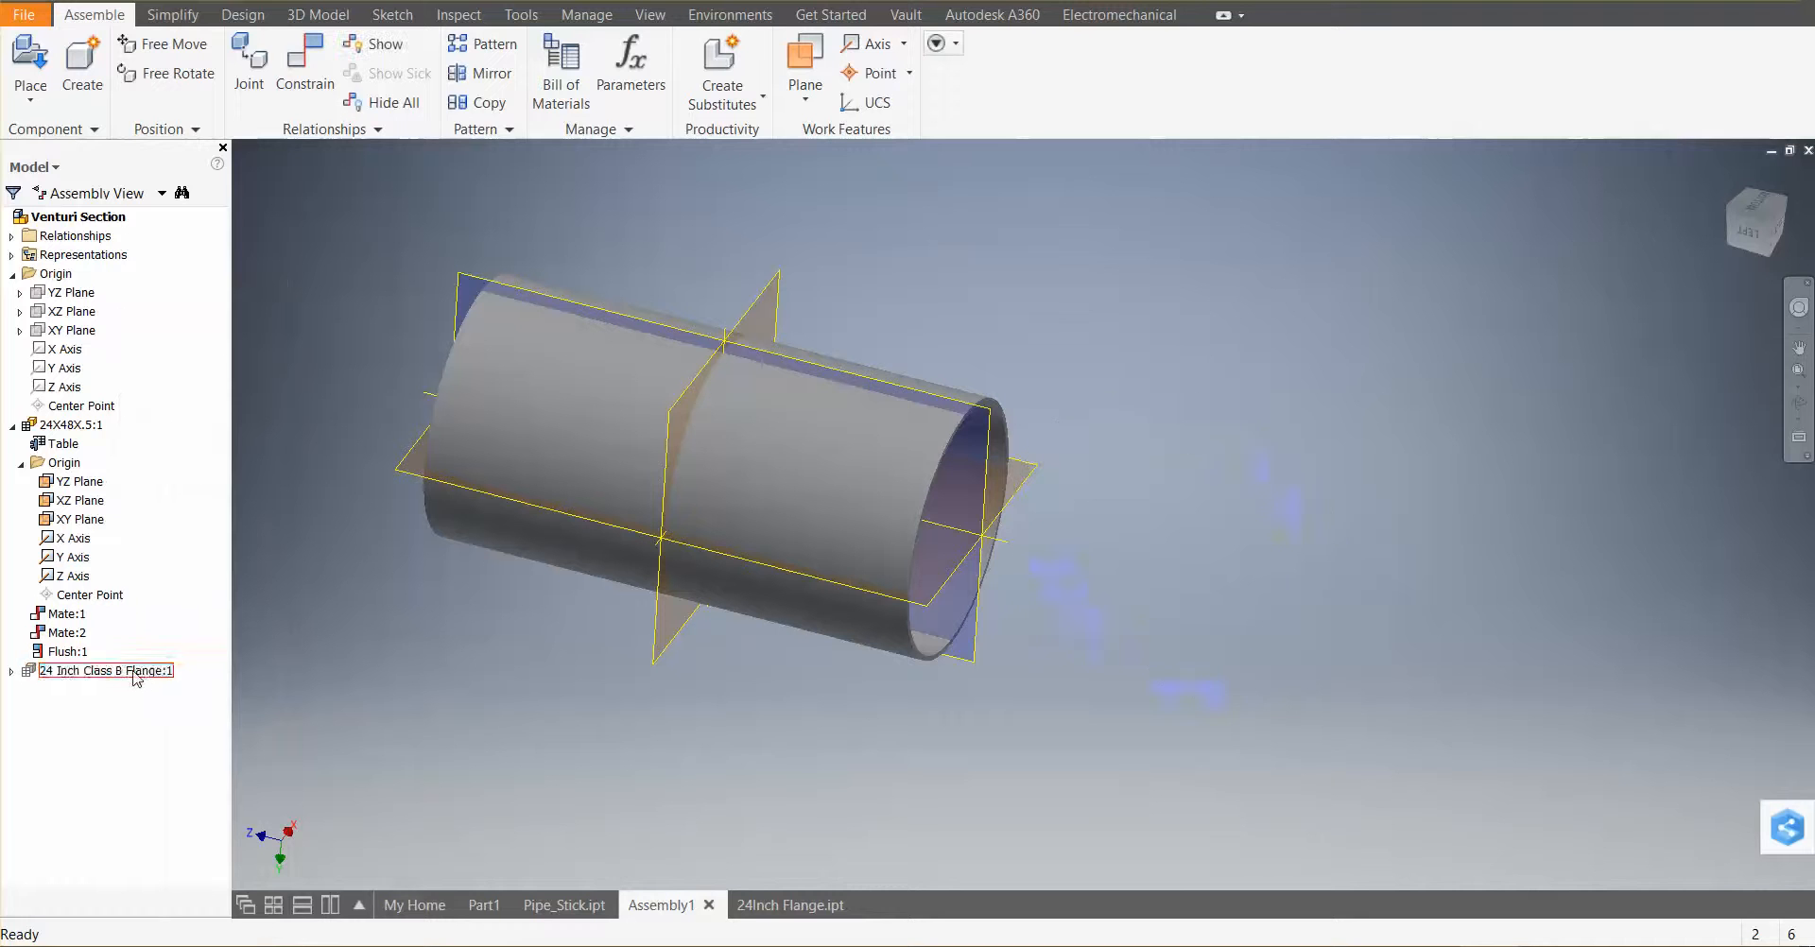
pyautogui.rightClick(133, 673)
pyautogui.click(179, 708)
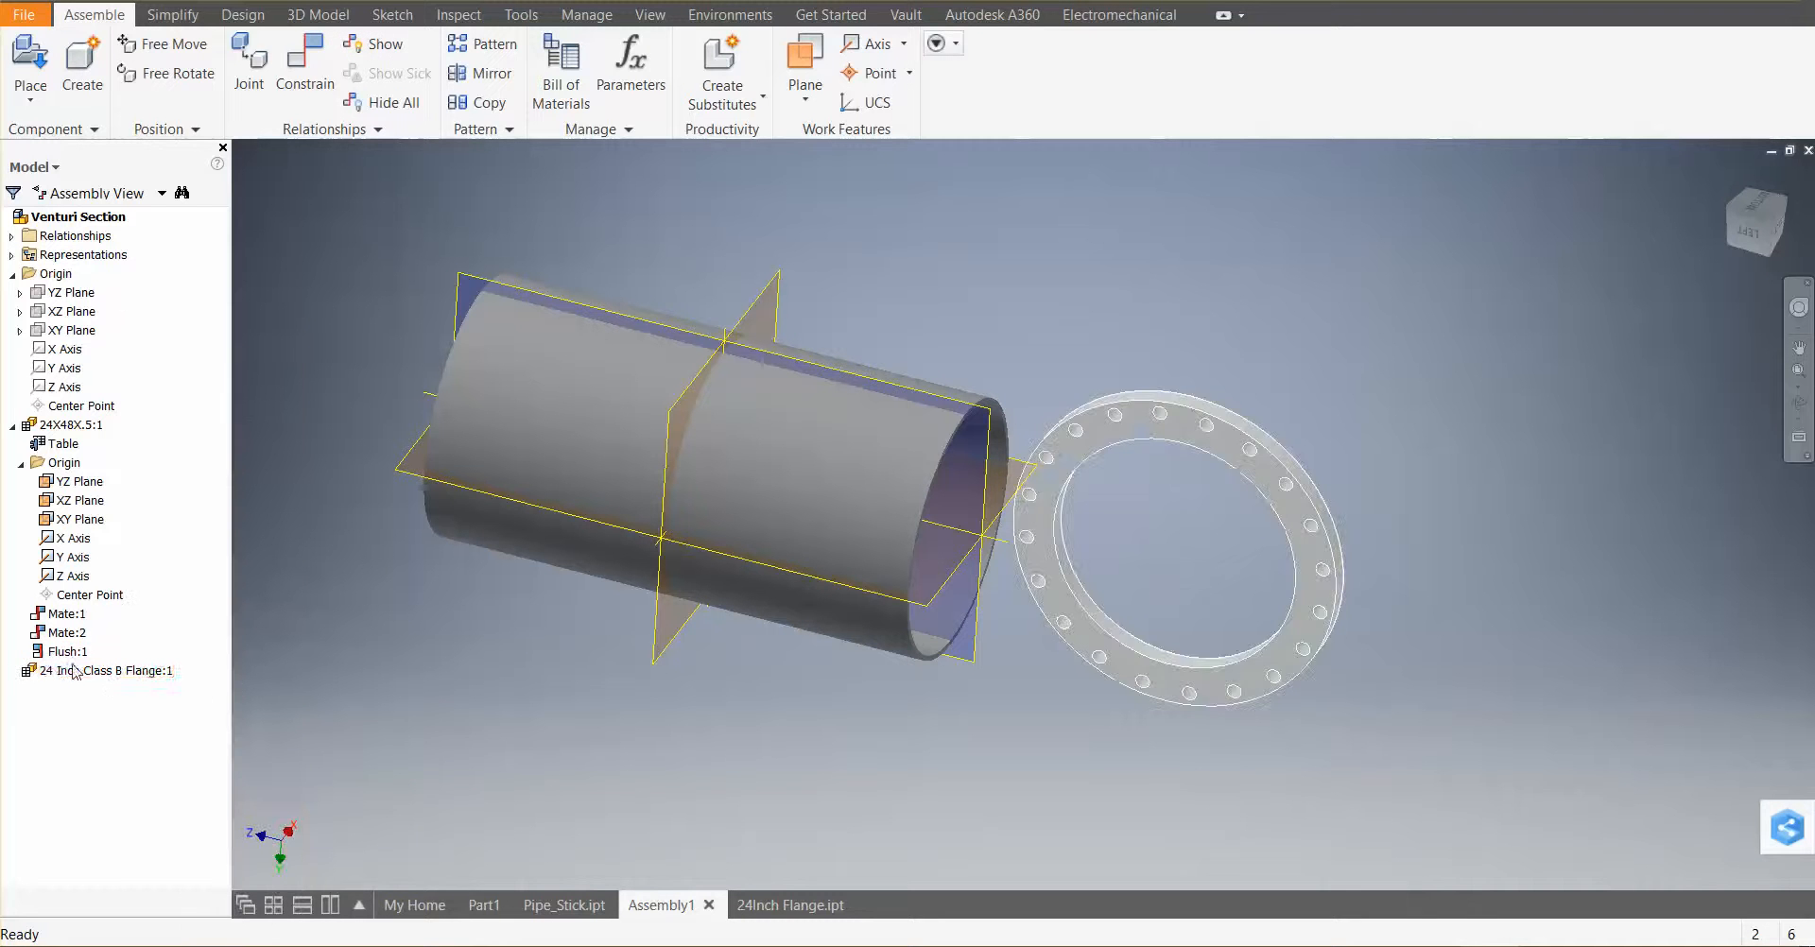
# Expand the flange's origin folder in the assembly browser and make its origin planes and axes visible
pyautogui.click(11, 672)
pyautogui.click(20, 709)
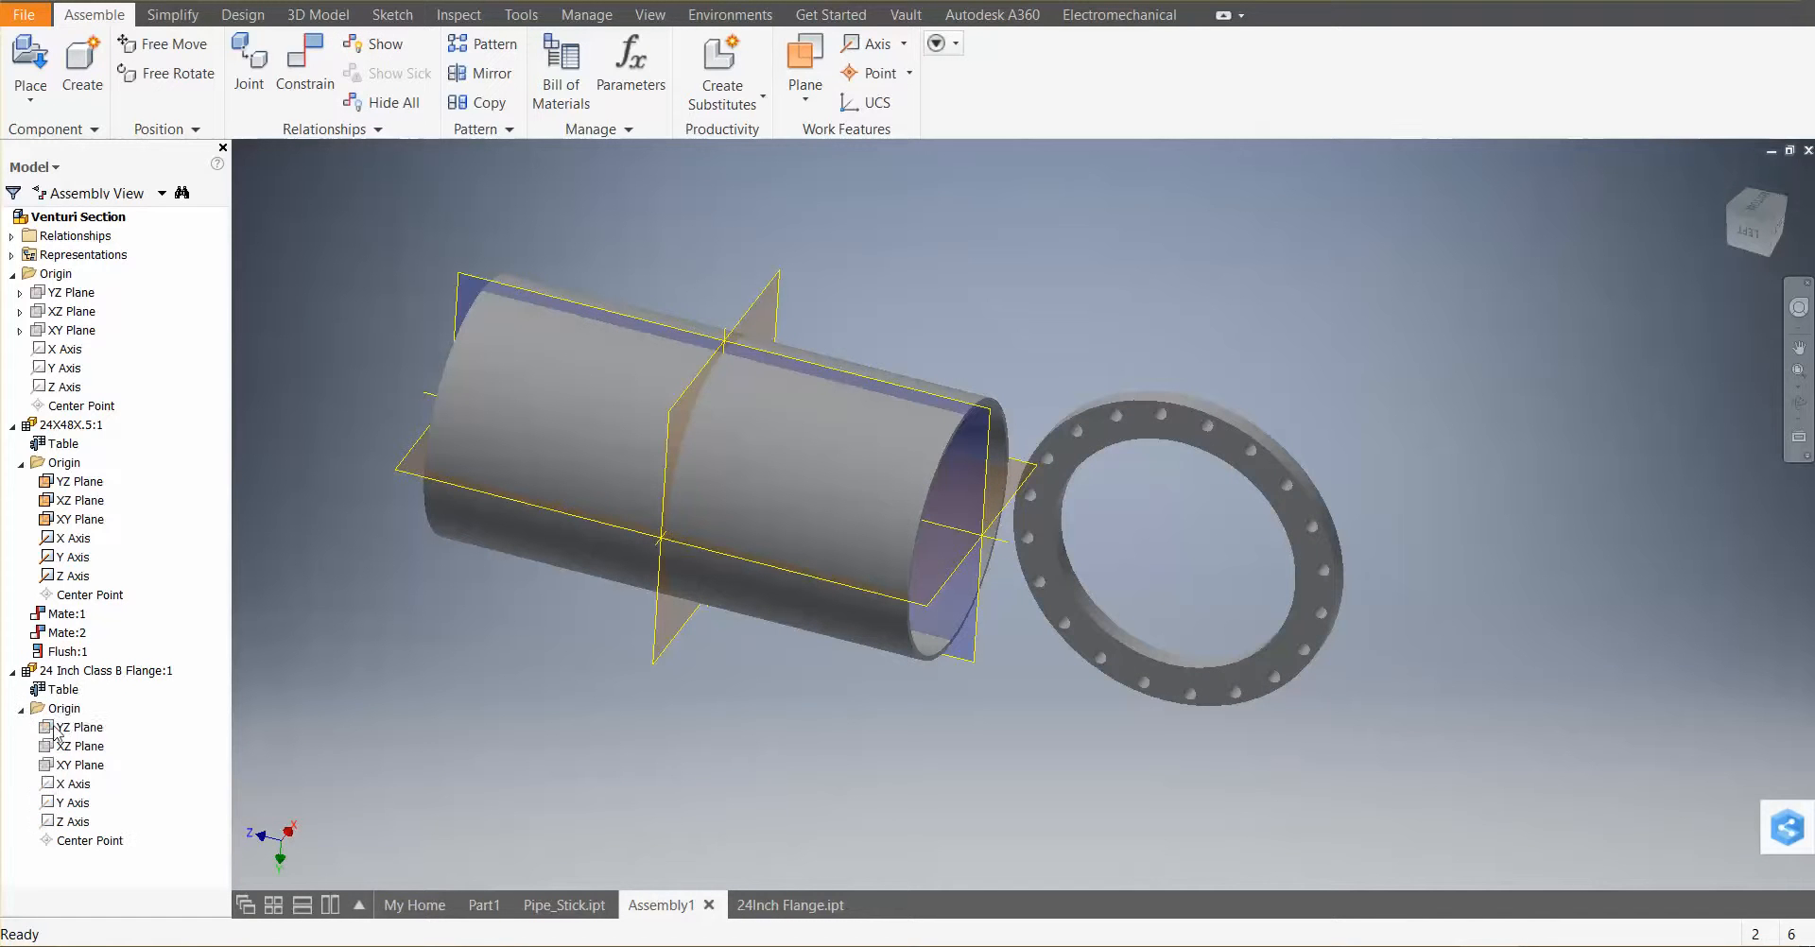
pyautogui.rightClick(61, 727)
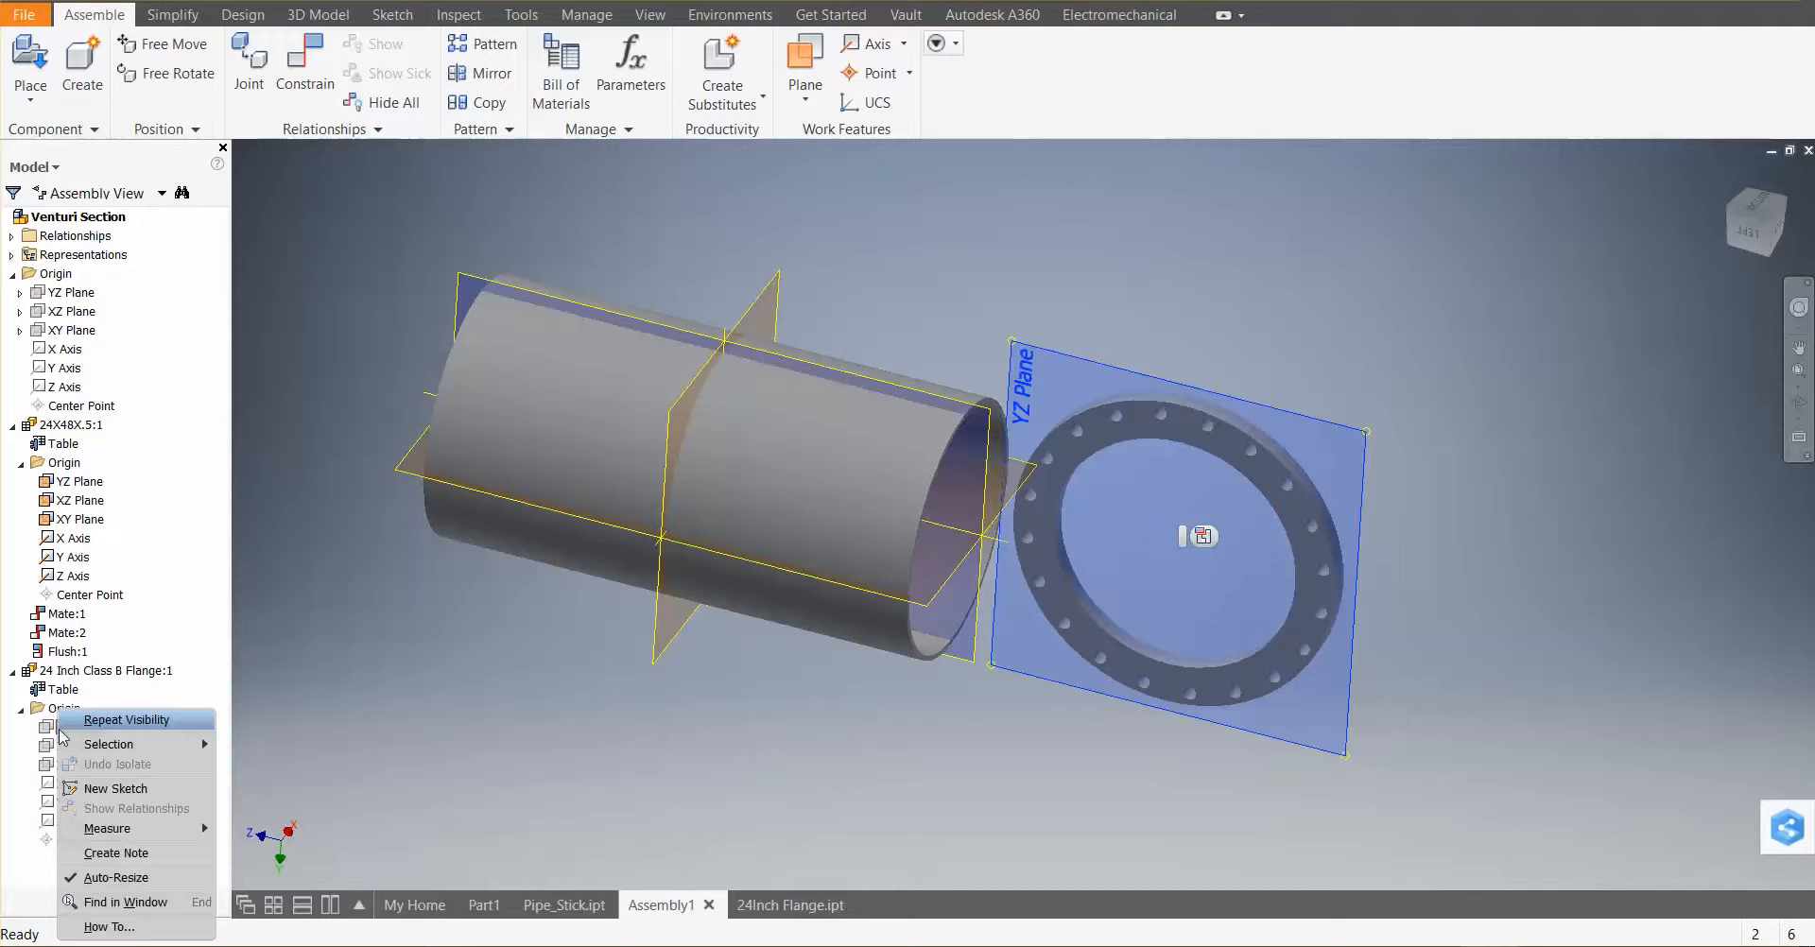
pyautogui.click(61, 726)
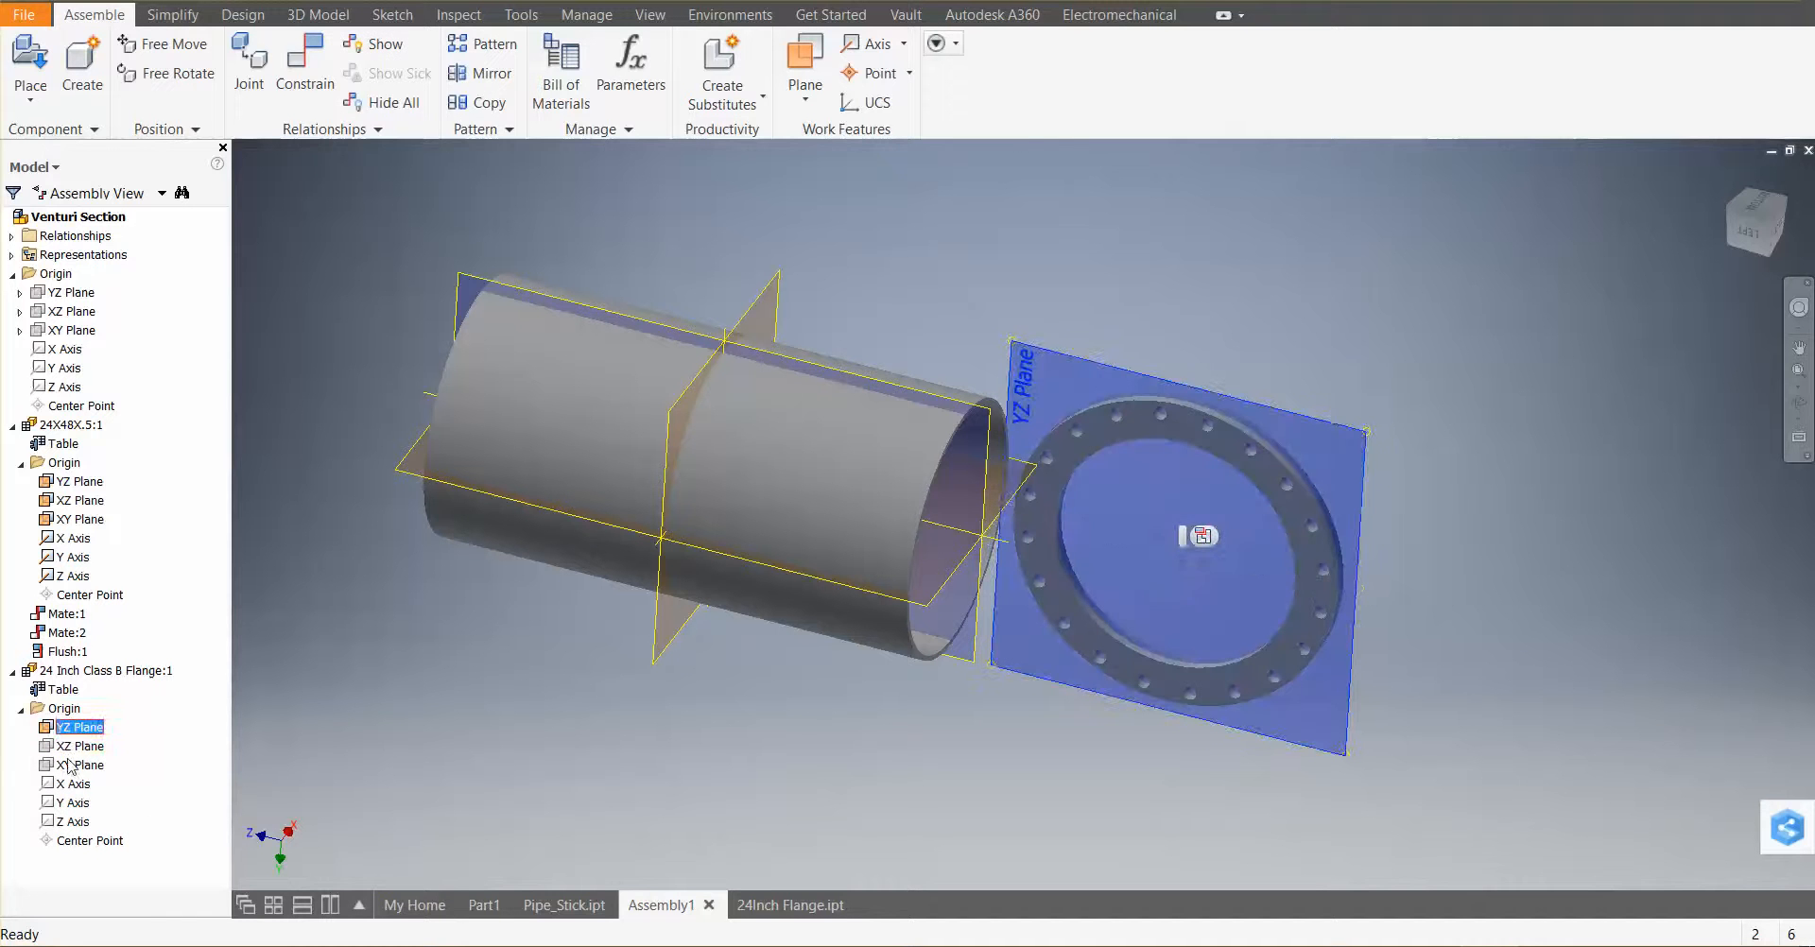
pyautogui.keyDown('shift'); pyautogui.click(71, 825); pyautogui.keyUp('shift')
pyautogui.rightClick(71, 824)
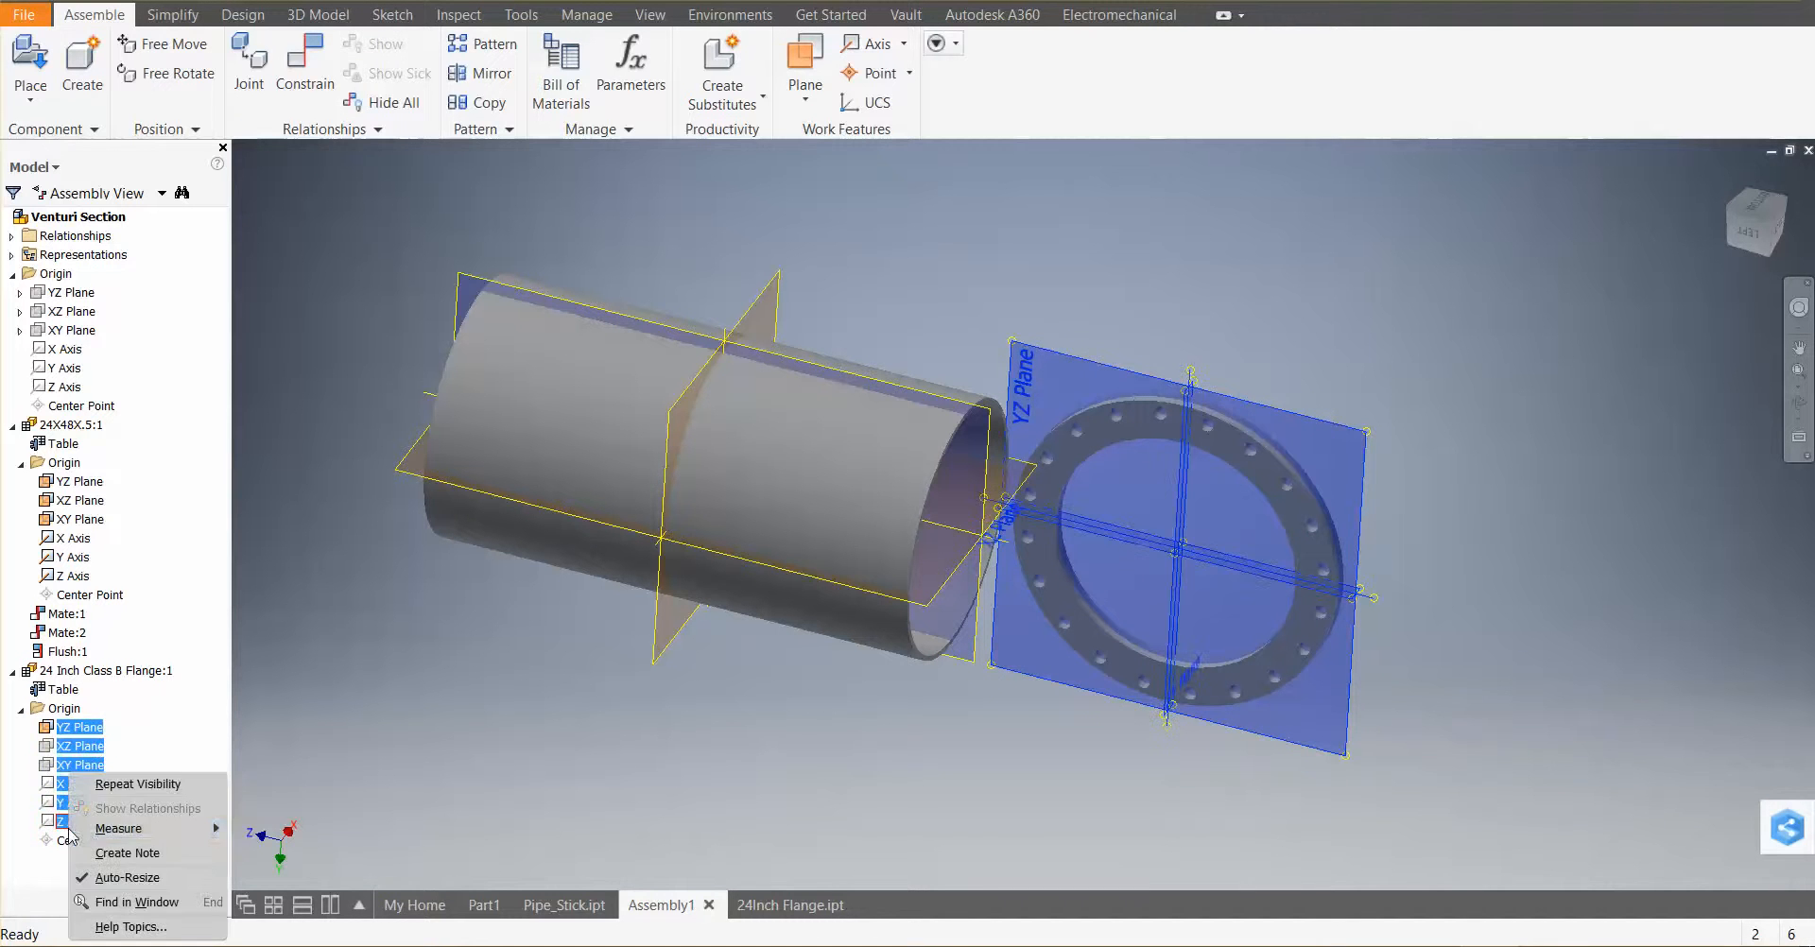
pyautogui.click(141, 790)
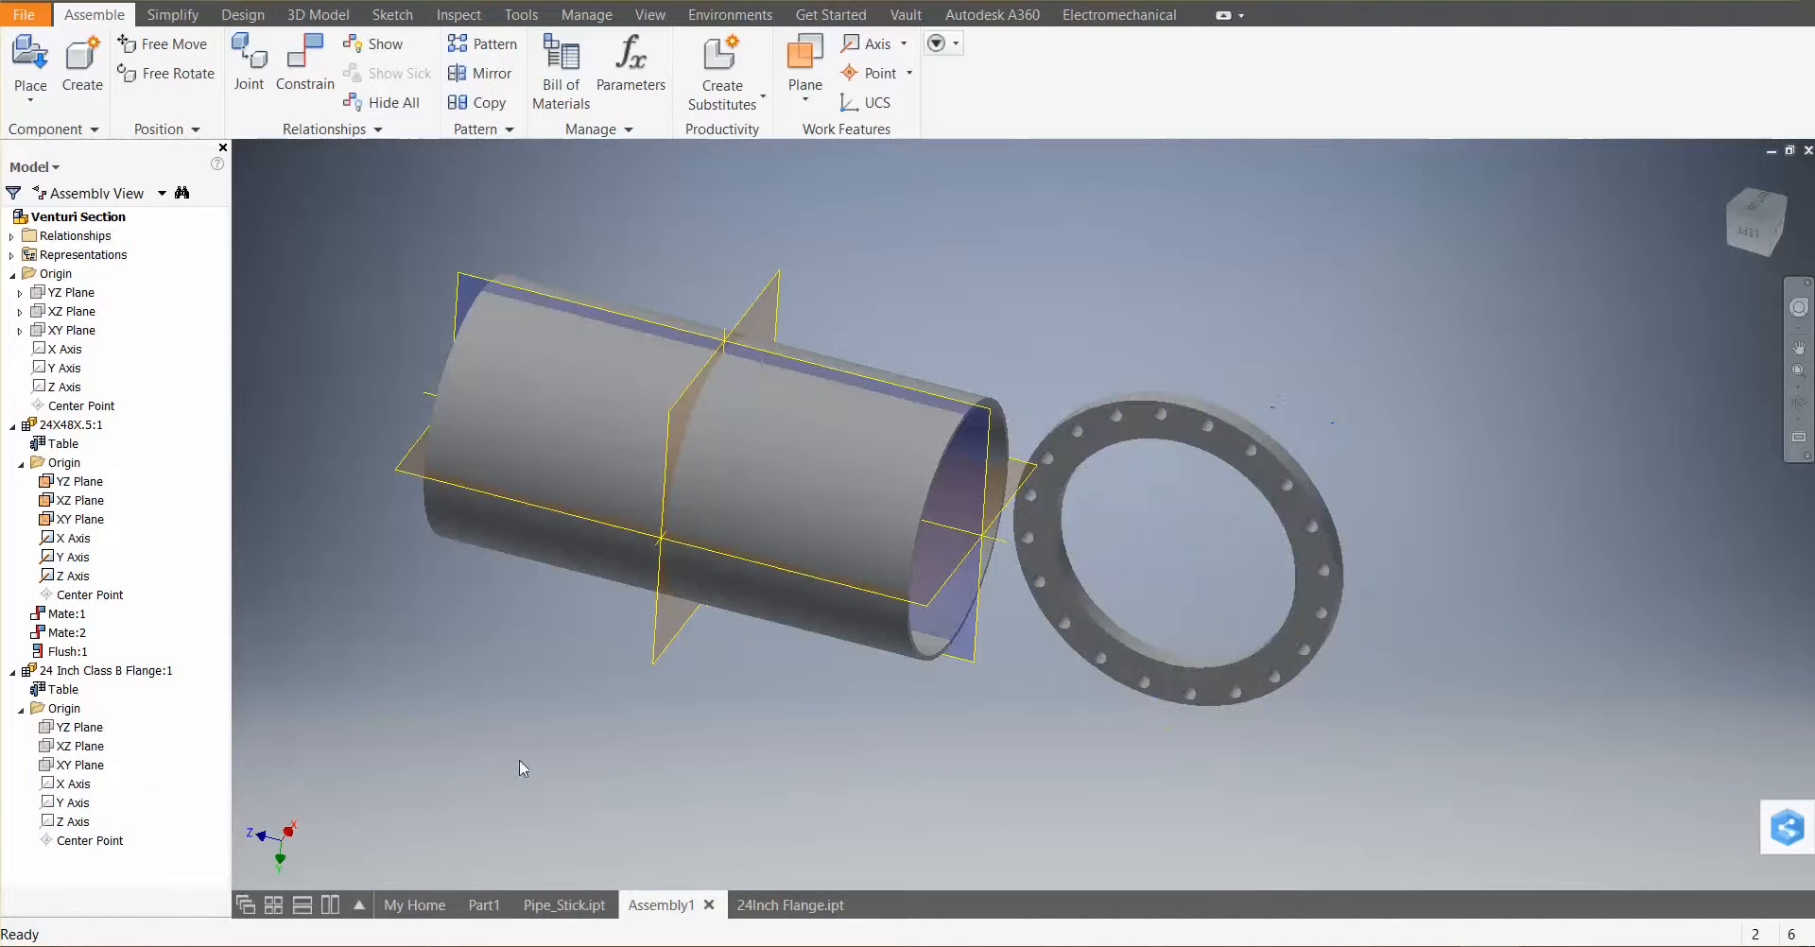
pyautogui.rightClick(67, 730)
pyautogui.click(57, 821)
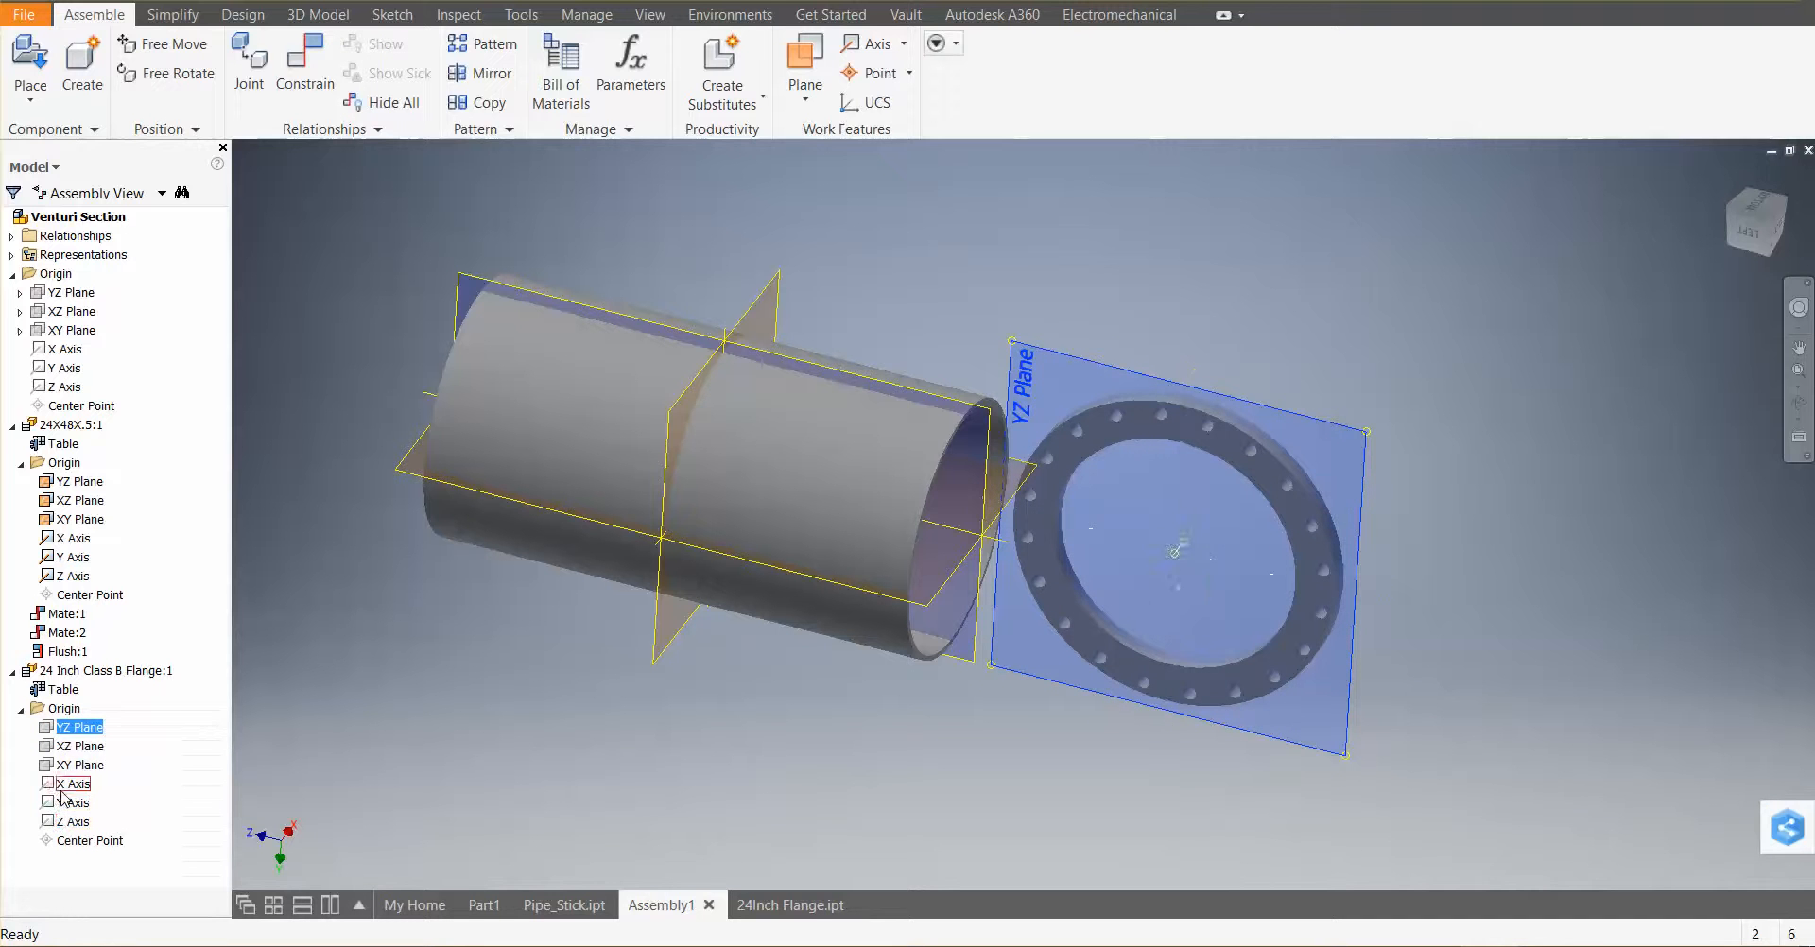
pyautogui.keyDown('shift'); pyautogui.click(71, 824); pyautogui.keyUp('shift')
pyautogui.rightClick(71, 824)
pyautogui.click(119, 792)
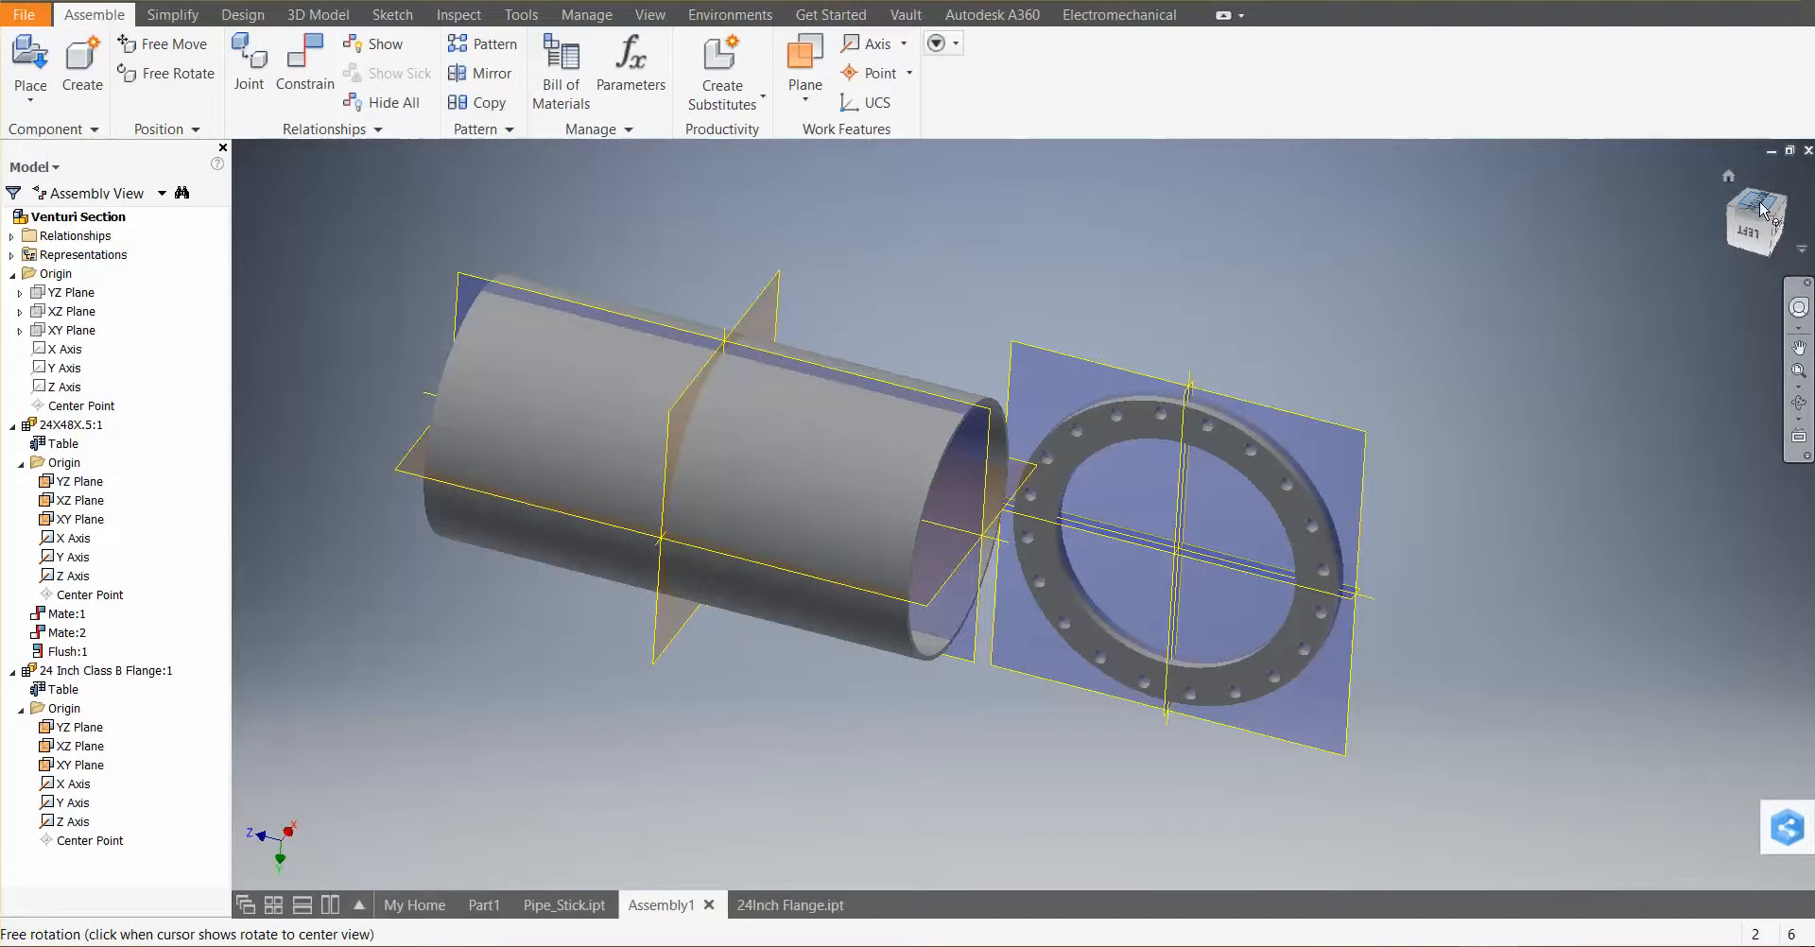
# Apply a Flush constraint between the flange's YZ plane and the matching pipe origin plane
pyautogui.keyDown('shift'); pyautogui.moveTo(1470, 599); pyautogui.dragTo(1490, 348, button='middle'); pyautogui.keyUp('shift')
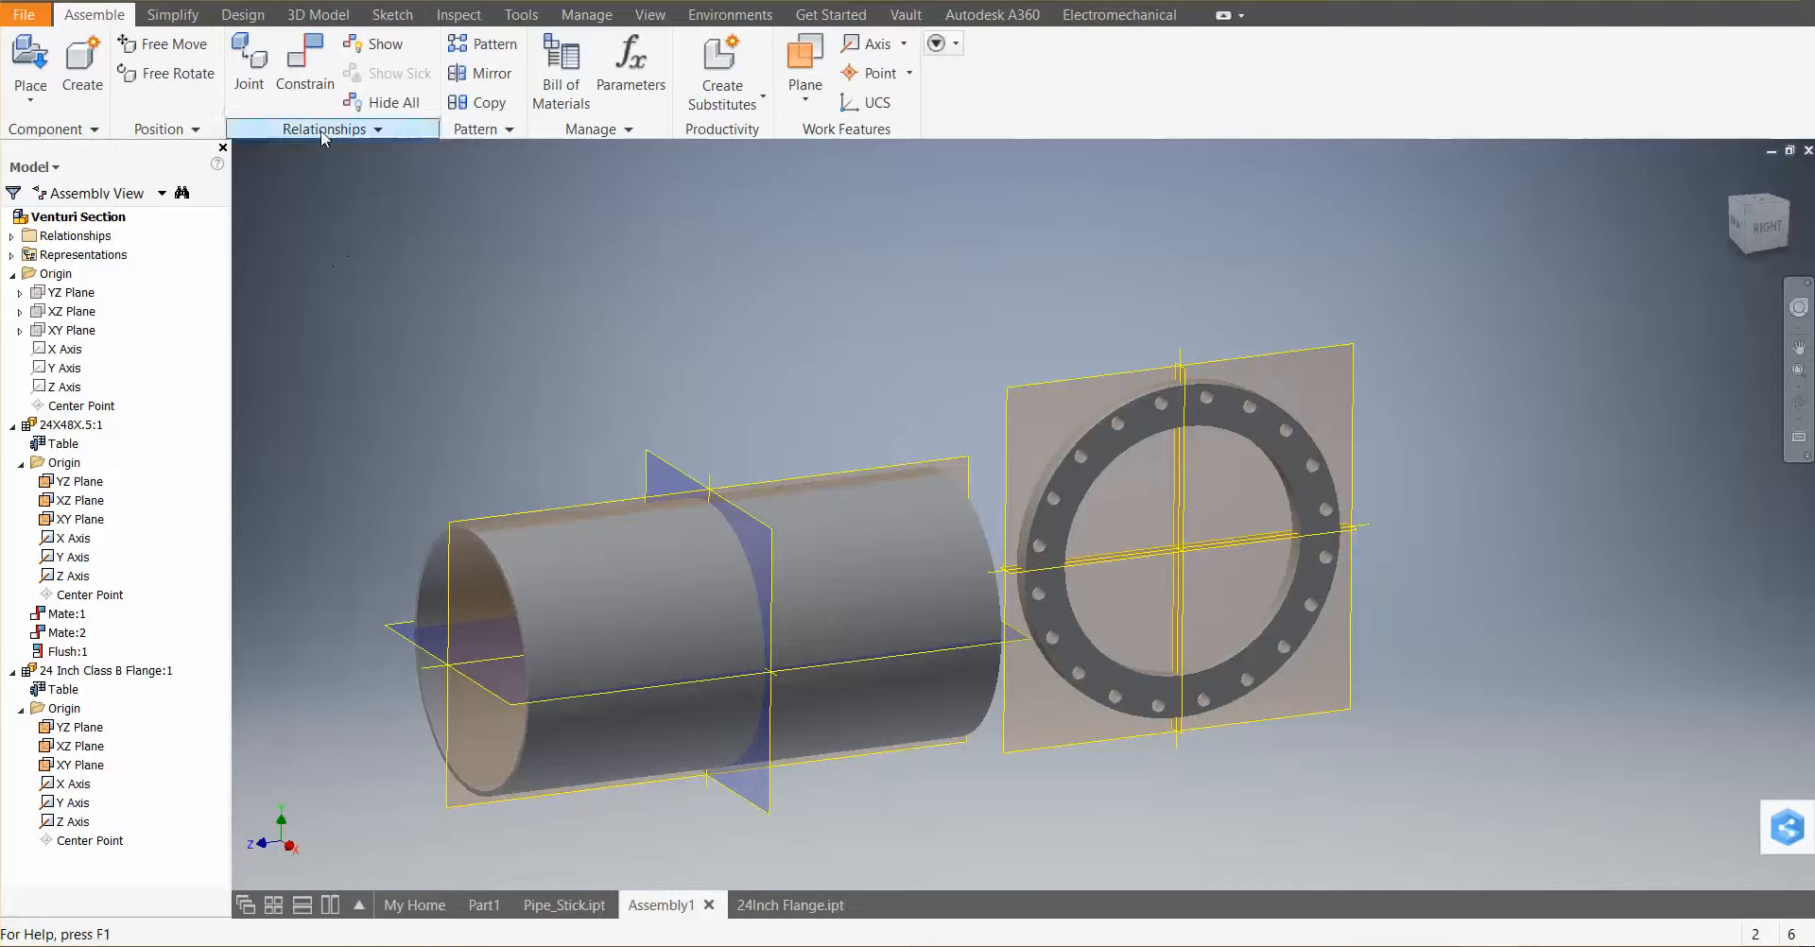
pyautogui.click(302, 66)
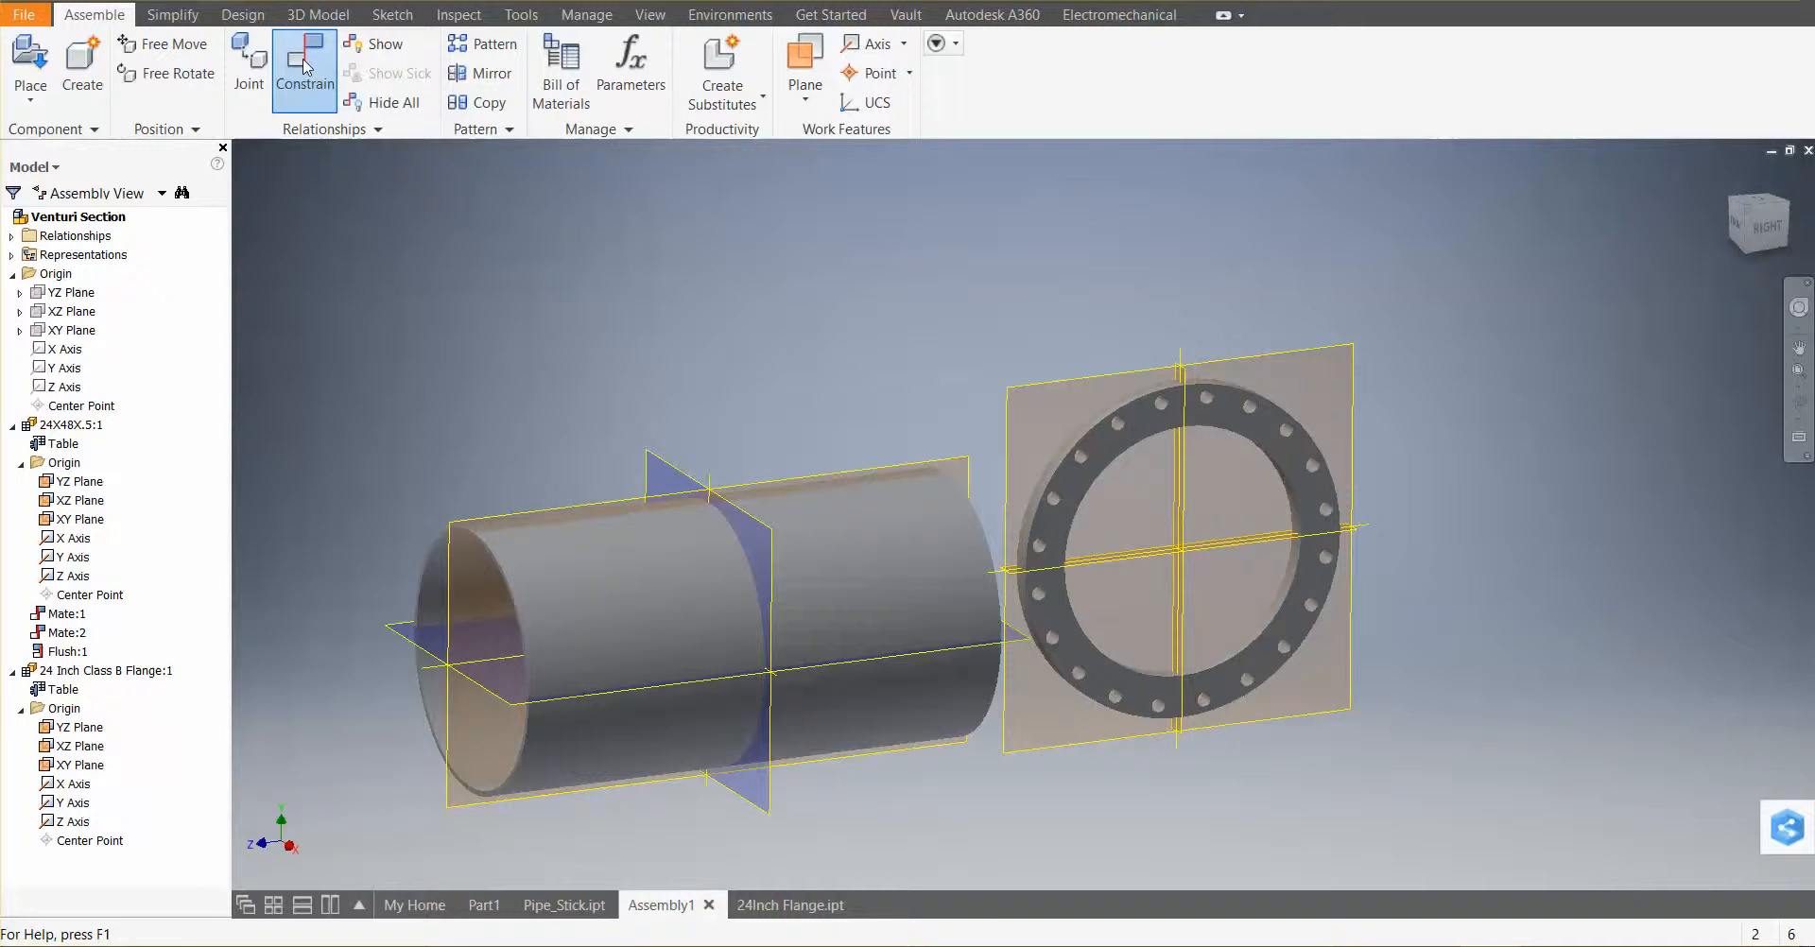
pyautogui.click(1095, 468)
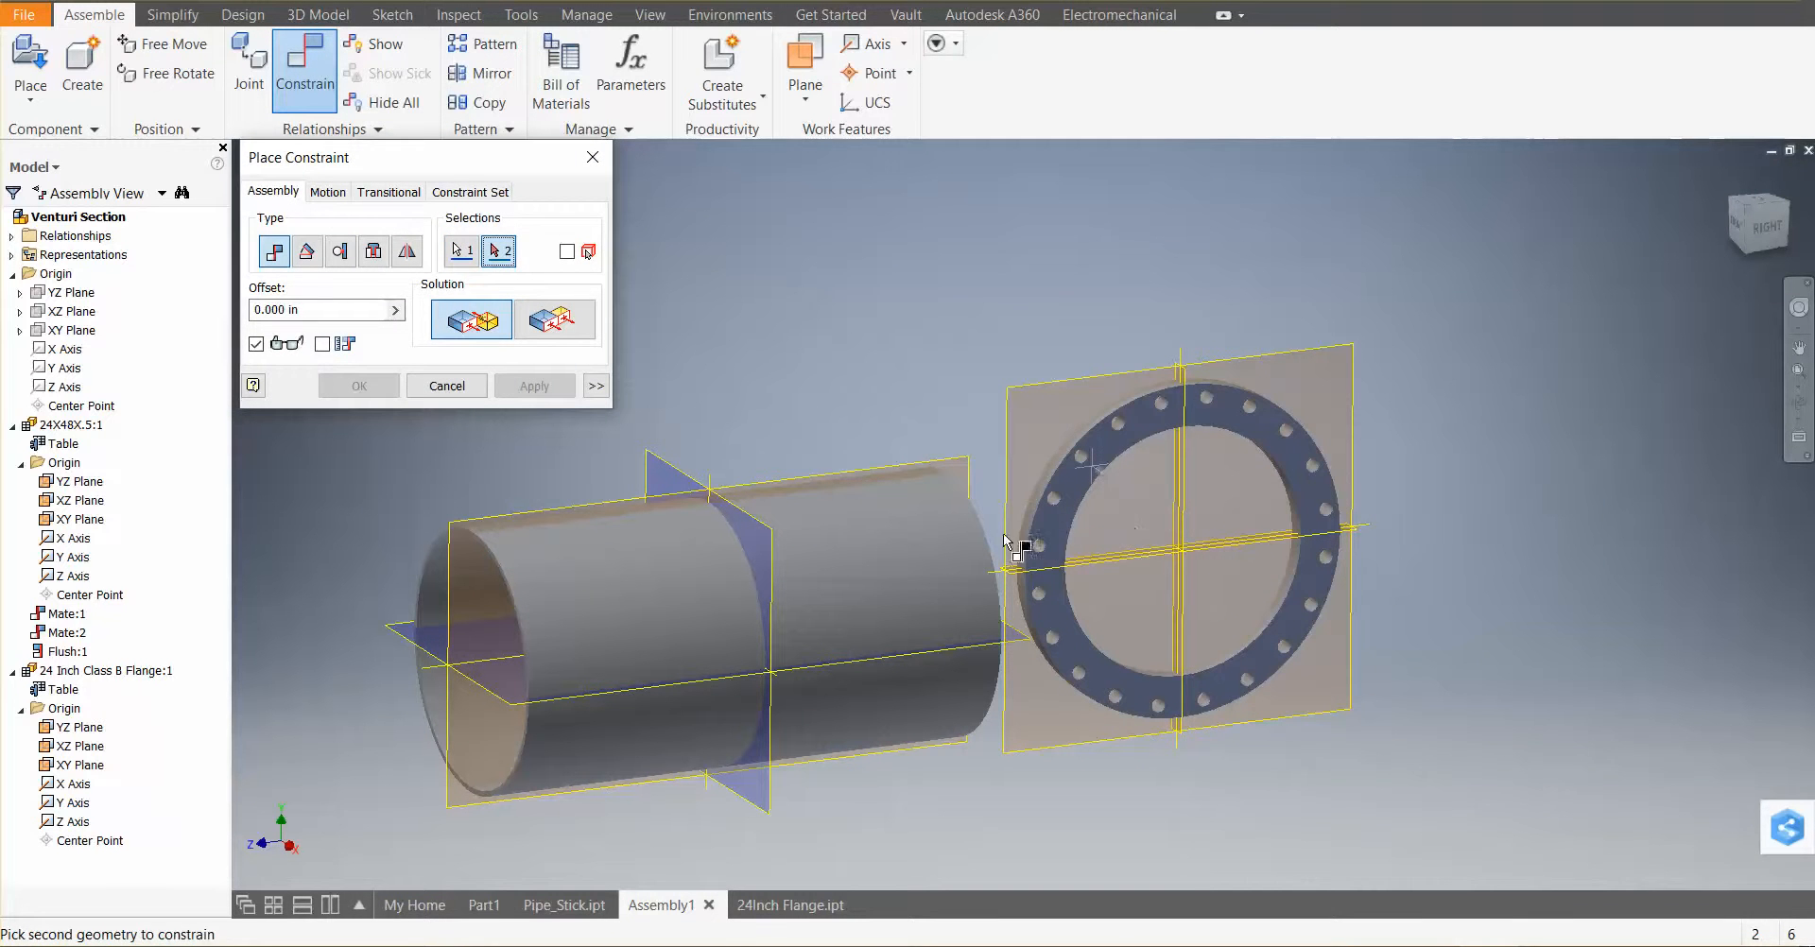
pyautogui.keyDown('shift'); pyautogui.moveTo(1108, 623); pyautogui.dragTo(766, 633, button='middle'); pyautogui.keyUp('shift')
pyautogui.scroll(5, 1266, 336)
pyautogui.scroll(-8, 1257, 340)
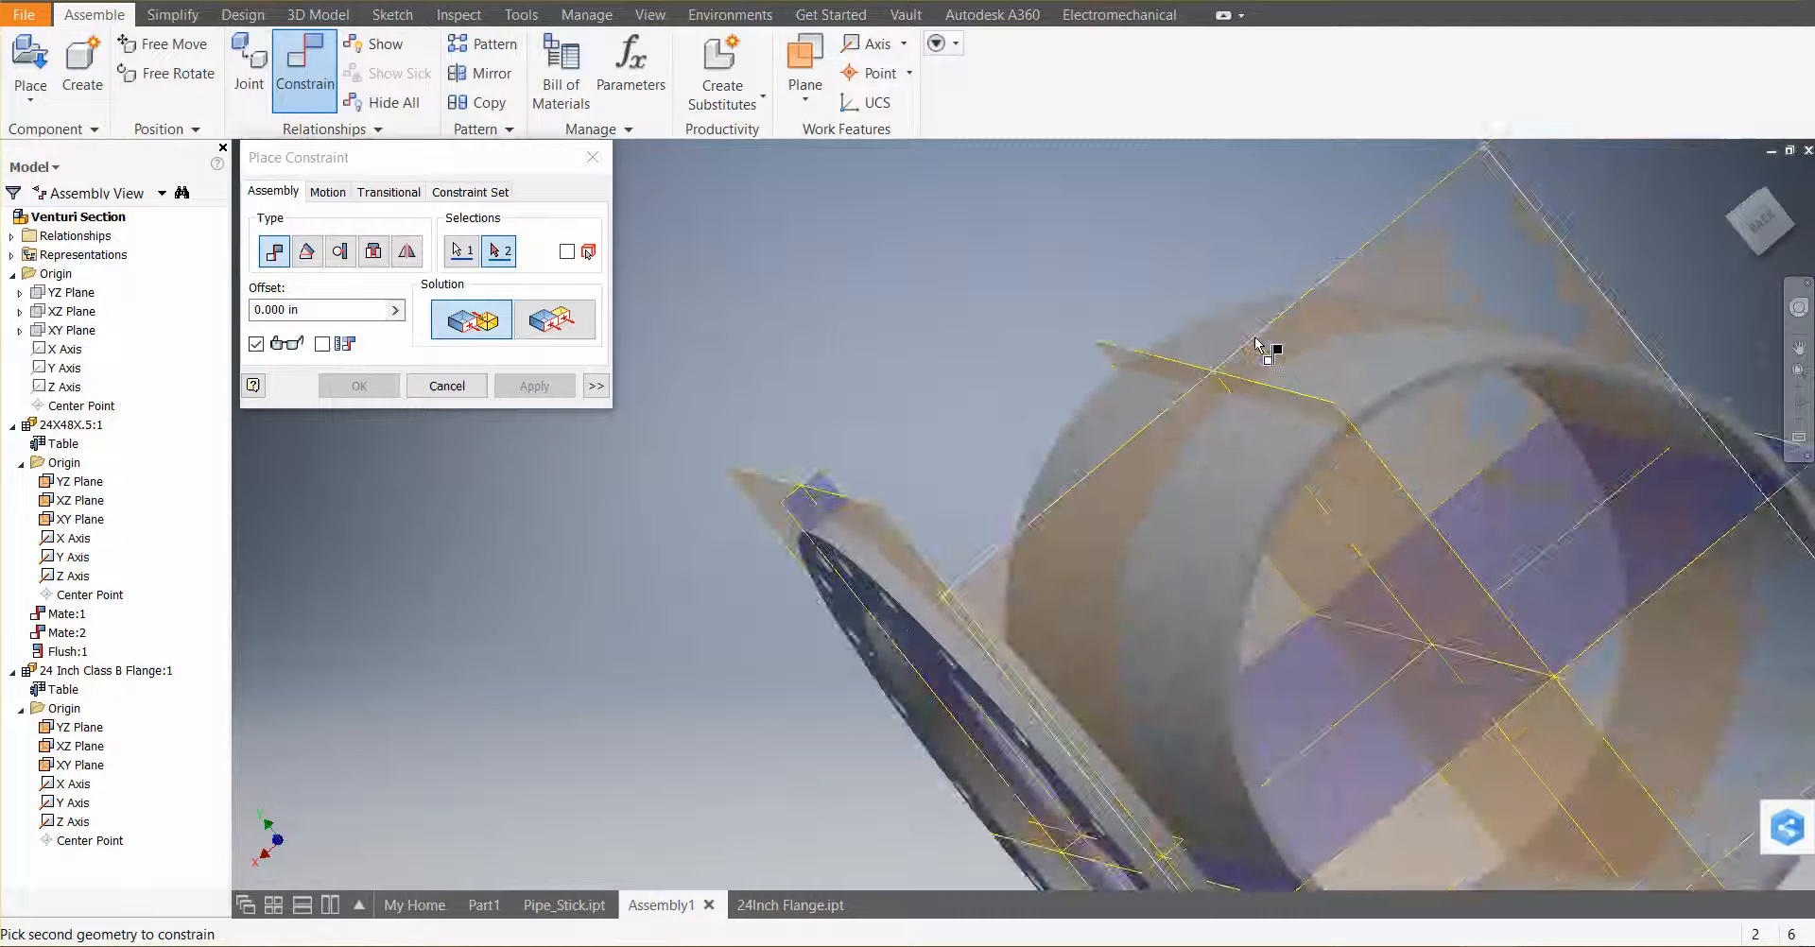
pyautogui.scroll(-3, 1264, 345)
pyautogui.click(1399, 540)
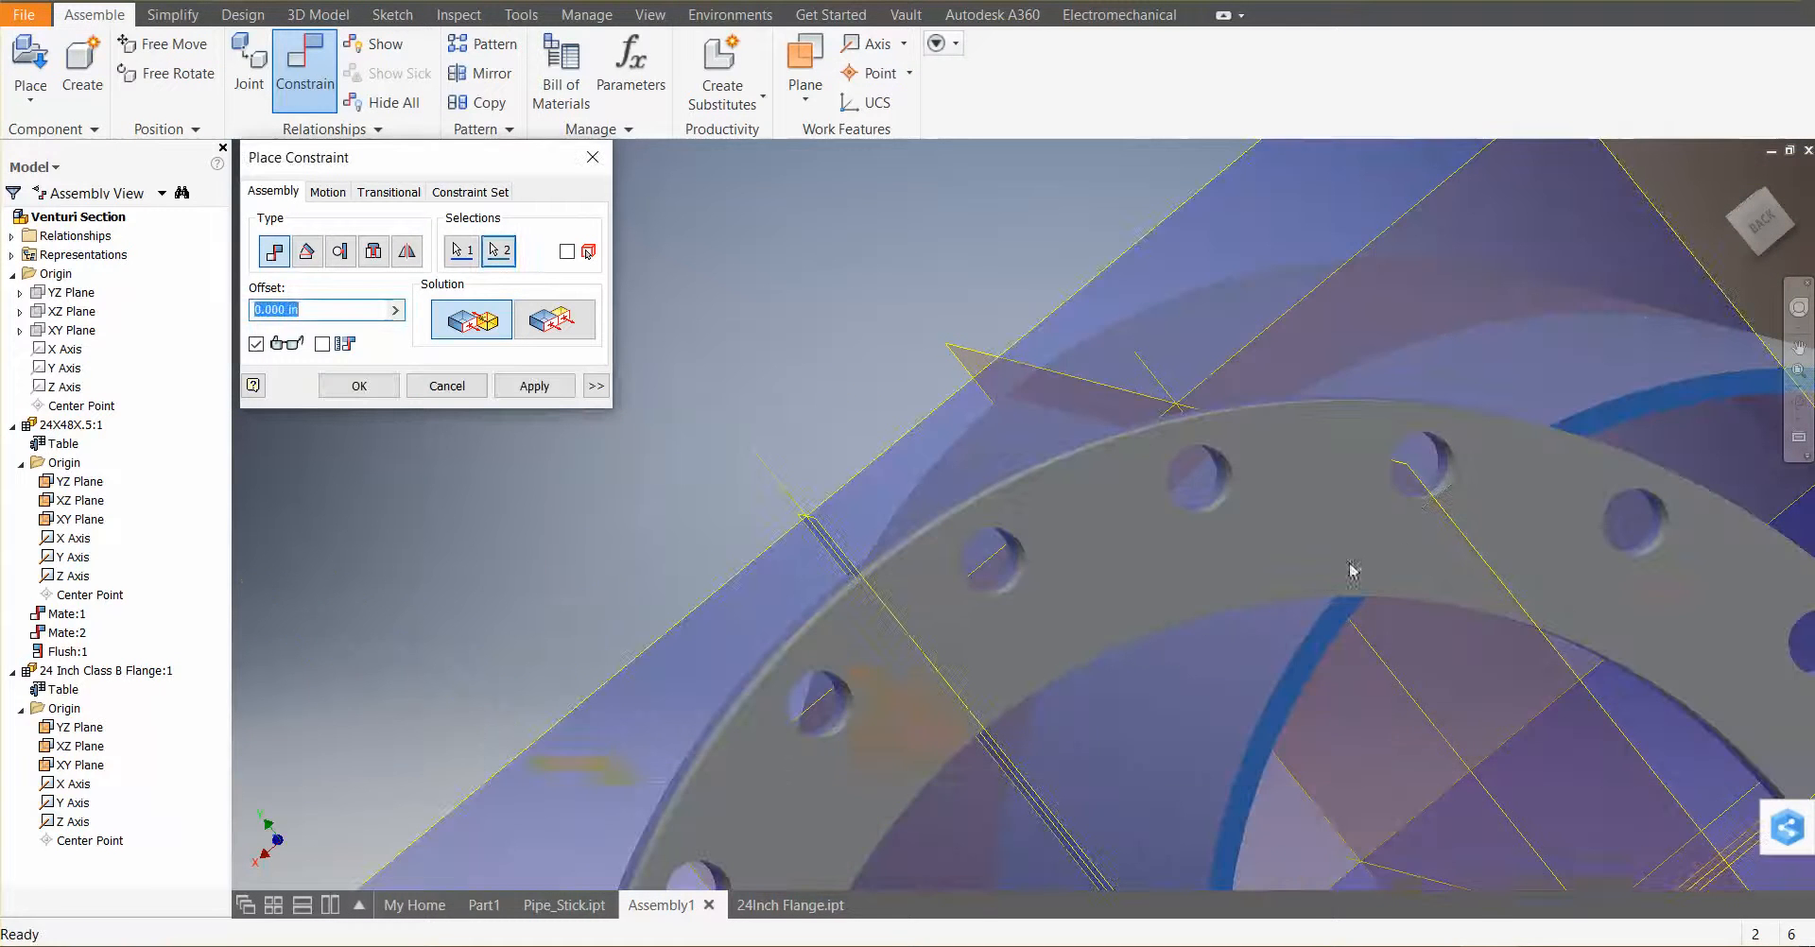
pyautogui.scroll(-3, 1171, 506)
pyautogui.scroll(8, 1134, 529)
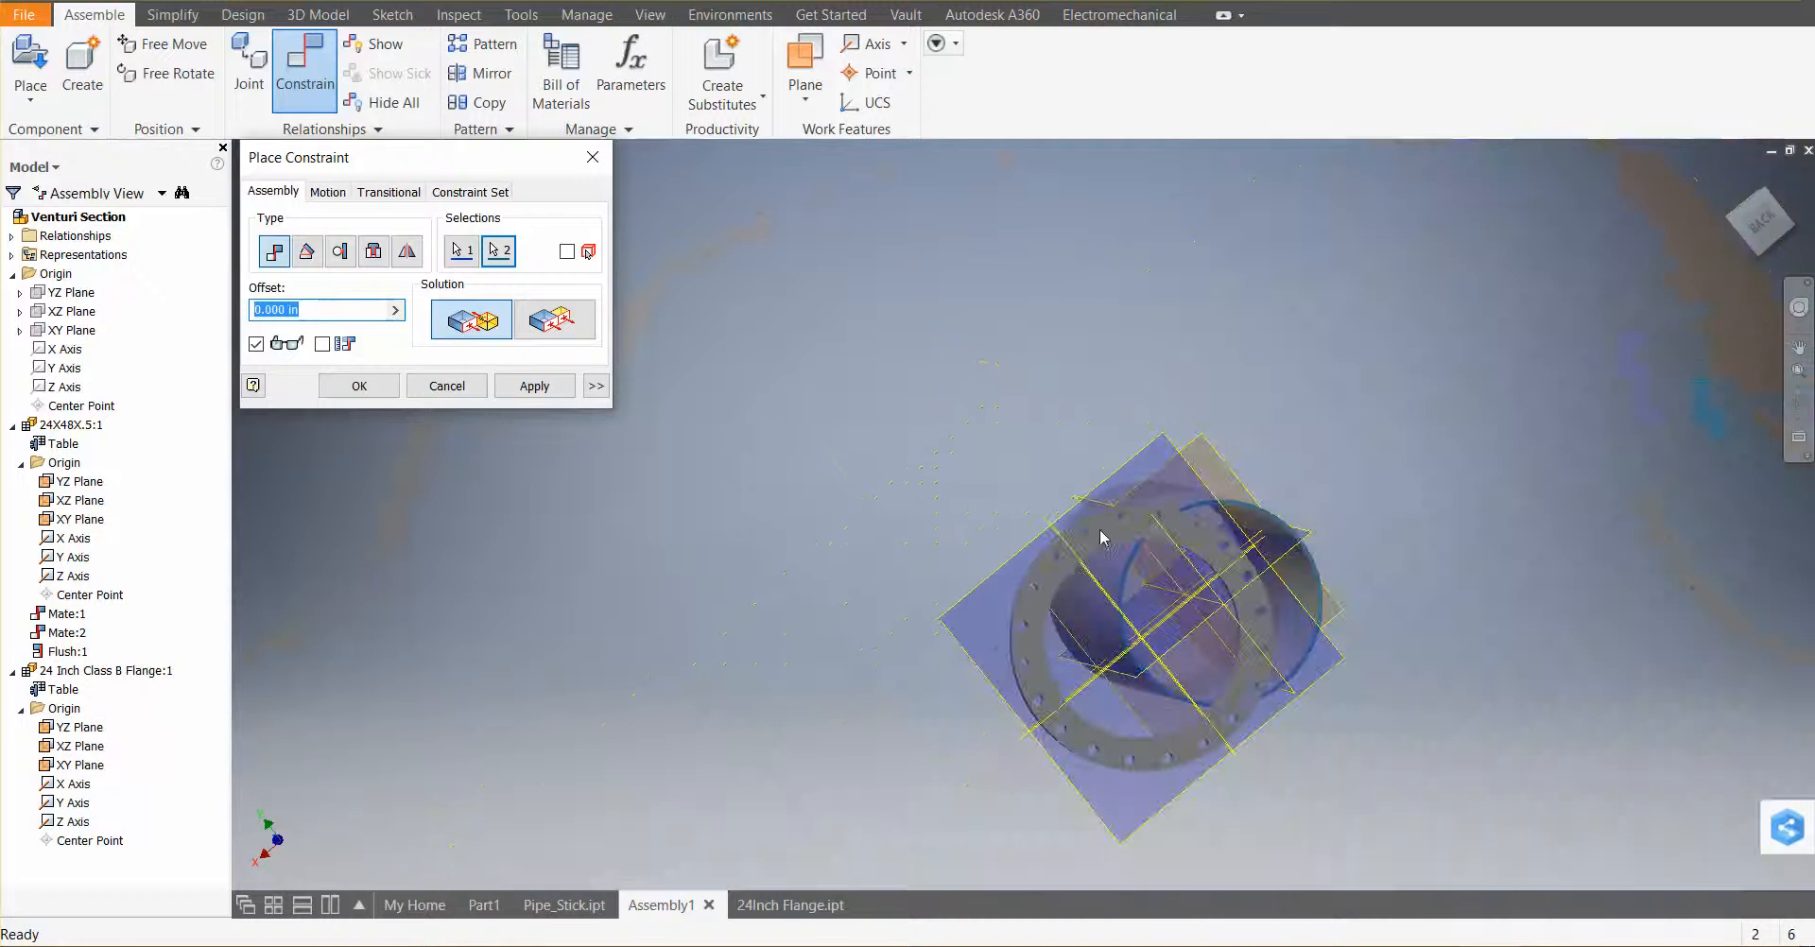
pyautogui.scroll(3, 1155, 571)
pyautogui.scroll(-3, 1148, 570)
pyautogui.keyDown('shift'); pyautogui.moveTo(1148, 571); pyautogui.dragTo(1429, 600, button='middle'); pyautogui.keyUp('shift')
pyautogui.scroll(1, 855, 591)
pyautogui.scroll(-4, 814, 572)
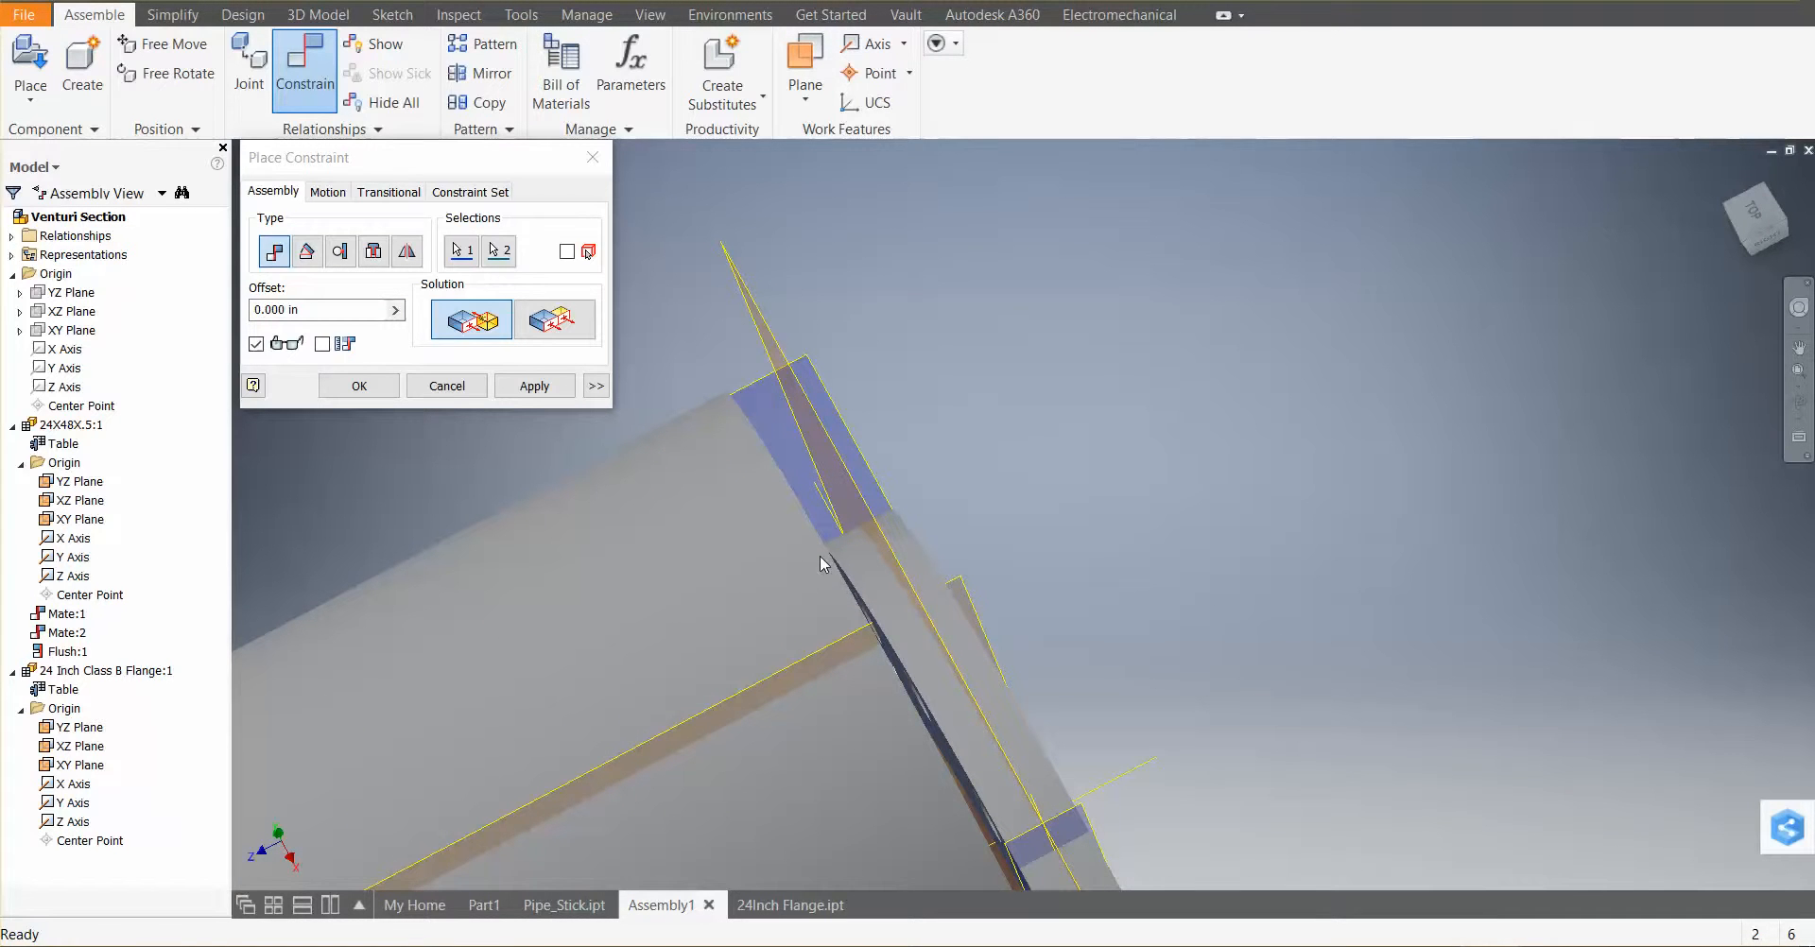
pyautogui.click(546, 326)
pyautogui.scroll(-4, 1002, 390)
pyautogui.scroll(5, 998, 389)
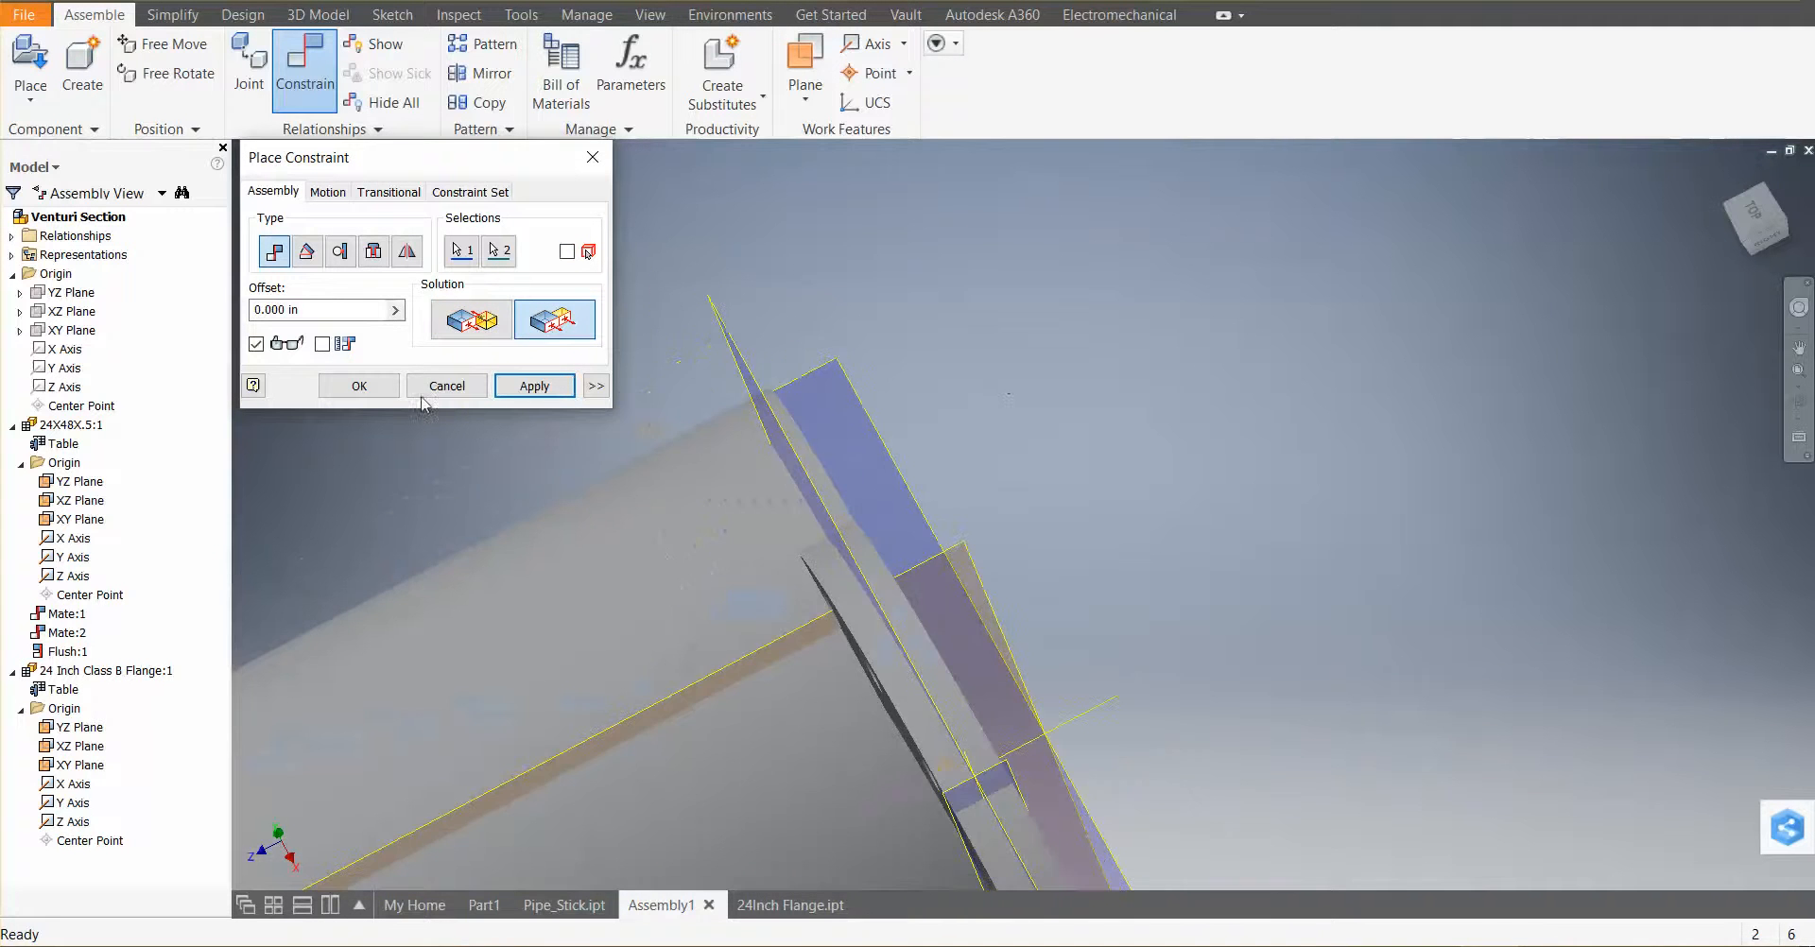
pyautogui.scroll(-3, 964, 359)
pyautogui.scroll(4, 964, 359)
pyautogui.keyDown('shift'); pyautogui.moveTo(977, 376); pyautogui.dragTo(922, 608, button='middle'); pyautogui.keyUp('shift')
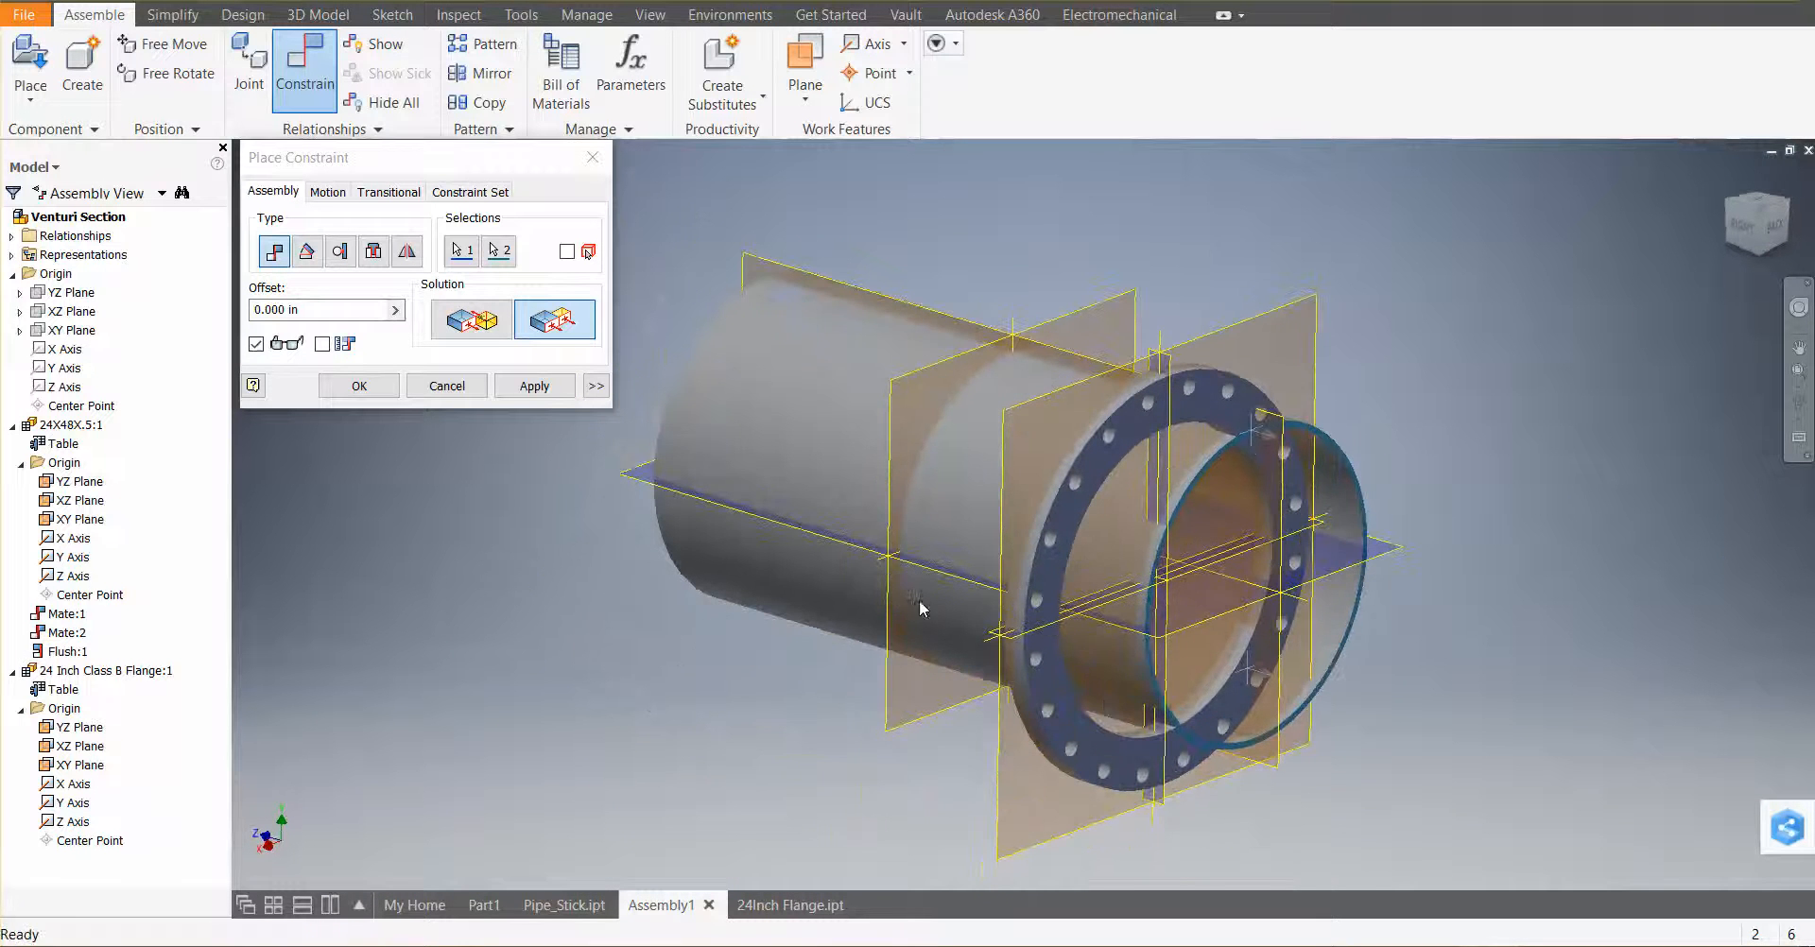
pyautogui.click(532, 385)
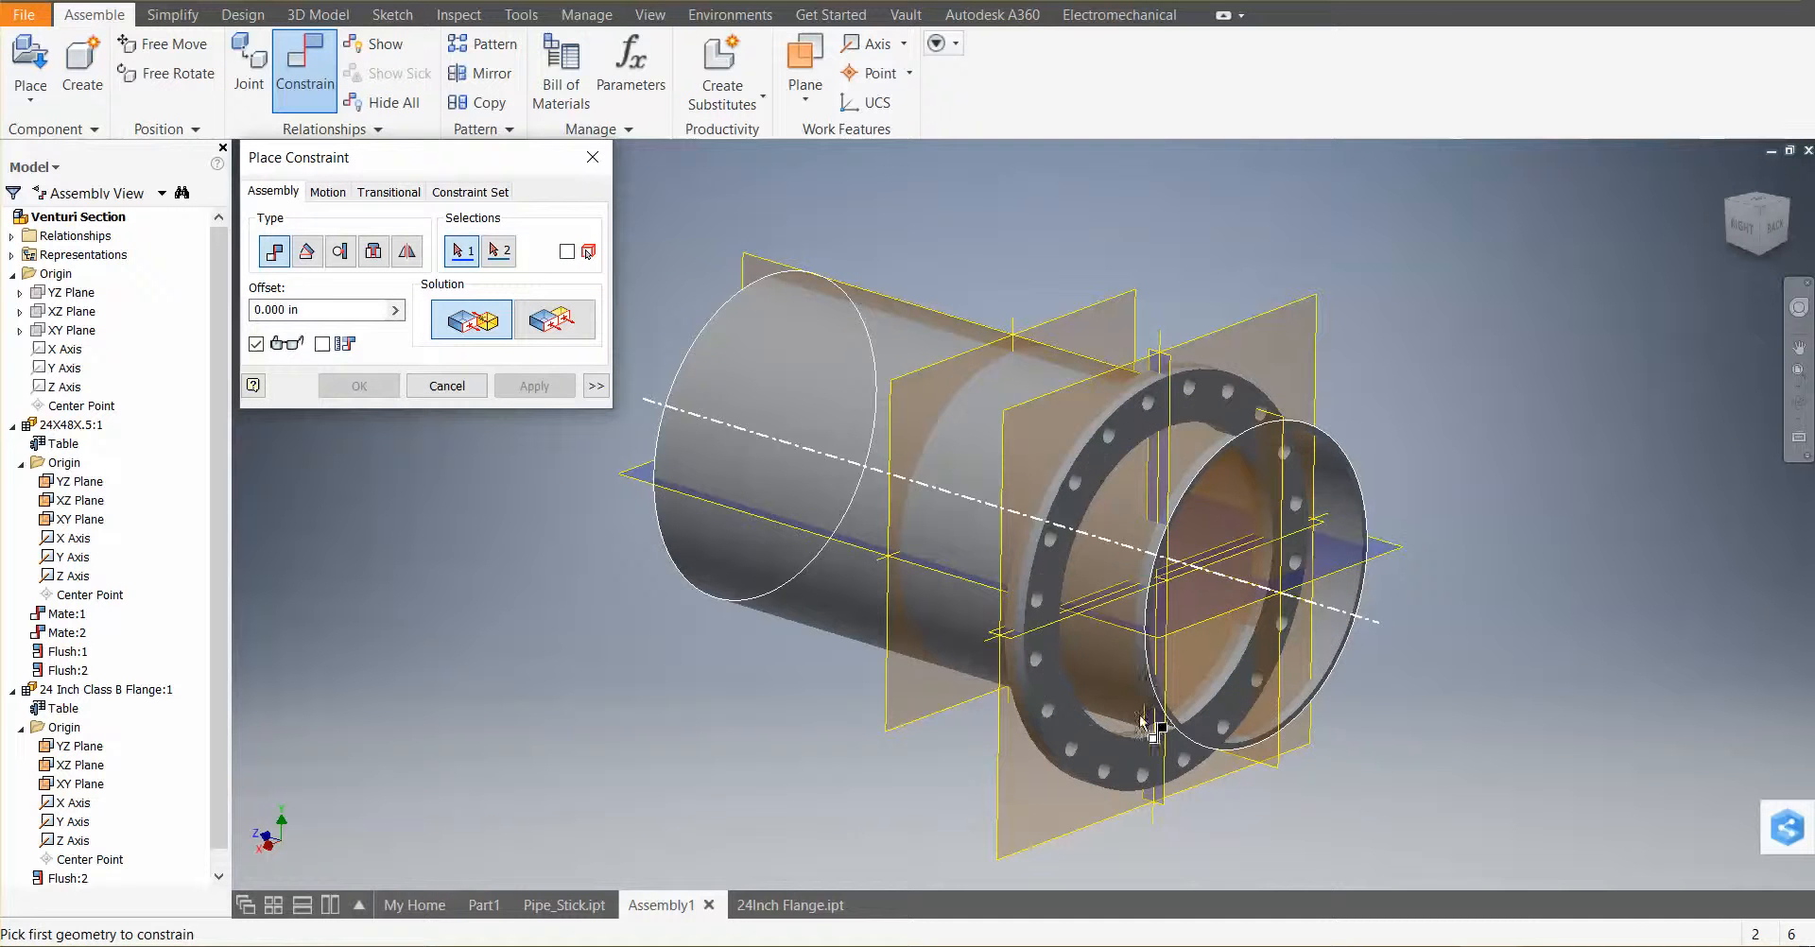
# Mate the pipe's center axis with the flange's center axis, then close the constraint dialog
pyautogui.click(764, 465)
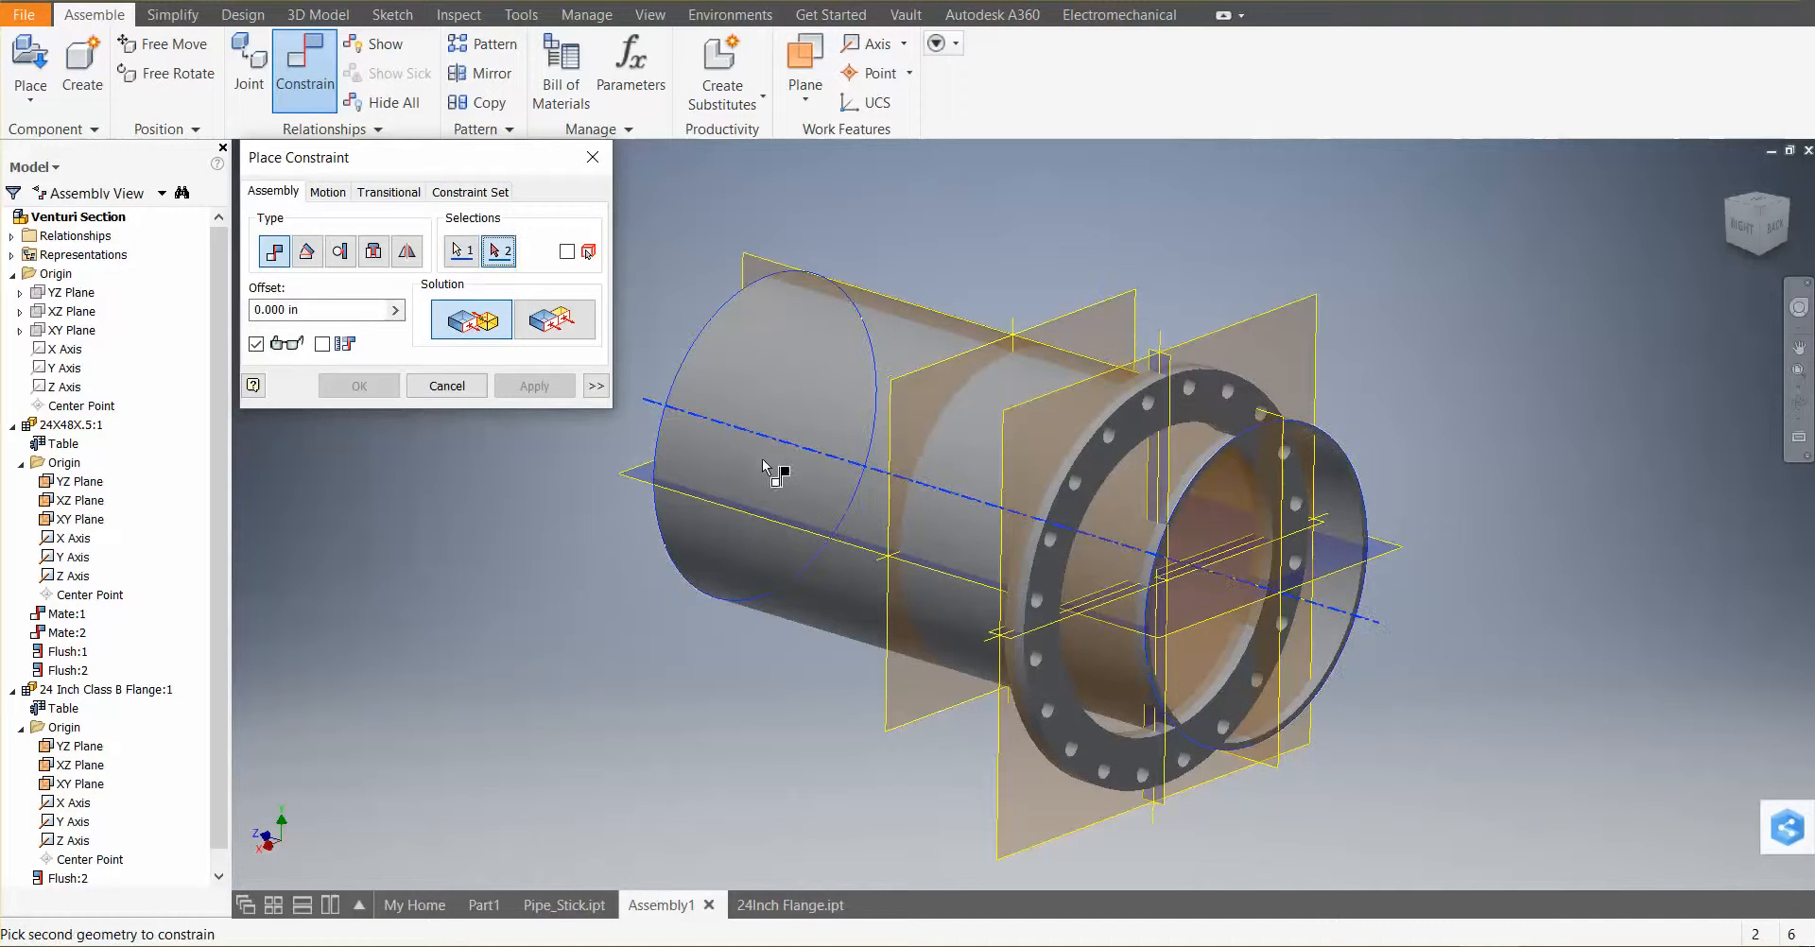
pyautogui.click(1147, 746)
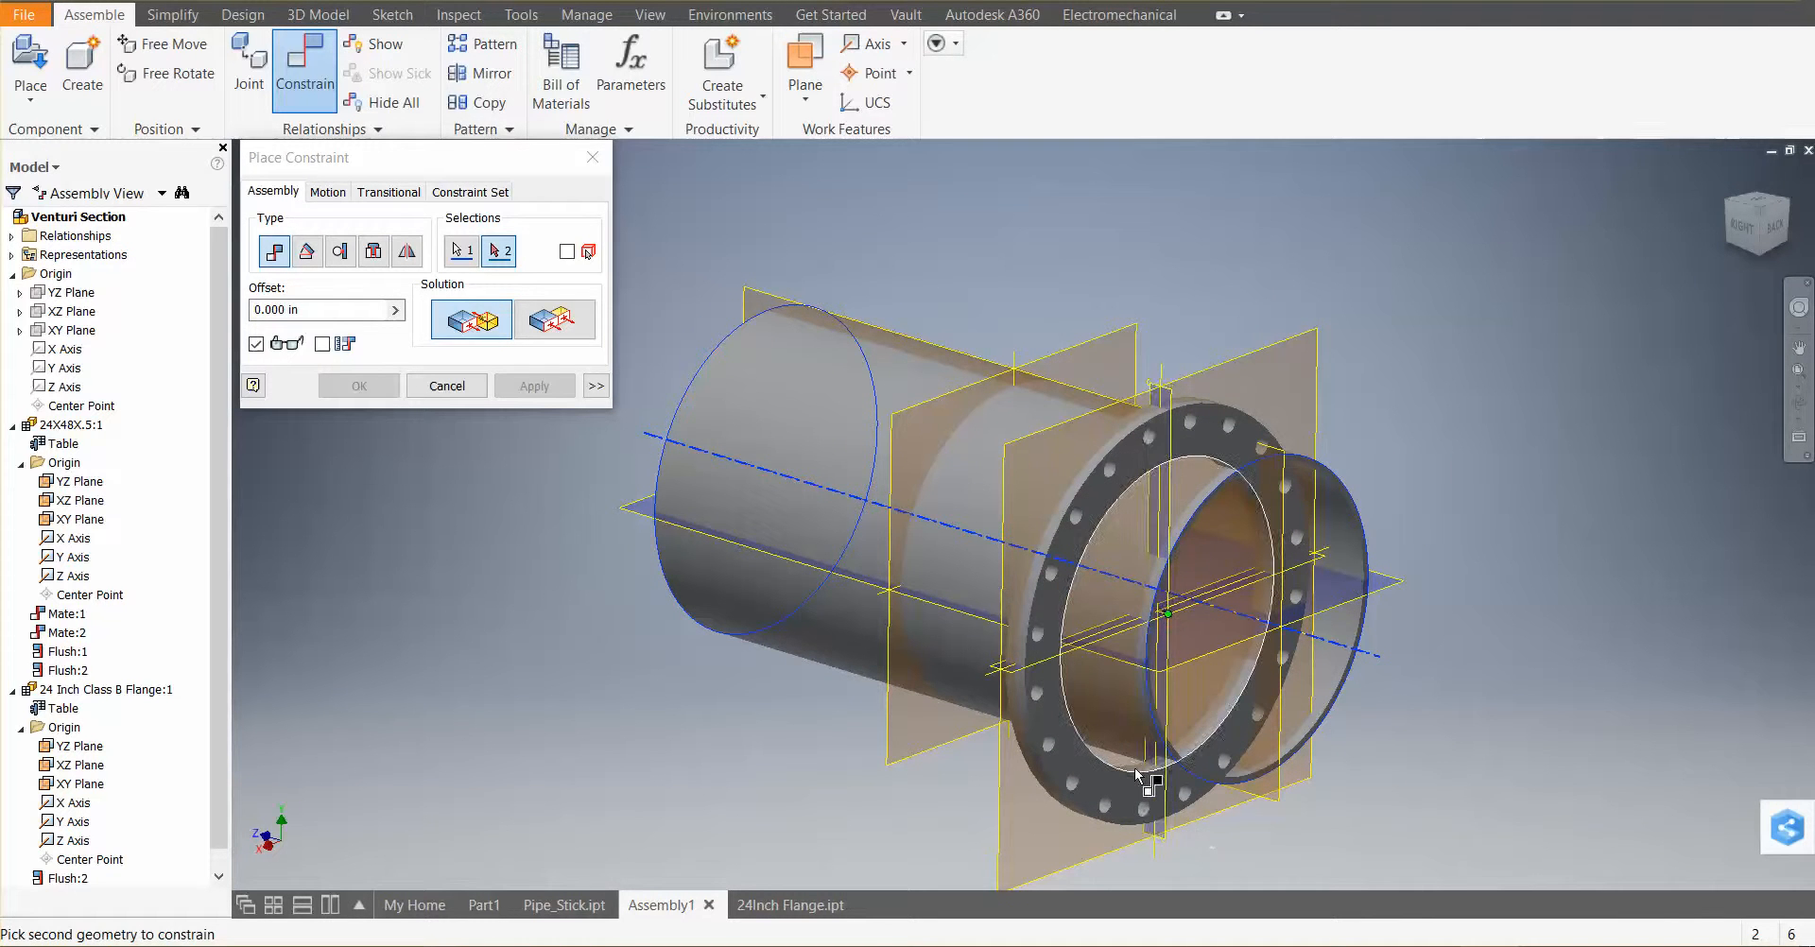
pyautogui.click(1228, 706)
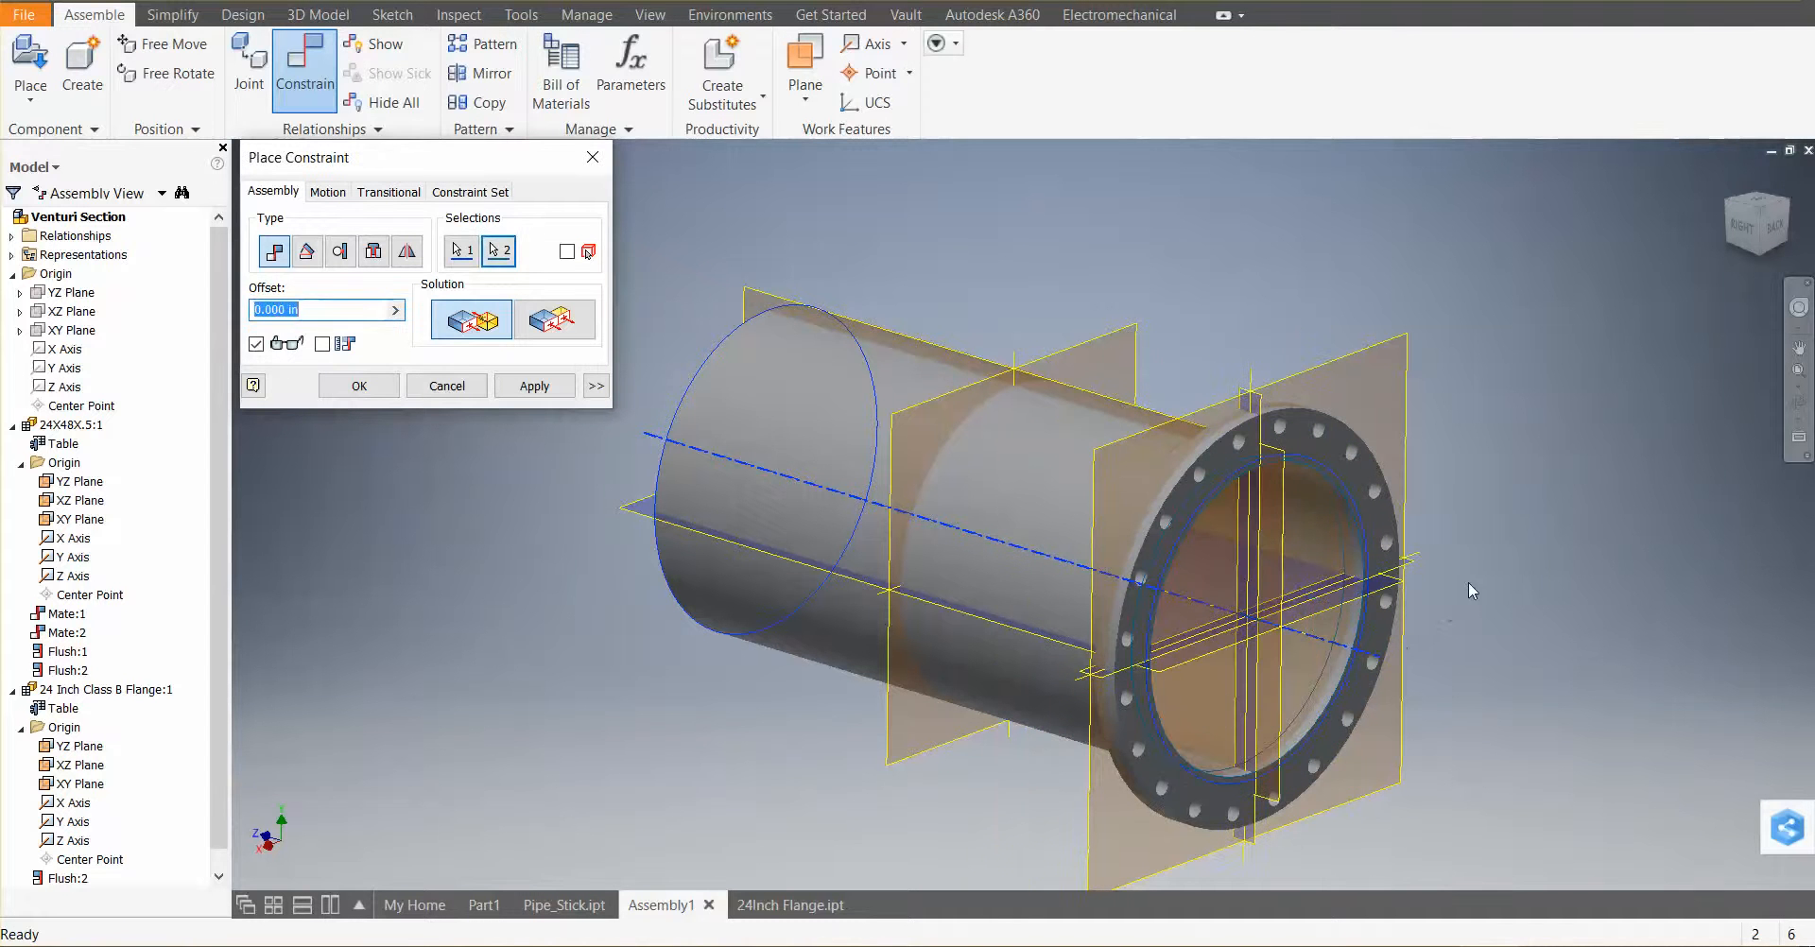
pyautogui.keyDown('shift'); pyautogui.moveTo(1149, 640); pyautogui.dragTo(1212, 583, button='middle'); pyautogui.keyUp('shift')
pyautogui.scroll(-3, 1337, 607)
pyautogui.scroll(-2, 1338, 607)
pyautogui.scroll(8, 1410, 570)
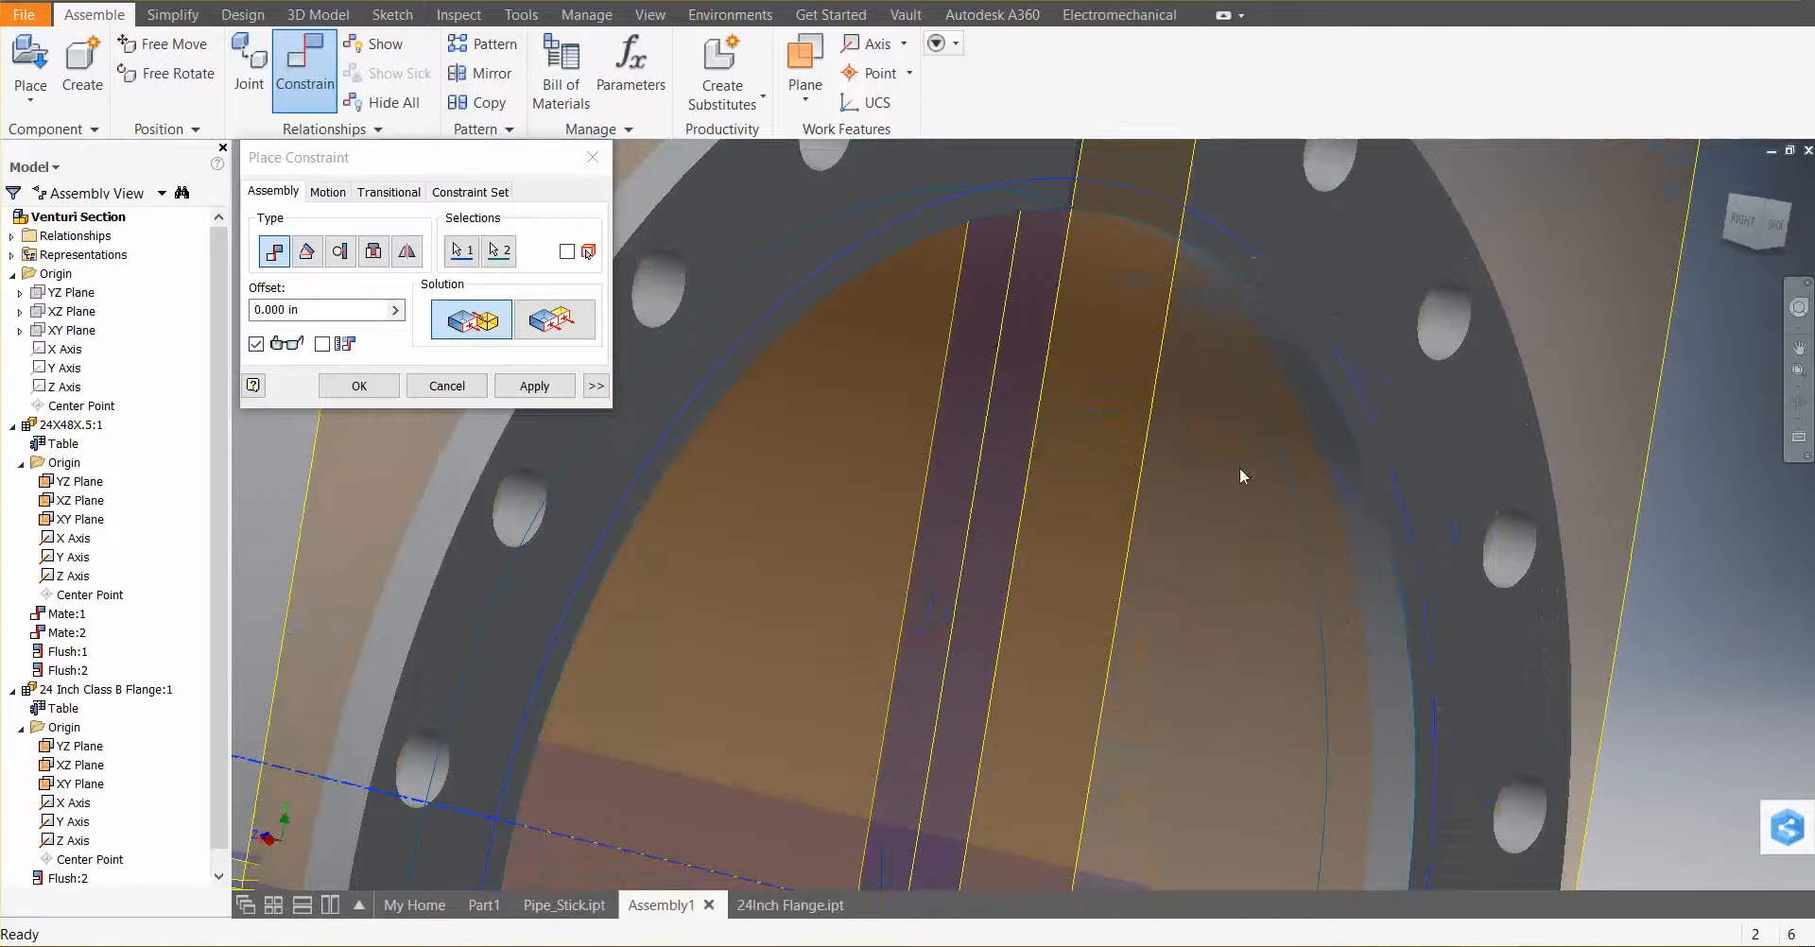
pyautogui.scroll(-3, 1182, 511)
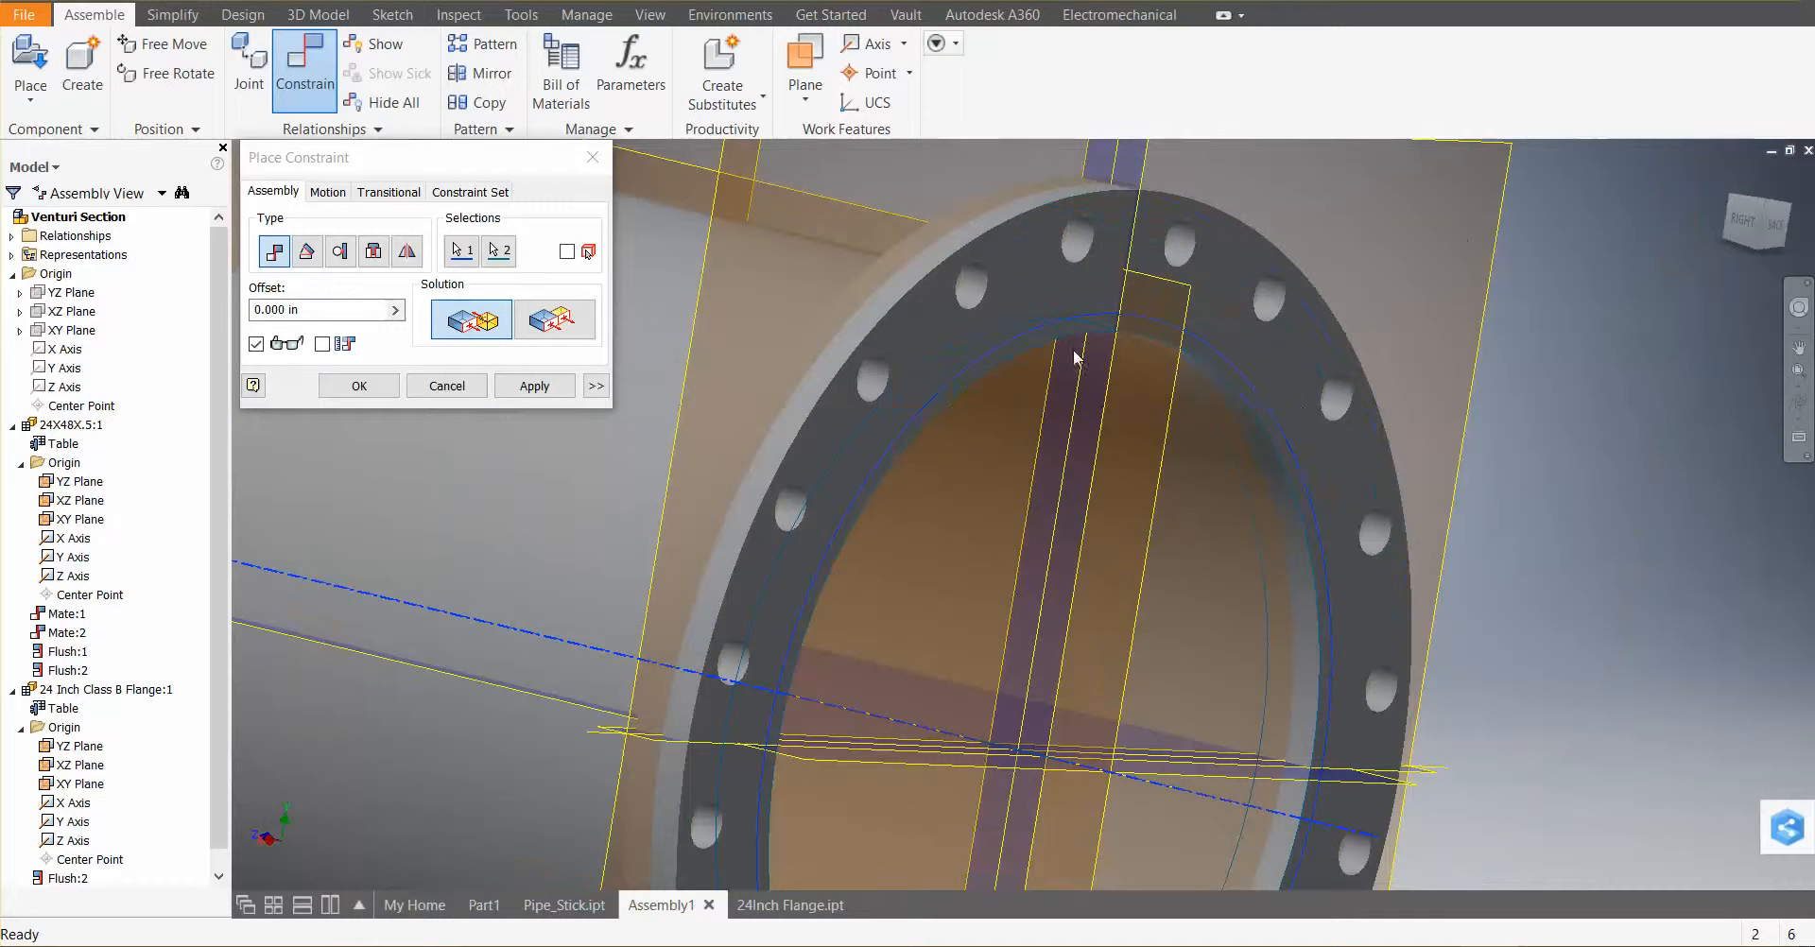
pyautogui.click(534, 387)
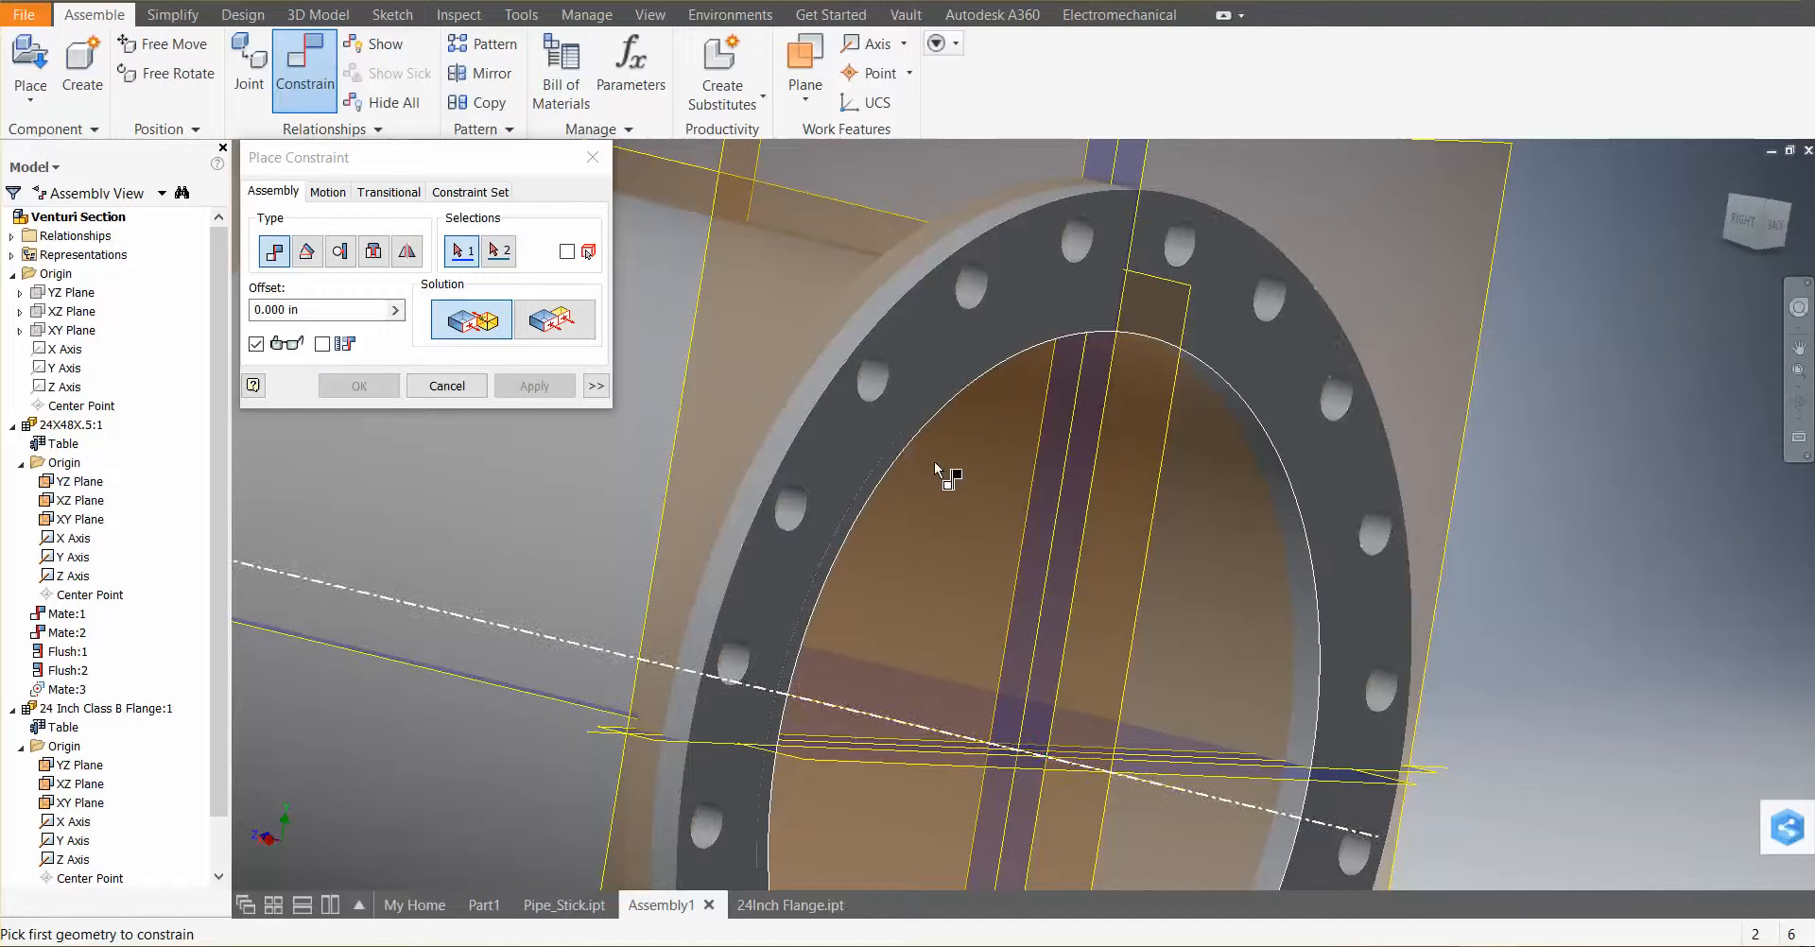
pyautogui.scroll(-2, 935, 468)
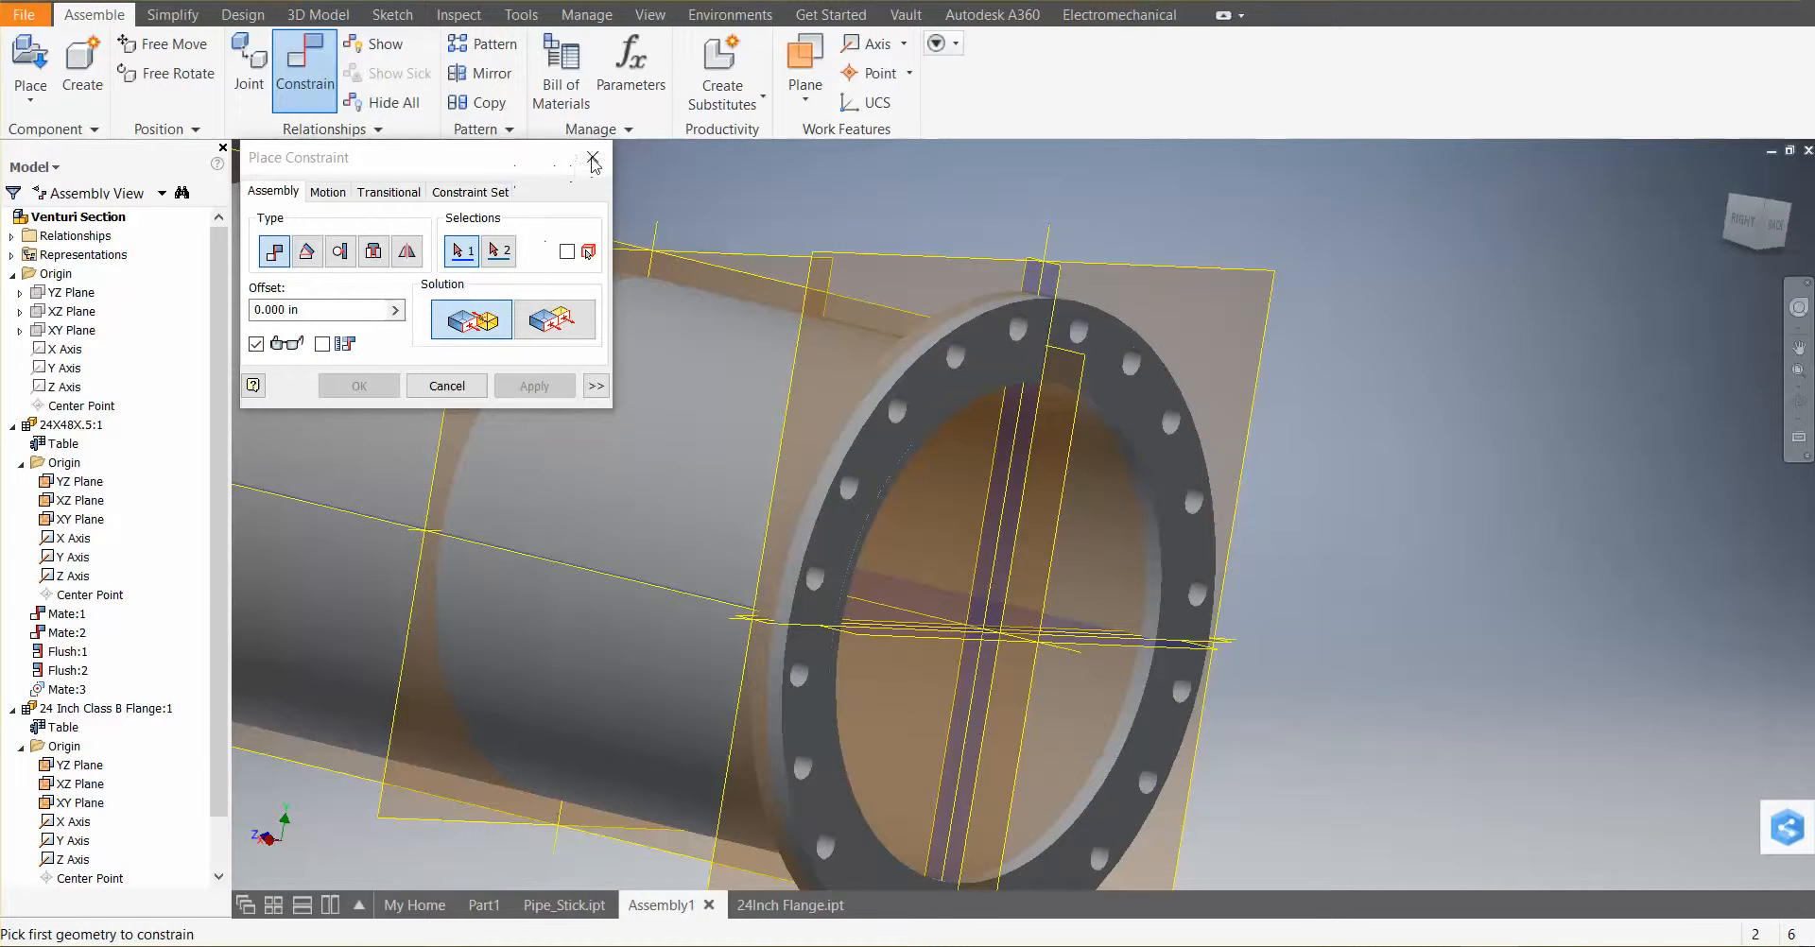
pyautogui.click(593, 158)
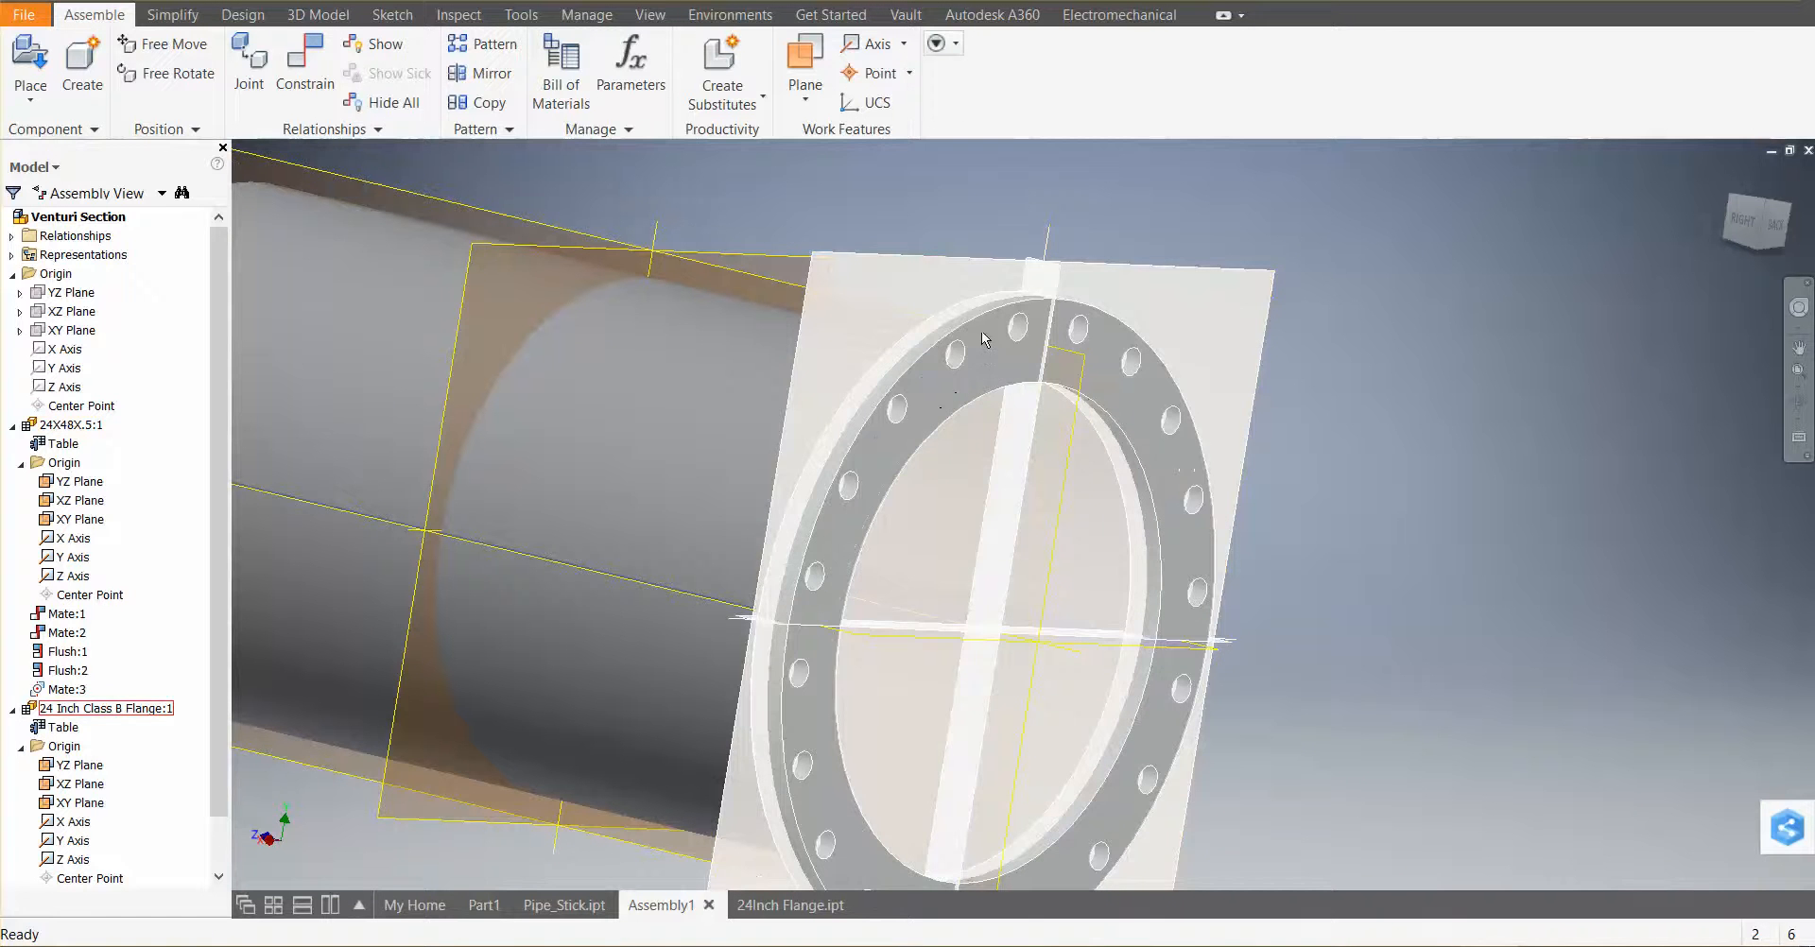
# Add a Mate constraint between the flange's X axis and the pipe's axis
pyautogui.moveTo(983, 338); pyautogui.dragTo(1051, 388)
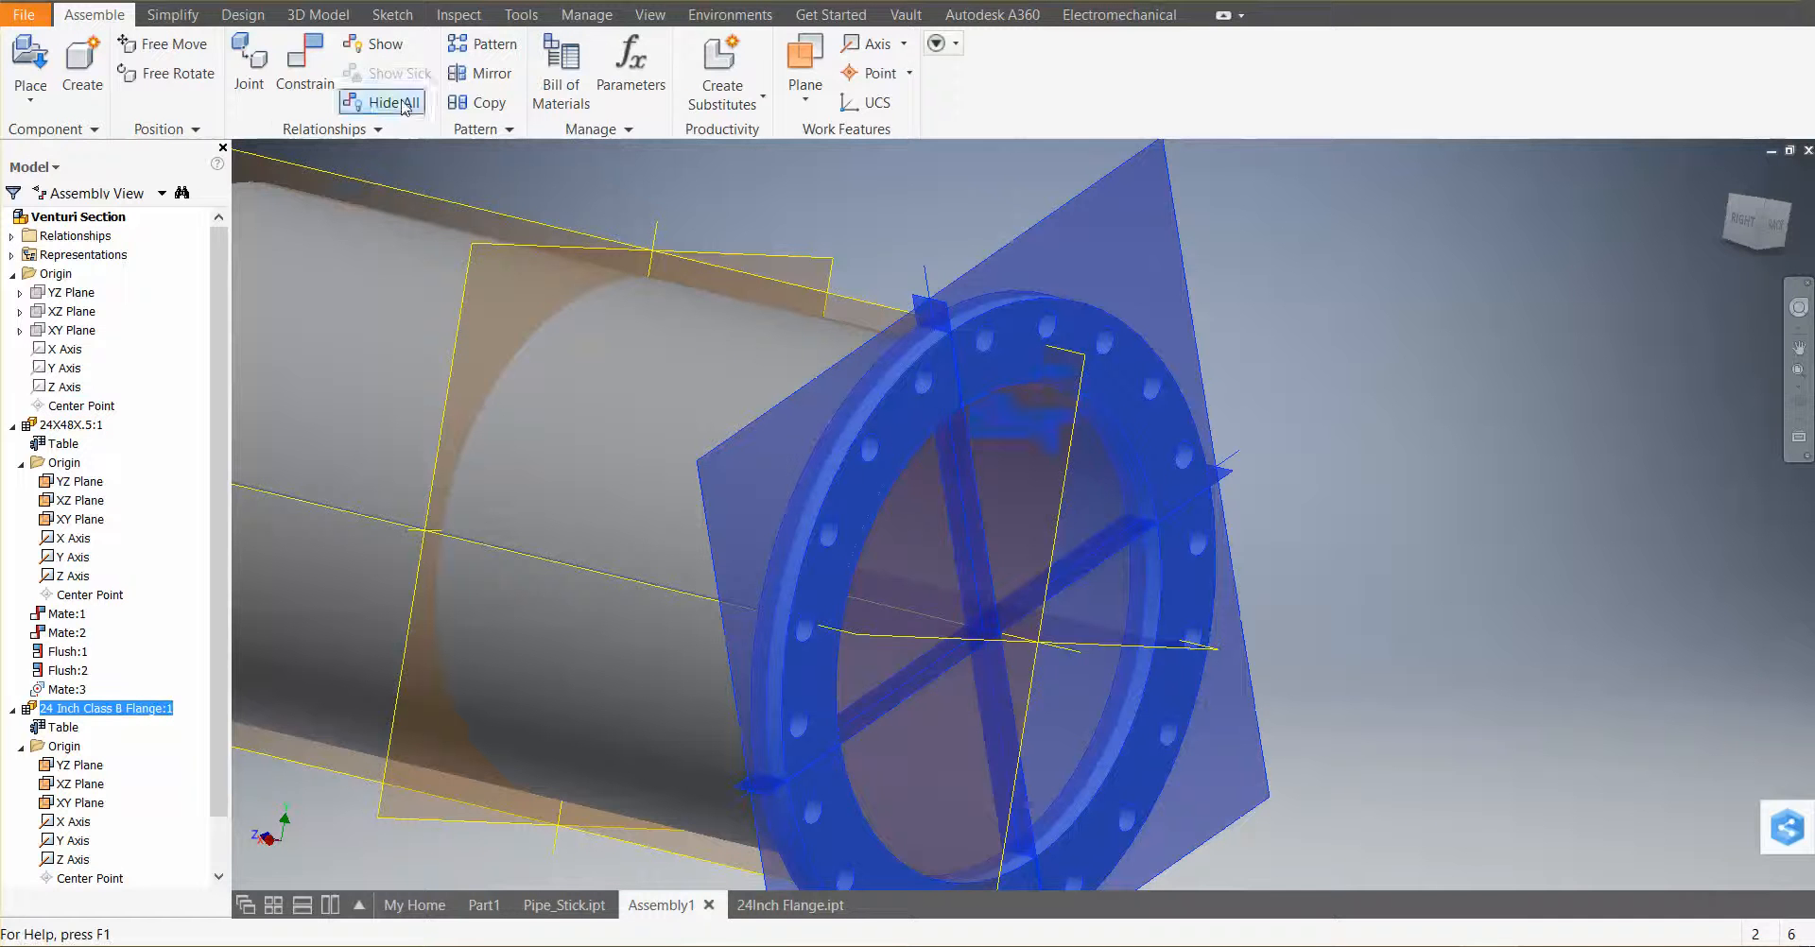
pyautogui.click(326, 66)
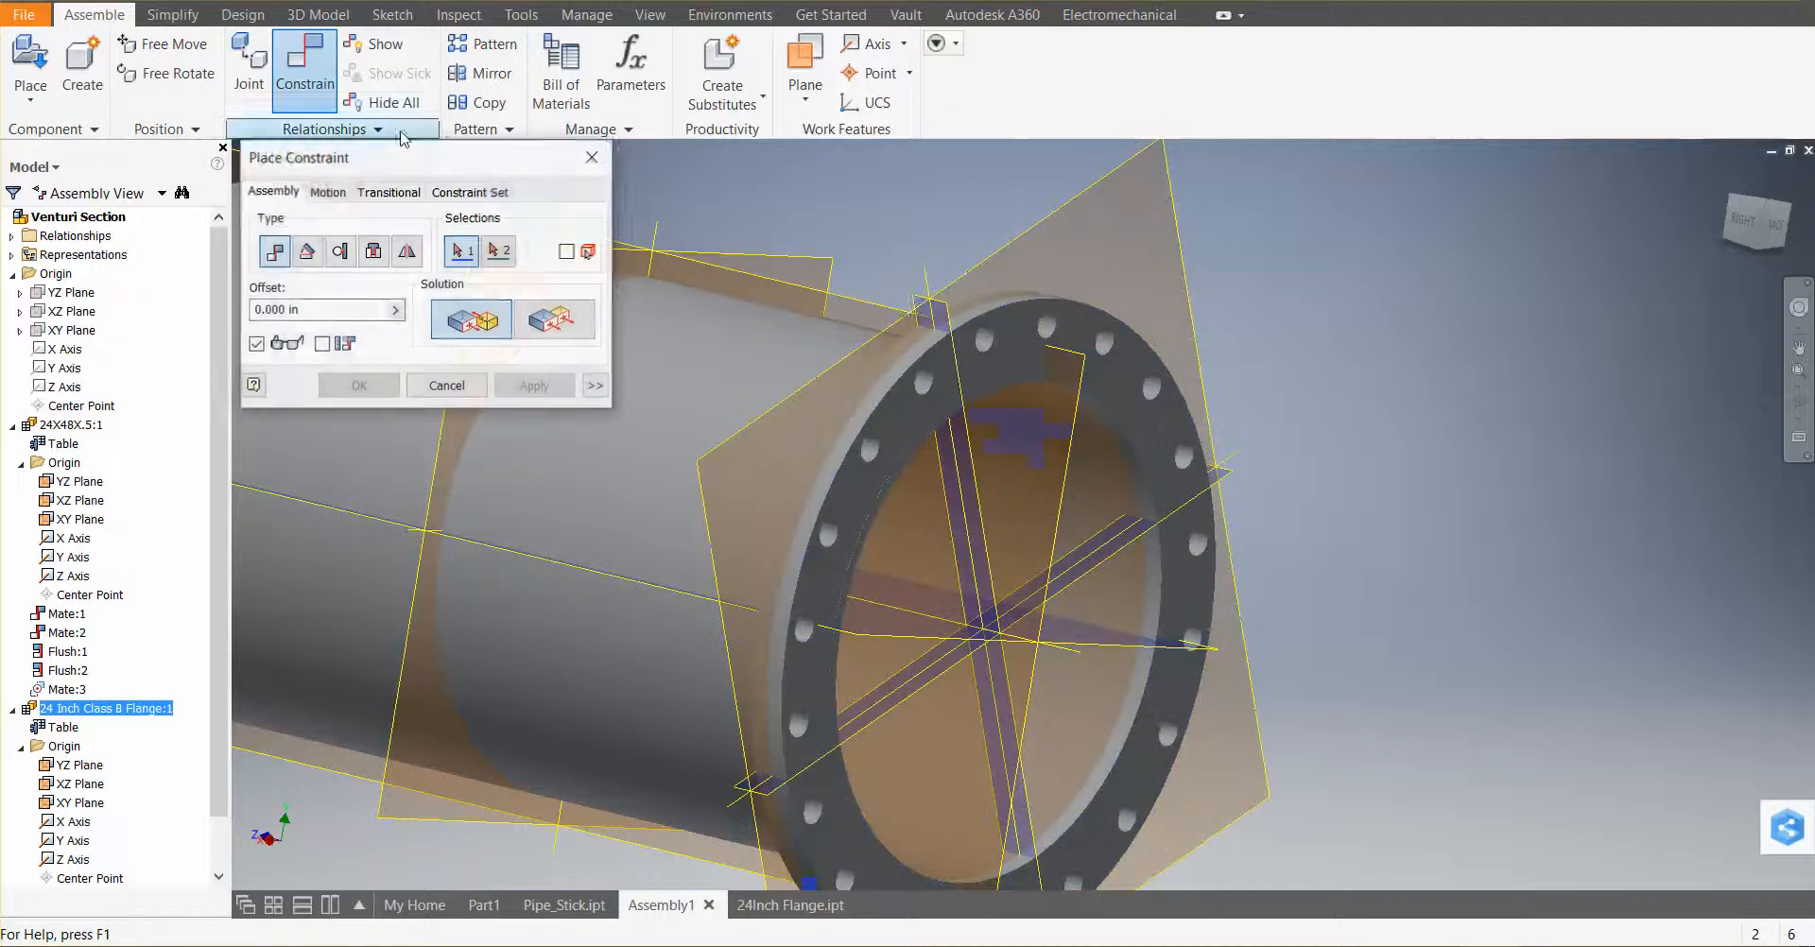
pyautogui.click(1227, 478)
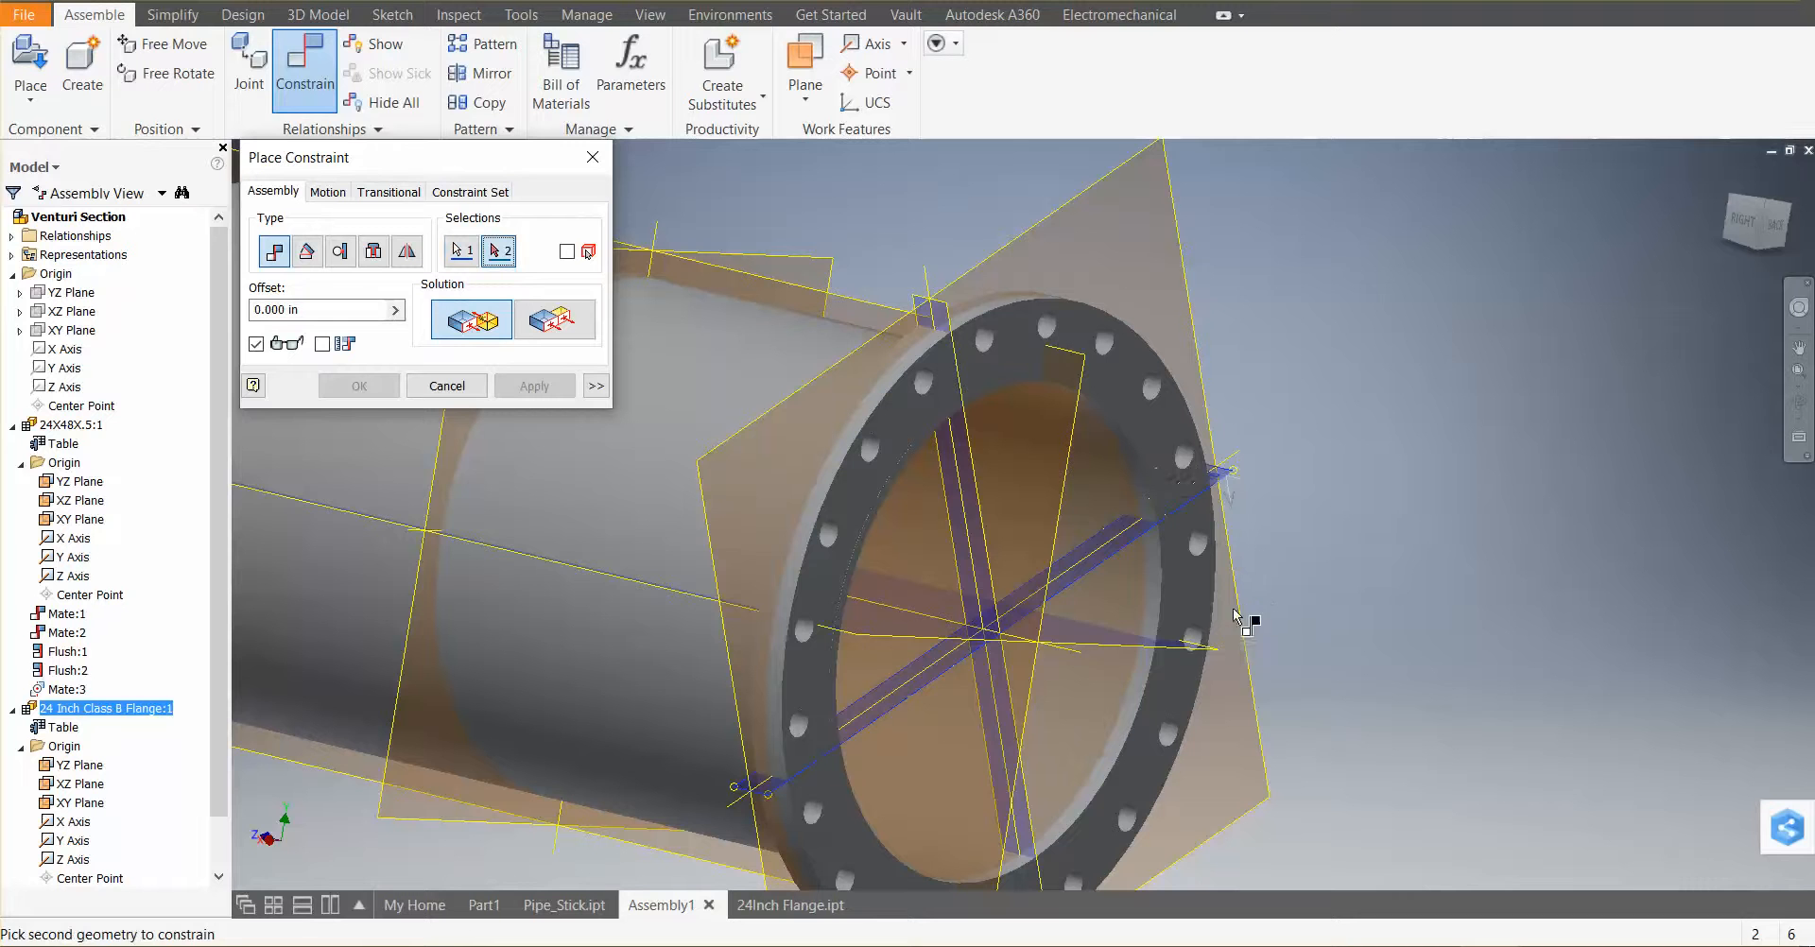
pyautogui.click(1140, 650)
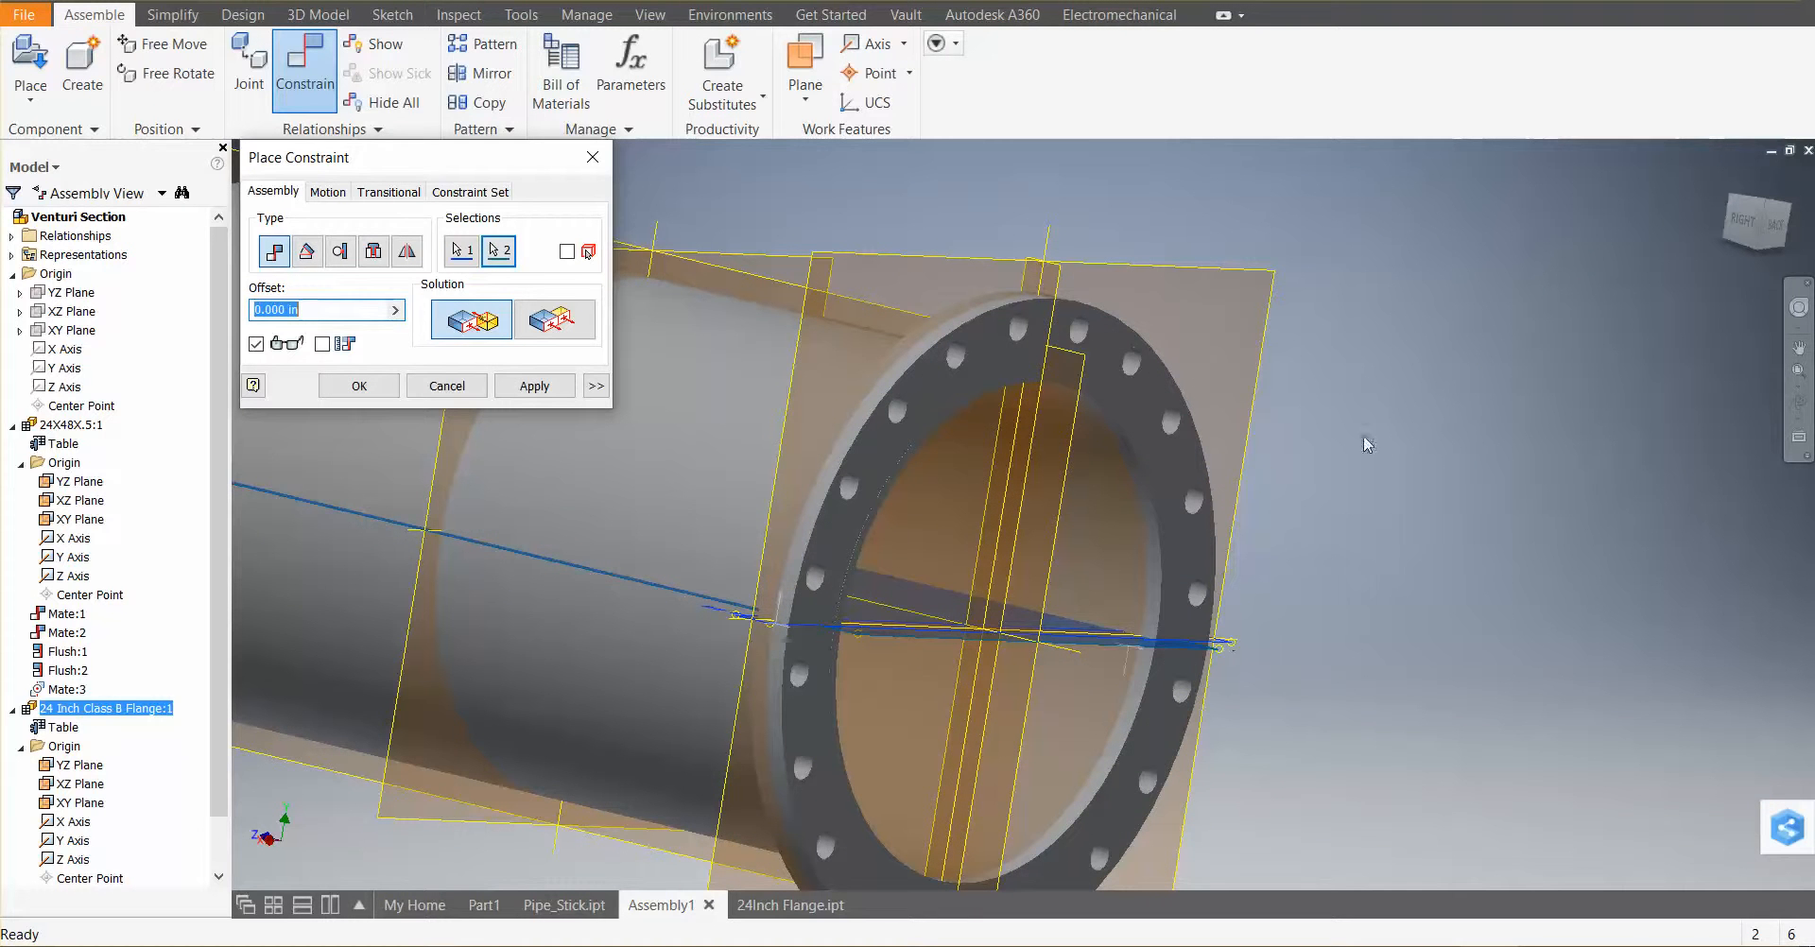
pyautogui.click(534, 385)
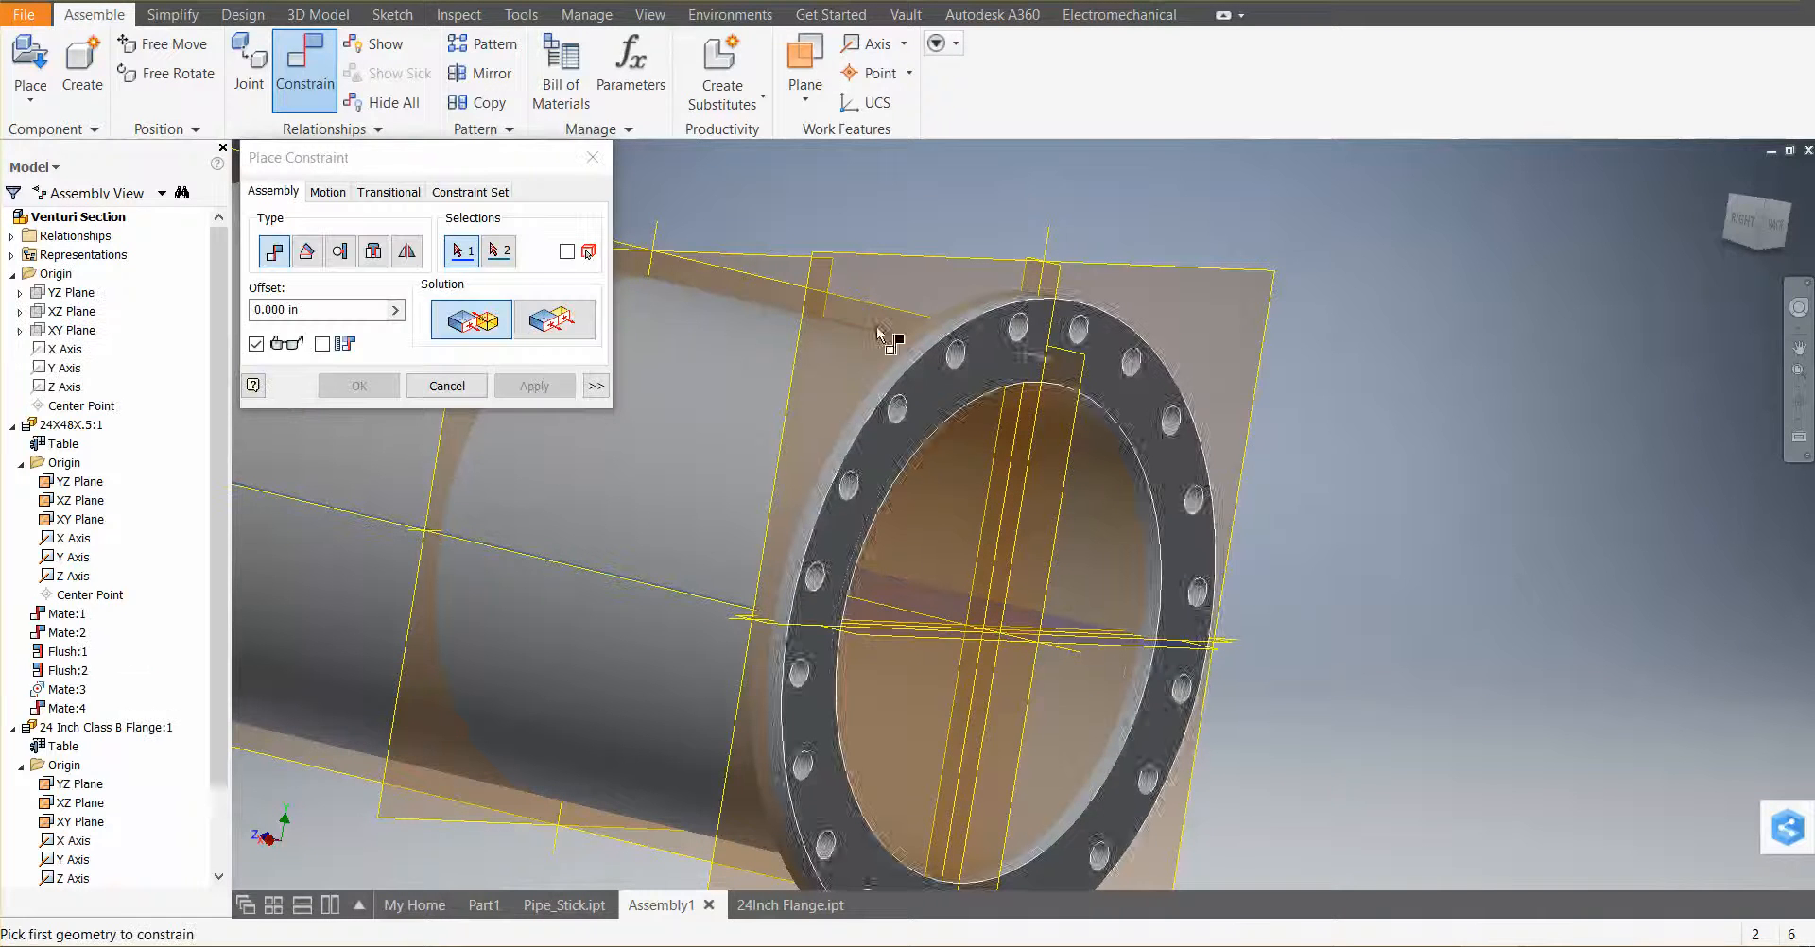
pyautogui.press('Escape')
# Drag the flange and orbit around the assembly to check how it is constrained
pyautogui.moveTo(1151, 440); pyautogui.dragTo(1158, 482)
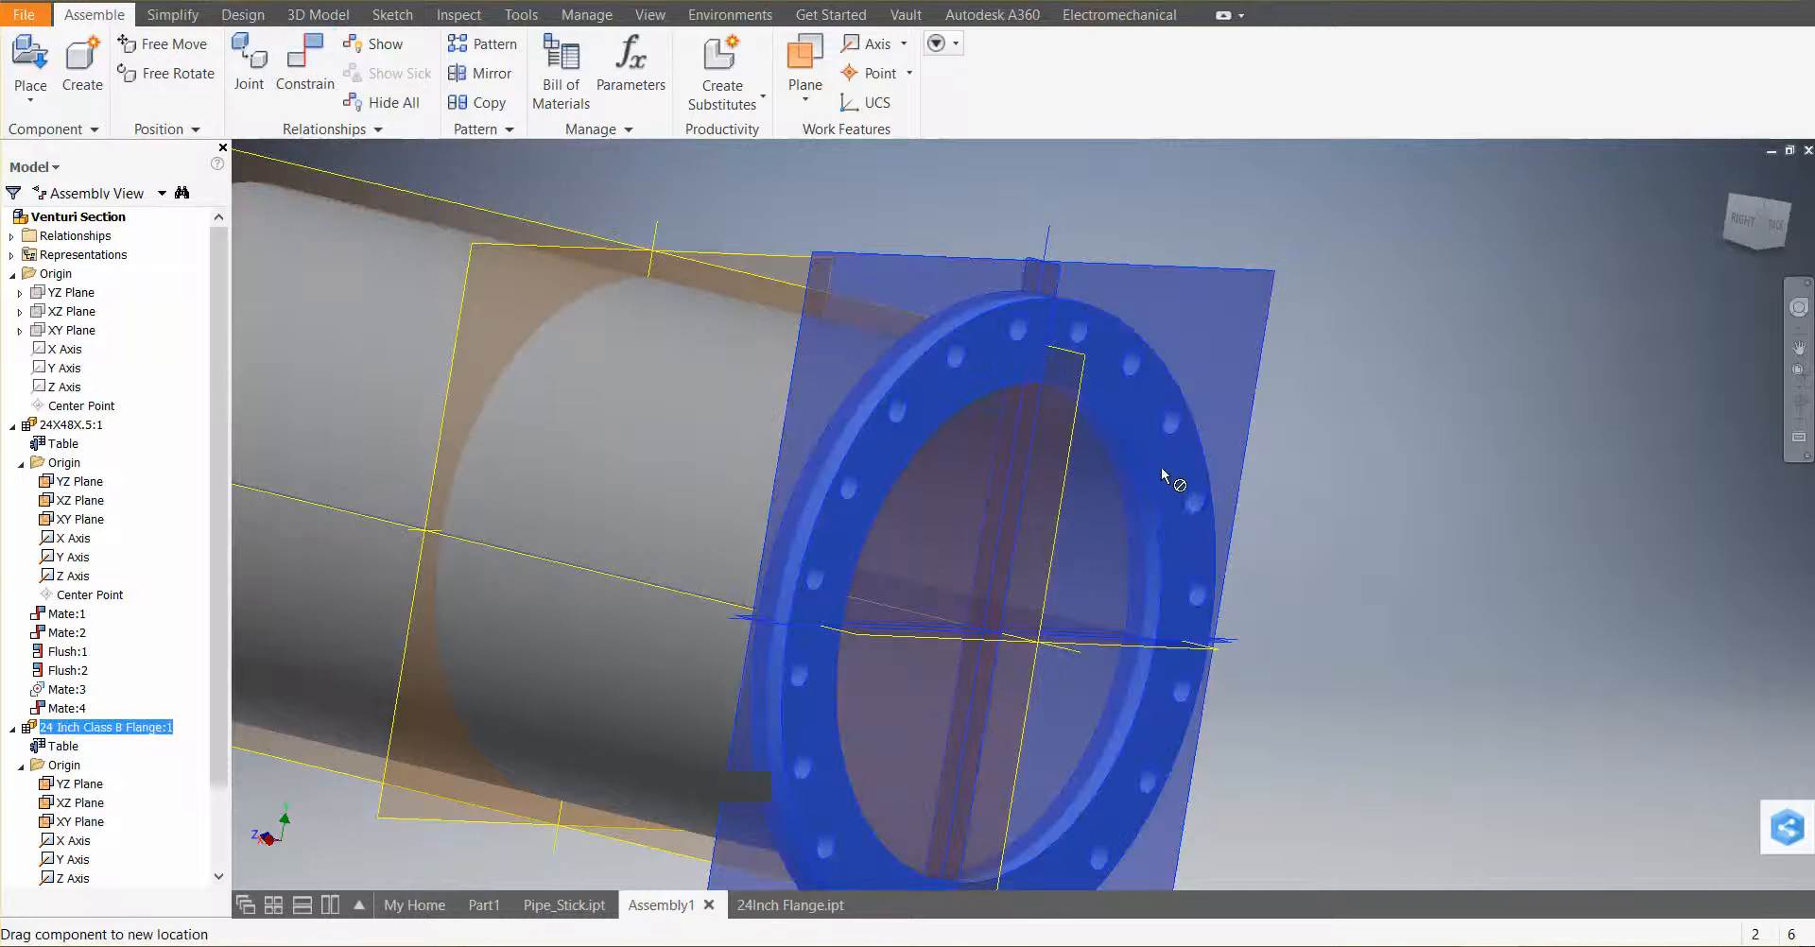
pyautogui.click(1376, 490)
pyautogui.scroll(4, 1293, 463)
pyautogui.keyDown('shift'); pyautogui.moveTo(1041, 538); pyautogui.dragTo(1198, 561, button='middle'); pyautogui.keyUp('shift')
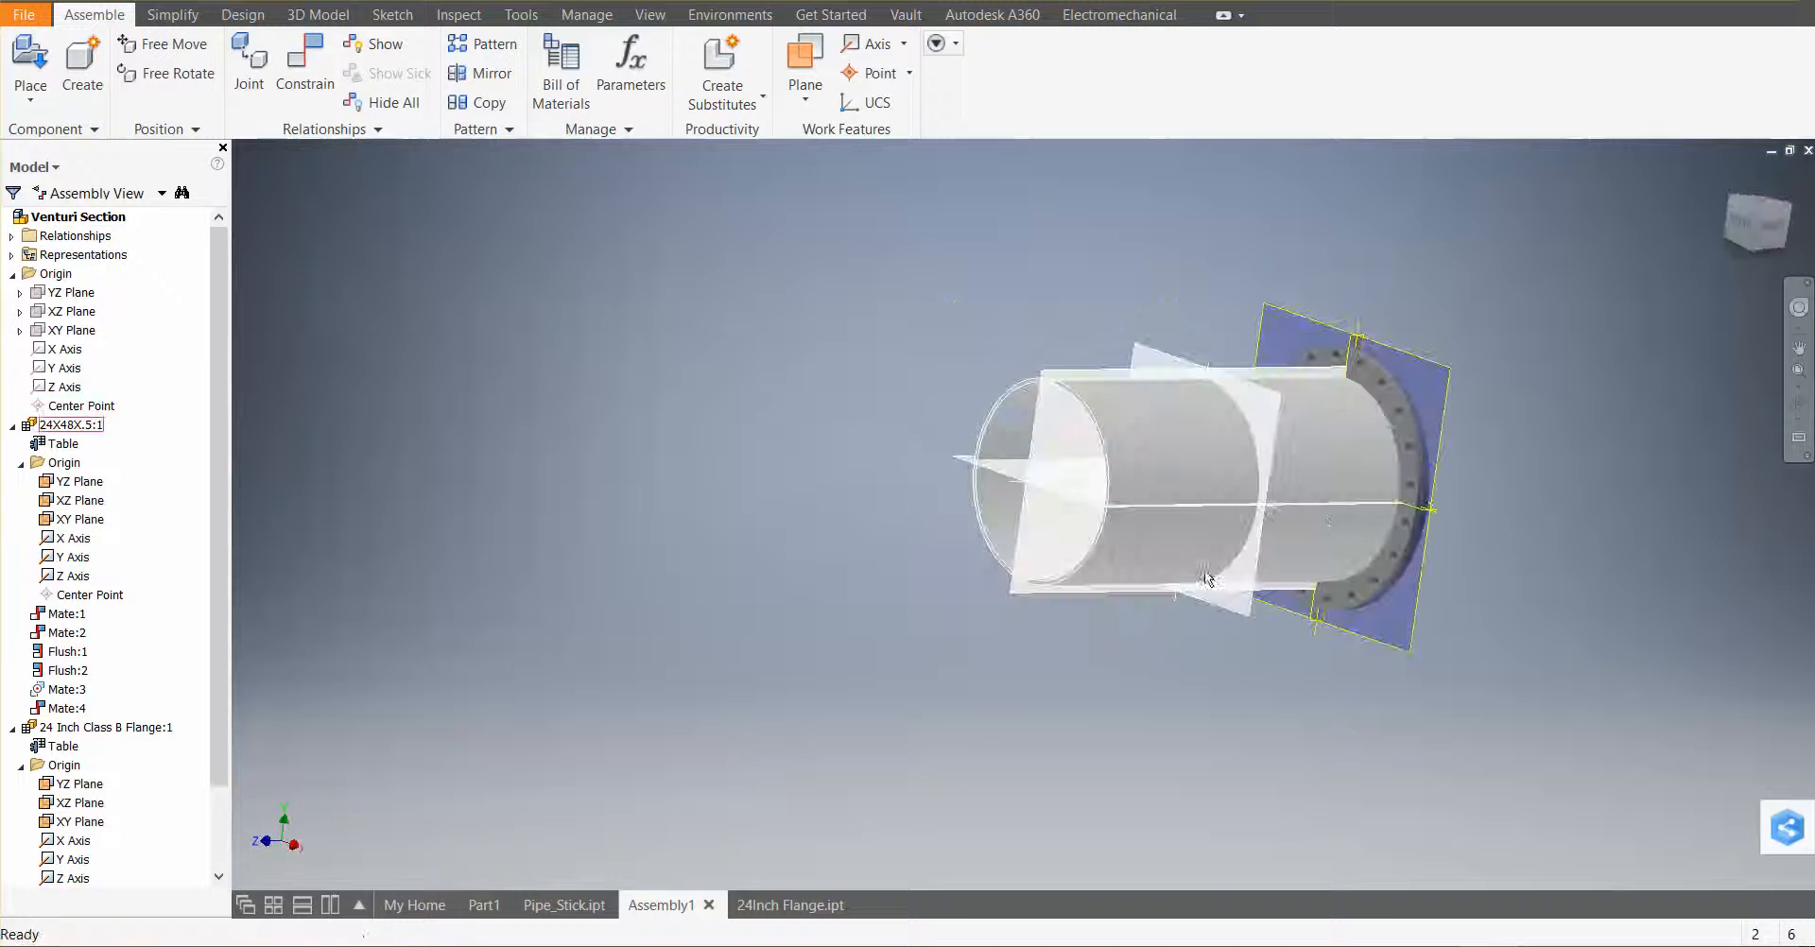
pyautogui.keyDown('shift'); pyautogui.moveTo(1335, 506); pyautogui.dragTo(880, 543, button='middle'); pyautogui.keyUp('shift')
# Place the 24_venturi_meter.ipt component from the SDCWA folder into the assembly as a single instance
pyautogui.click(28, 102)
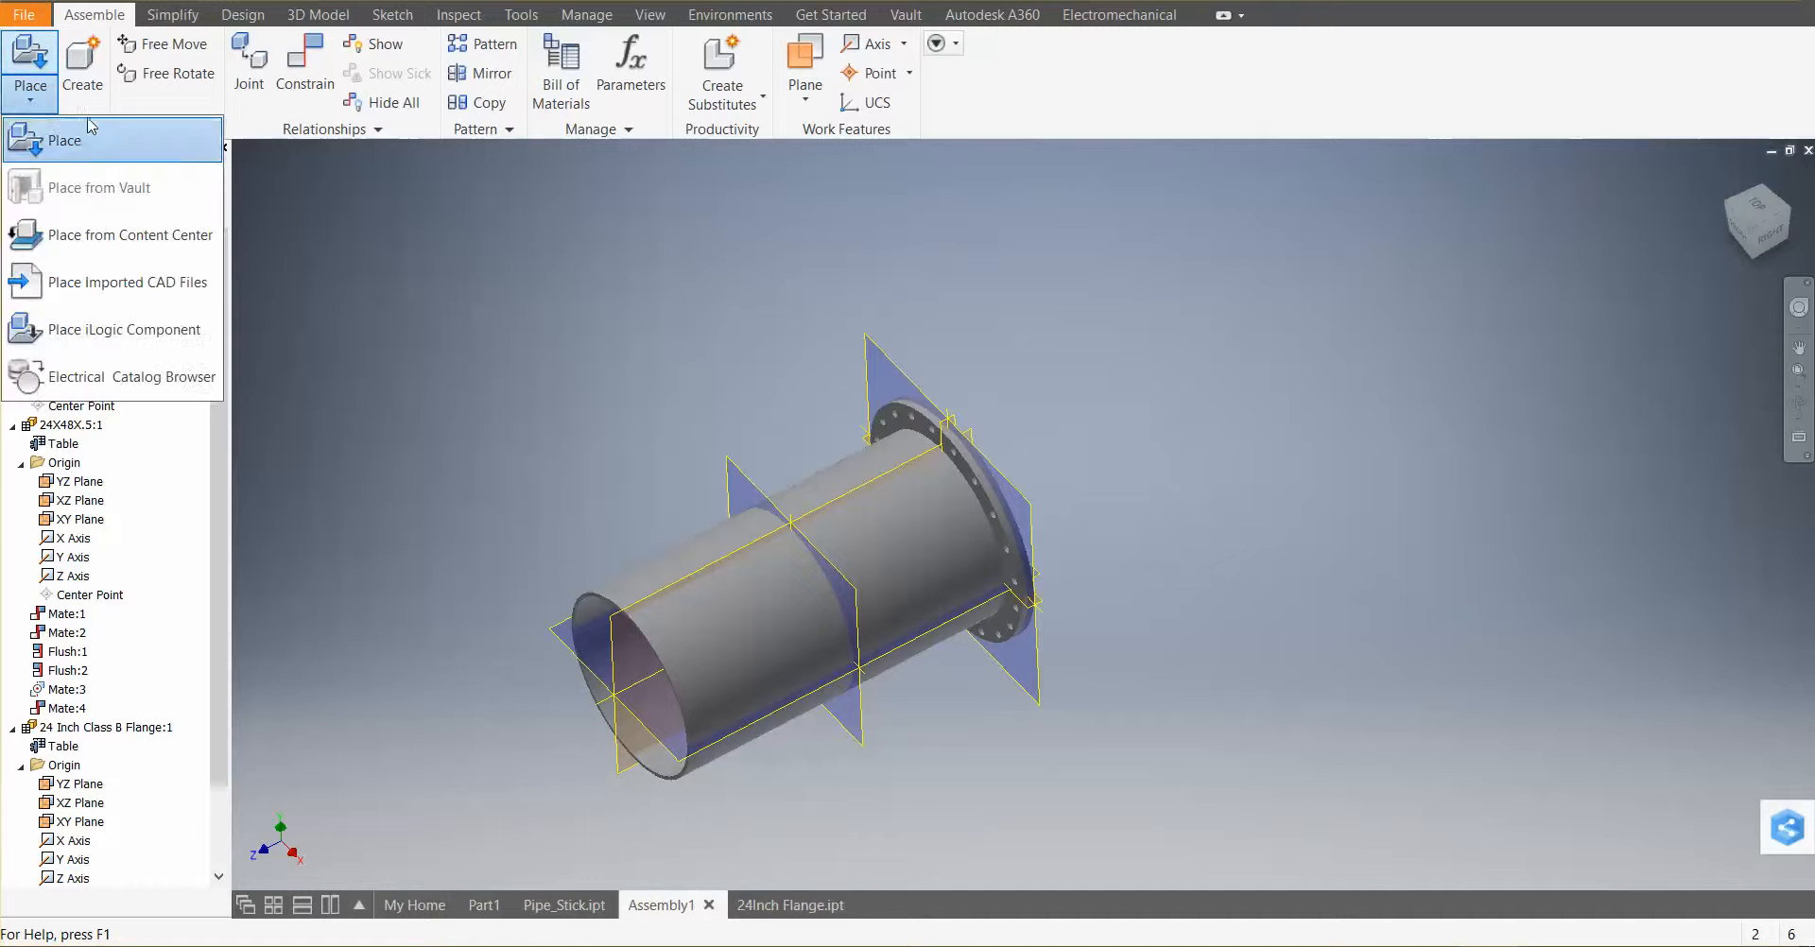
pyautogui.click(103, 151)
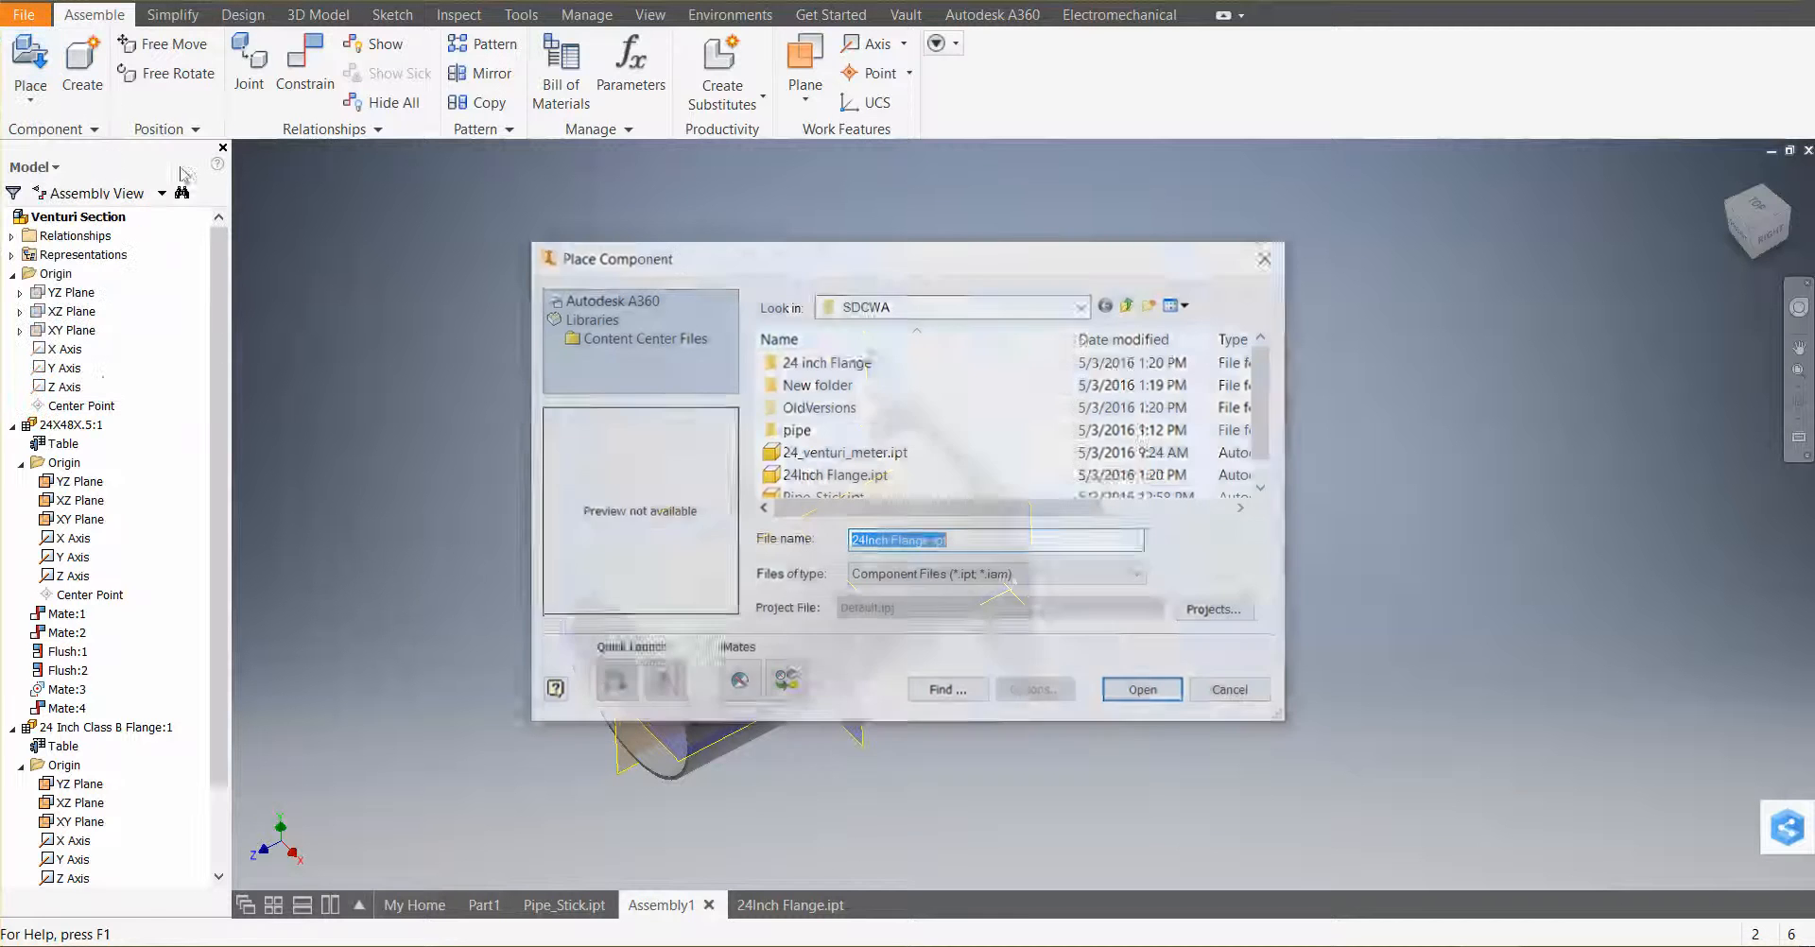
pyautogui.scroll(-1, 879, 427)
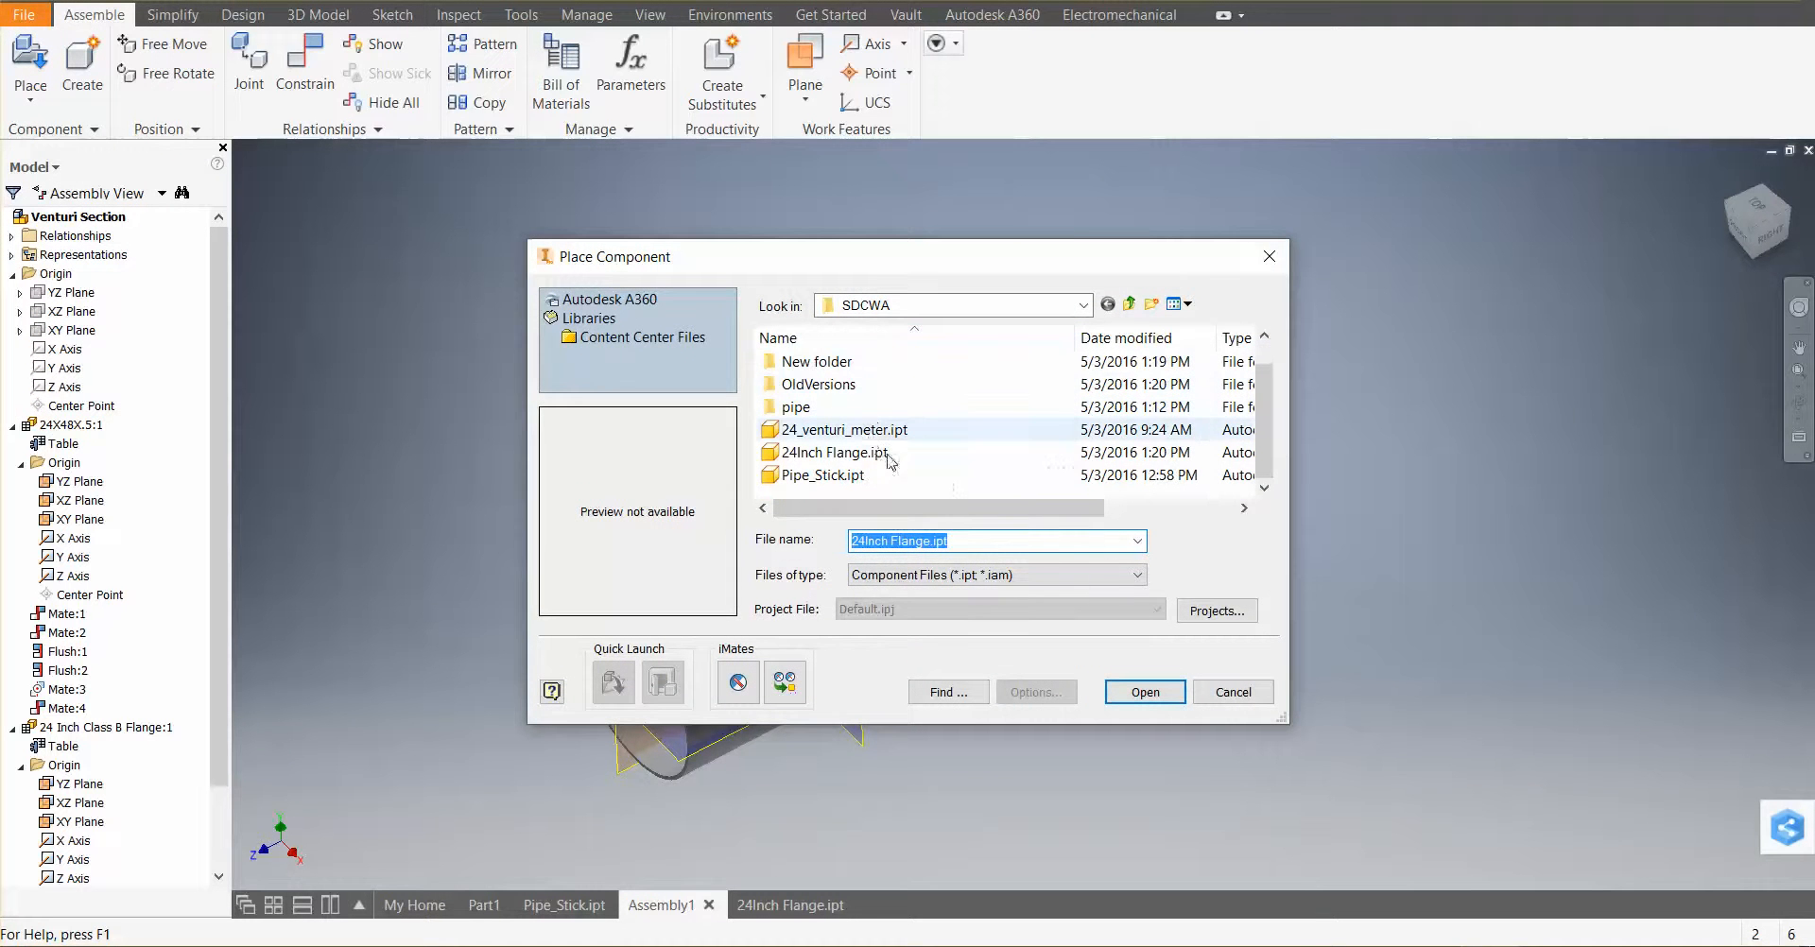
pyautogui.click(879, 429)
pyautogui.click(1167, 701)
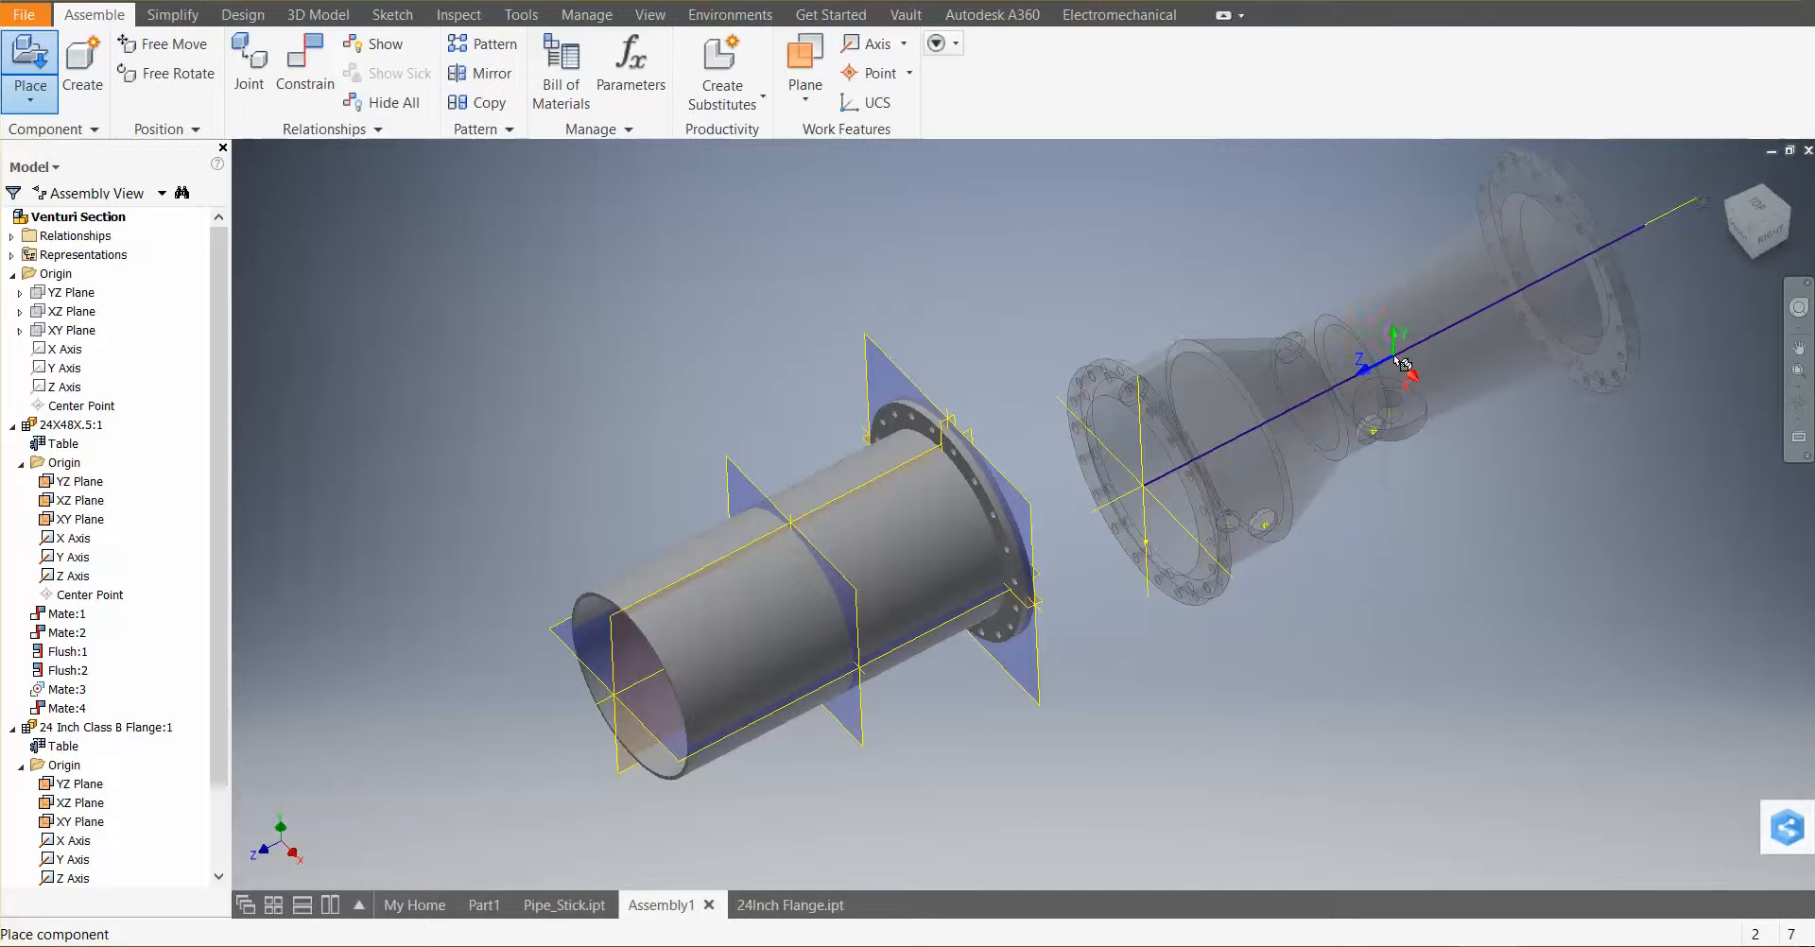
pyautogui.click(1407, 369)
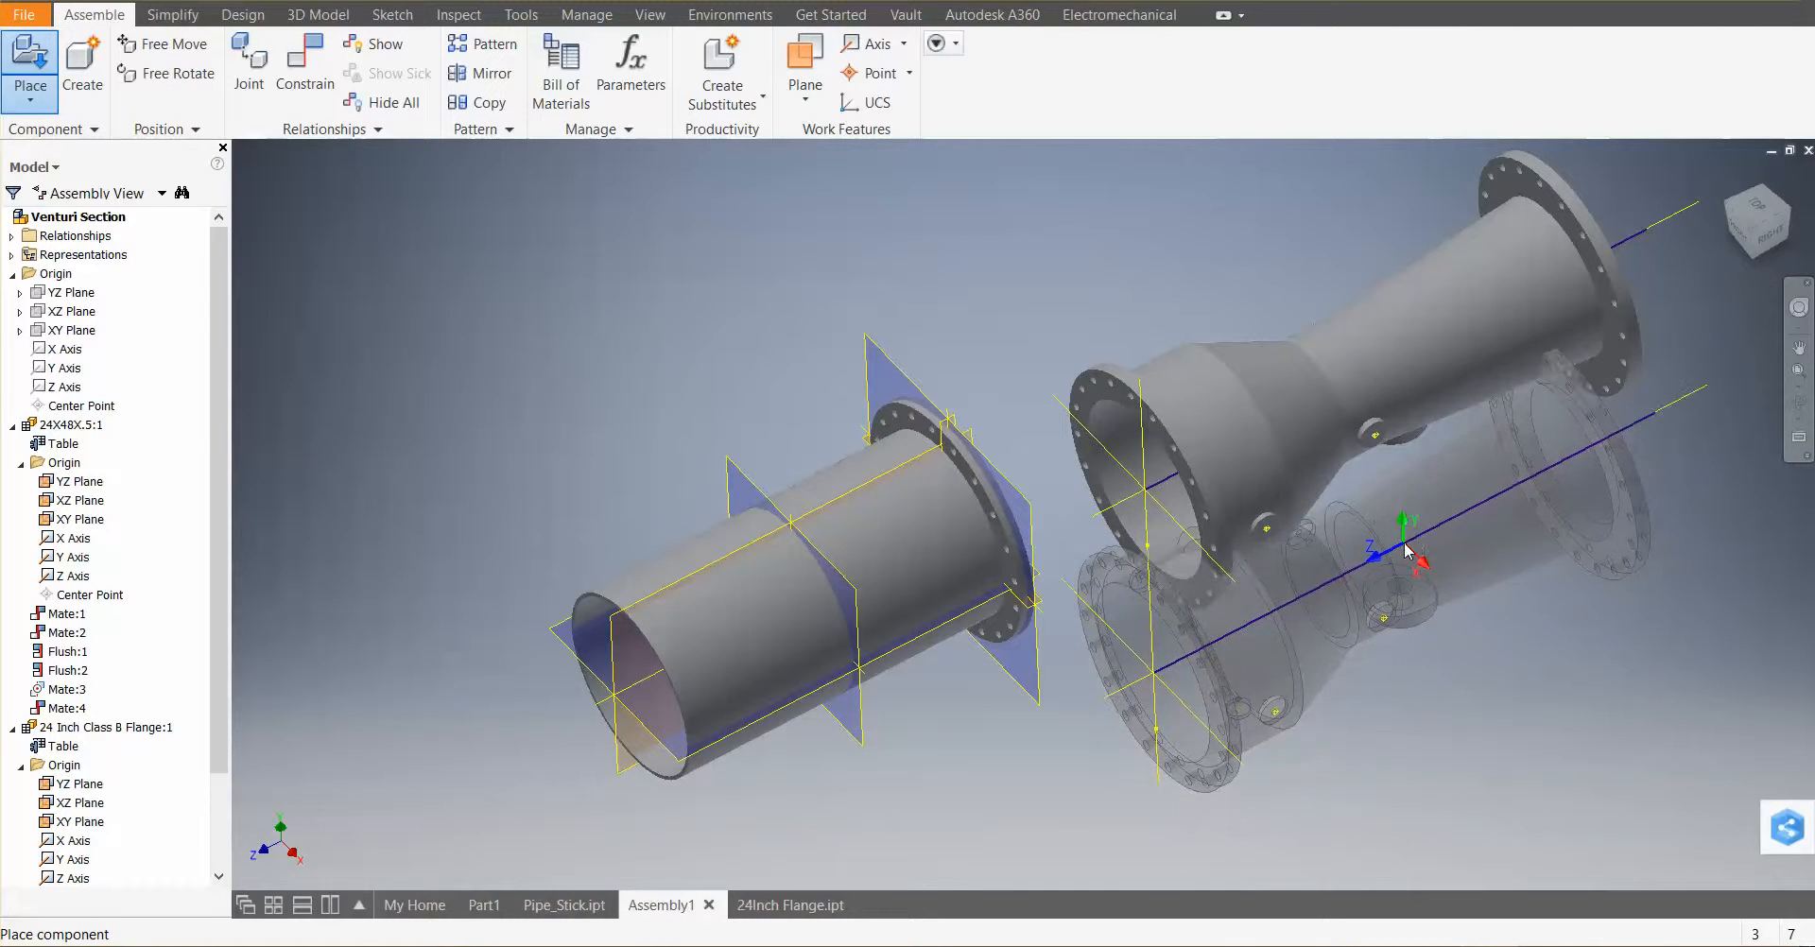
pyautogui.rightClick(1409, 550)
pyautogui.click(1482, 544)
# Zoom and pan around the pipe flange and the newly placed venturi meter to examine them
pyautogui.scroll(-3, 1200, 538)
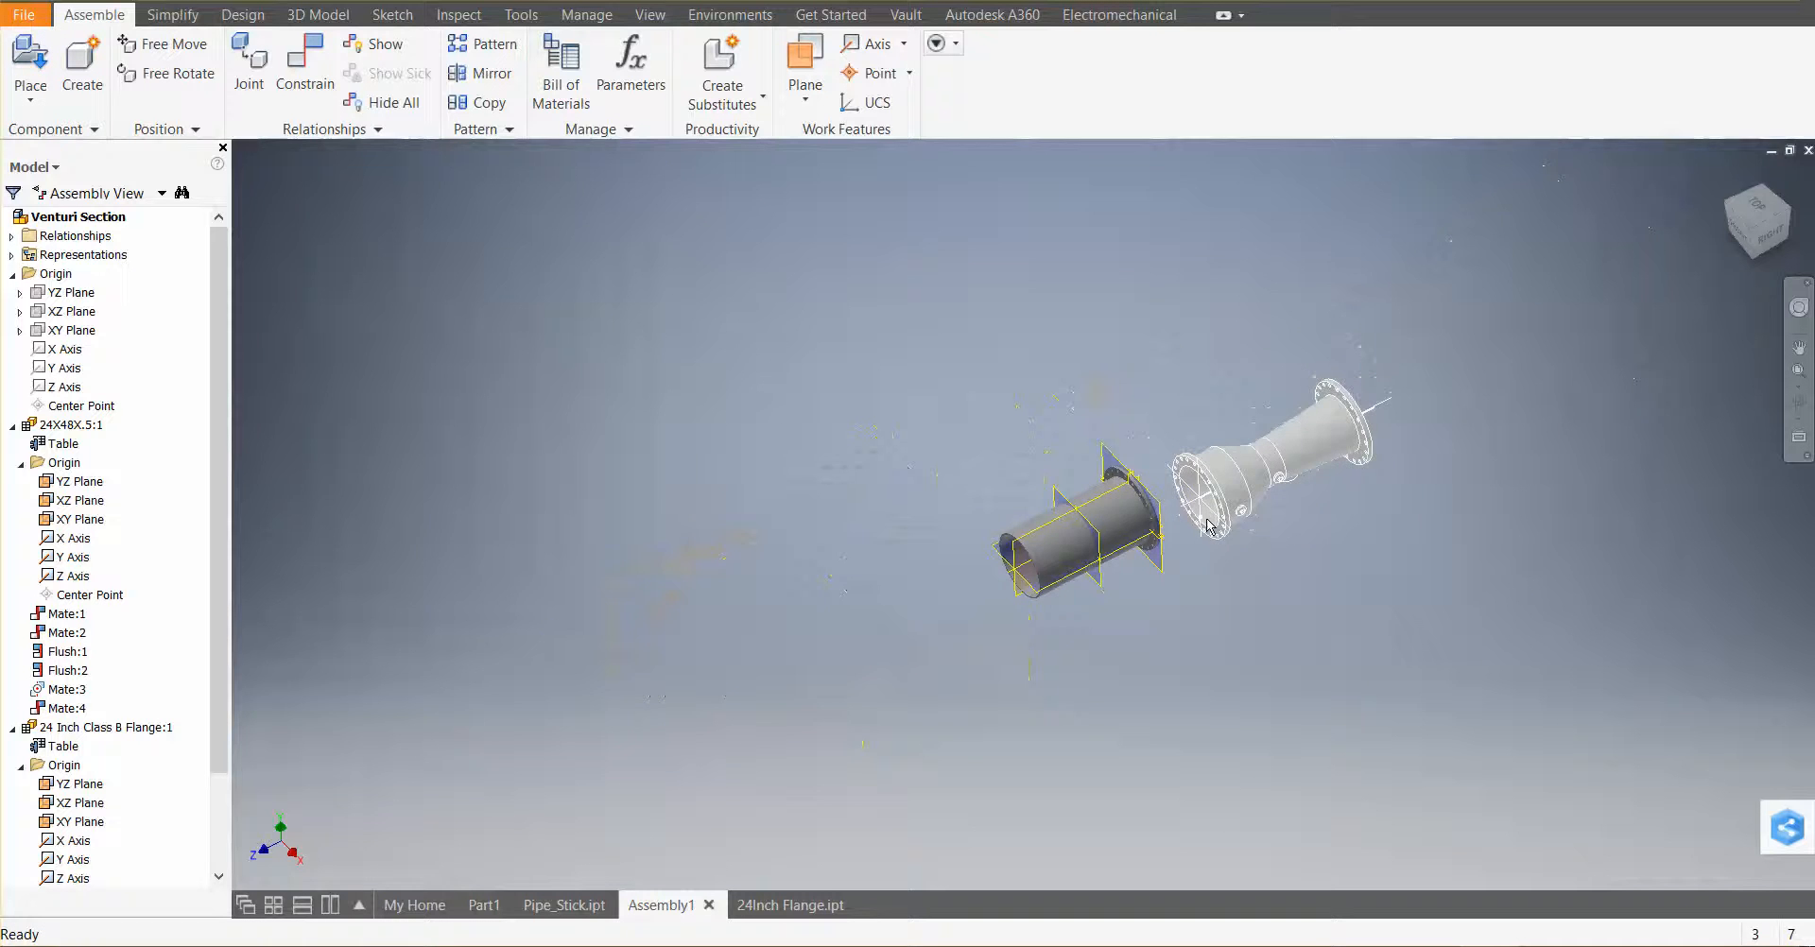
pyautogui.scroll(8, 1193, 543)
pyautogui.scroll(-3, 1191, 542)
pyautogui.moveTo(1196, 593)
pyautogui.keyDown('shift'); pyautogui.mouseDown(button='middle')
pyautogui.moveTo(1131, 564)
pyautogui.moveTo(1194, 561)
pyautogui.mouseUp(button='middle'); pyautogui.keyUp('shift')
pyautogui.scroll(-2, 1193, 567)
pyautogui.scroll(3, 1193, 569)
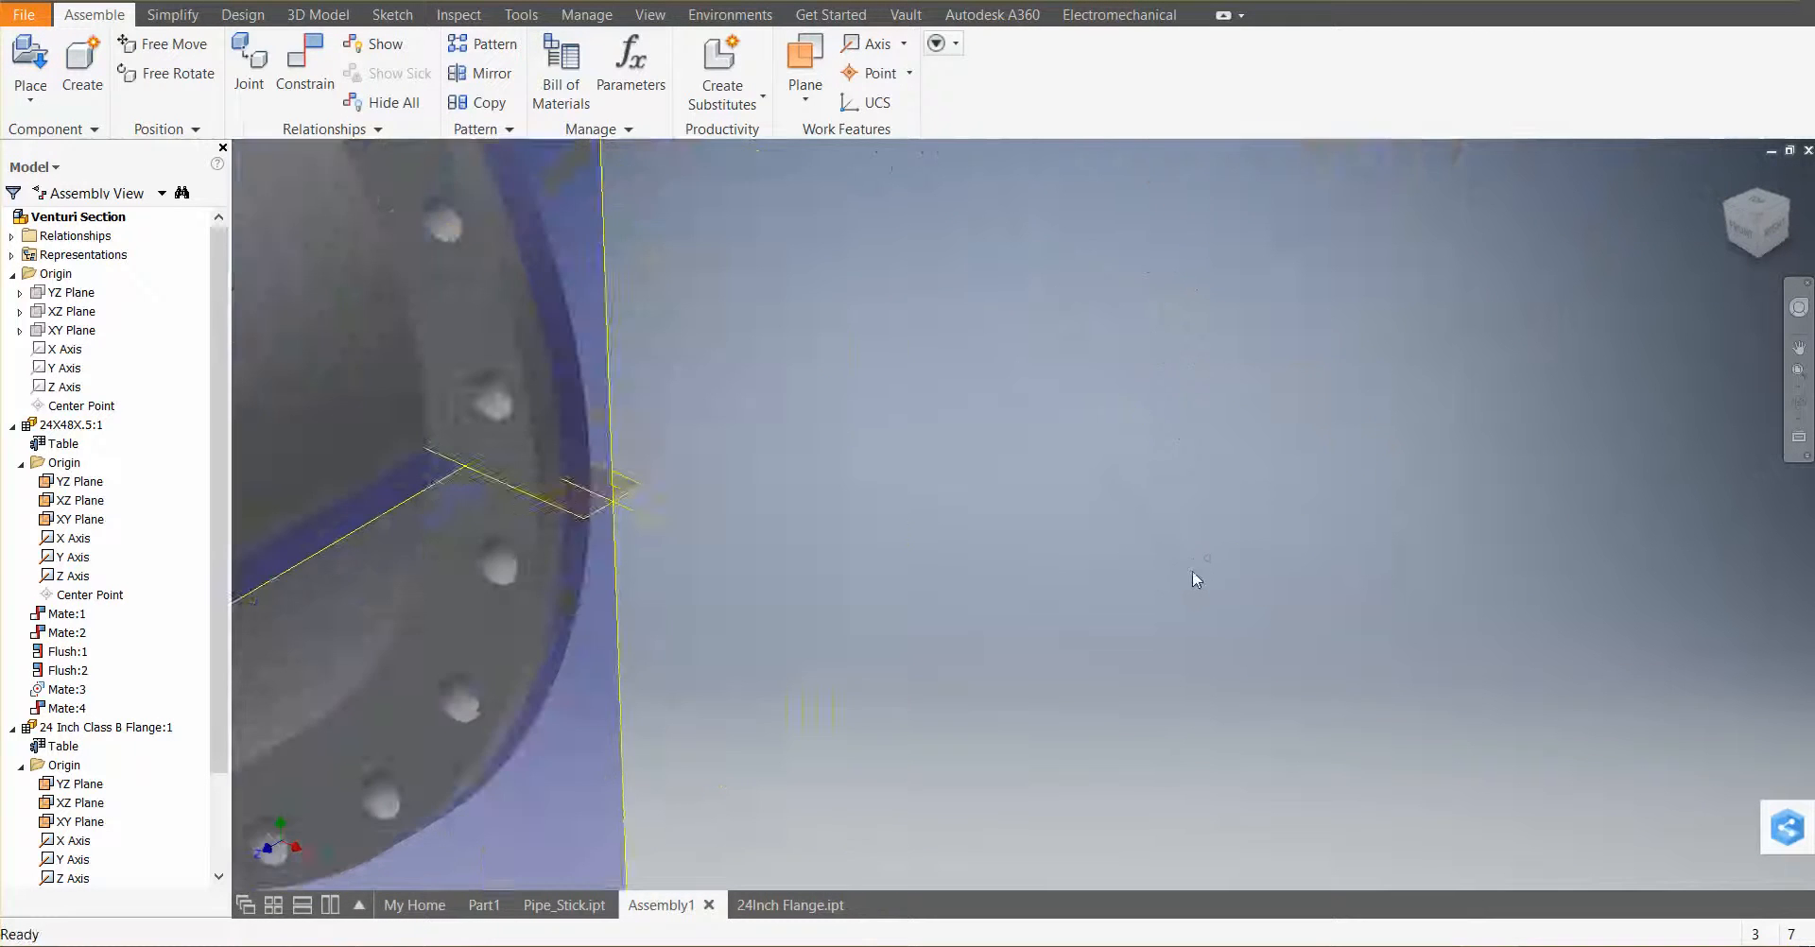
pyautogui.scroll(-5, 1192, 571)
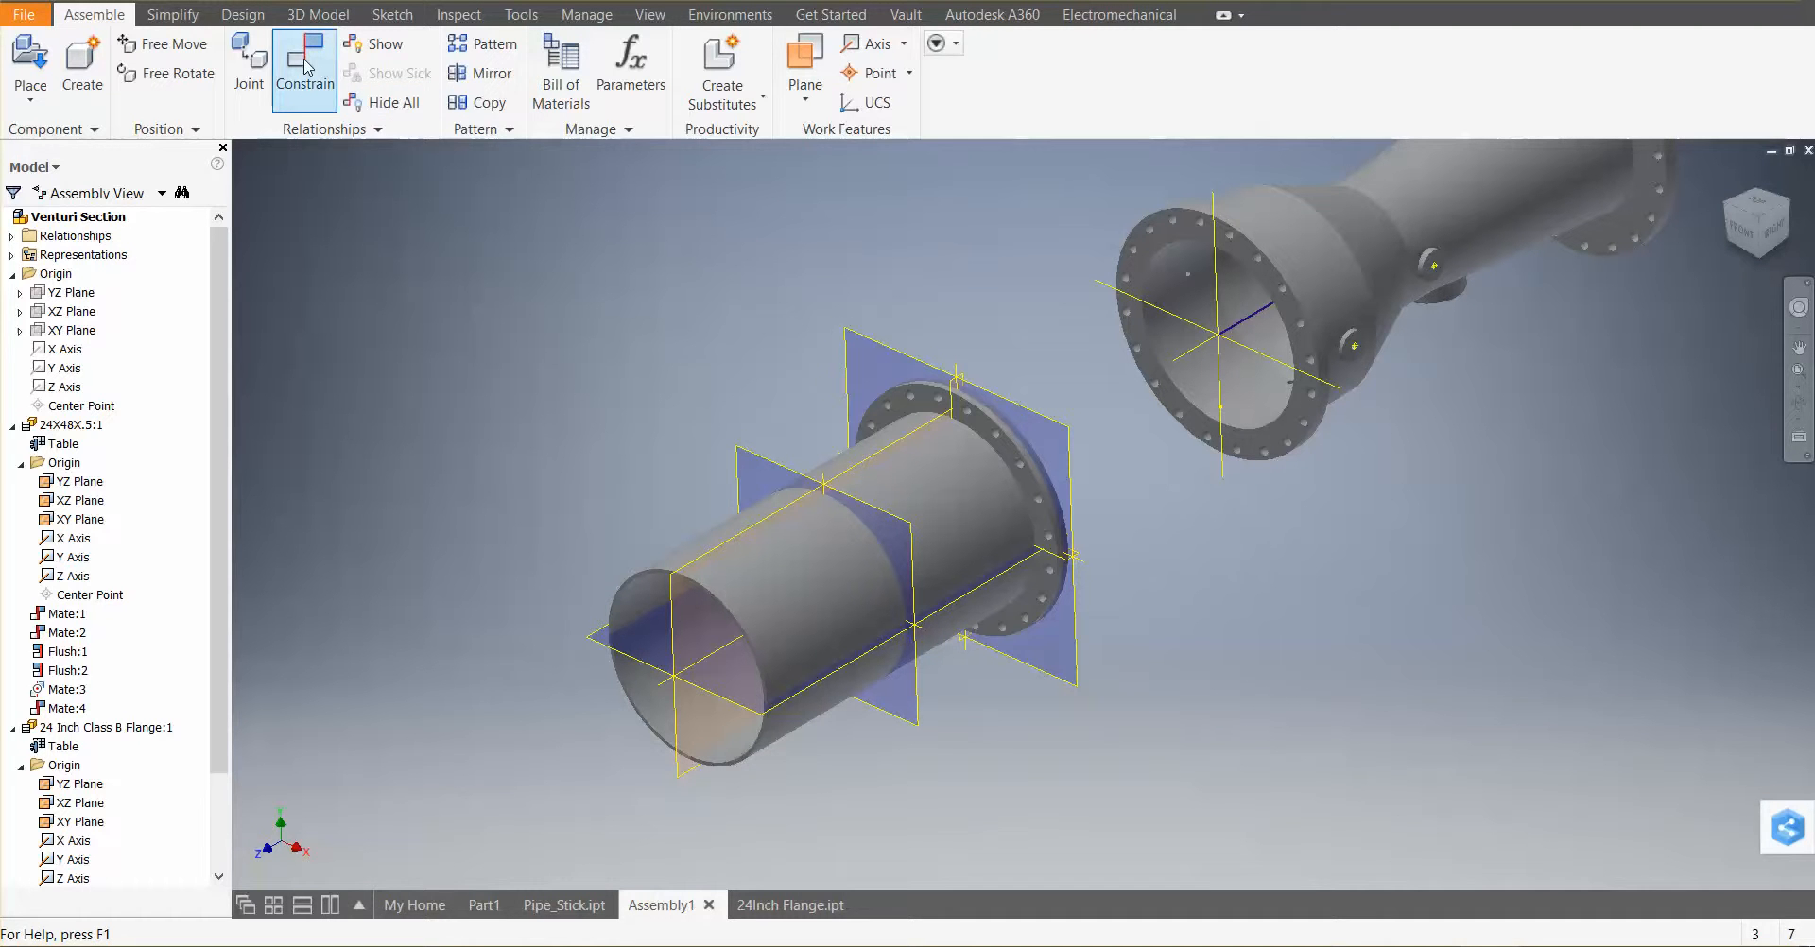
pyautogui.moveTo(1088, 453); pyautogui.dragTo(1033, 515, button='middle')
pyautogui.scroll(4, 1084, 554)
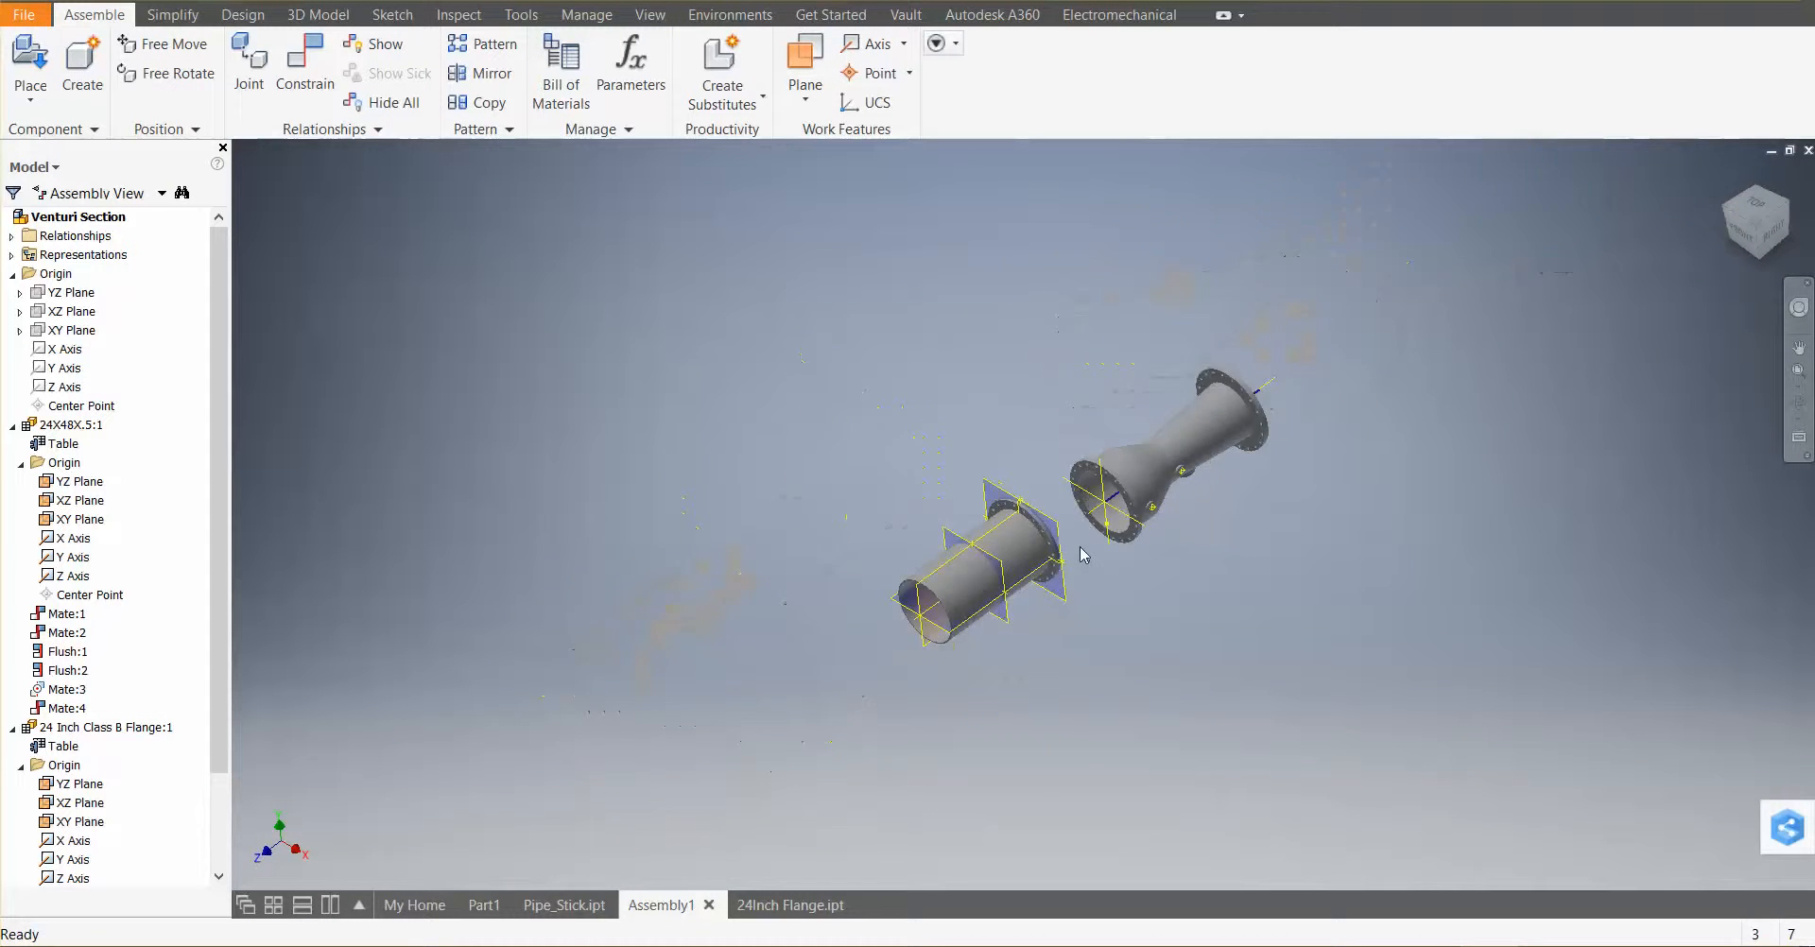
pyautogui.scroll(-5, 1081, 555)
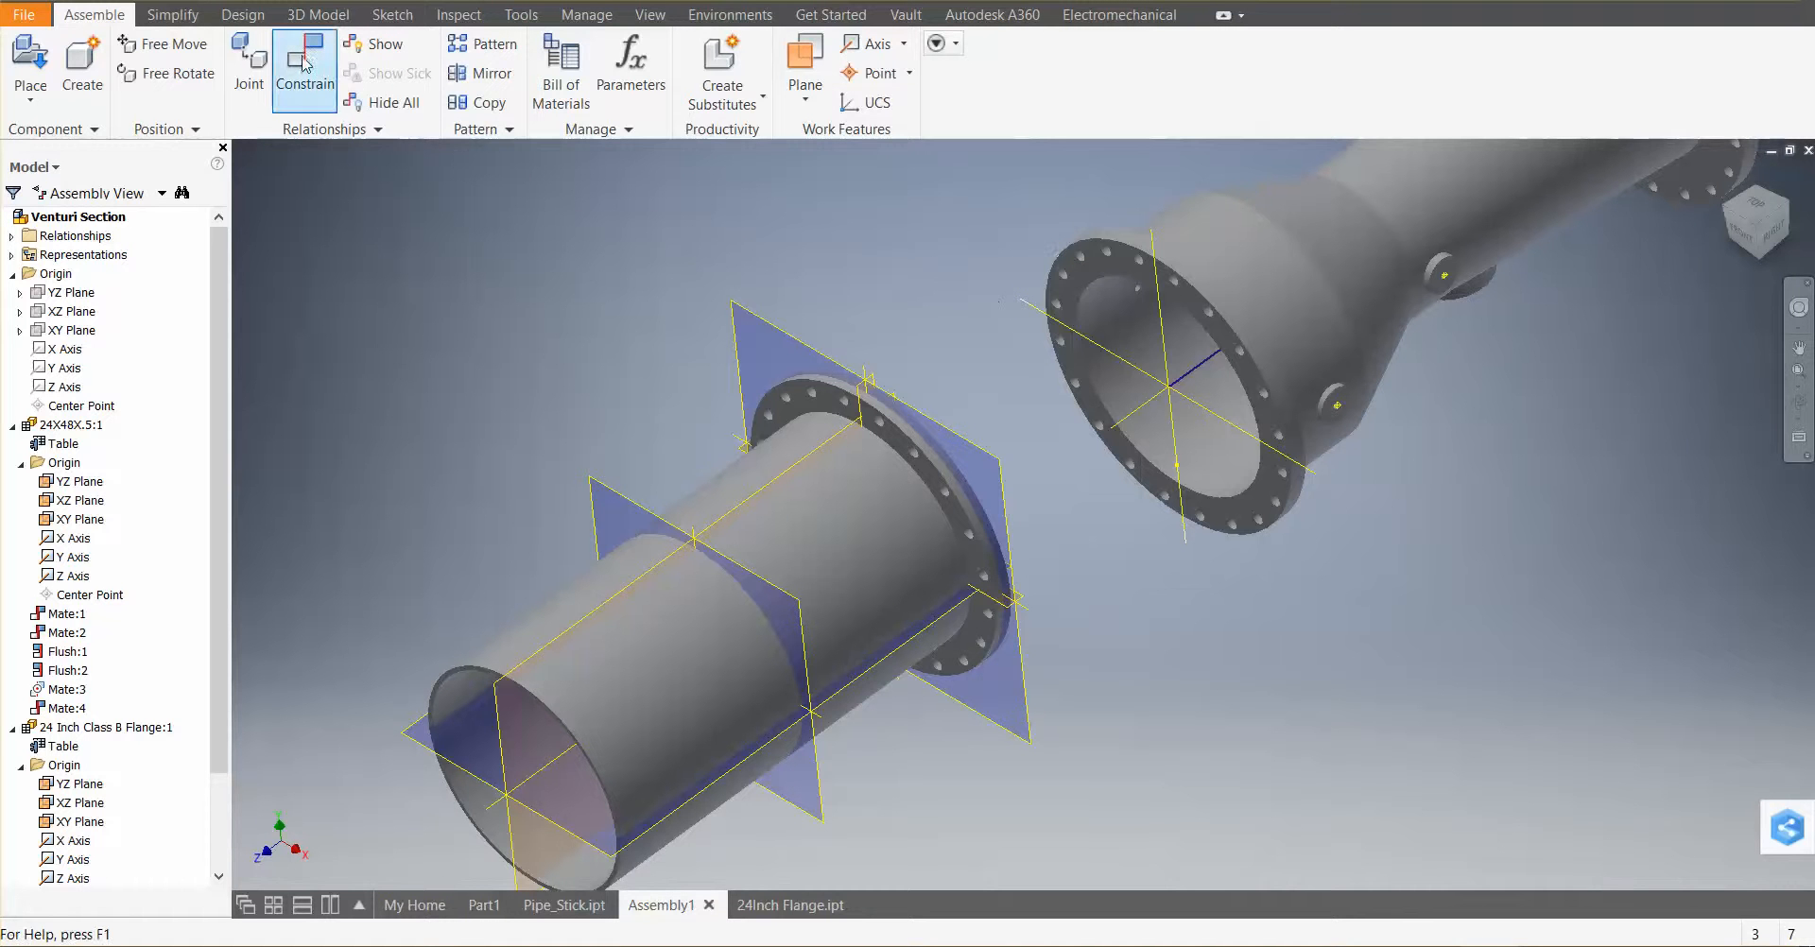
# Mate the venturi meter's inlet flange face to the pipe flange's face, then close the constraint dialog
pyautogui.click(305, 64)
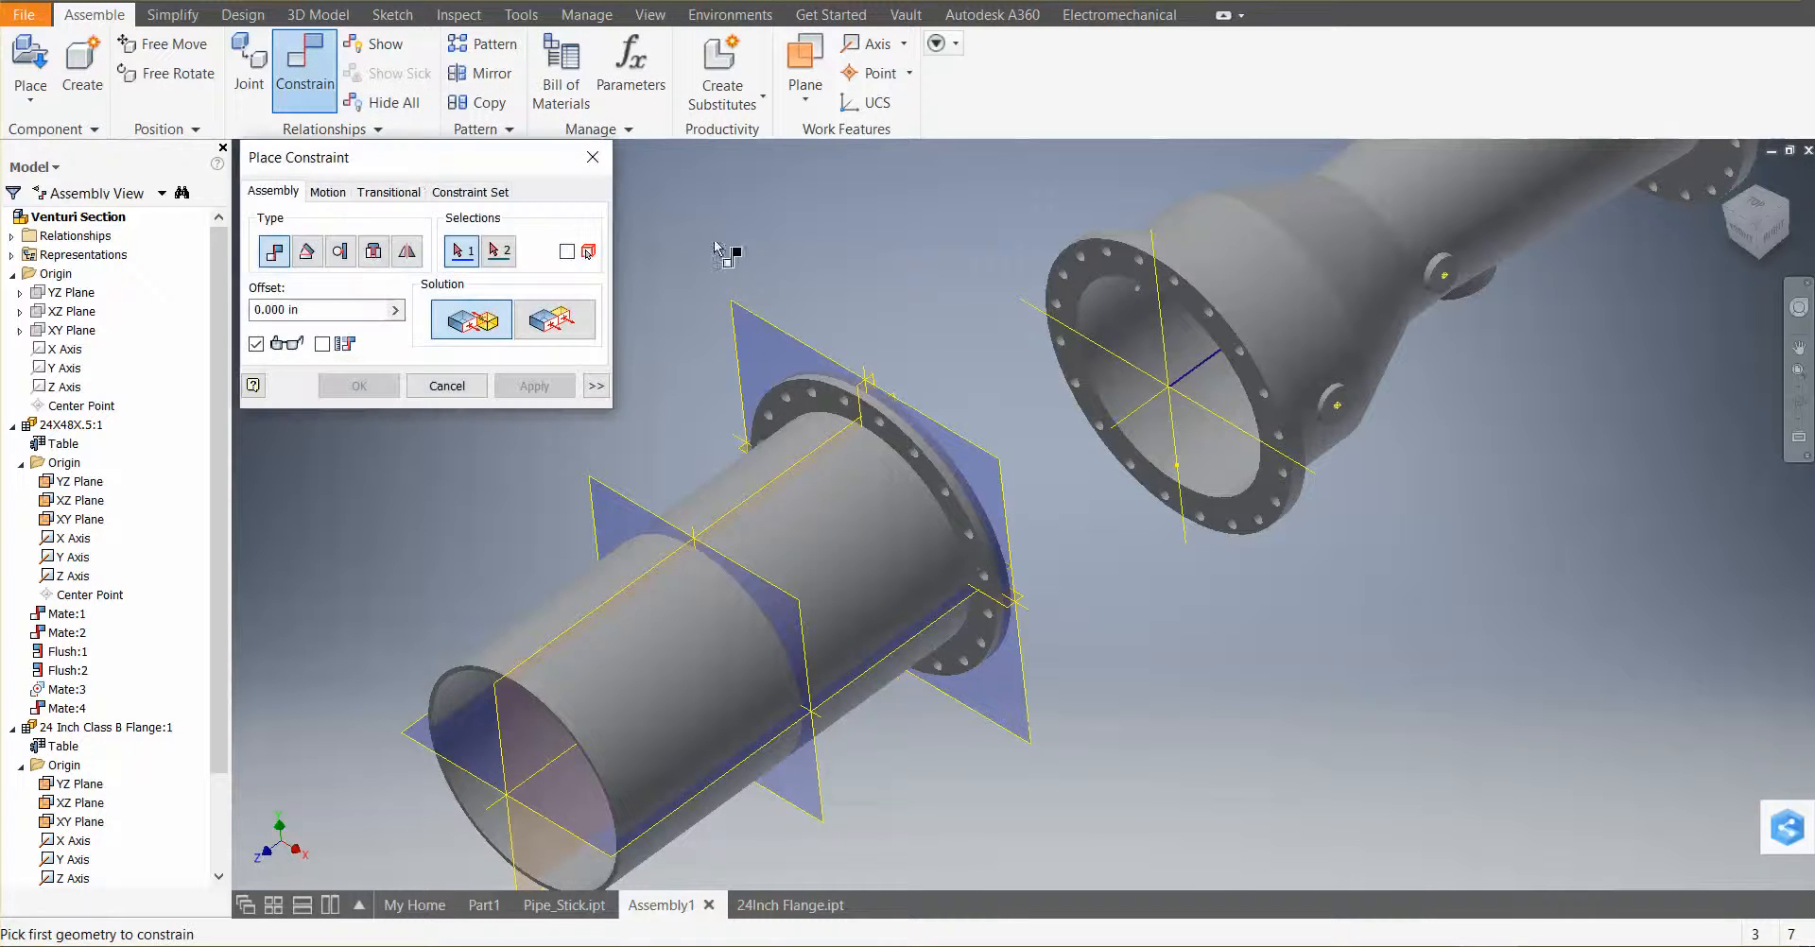
pyautogui.click(1251, 378)
pyautogui.keyDown('shift'); pyautogui.moveTo(1101, 515); pyautogui.dragTo(1008, 579, button='middle'); pyautogui.keyUp('shift')
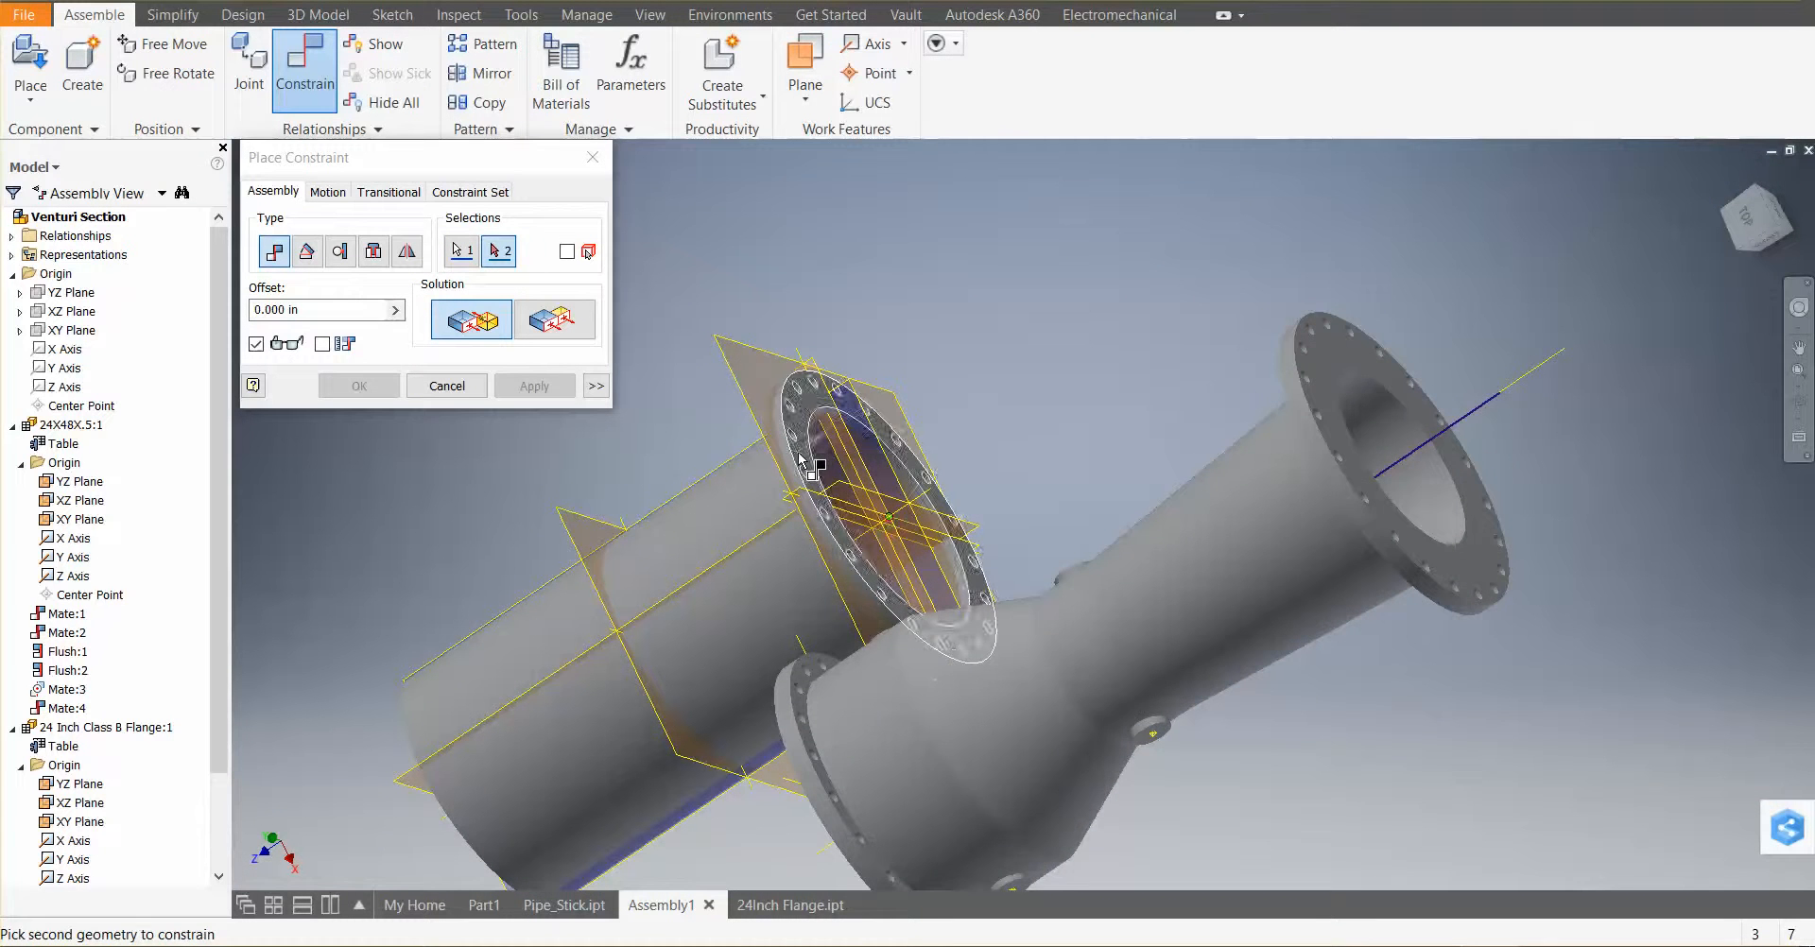
pyautogui.click(804, 463)
pyautogui.keyDown('shift'); pyautogui.moveTo(929, 487); pyautogui.dragTo(742, 435, button='middle'); pyautogui.keyUp('shift')
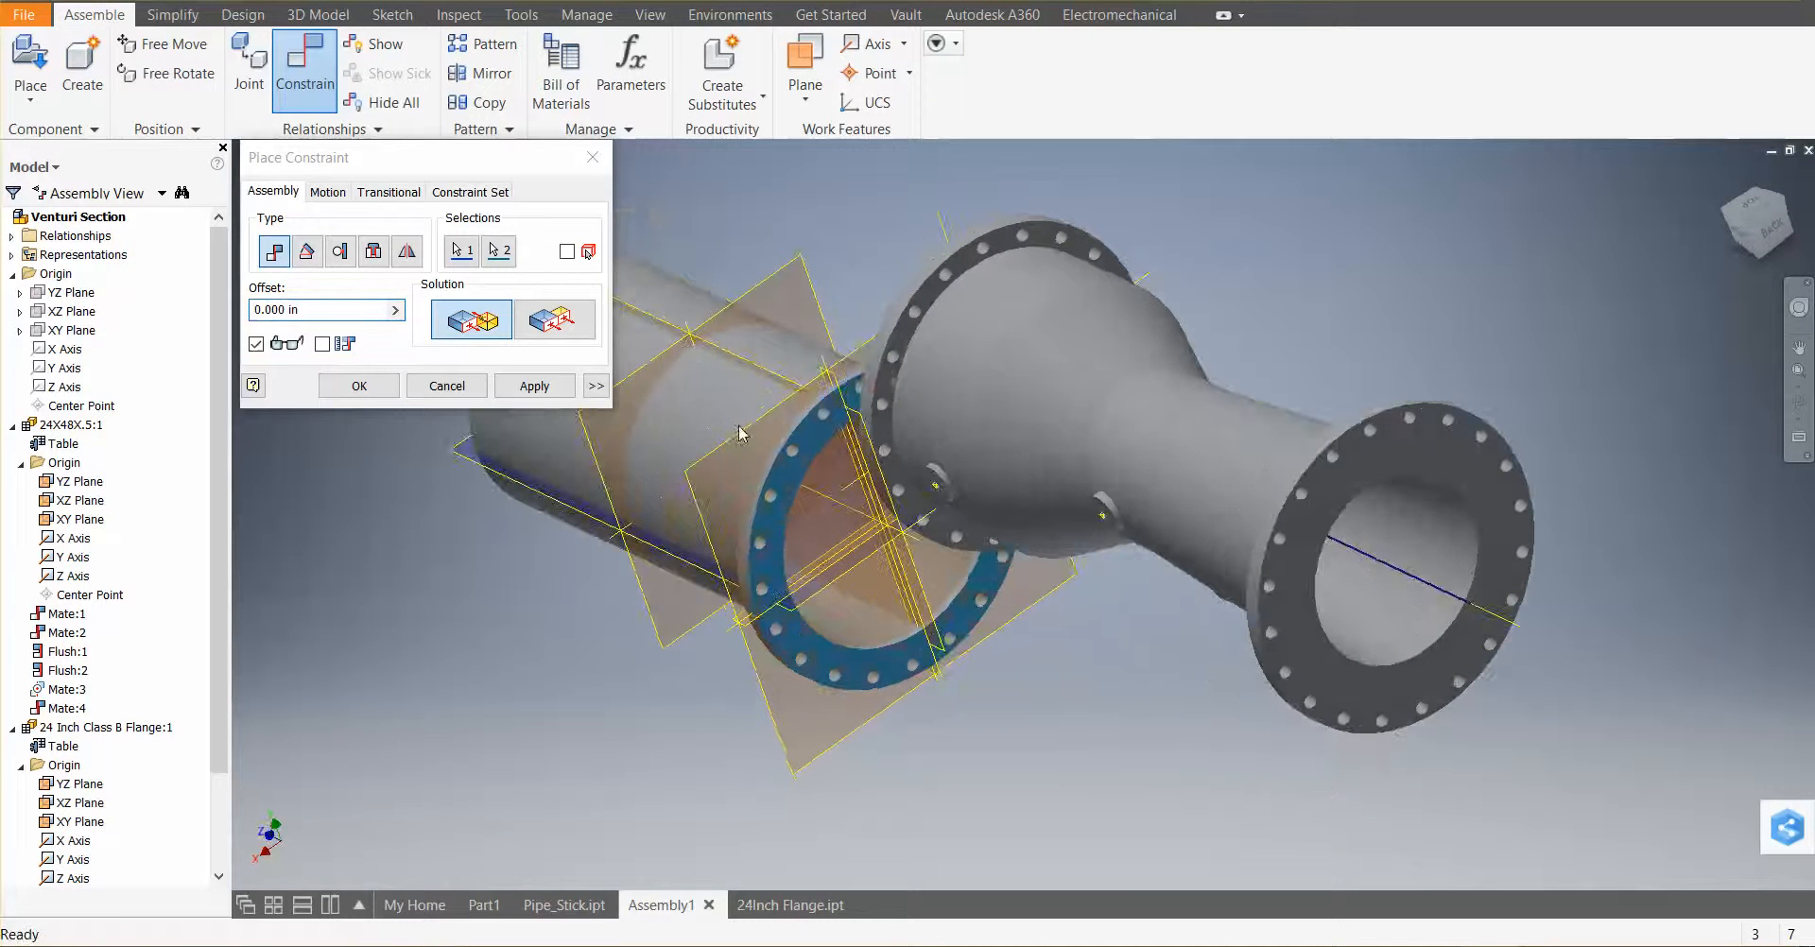
pyautogui.click(533, 388)
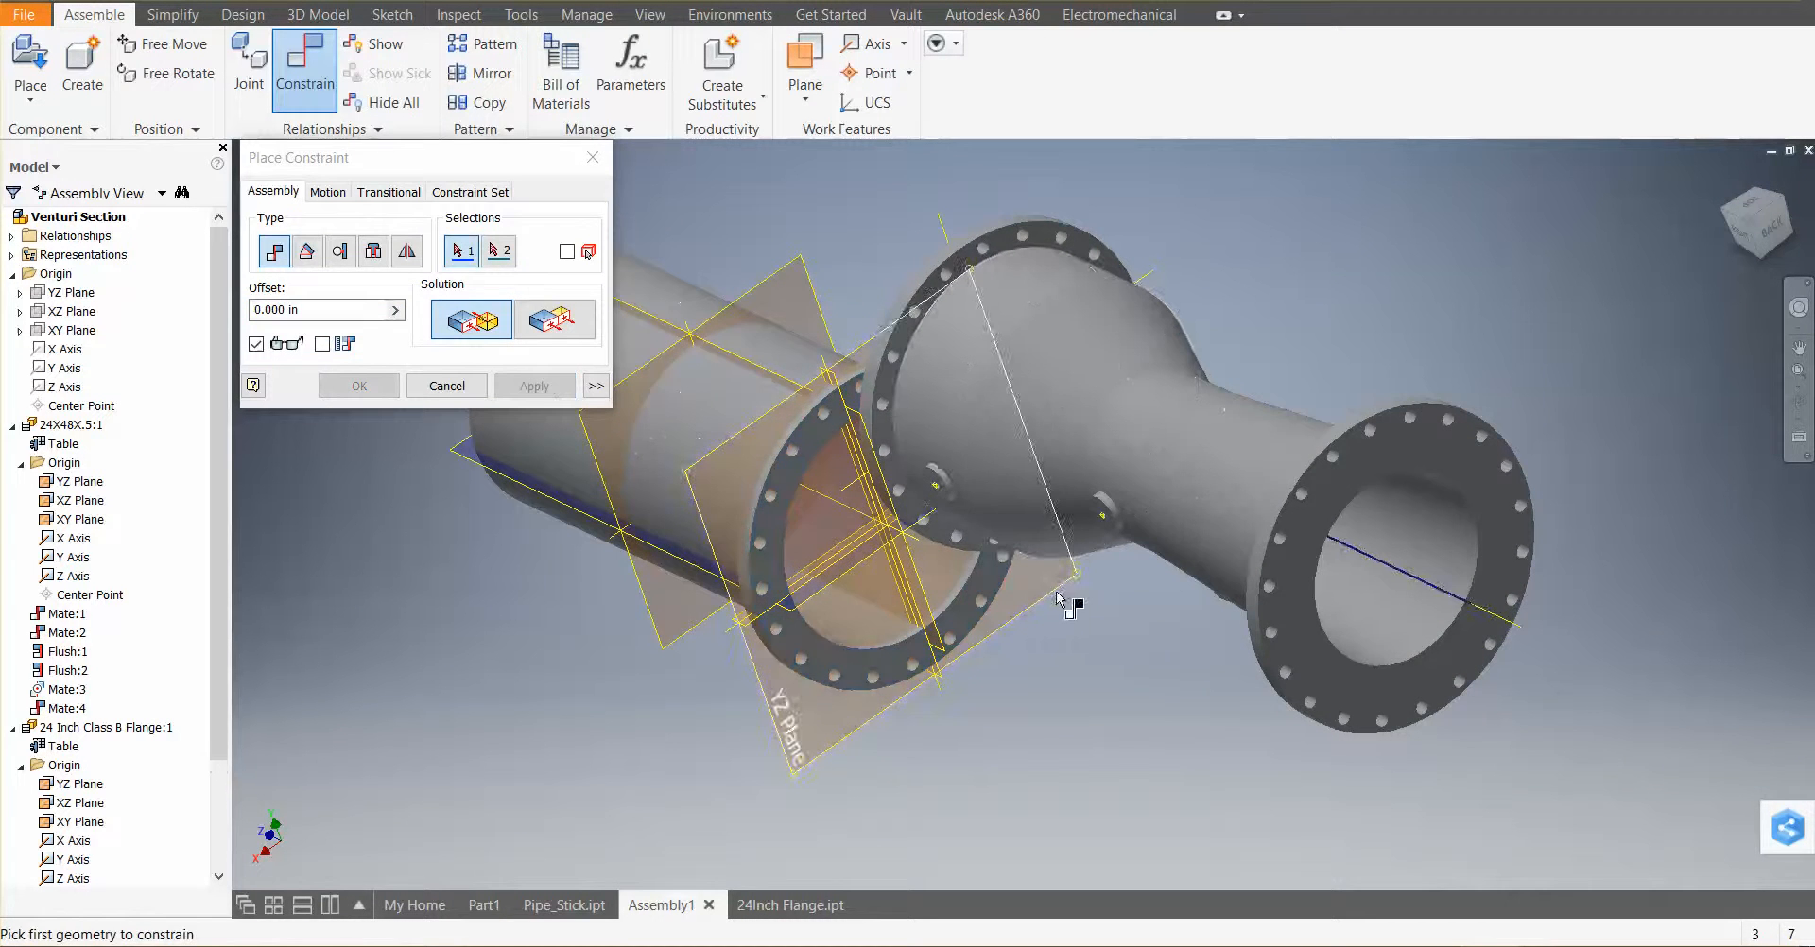
pyautogui.keyDown('shift'); pyautogui.moveTo(1058, 597); pyautogui.dragTo(1256, 592, button='middle'); pyautogui.keyUp('shift')
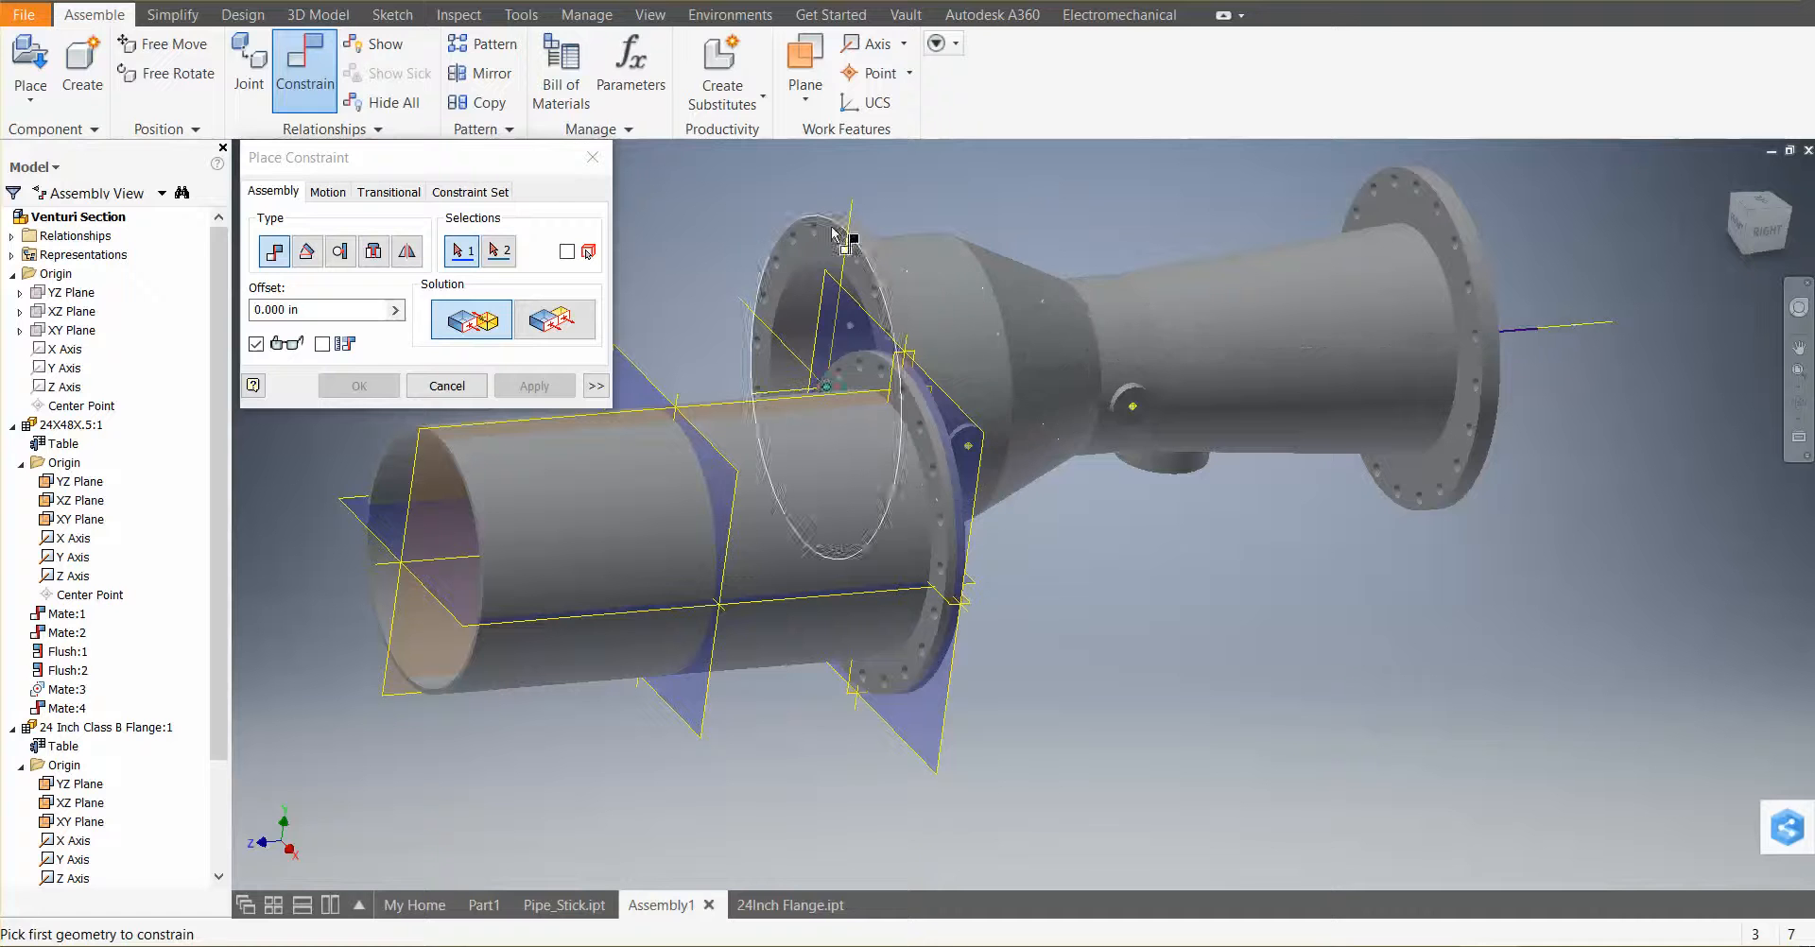
pyautogui.click(465, 386)
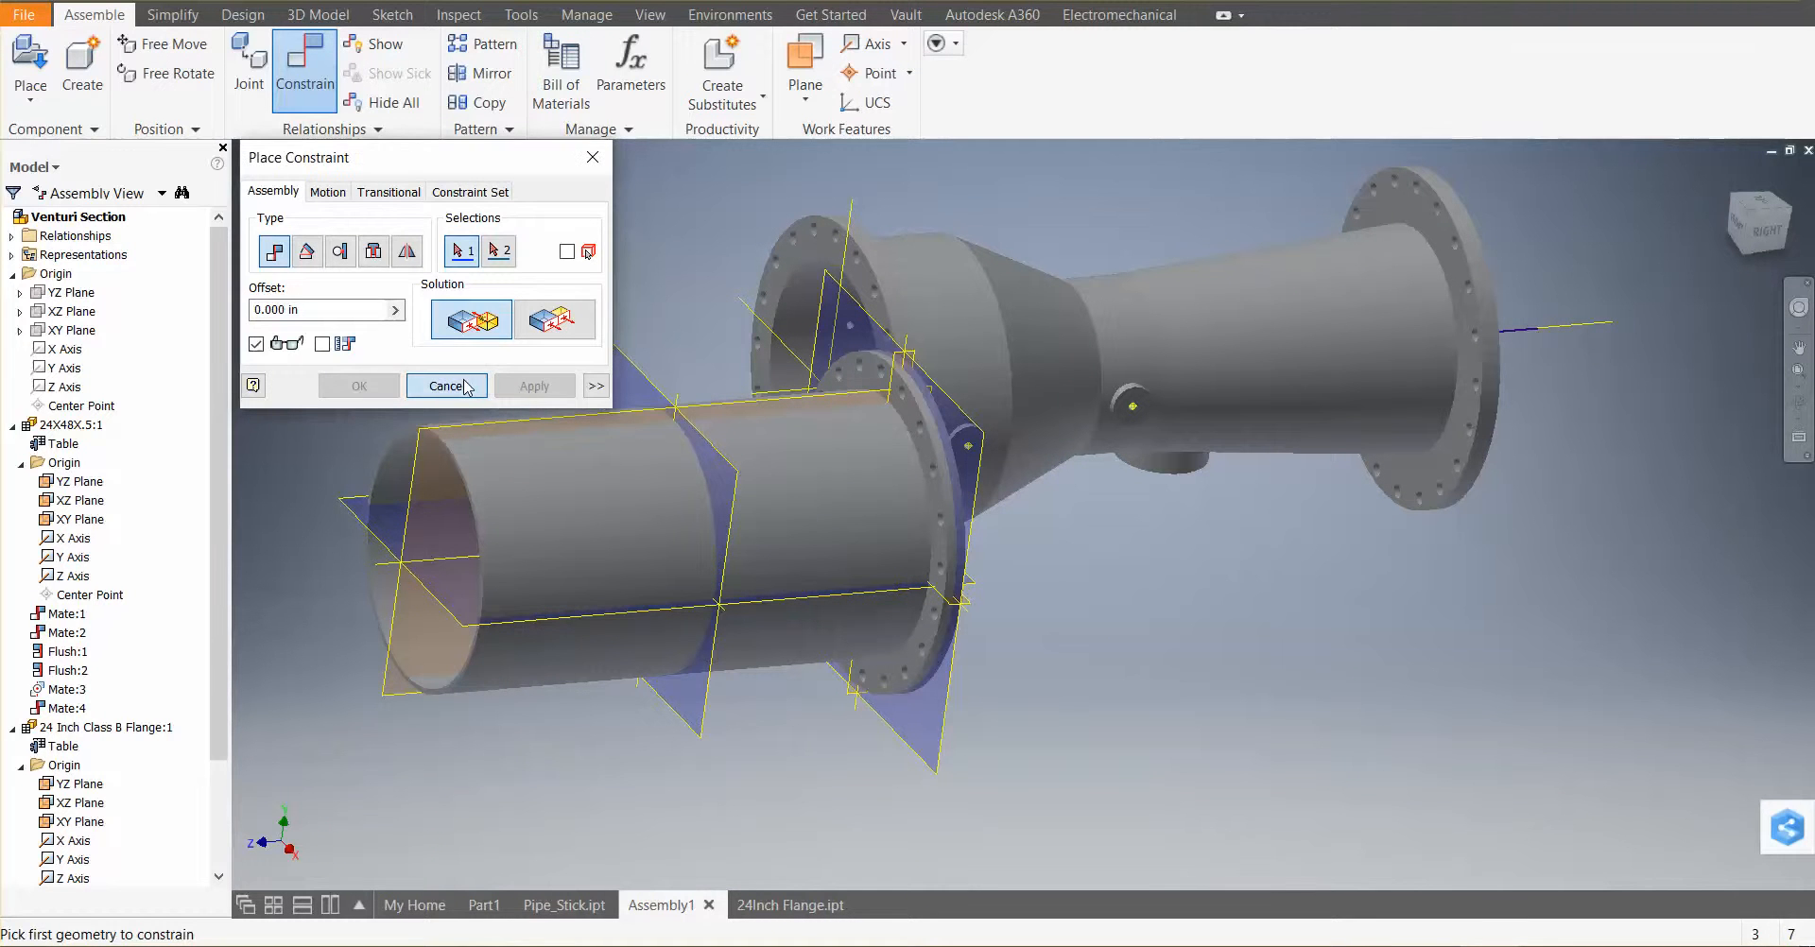
# Expand the venturi meter in the model tree and turn on visibility of its origin planes and axes
pyautogui.scroll(-3, 203, 680)
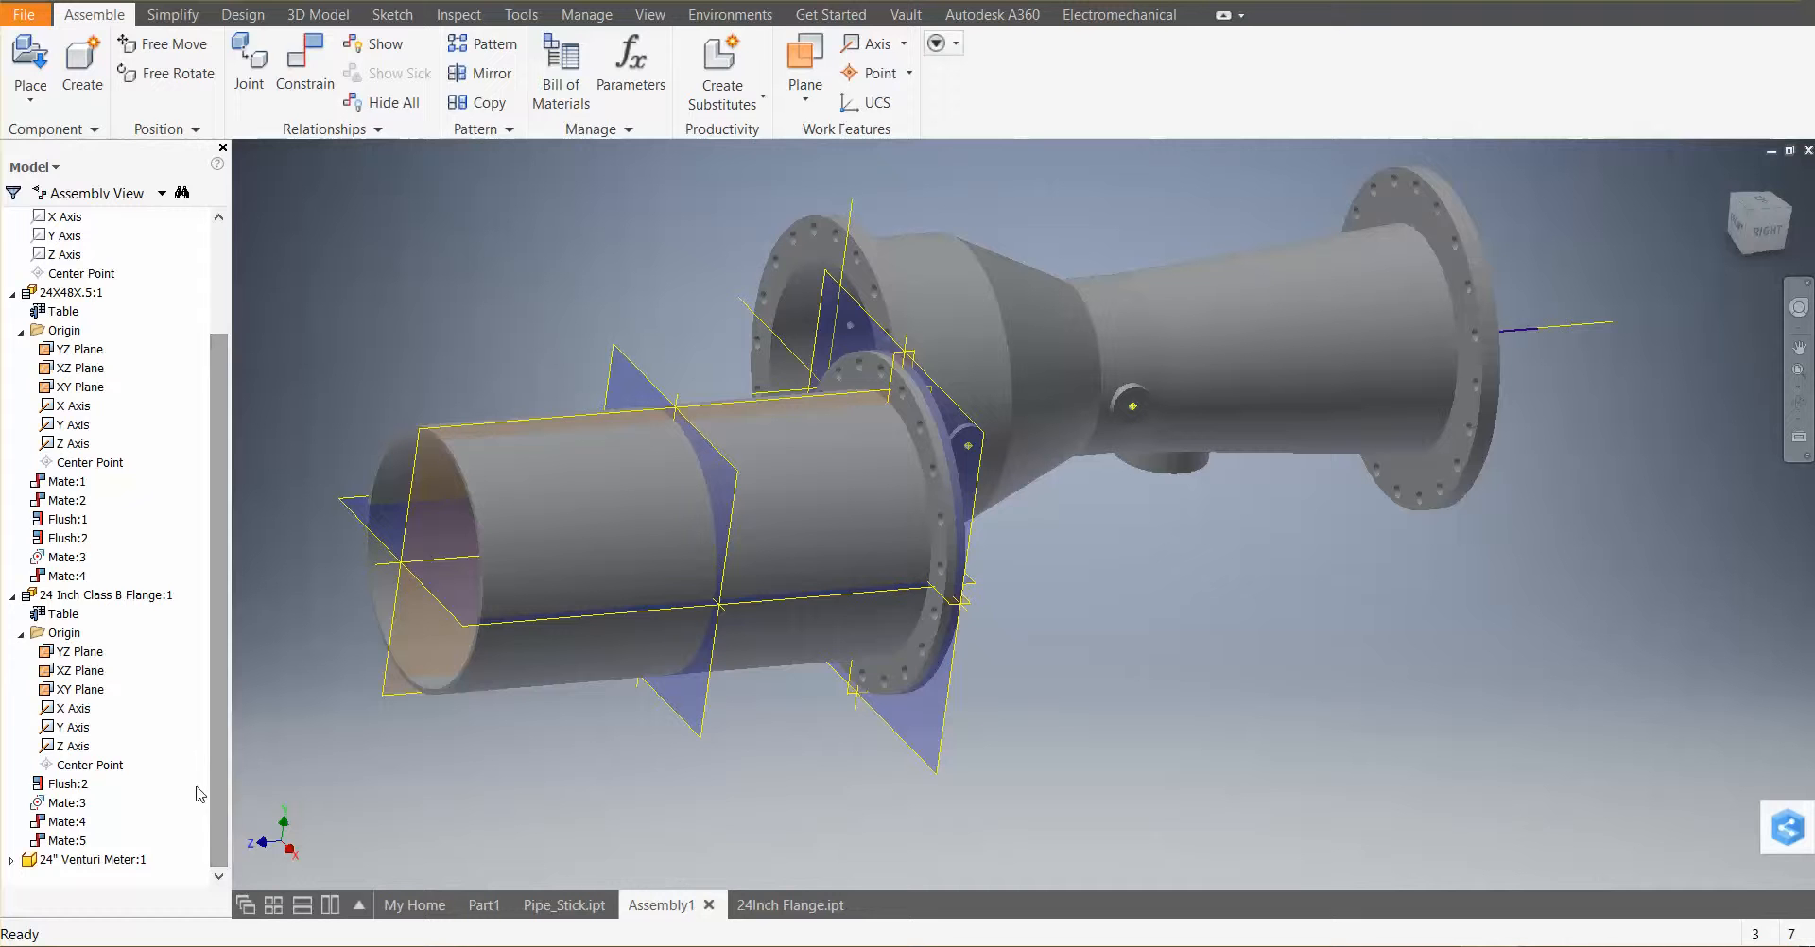
pyautogui.click(11, 293)
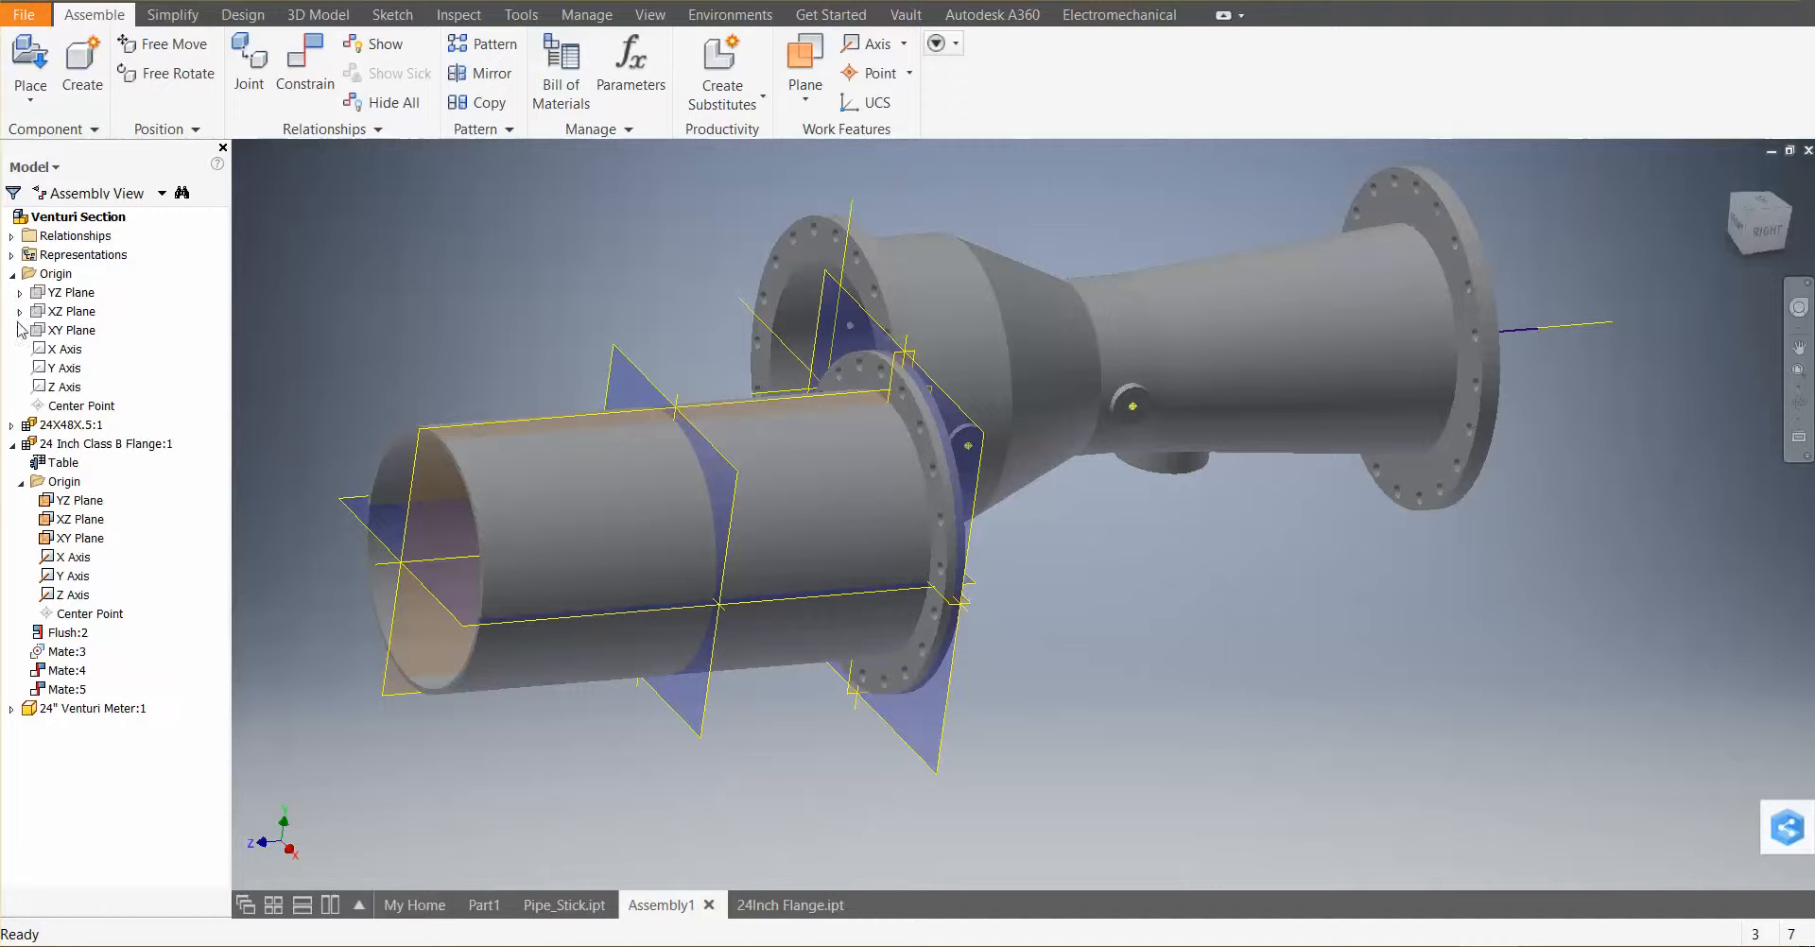
pyautogui.click(11, 708)
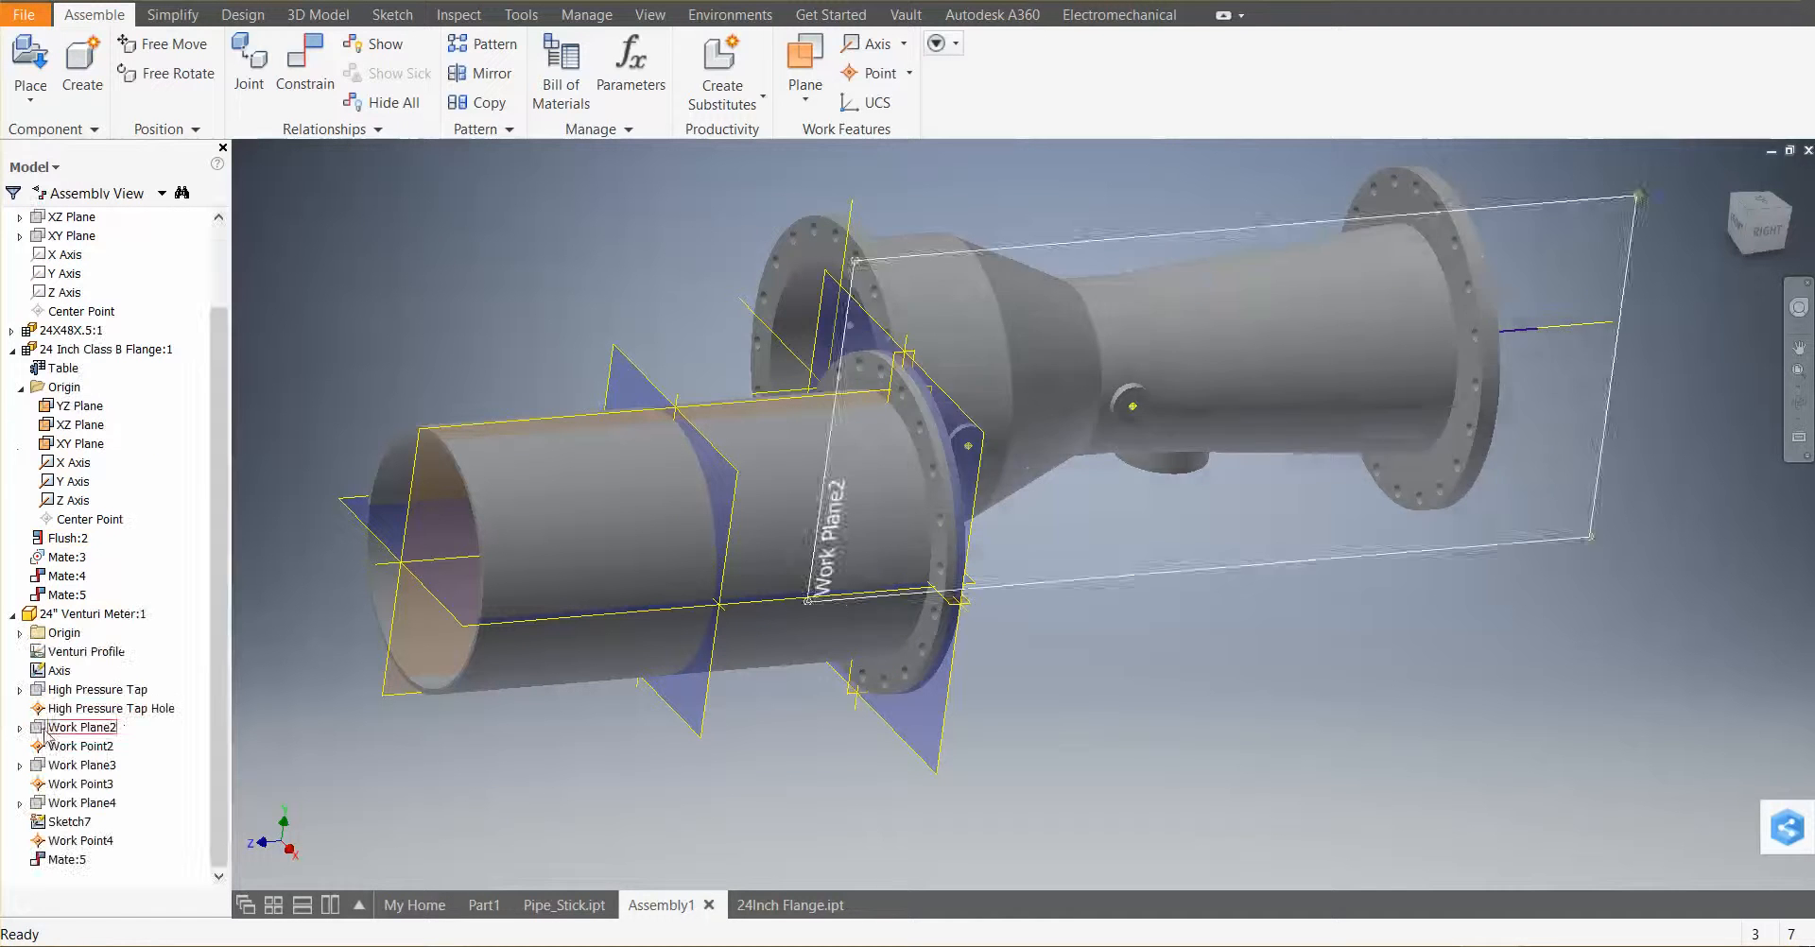
pyautogui.rightClick(54, 636)
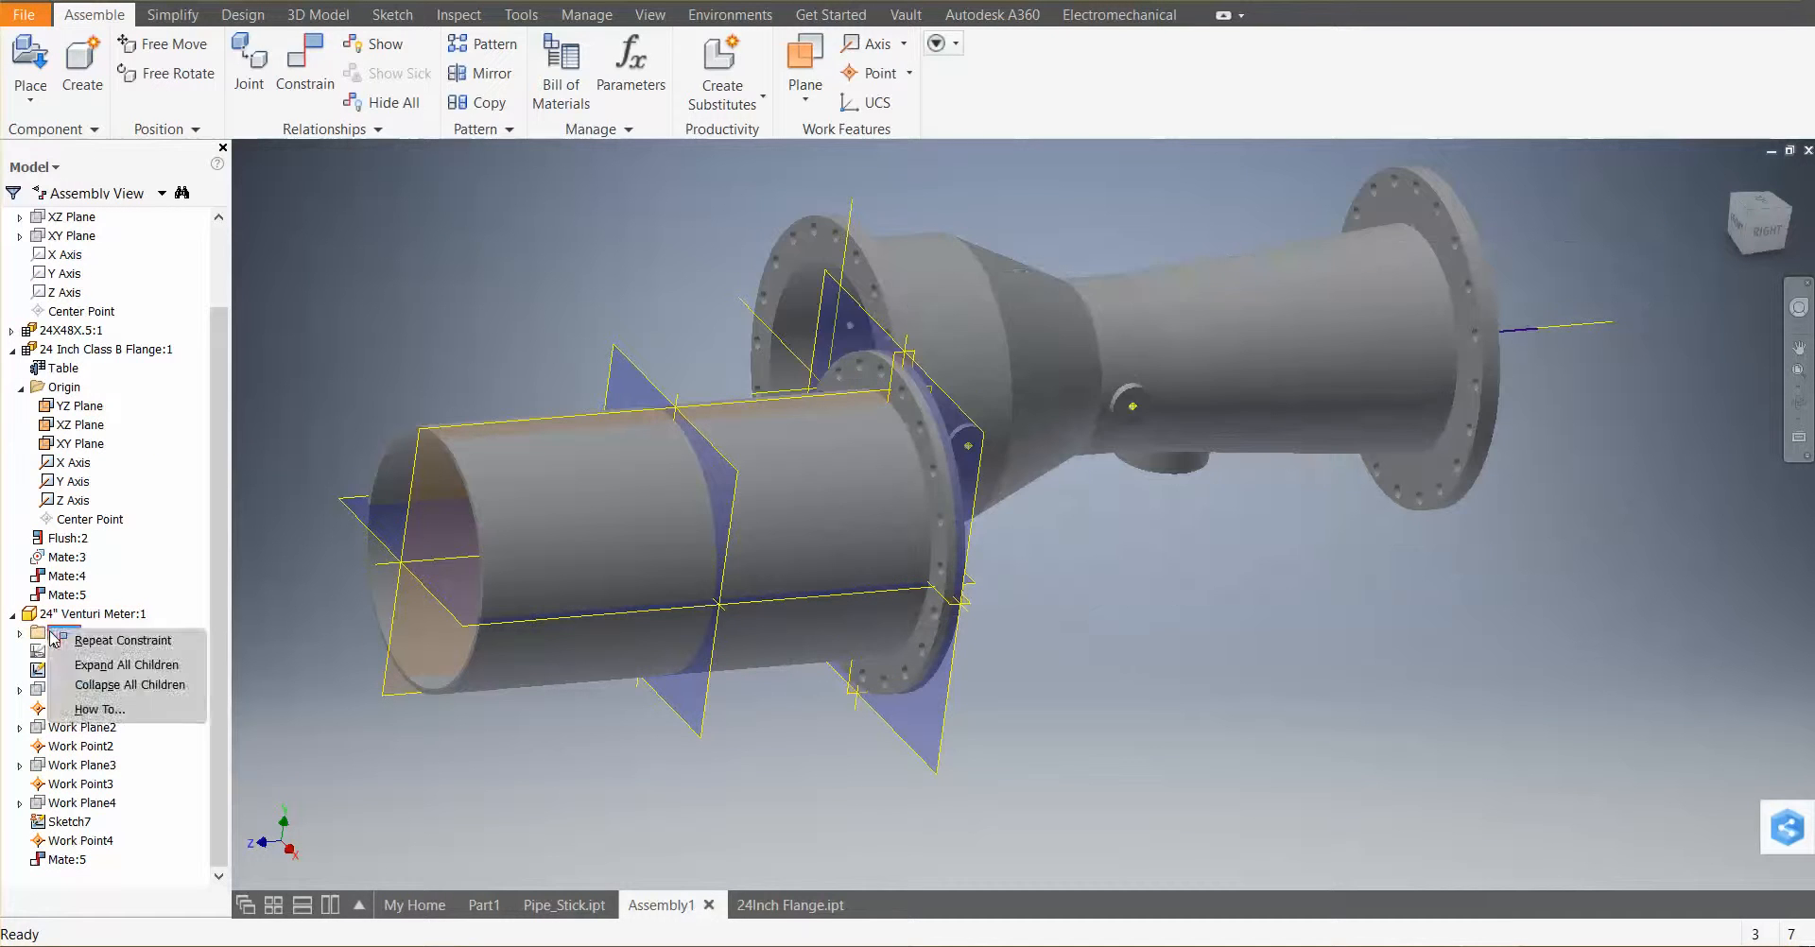
pyautogui.press('Escape')
pyautogui.click(20, 633)
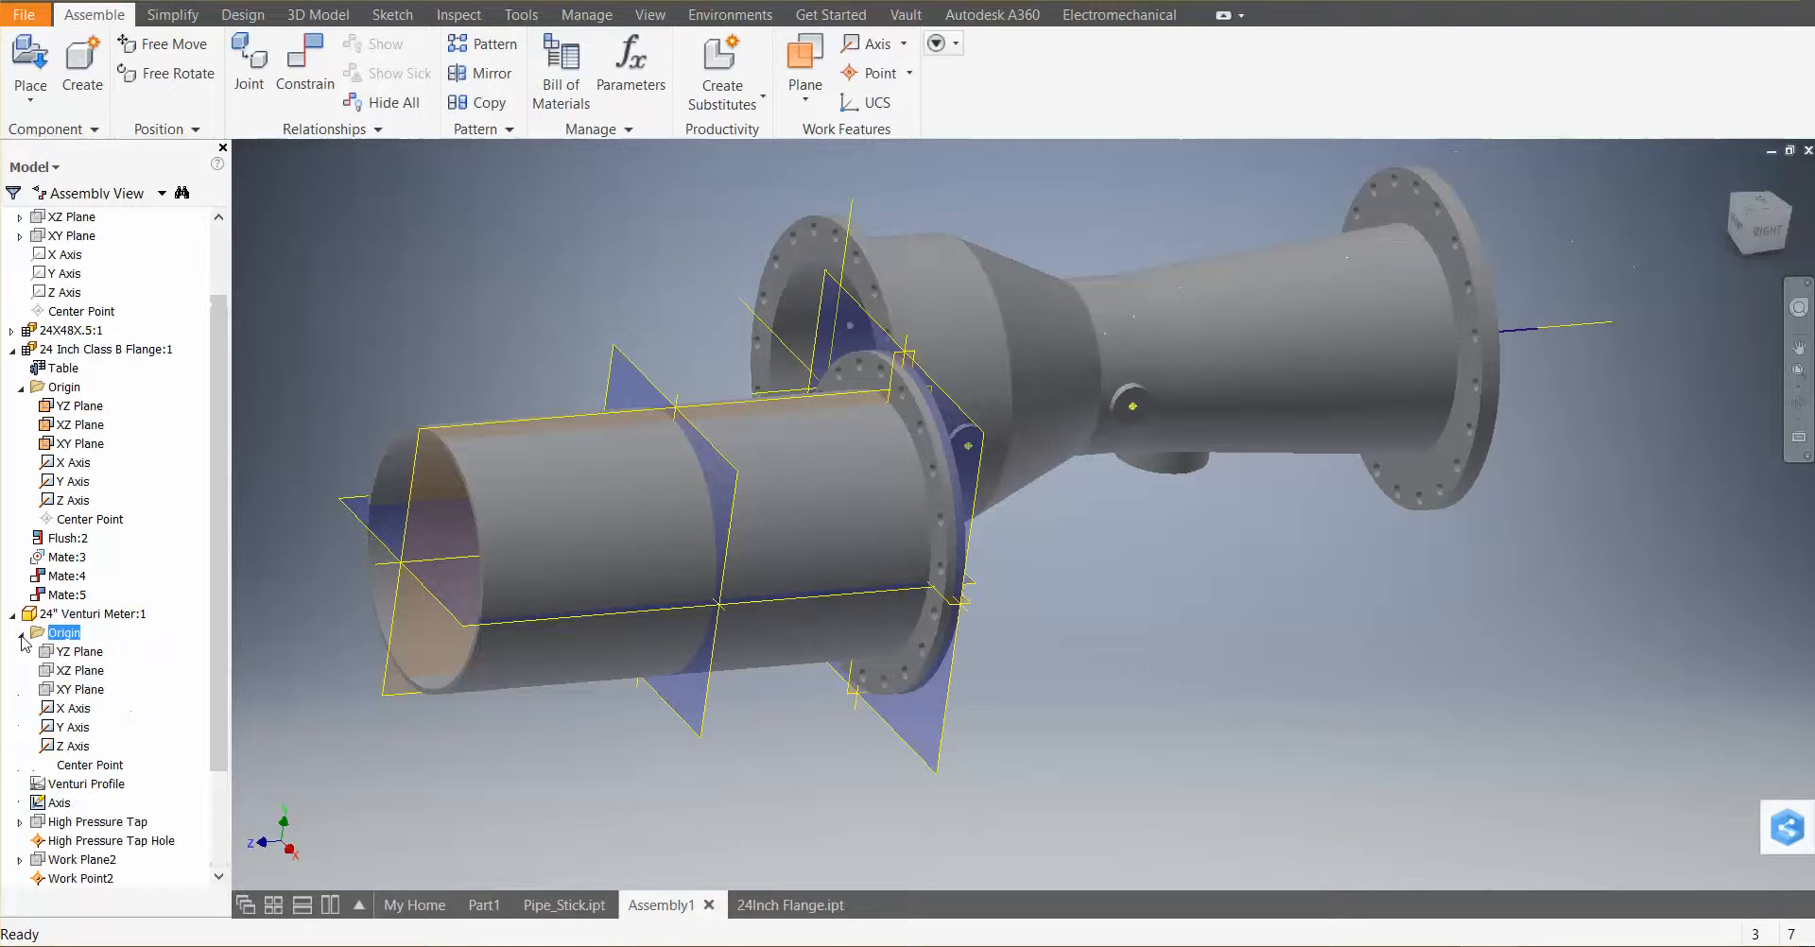
pyautogui.click(80, 652)
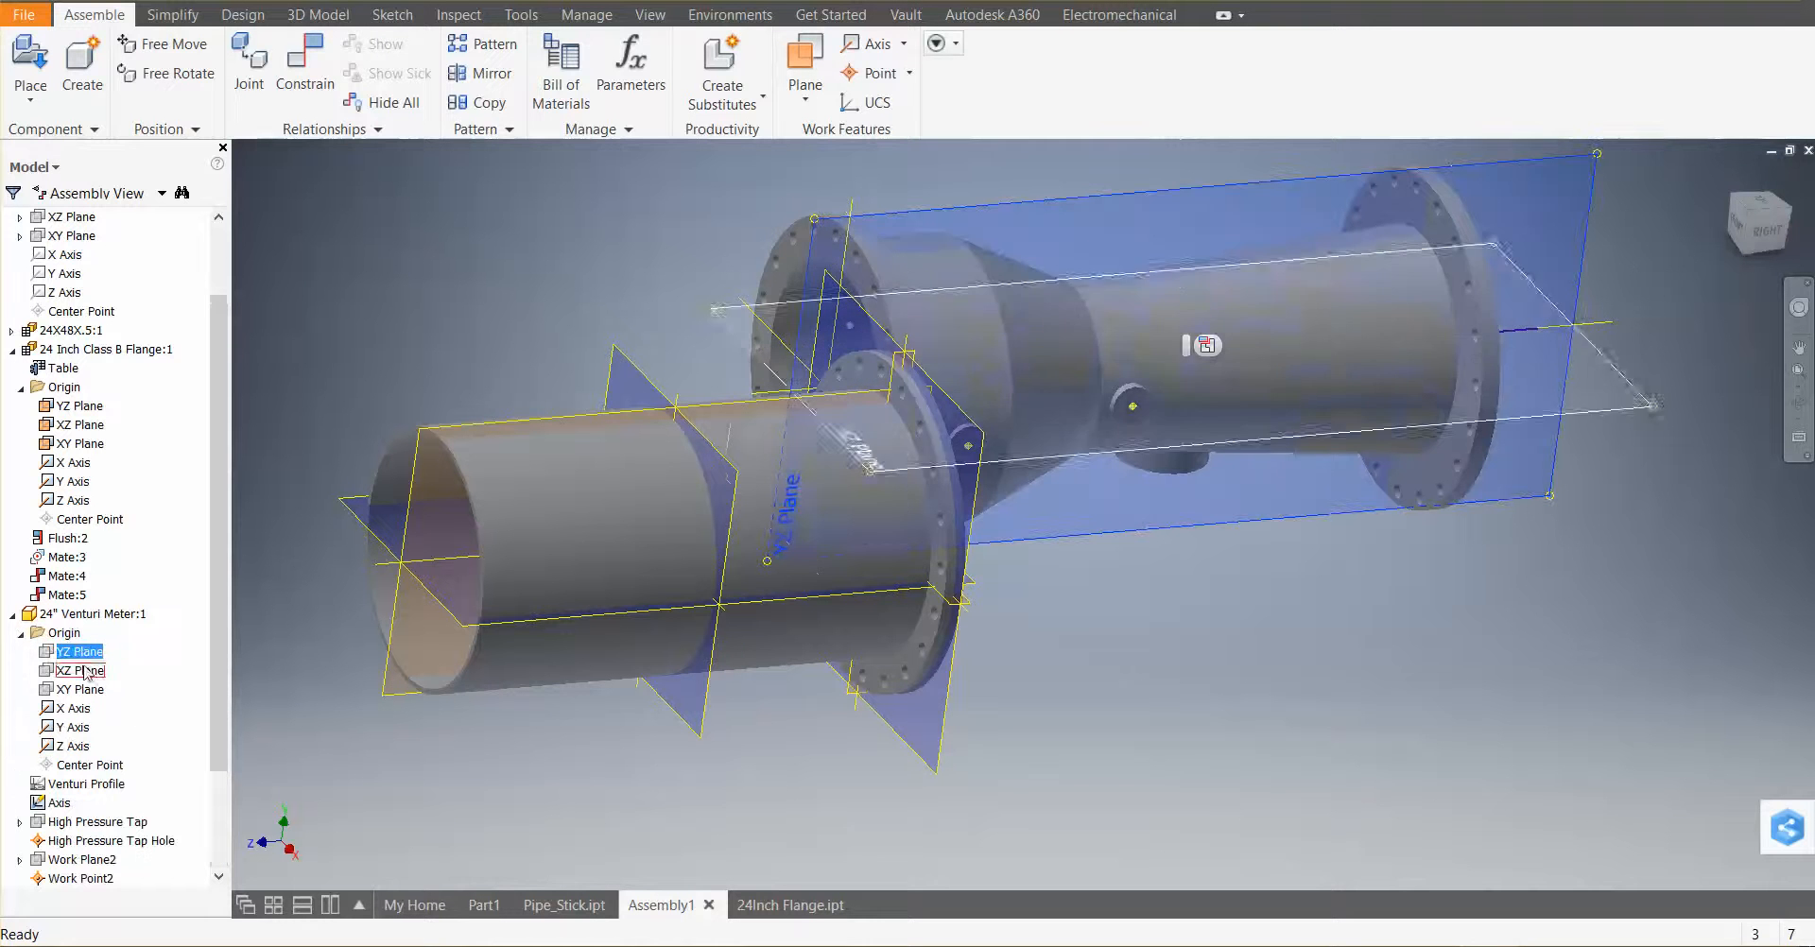
pyautogui.keyDown('shift'); pyautogui.click(79, 748); pyautogui.keyUp('shift')
pyautogui.rightClick(79, 747)
pyautogui.click(152, 782)
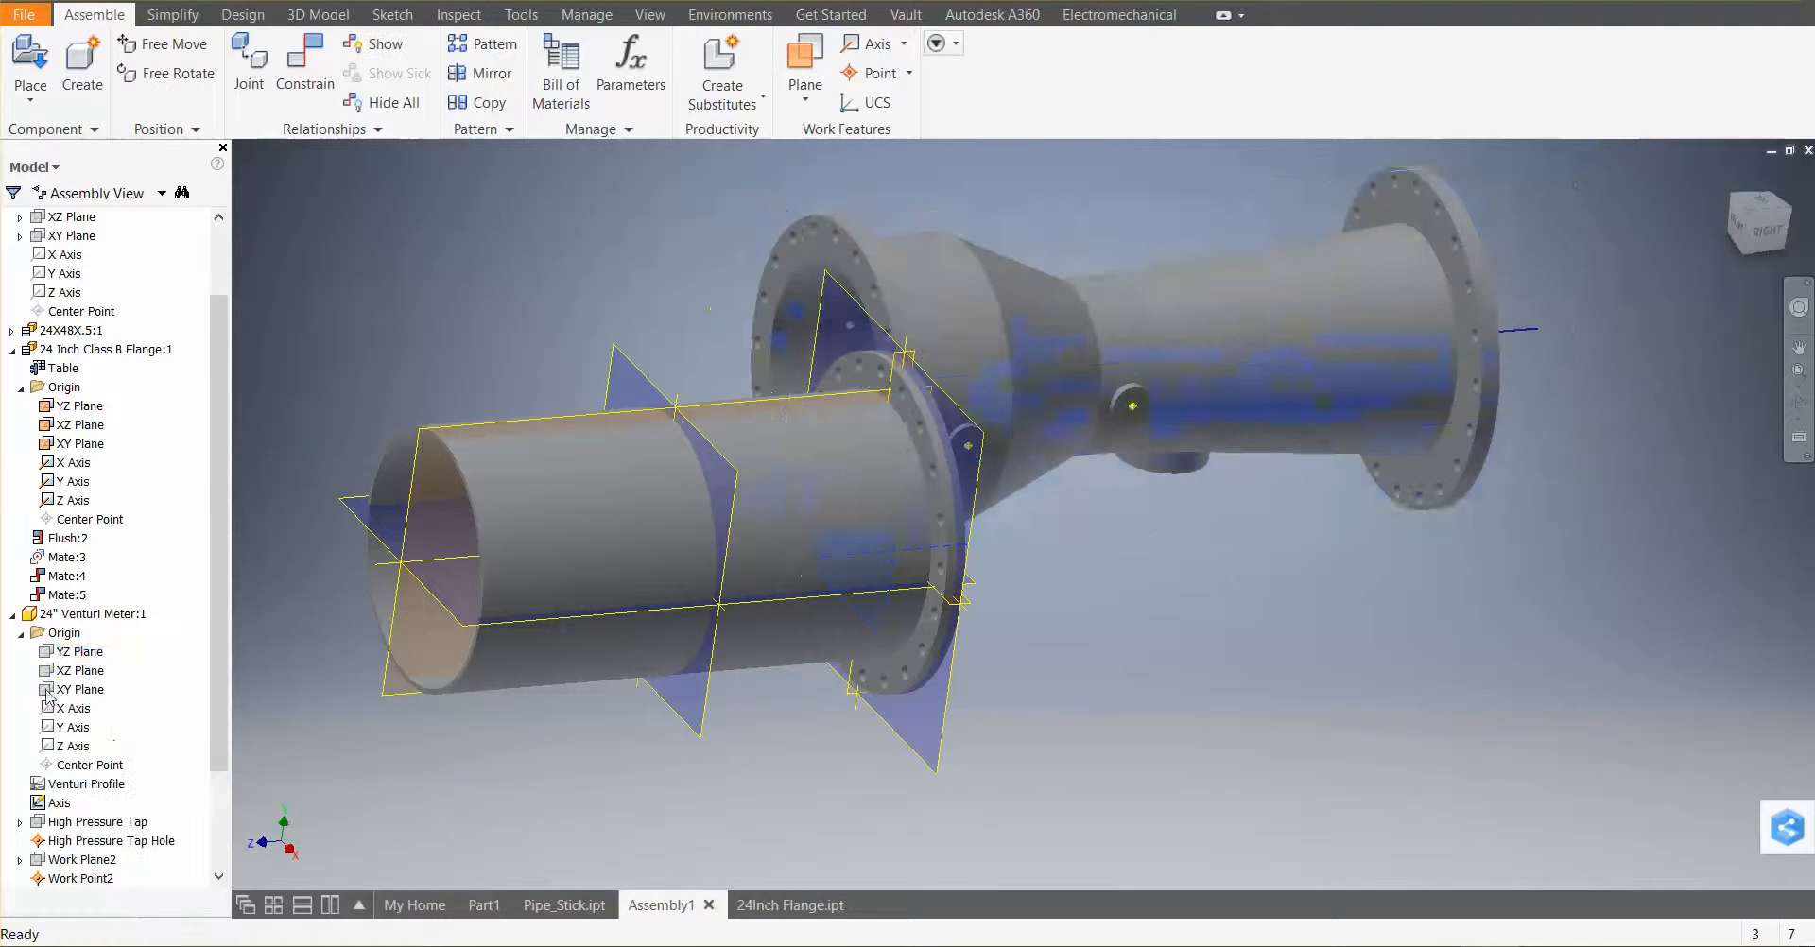
pyautogui.click(80, 652)
pyautogui.keyDown('shift'); pyautogui.click(76, 746); pyautogui.keyUp('shift')
pyautogui.rightClick(80, 753)
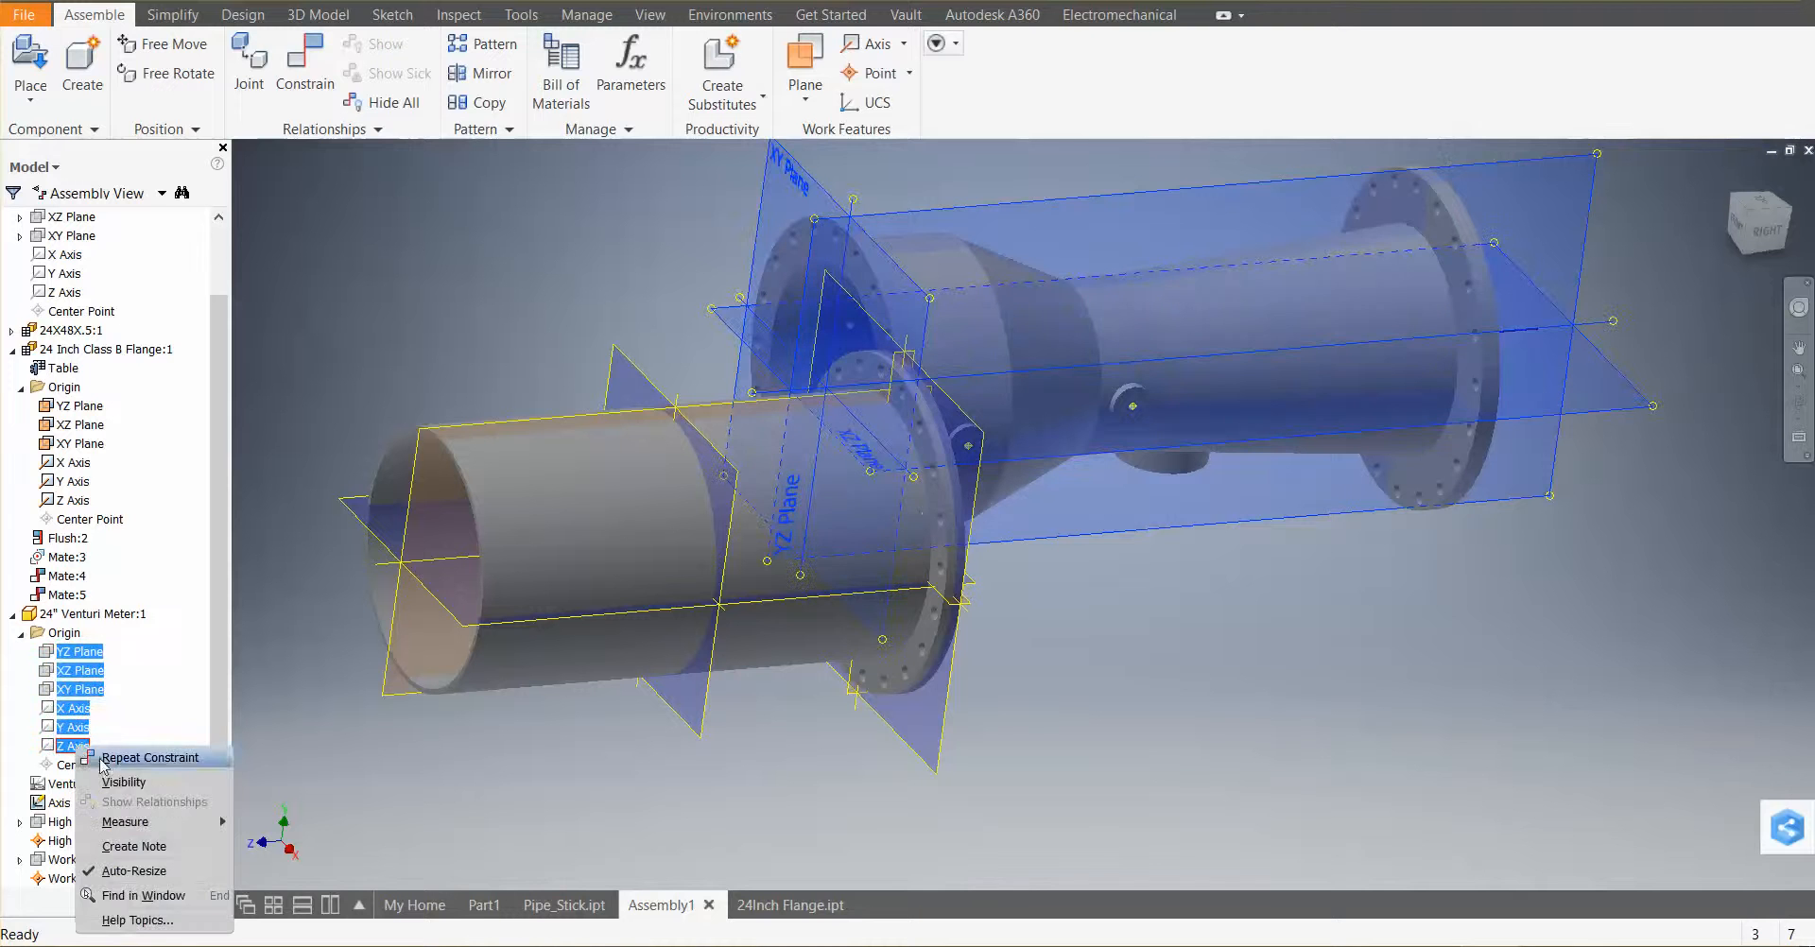
pyautogui.click(109, 781)
# Mate the venturi meter's horizontal origin plane with the pipe's horizontal origin plane
pyautogui.moveTo(1203, 642); pyautogui.dragTo(1319, 689, button='middle')
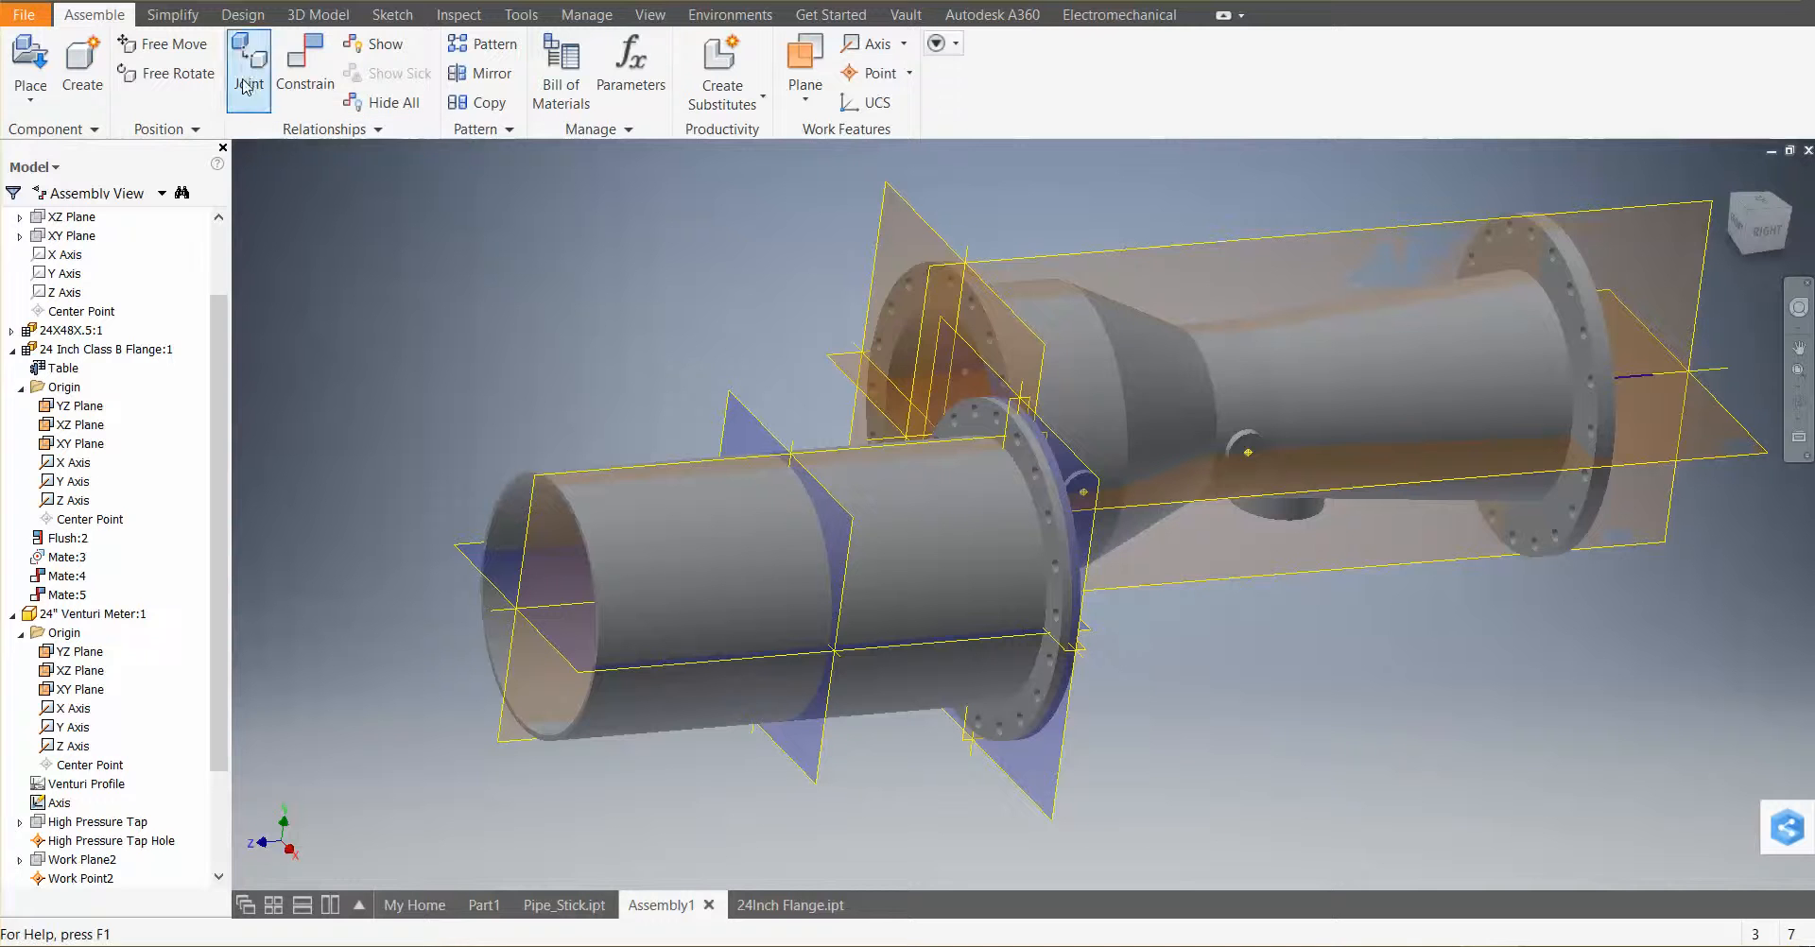
pyautogui.click(285, 79)
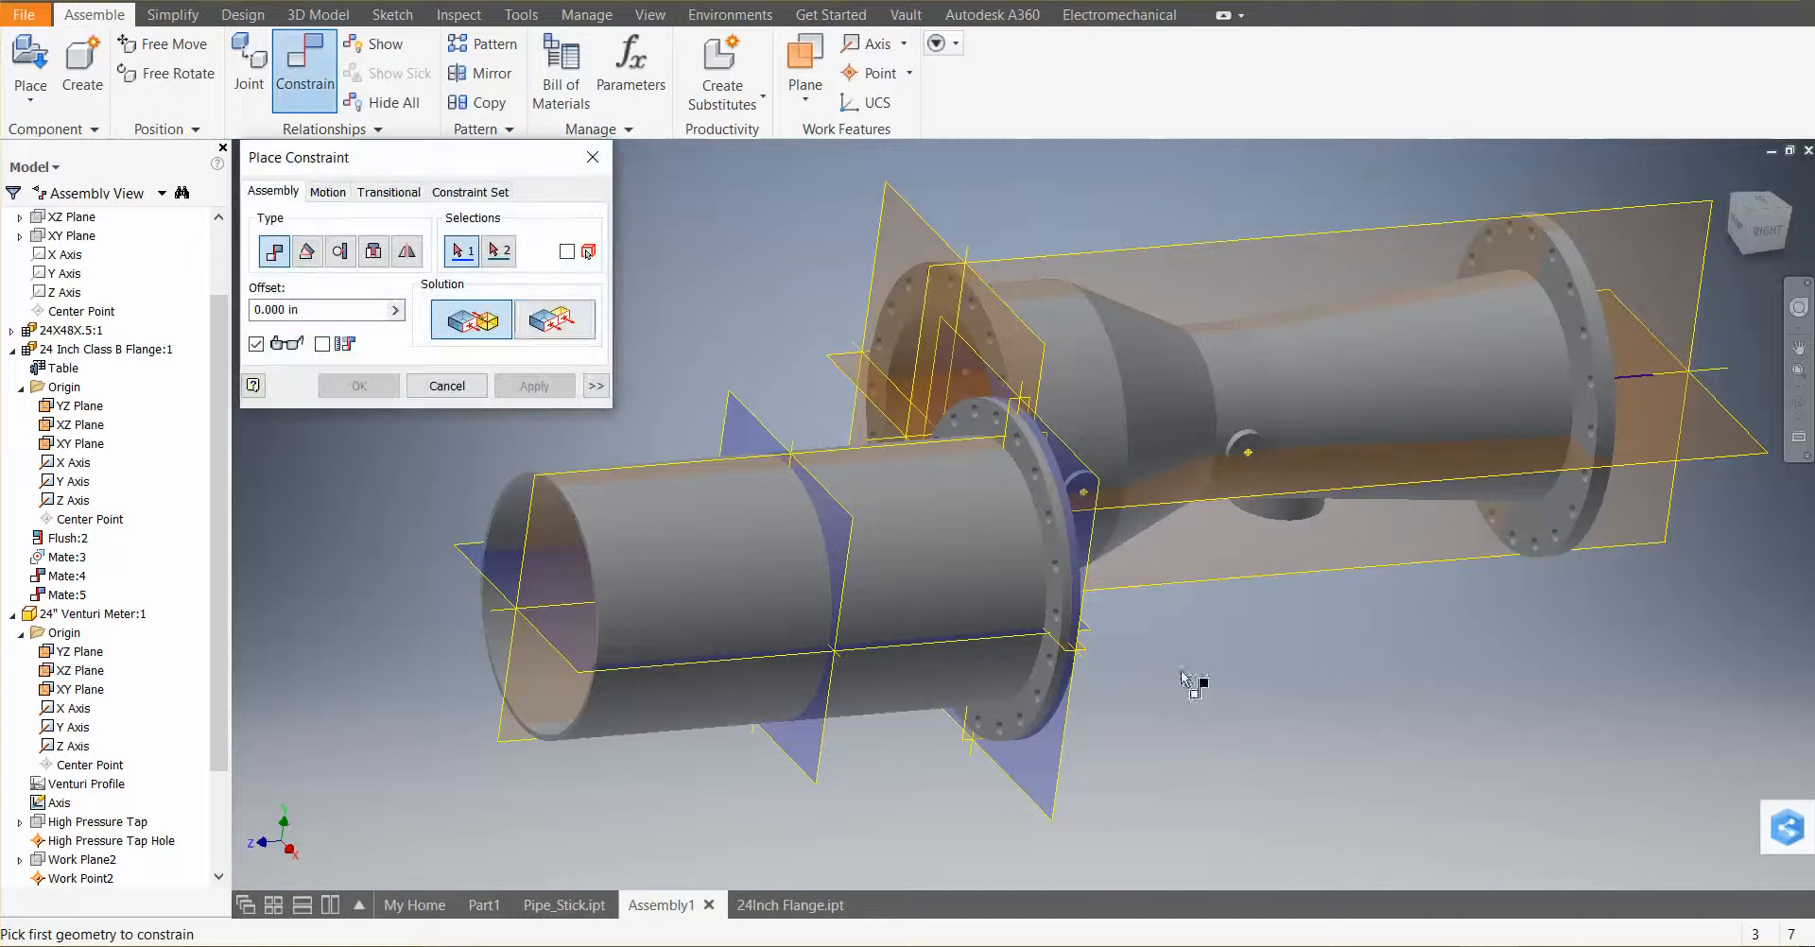
pyautogui.click(1155, 511)
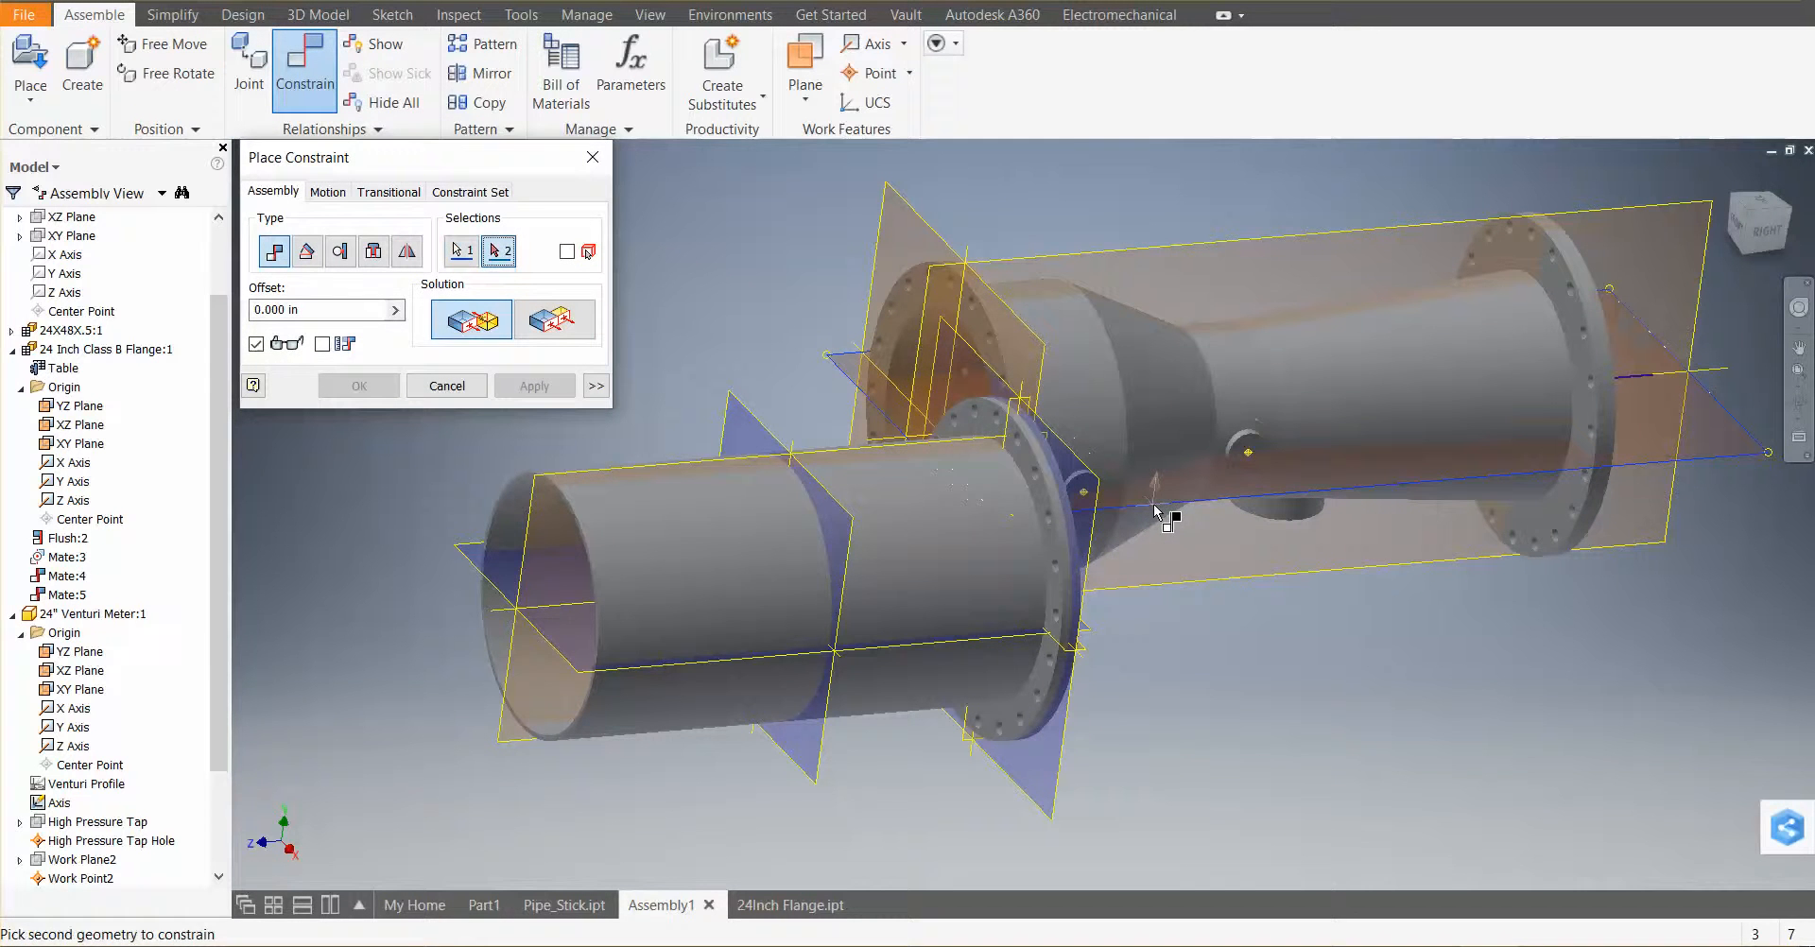
pyautogui.click(576, 669)
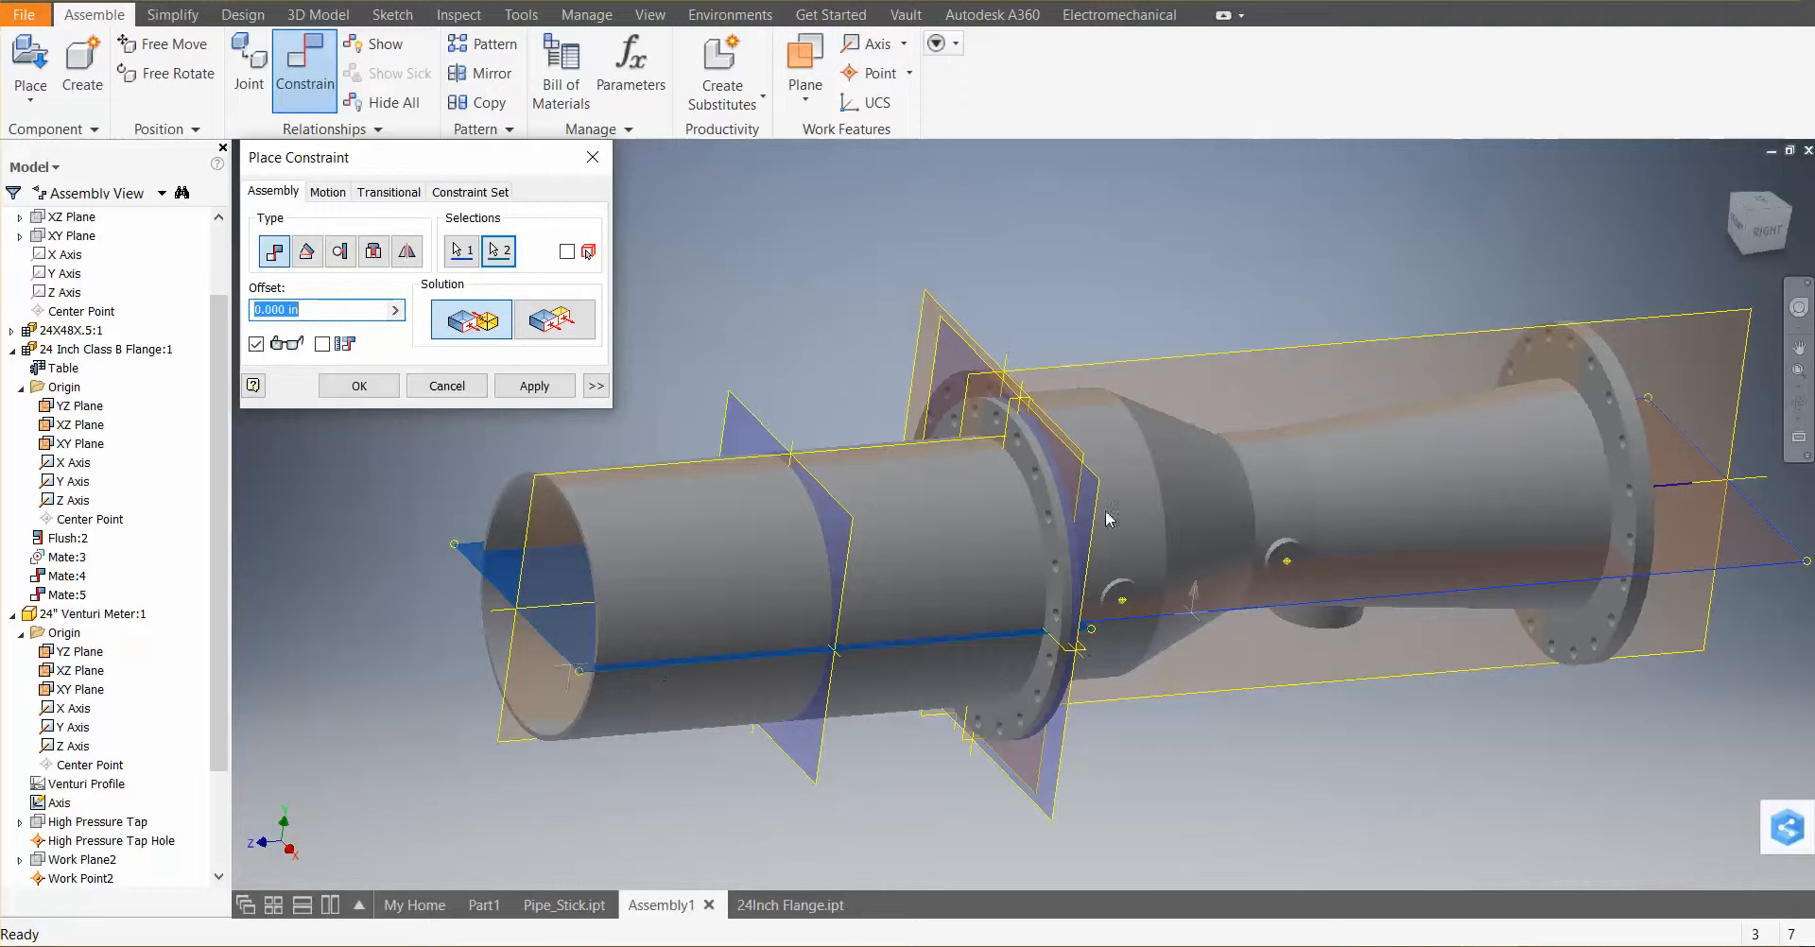
pyautogui.click(521, 390)
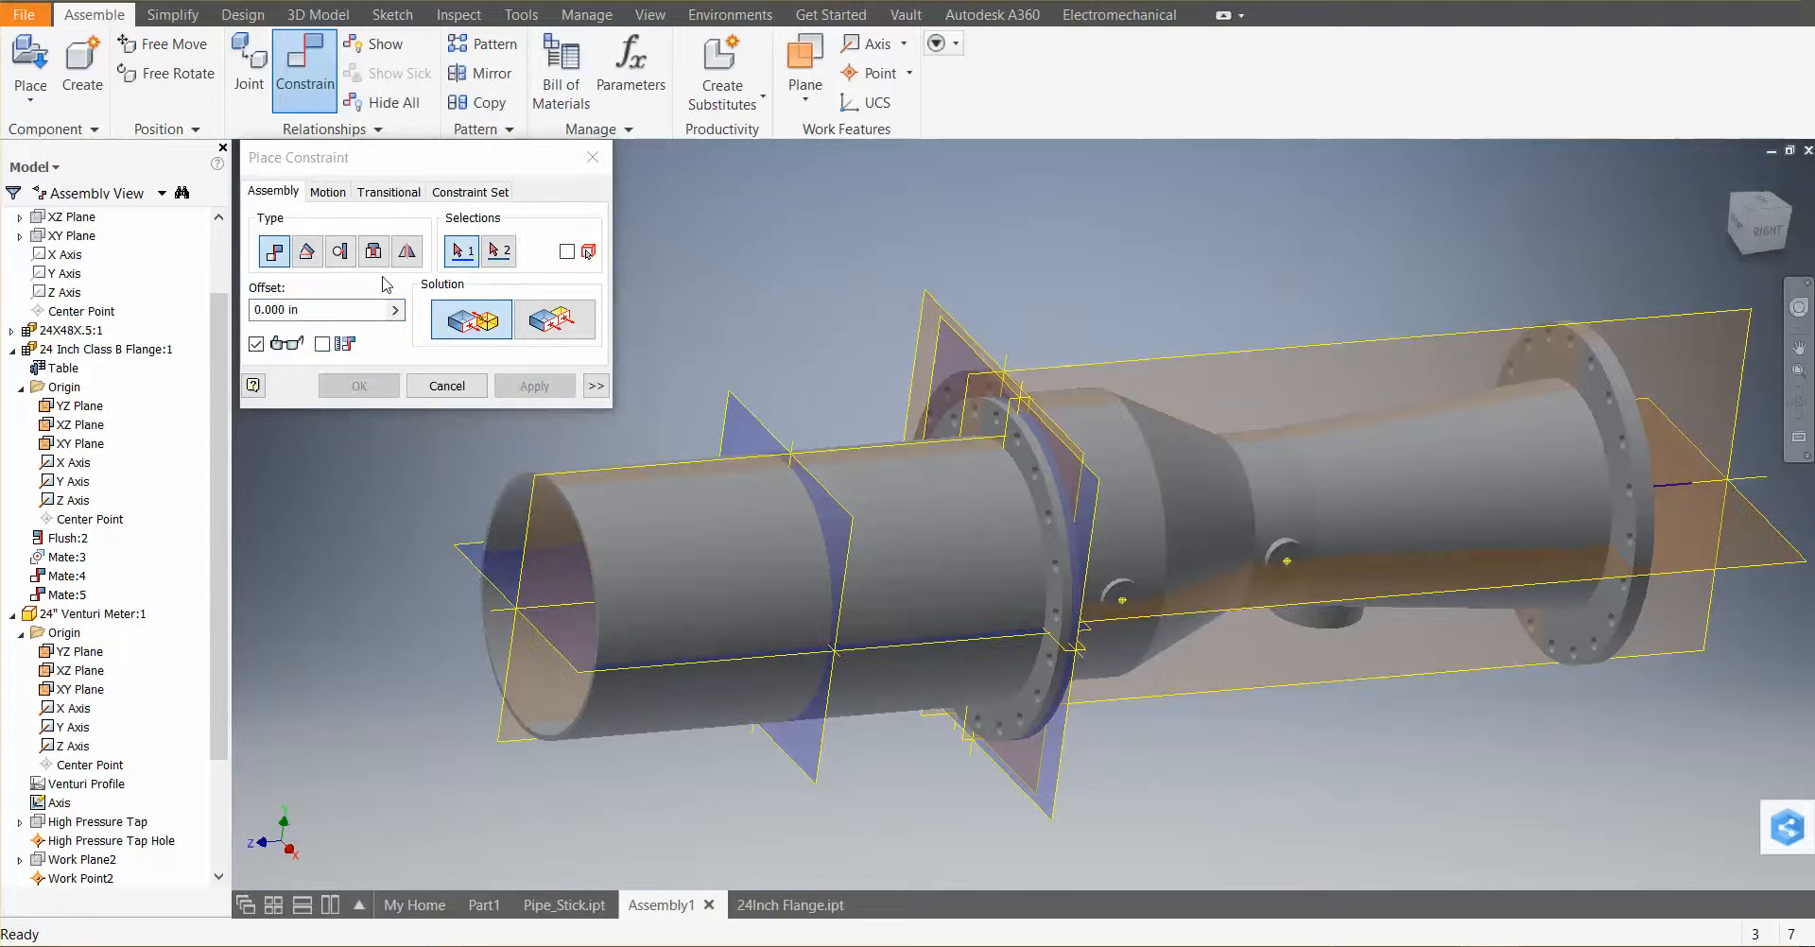
# Try to mate the venturi meter's vertical origin plane with the pipe's YZ plane
pyautogui.click(1076, 375)
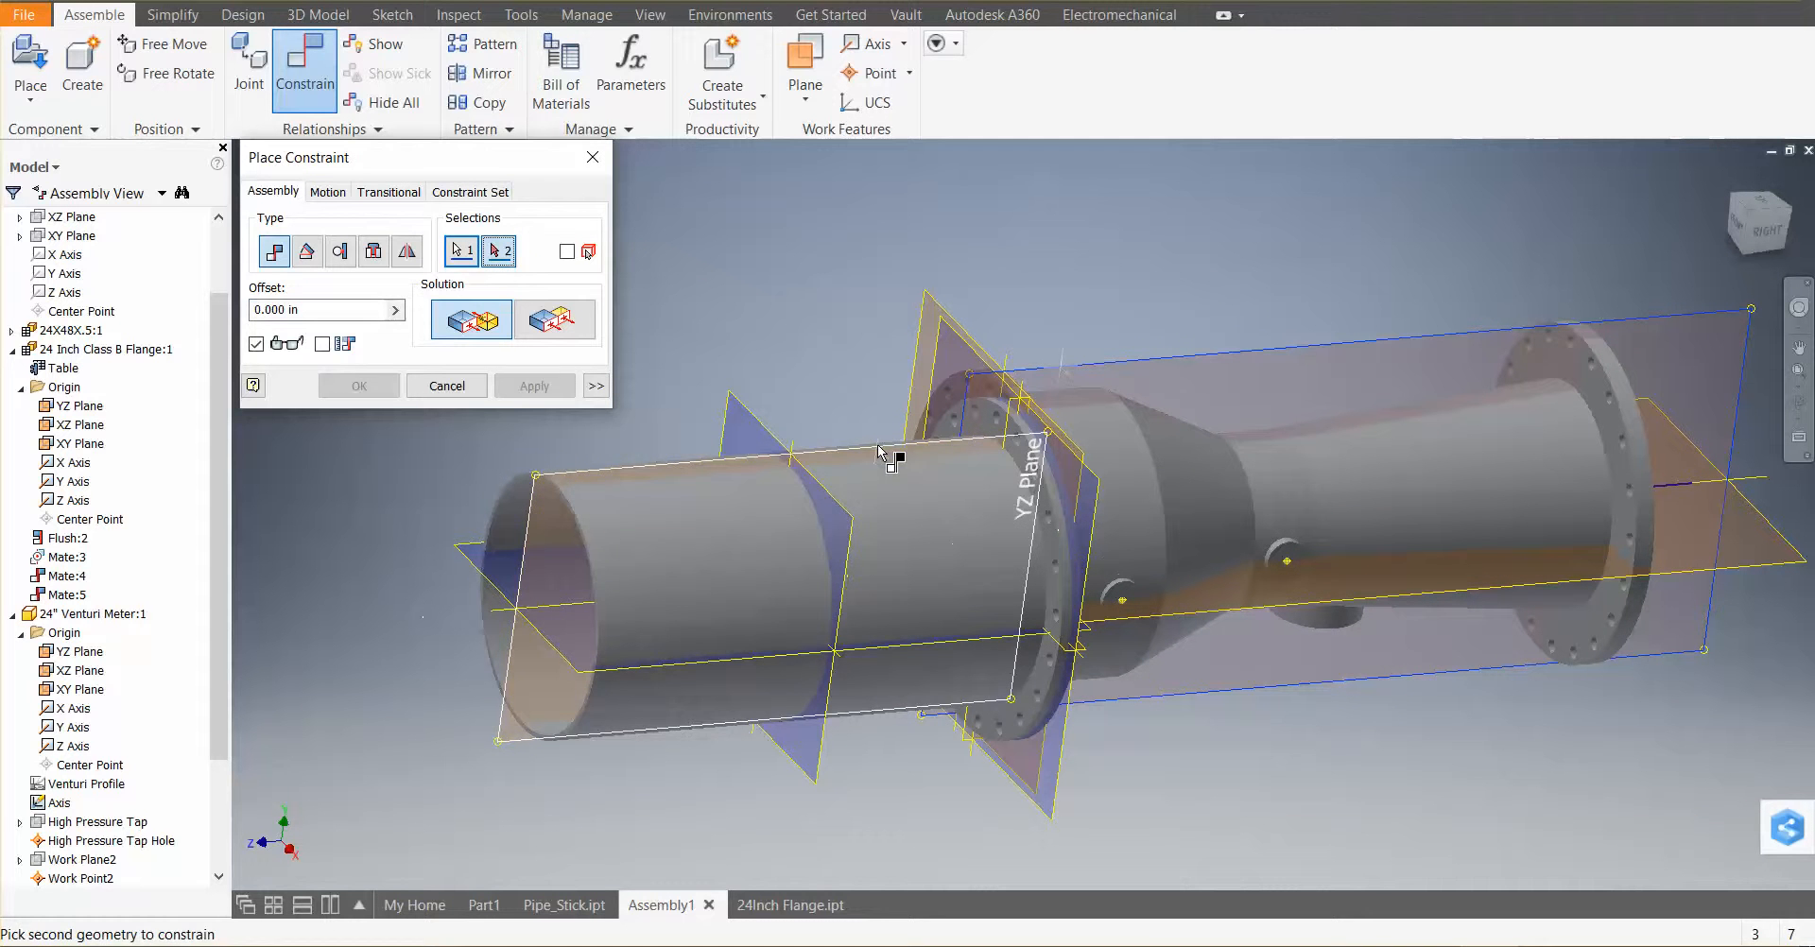
pyautogui.click(879, 448)
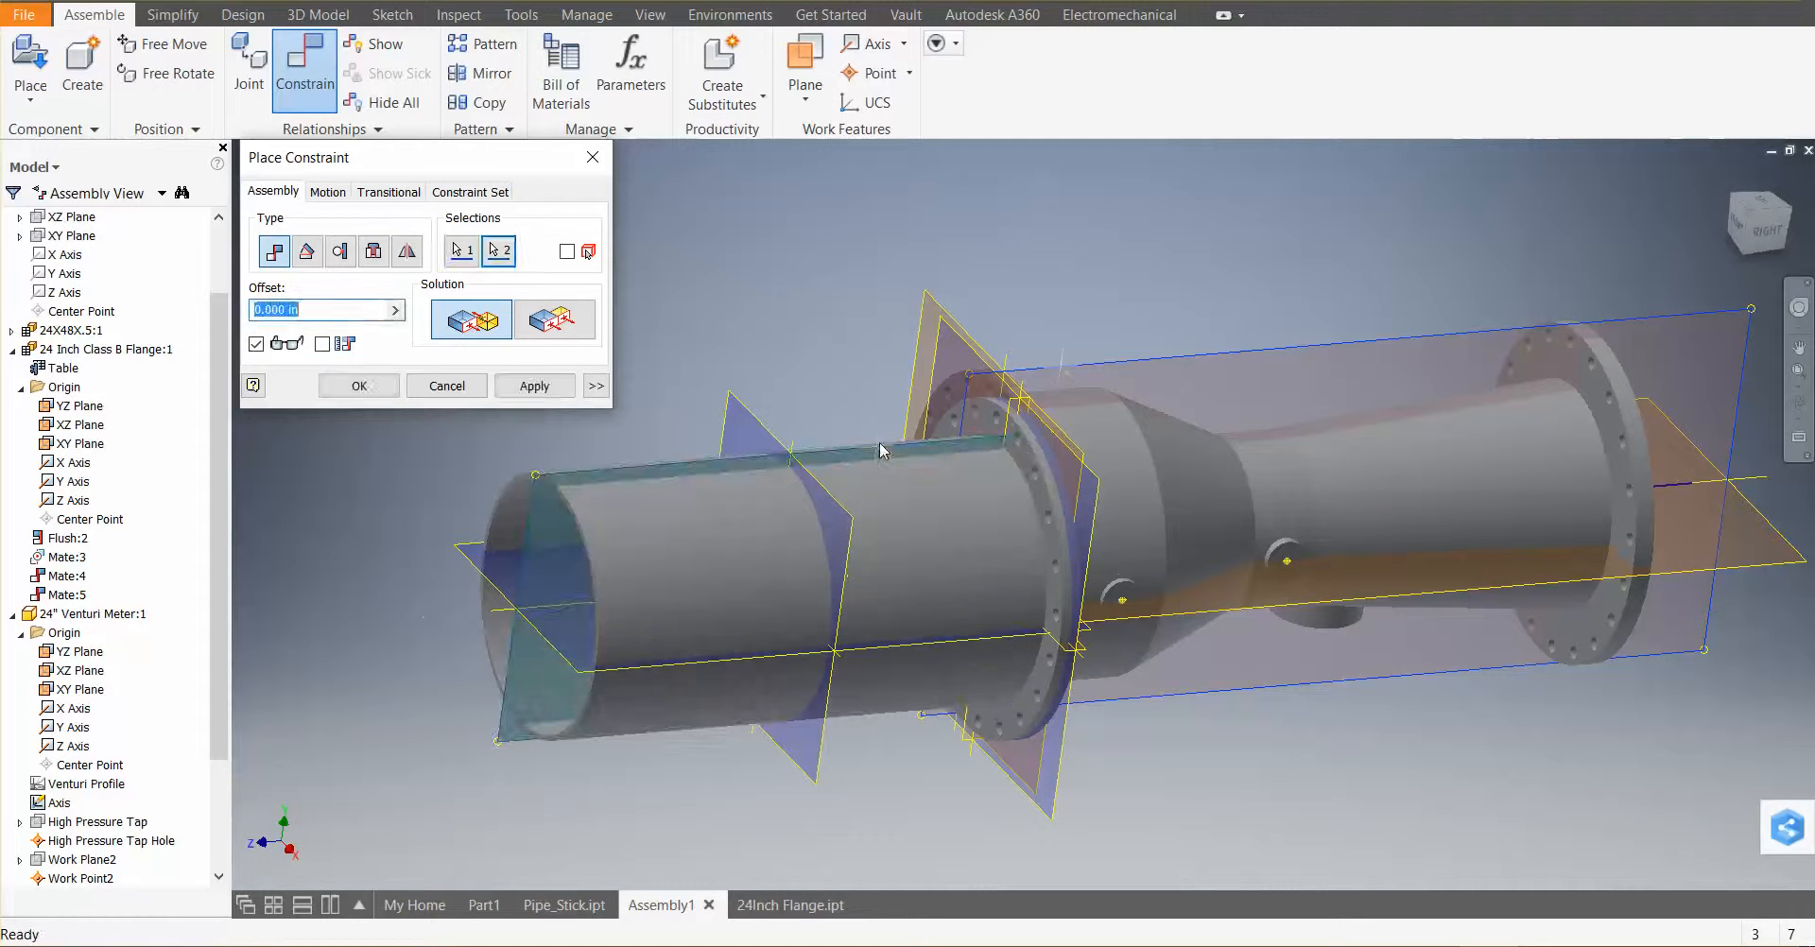
pyautogui.click(535, 386)
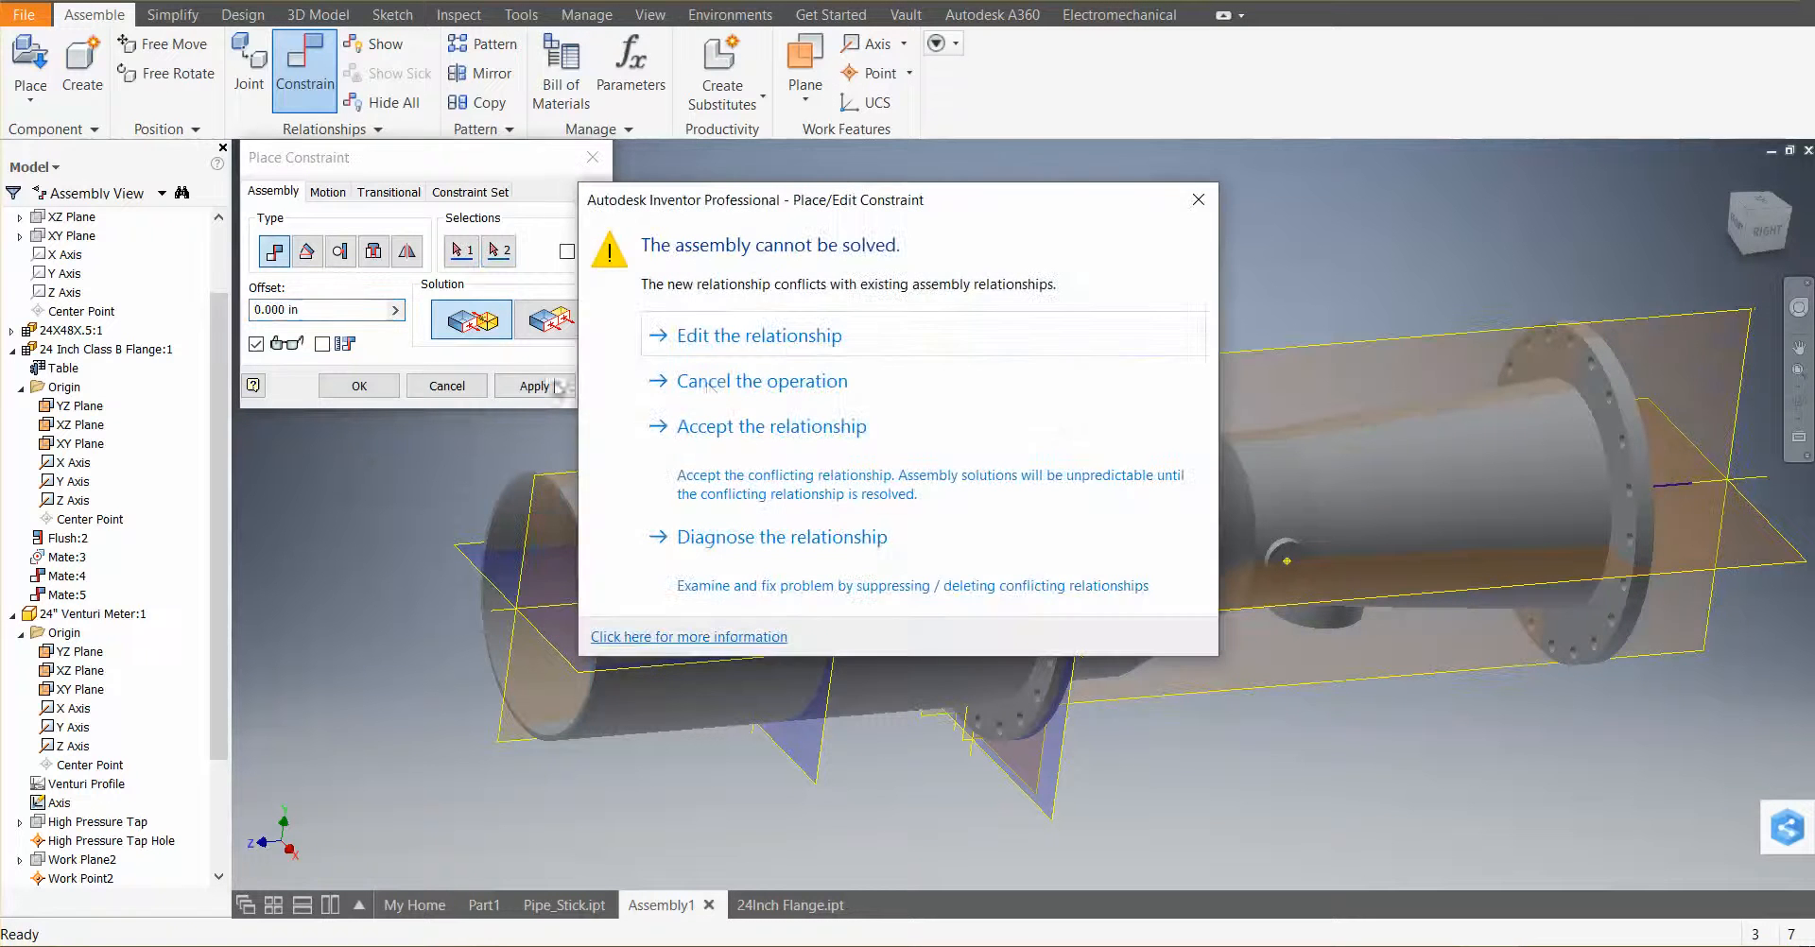
pyautogui.click(1196, 208)
# Flush the venturi meter's vertical origin plane with the pipe's YZ plane, then close the constraint dialog
pyautogui.click(551, 324)
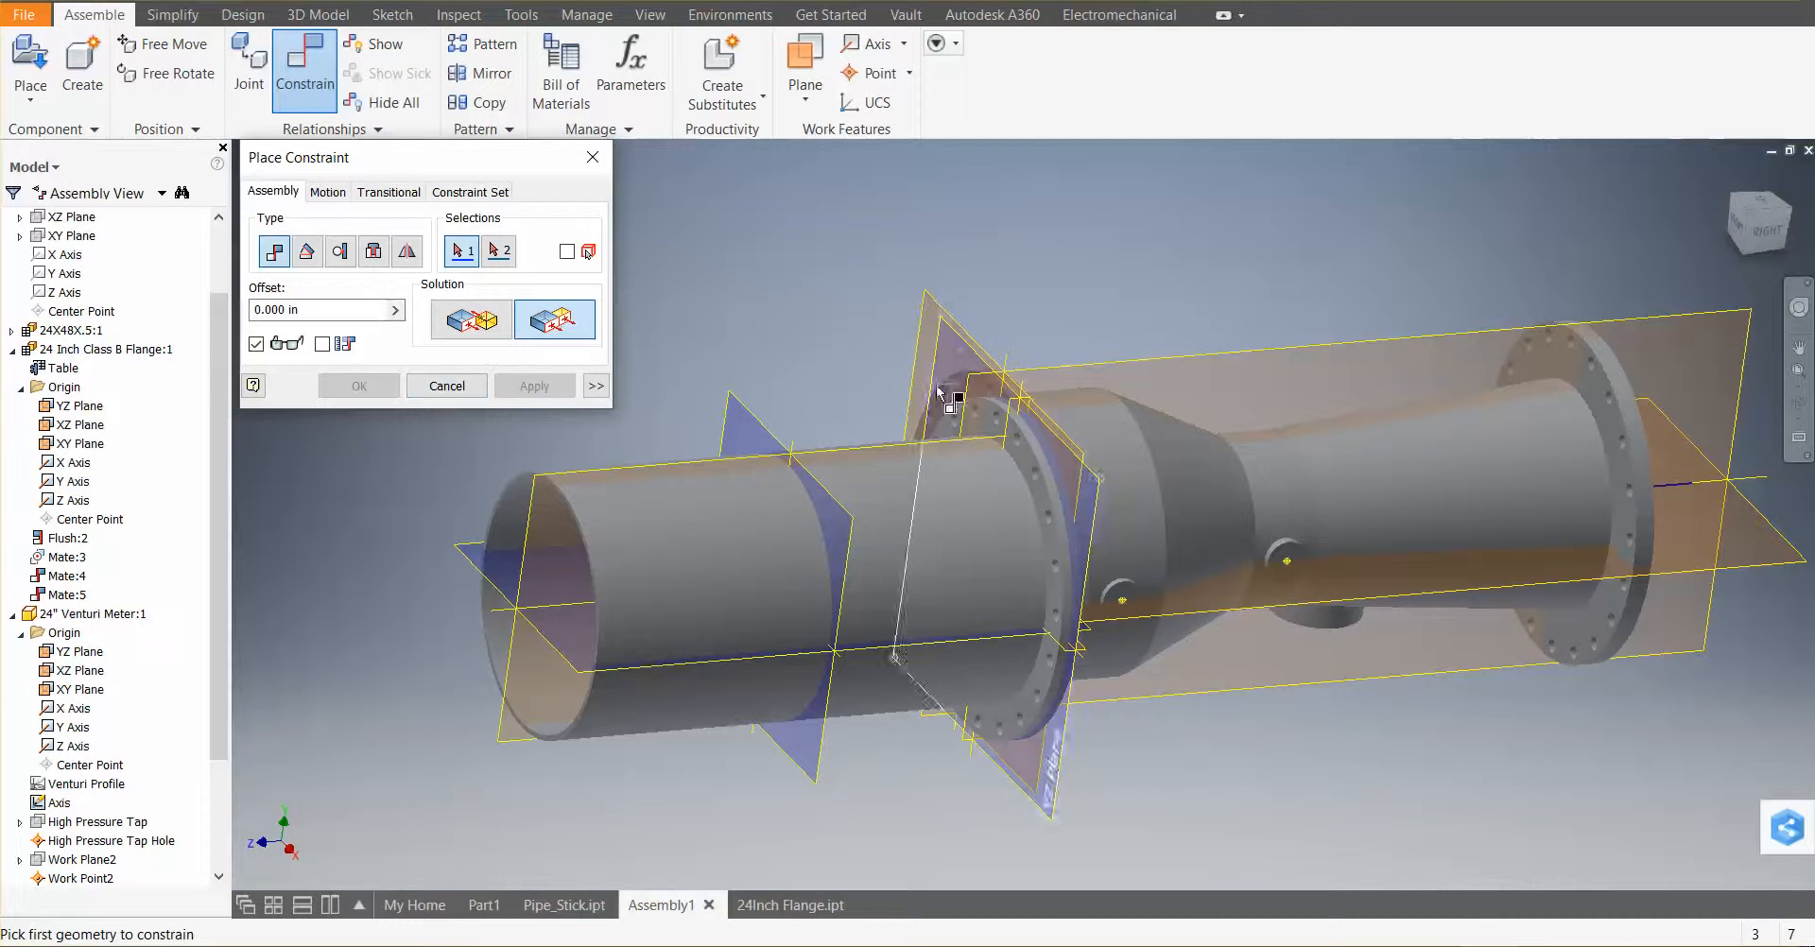
pyautogui.click(1119, 363)
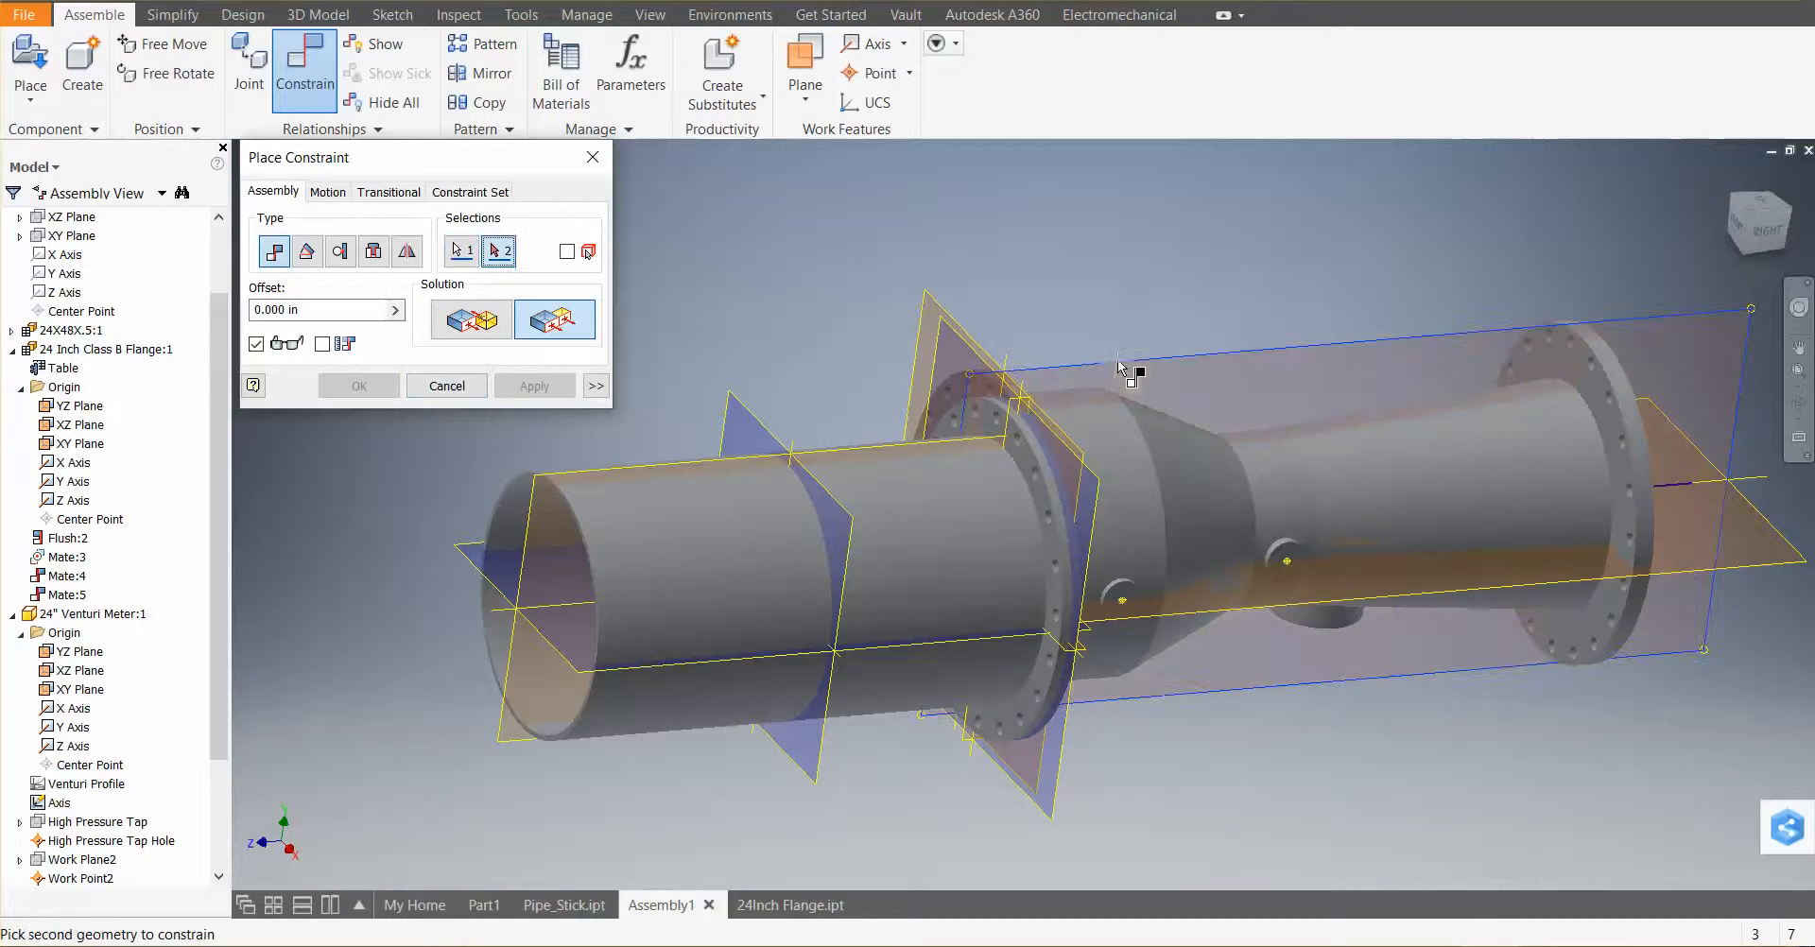
pyautogui.click(888, 450)
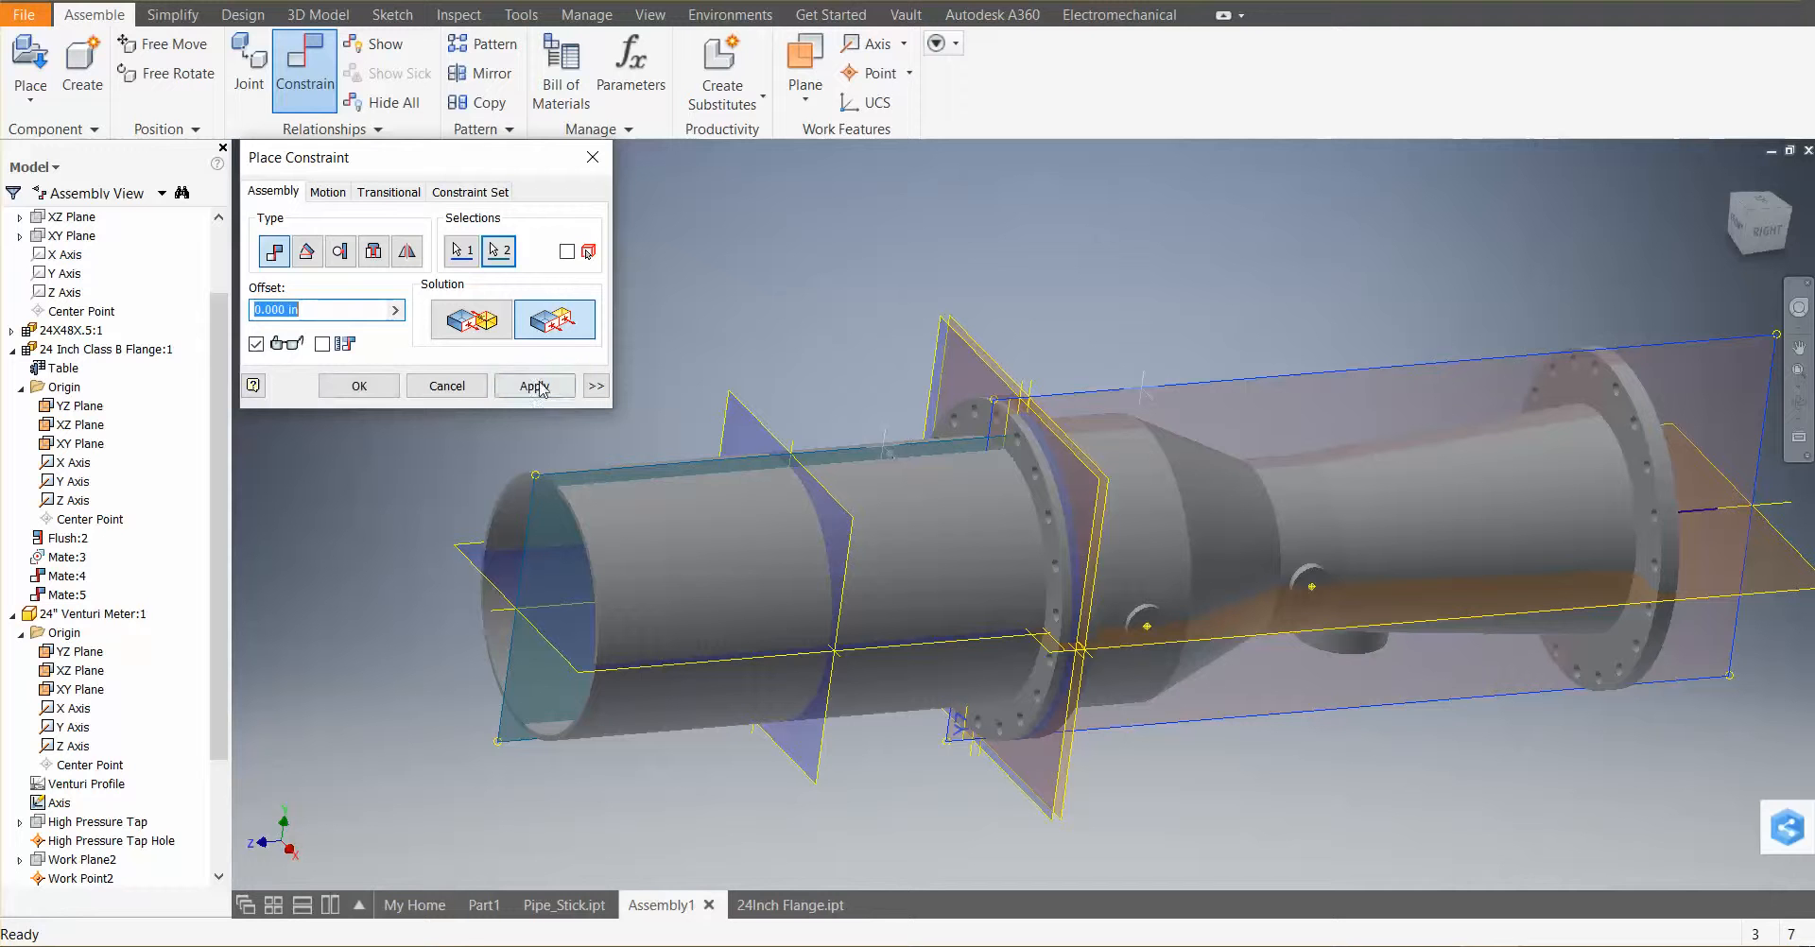
pyautogui.click(557, 388)
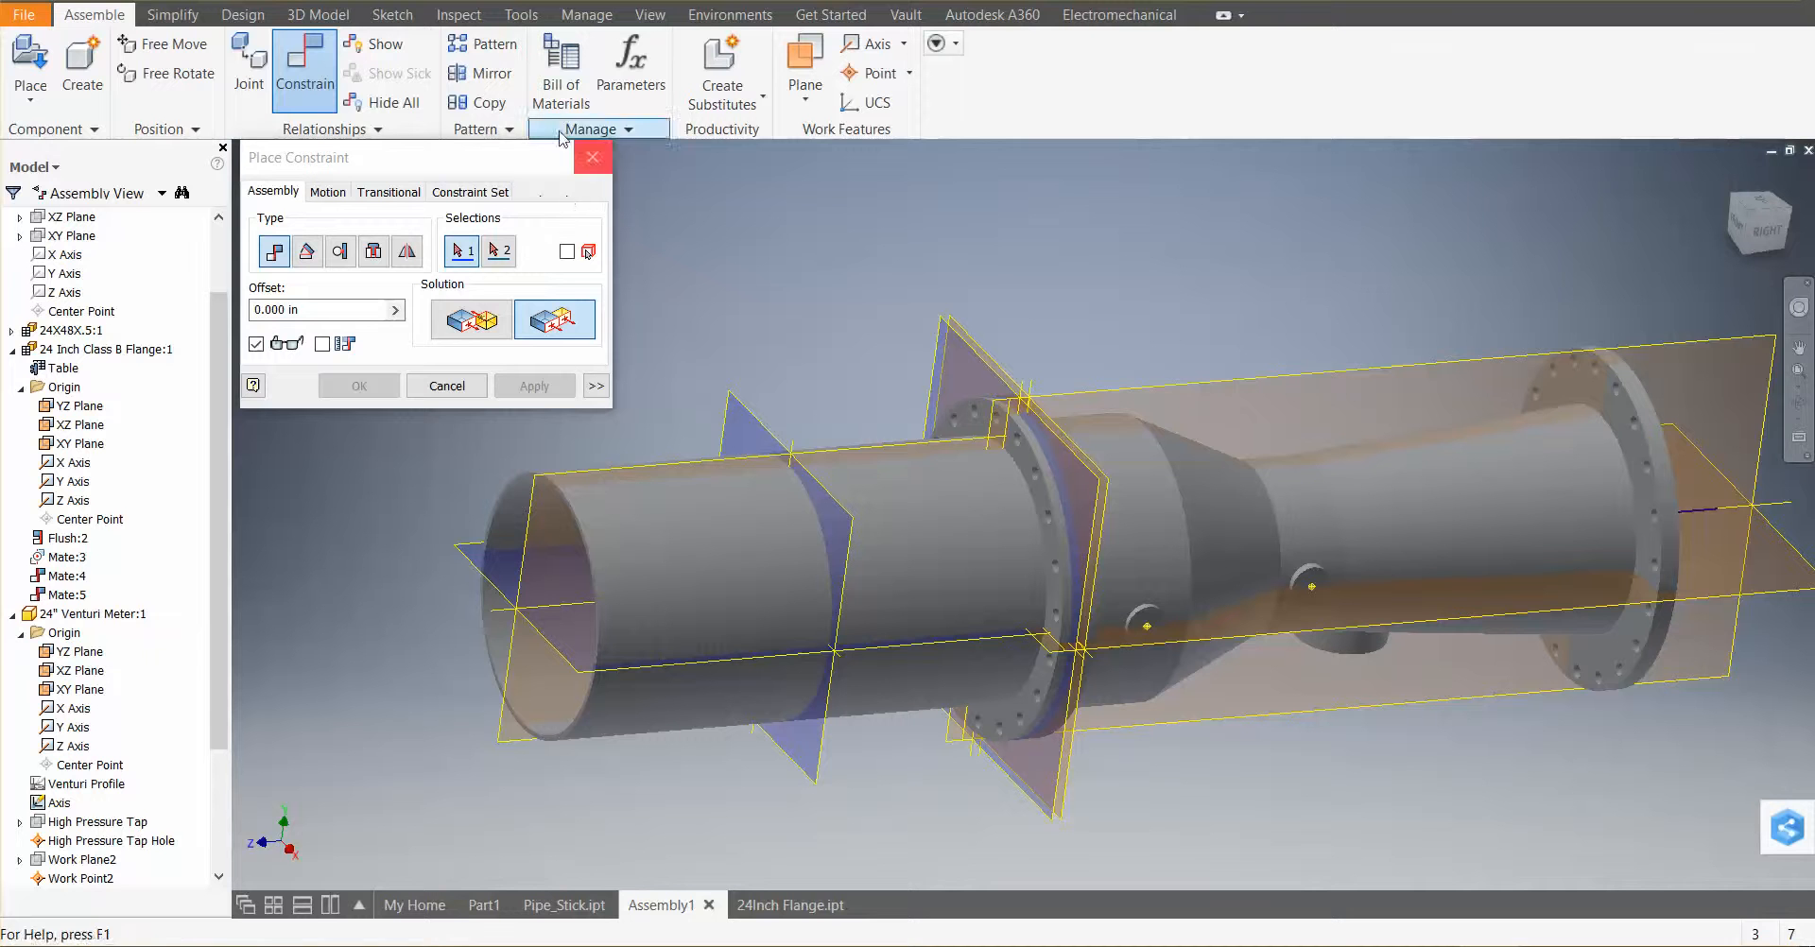
pyautogui.click(587, 155)
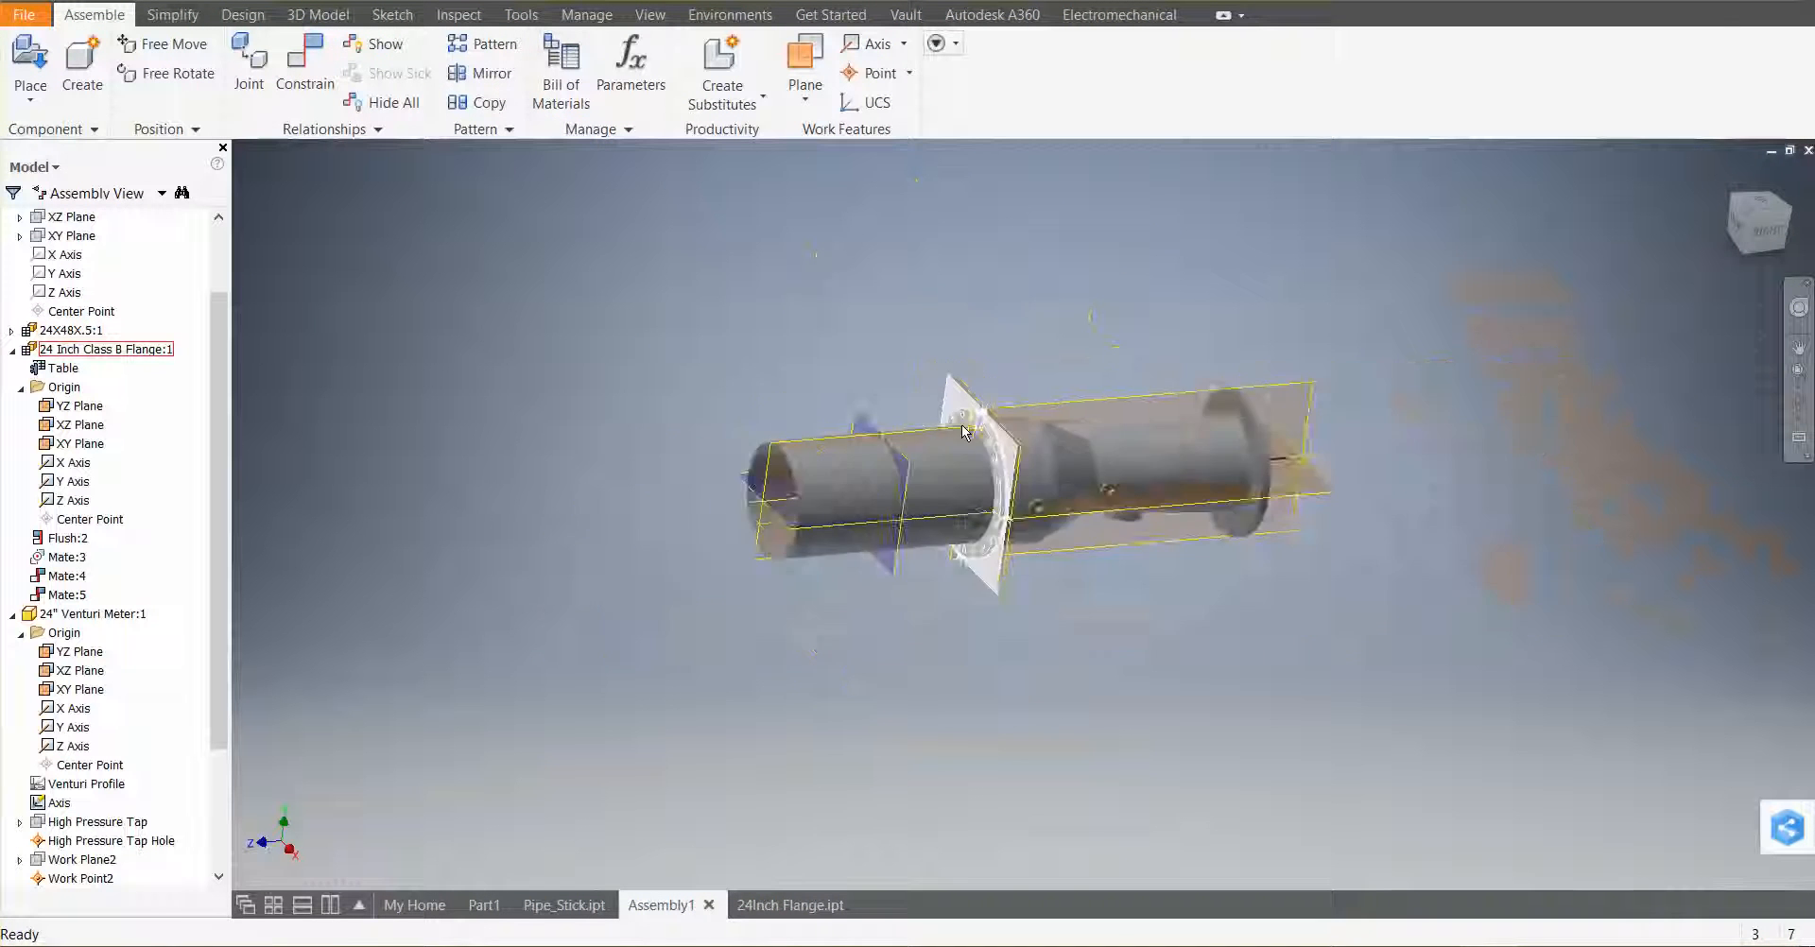
# Drag the venturi meter and orbit the assembly to check how it is constrained
pyautogui.scroll(4, 962, 432)
pyautogui.keyDown('shift'); pyautogui.moveTo(1122, 540); pyautogui.dragTo(1203, 705, button='middle'); pyautogui.keyUp('shift')
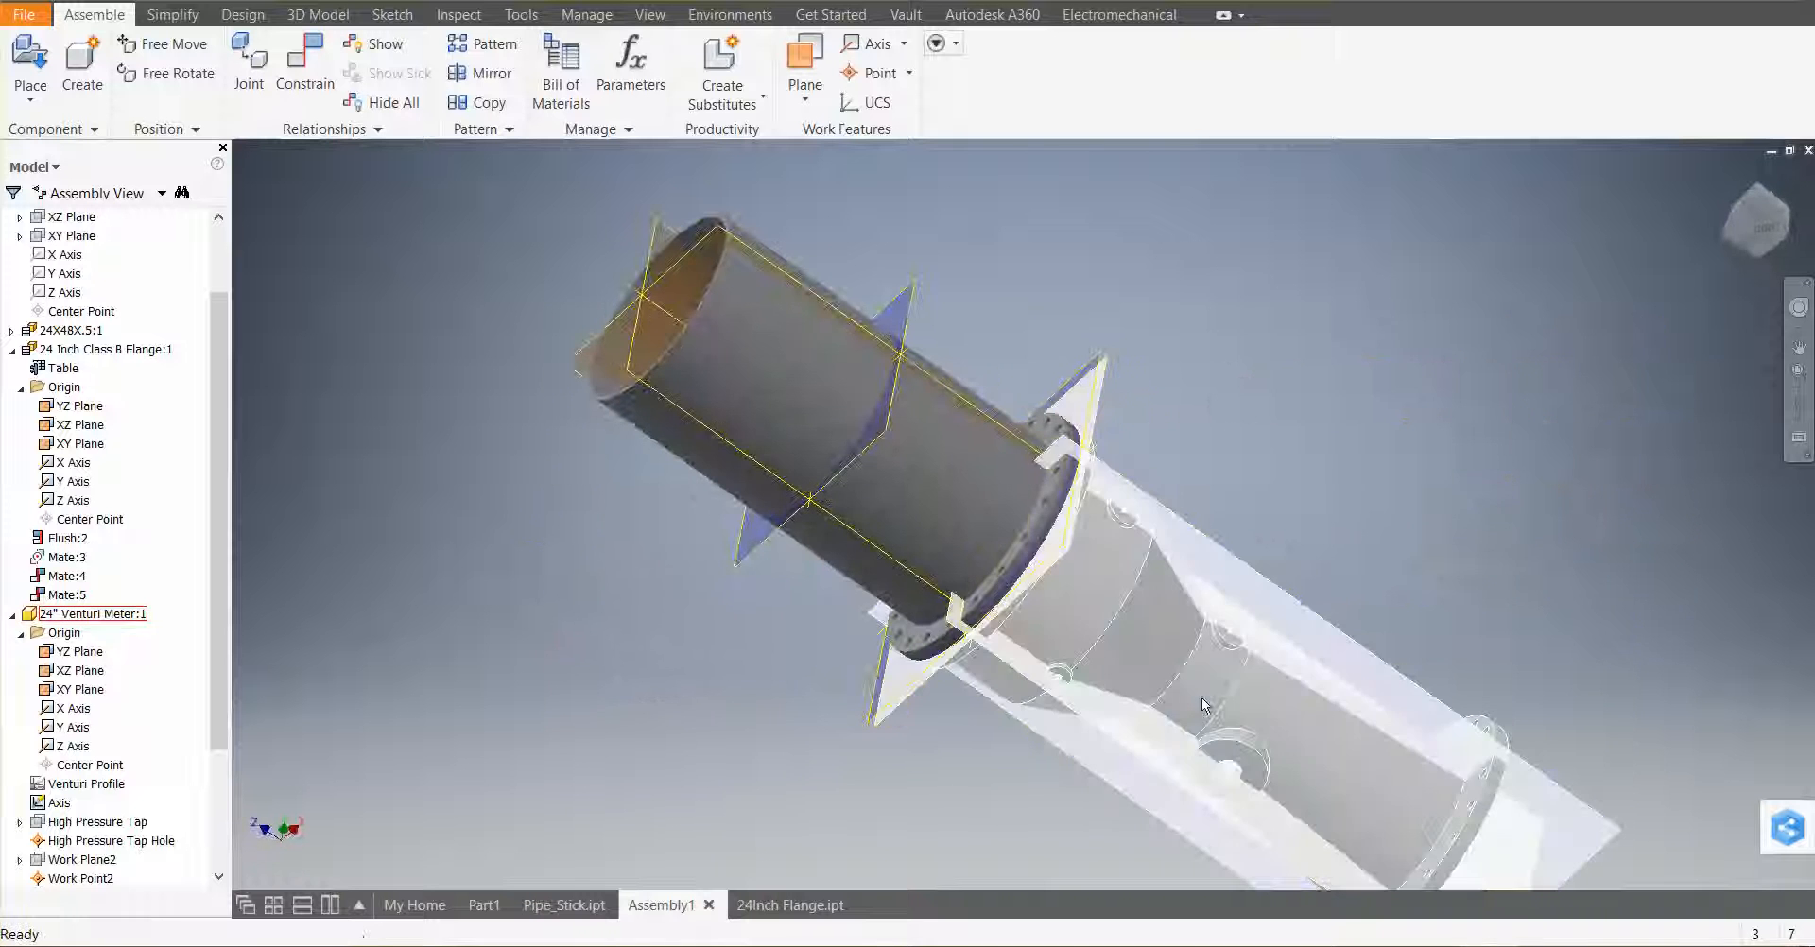
pyautogui.keyDown('shift'); pyautogui.moveTo(966, 631); pyautogui.dragTo(1010, 601, button='middle'); pyautogui.keyUp('shift')
pyautogui.keyDown('shift'); pyautogui.moveTo(894, 610); pyautogui.dragTo(907, 574, button='middle'); pyautogui.keyUp('shift')
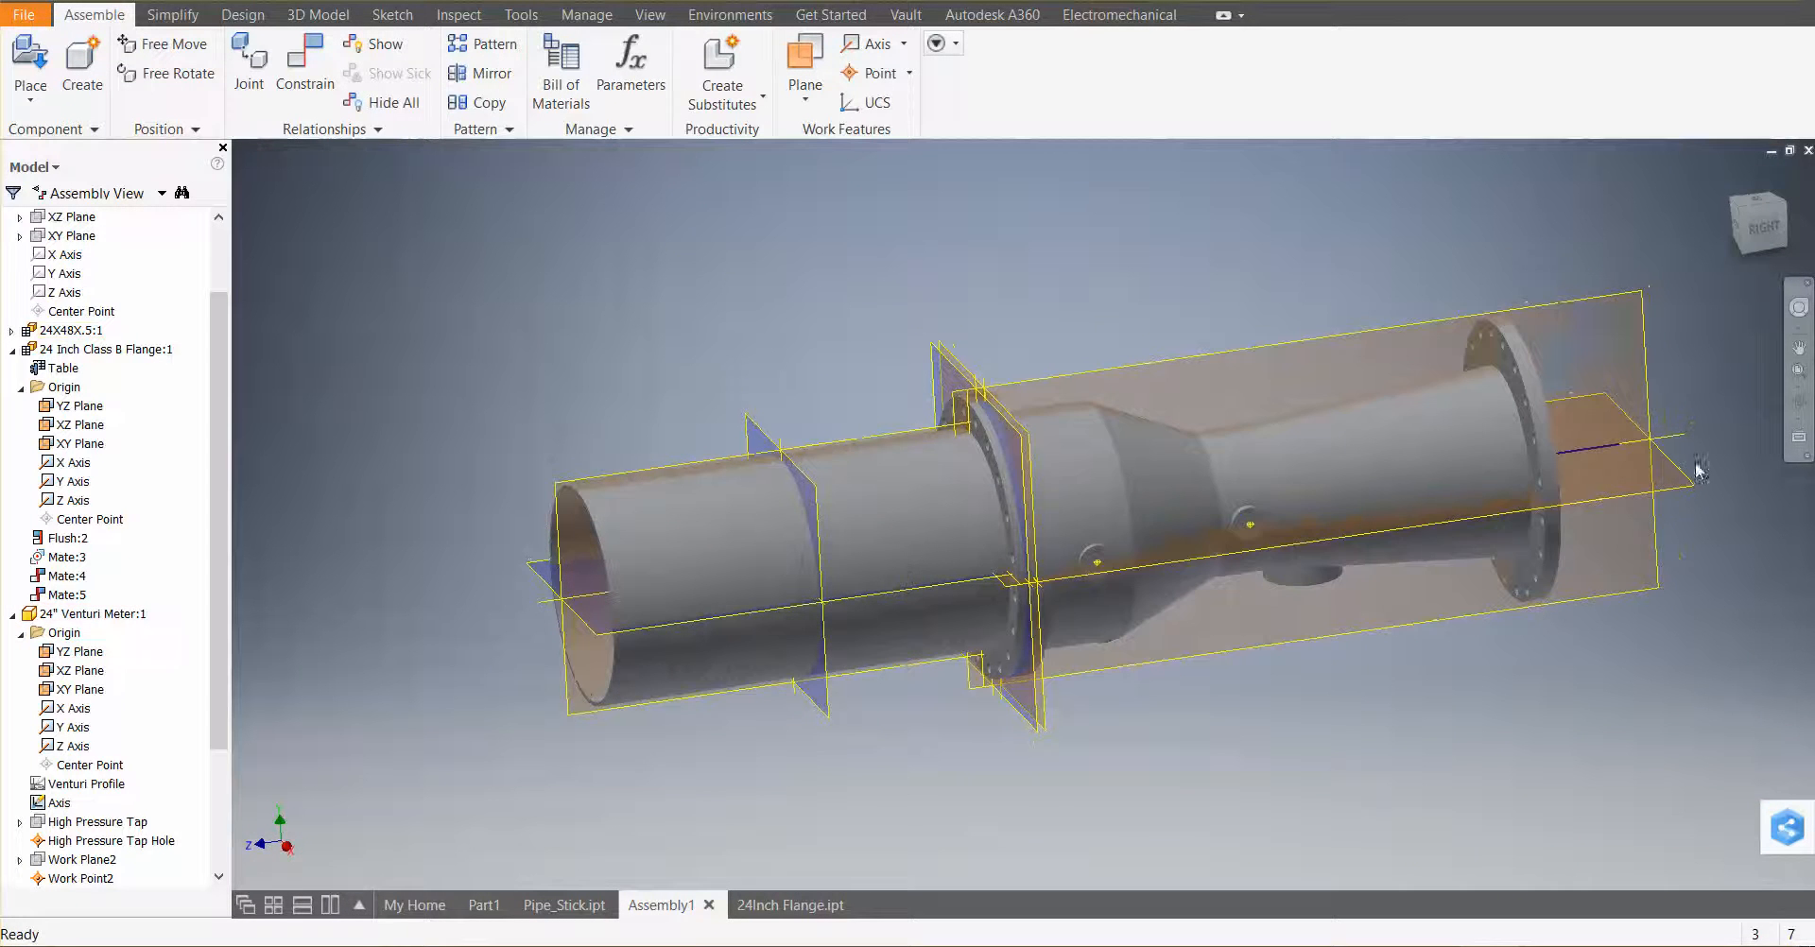